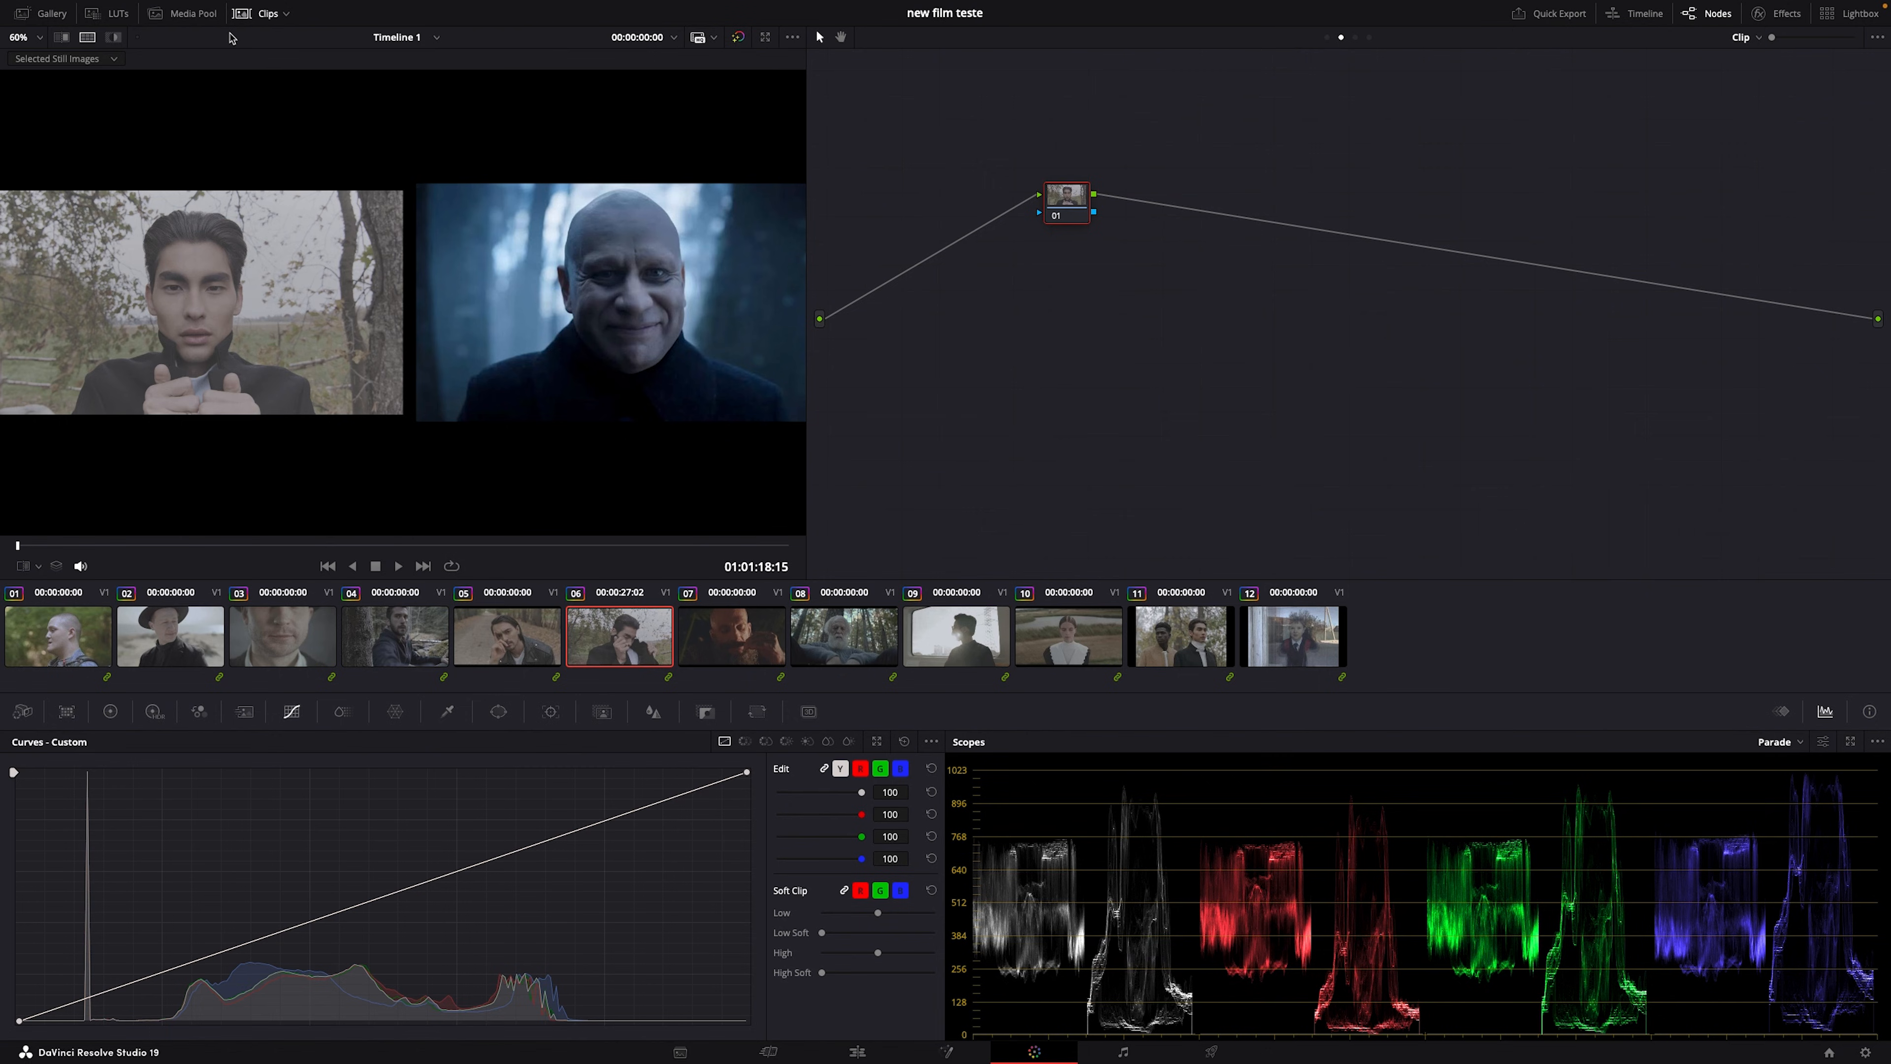
Step: Hide the clip thumbnails, widen the viewer, zoom it to 93% and scrub the interview clip
left_click(242, 14)
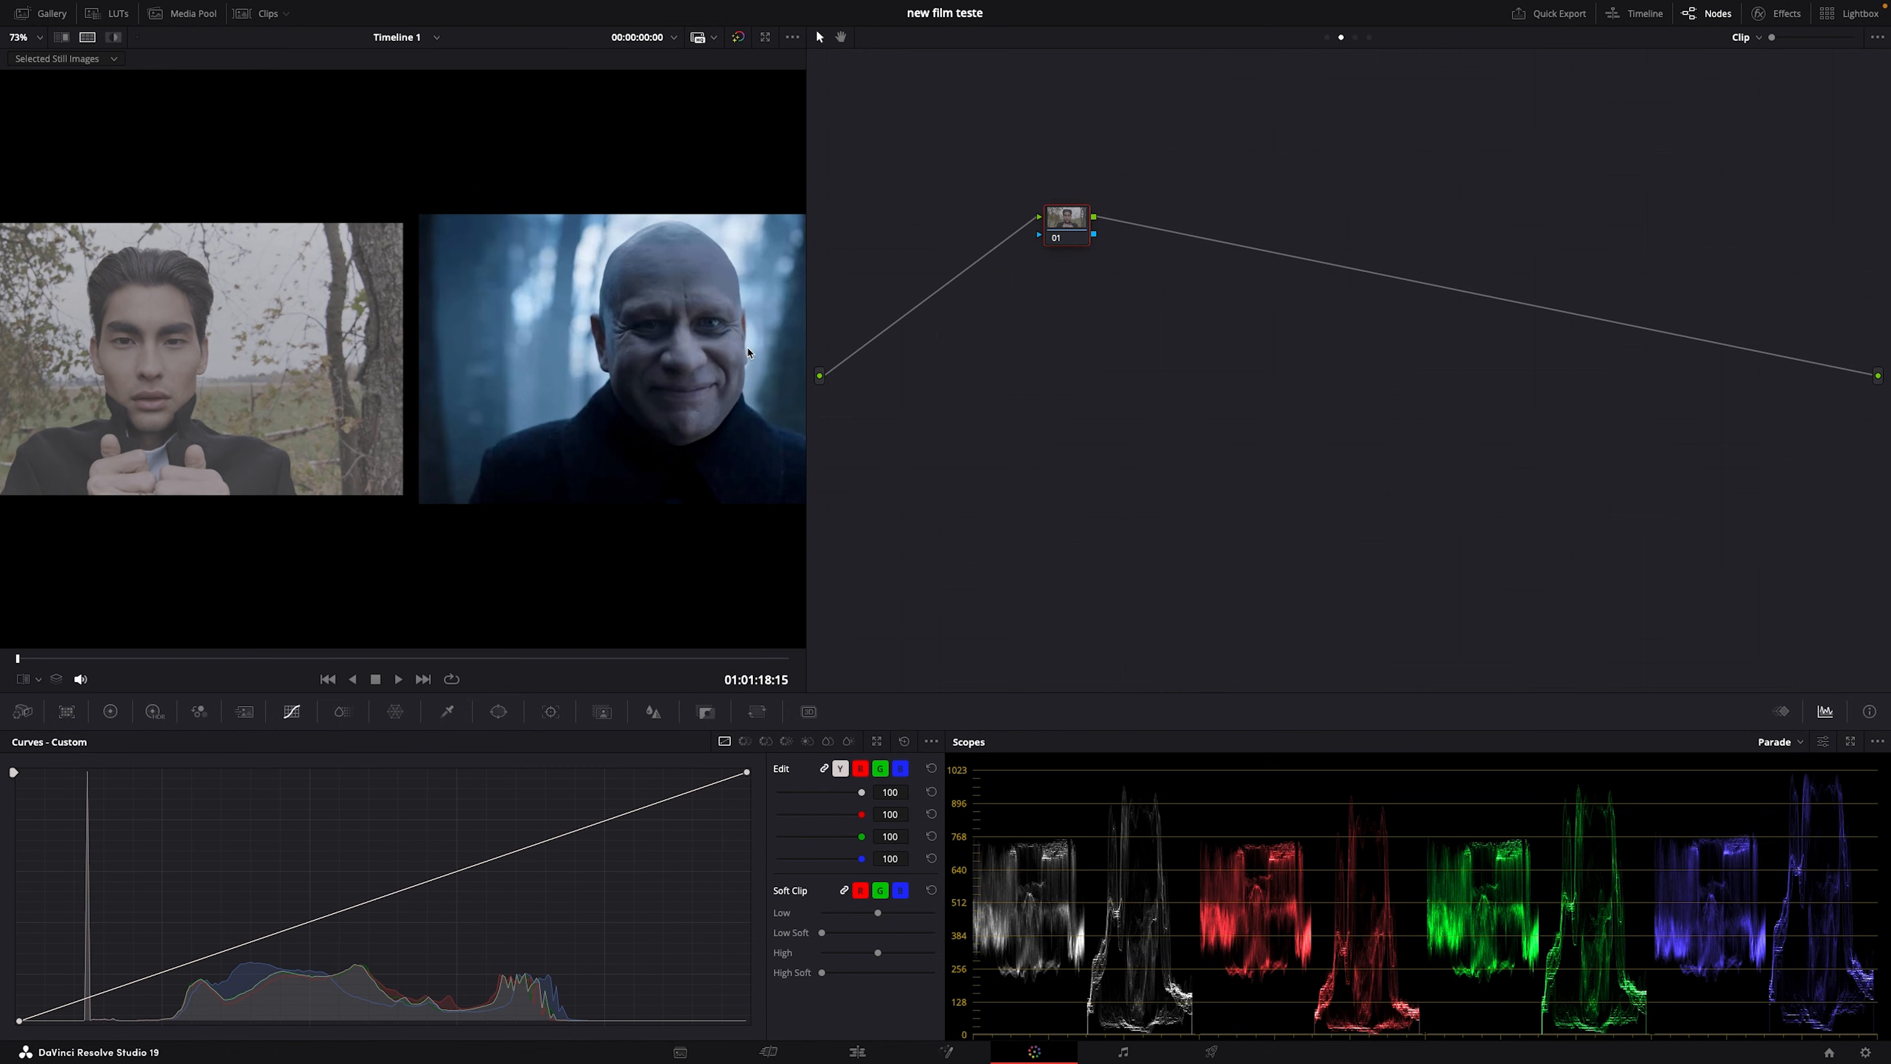
left_click_drag(806, 342, 1209, 370)
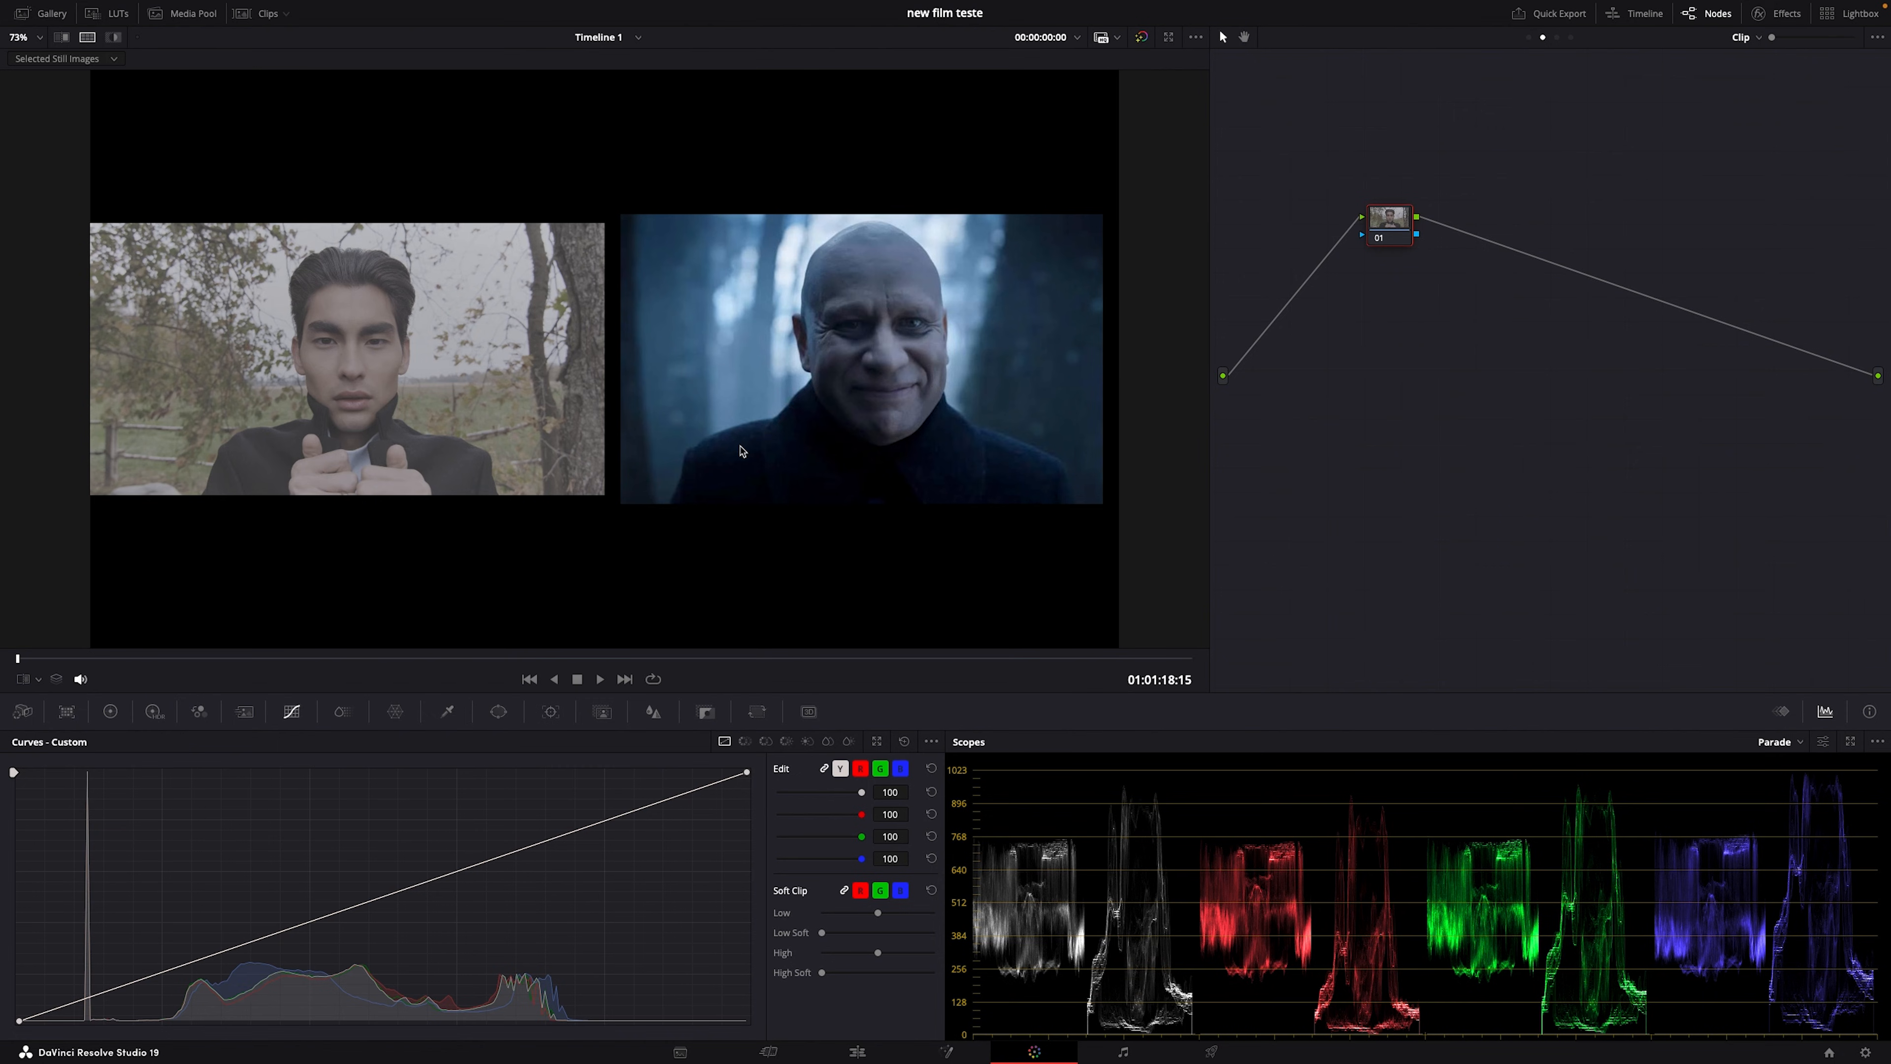
scroll(740, 451, "up", 2)
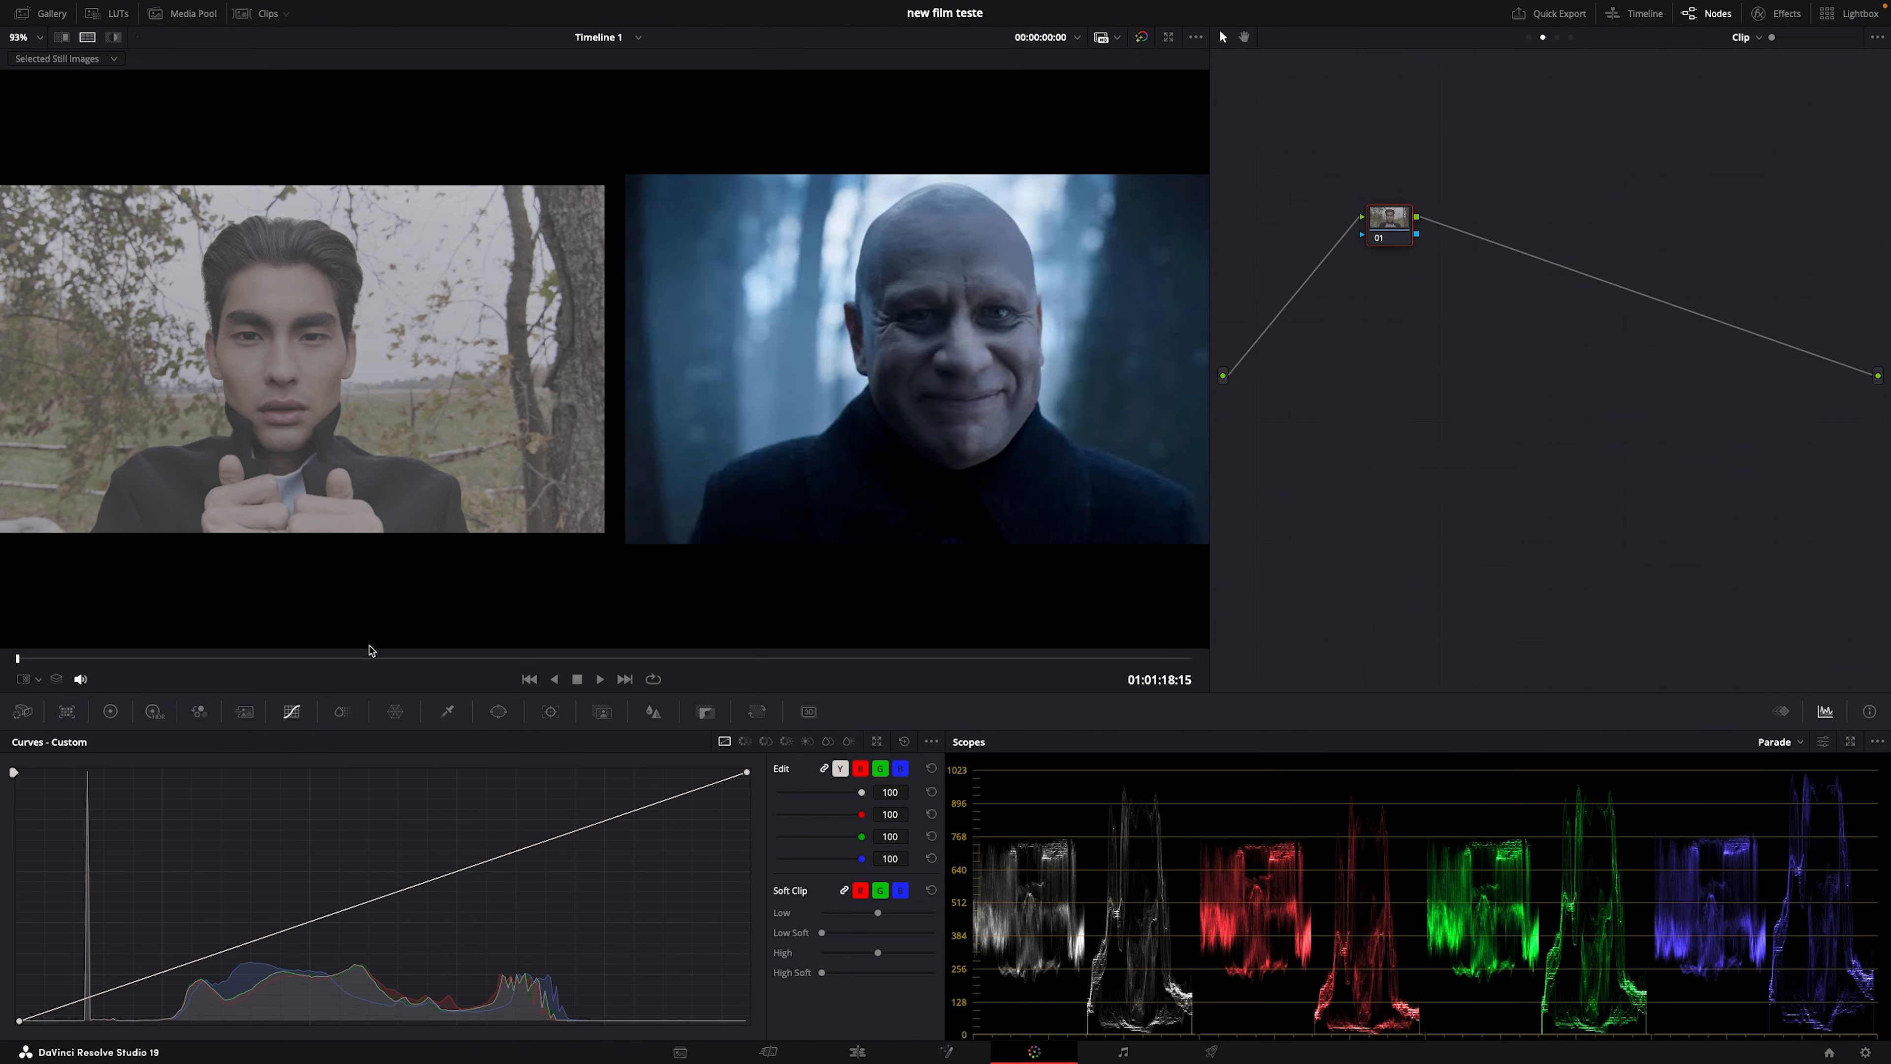
left_click_drag(369, 659, 4, 659)
Step: Add serial nodes after node 01 and a parallel layer-mixer branch, removing the extra node 06
key("alt+s")
key("alt+s")
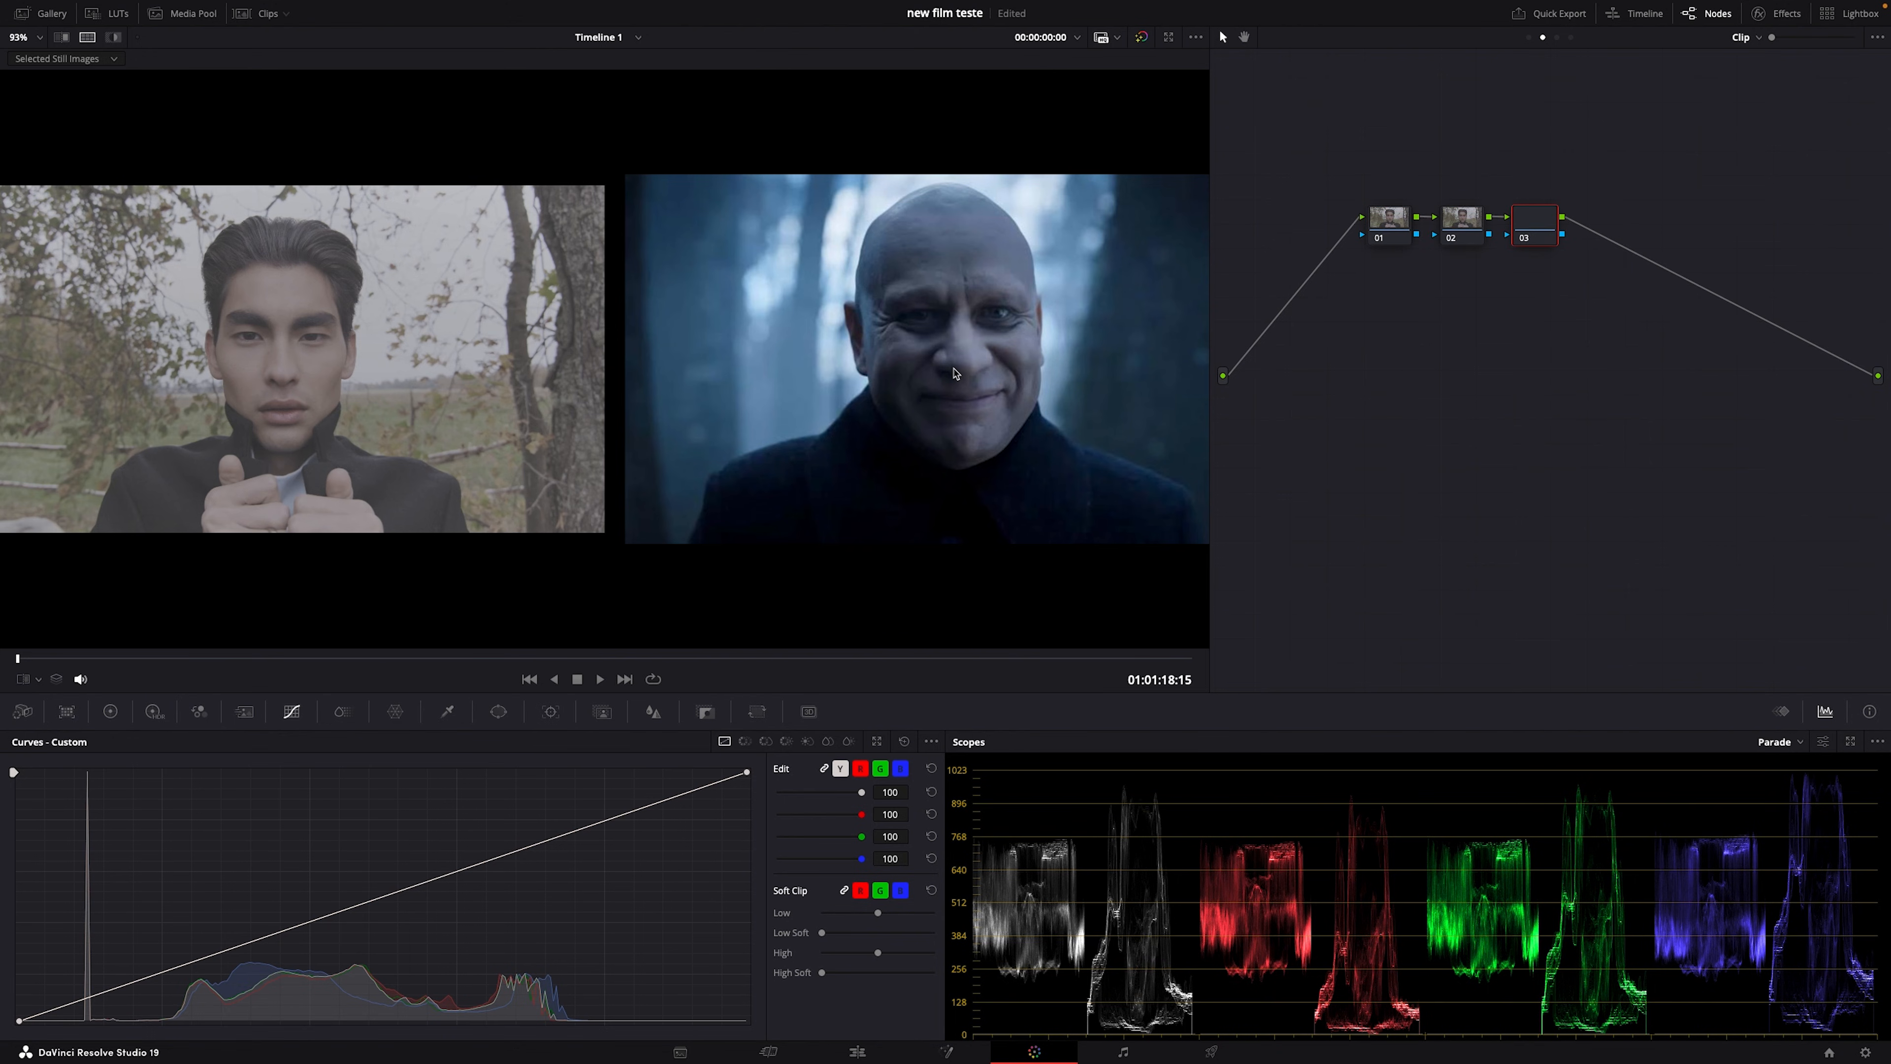
key("alt+s")
key("alt+l")
key("alt+l")
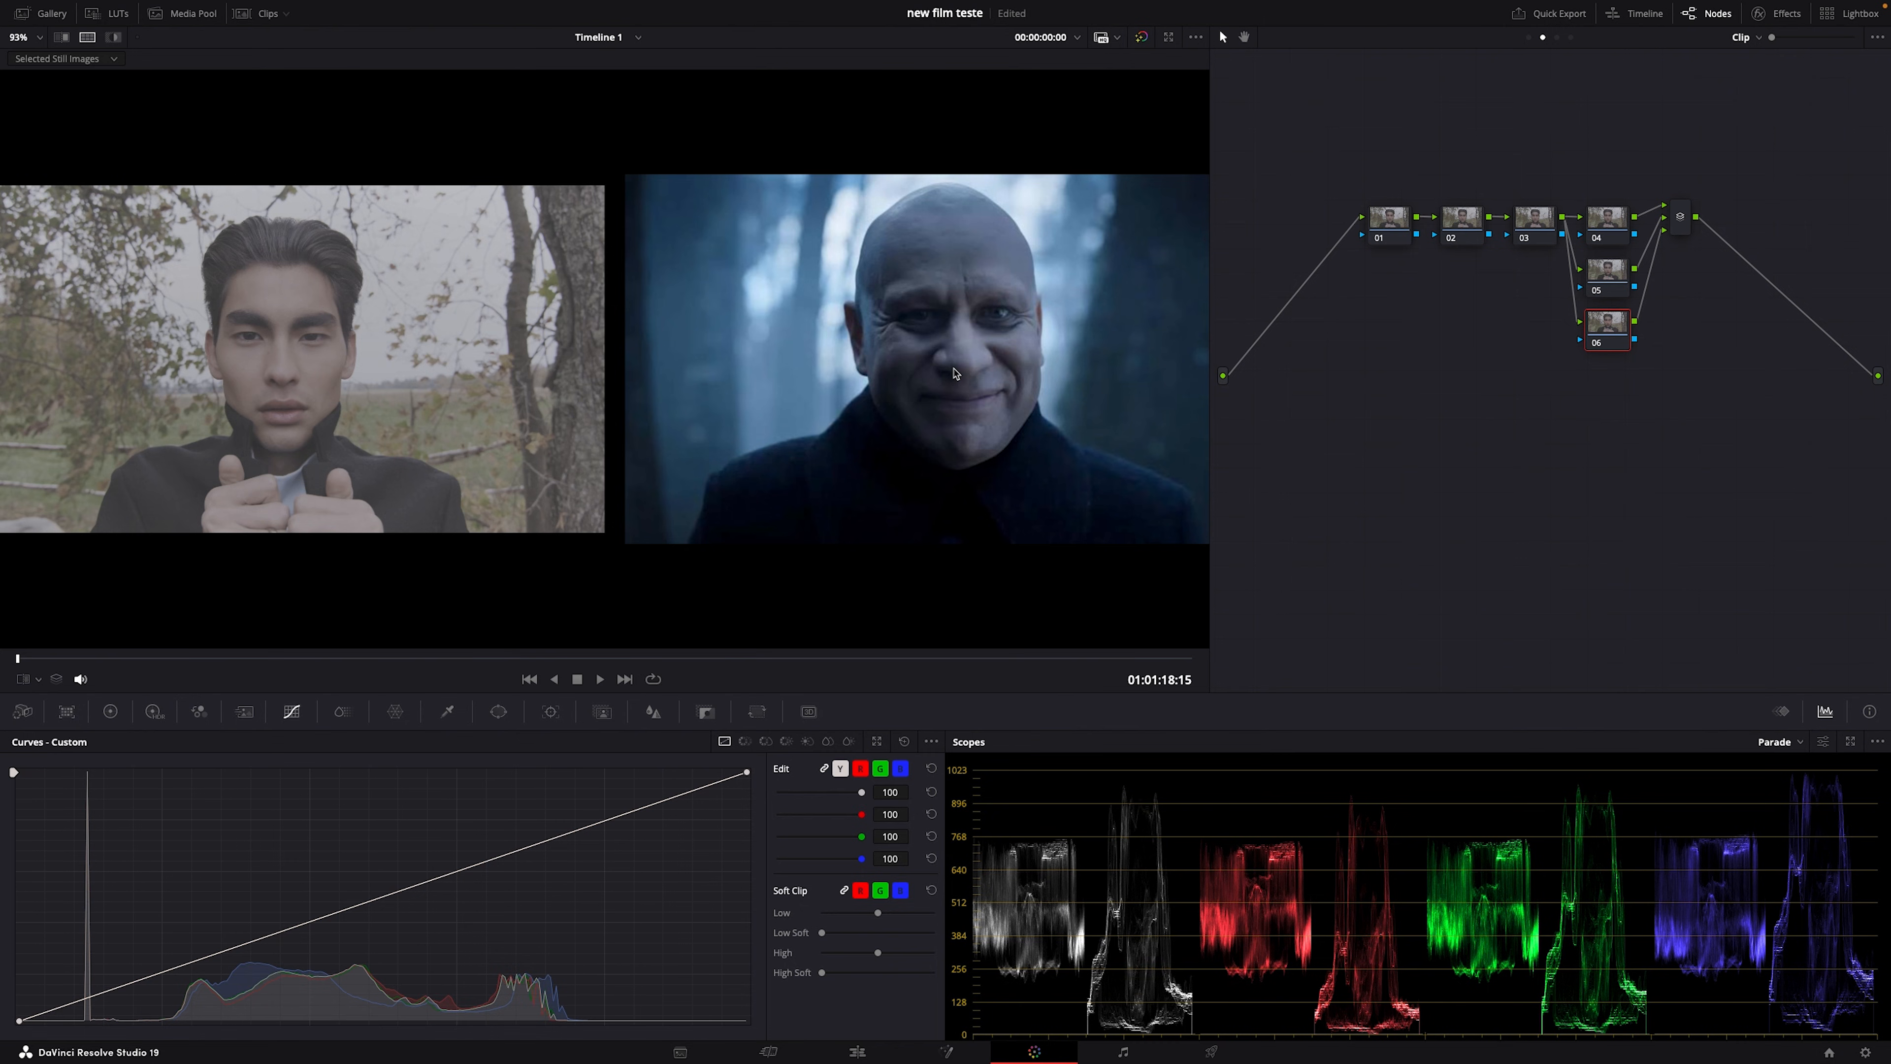
key("alt+z")
key("super+z")
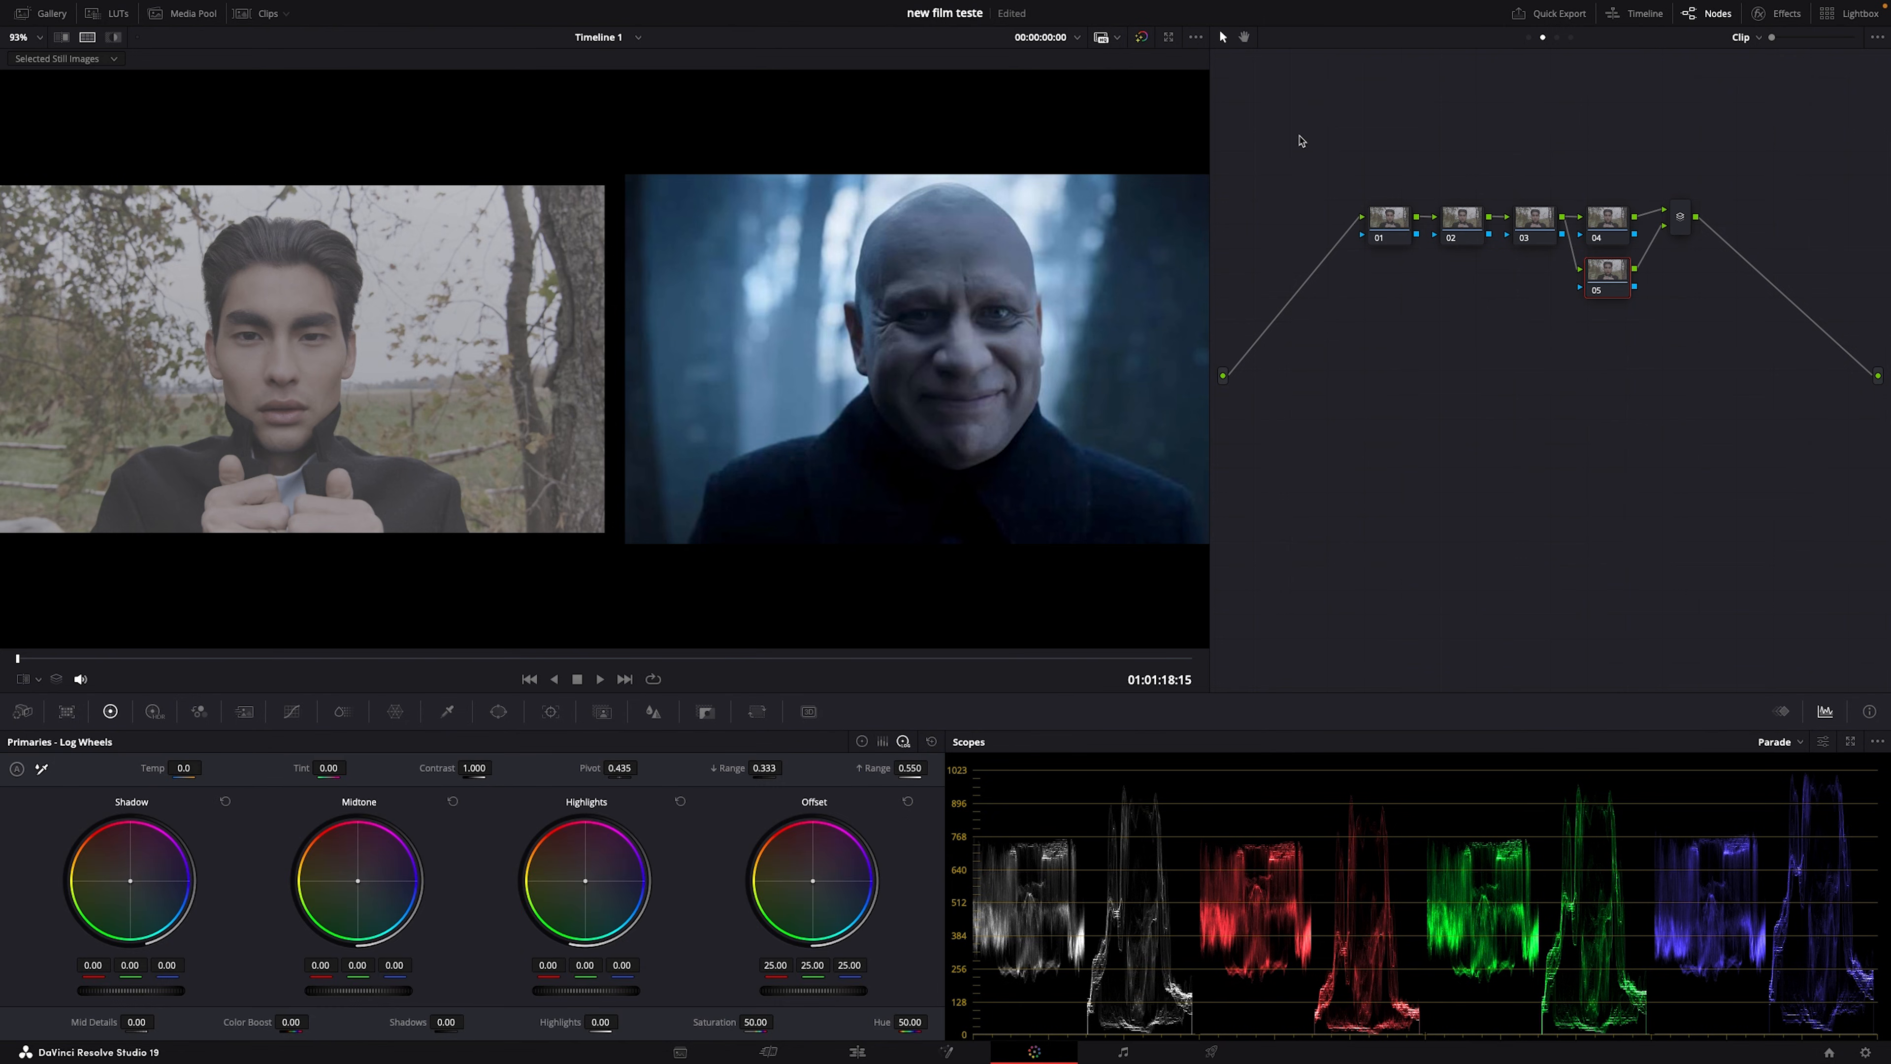
Step: Add serial nodes 07 and 08 after the layer mixer and clean up the node graph
left_click(1681, 218)
key("alt+s")
key("alt+s")
right_click(1390, 371)
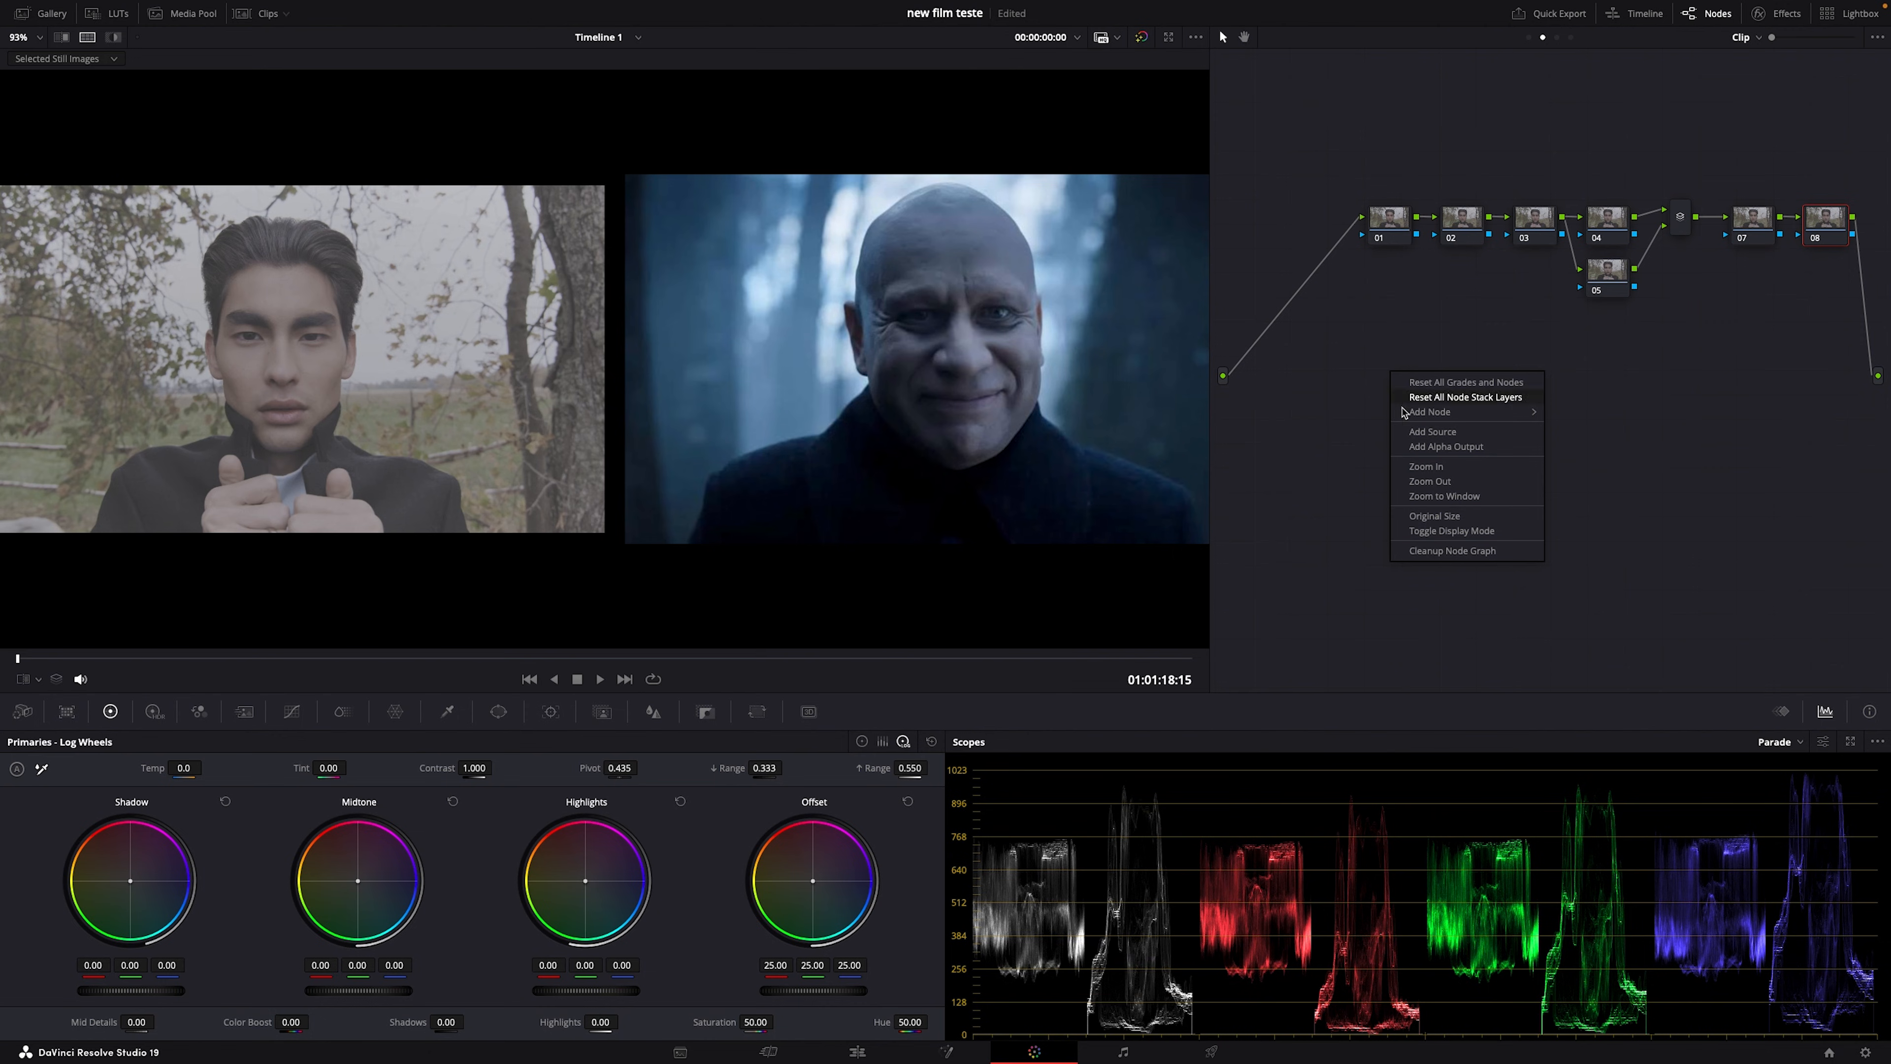
left_click(1437, 554)
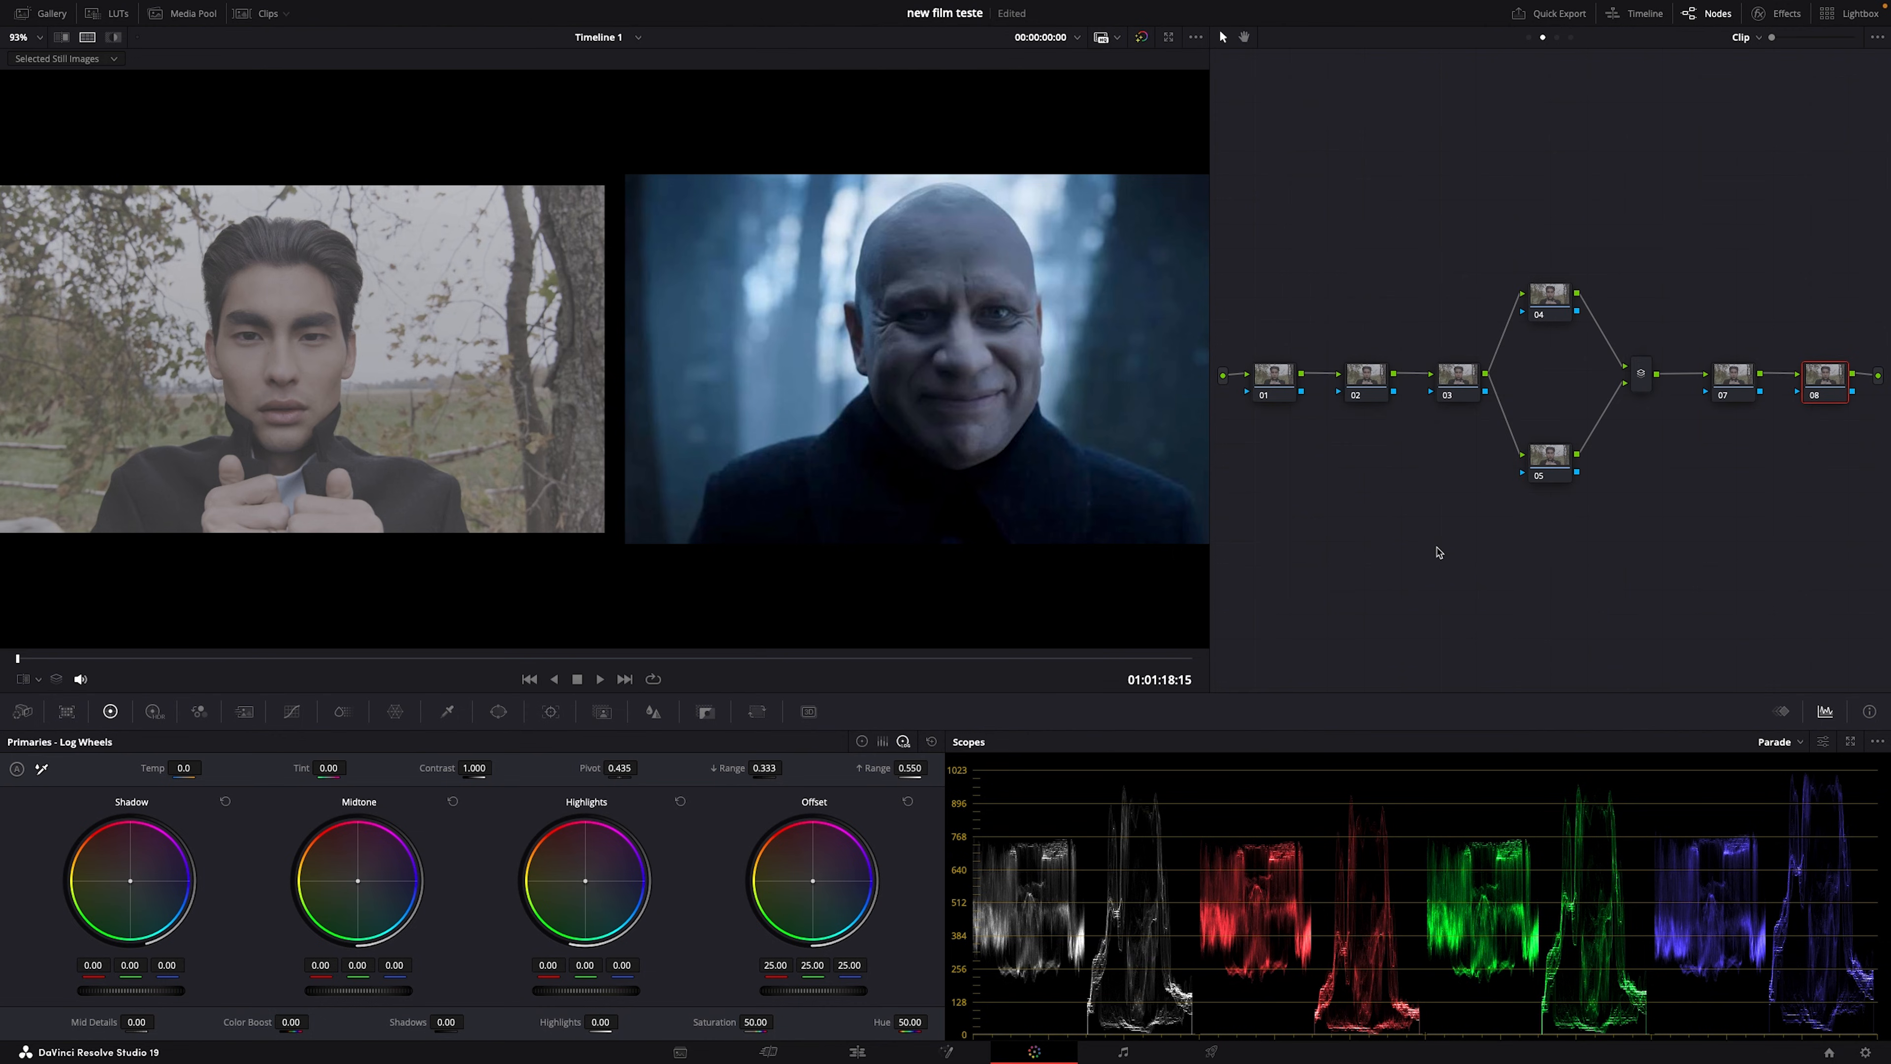
Step: Arrange and label the two nodes after node 01 as EXP and SAT
left_click(1276, 374)
left_click(1366, 386)
left_click(1455, 381)
Step: Save the project and switch the scope to the vectorscope
key("ctrl+s")
left_click(1775, 745)
left_click(1796, 794)
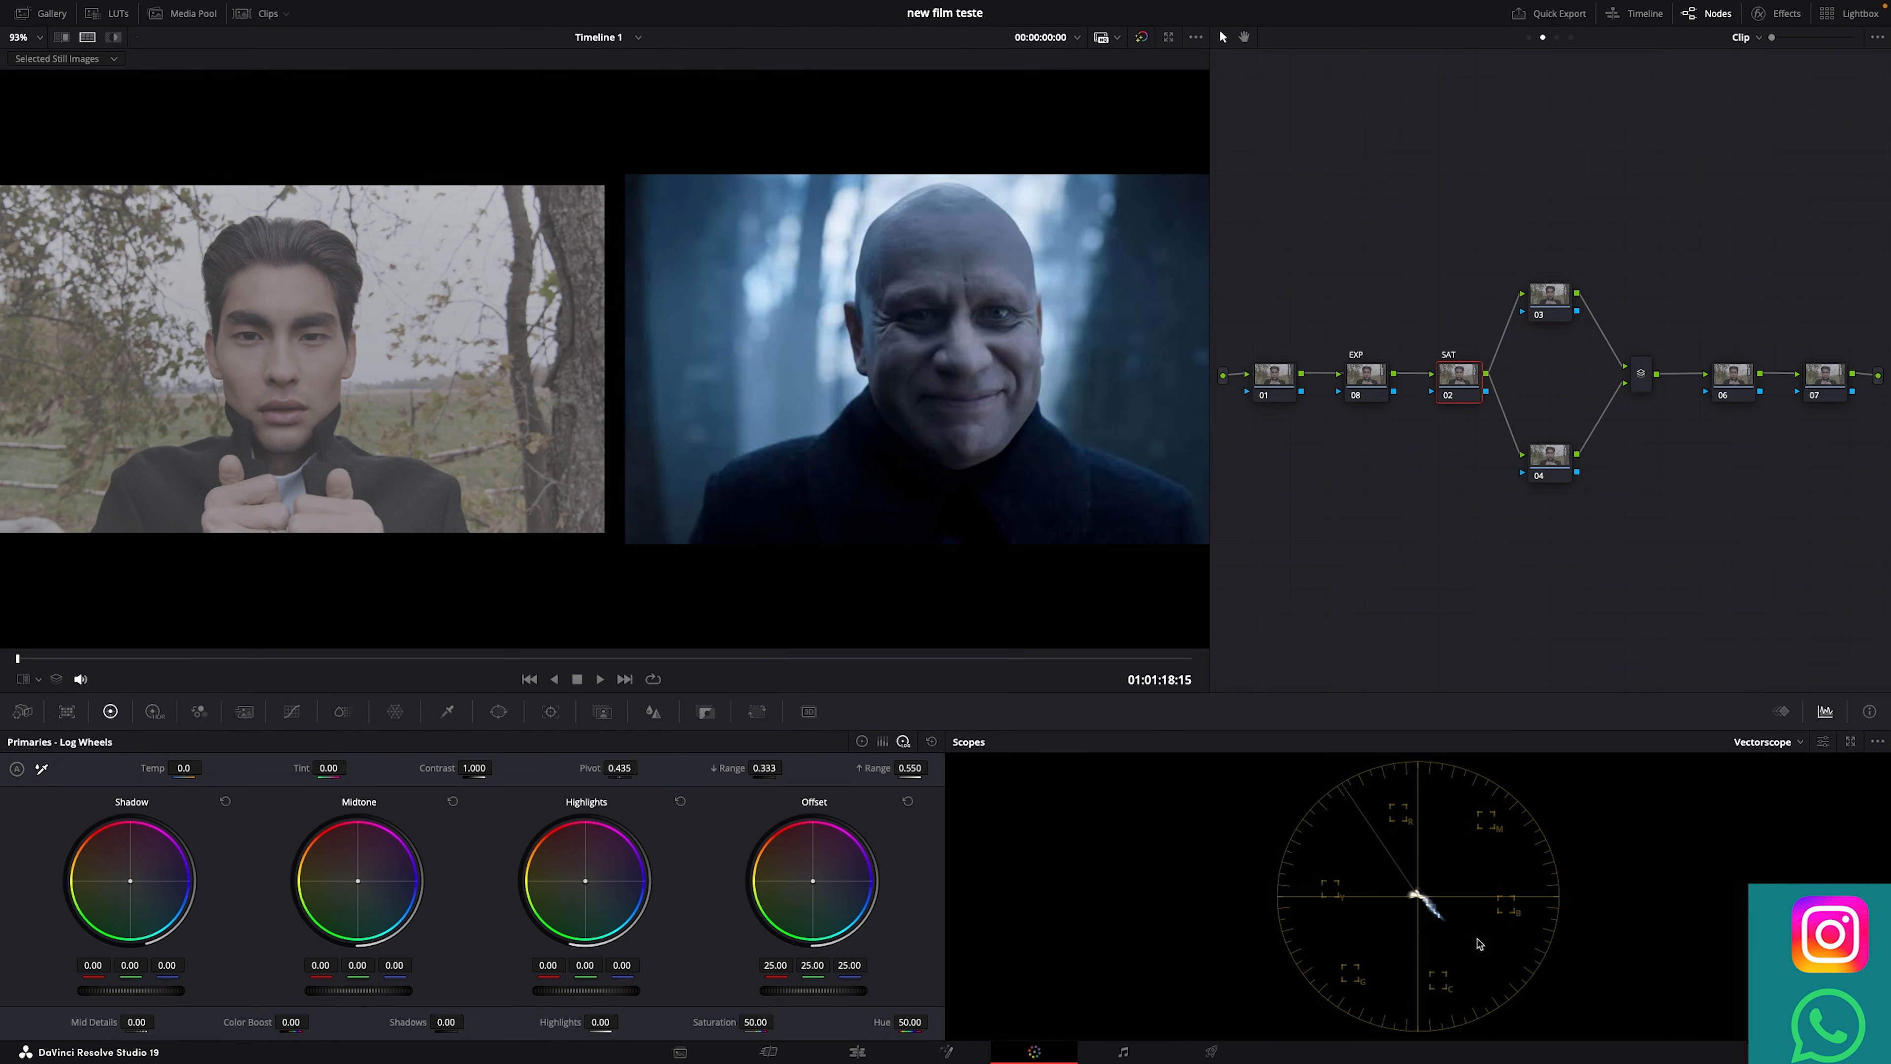
Step: Switch the scope back to the RGB parade and label node 01 'WB'
left_click(1738, 747)
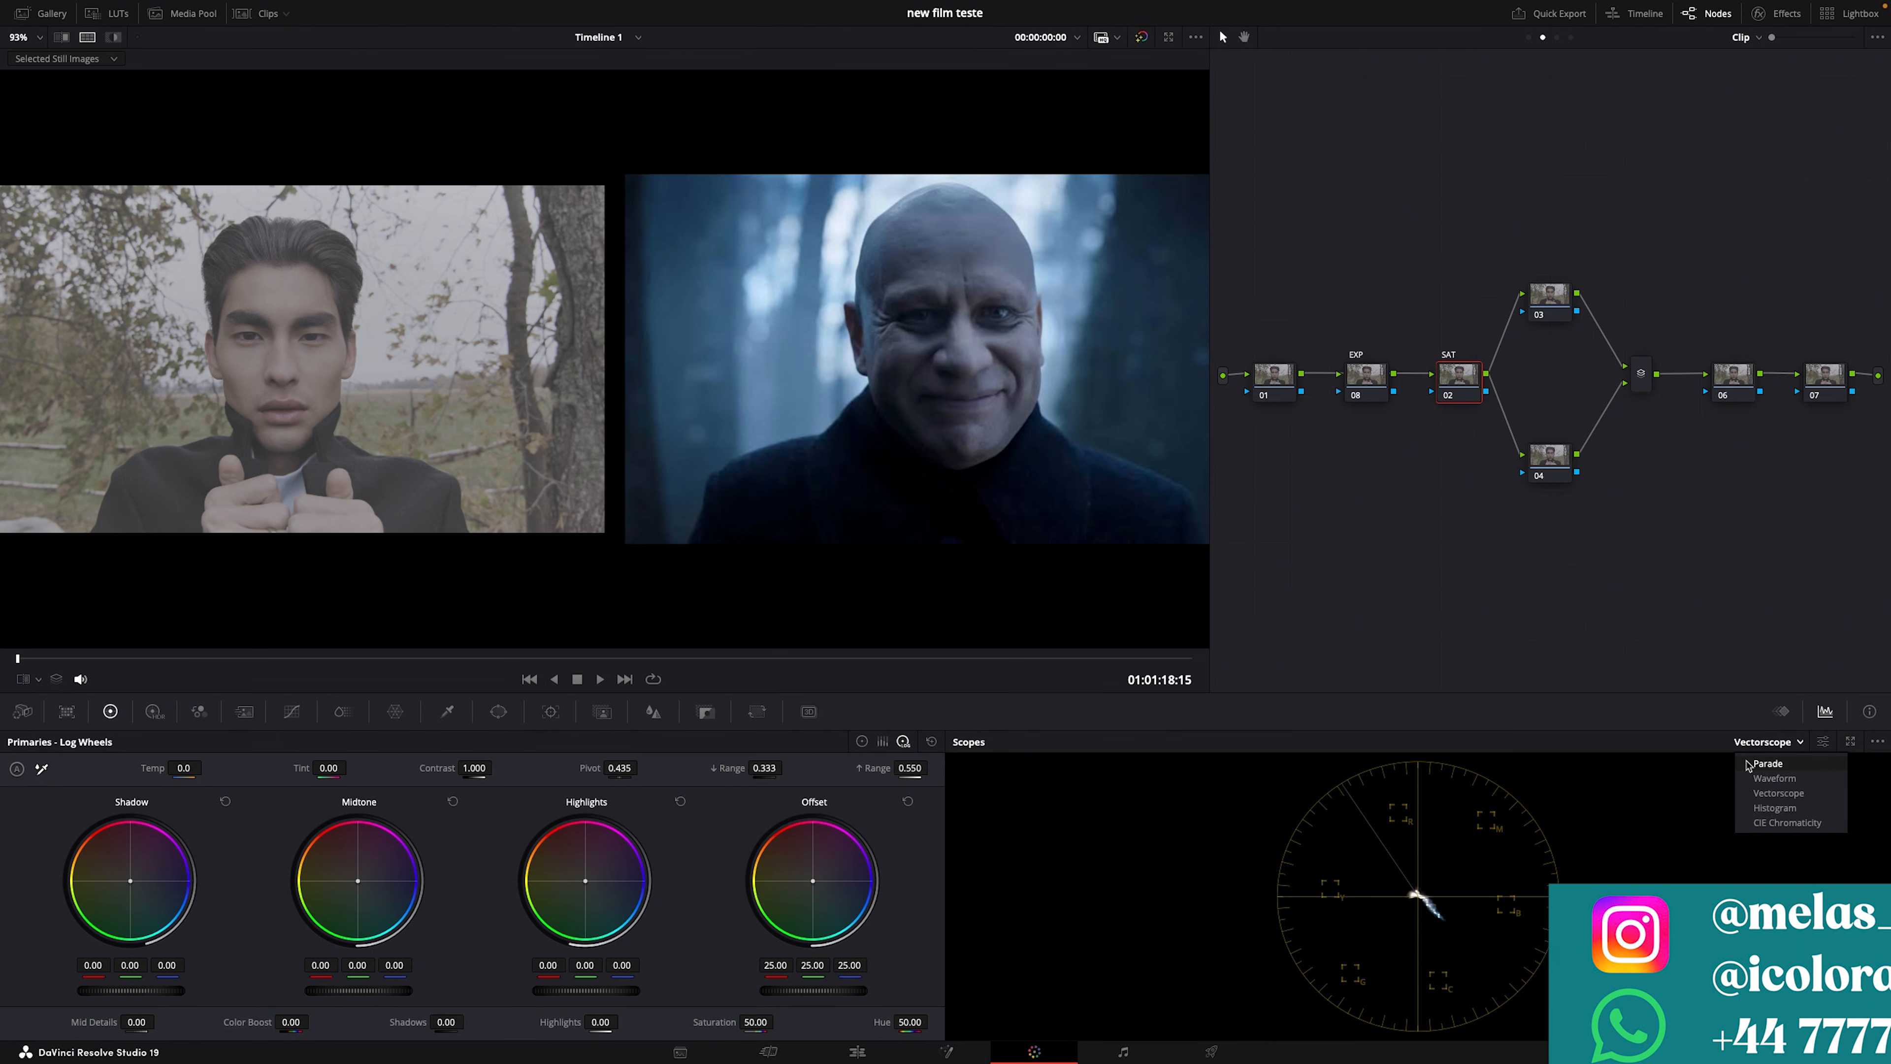
left_click(1764, 755)
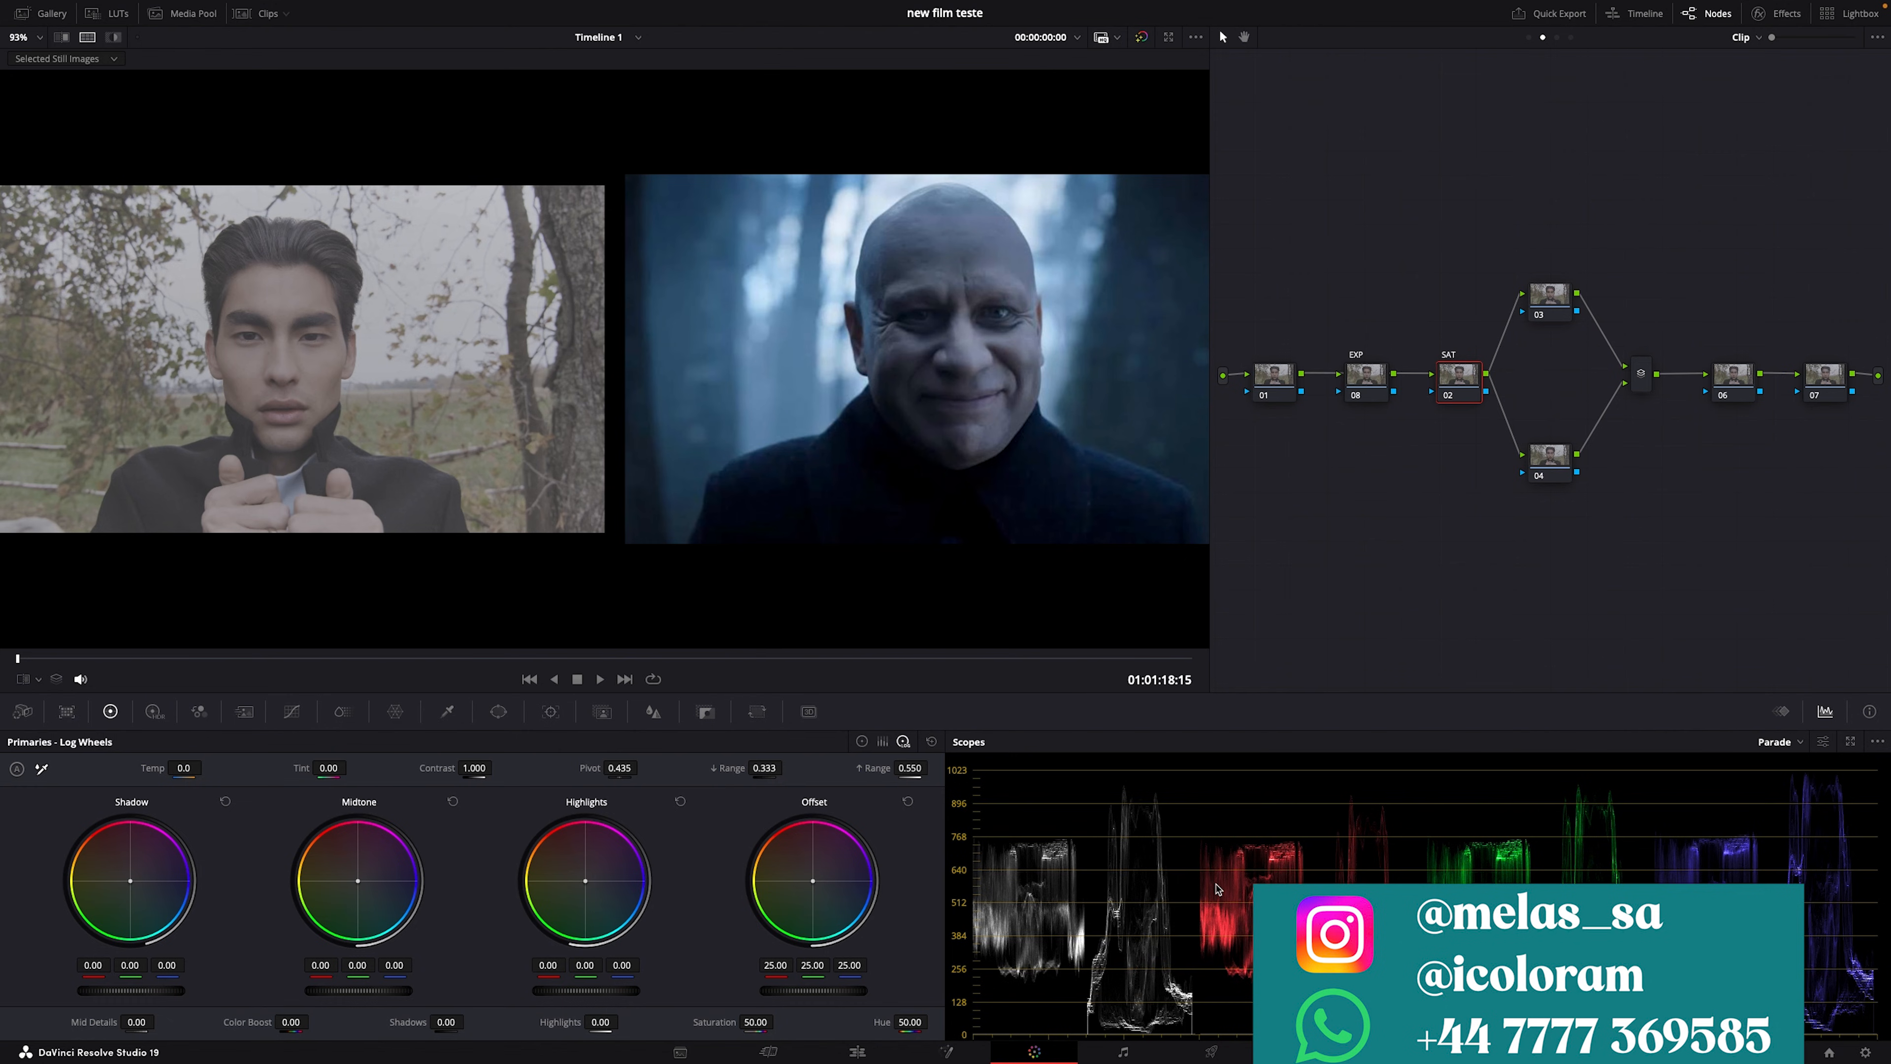
left_click(1290, 379)
type("WB")
key("Return")
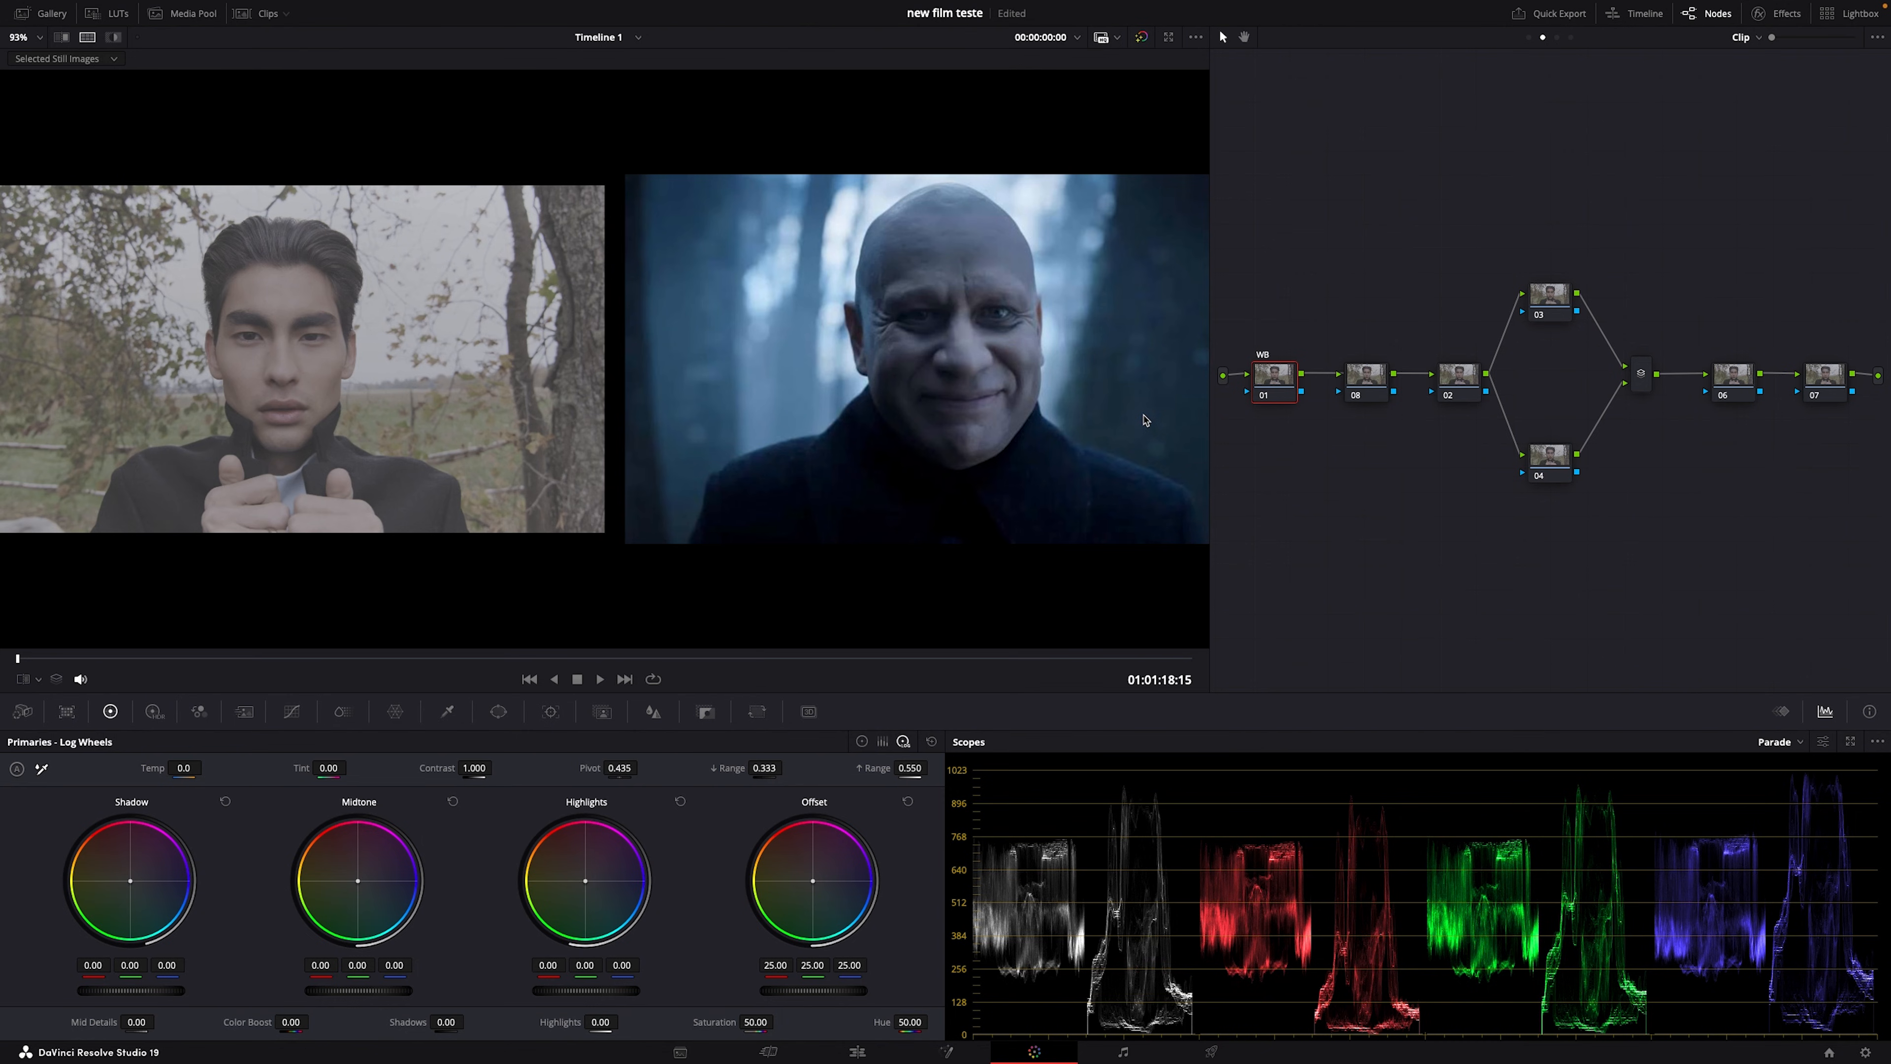
Step: Bypass the grade to compare, and look through the Group Pre-Clip, clip and Group Post-Clip trees
key("shift+d")
key("shift+d")
left_click(1556, 37)
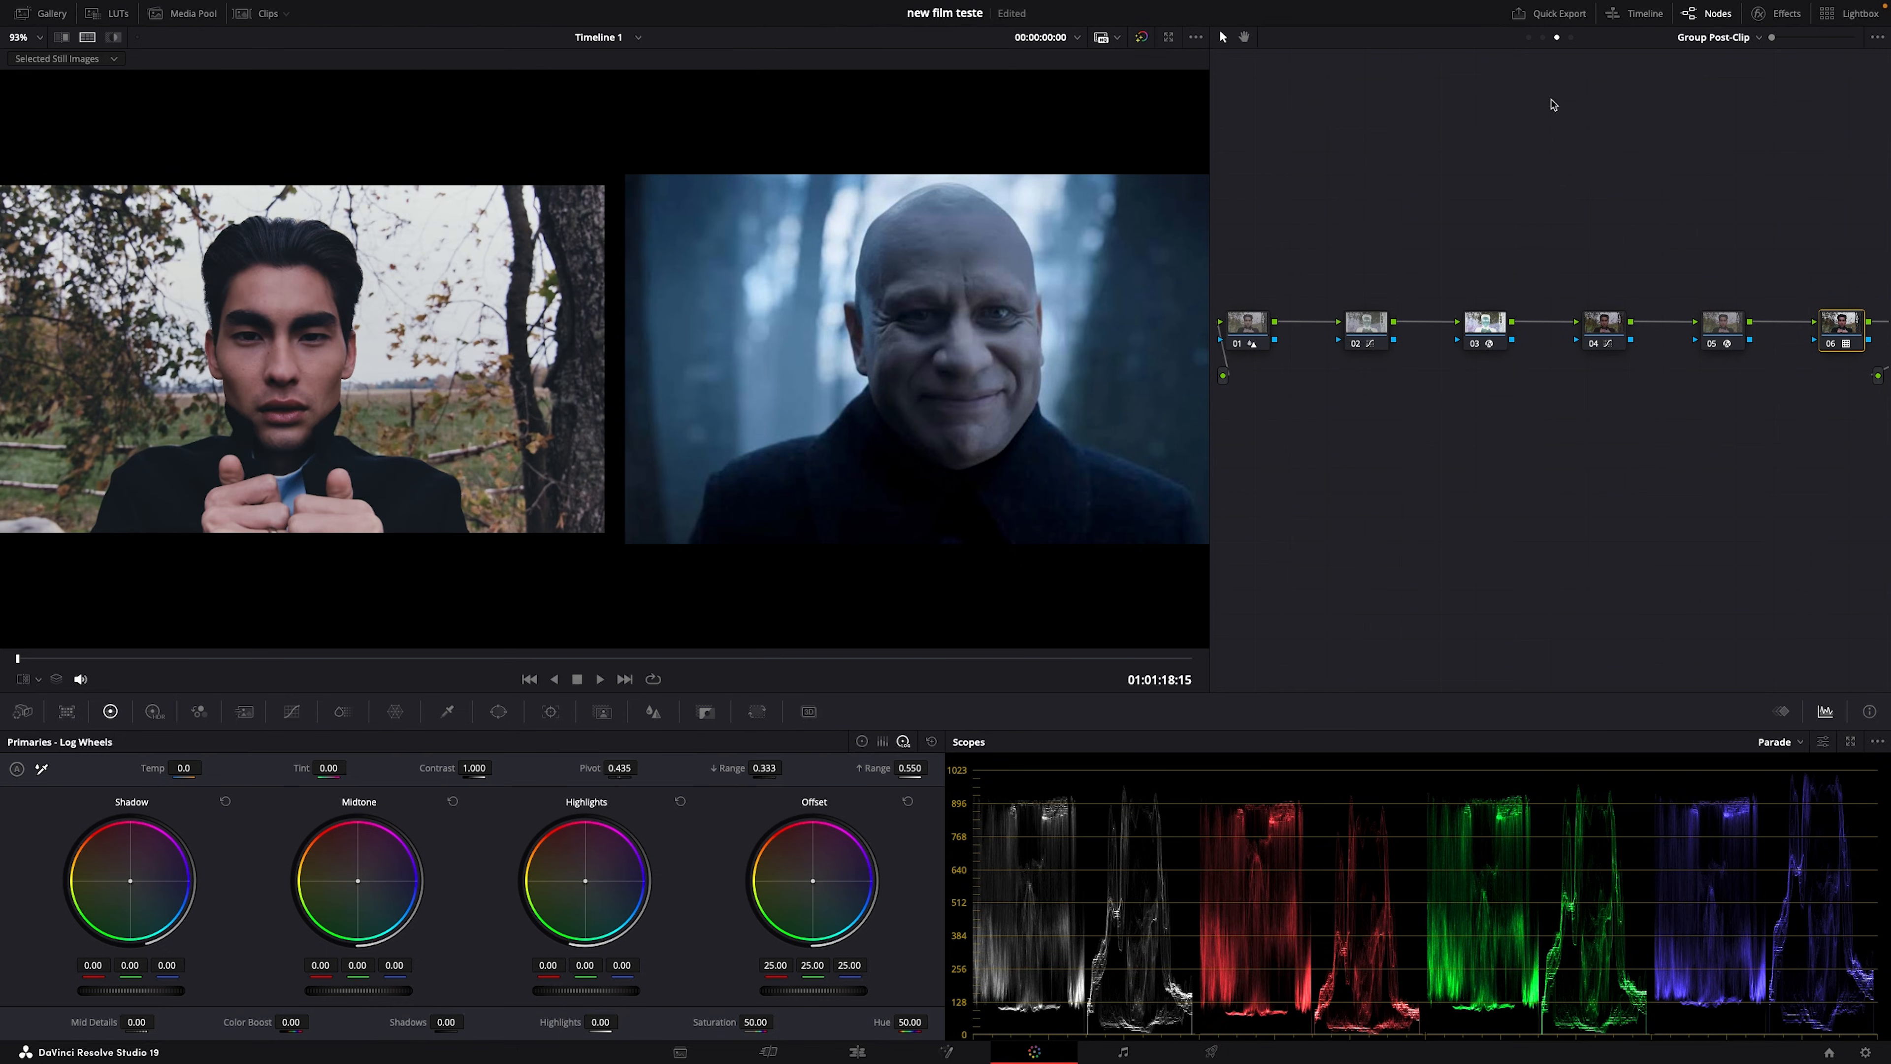
key("shift+d")
key("shift+d")
left_click(1529, 37)
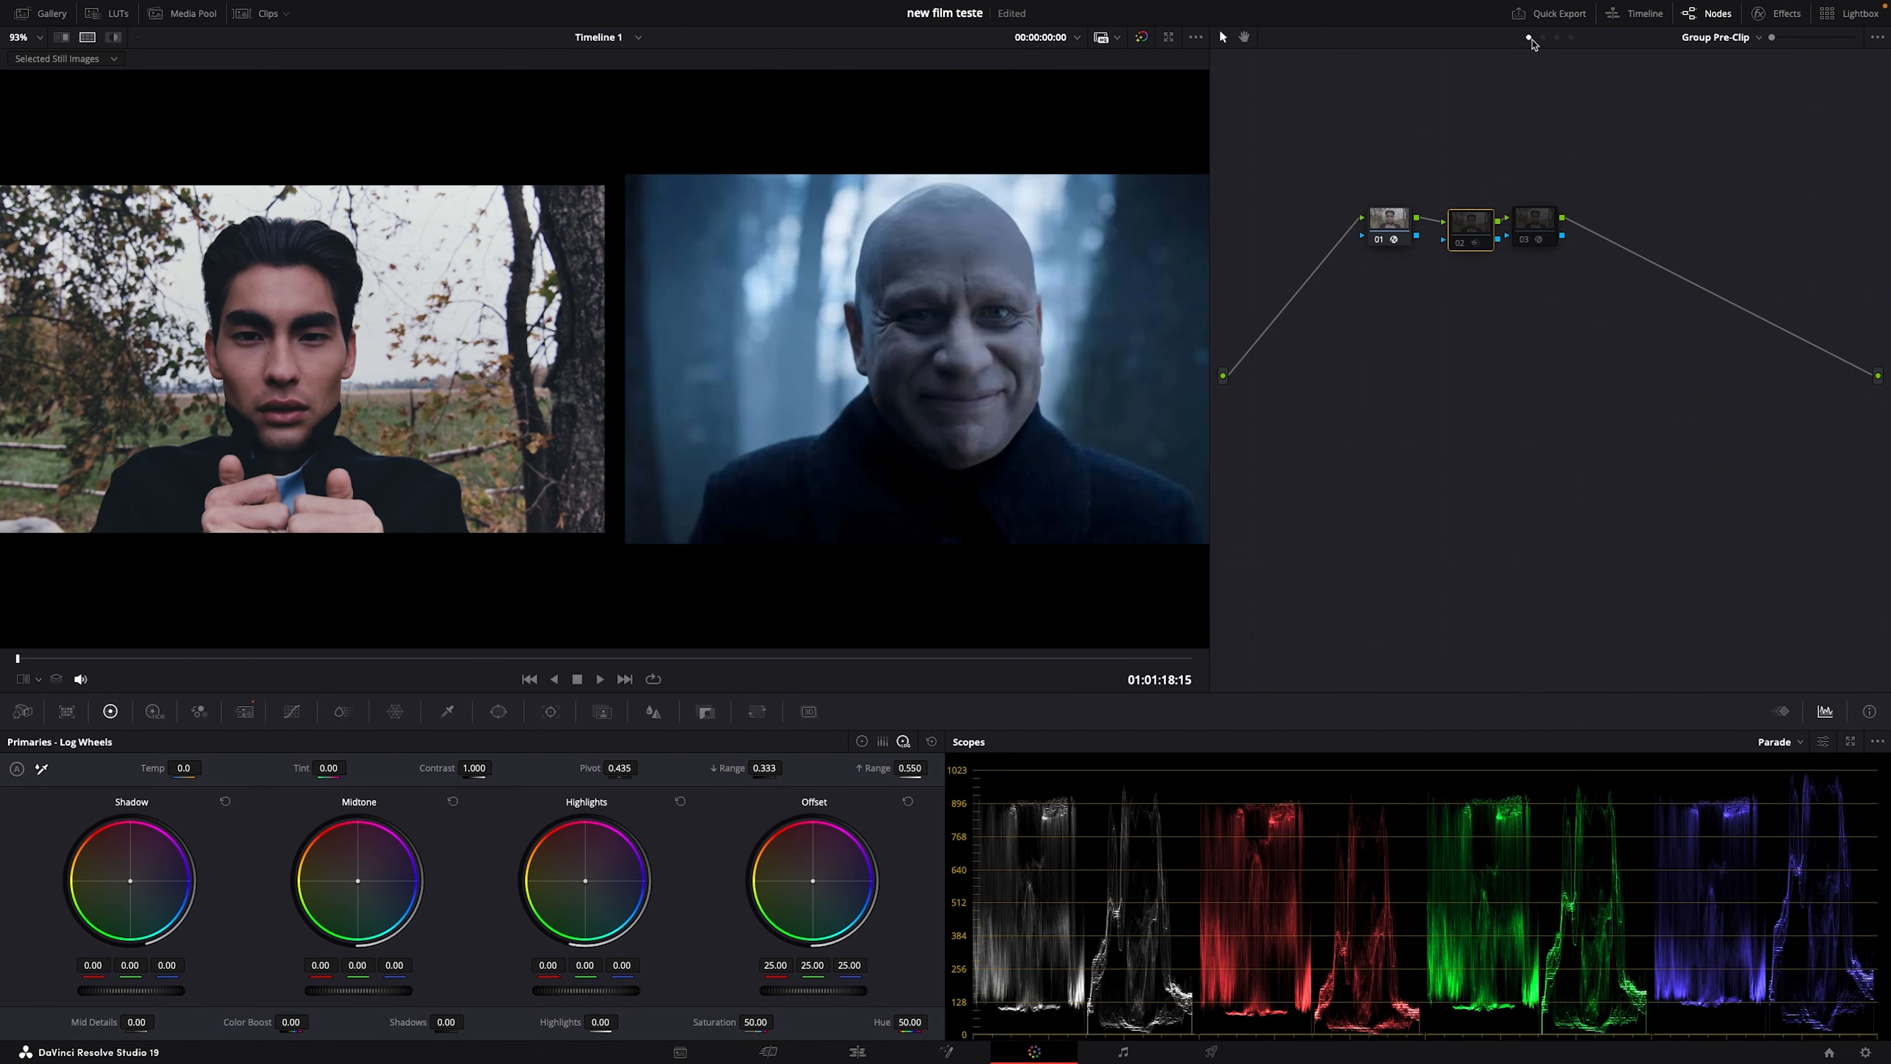
left_click(1543, 38)
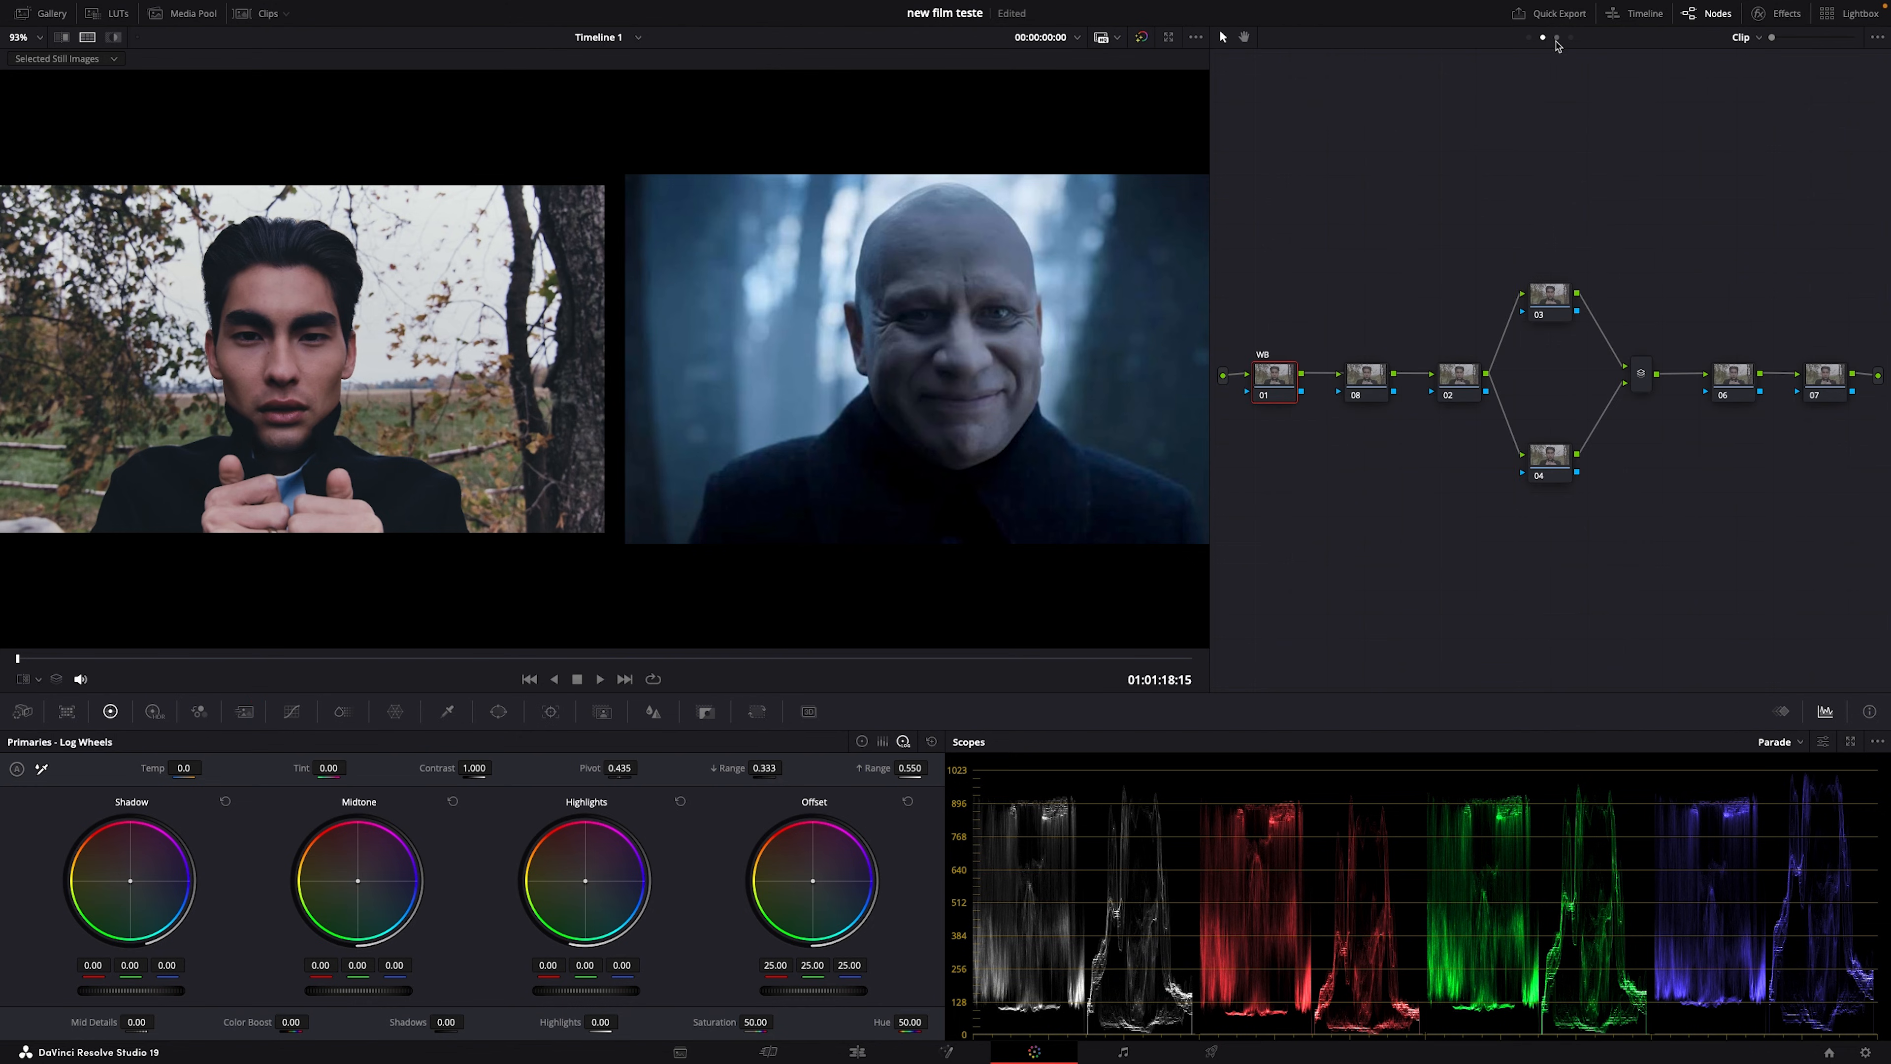
left_click(1557, 37)
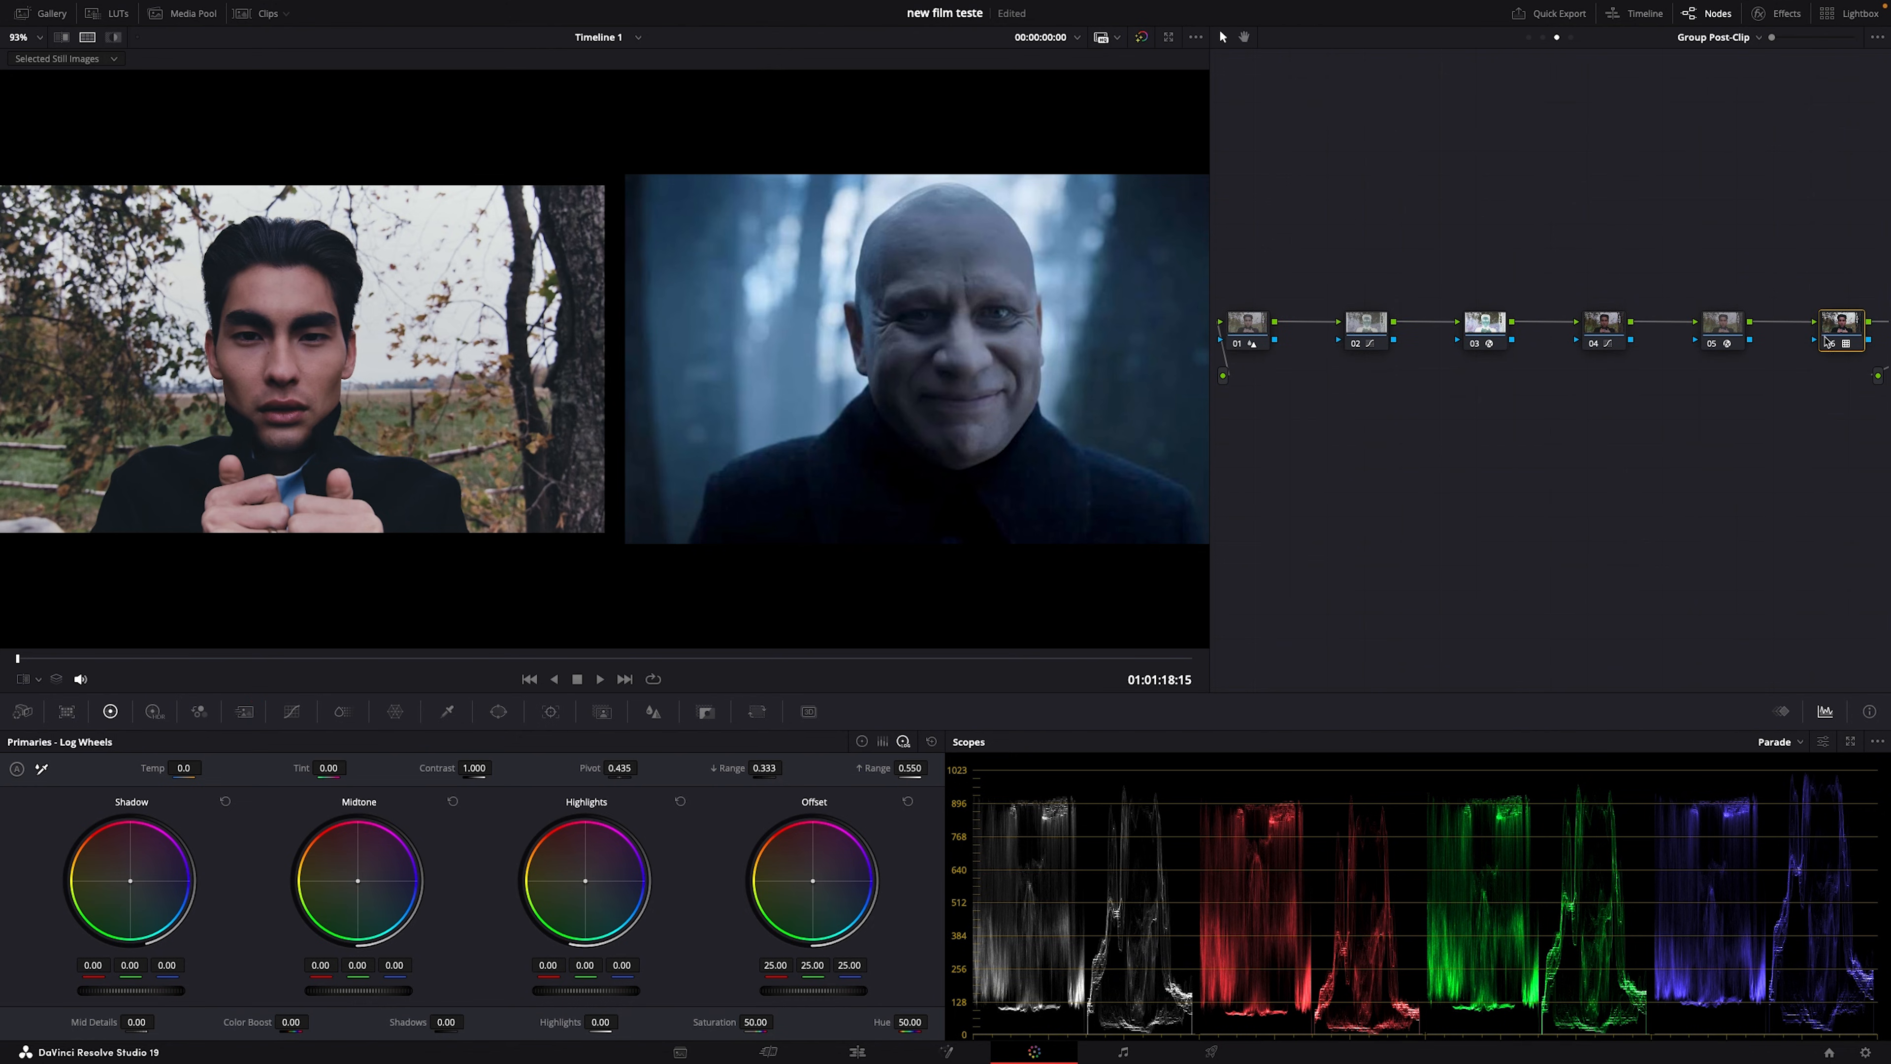
Step: Append serial node 07 to the Group Post-Clip tree and widen the node editor
right_click(1651, 425)
left_click(1692, 573)
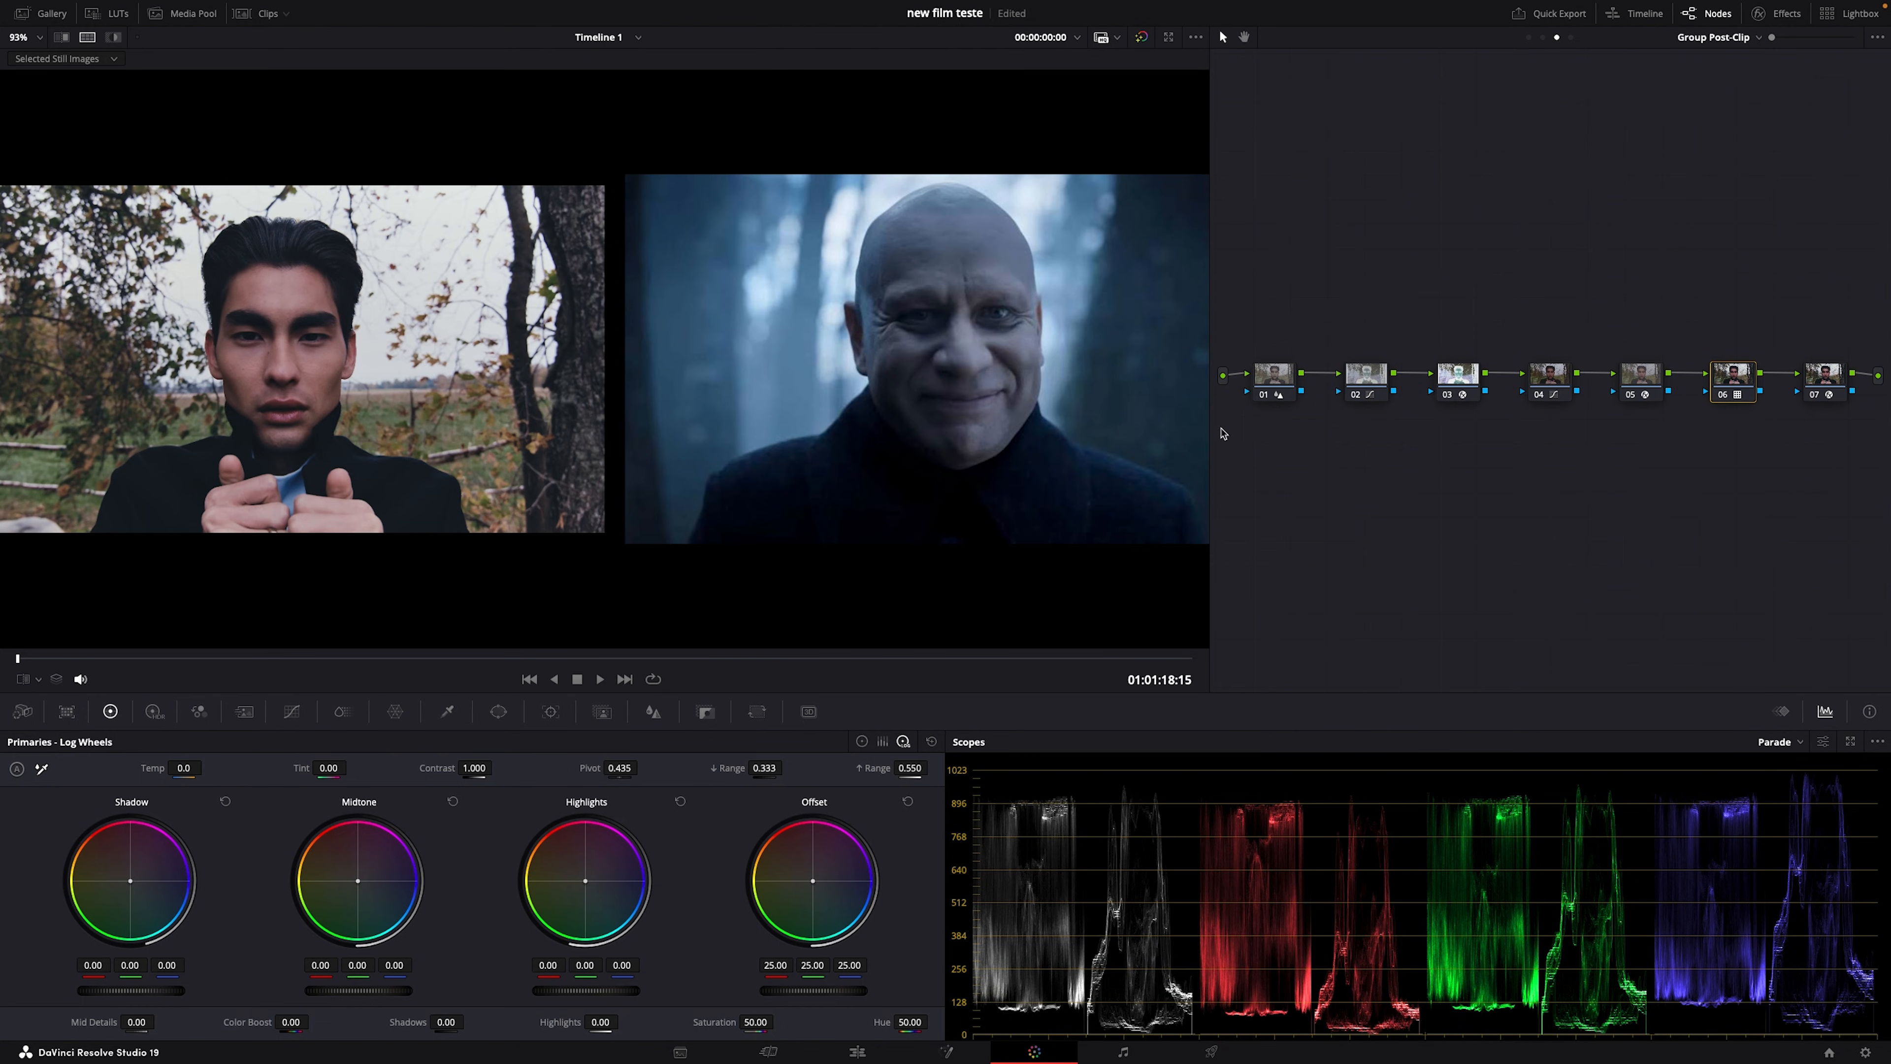
left_click_drag(1197, 420, 922, 447)
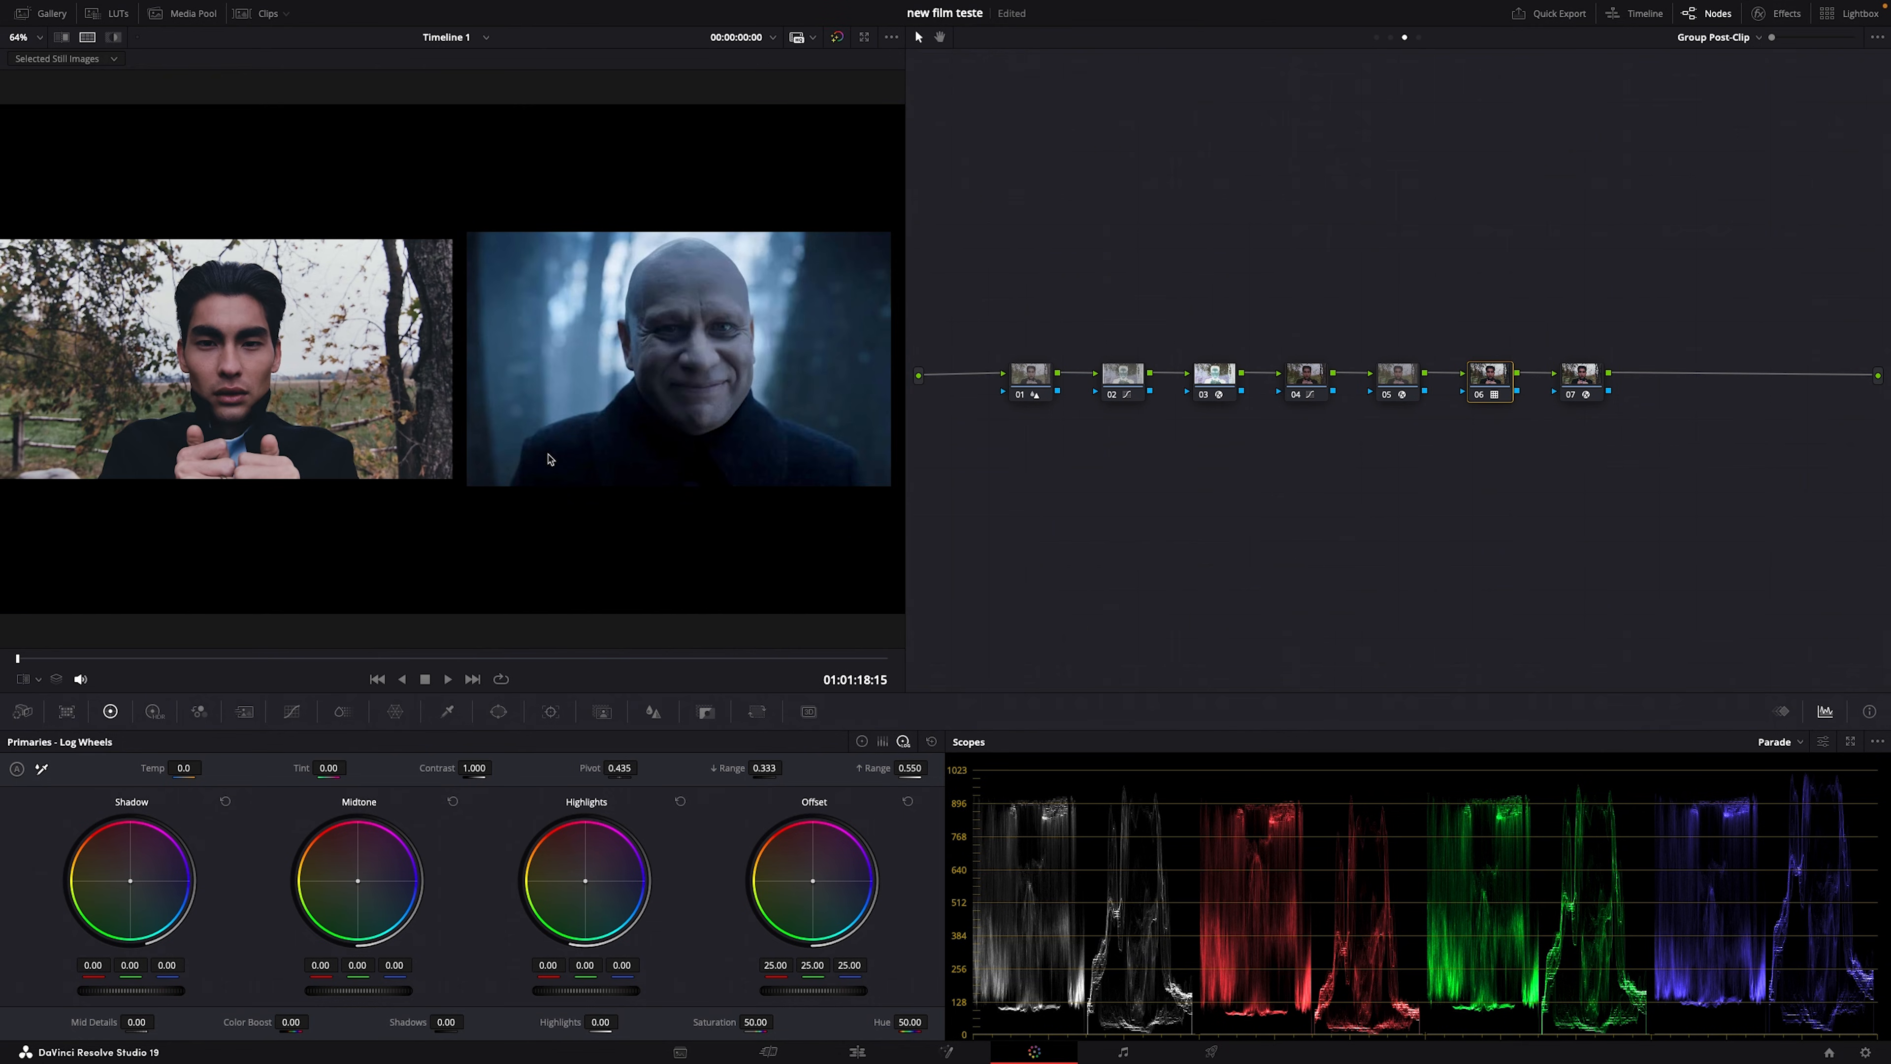
Step: Show a zoomed wipe of clip versus reference, remove node 06's LUT, and open the LUT browser
left_click(61, 37)
scroll(365, 375, "up", 2)
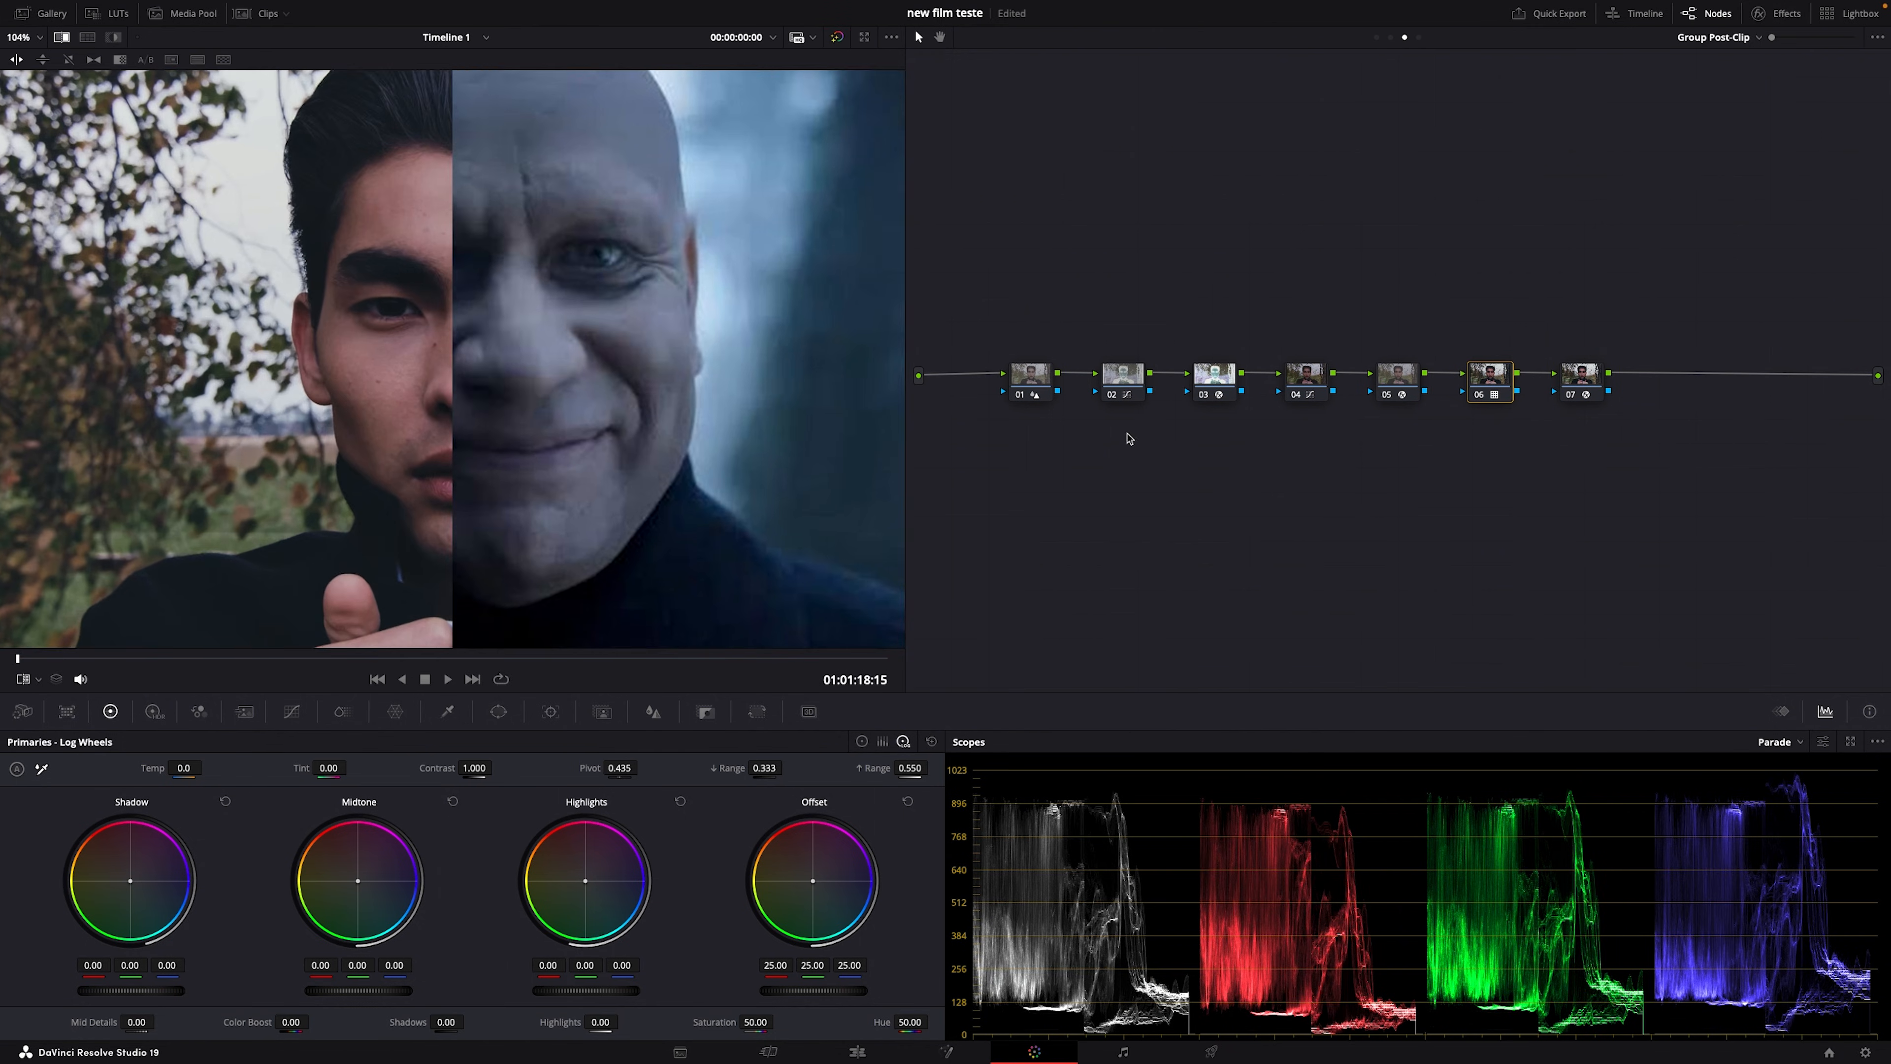
right_click(1514, 378)
left_click(1507, 378)
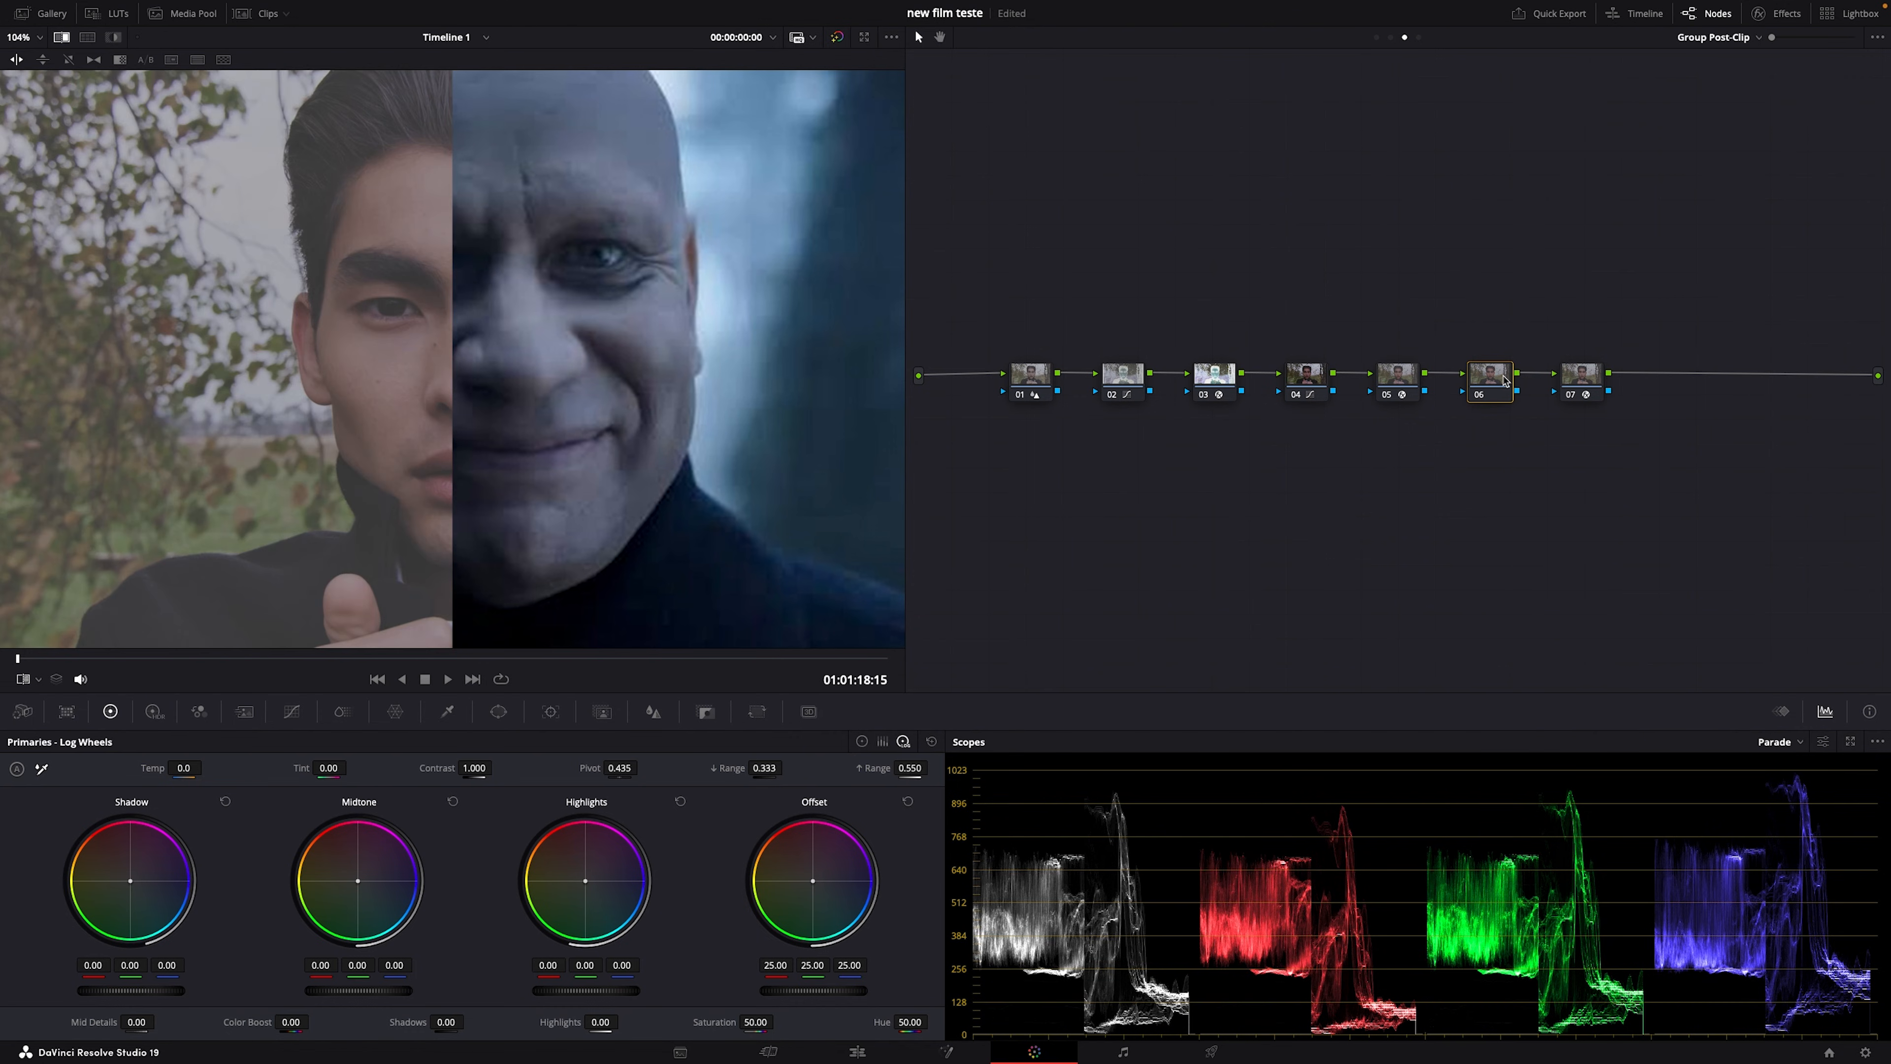
left_click(108, 13)
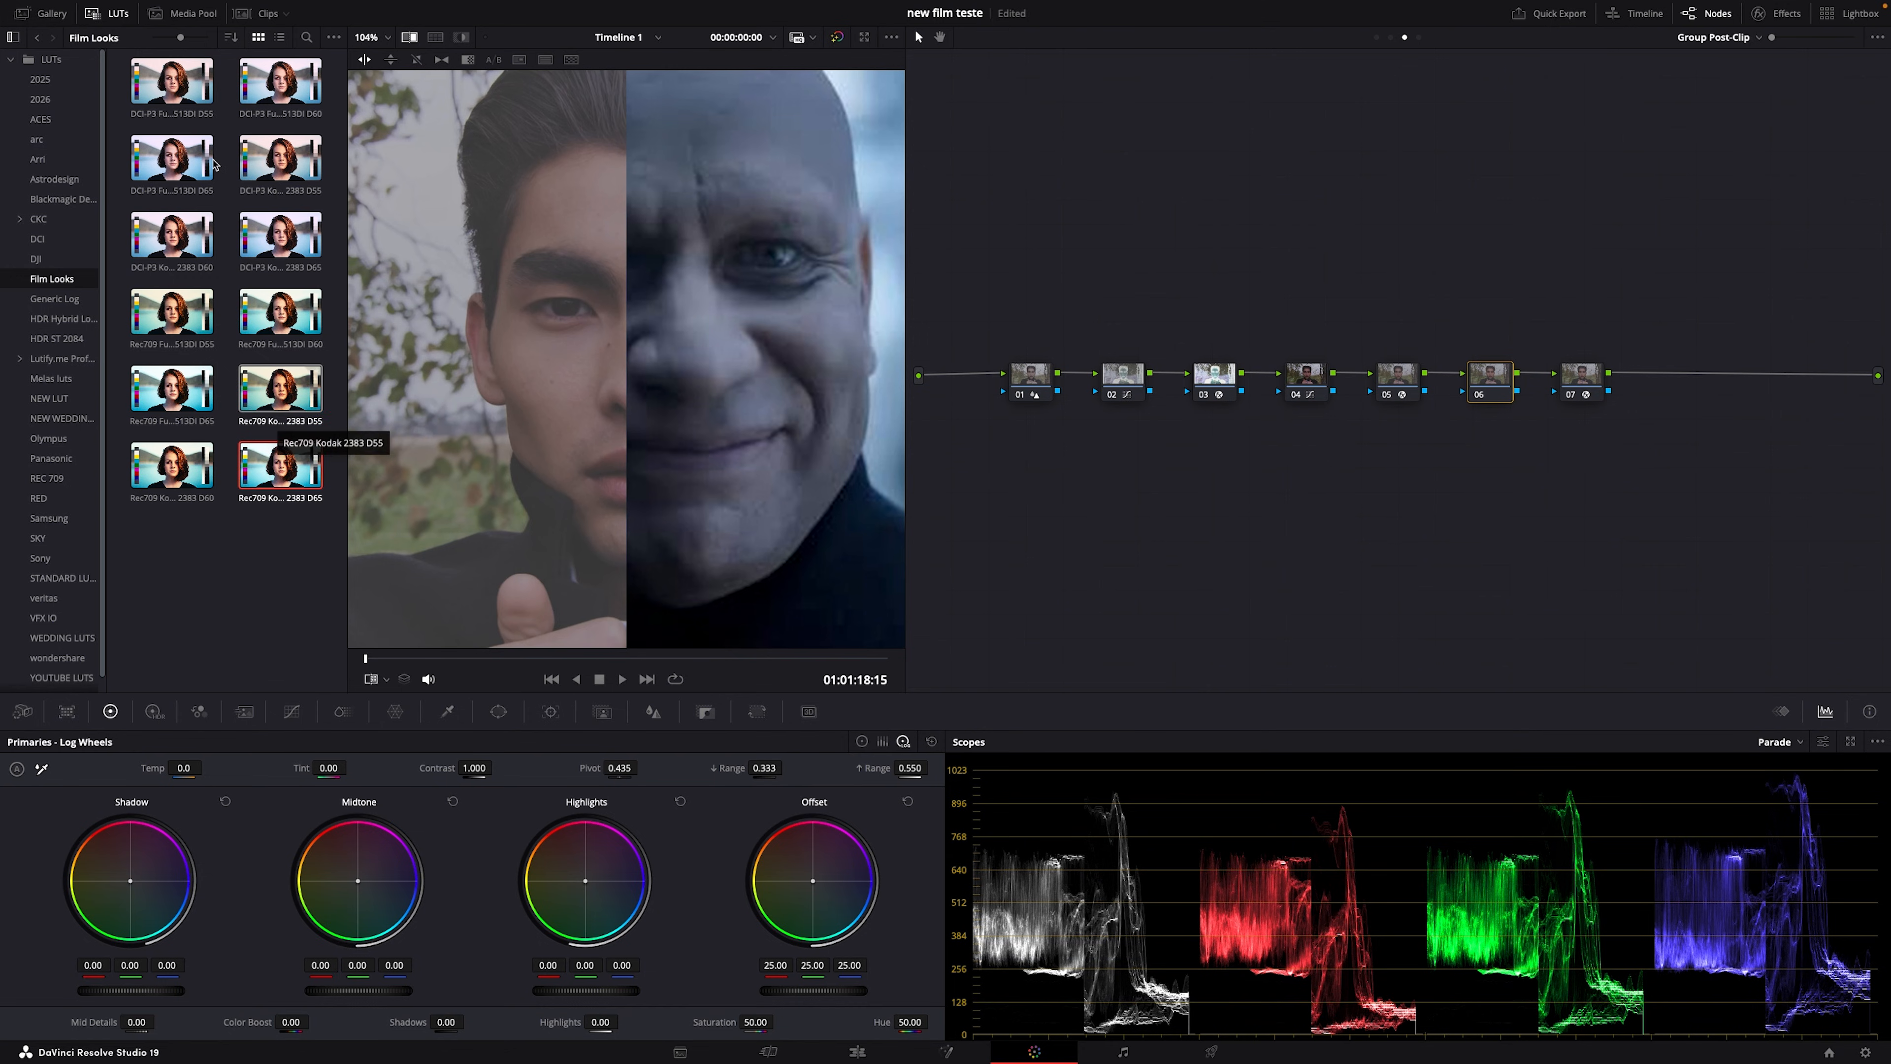
Step: Apply the DCI-P3 Fujifilm 3513DI D55 LUT to node 06 and preview the D60 and D65 variants
left_click(164, 83)
double_click(164, 83)
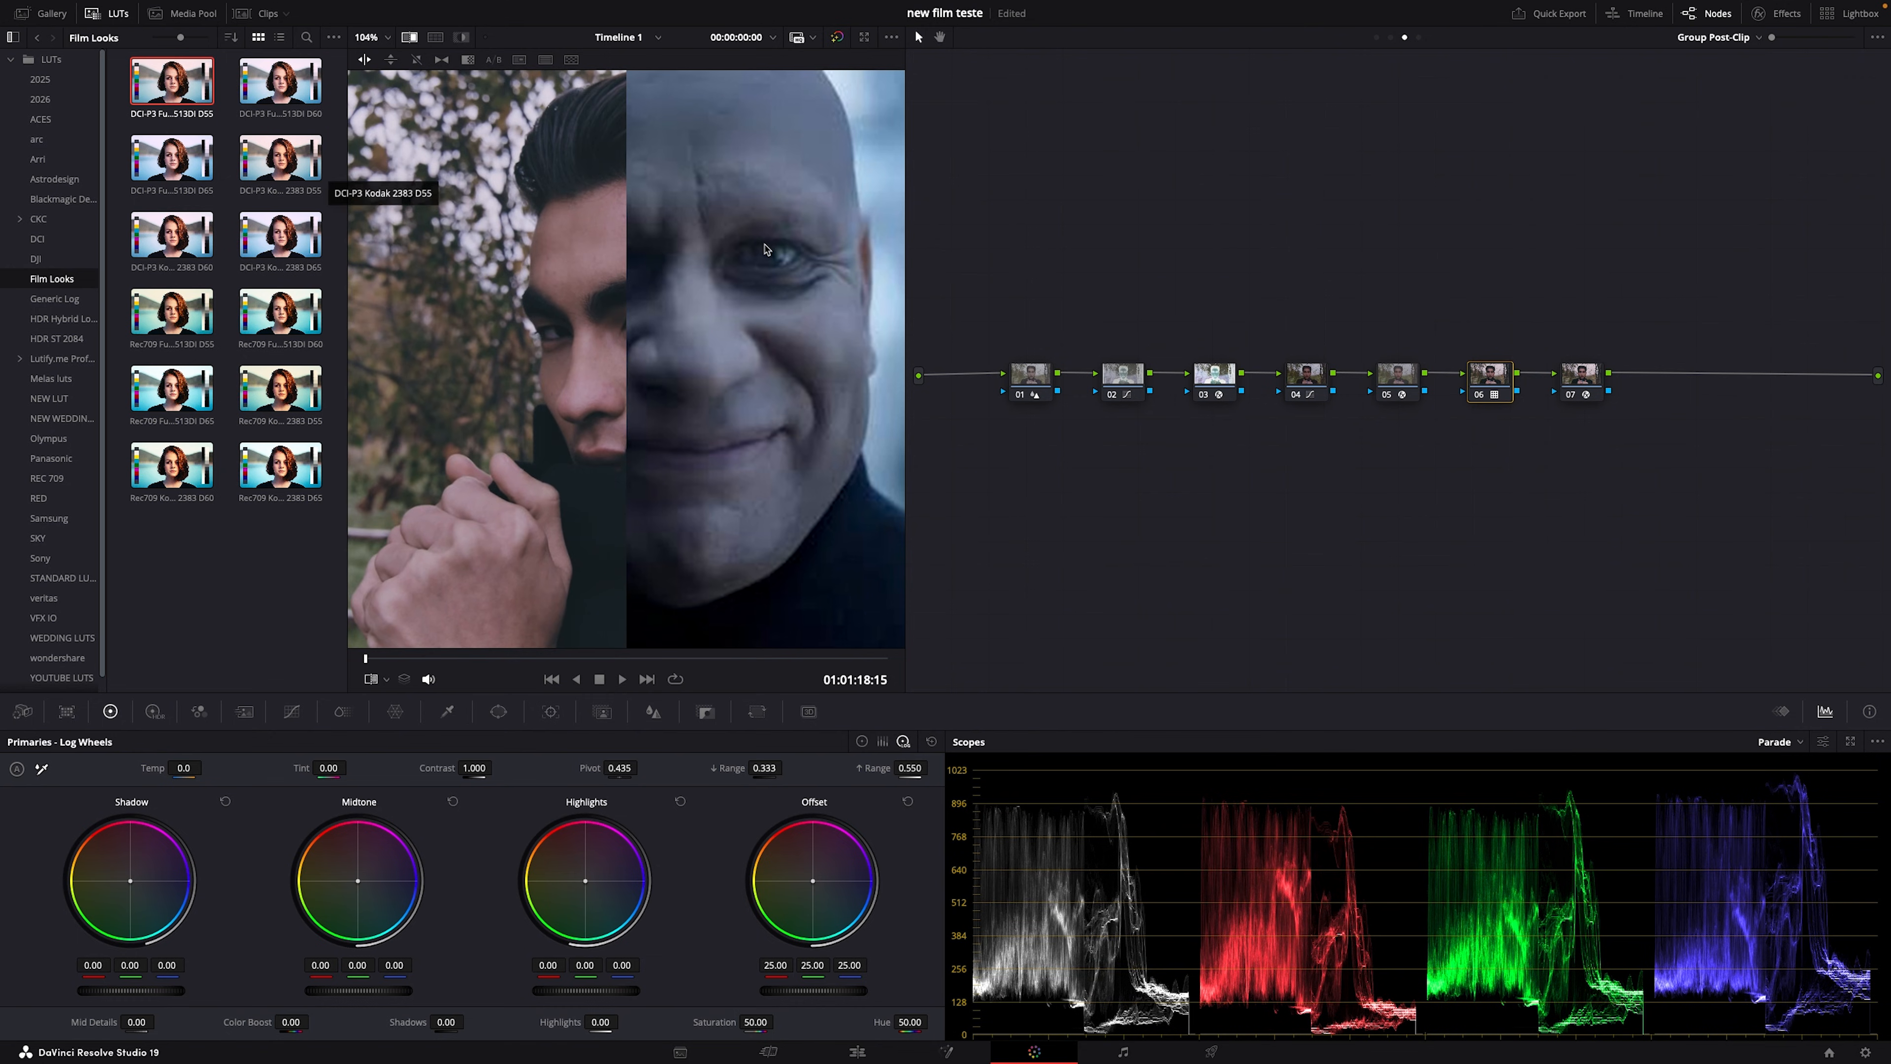
scroll(605, 400, "down", 5)
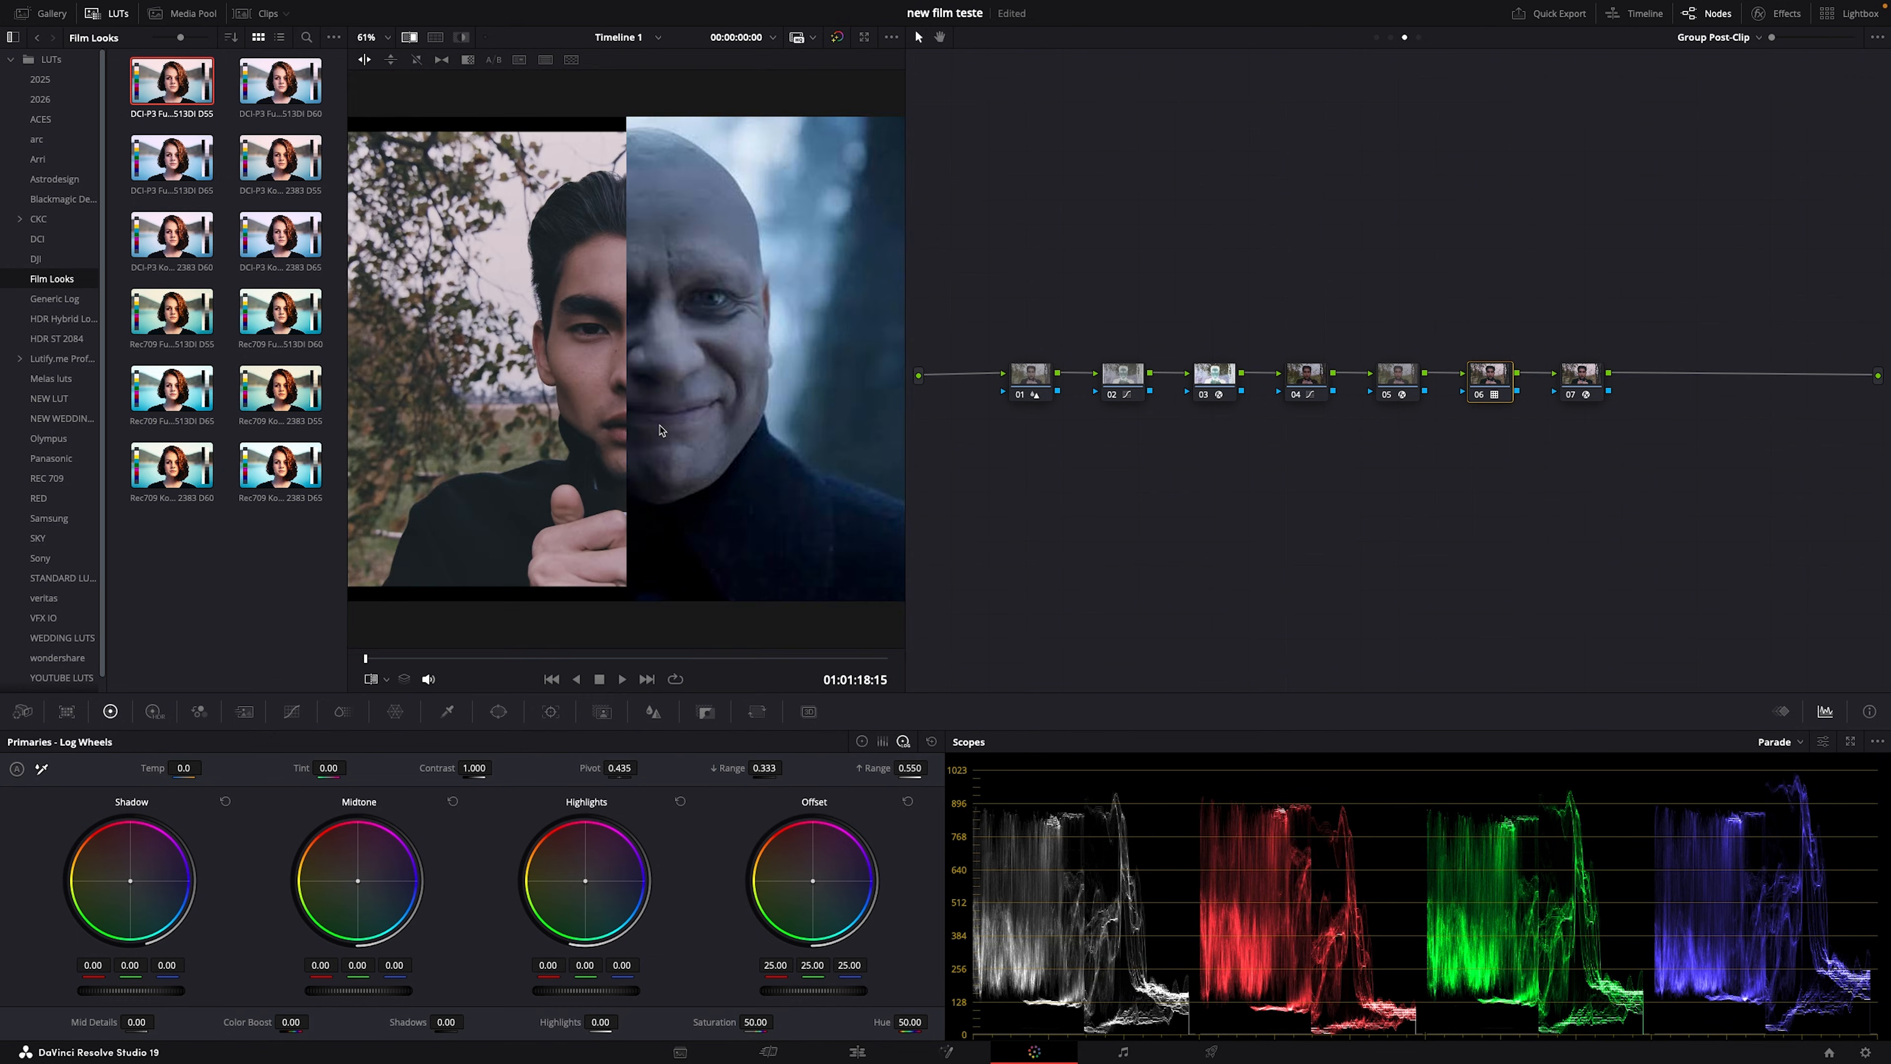
left_click(281, 83)
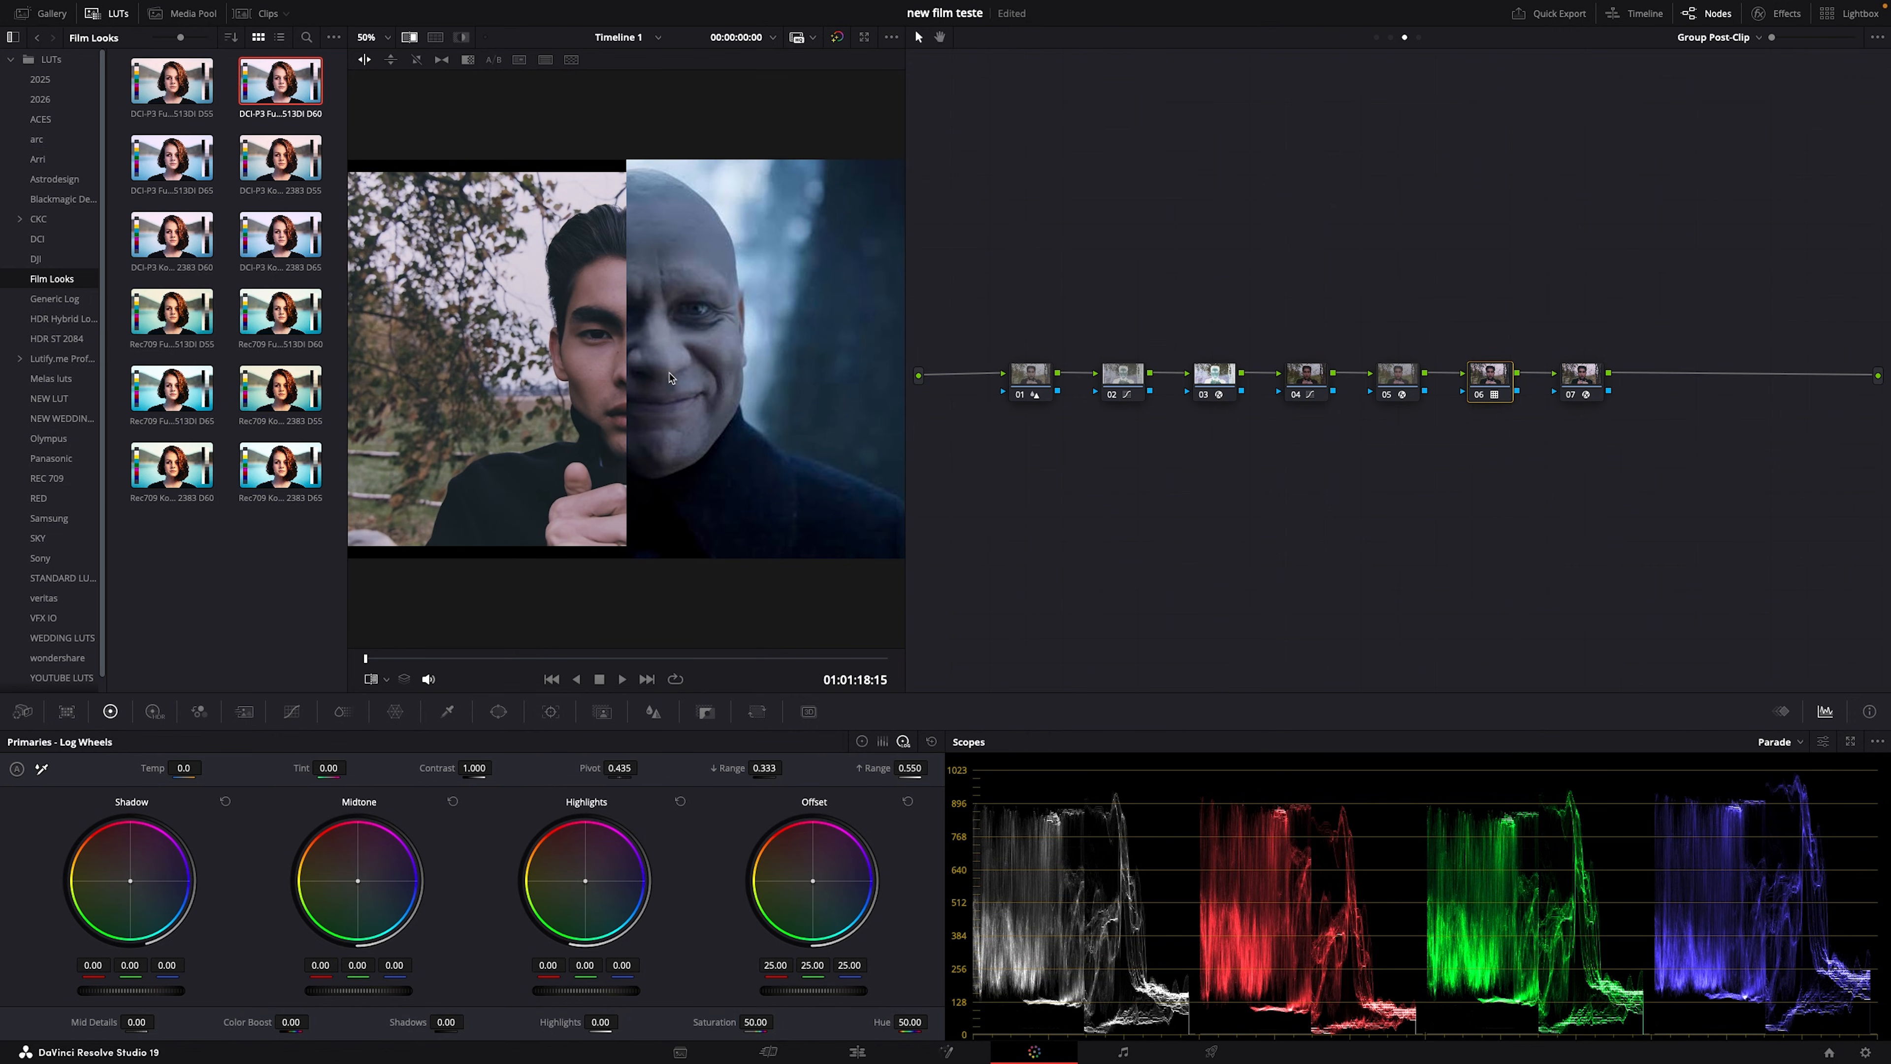
left_click(172, 157)
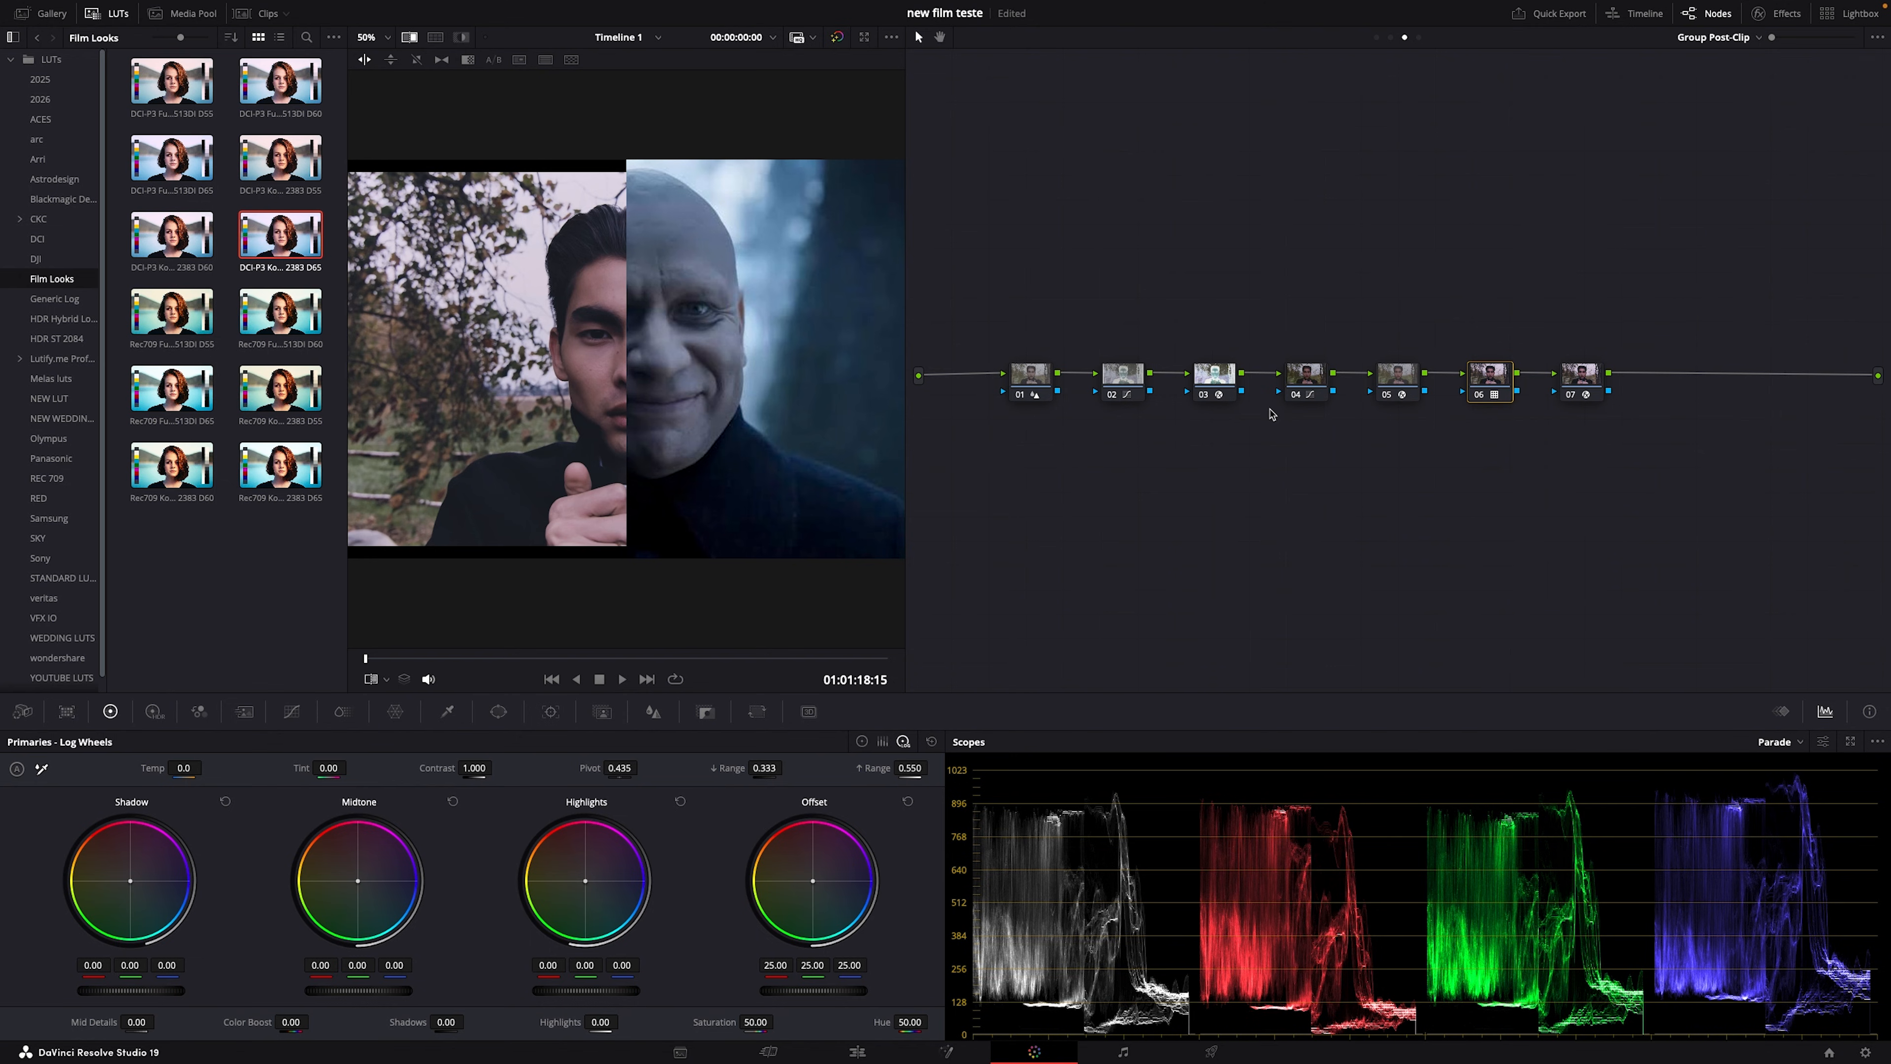
Step: With nodes 02 and 04 disabled, try the Rec709 Kodak 2383 LUT, save, then re-enable both nodes
left_click(1111, 395)
left_click(1295, 395)
scroll(587, 438, "up", 3)
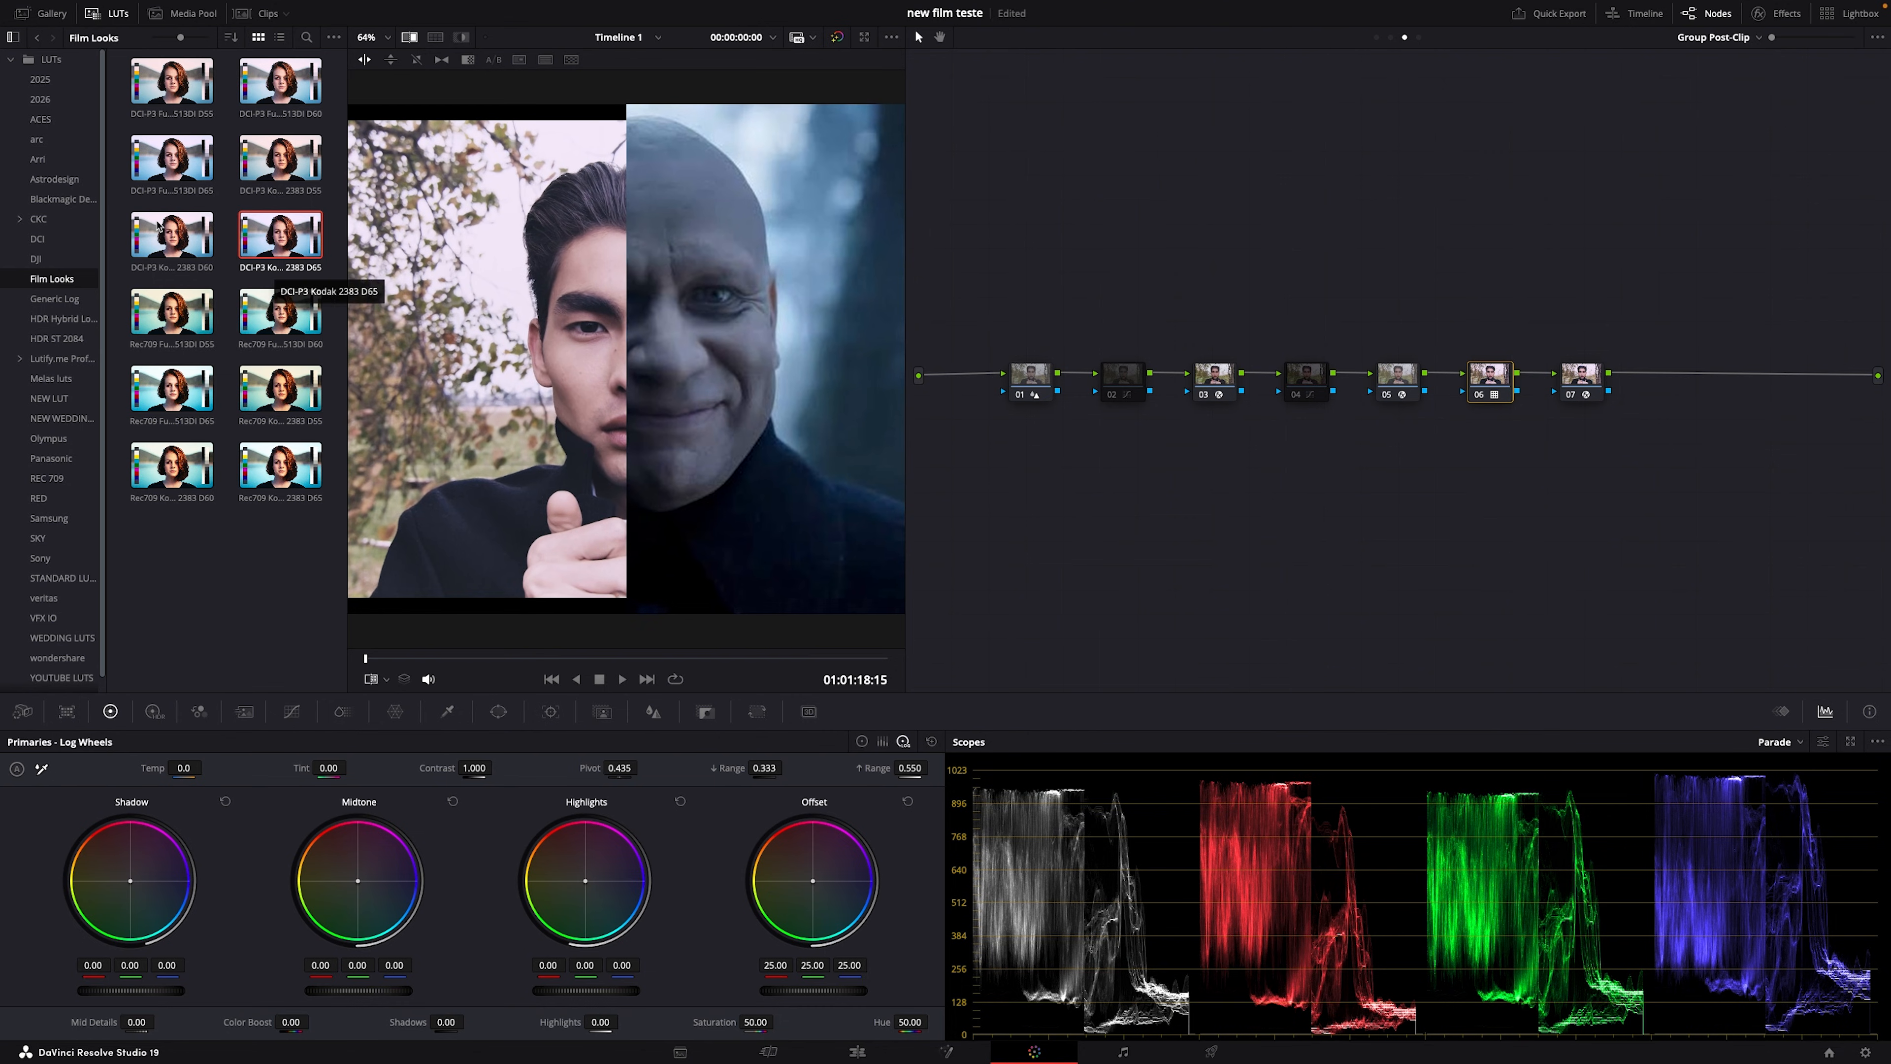
left_click(254, 470)
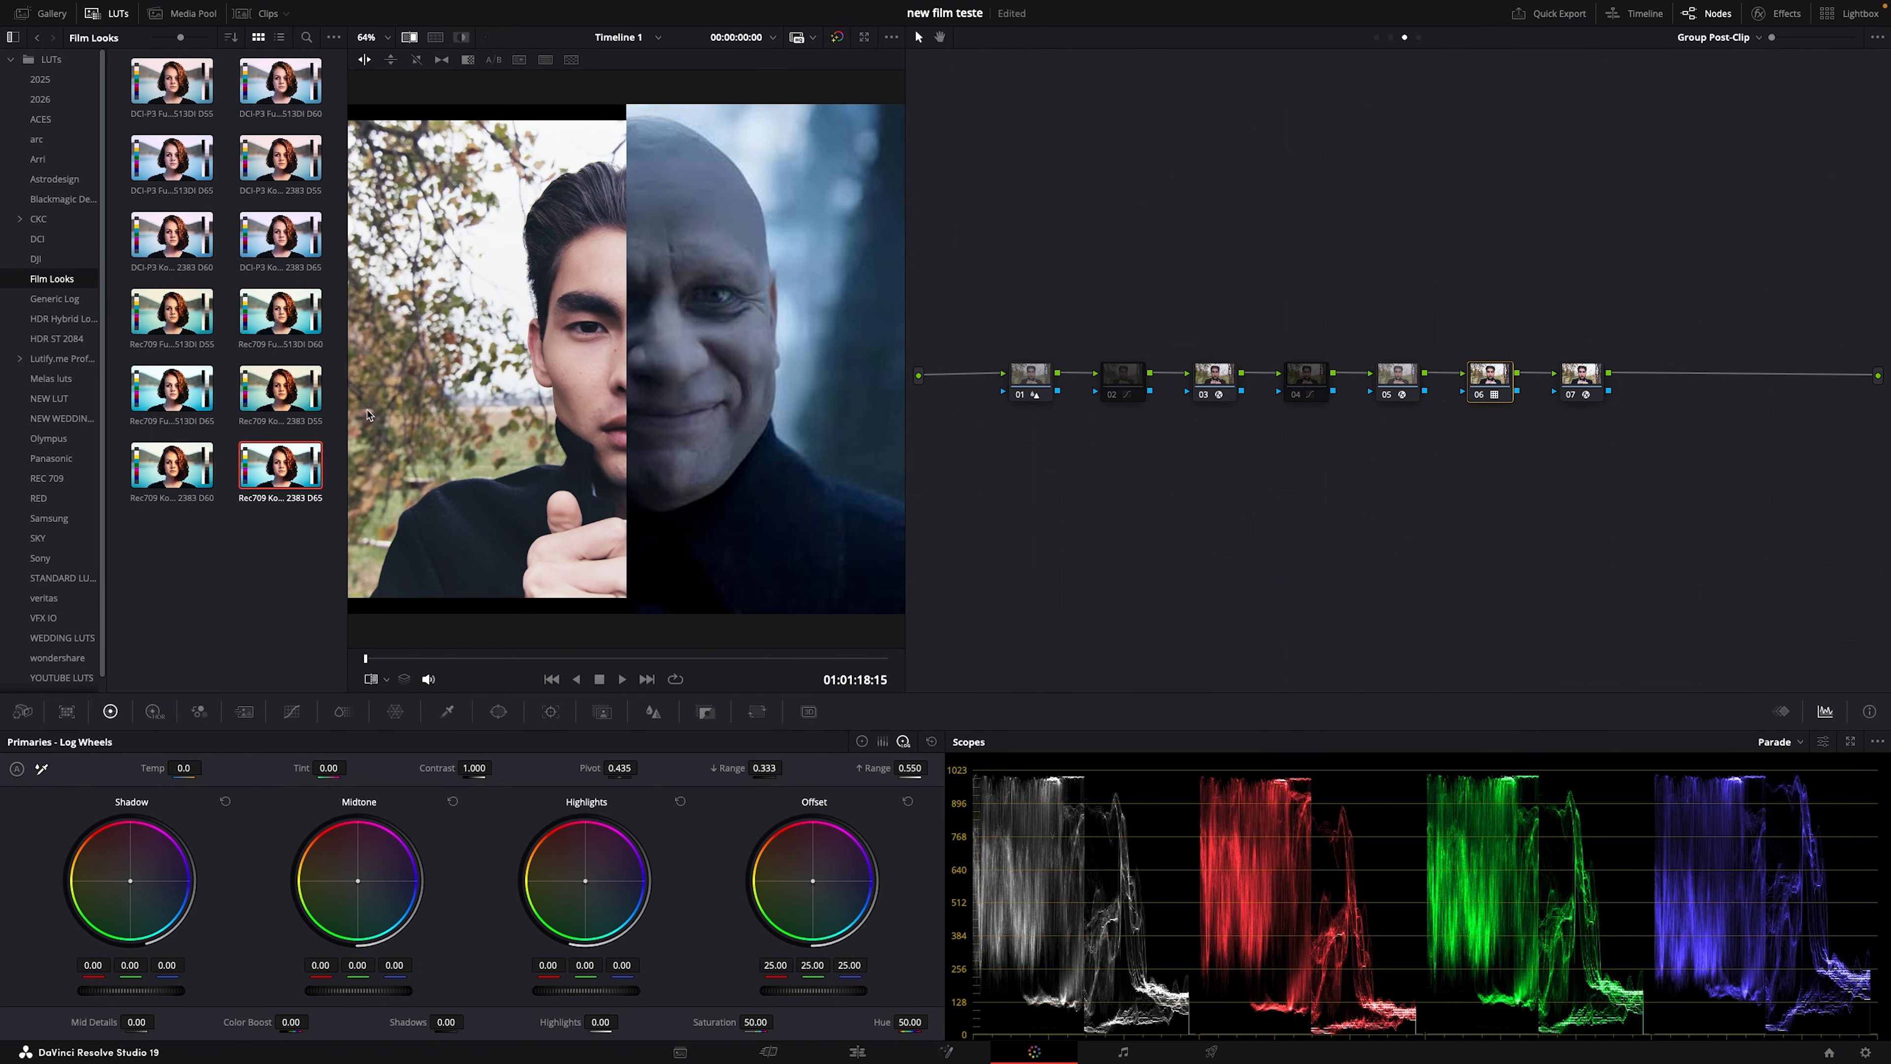
key("ctrl+s")
left_click(1123, 397)
left_click(1293, 401)
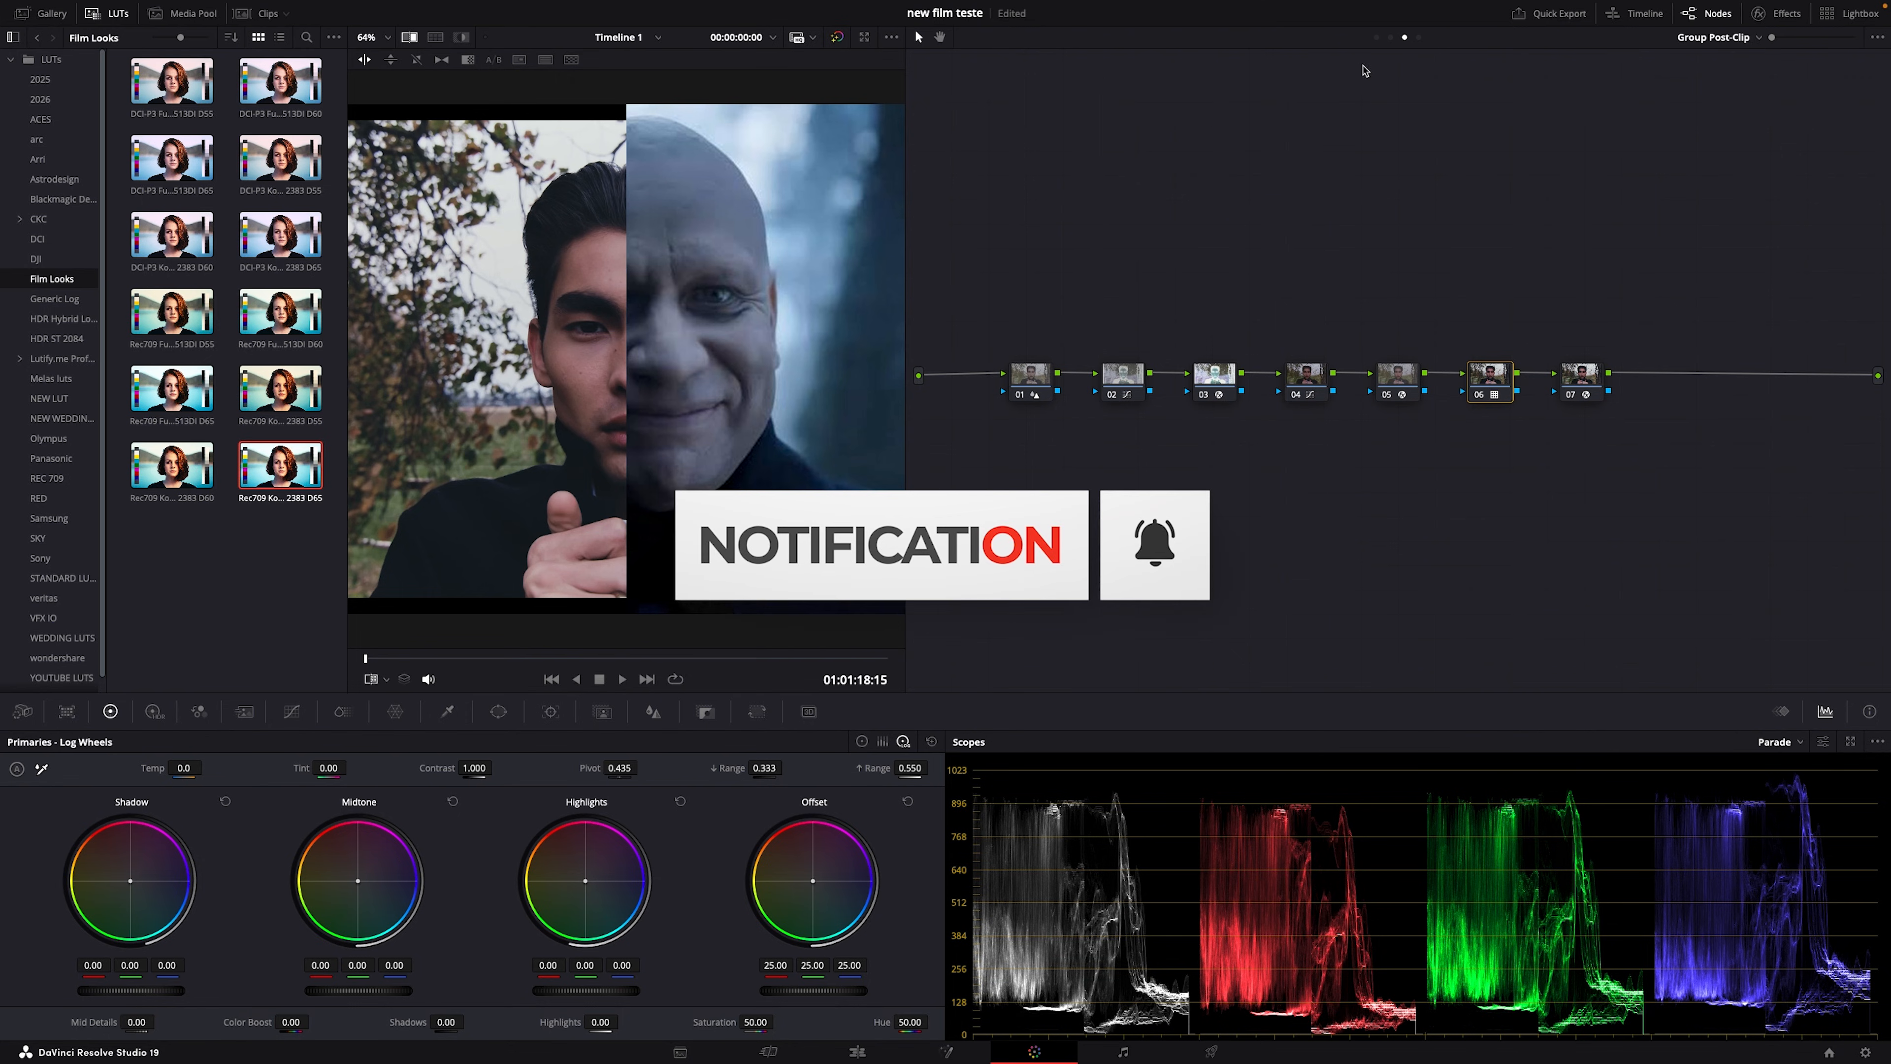
Step: Switch to the Group Post-Clip node graph and select nodes 05 and 06
left_click(1390, 38)
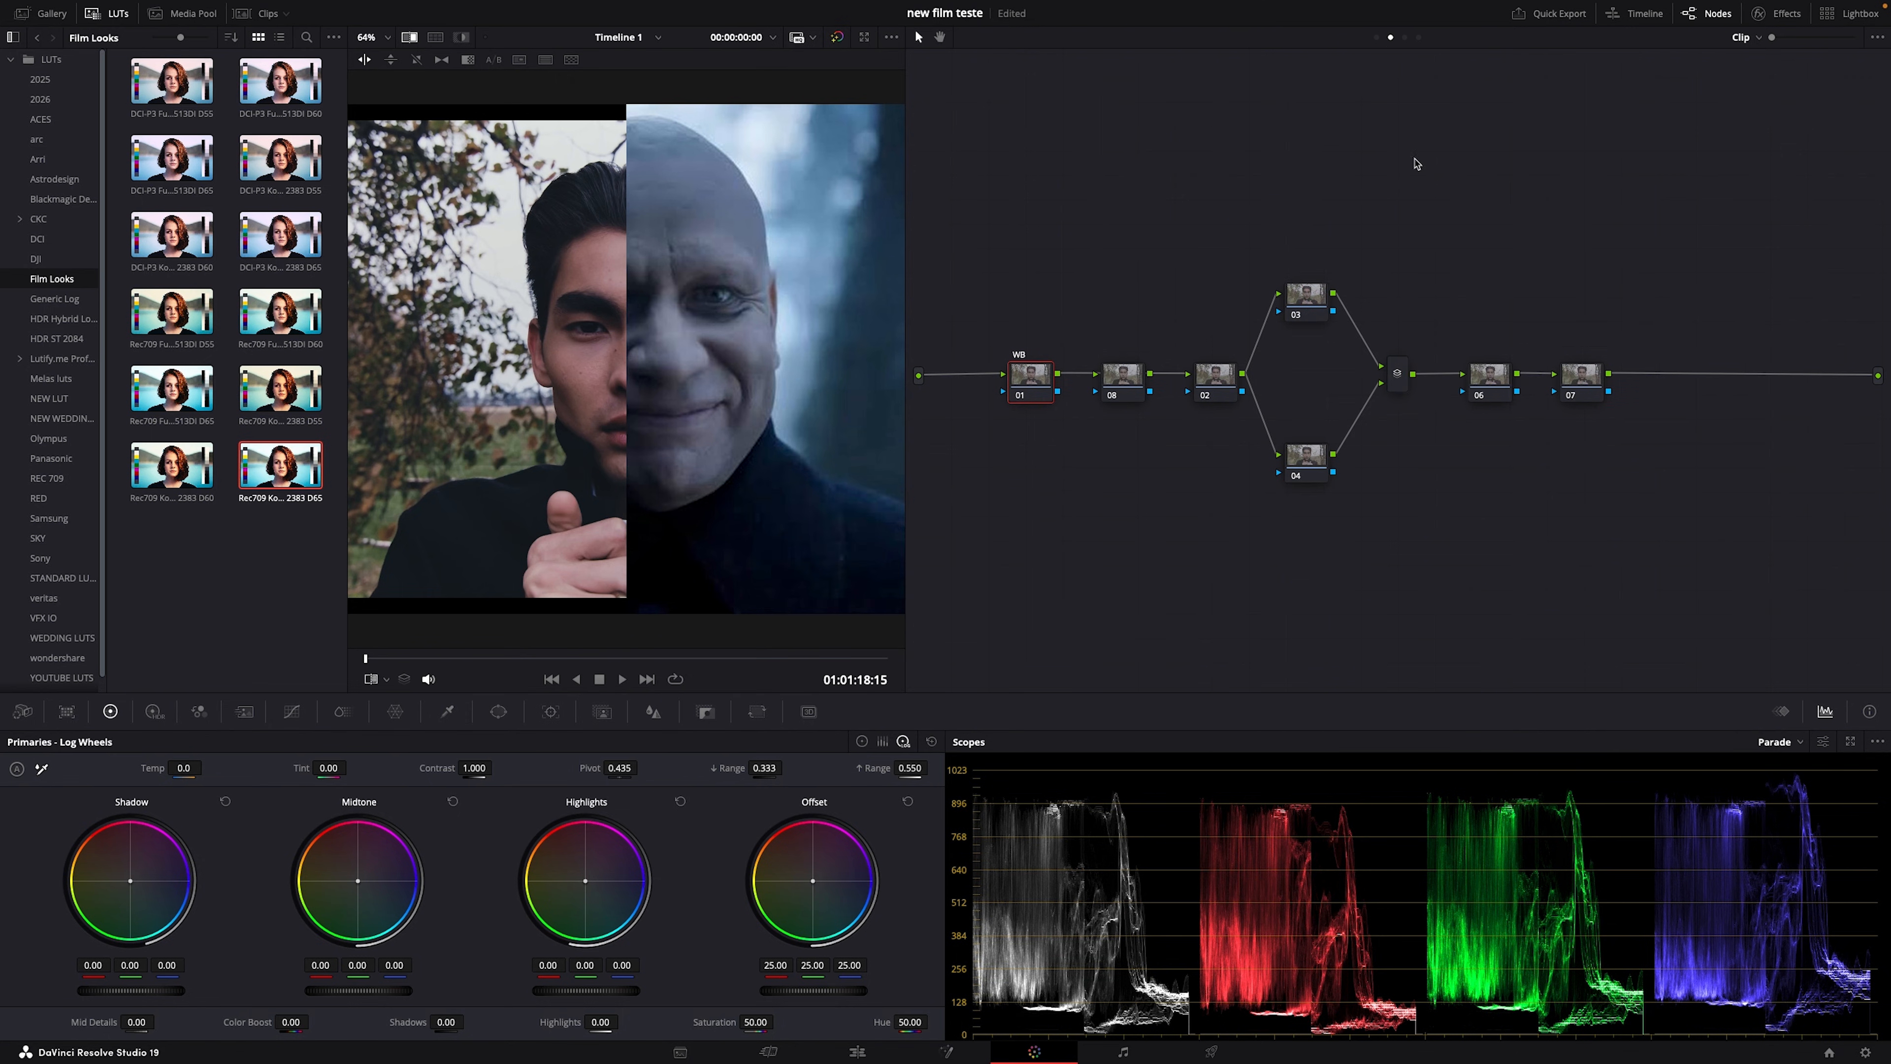
left_click(1405, 38)
left_click_drag(1493, 450, 1404, 371)
right_click(1405, 376)
left_click(1384, 447)
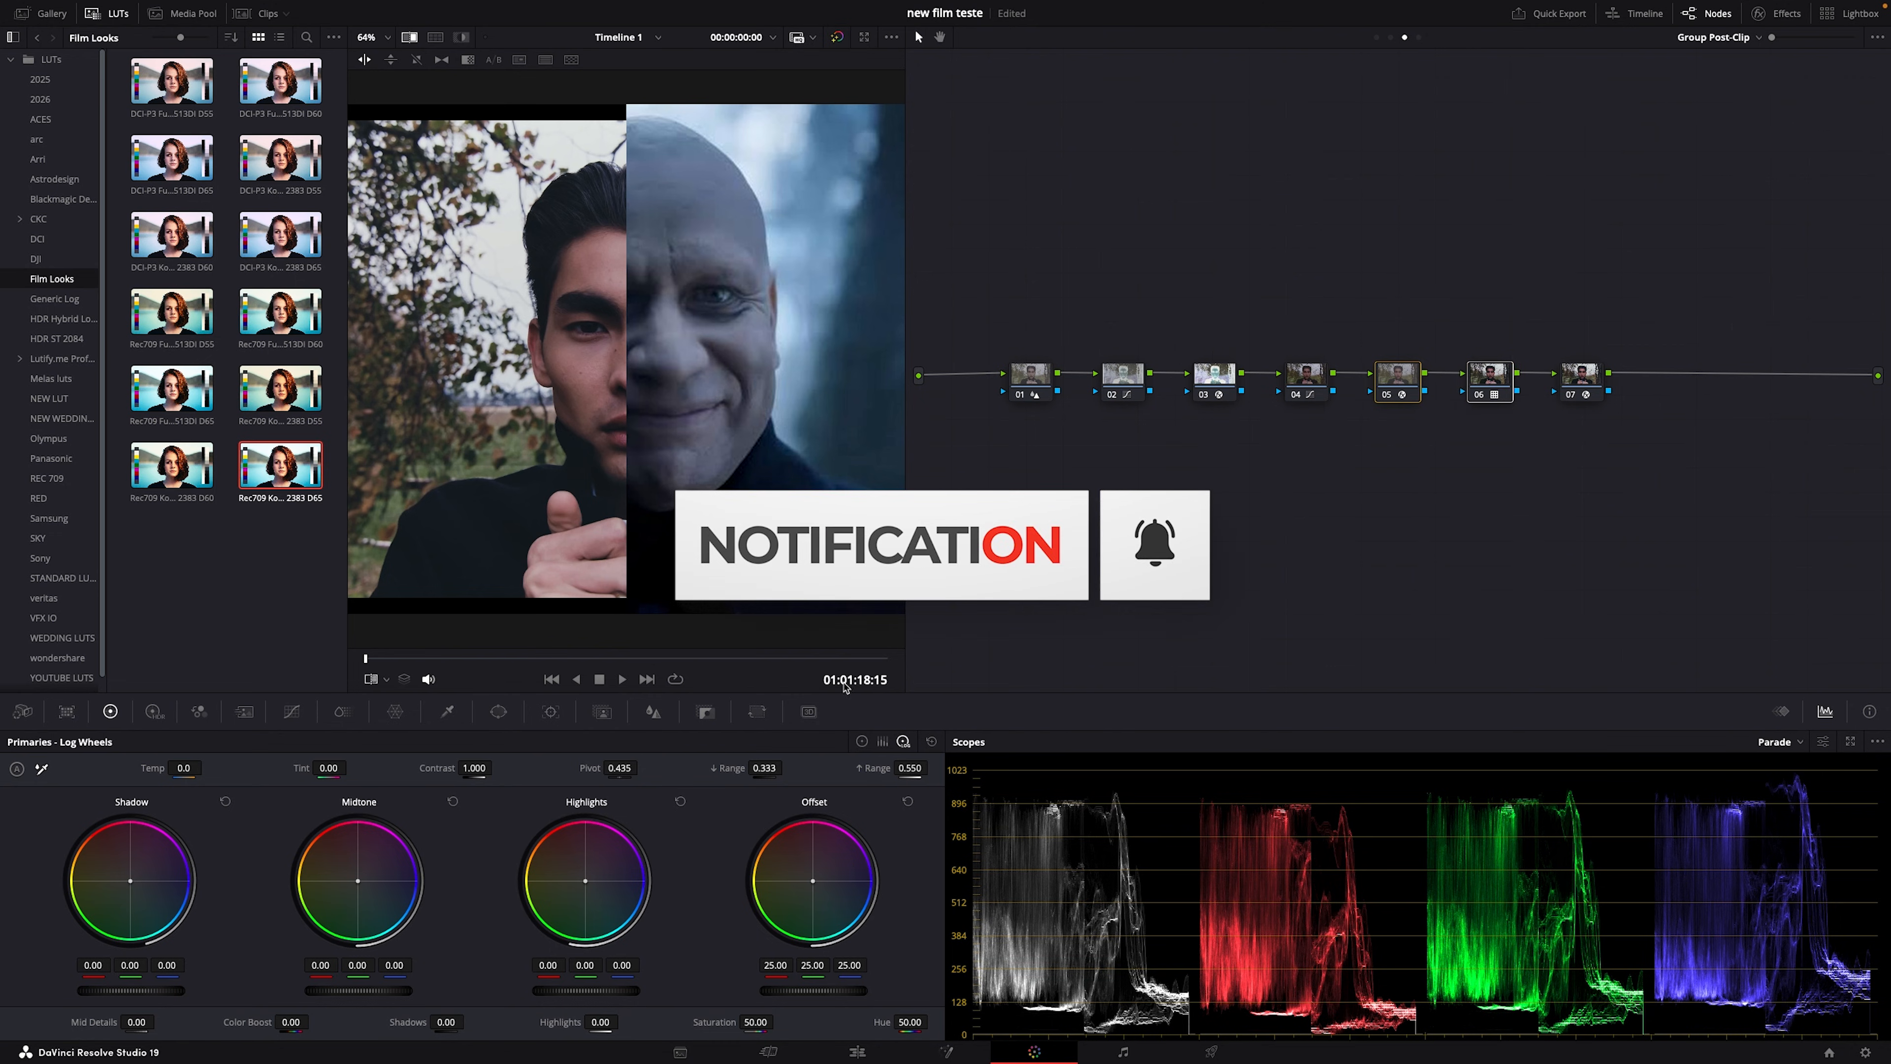
right_click(1385, 383)
left_click(1383, 377)
Step: Reset node 05's grade and apply the Color Space Transform effect to it
left_click(1224, 370)
left_click(1389, 395)
right_click(1392, 381)
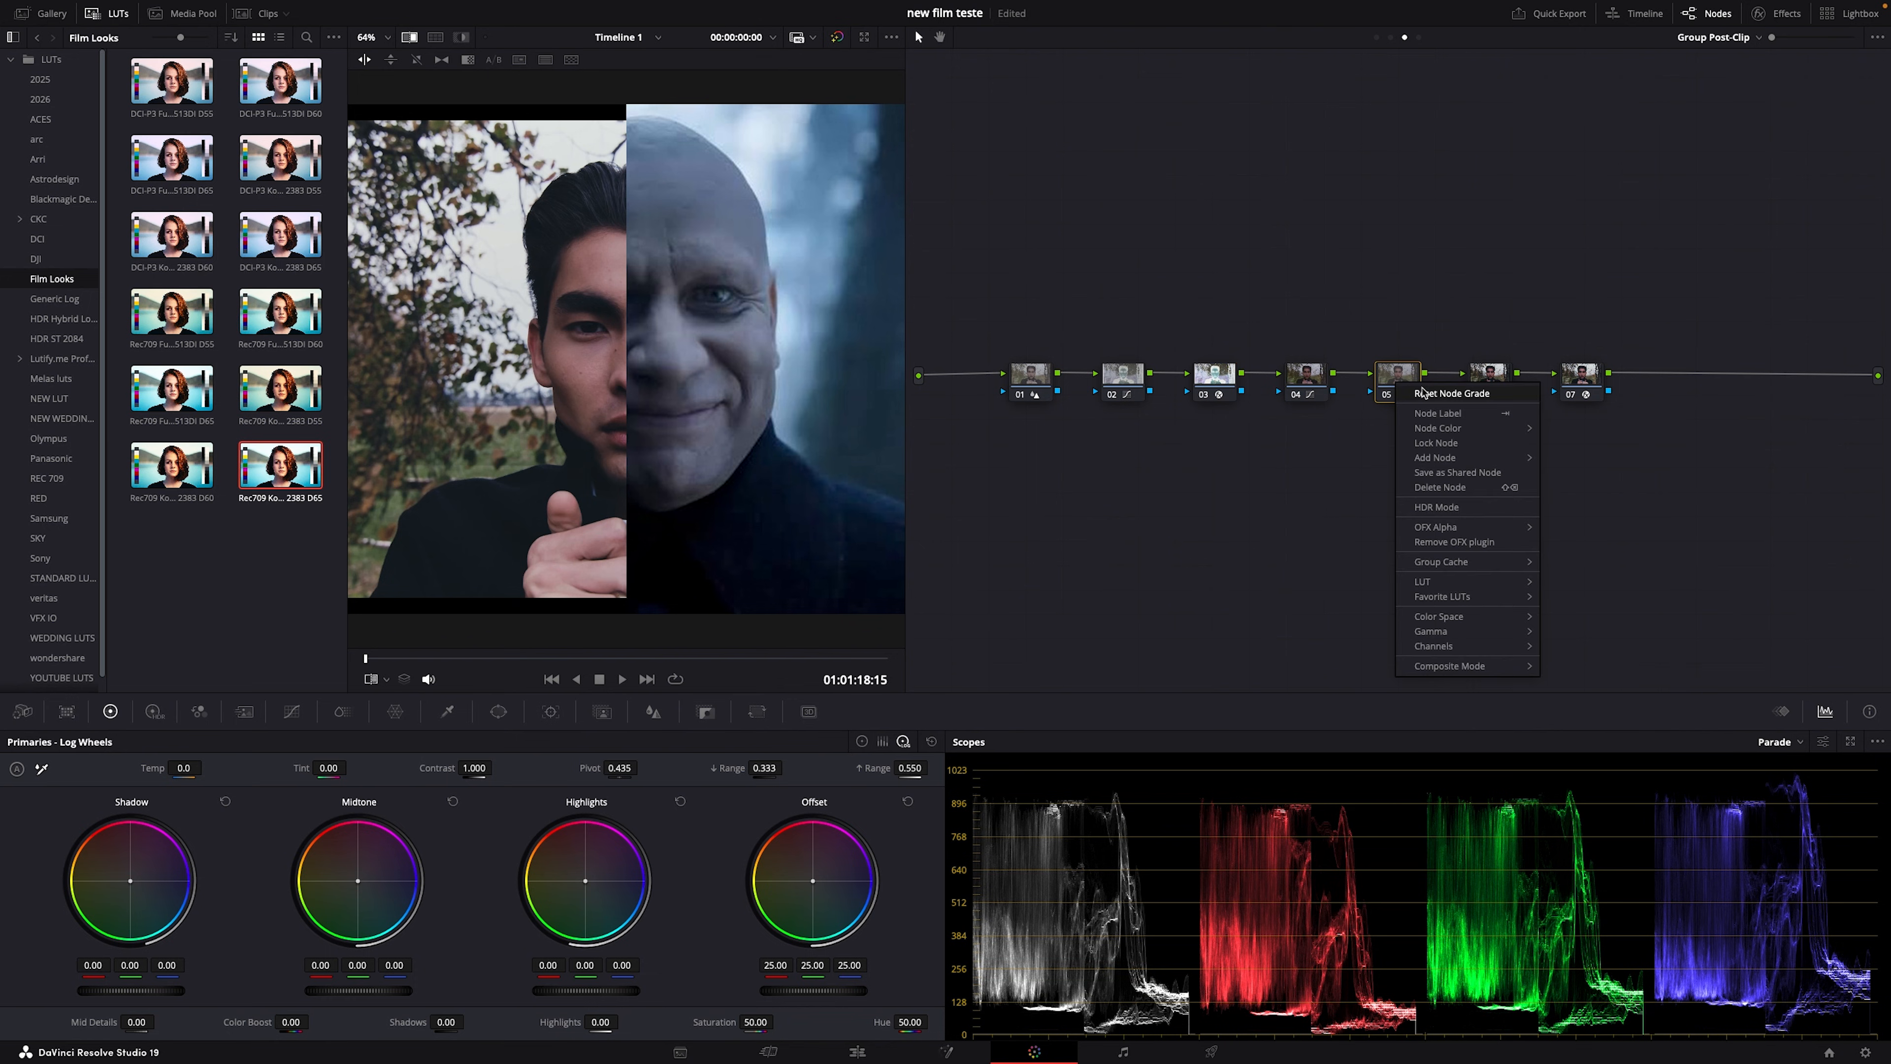
left_click(1411, 391)
key("super+v")
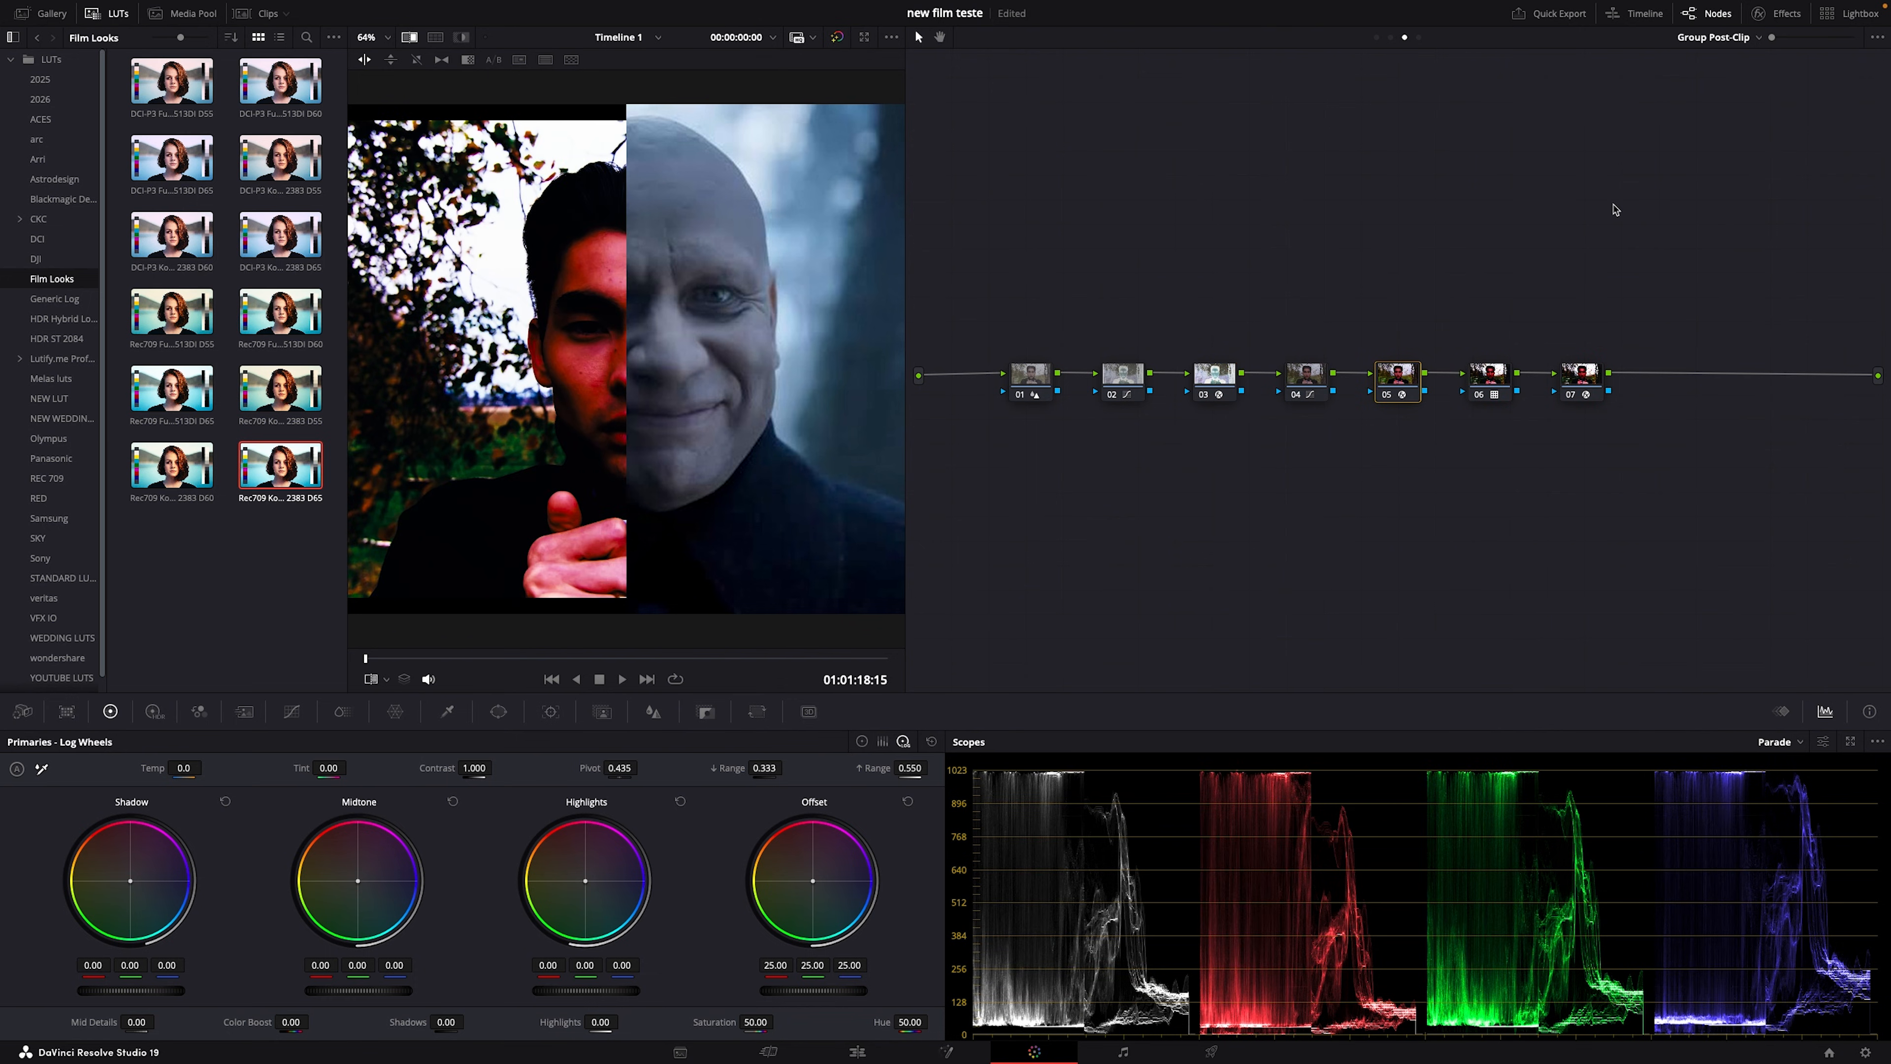
Step: Swap the transform's colour spaces and set output to Rec.709 with Cineon Film Log gamma
left_click(1798, 13)
left_click(1709, 218)
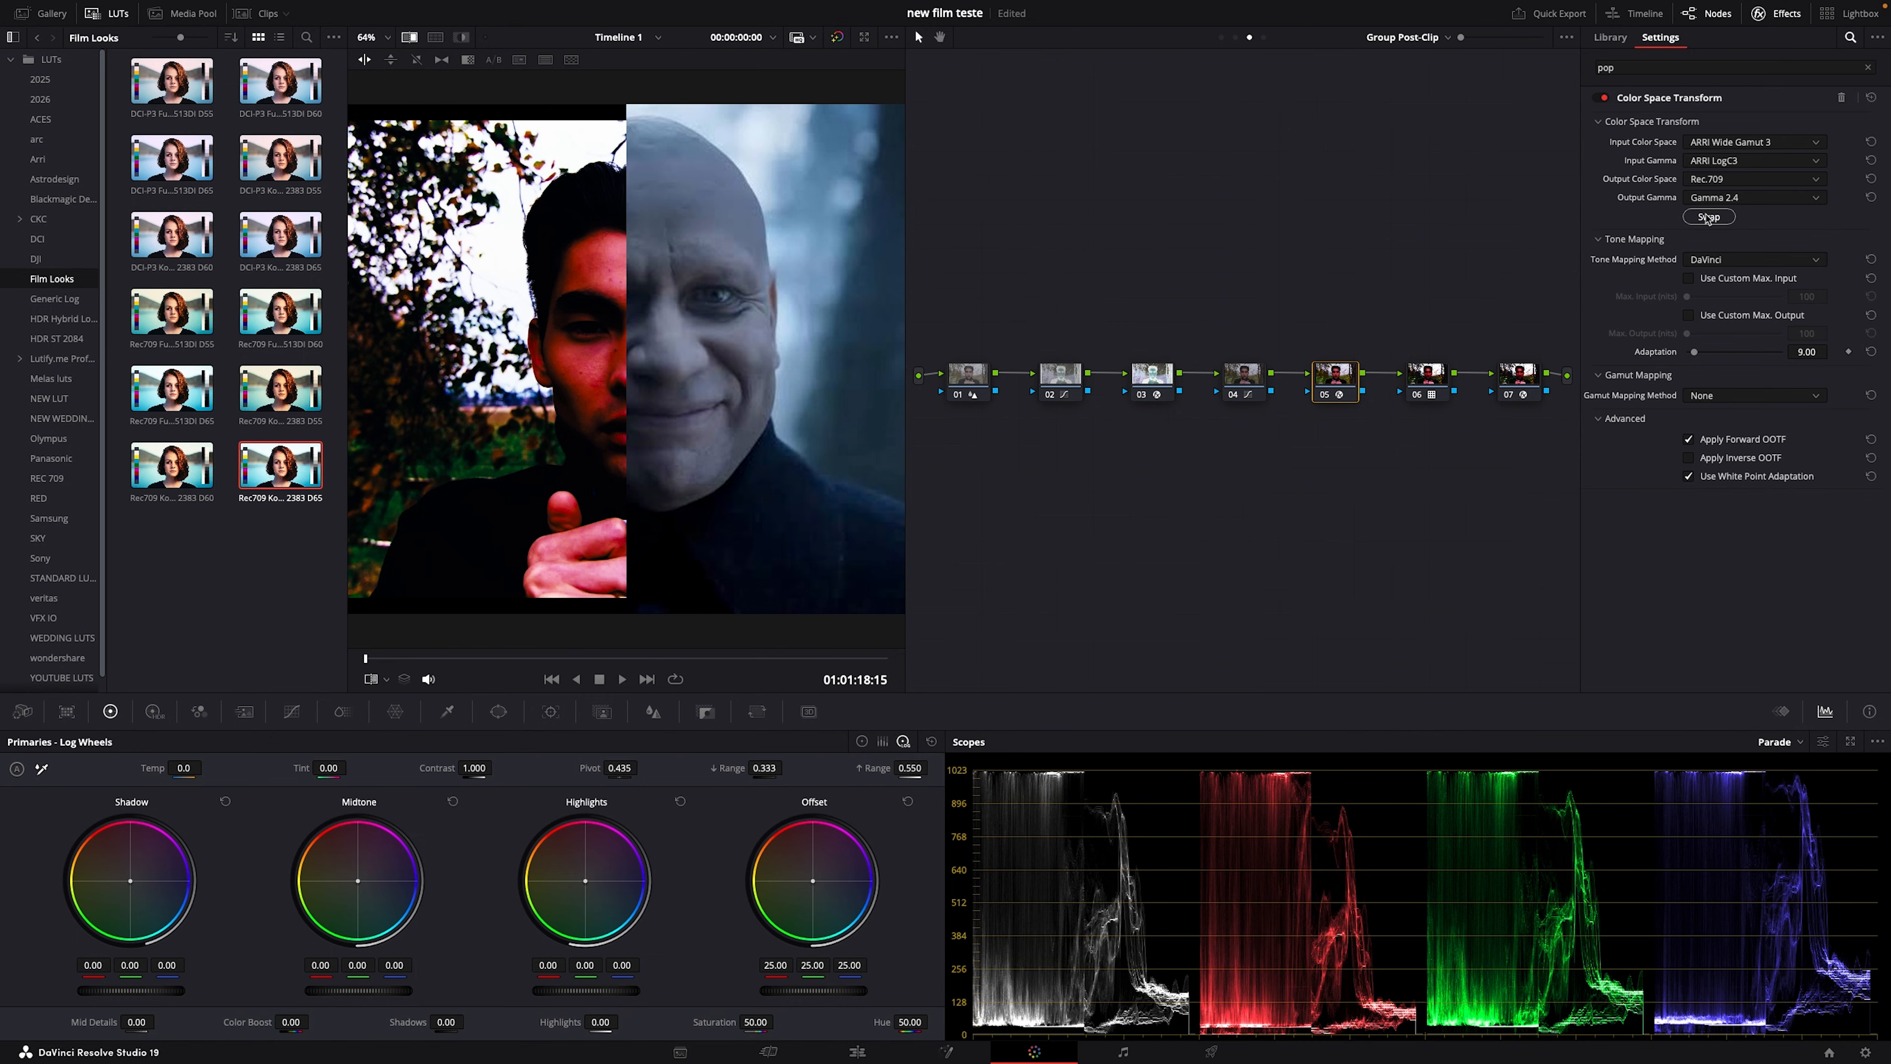
left_click(1713, 182)
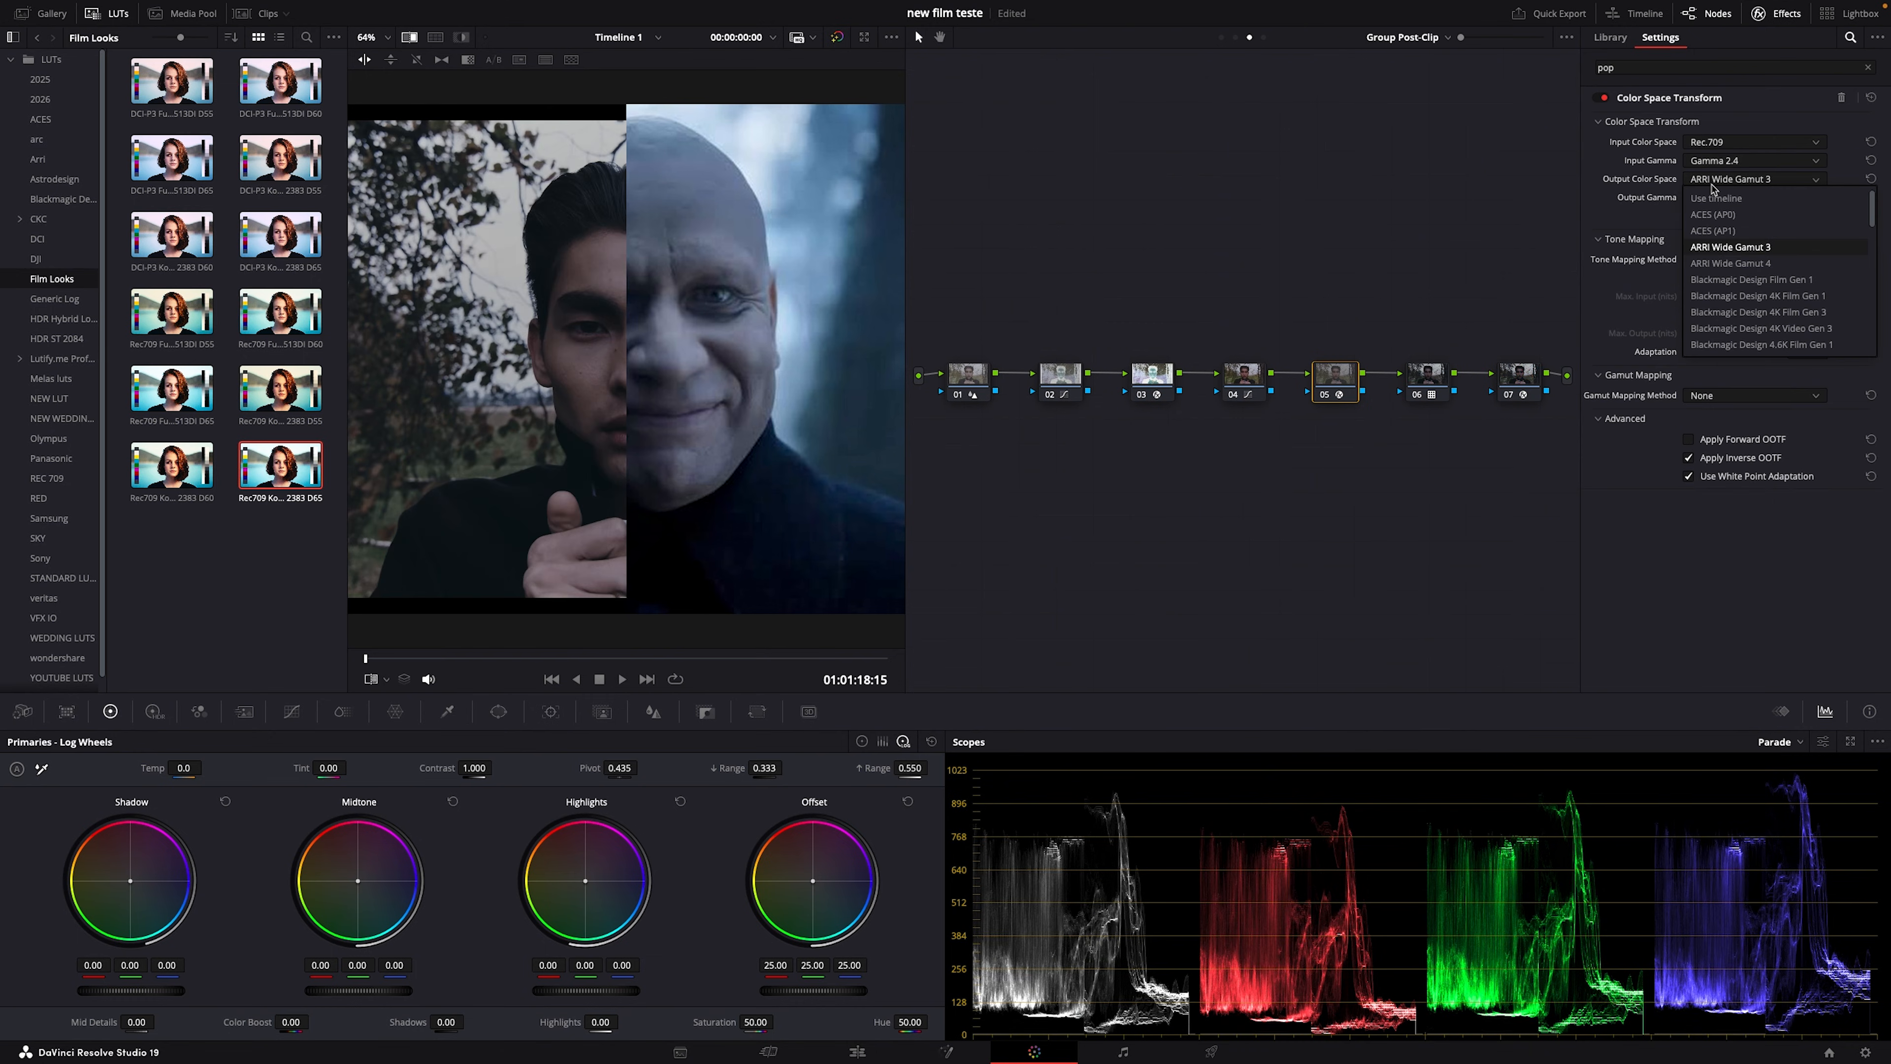
key("r")
key("Return")
left_click(1726, 199)
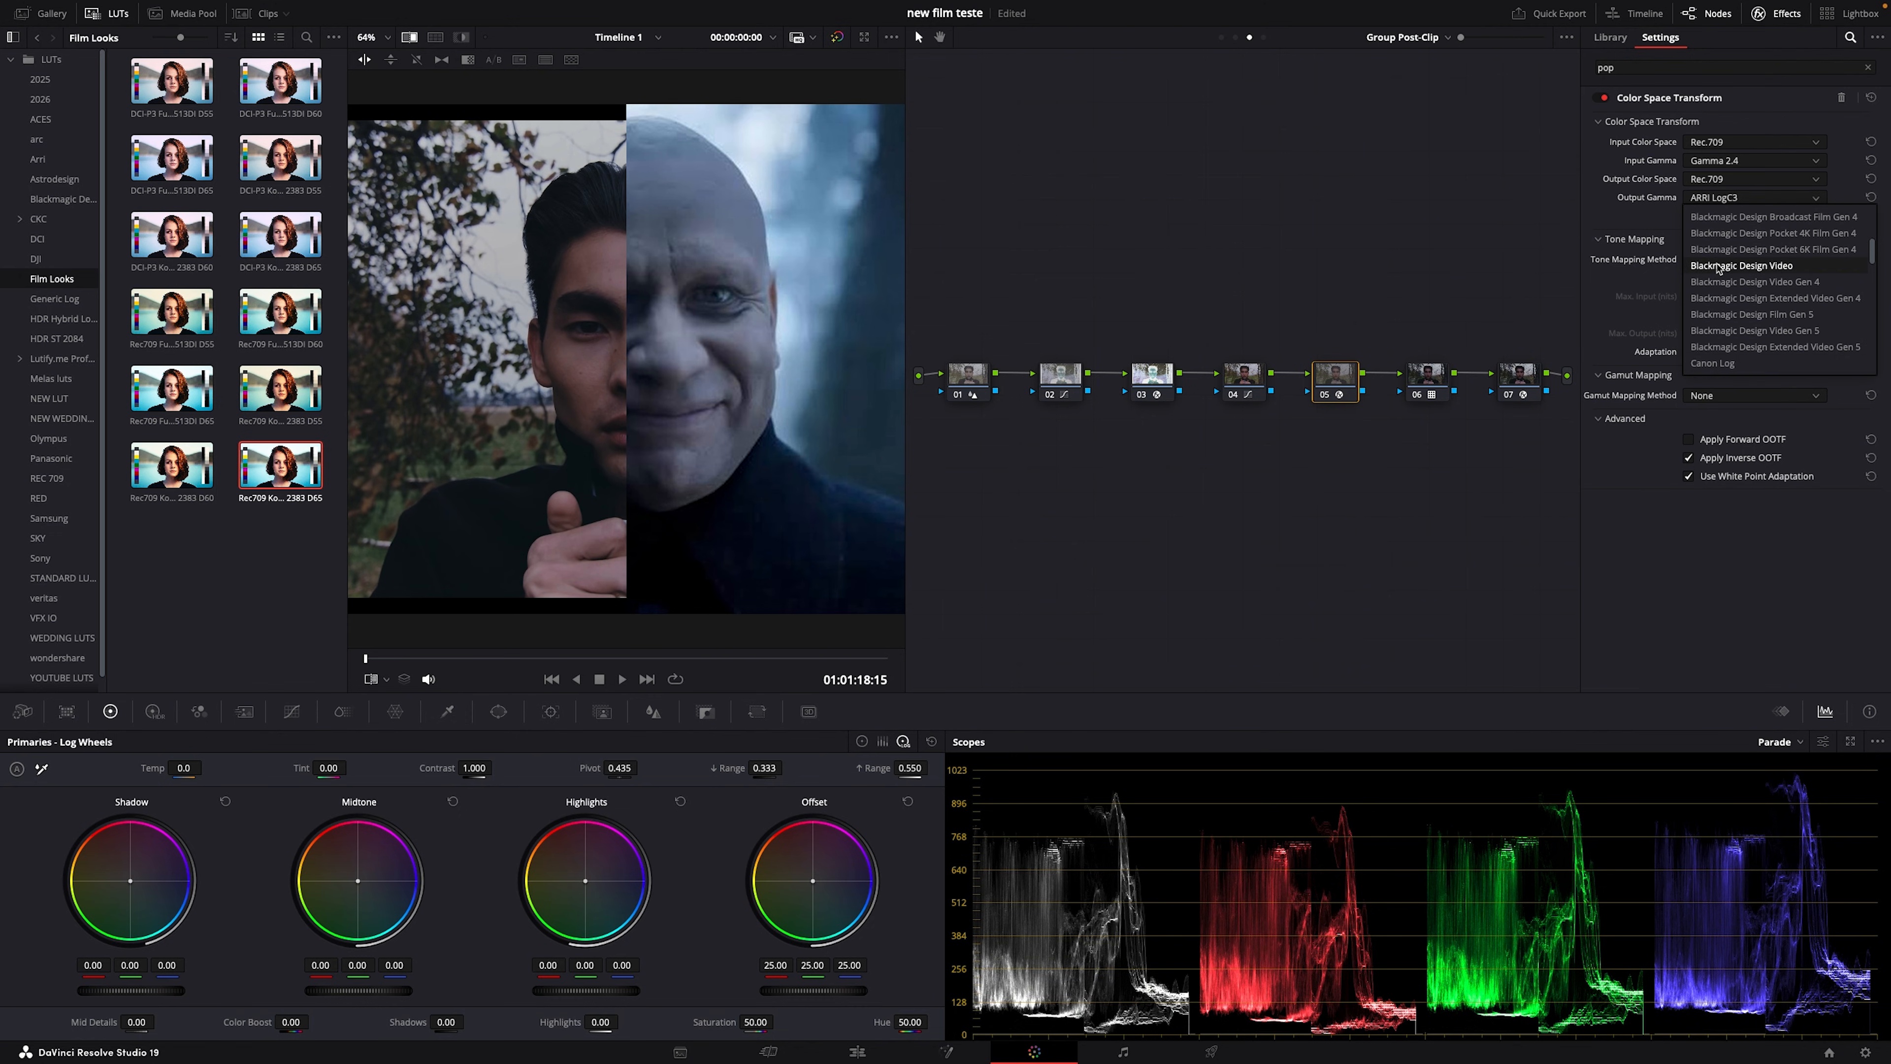
key("c")
key("c")
key("c")
key("c")
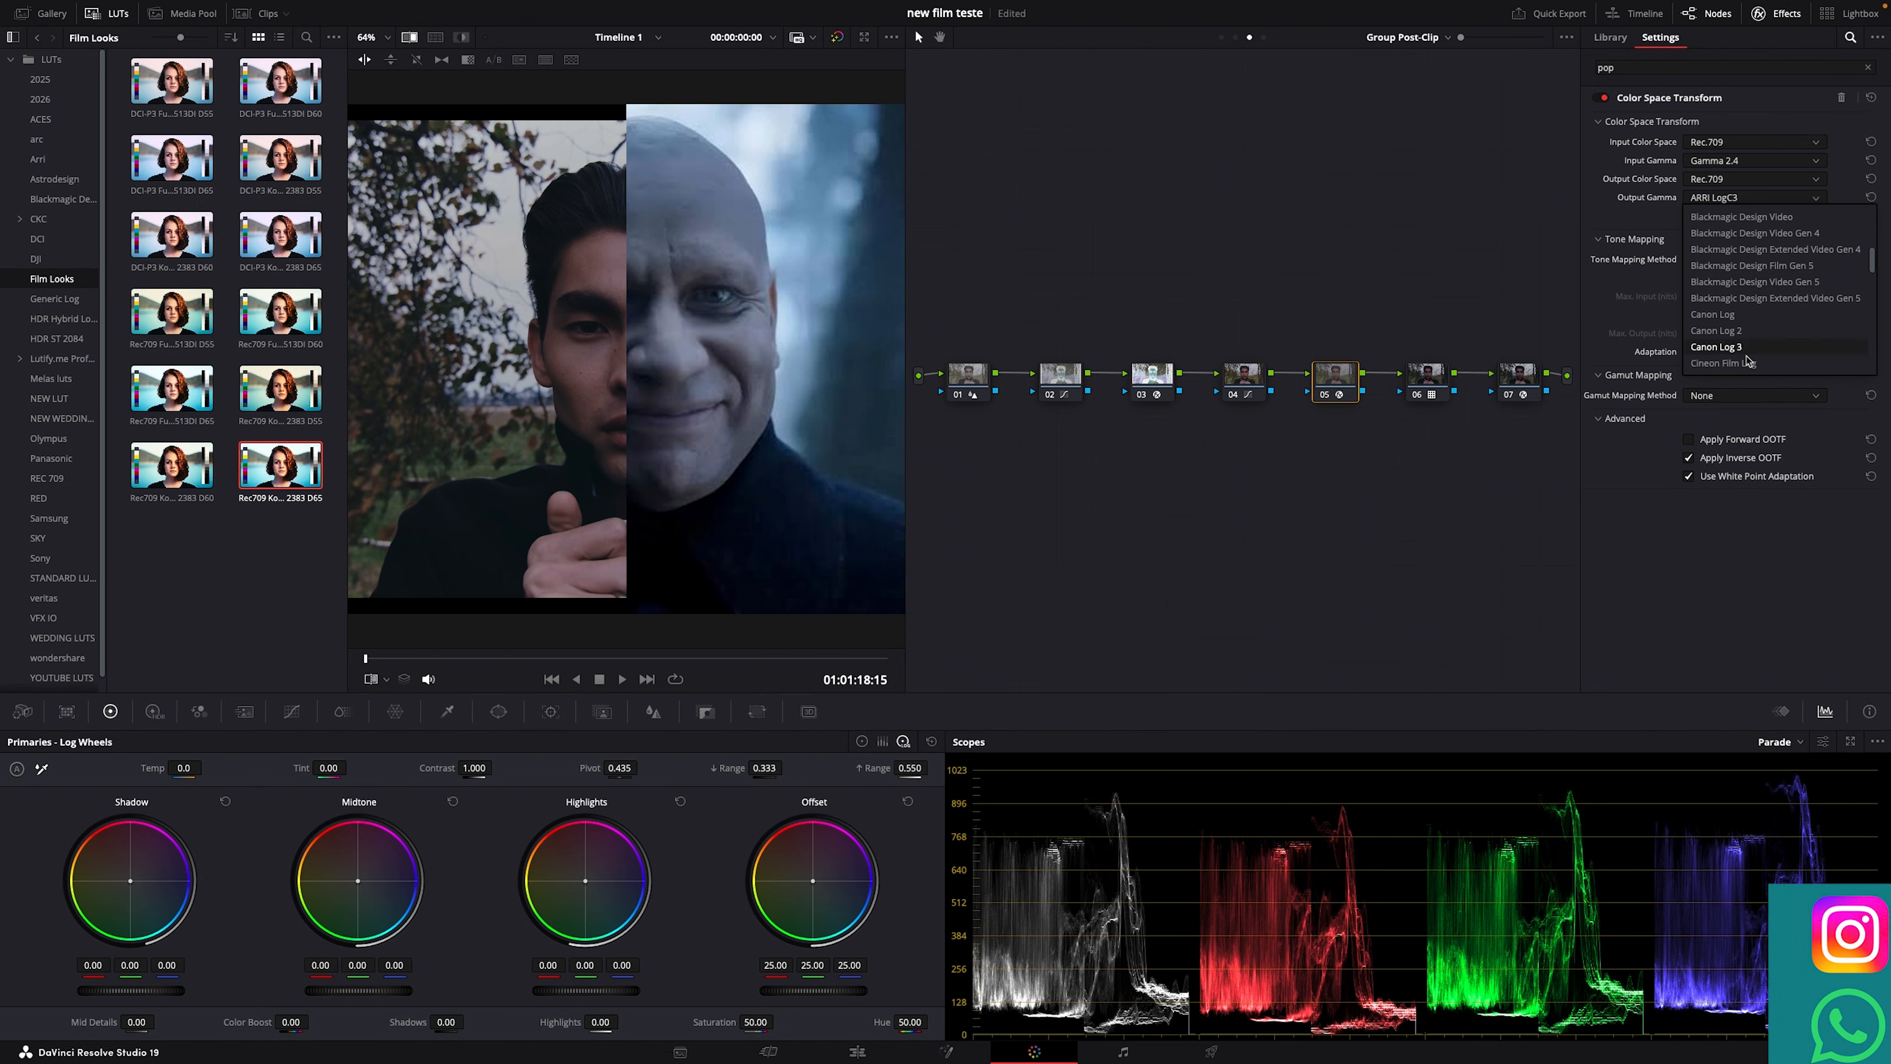
left_click(1748, 364)
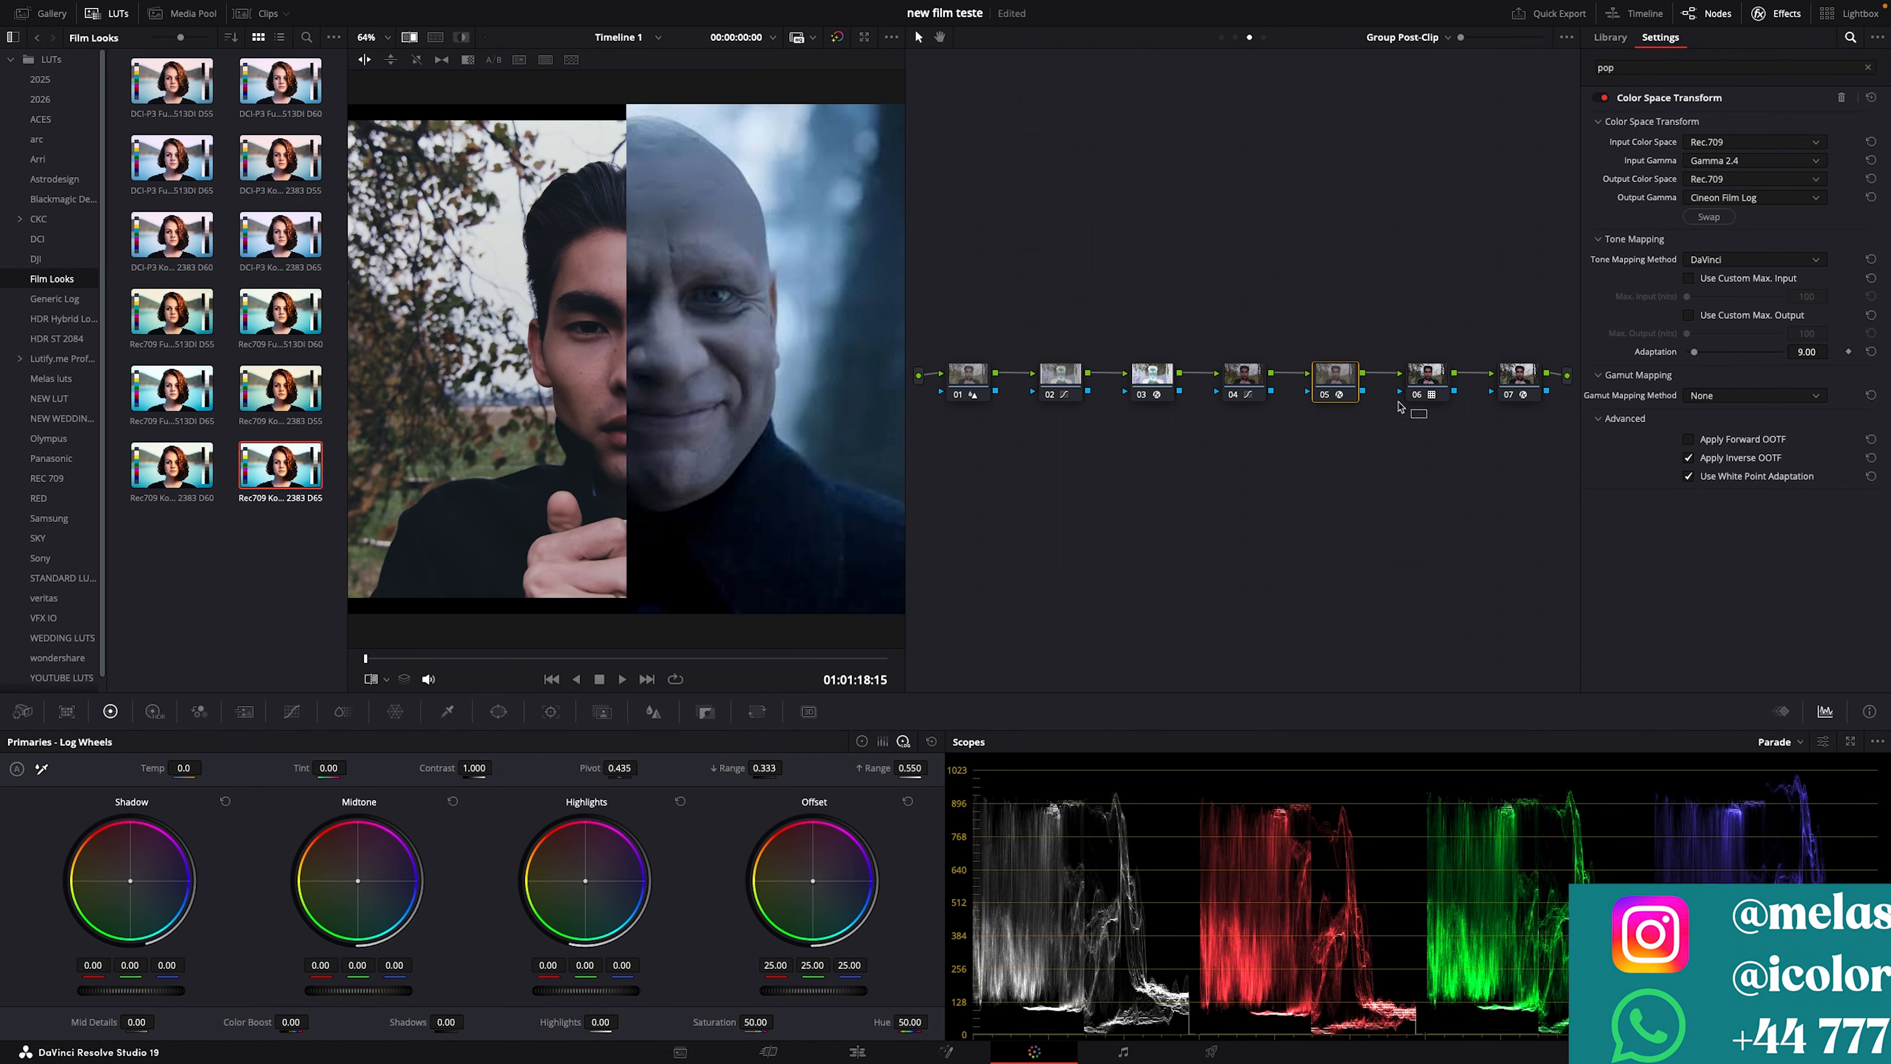
Step: Combine nodes 05 and 06 into a compound node with key output gain 0.607
left_click_drag(1427, 418, 1349, 387)
right_click(1350, 392)
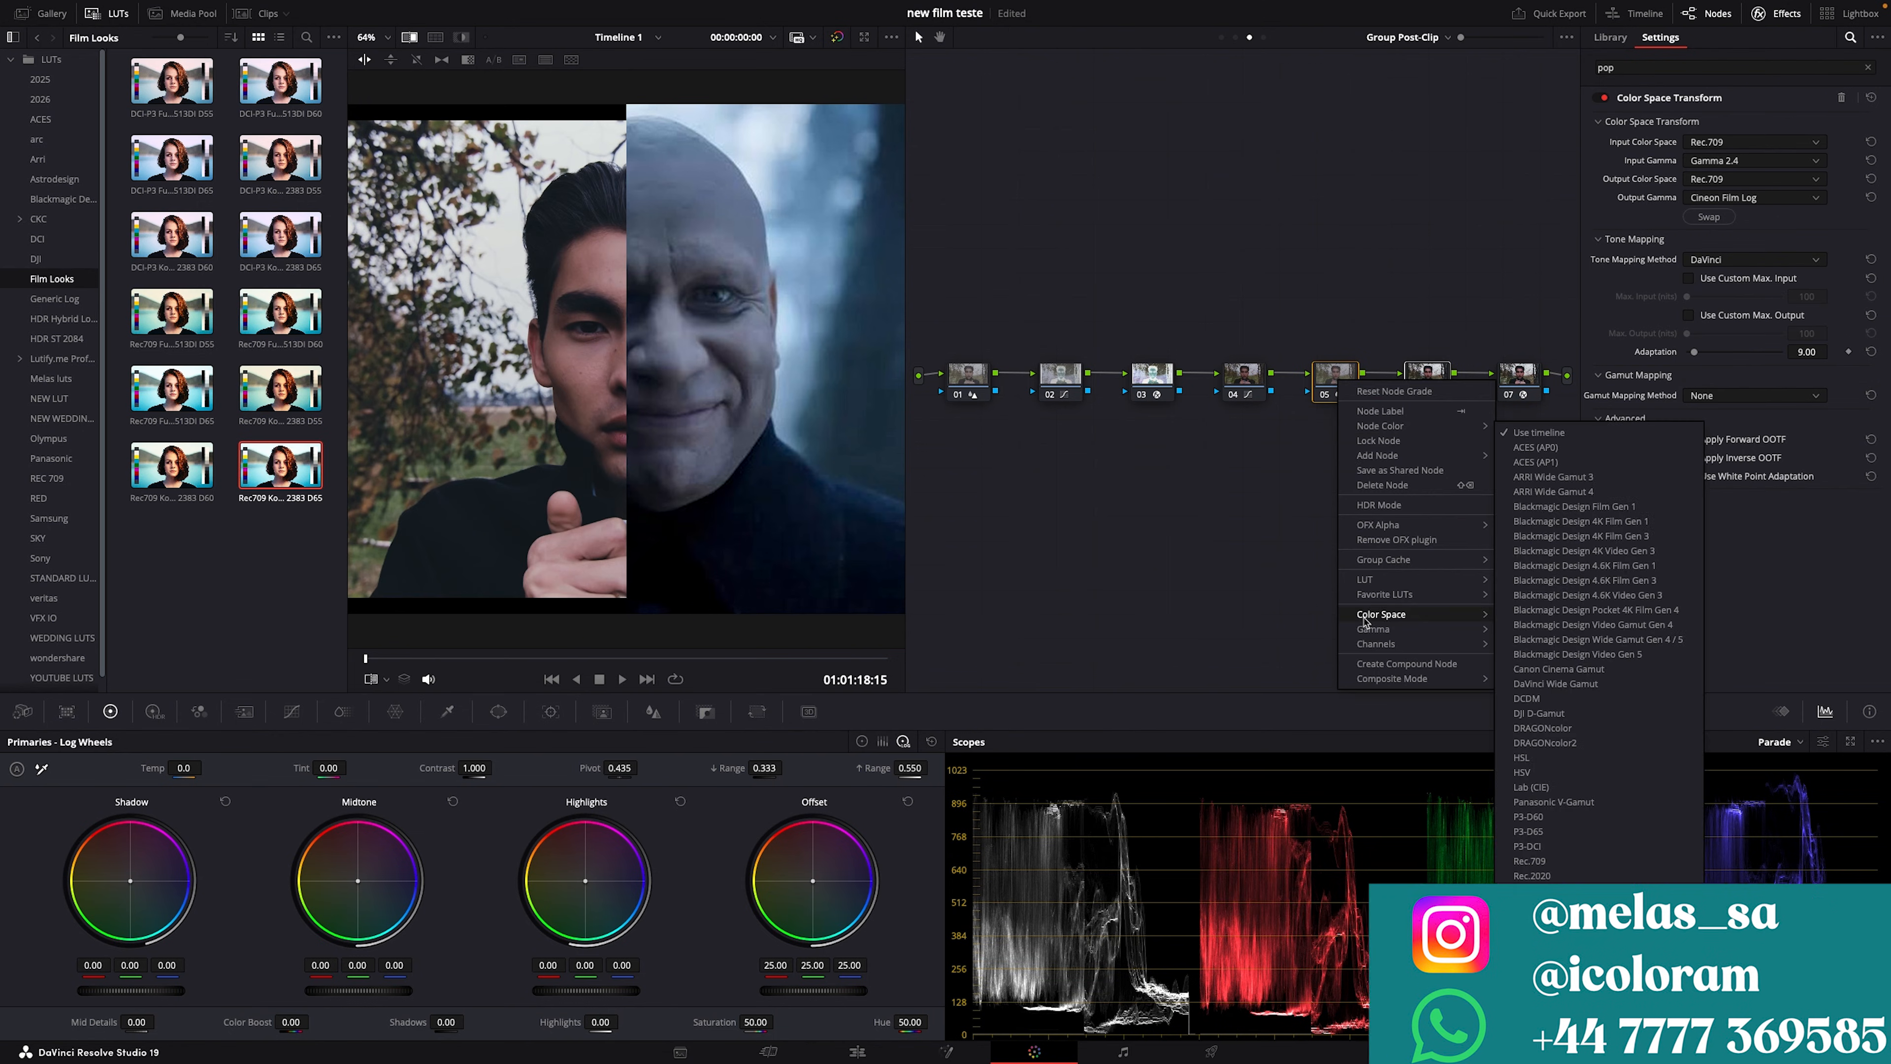
left_click(1369, 664)
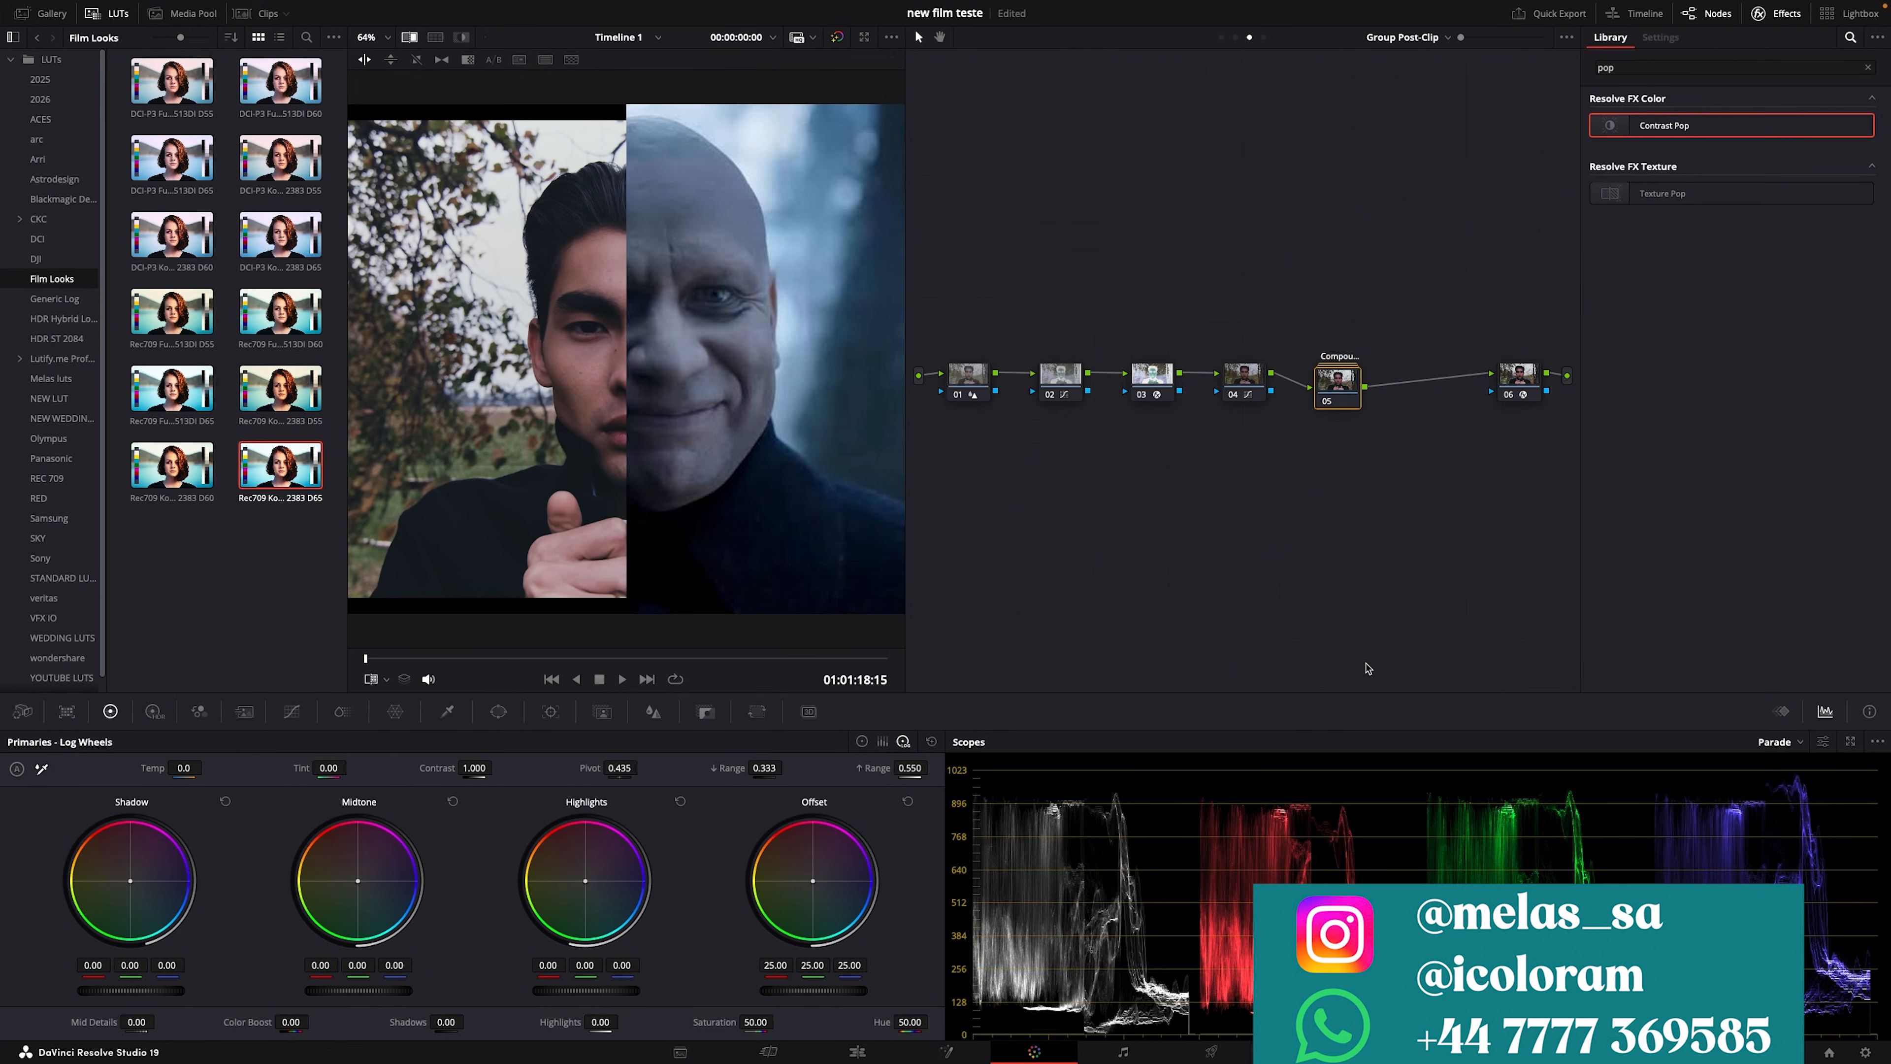
left_click(705, 713)
left_click_drag(774, 894, 737, 893)
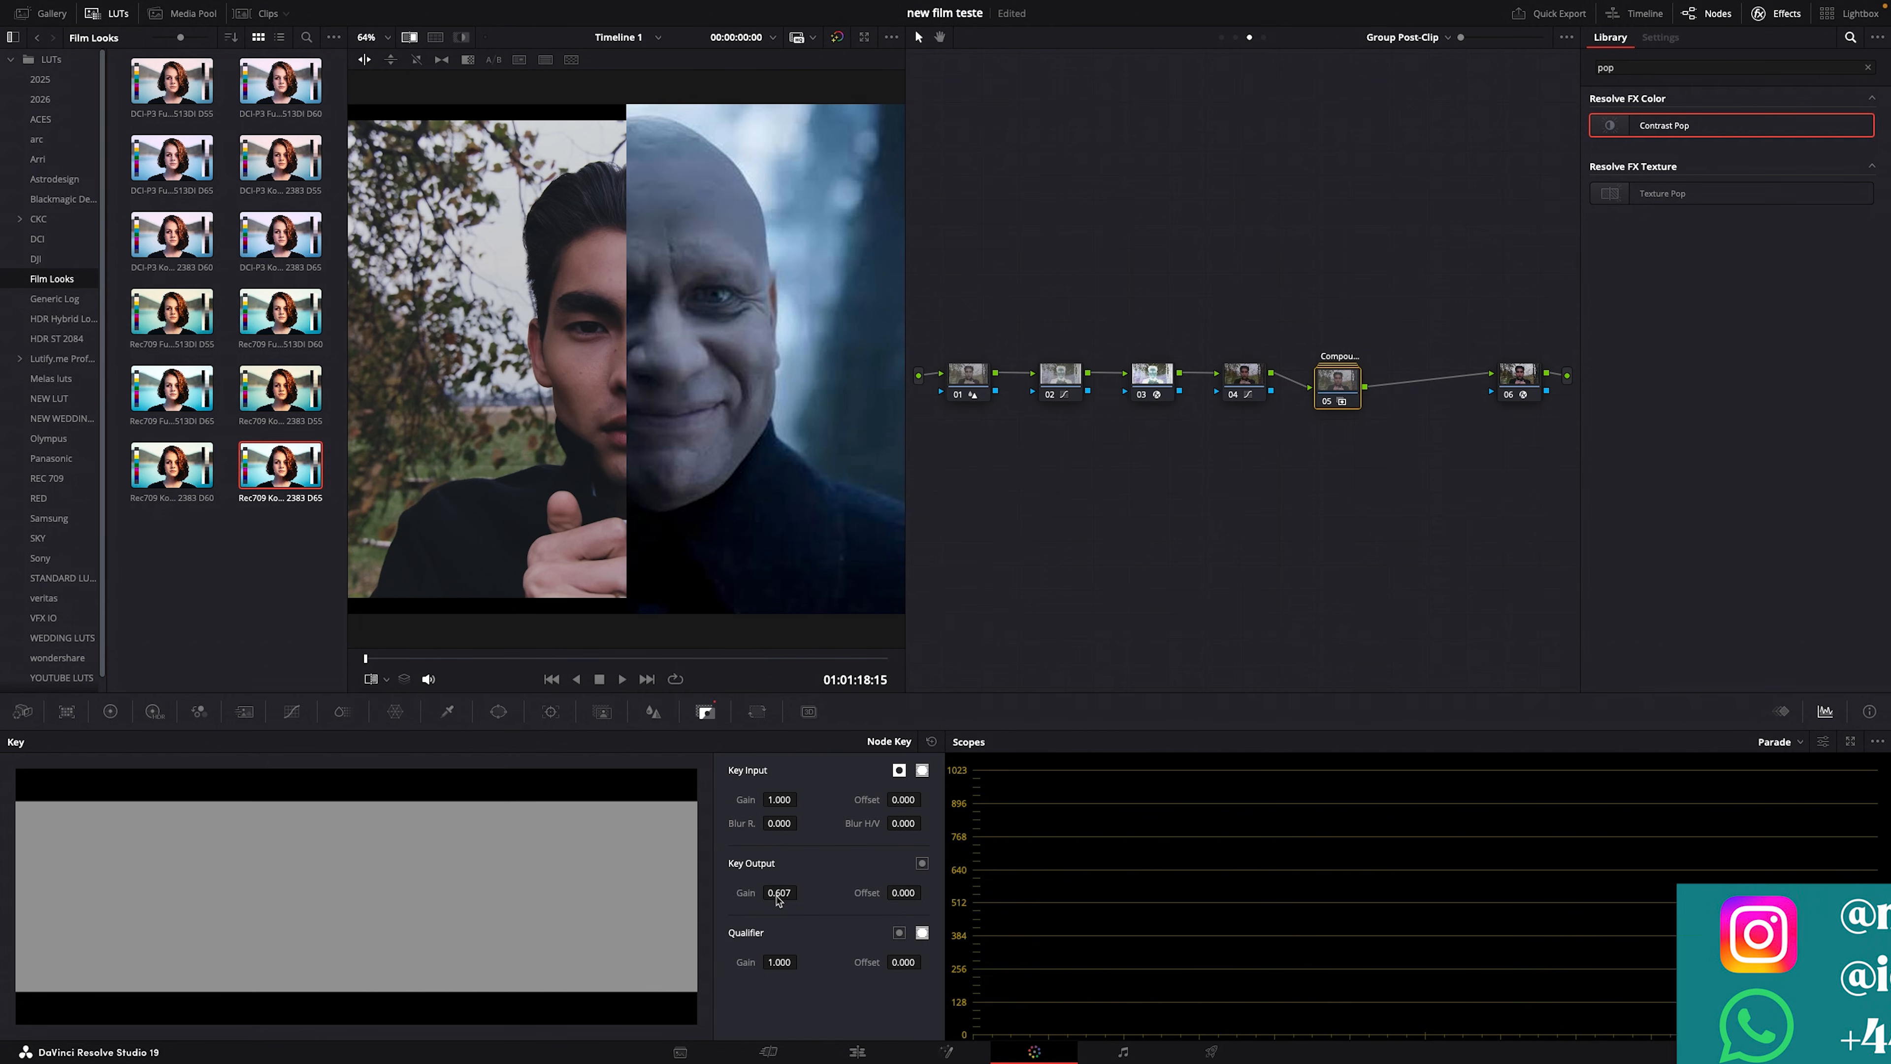
Step: Close the effect settings, clean up the node graph, and return to the clip's graph
left_click(1779, 15)
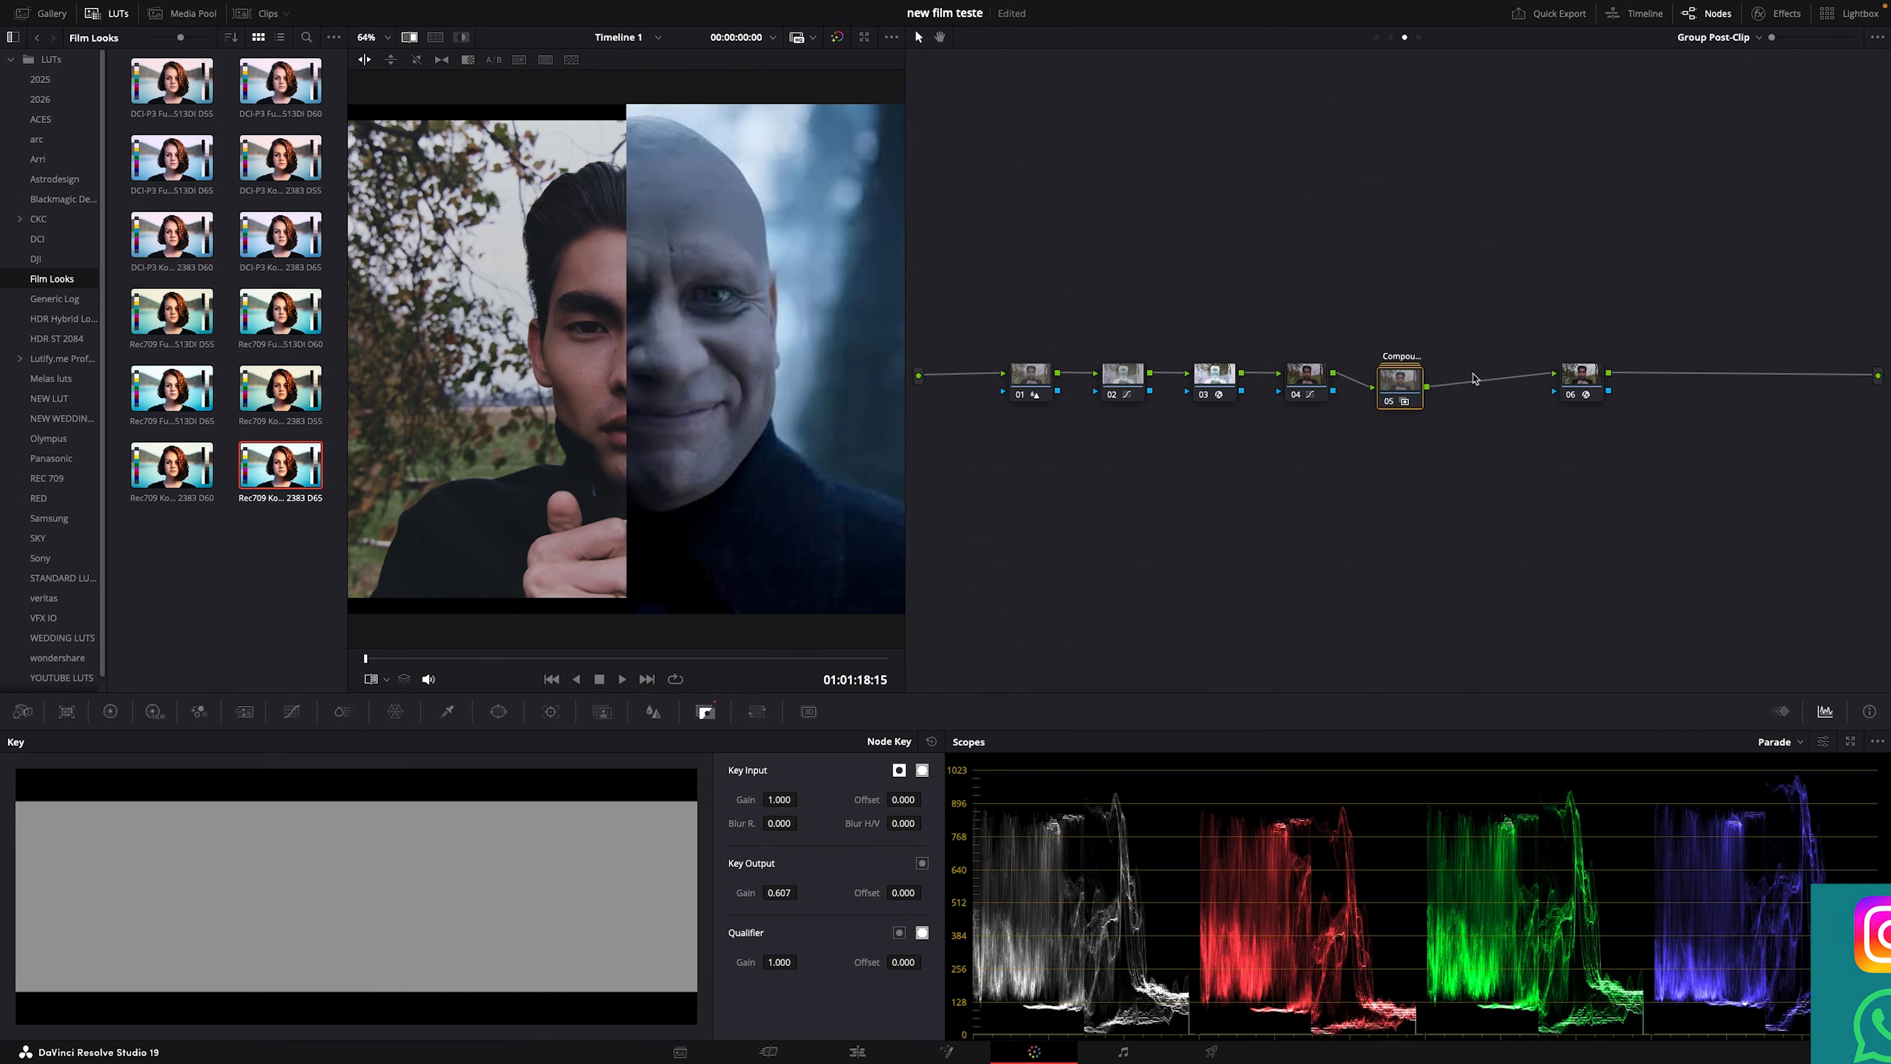
right_click(1441, 492)
left_click(1478, 639)
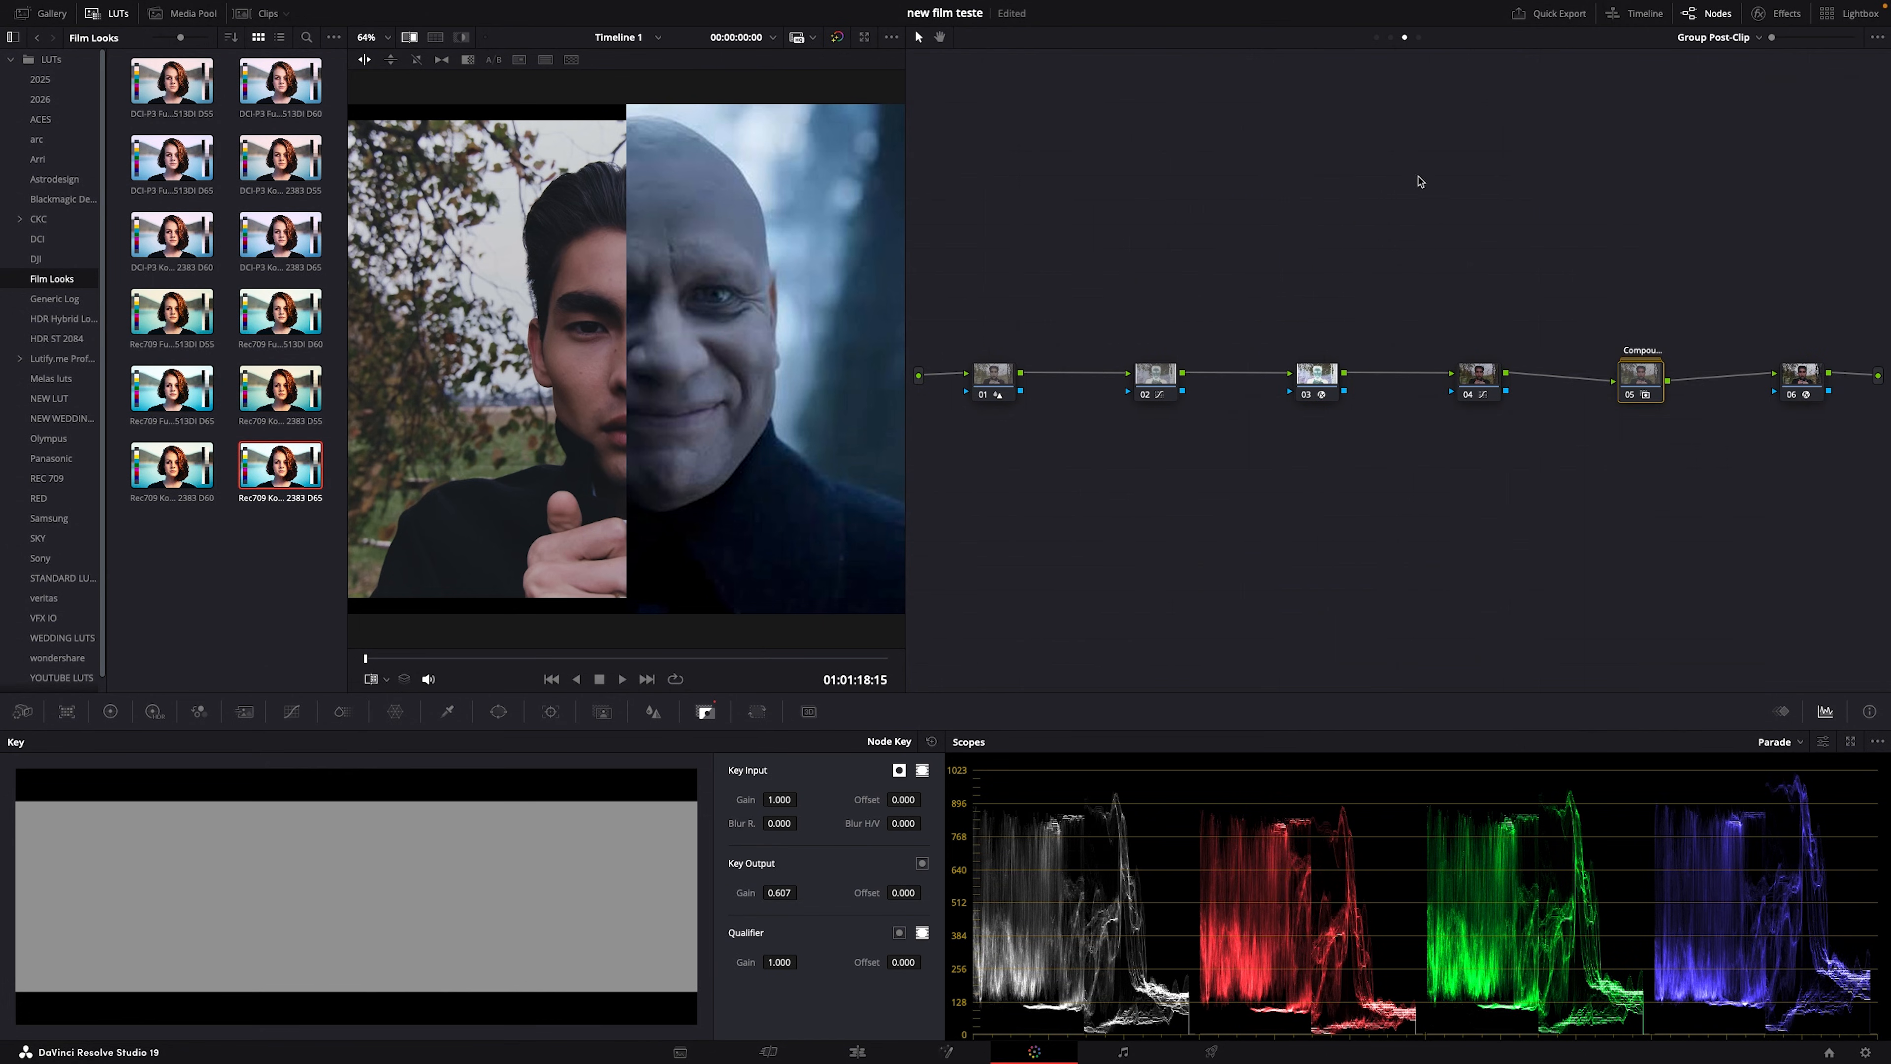
left_click(1391, 38)
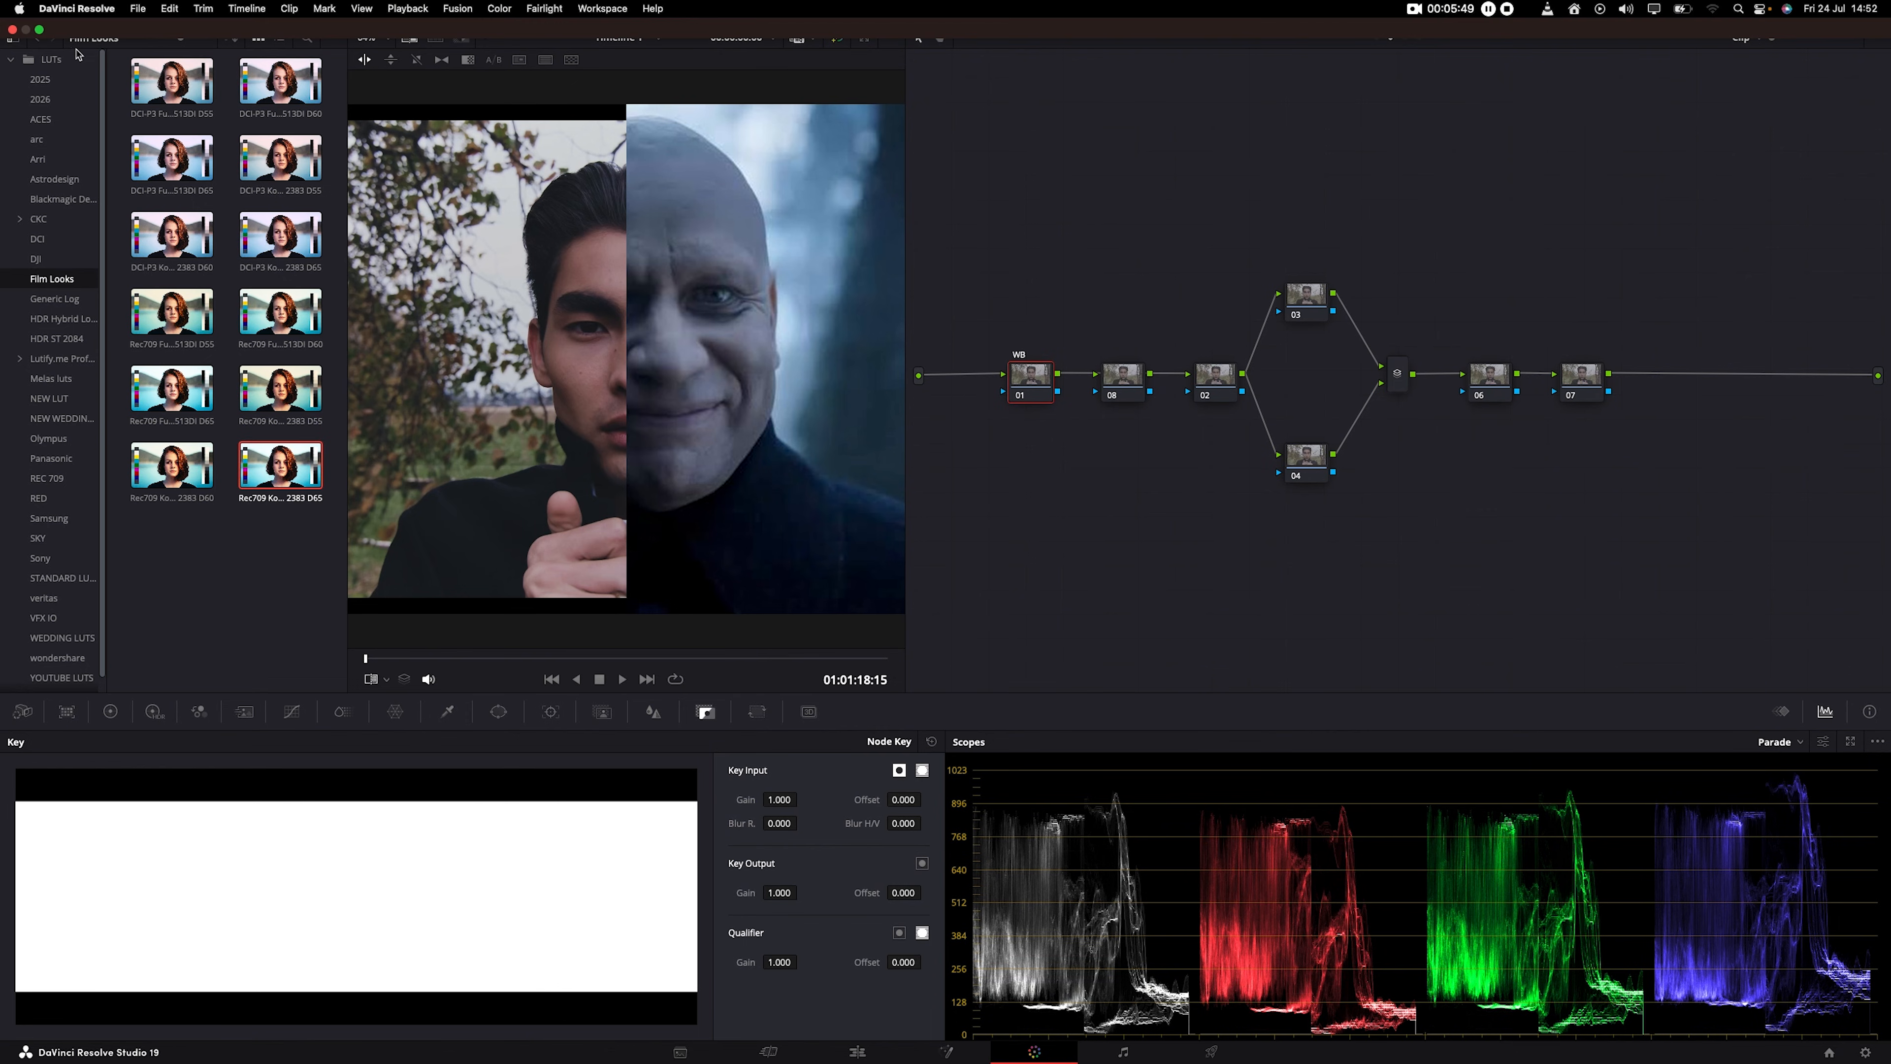
Step: Hide the LUT browser and set node 01's gamma to Linear
left_click(106, 17)
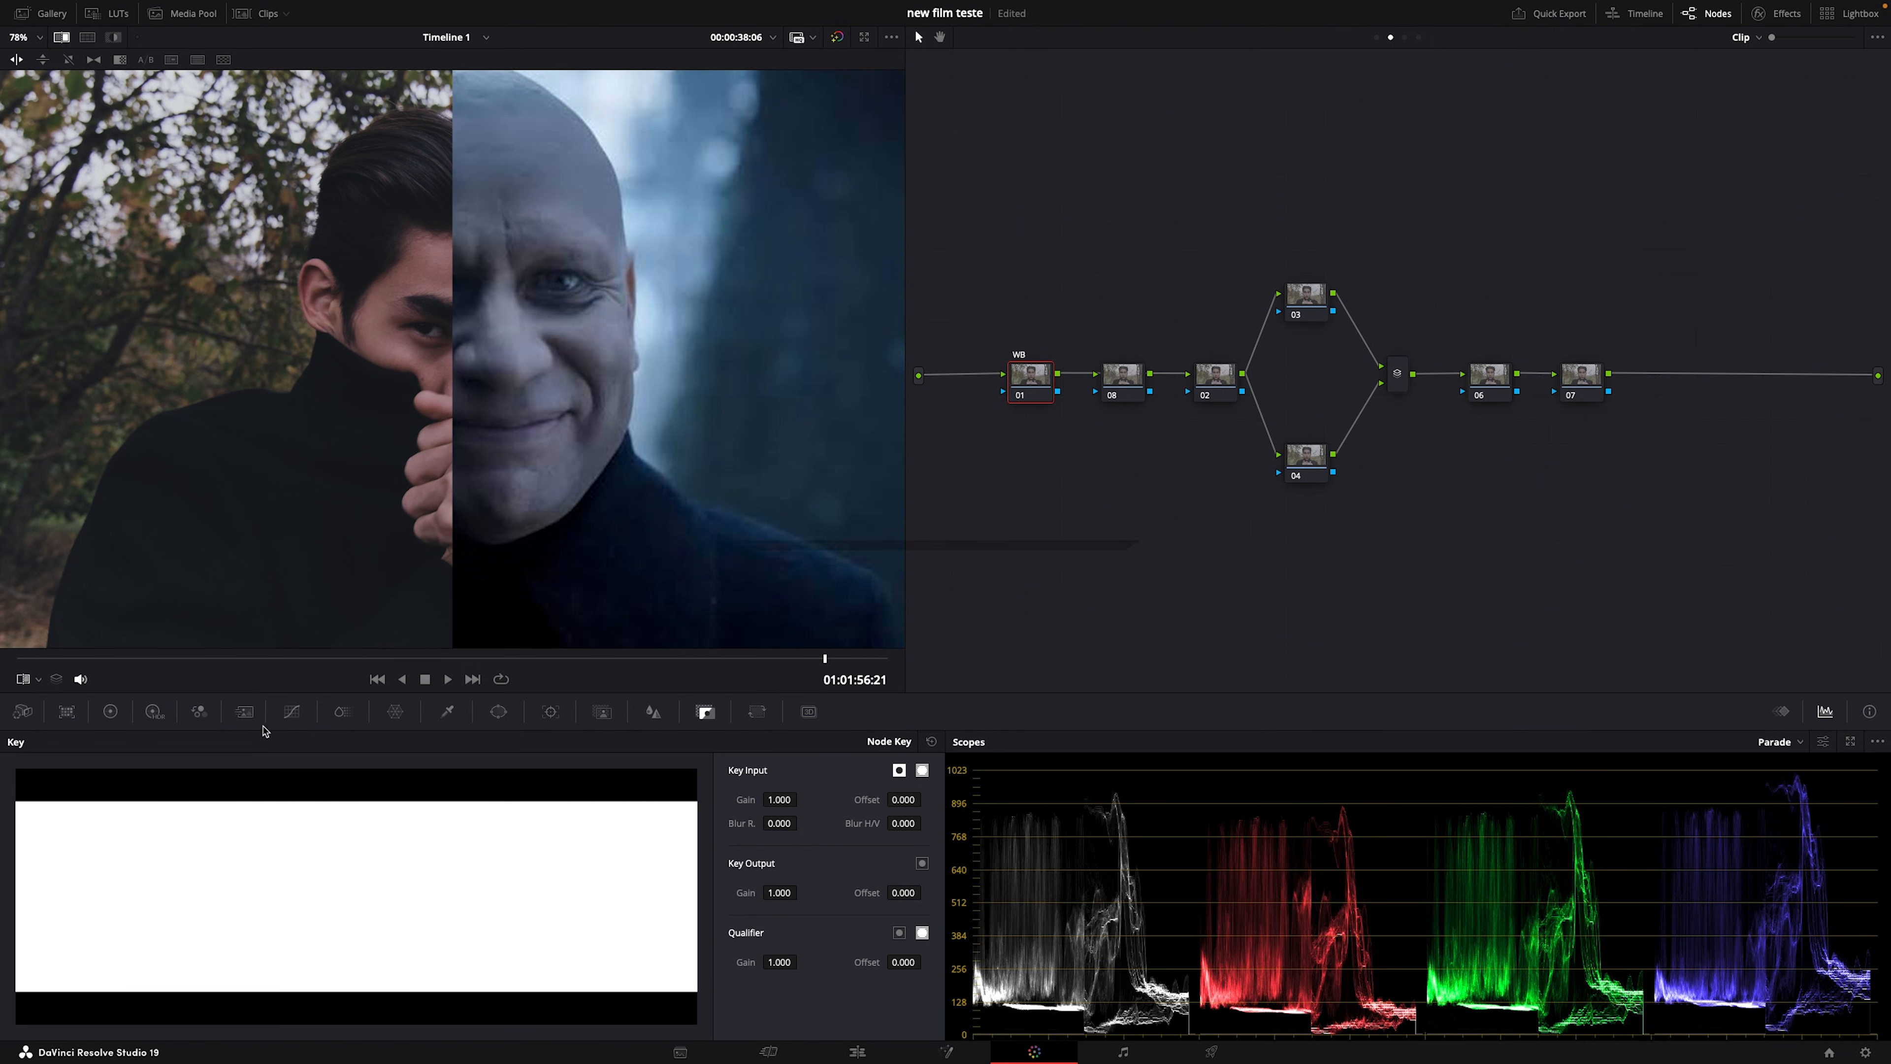
right_click(1042, 388)
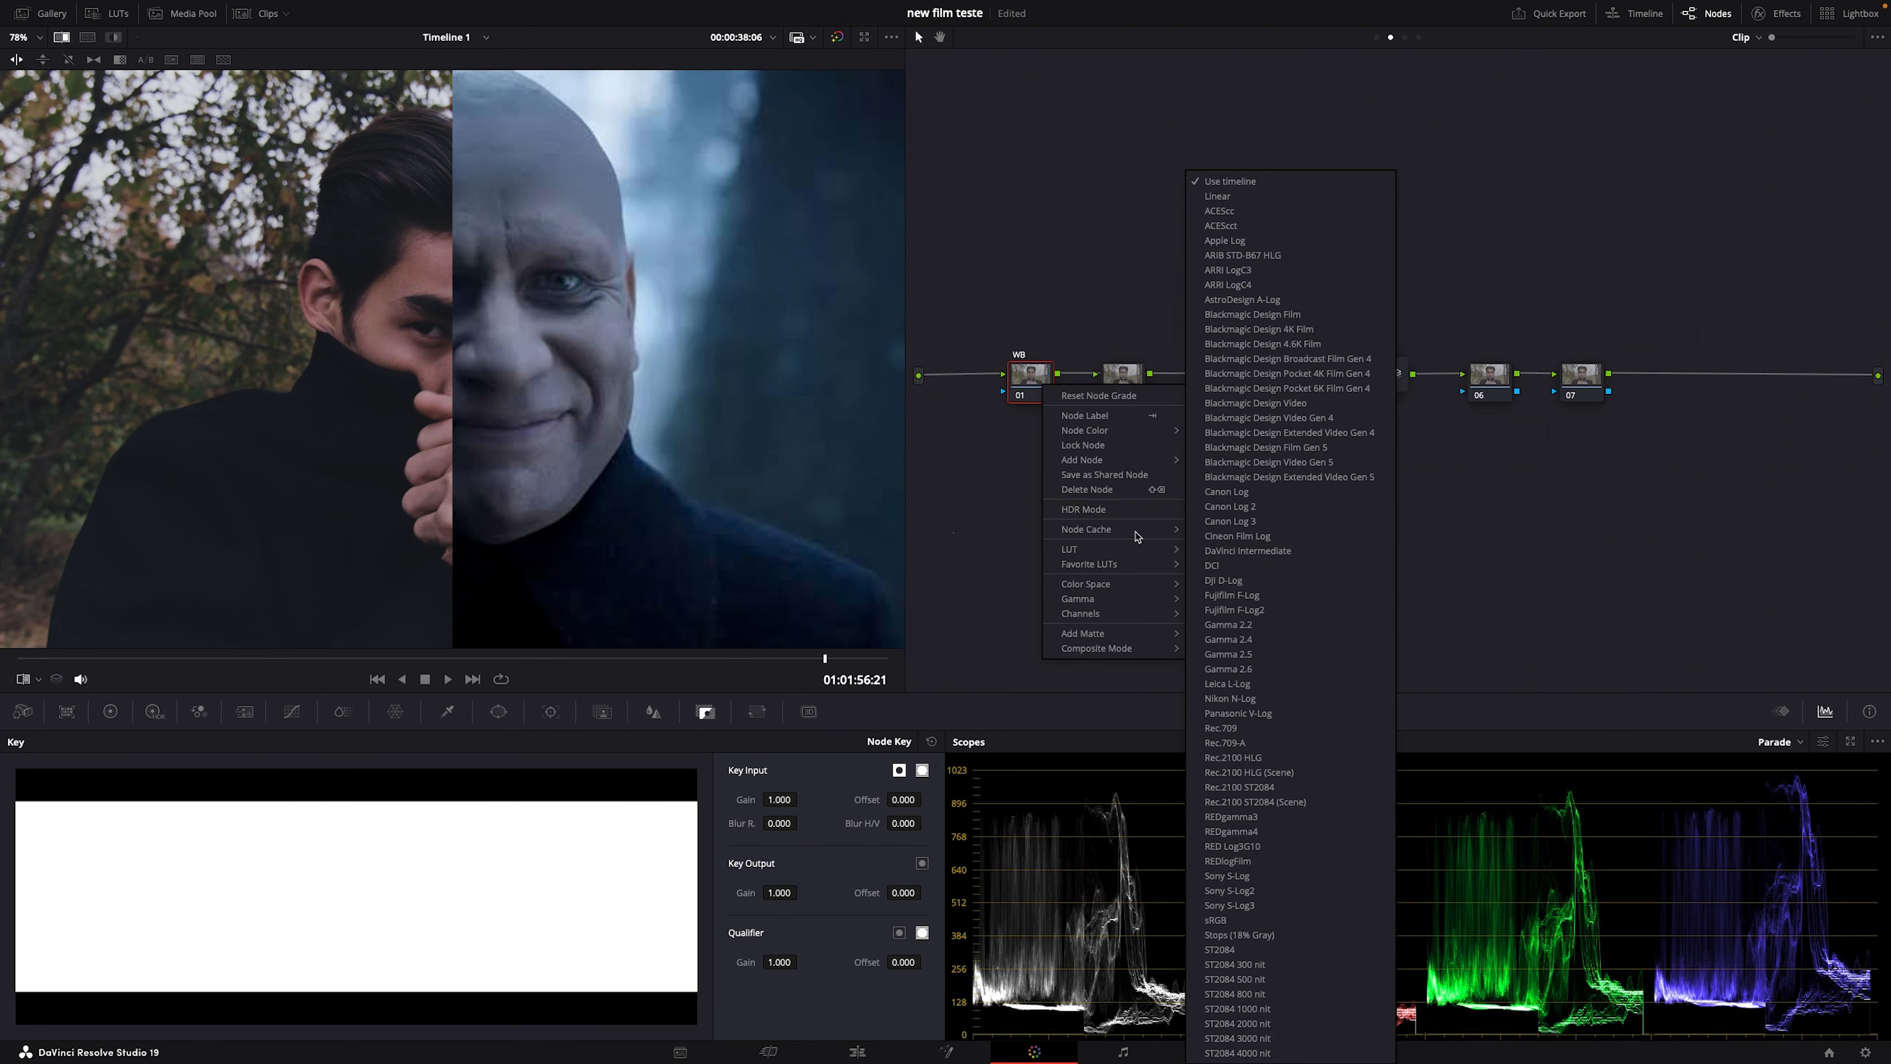
left_click(1246, 199)
Step: Show the lift, gamma, gain colour wheels and view clip and reference side by side
left_click(110, 711)
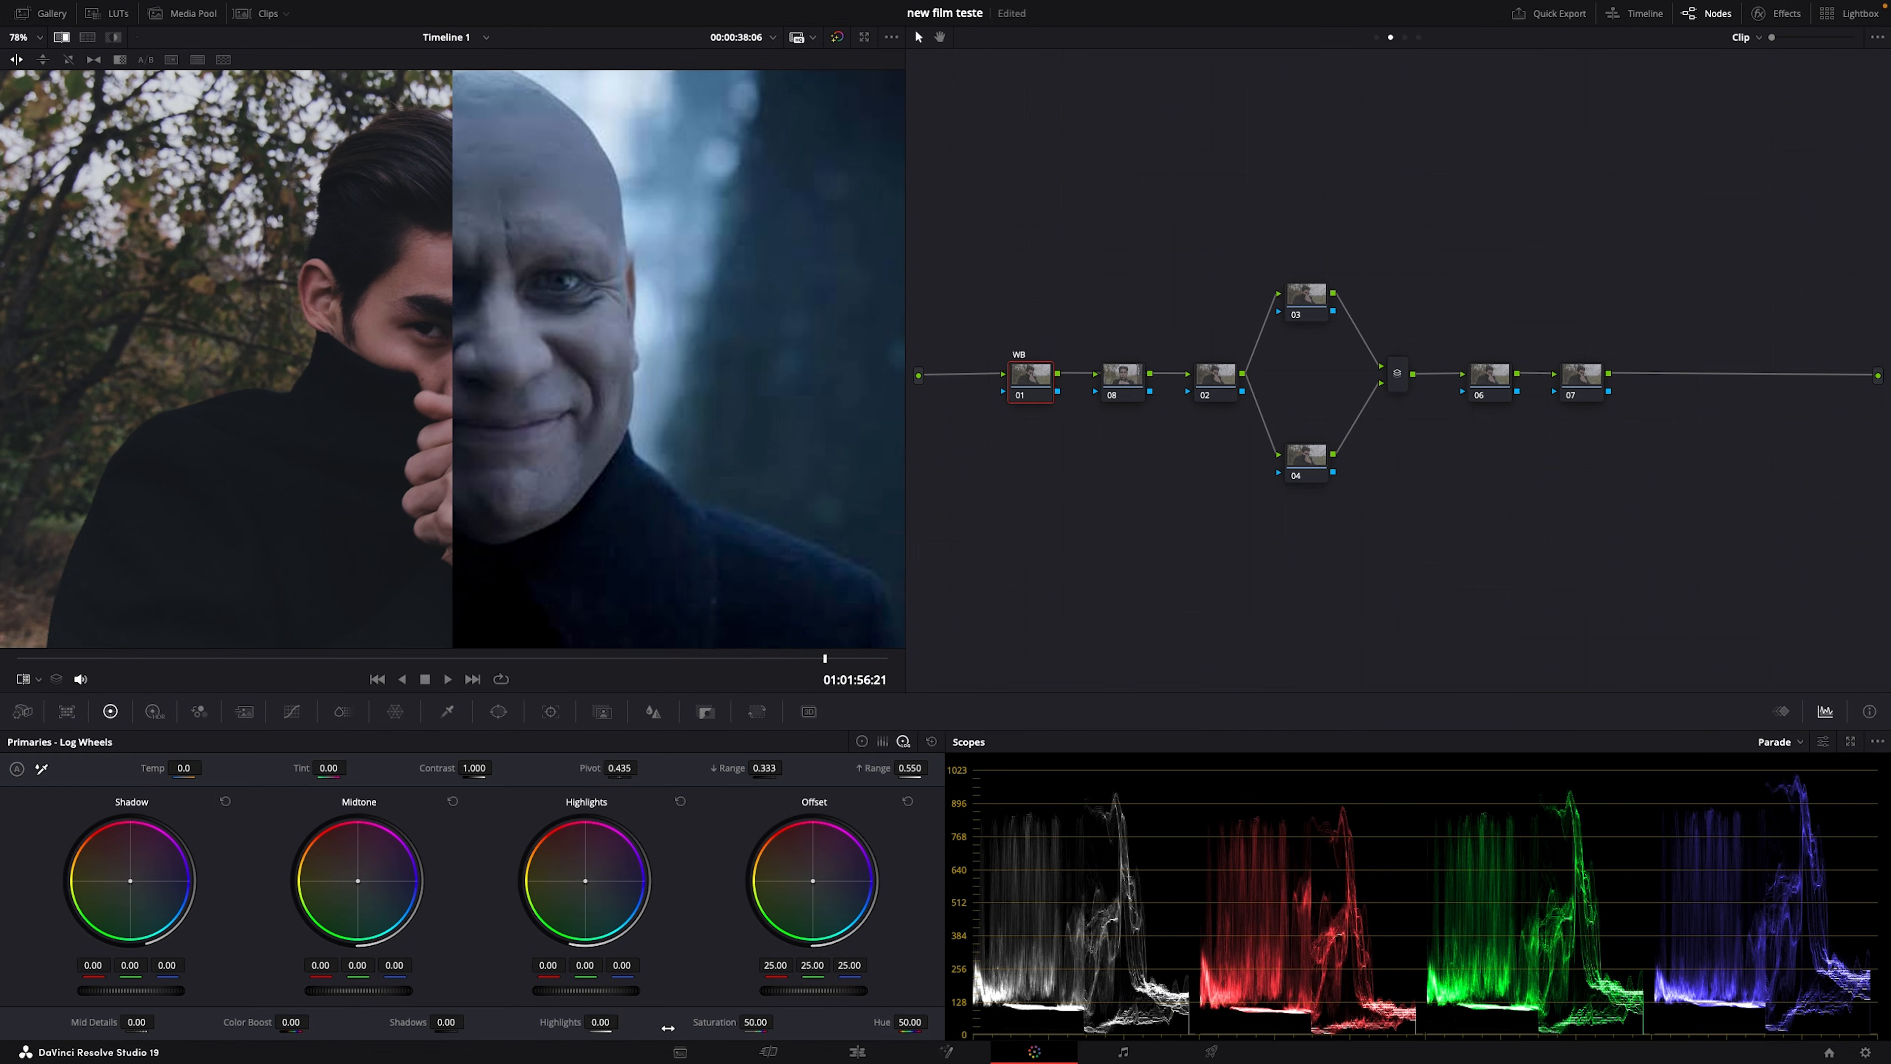
left_click(862, 741)
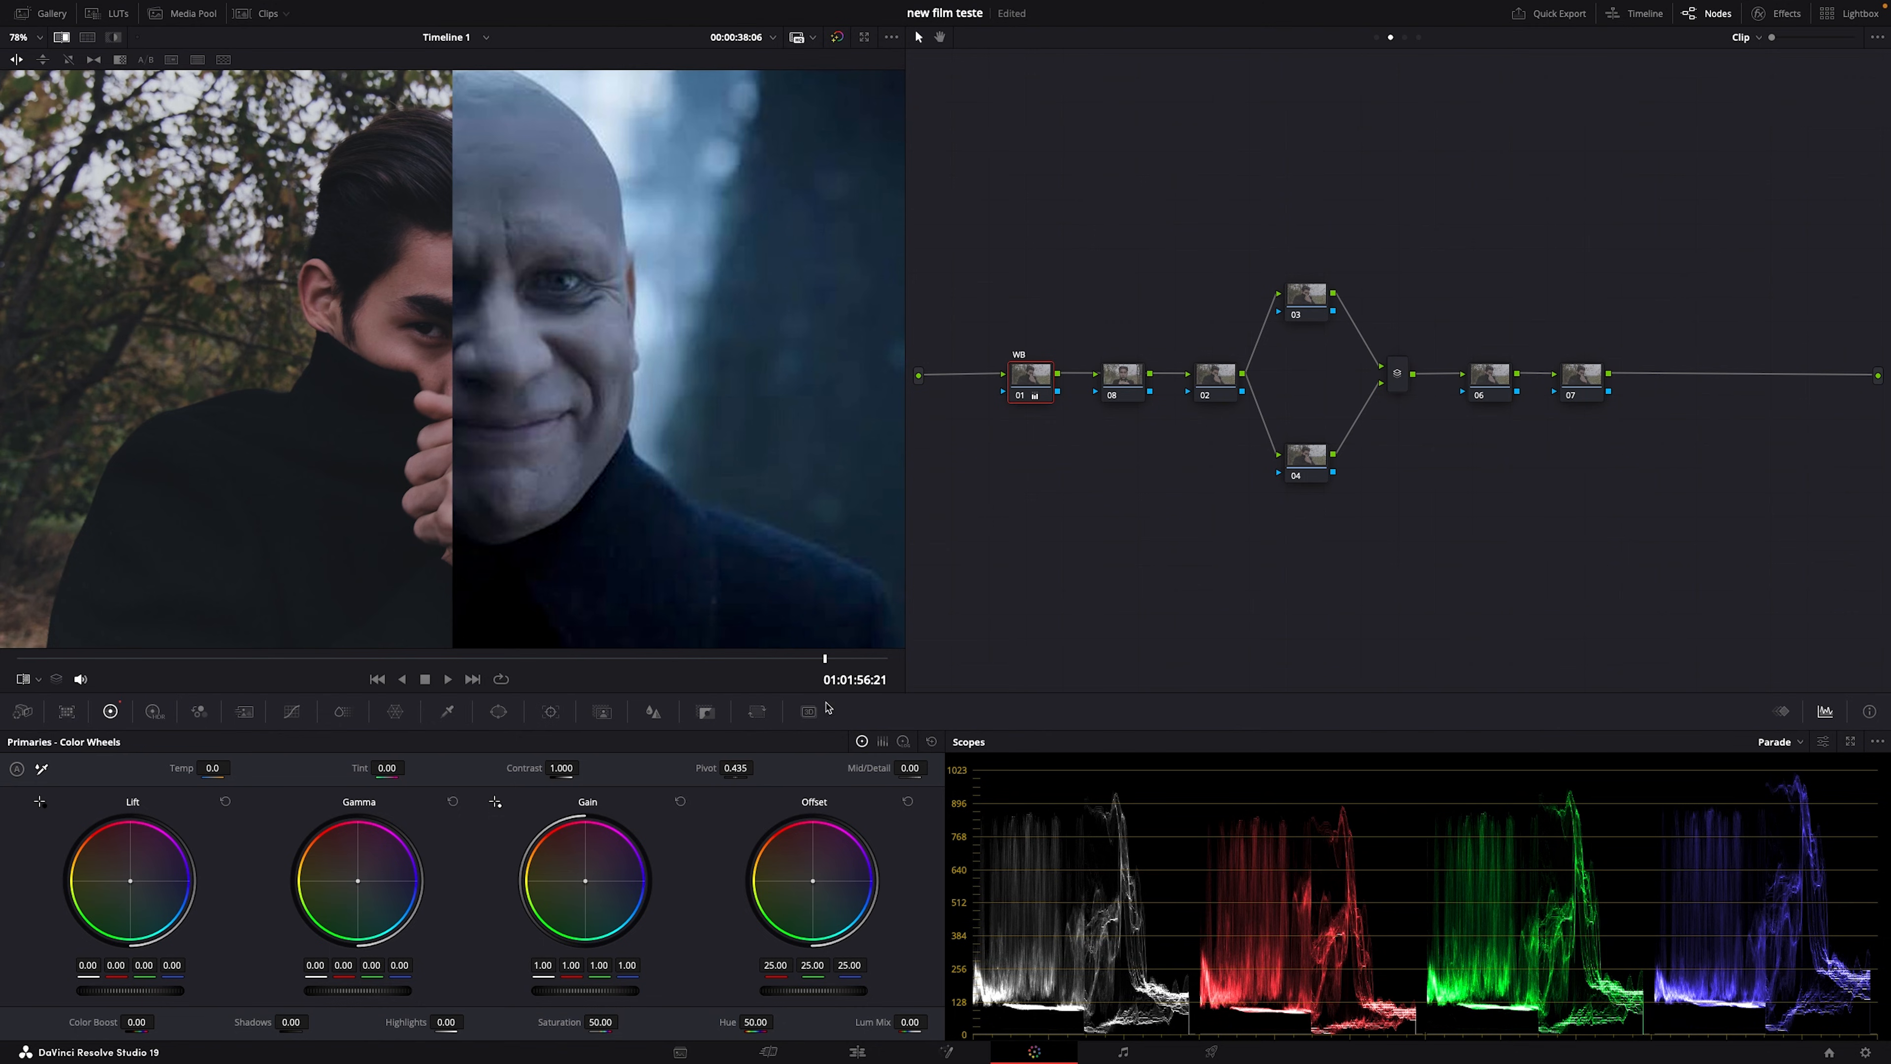
left_click(87, 38)
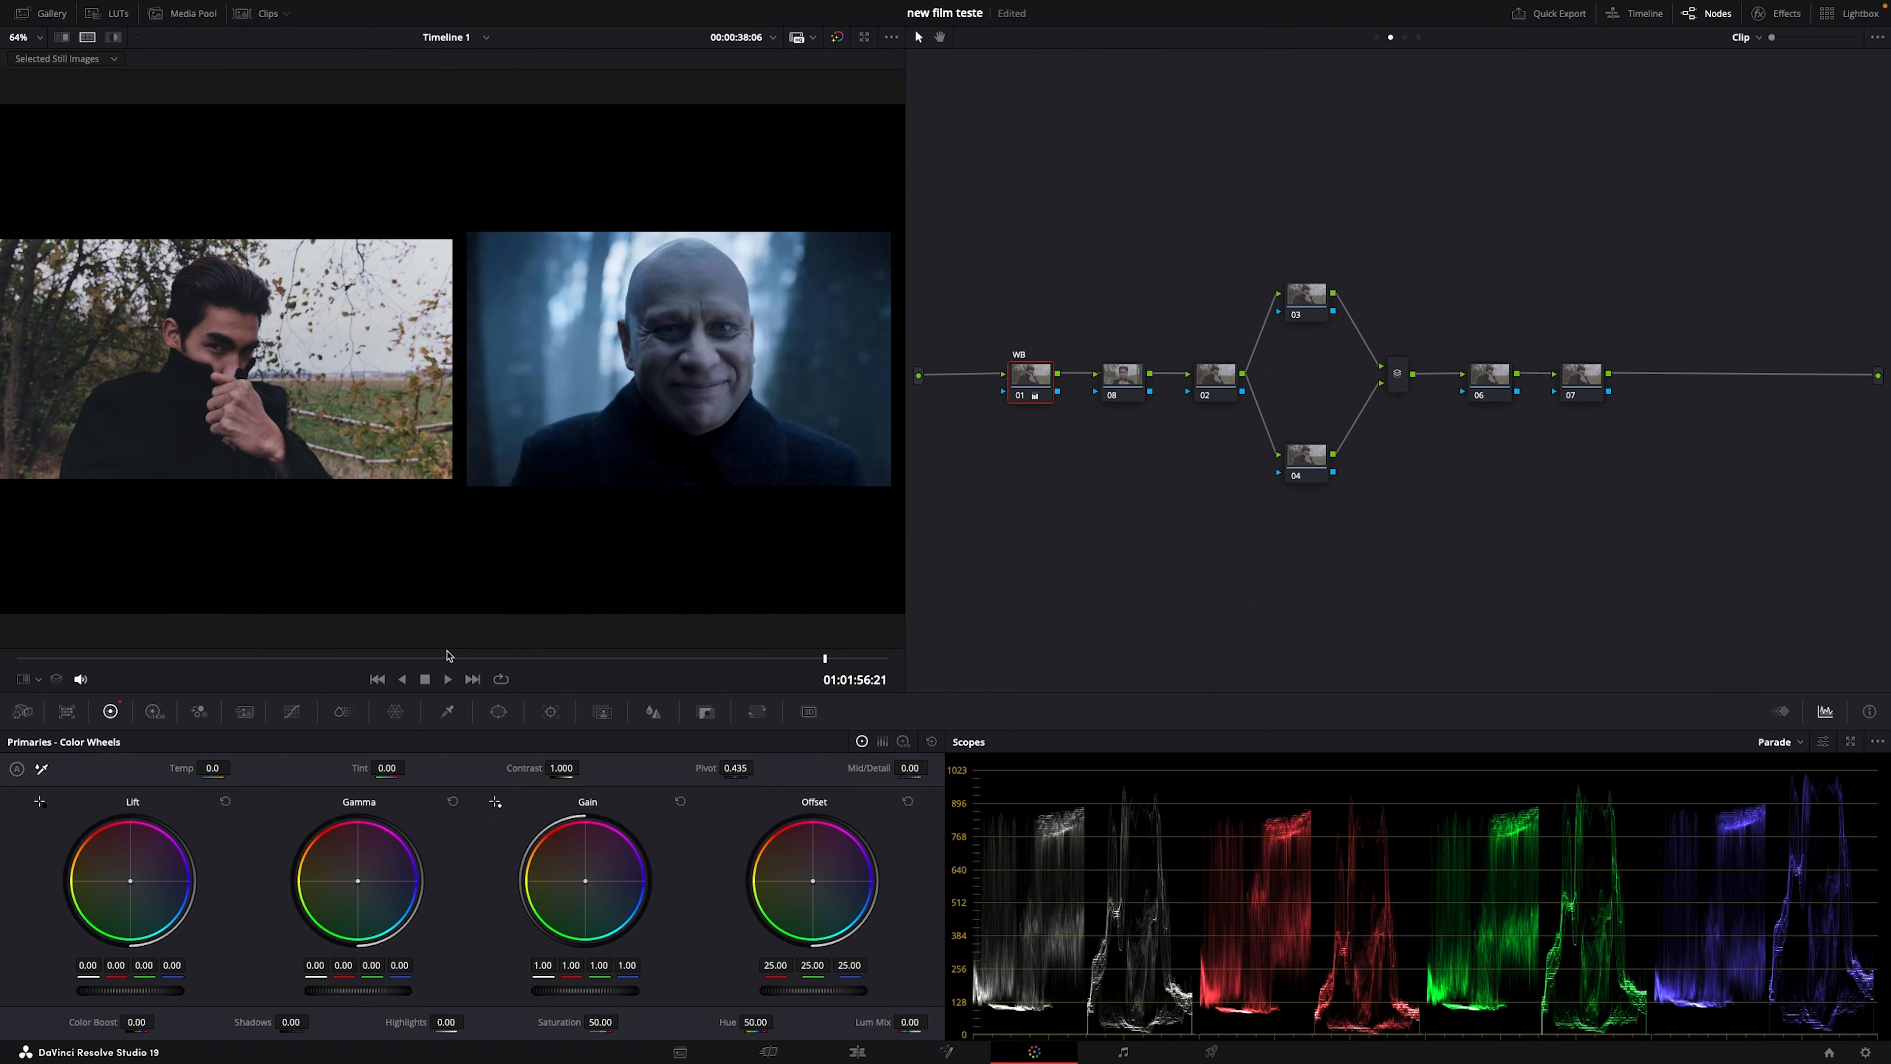
Step: Cool the WB node's gain to 0.77/1.04/1.27 RGB, checking full screen against the reference still
key("Home")
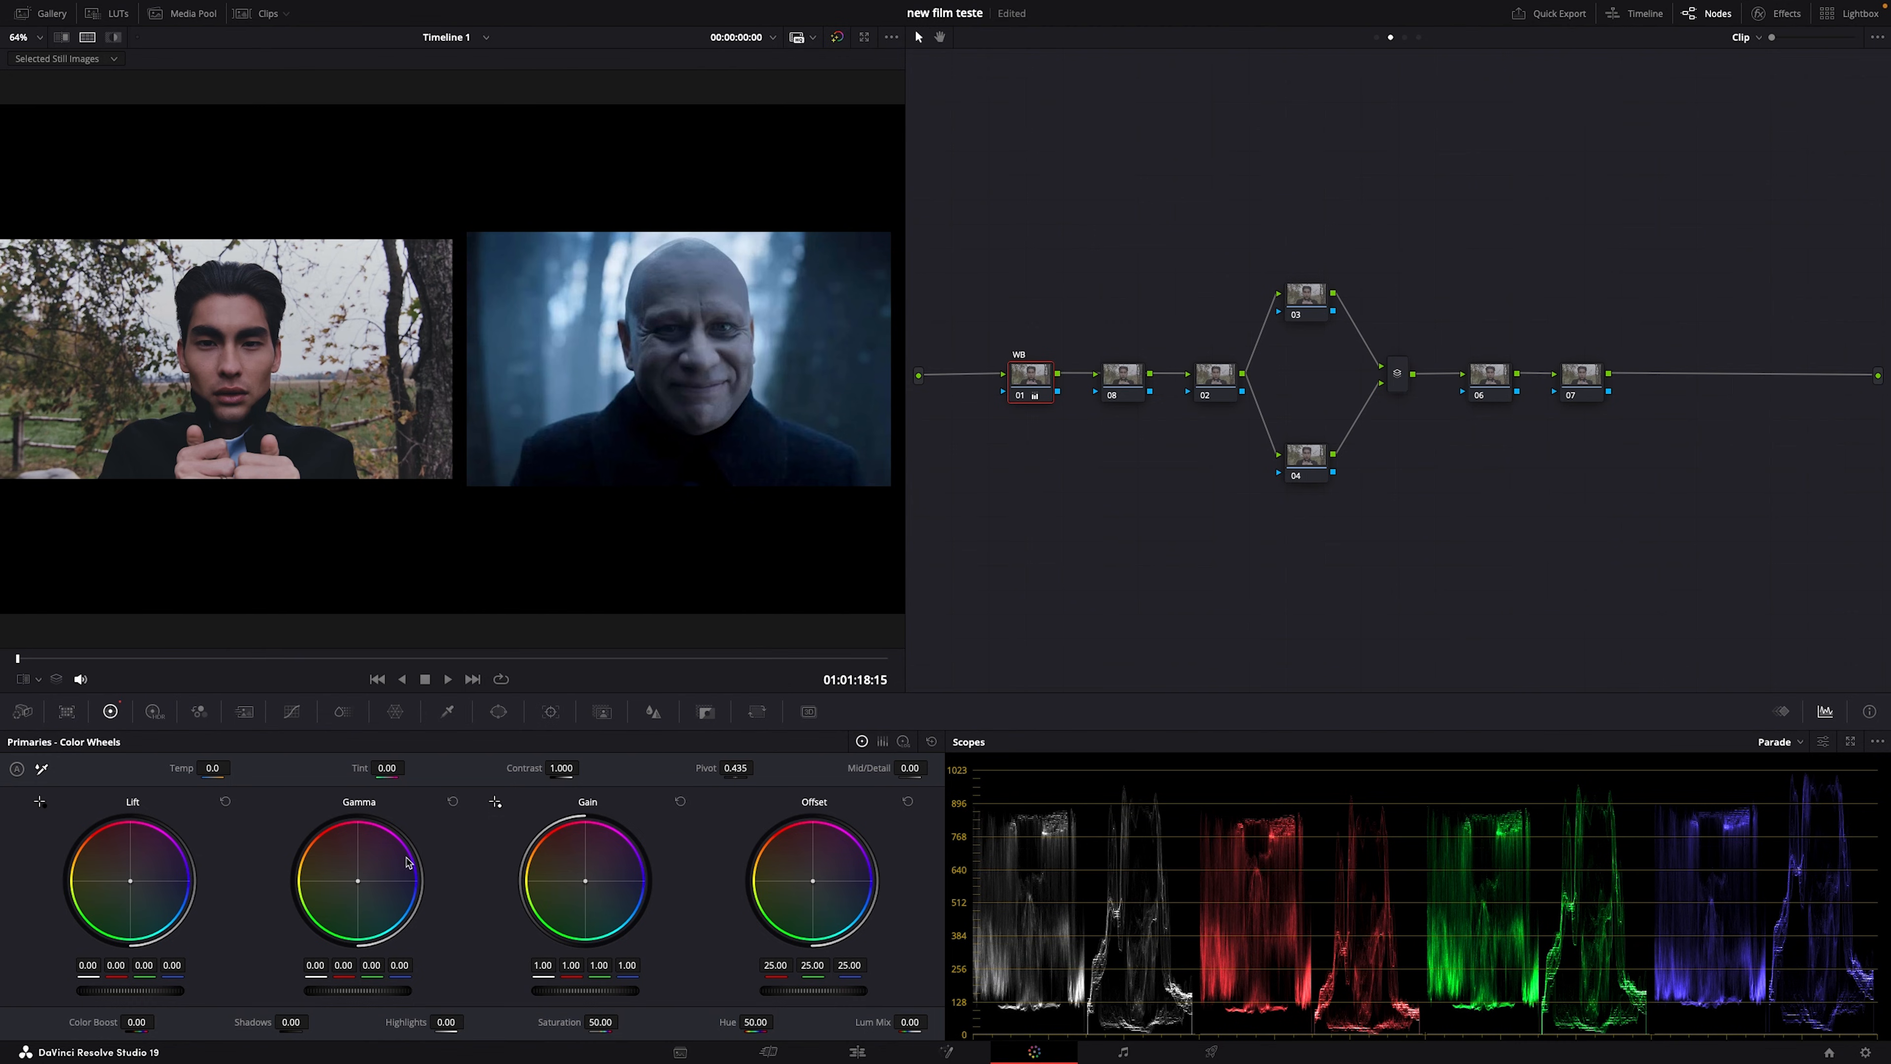
left_click_drag(586, 882, 590, 886)
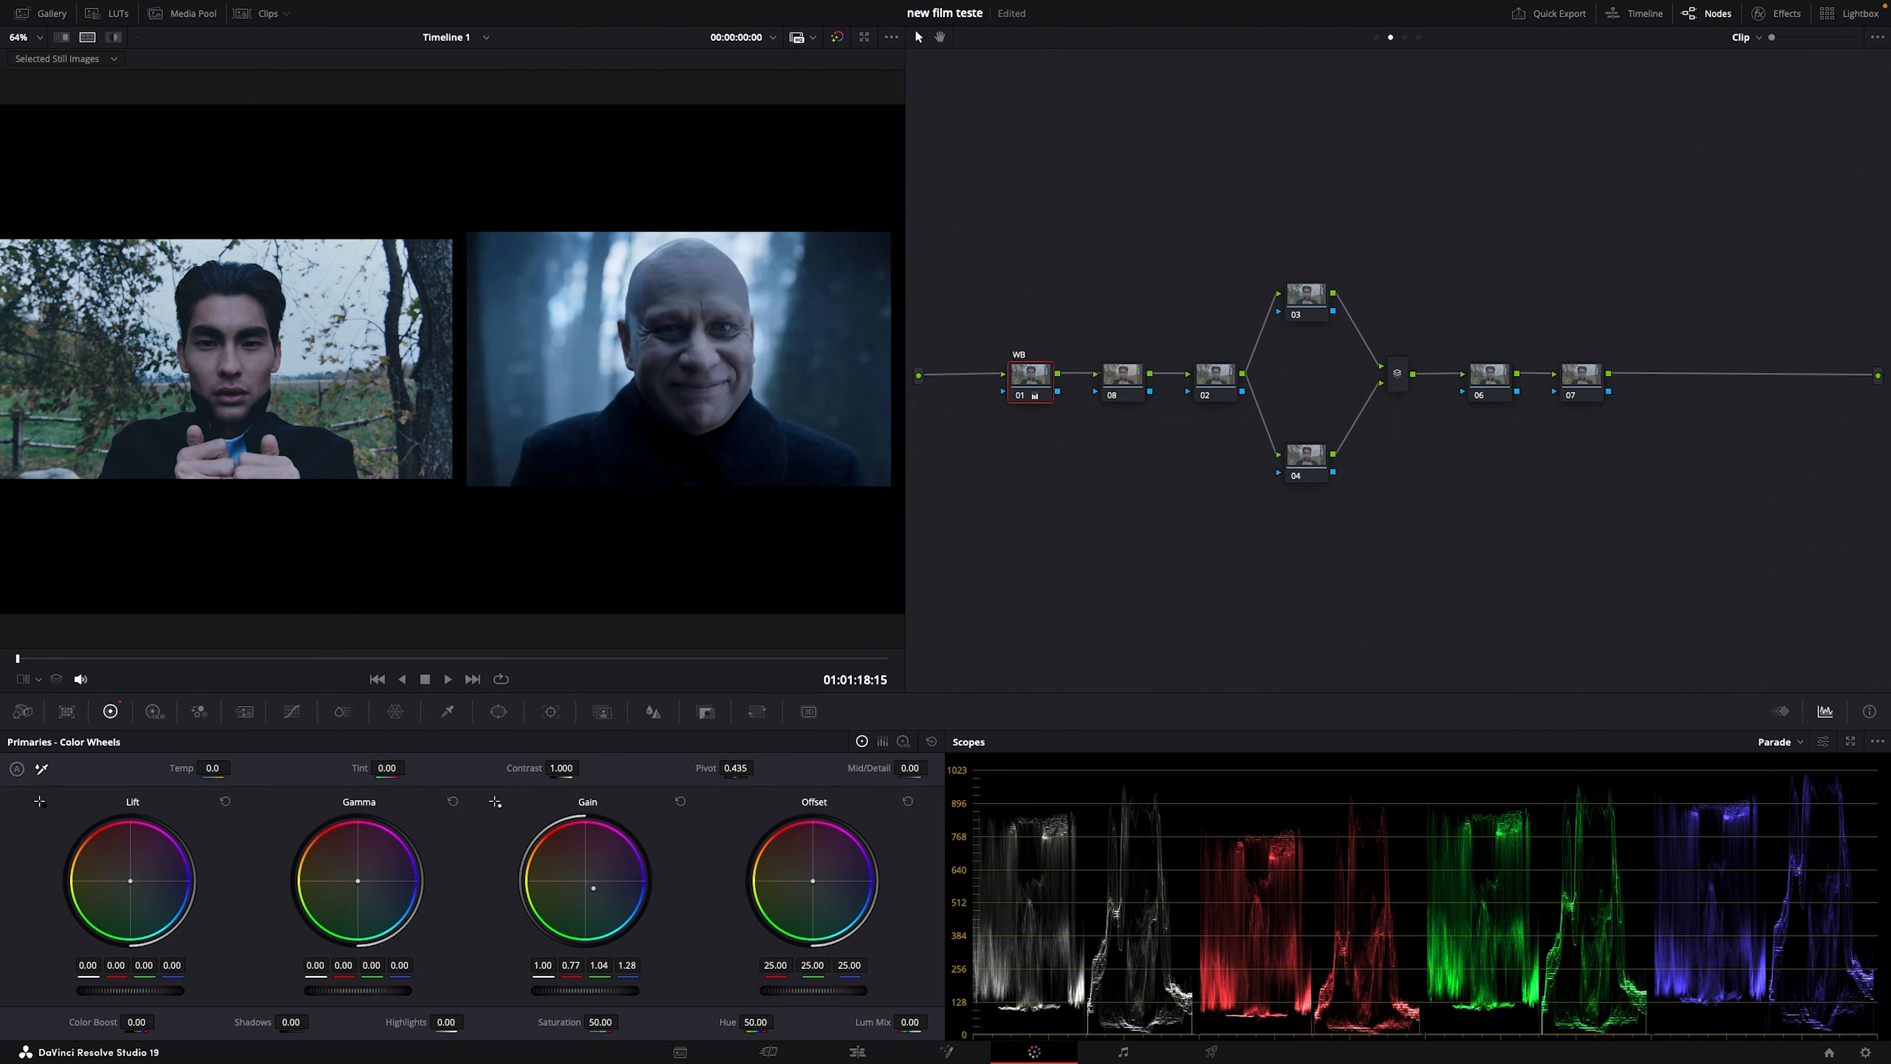
key("ctrl+f")
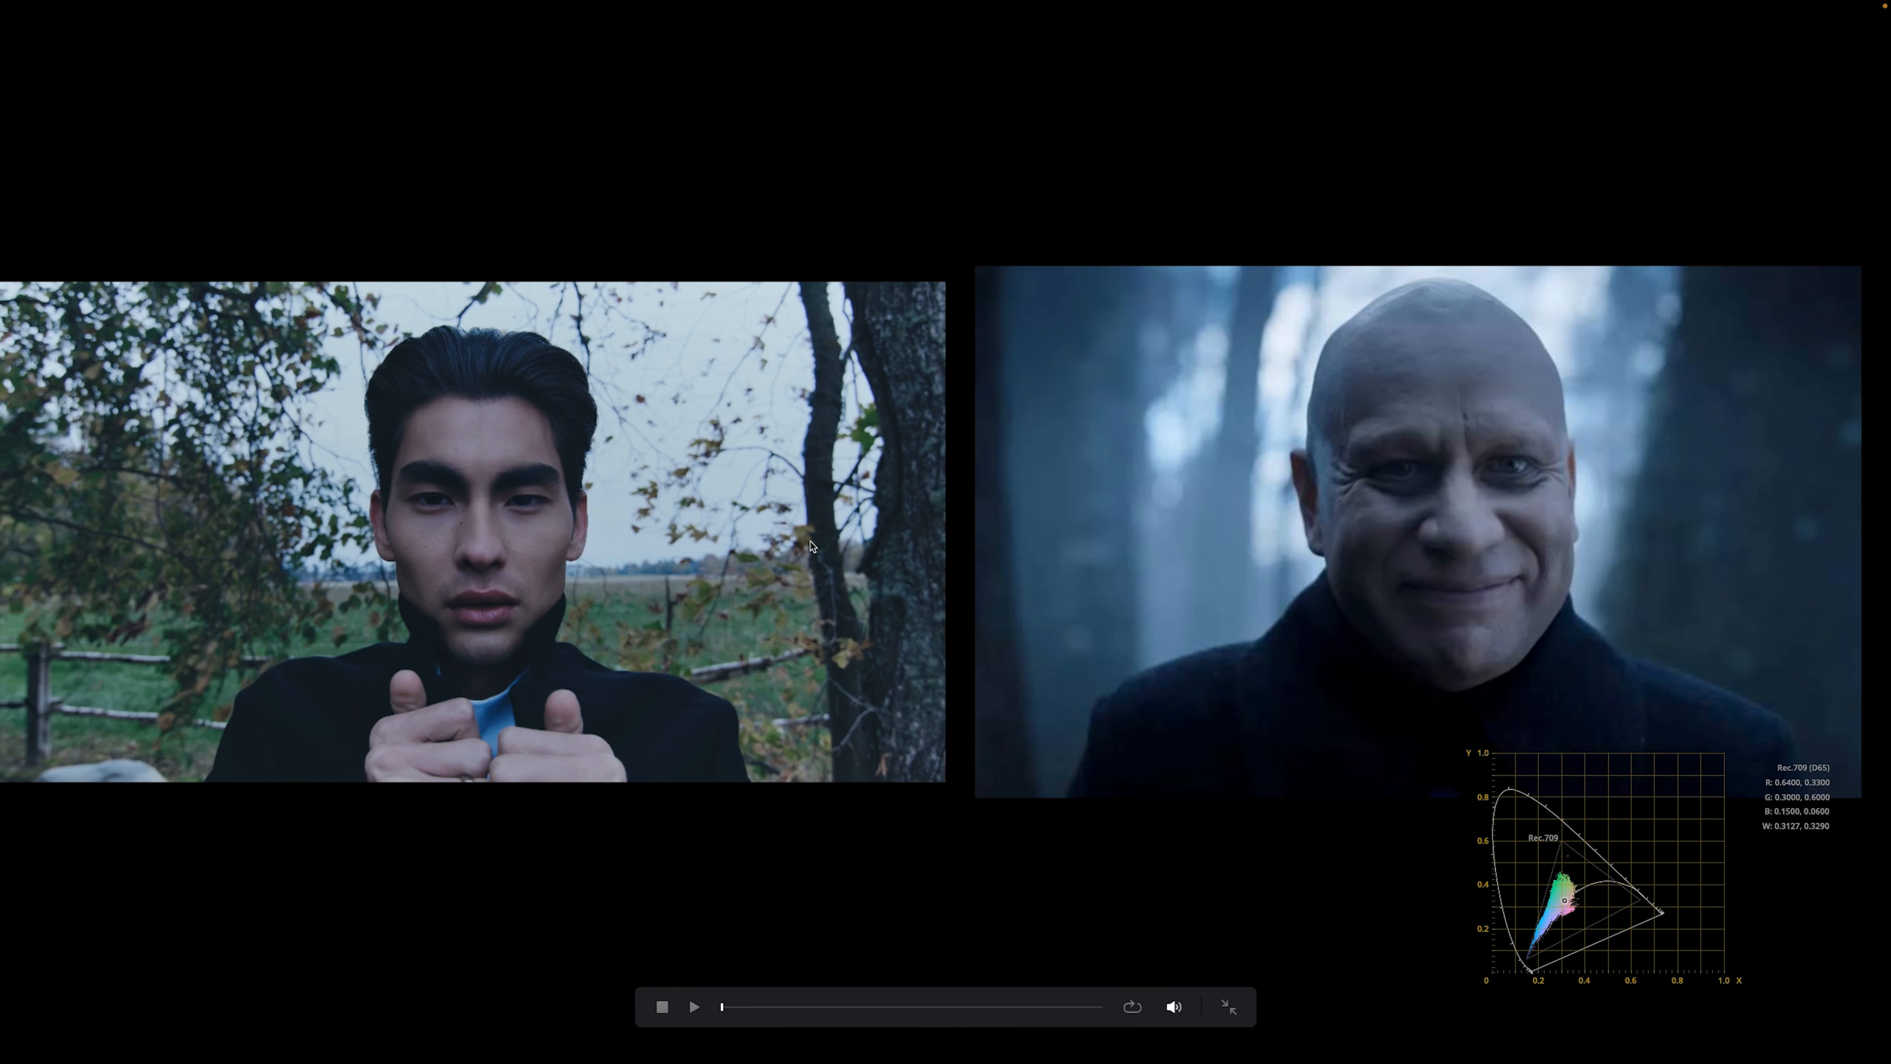
key("Escape")
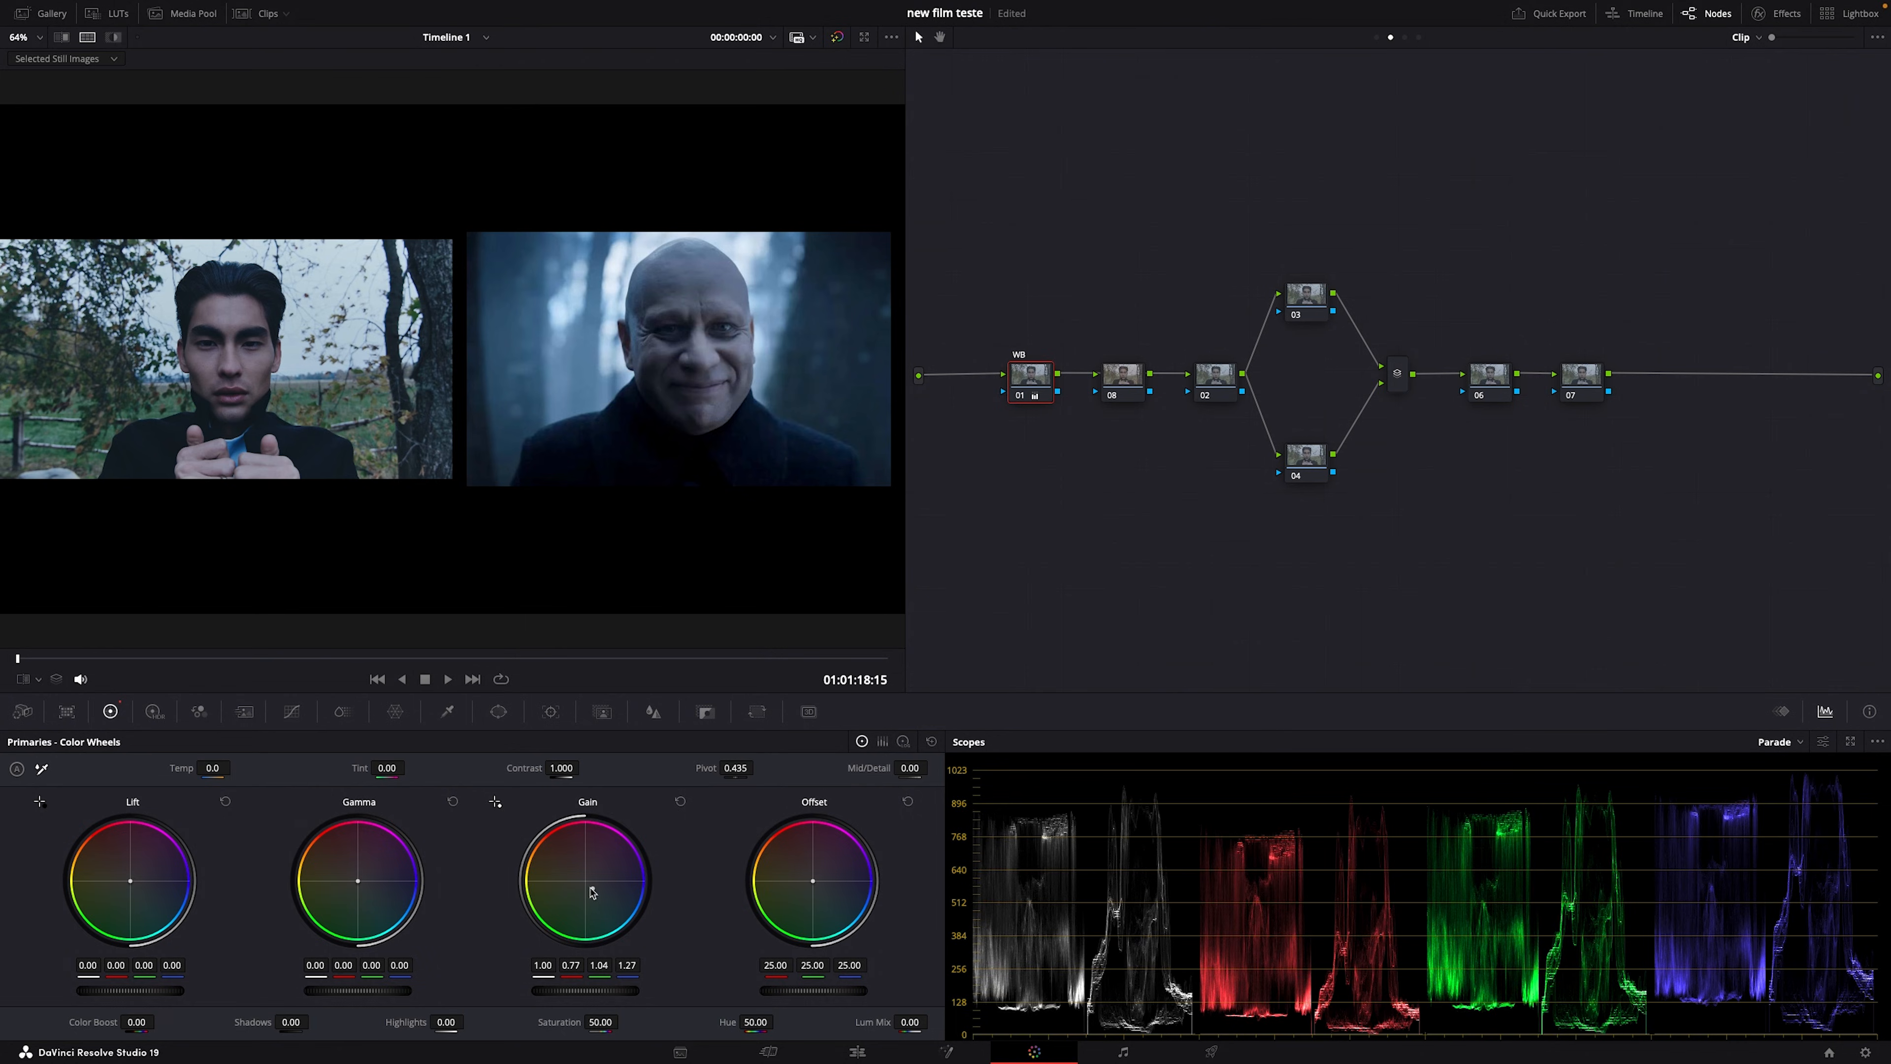
left_click_drag(595, 889, 597, 891)
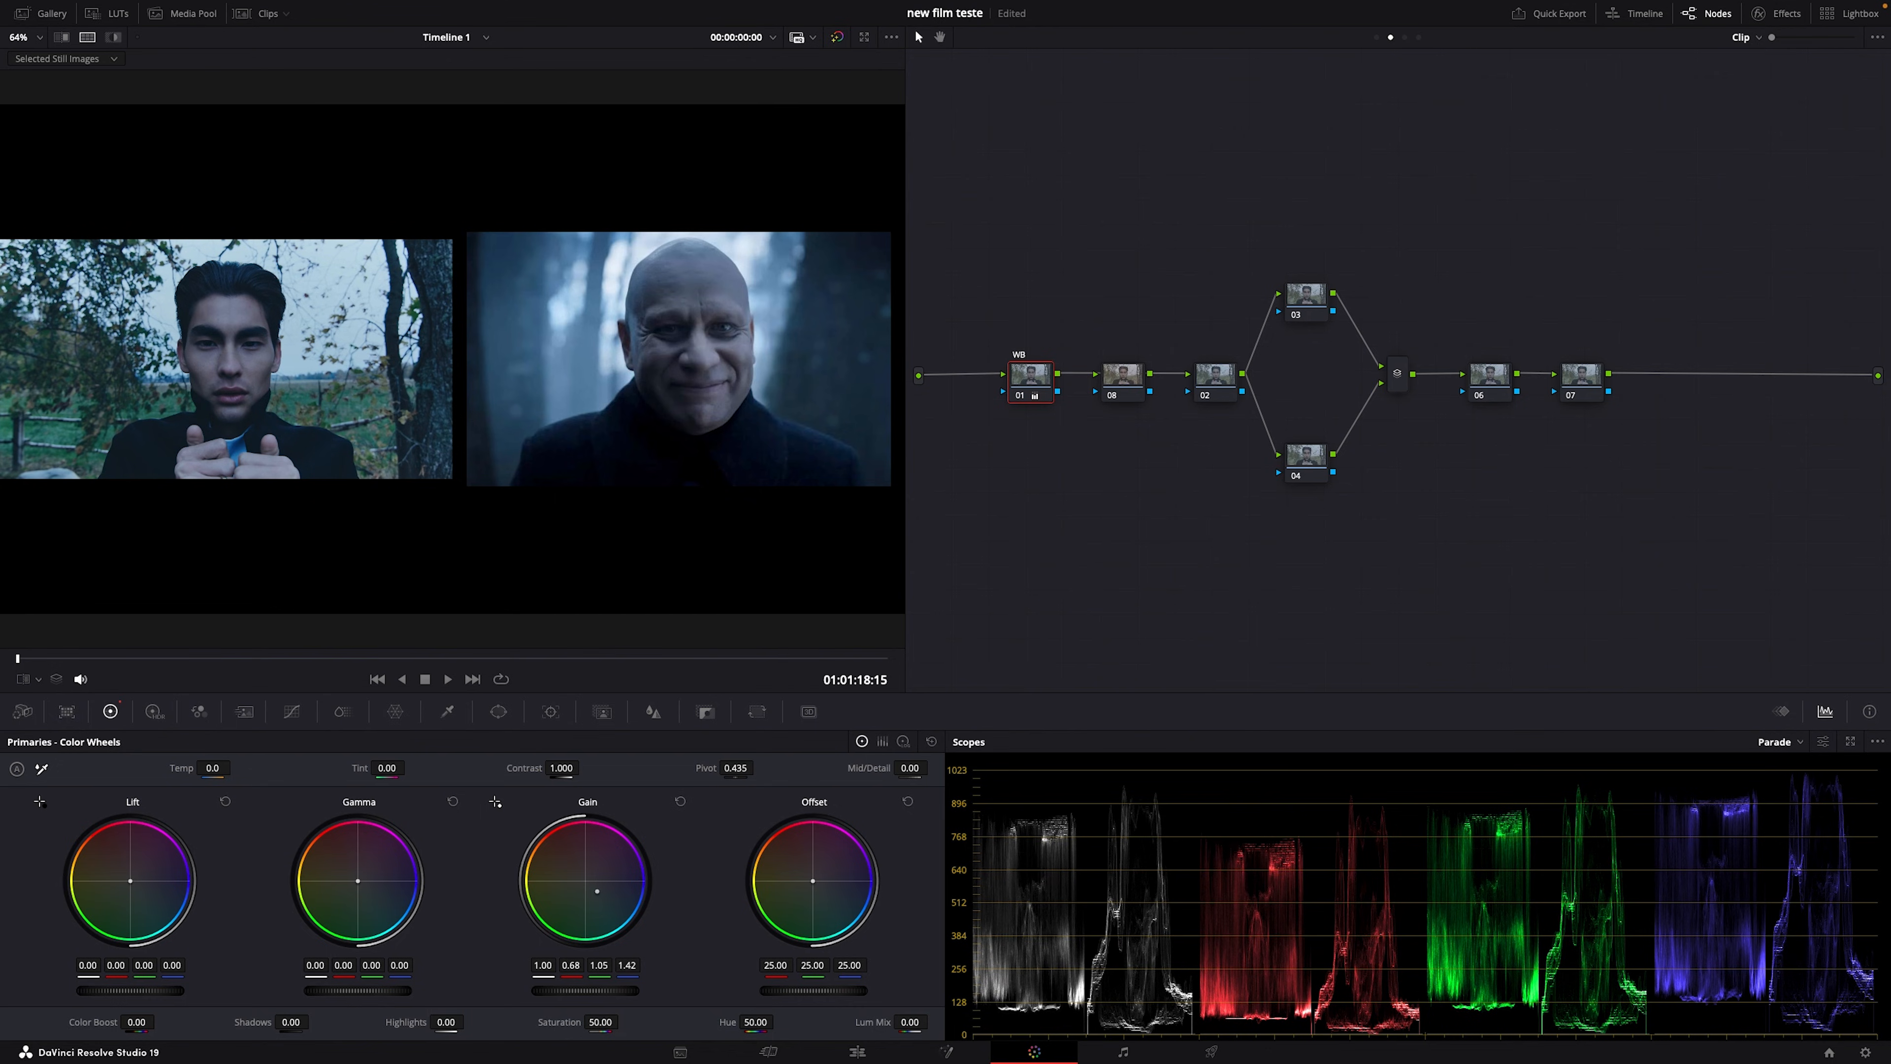
key("ctrl+f")
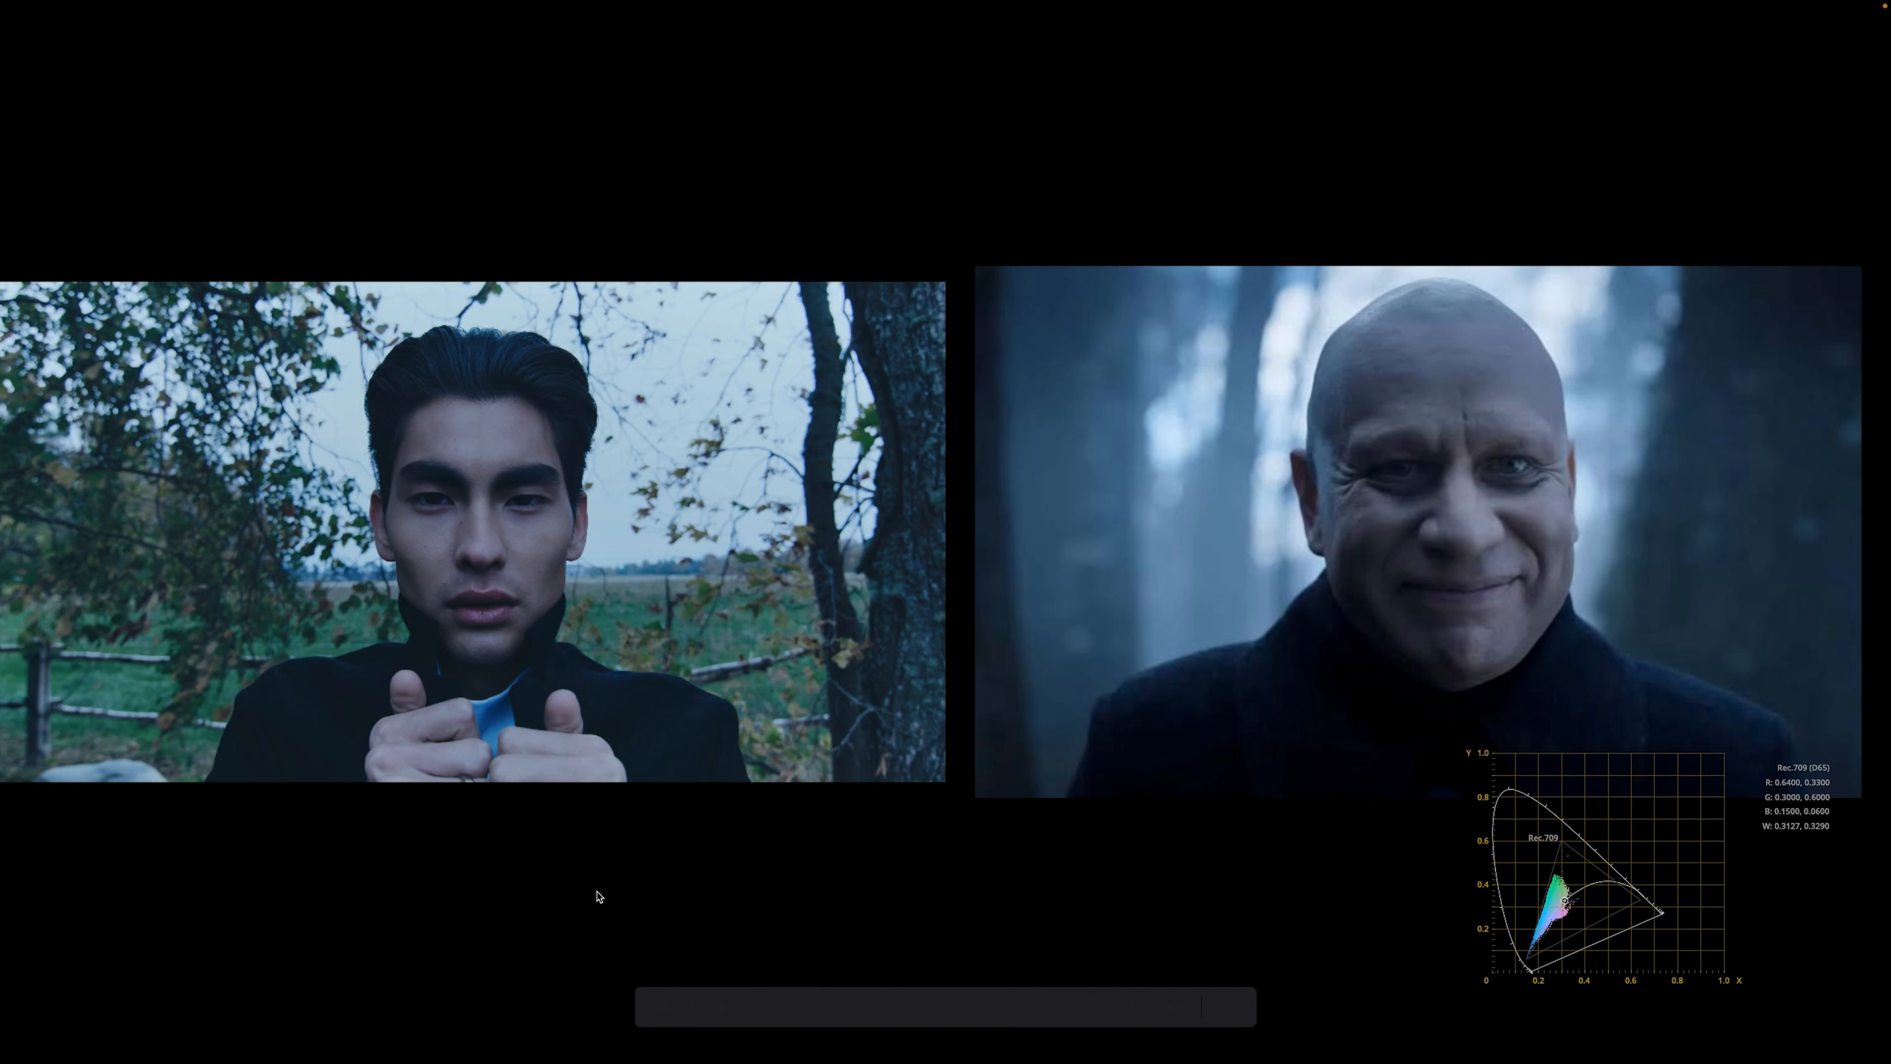
key("Escape")
left_click_drag(597, 890, 598, 889)
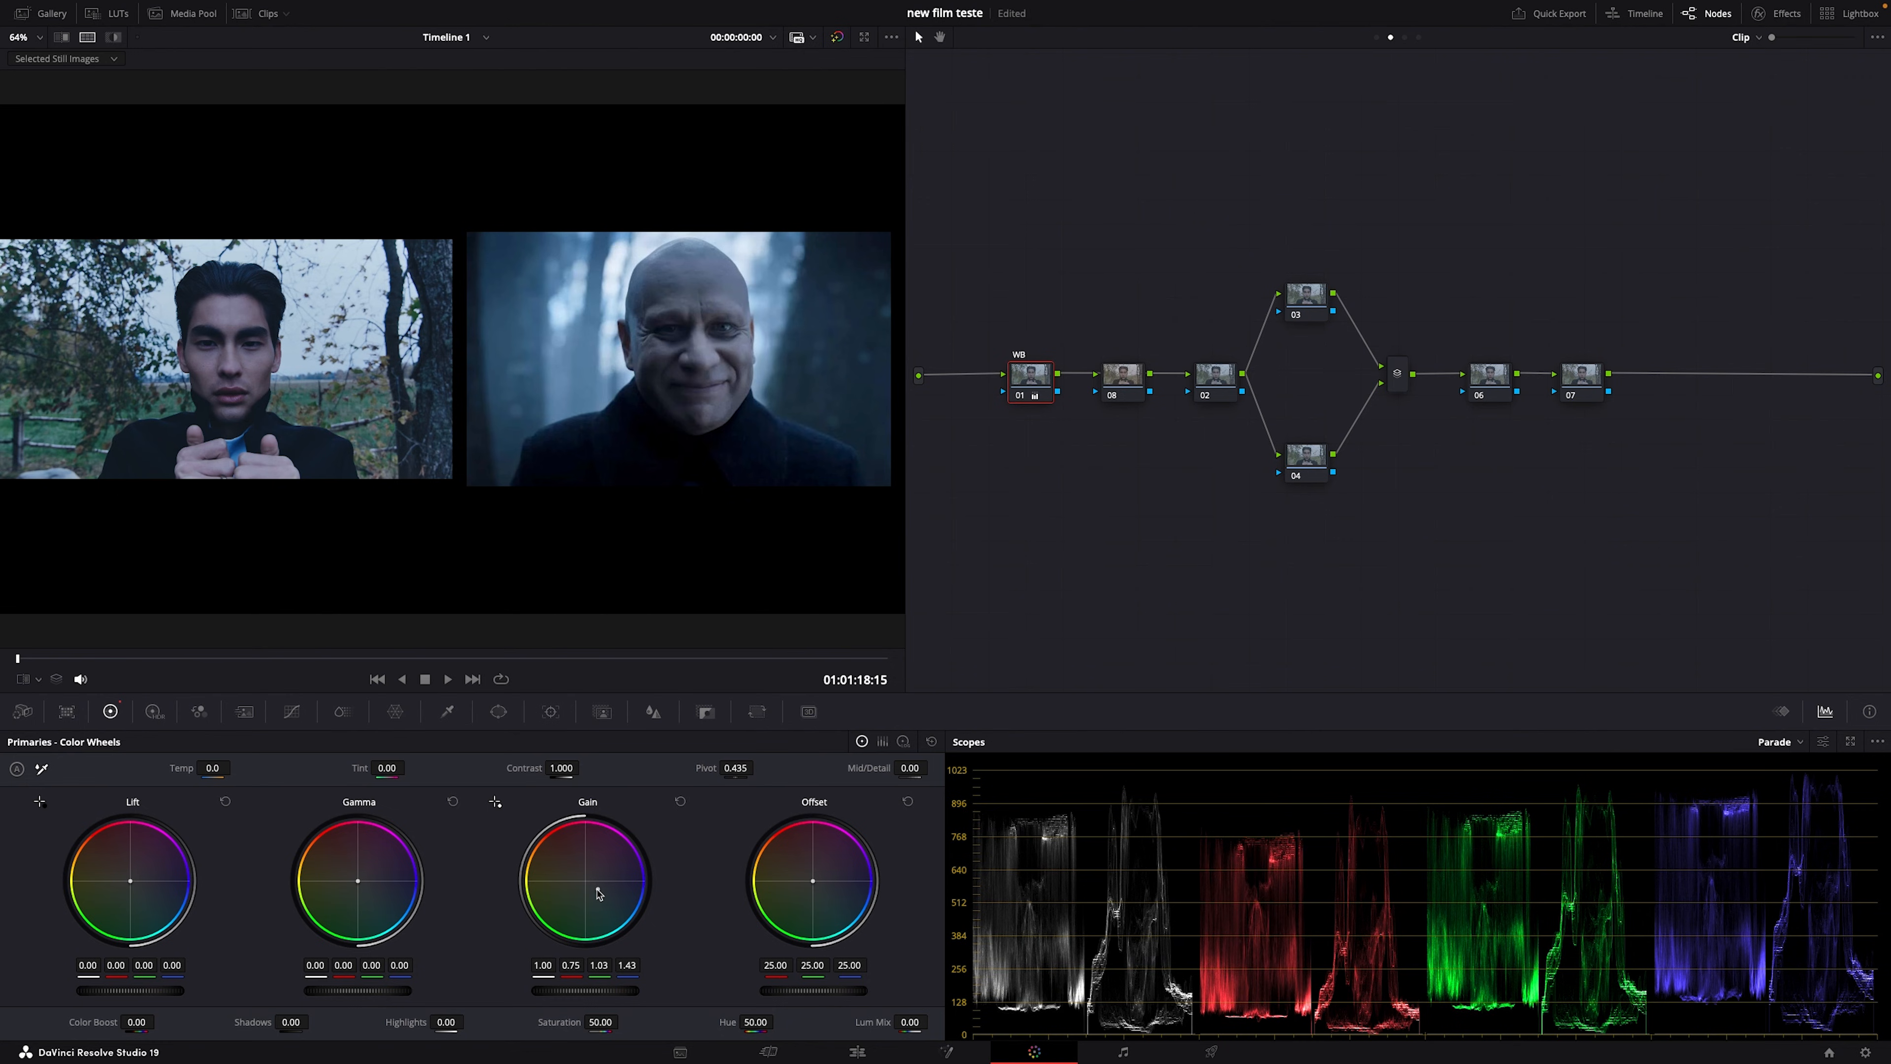
left_click_drag(599, 893, 595, 888)
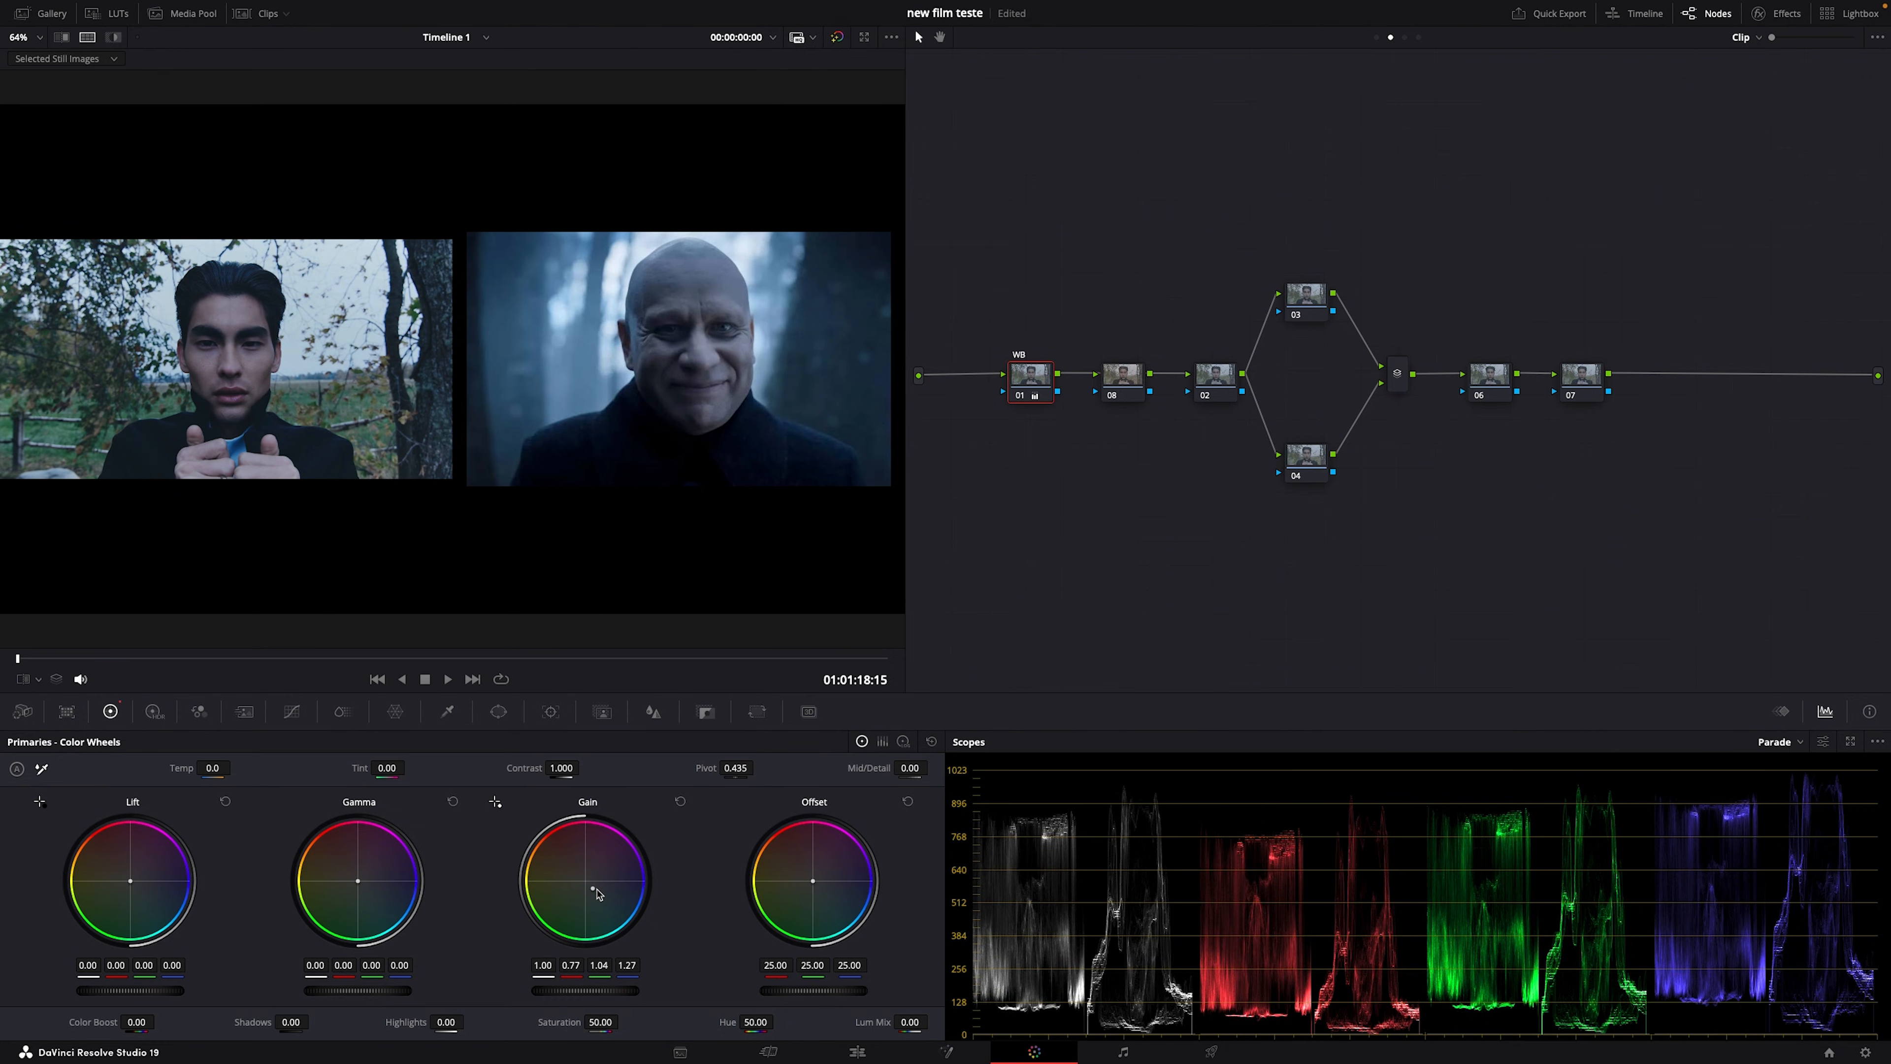
Step: Switch the scopes to the vectorscope and bypass the WB node's correction for comparison
left_click(1794, 742)
left_click(1800, 793)
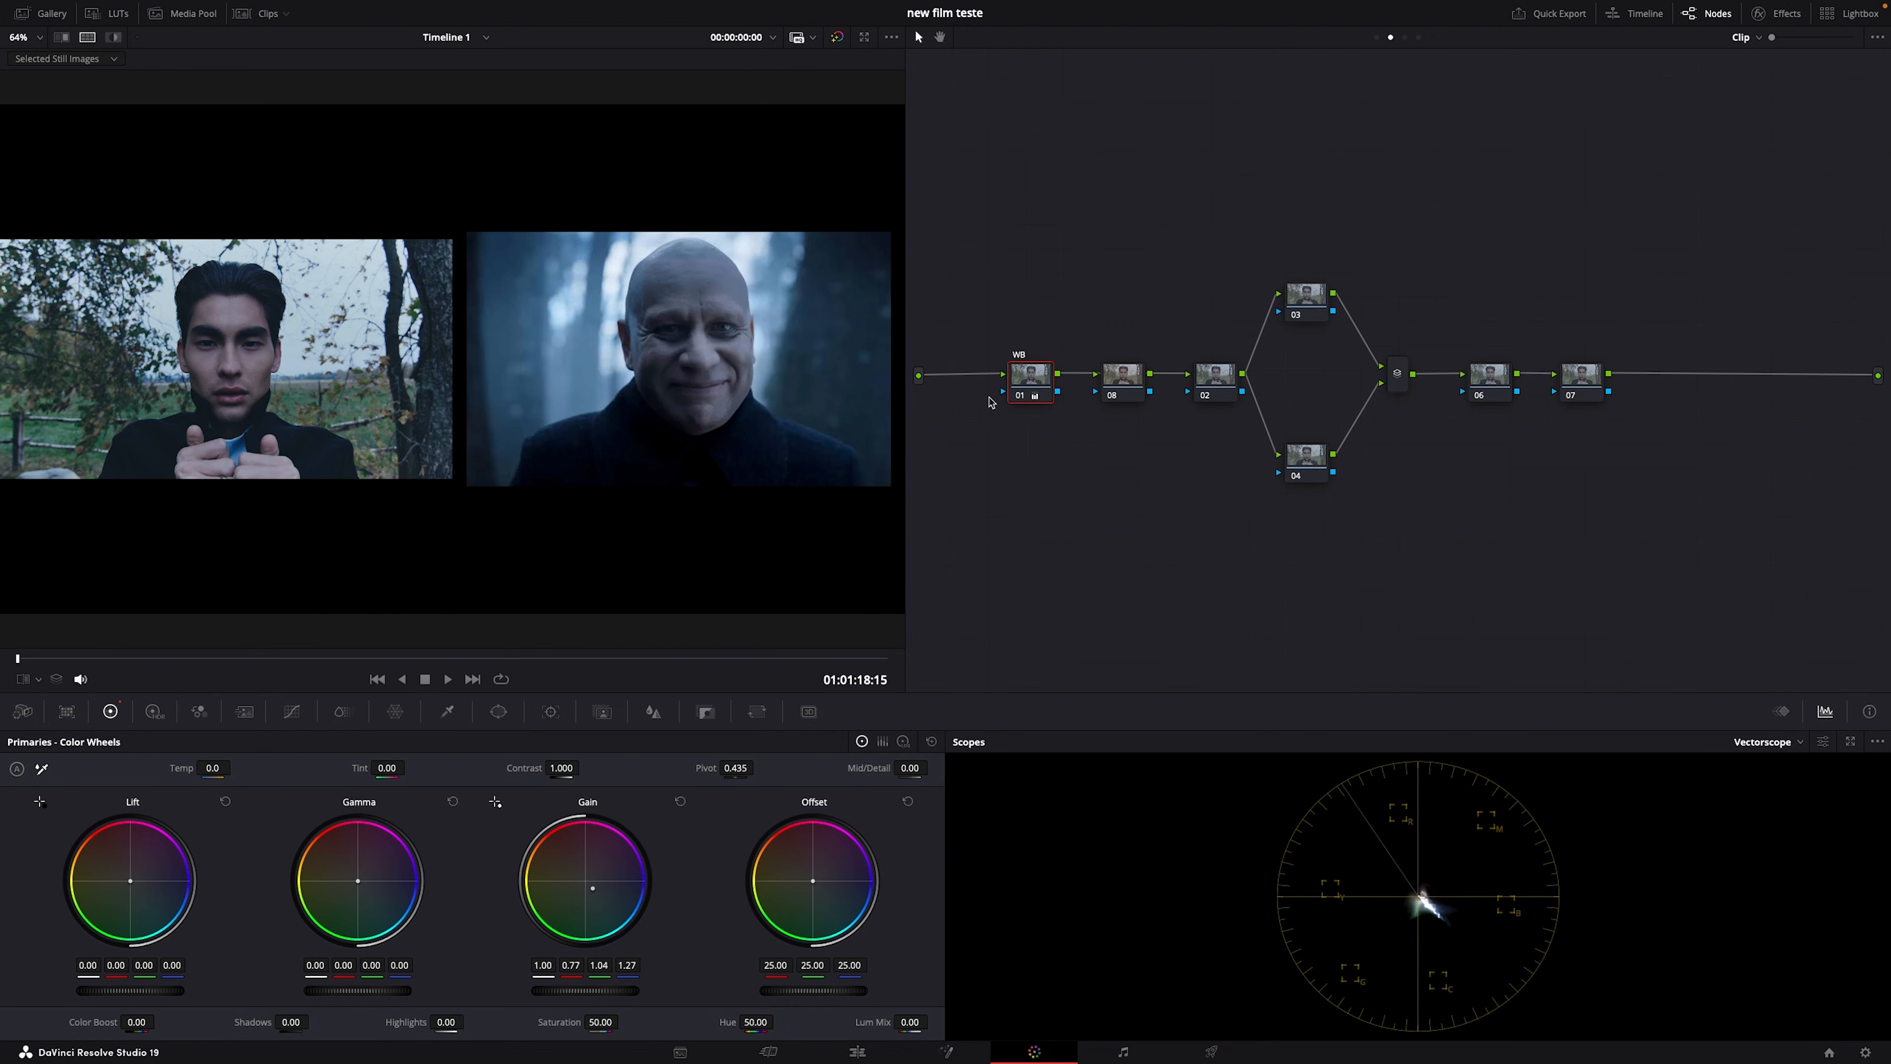
left_click(1020, 399)
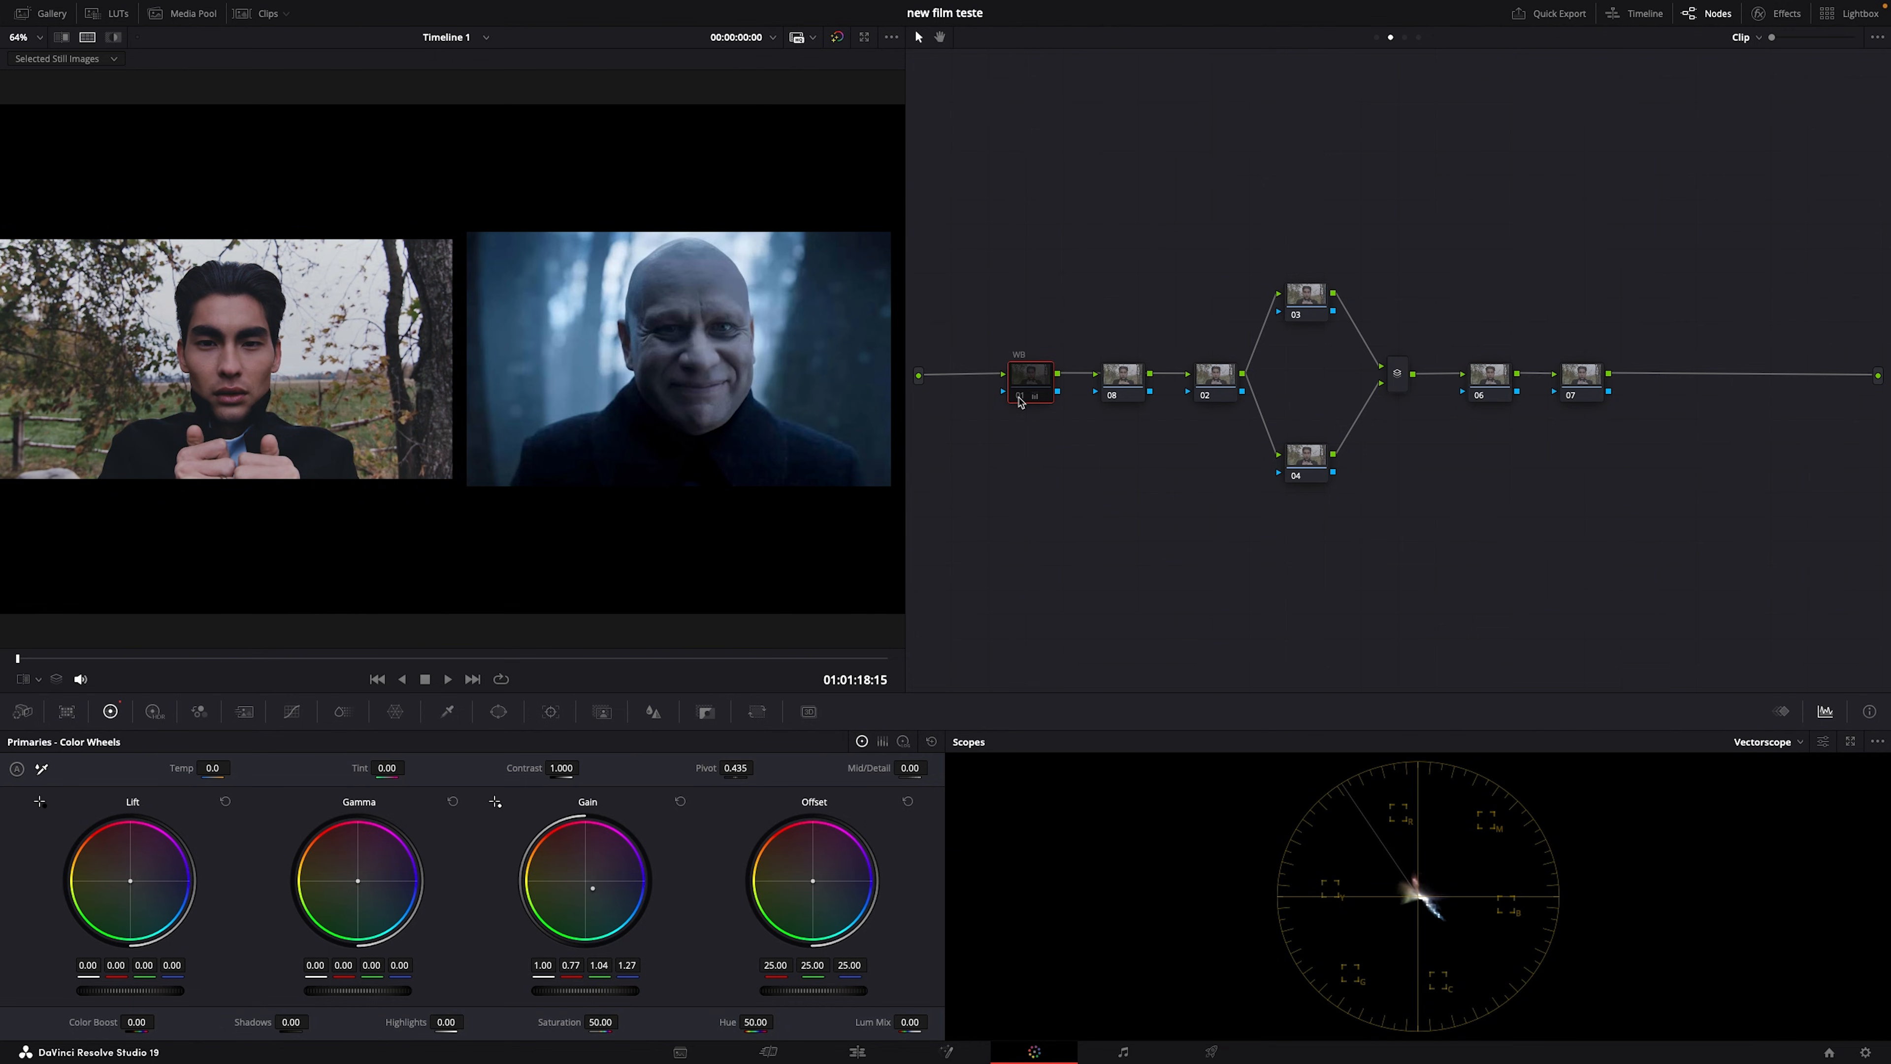
Step: Re-enable the WB node and scrub the interview clip, windowed and full screen, against the reference
left_click(1019, 399)
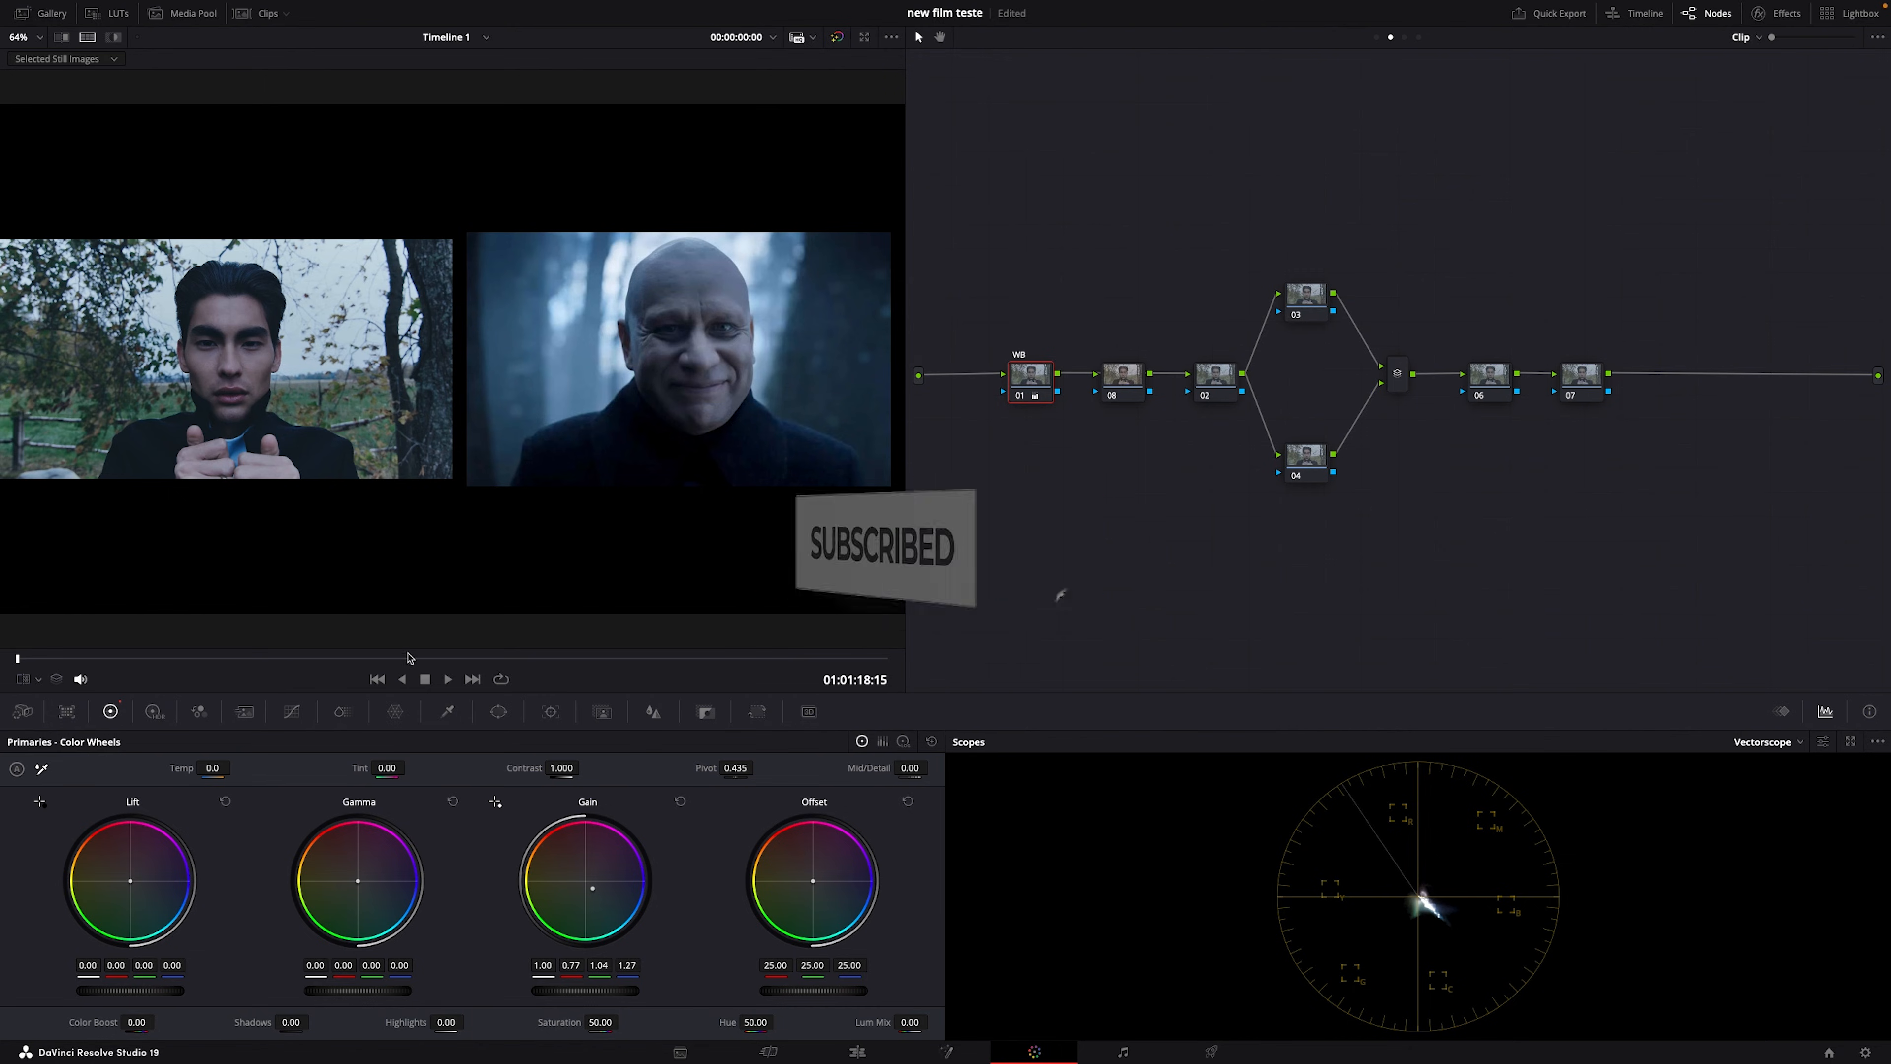
left_click_drag(519, 658, 43, 617)
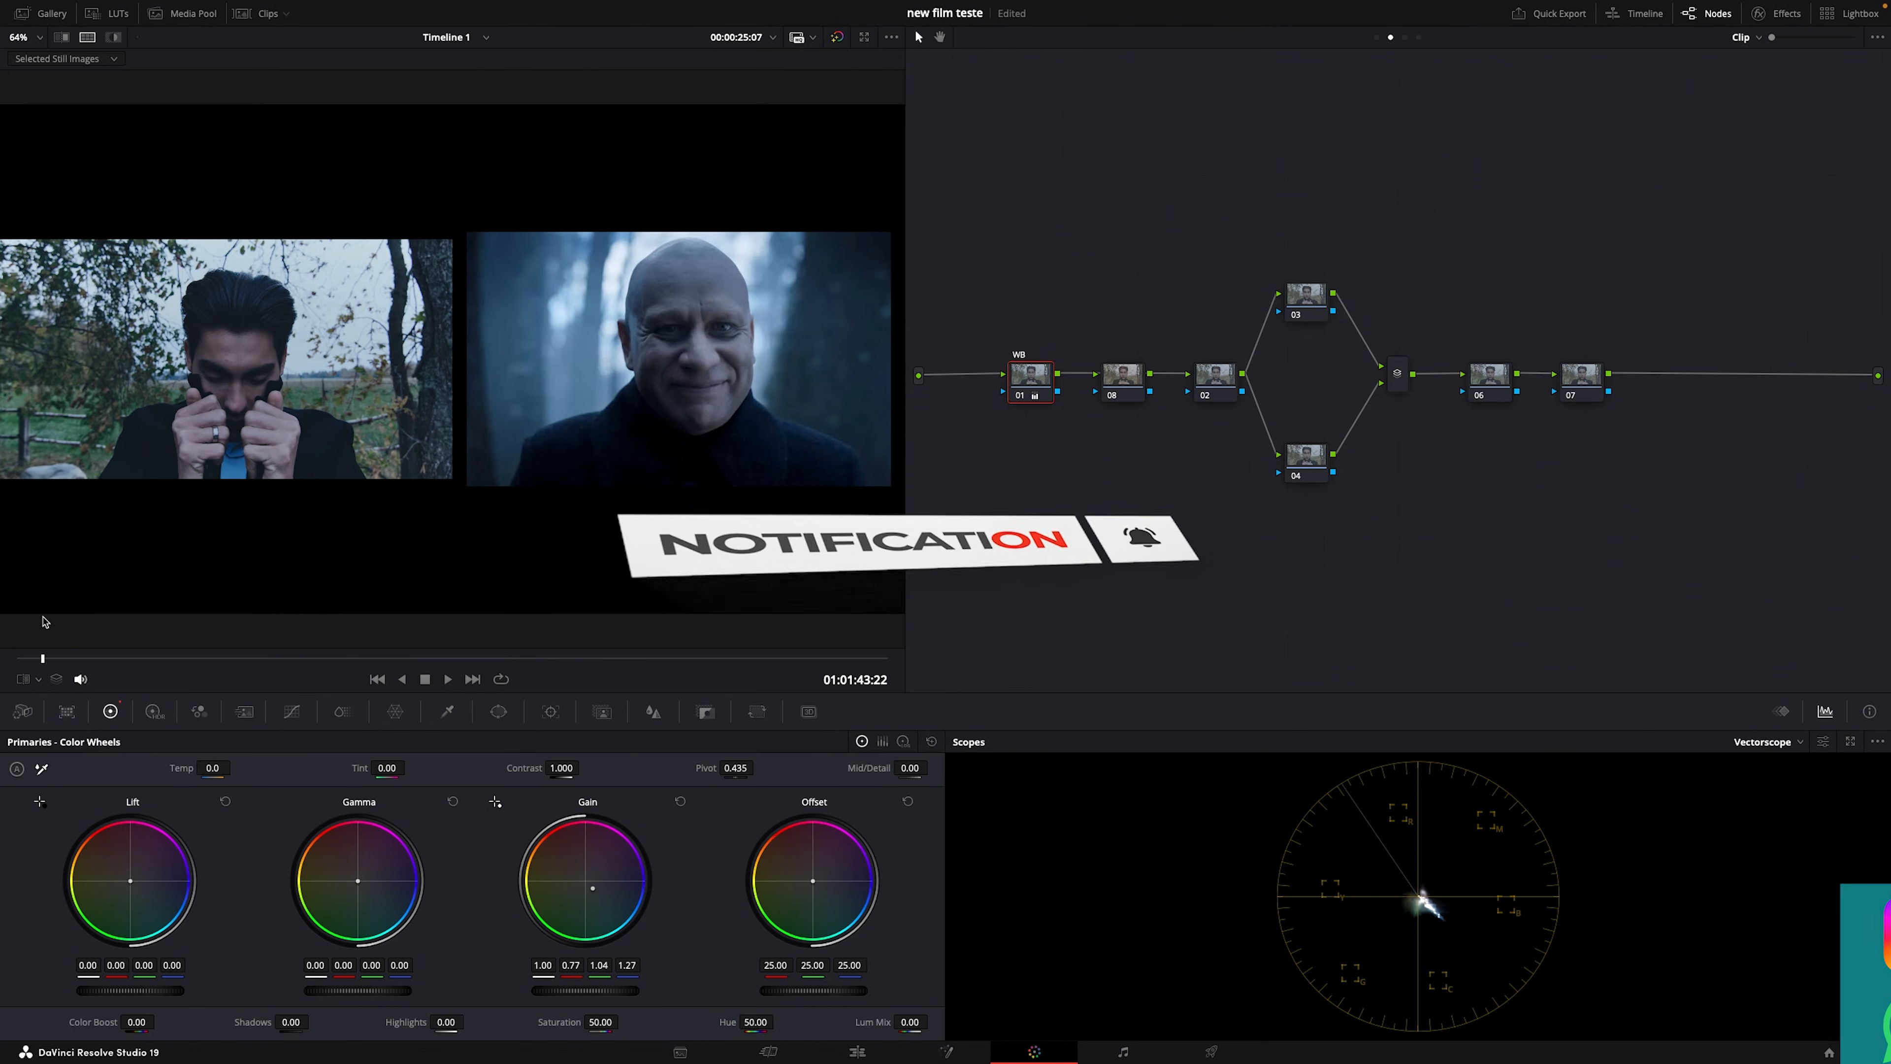
scroll(693, 461, "up", 3)
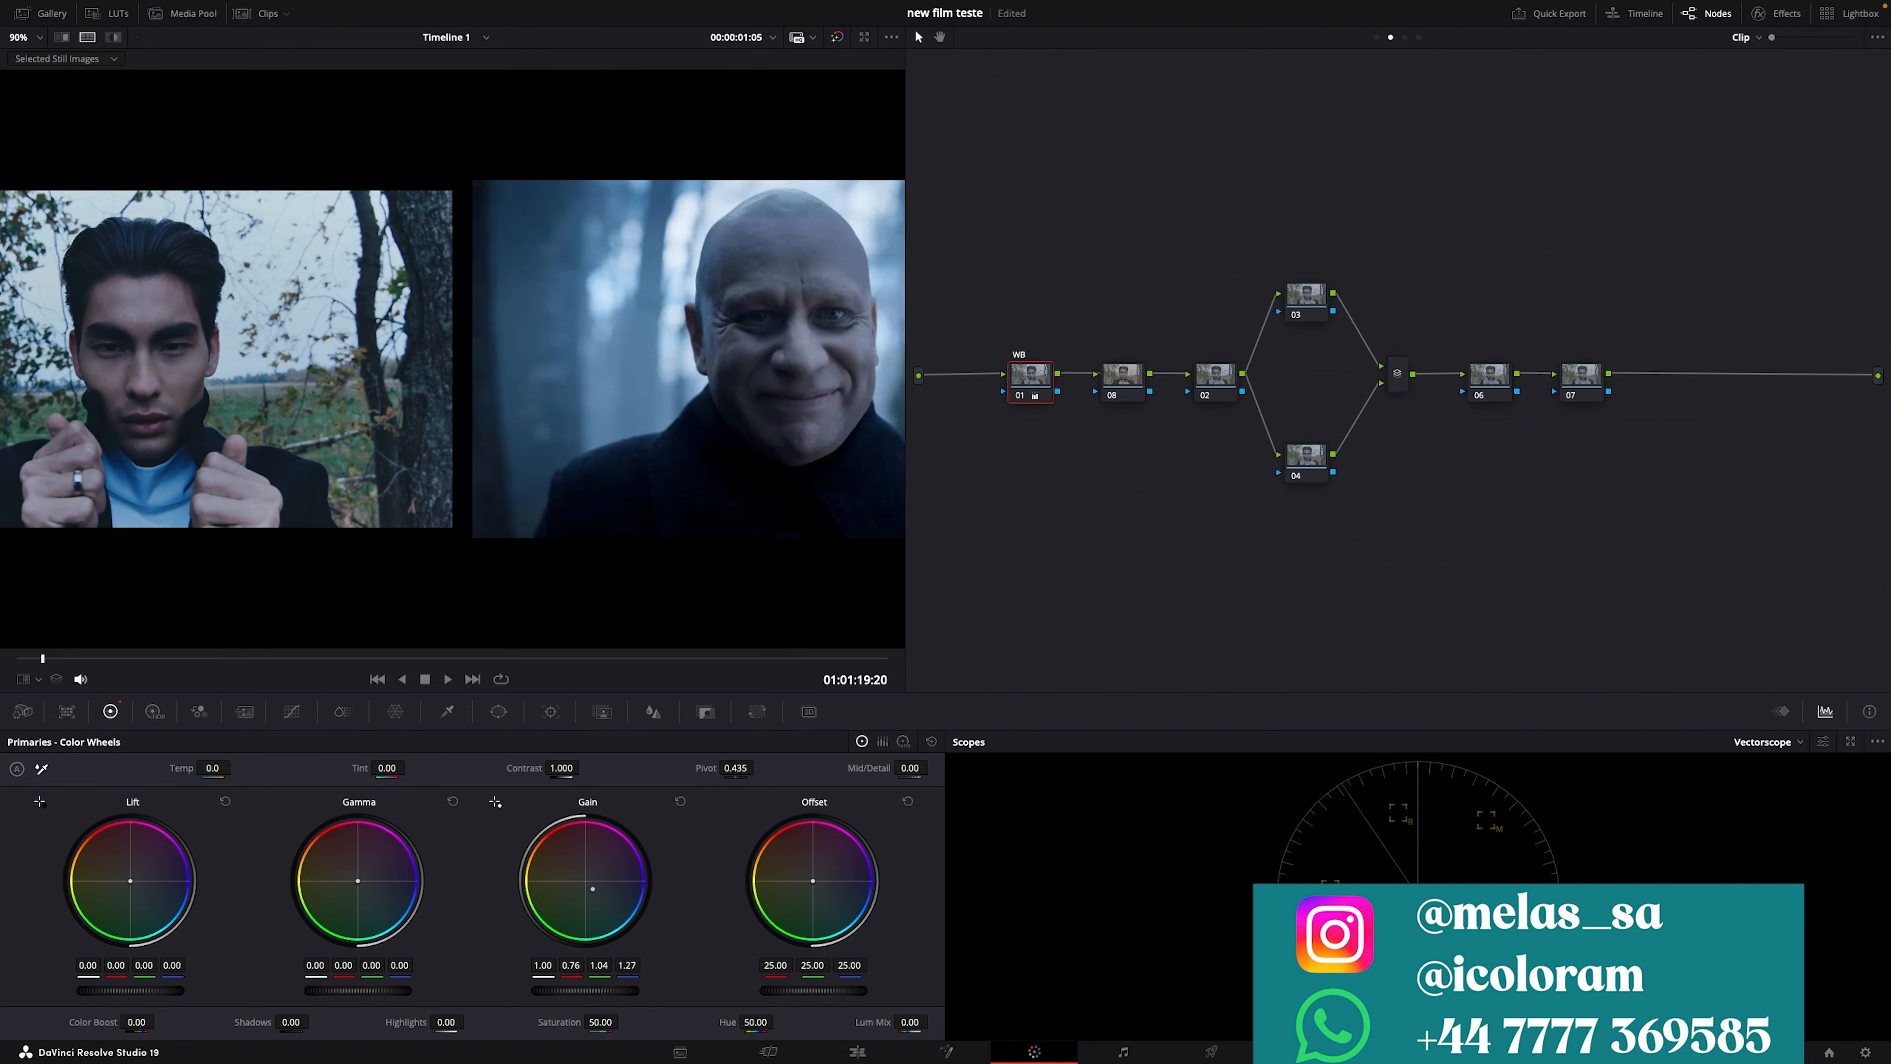
key("ctrl+f")
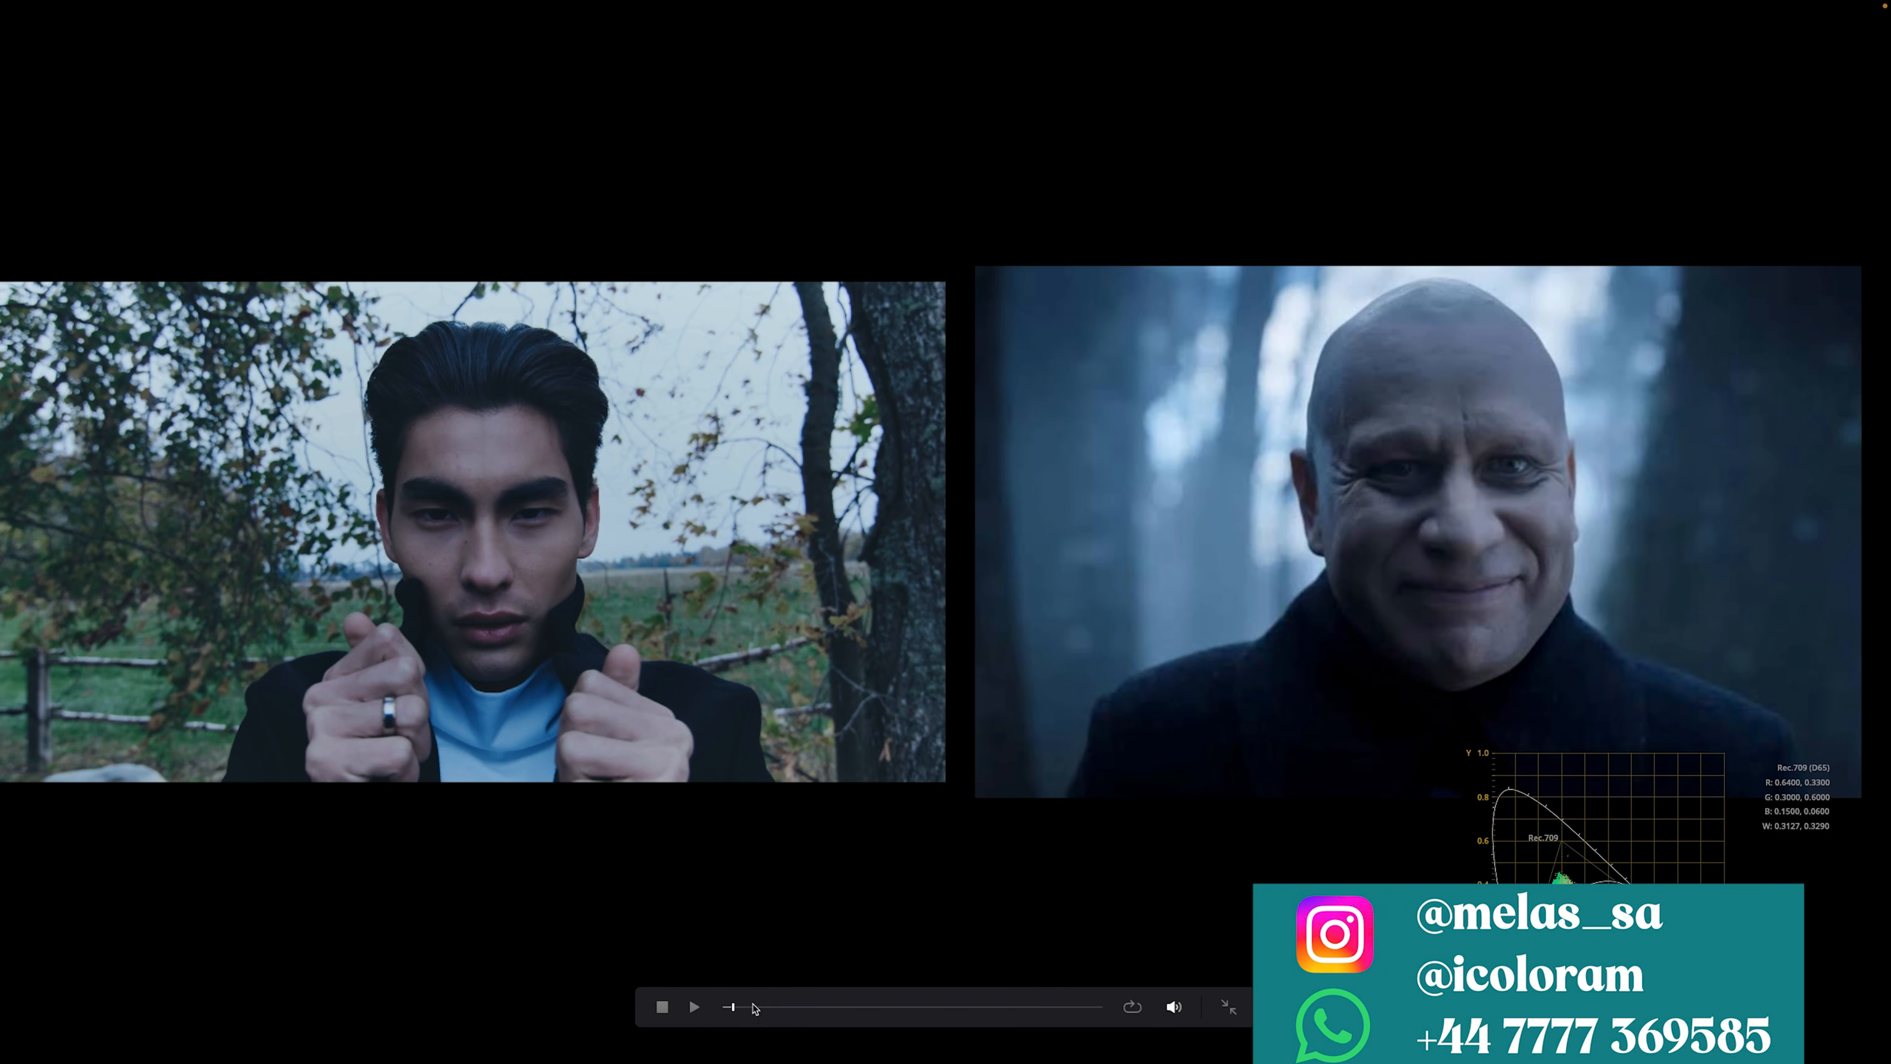
left_click(844, 1008)
left_click_drag(844, 1016, 438, 972)
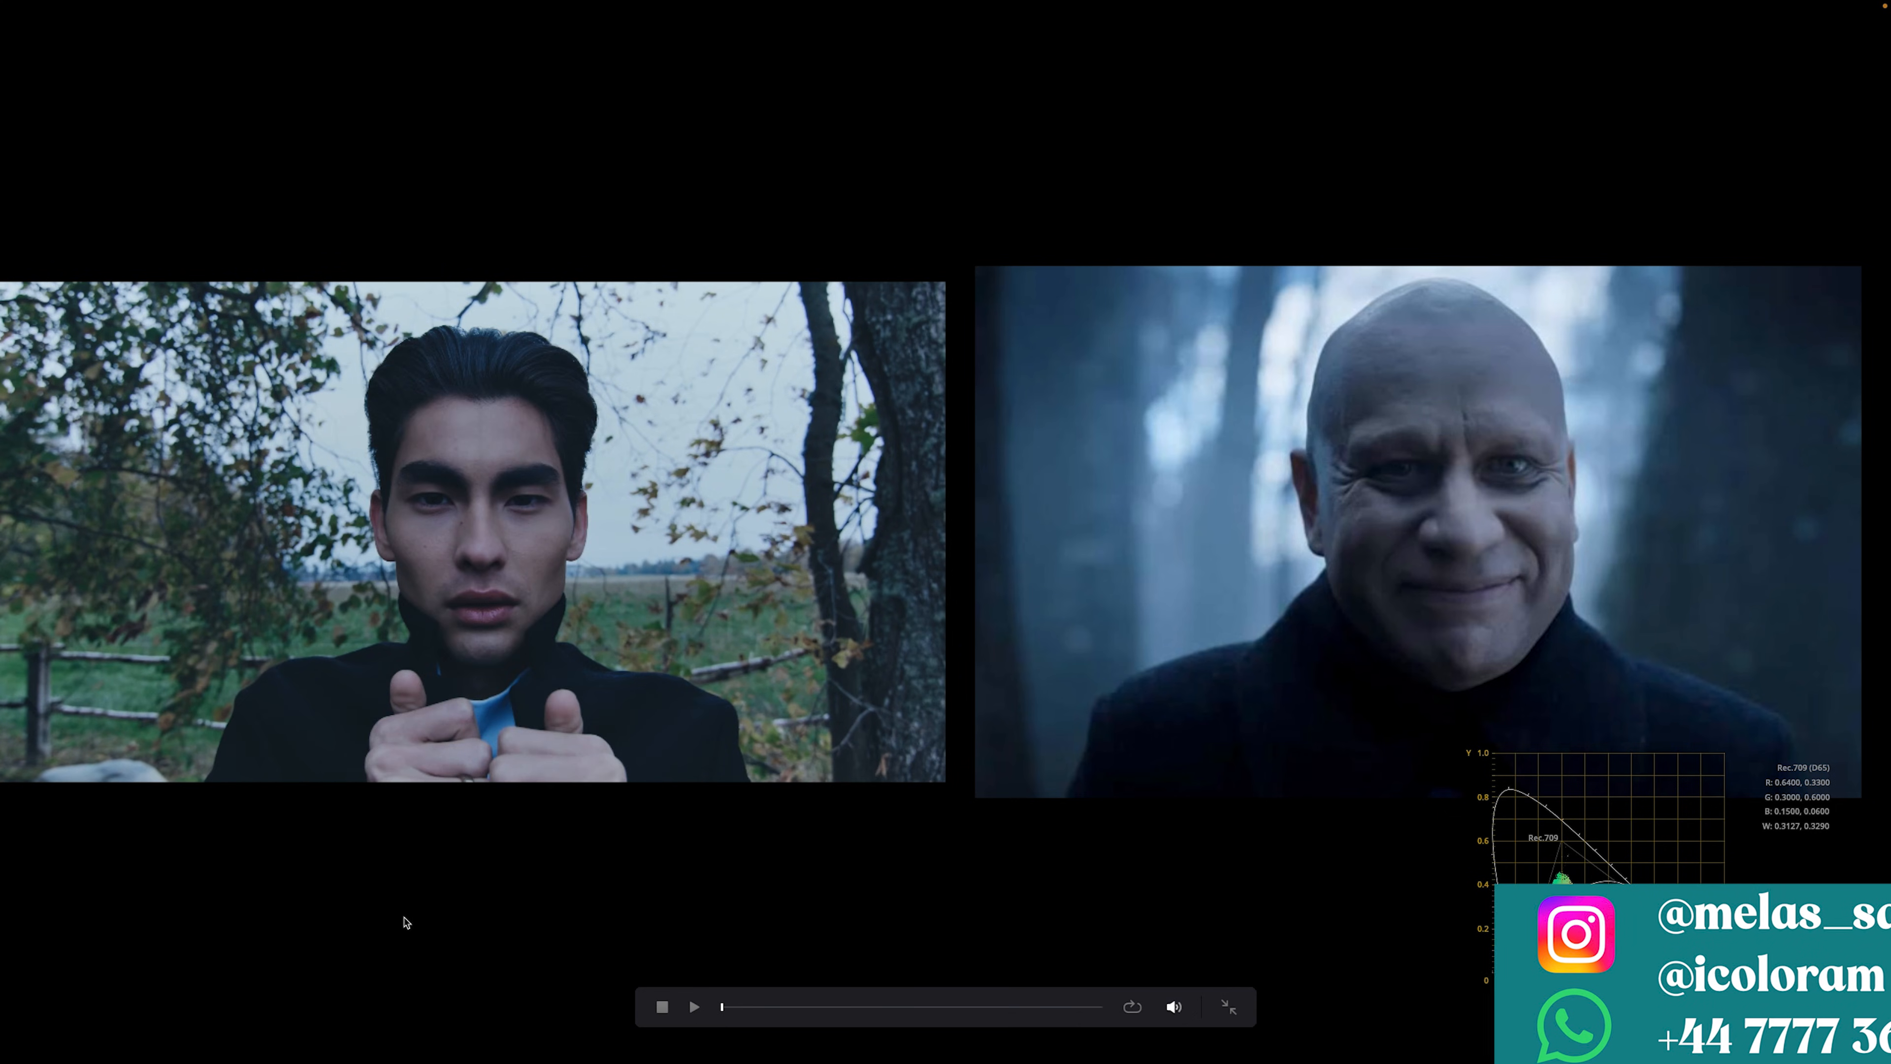
key("Escape")
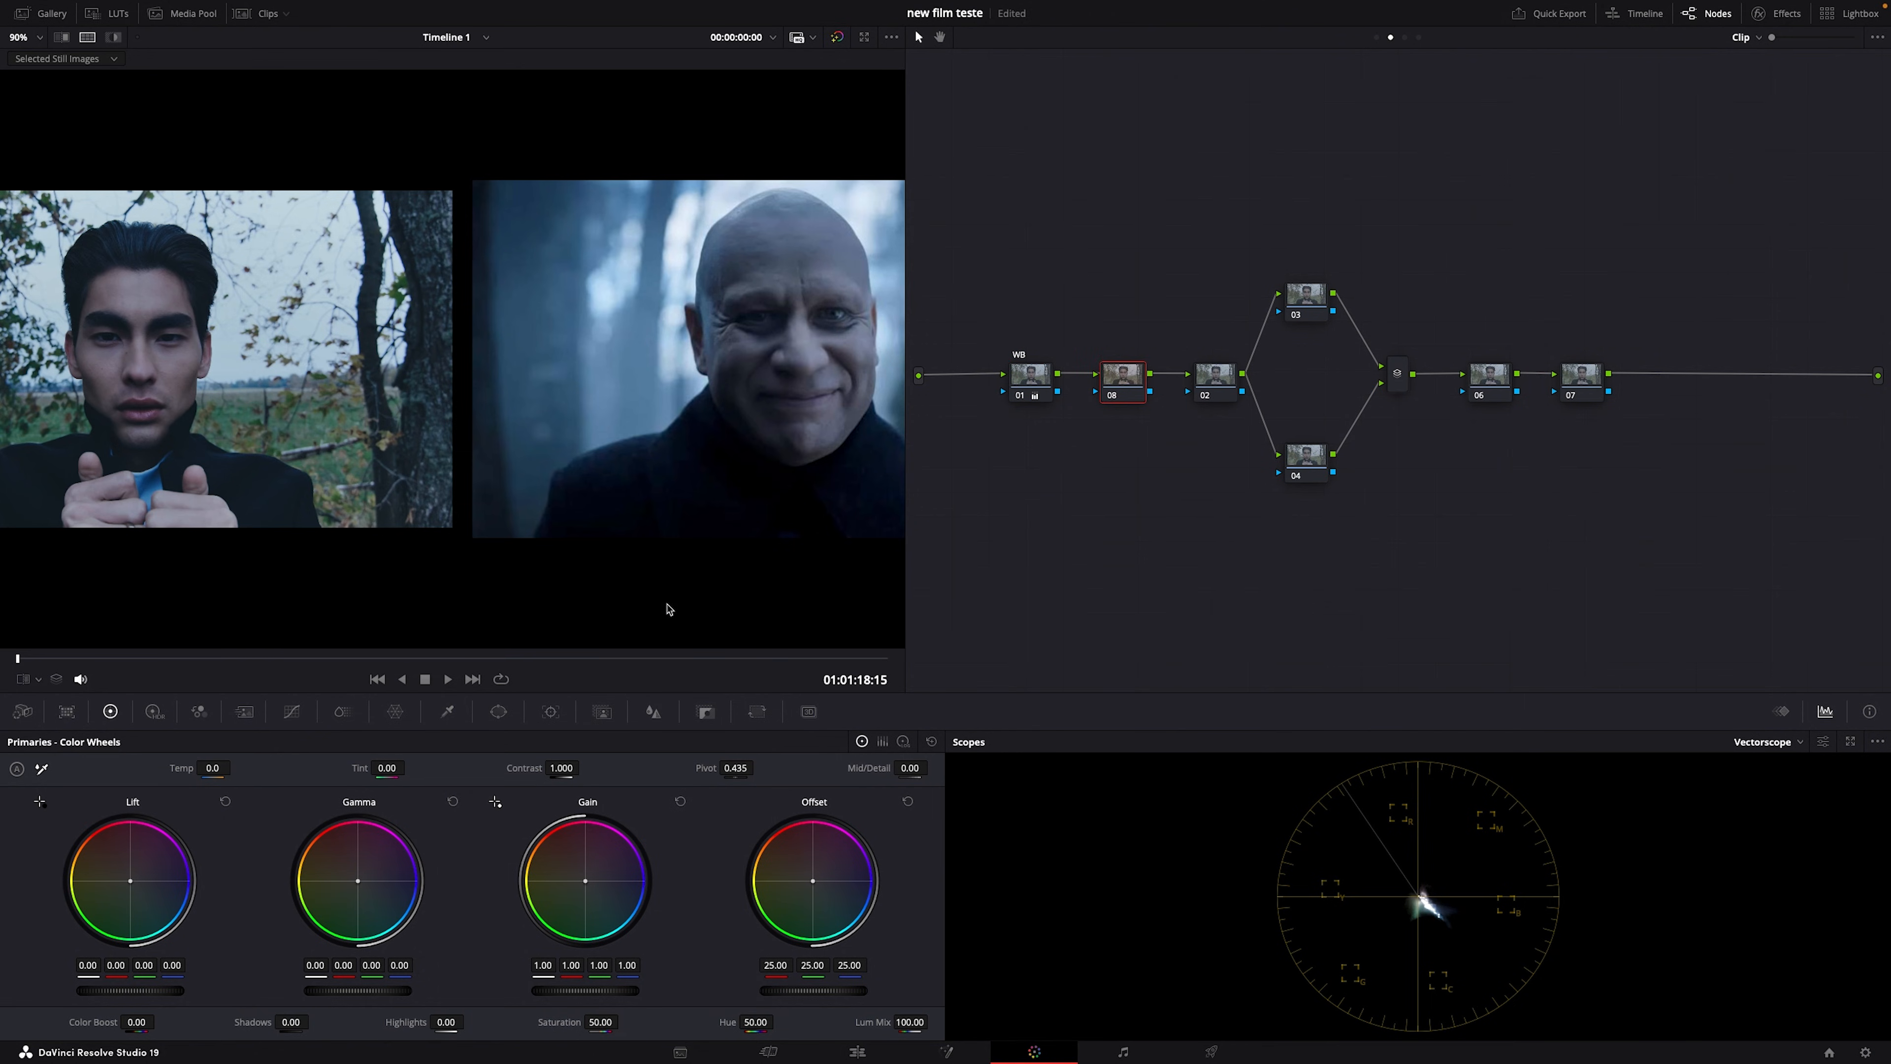
Step: Switch the scopes to the RGB Parade
left_click(1770, 742)
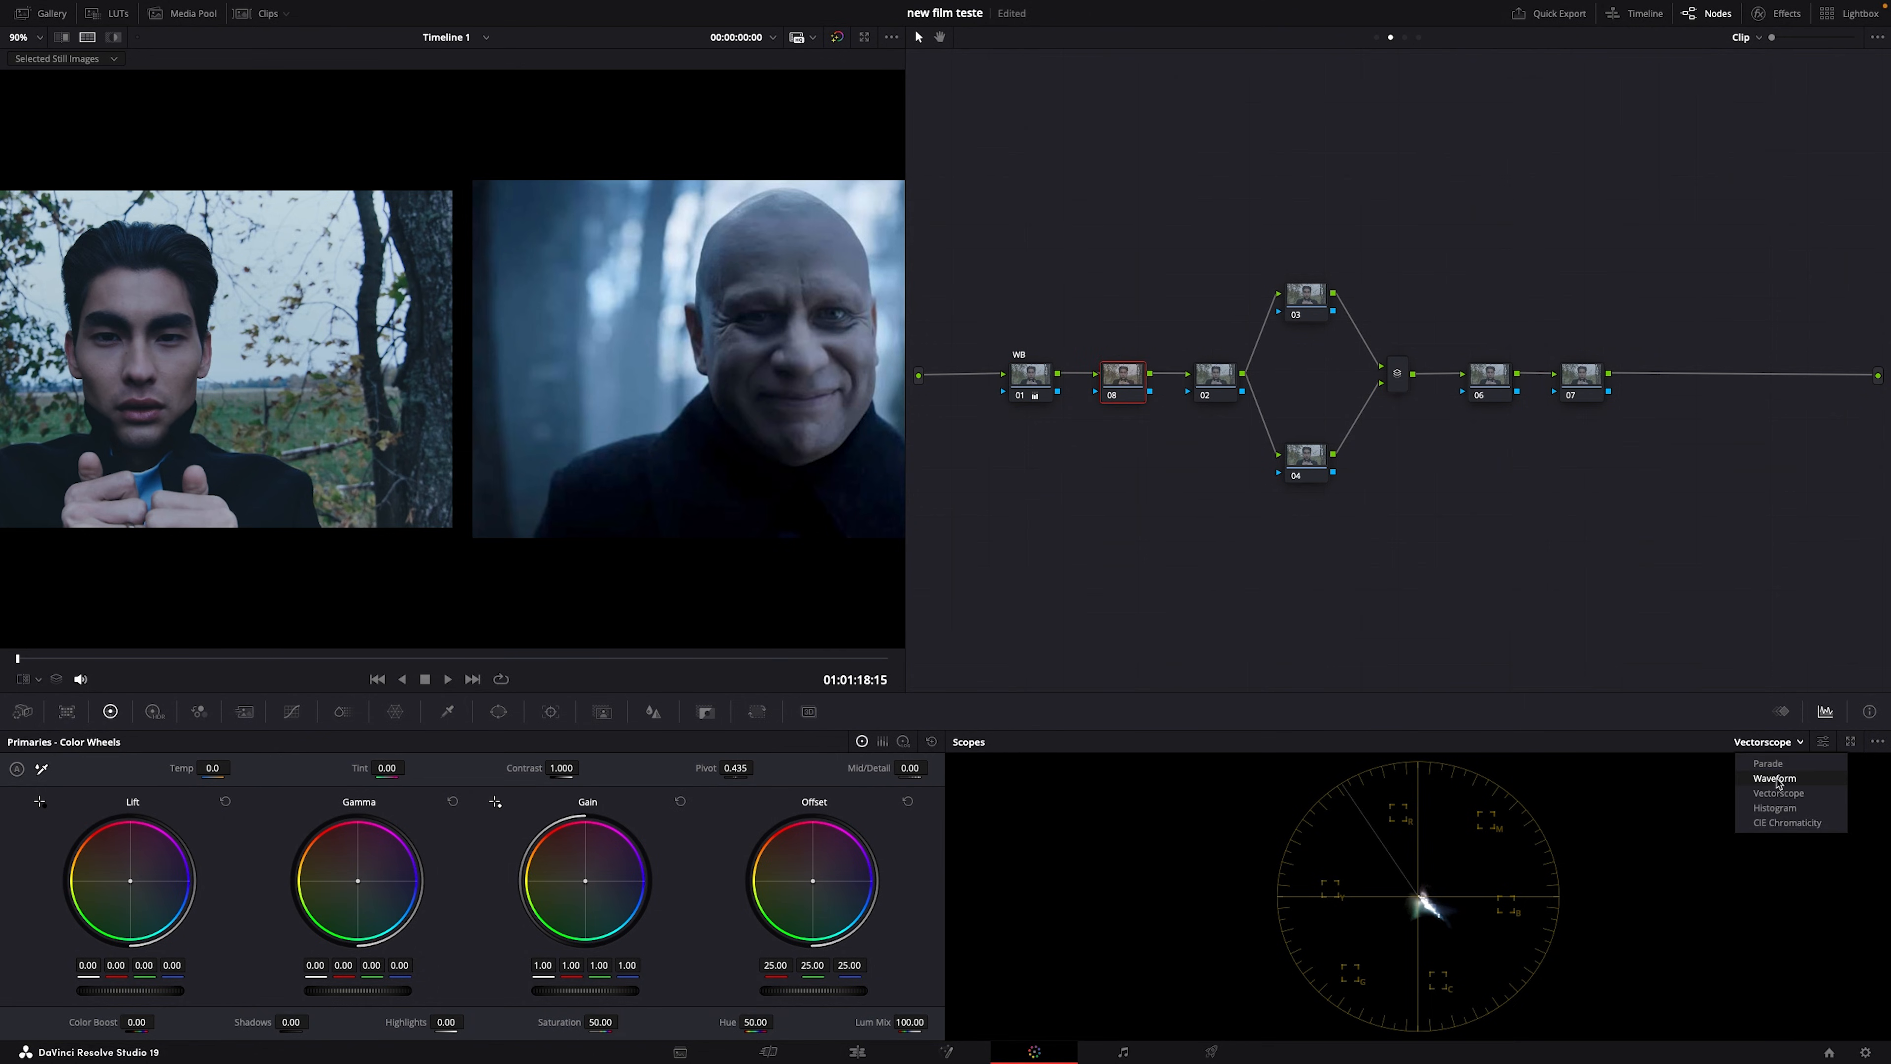
left_click(1768, 763)
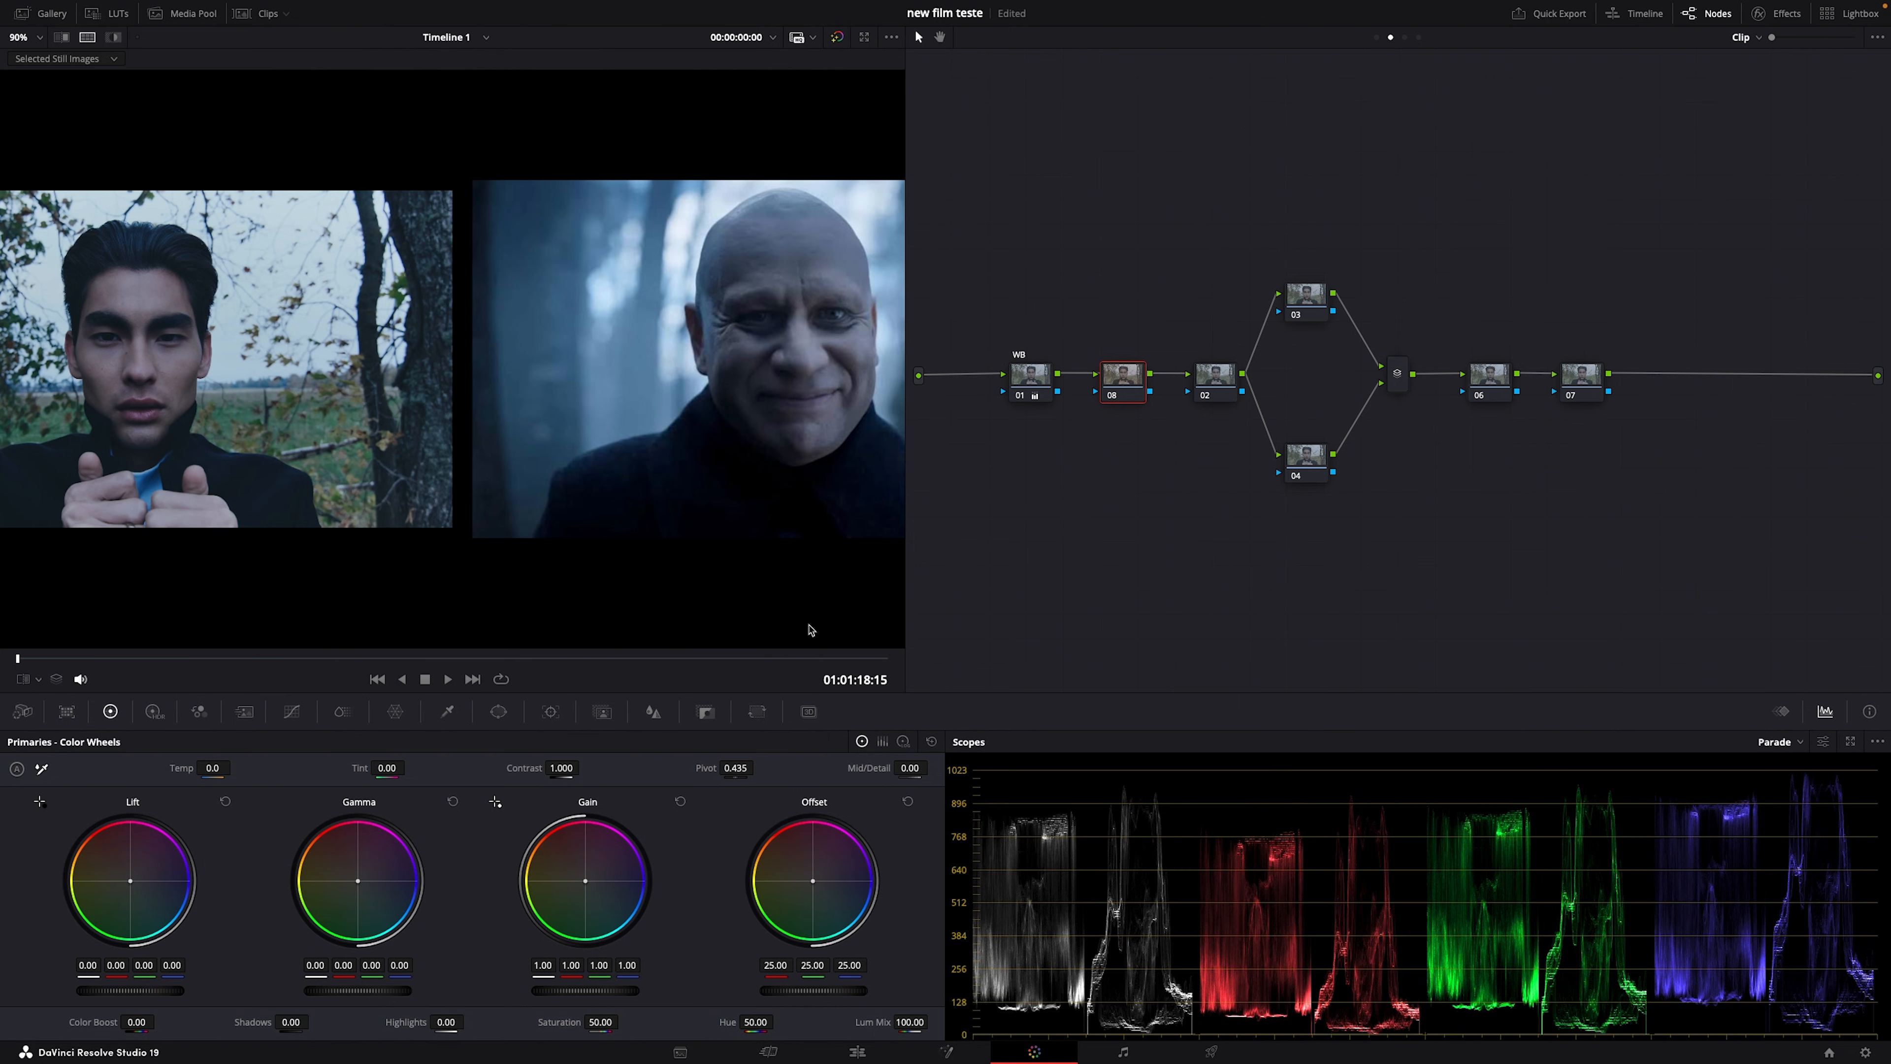
scroll(729, 475, "down", 2)
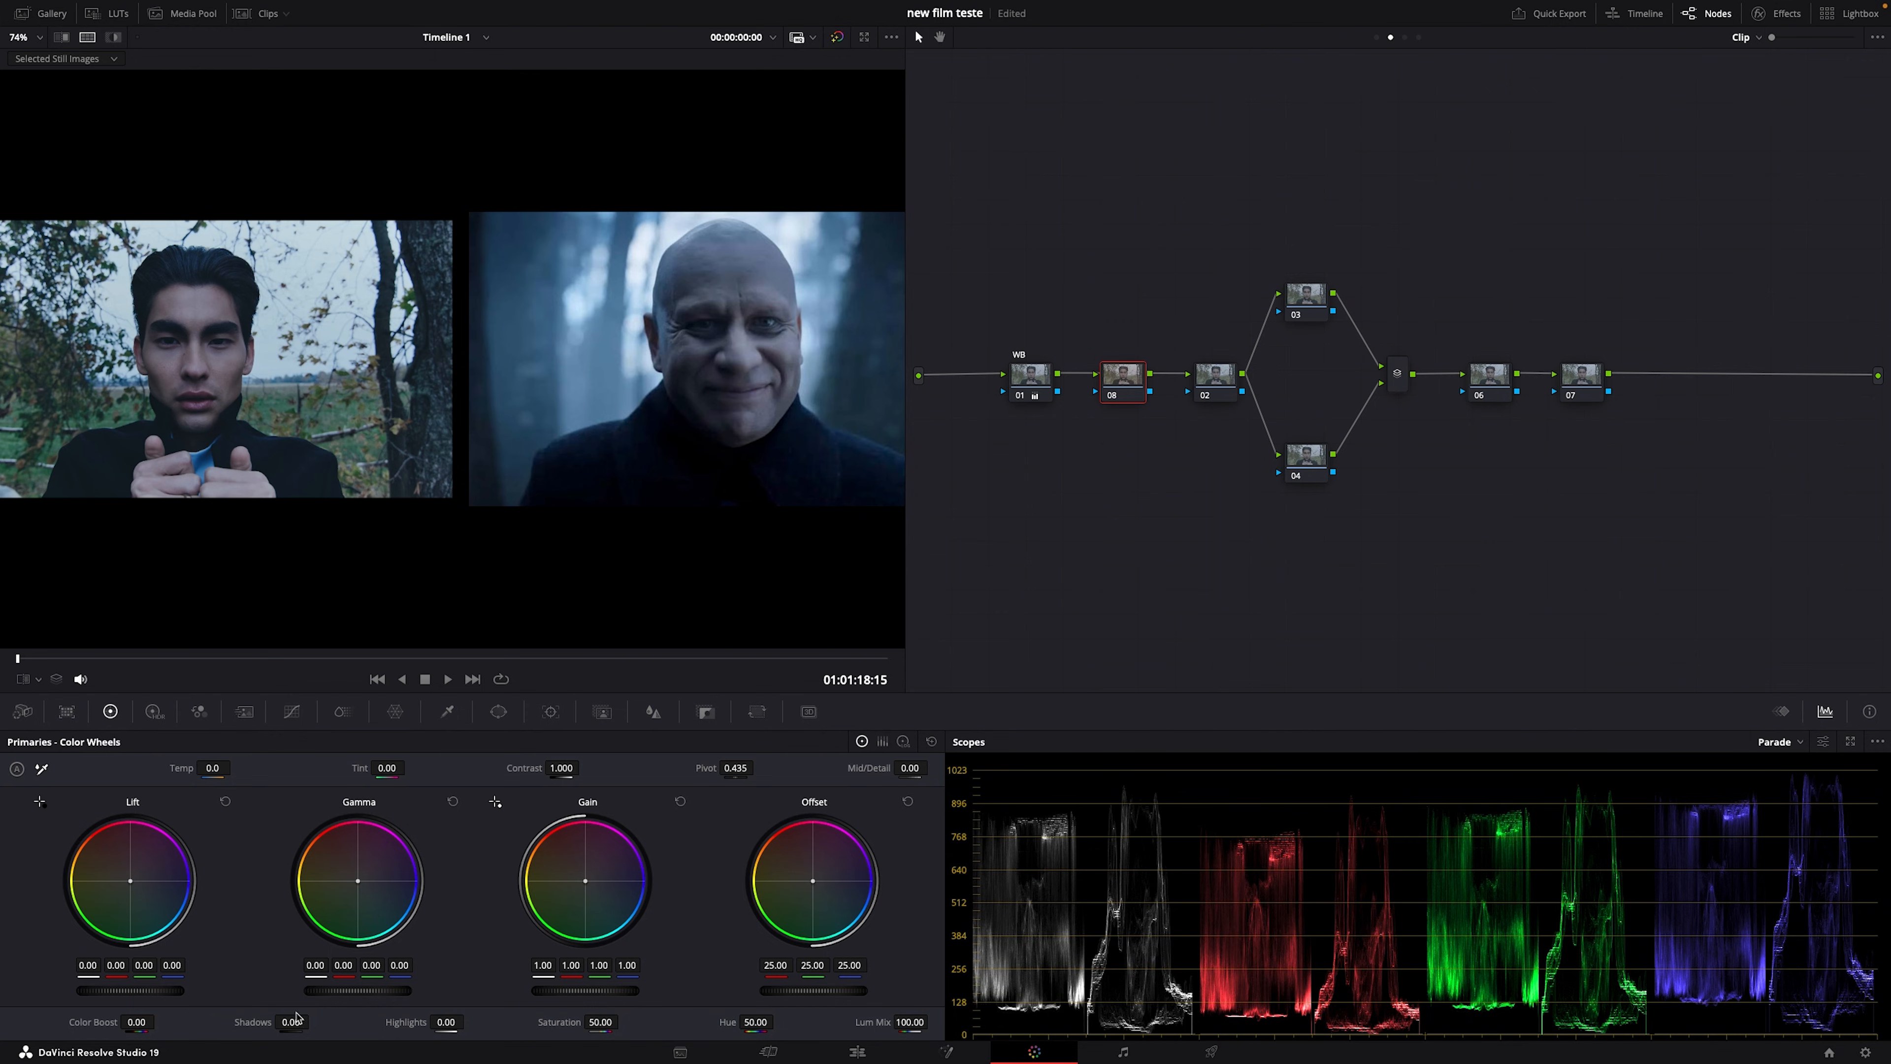
Step: Shape a trial S-curve in node 08's custom curves, then reset node 08's grade
left_click(291, 712)
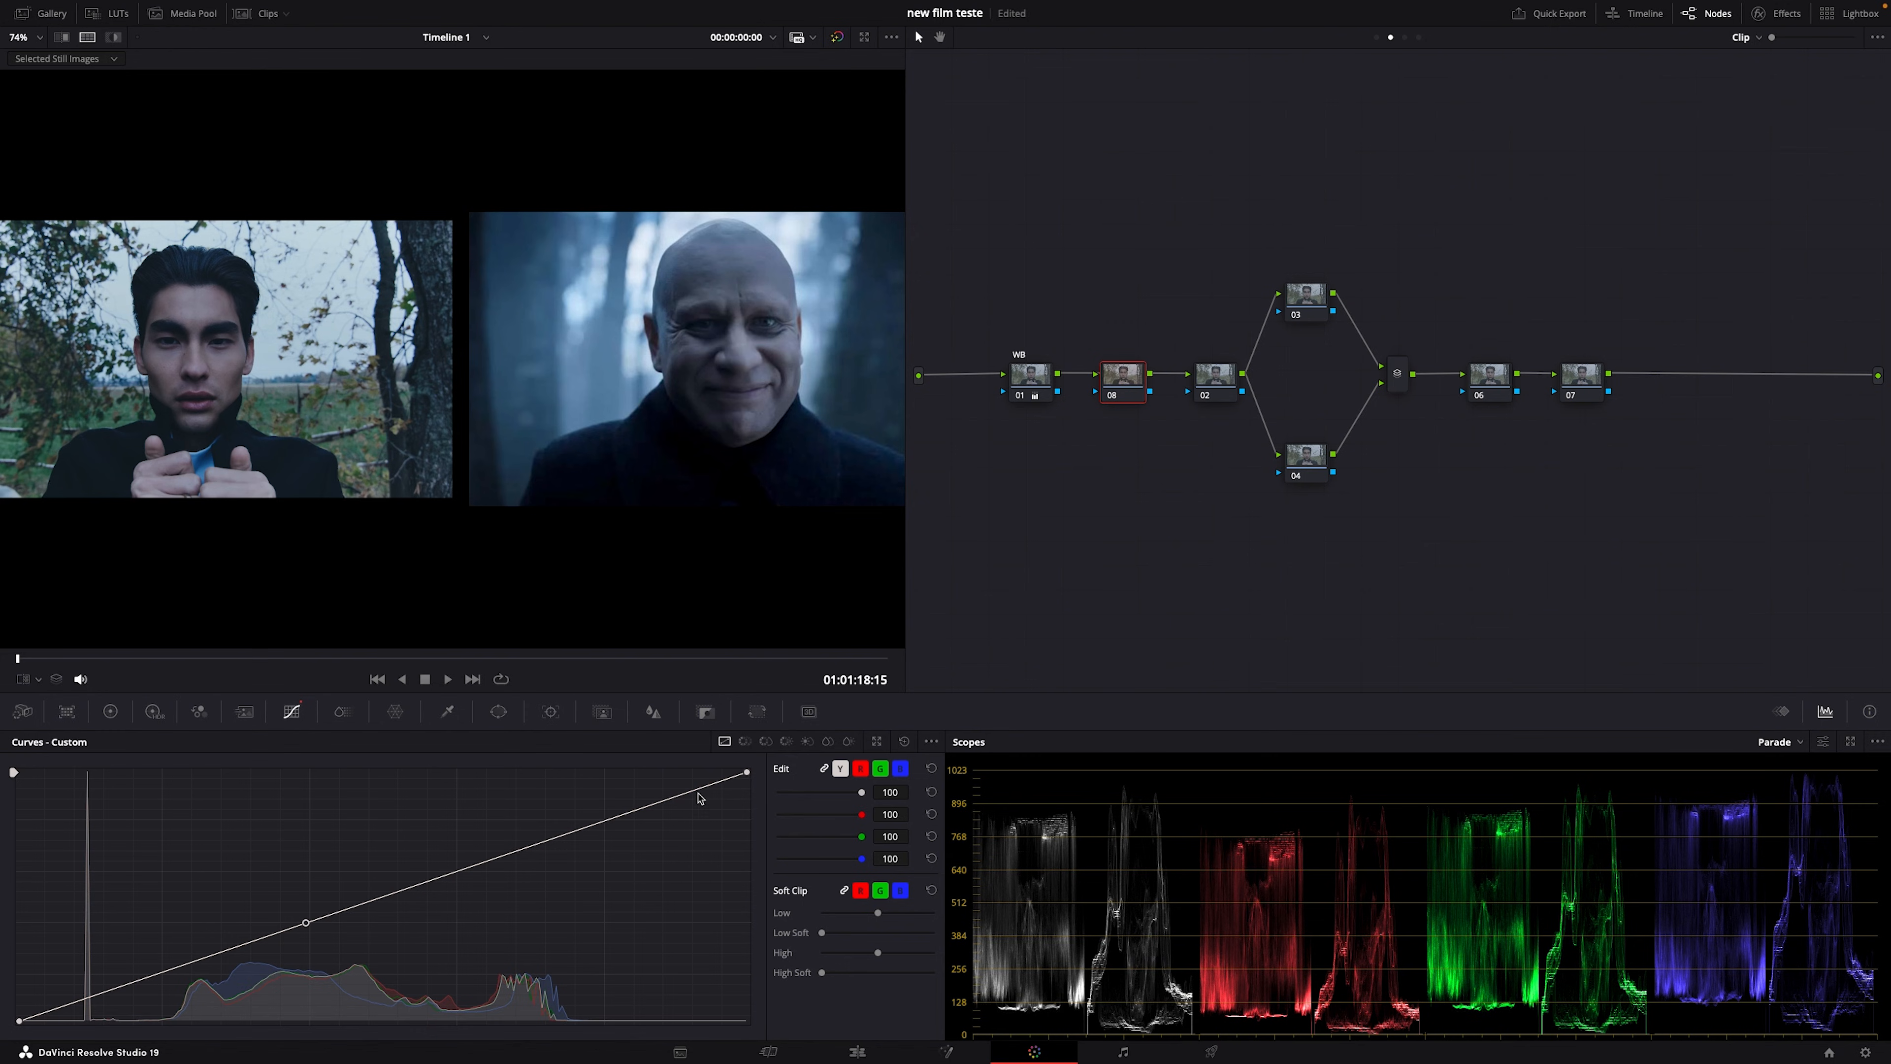
left_click_drag(747, 775, 748, 816)
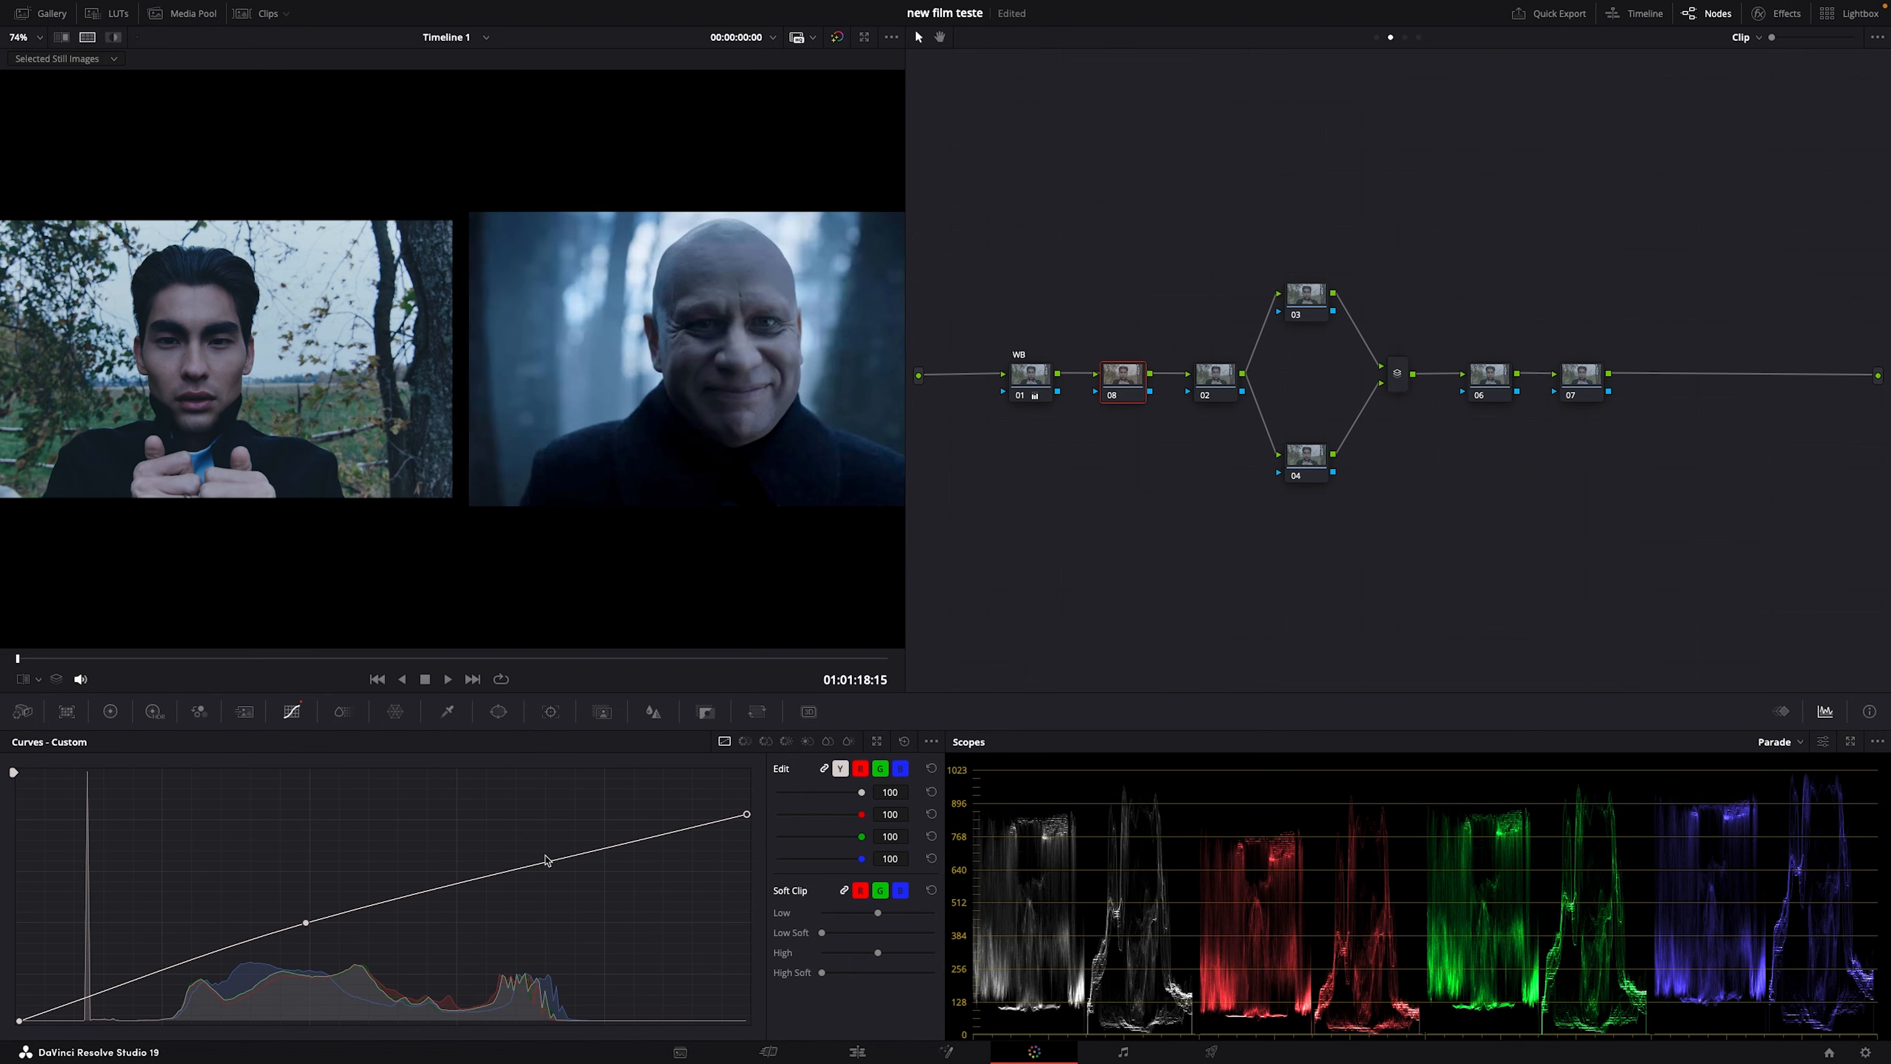
left_click_drag(550, 861, 560, 833)
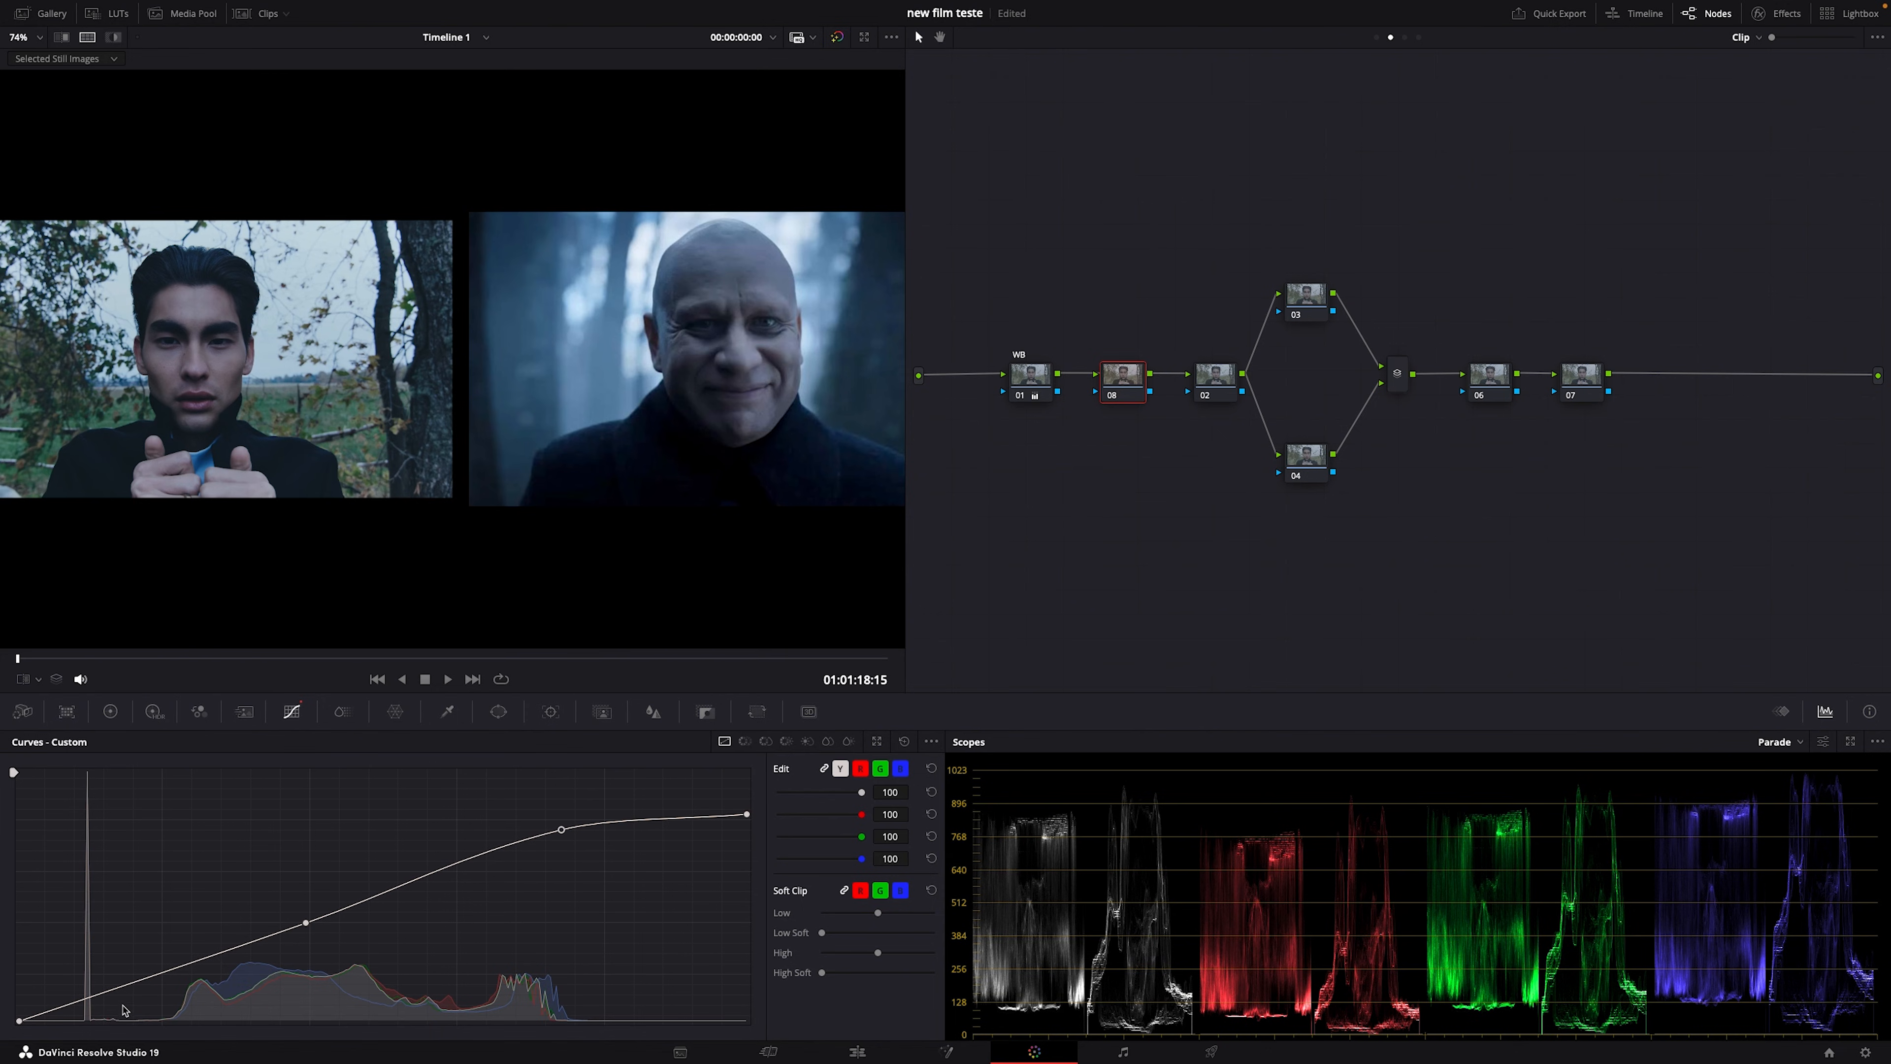
left_click_drag(122, 998, 129, 1019)
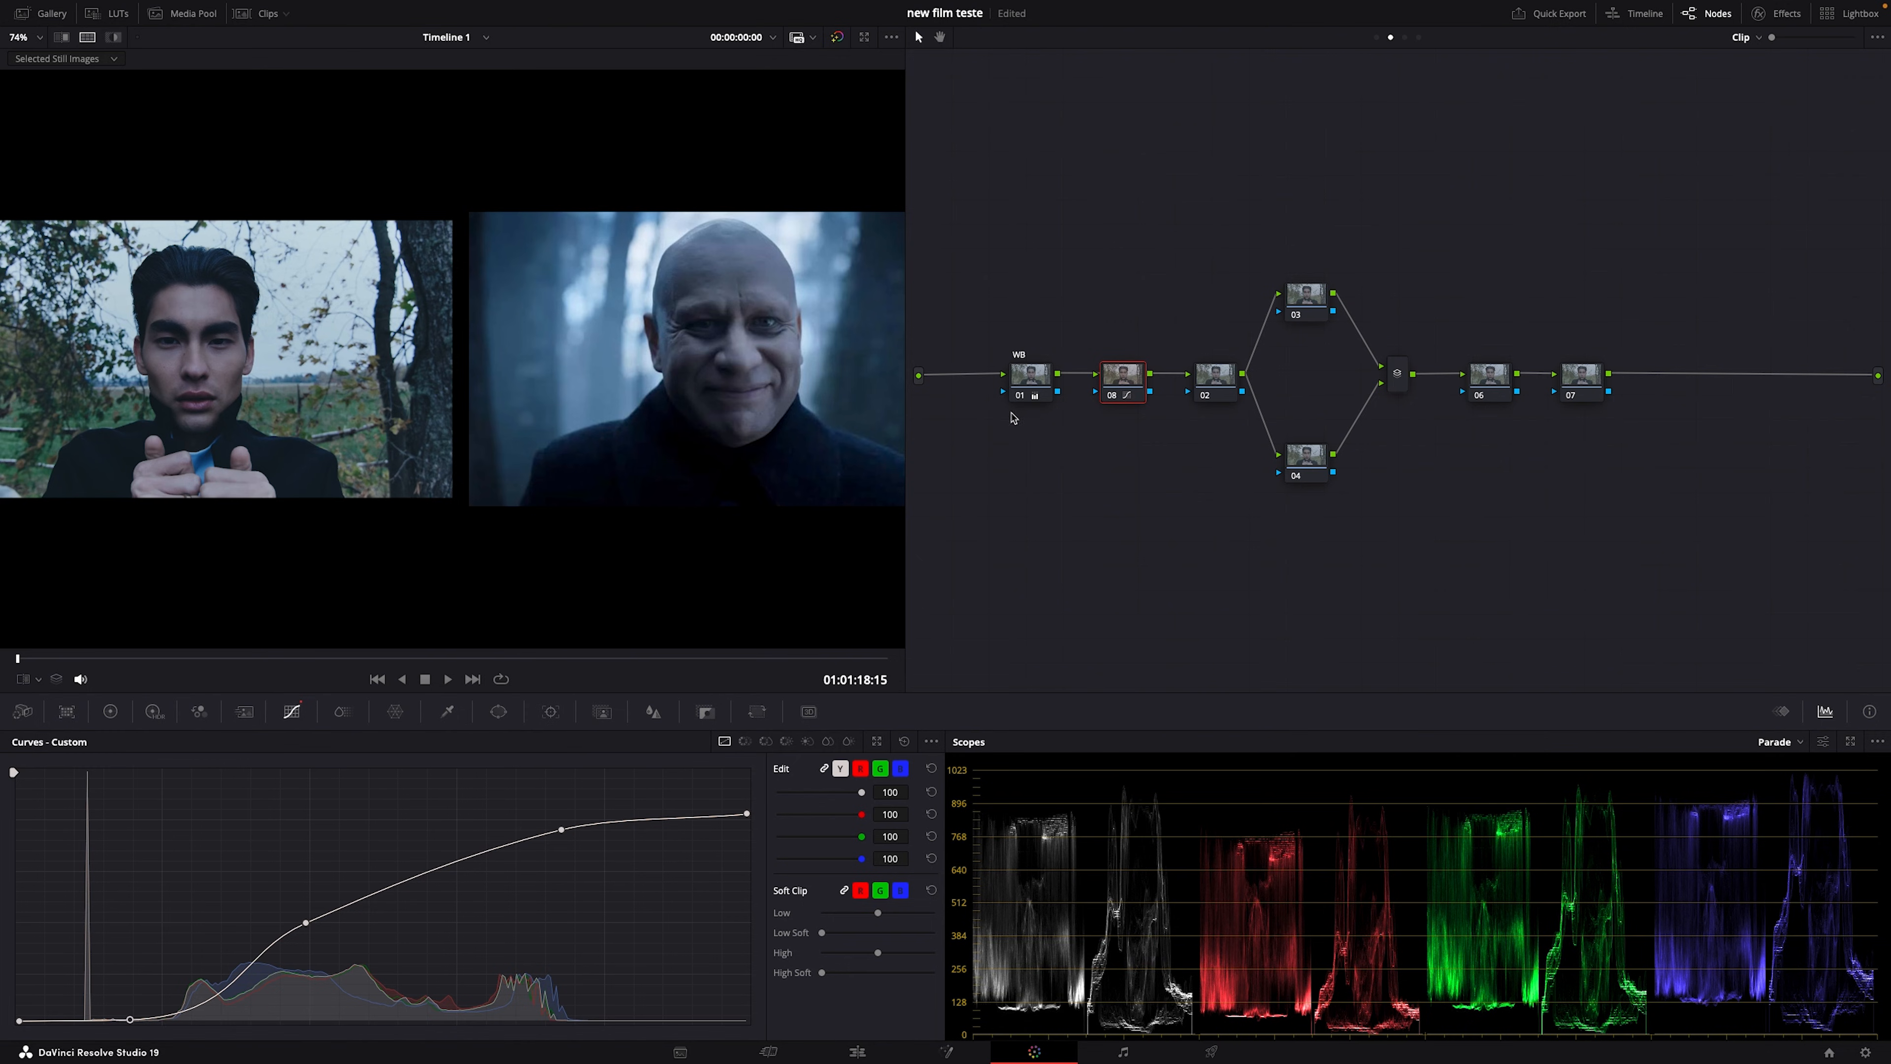
right_click(1125, 396)
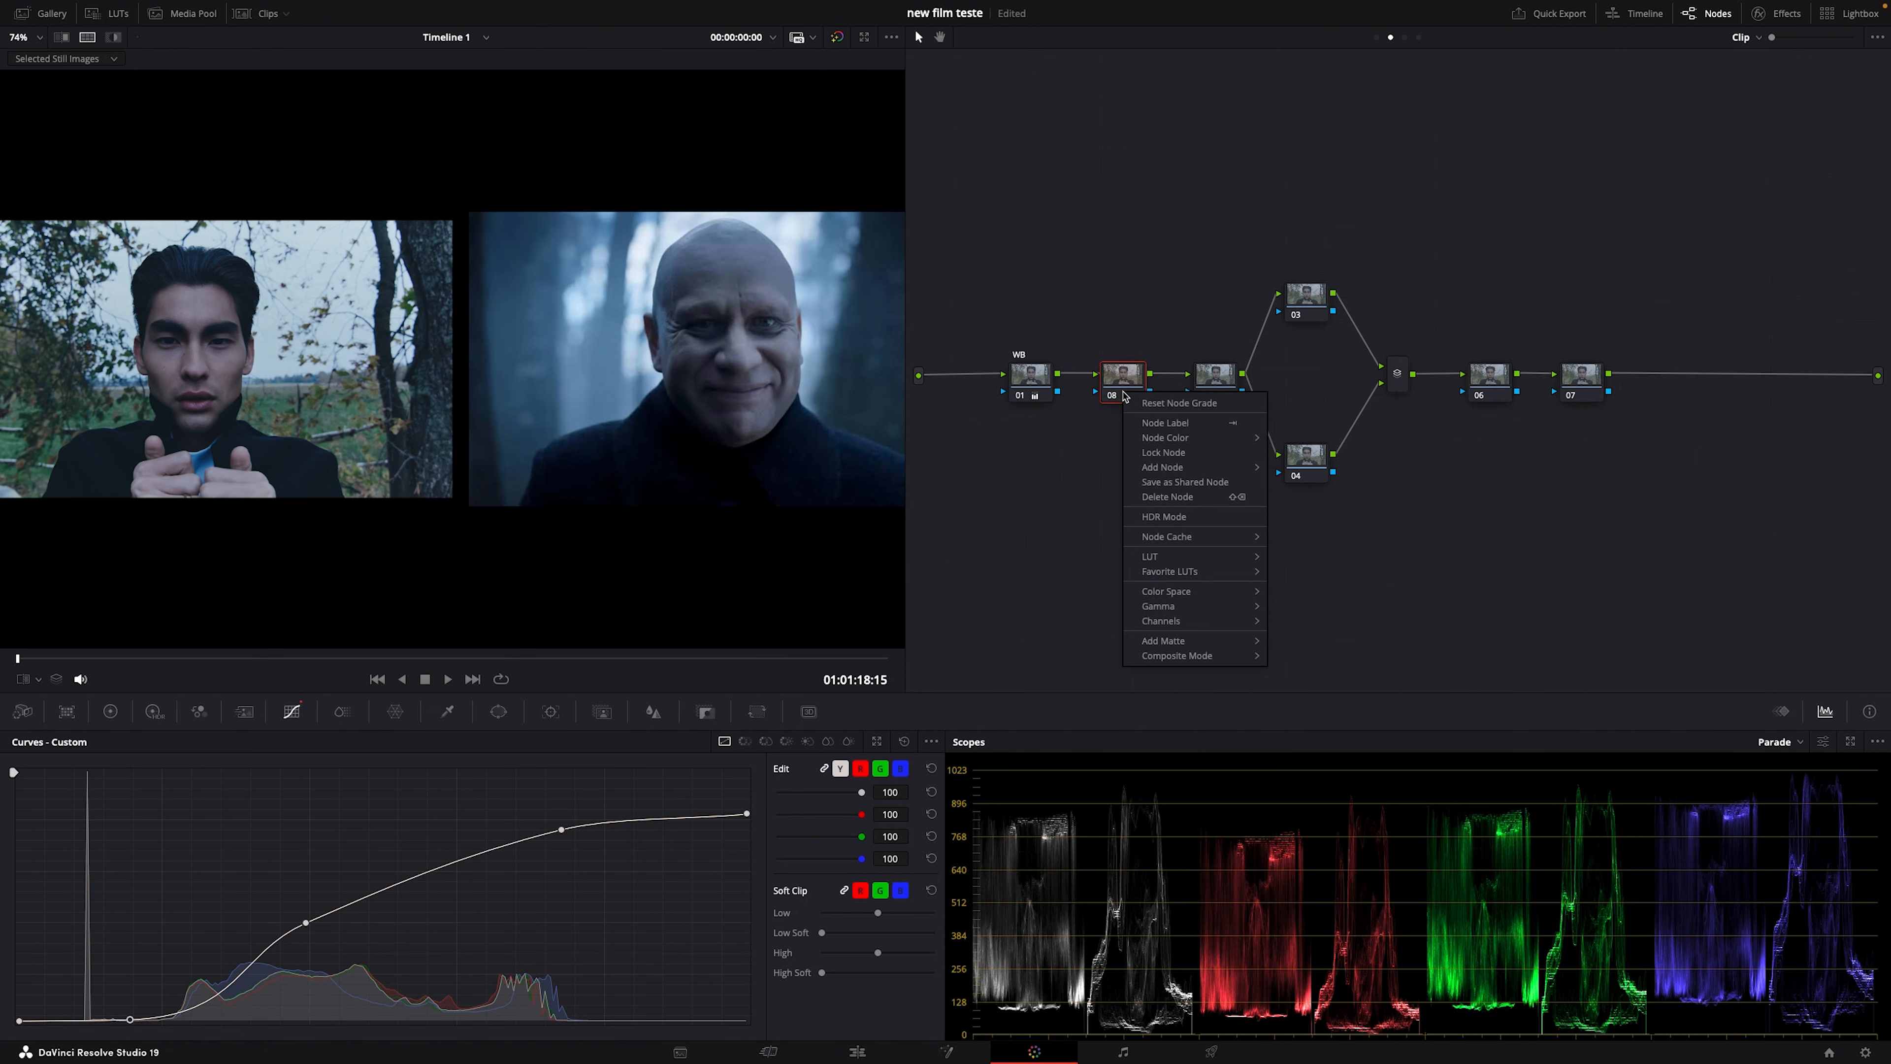
left_click(1132, 402)
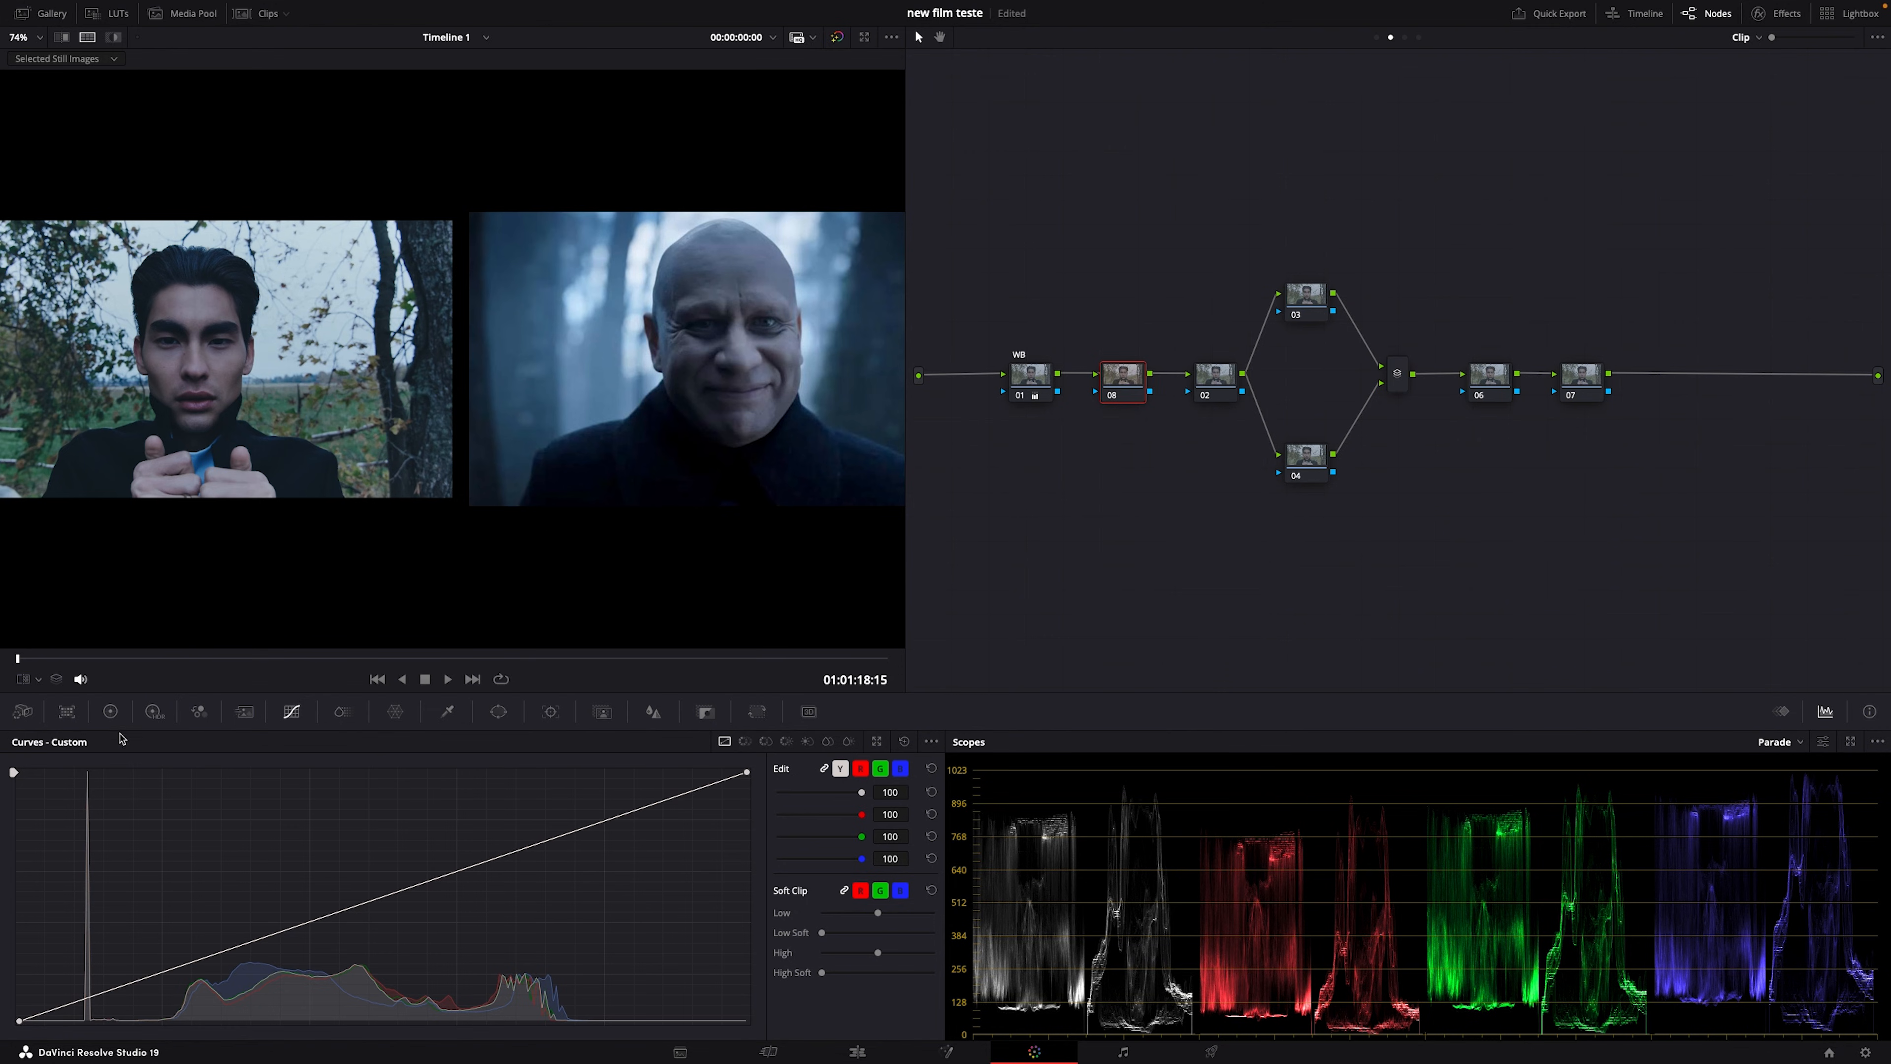
Step: Return to the primary wheels, turn off split screen, and toggle nodes 08 and 01 to compare
left_click(110, 712)
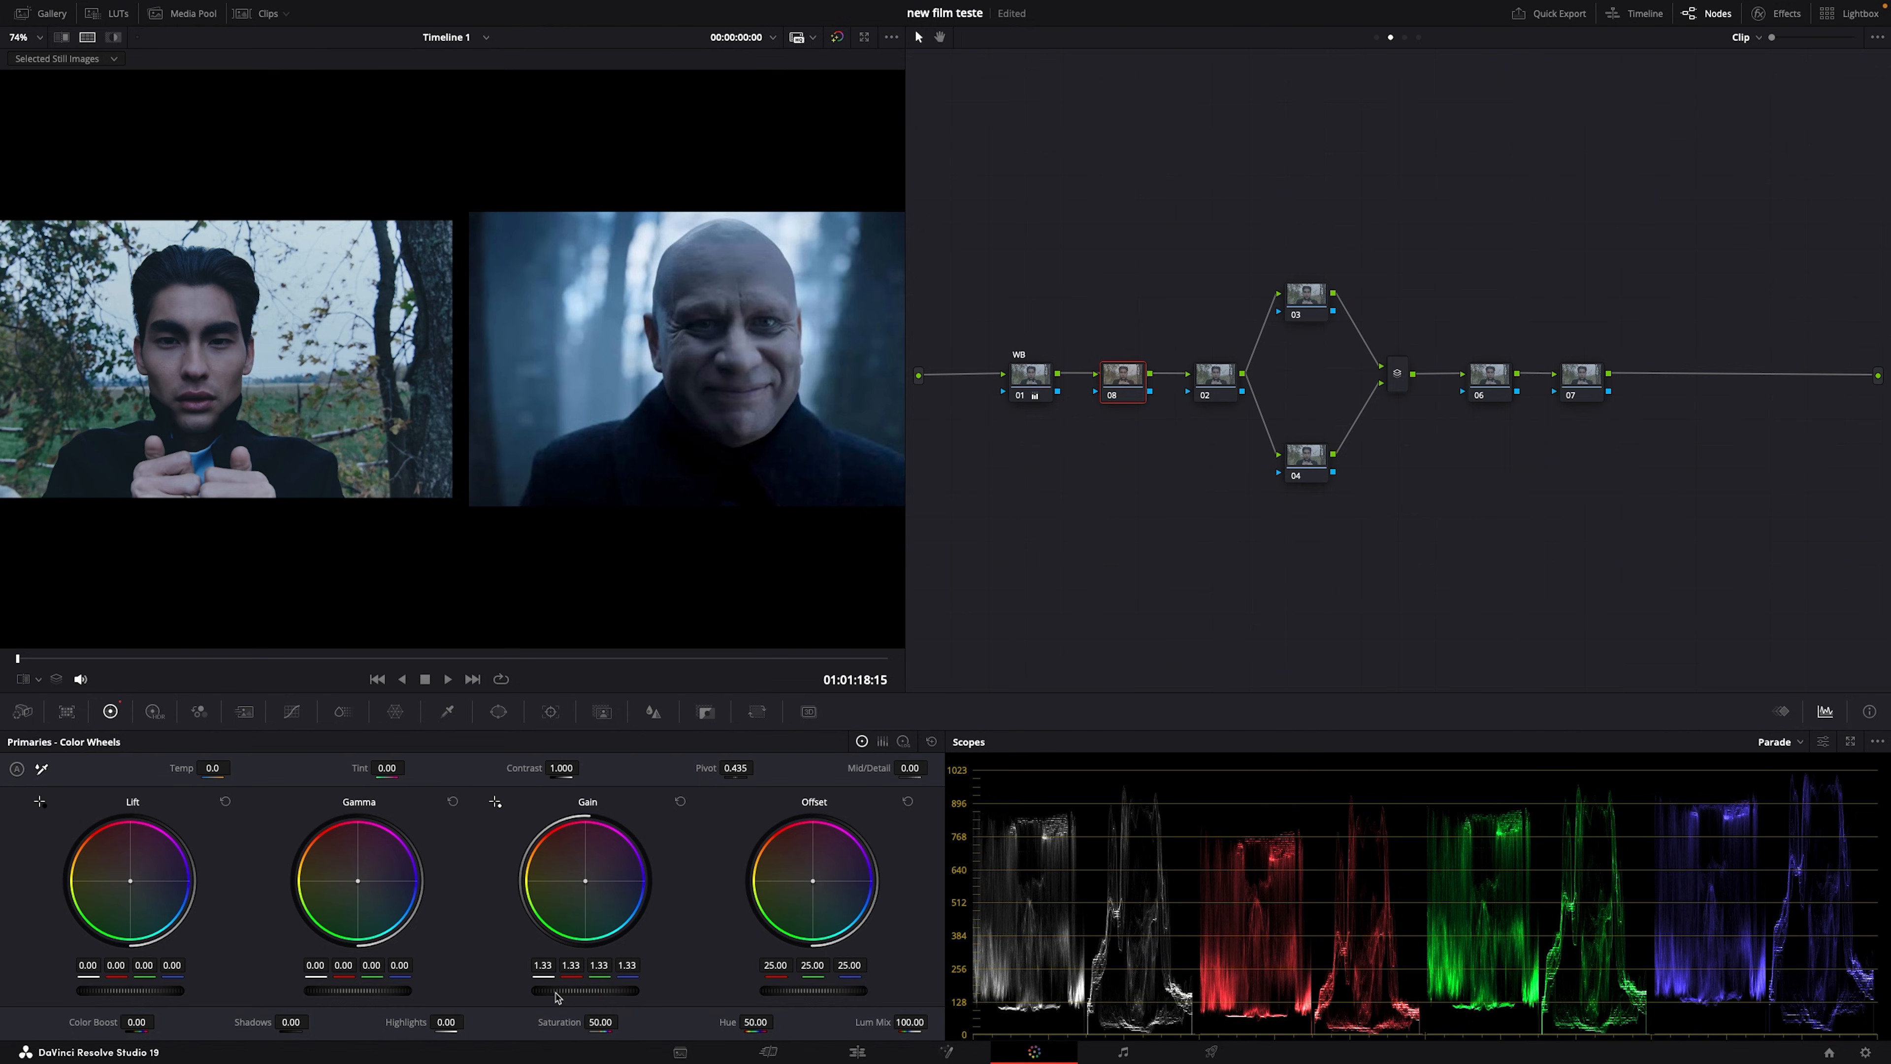
left_click(90, 39)
key("ctrl+d")
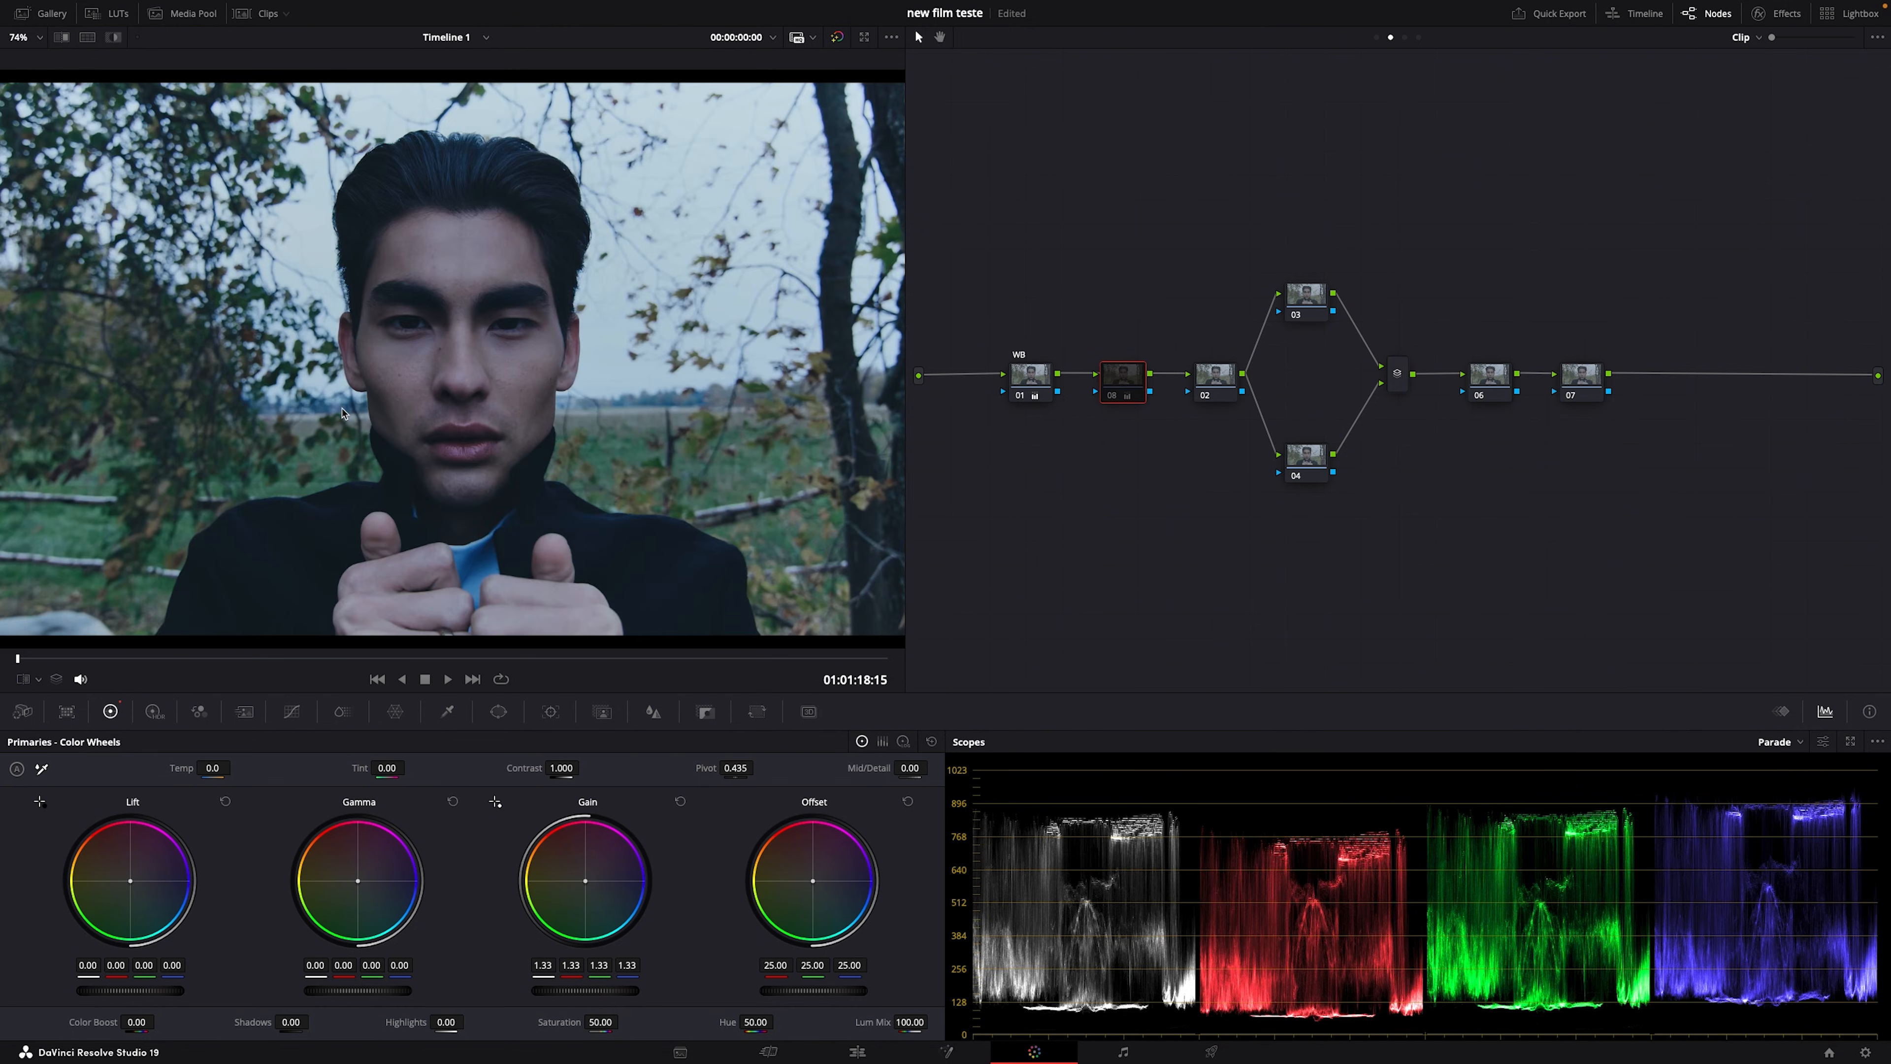
key("ctrl+d")
left_click(1011, 375)
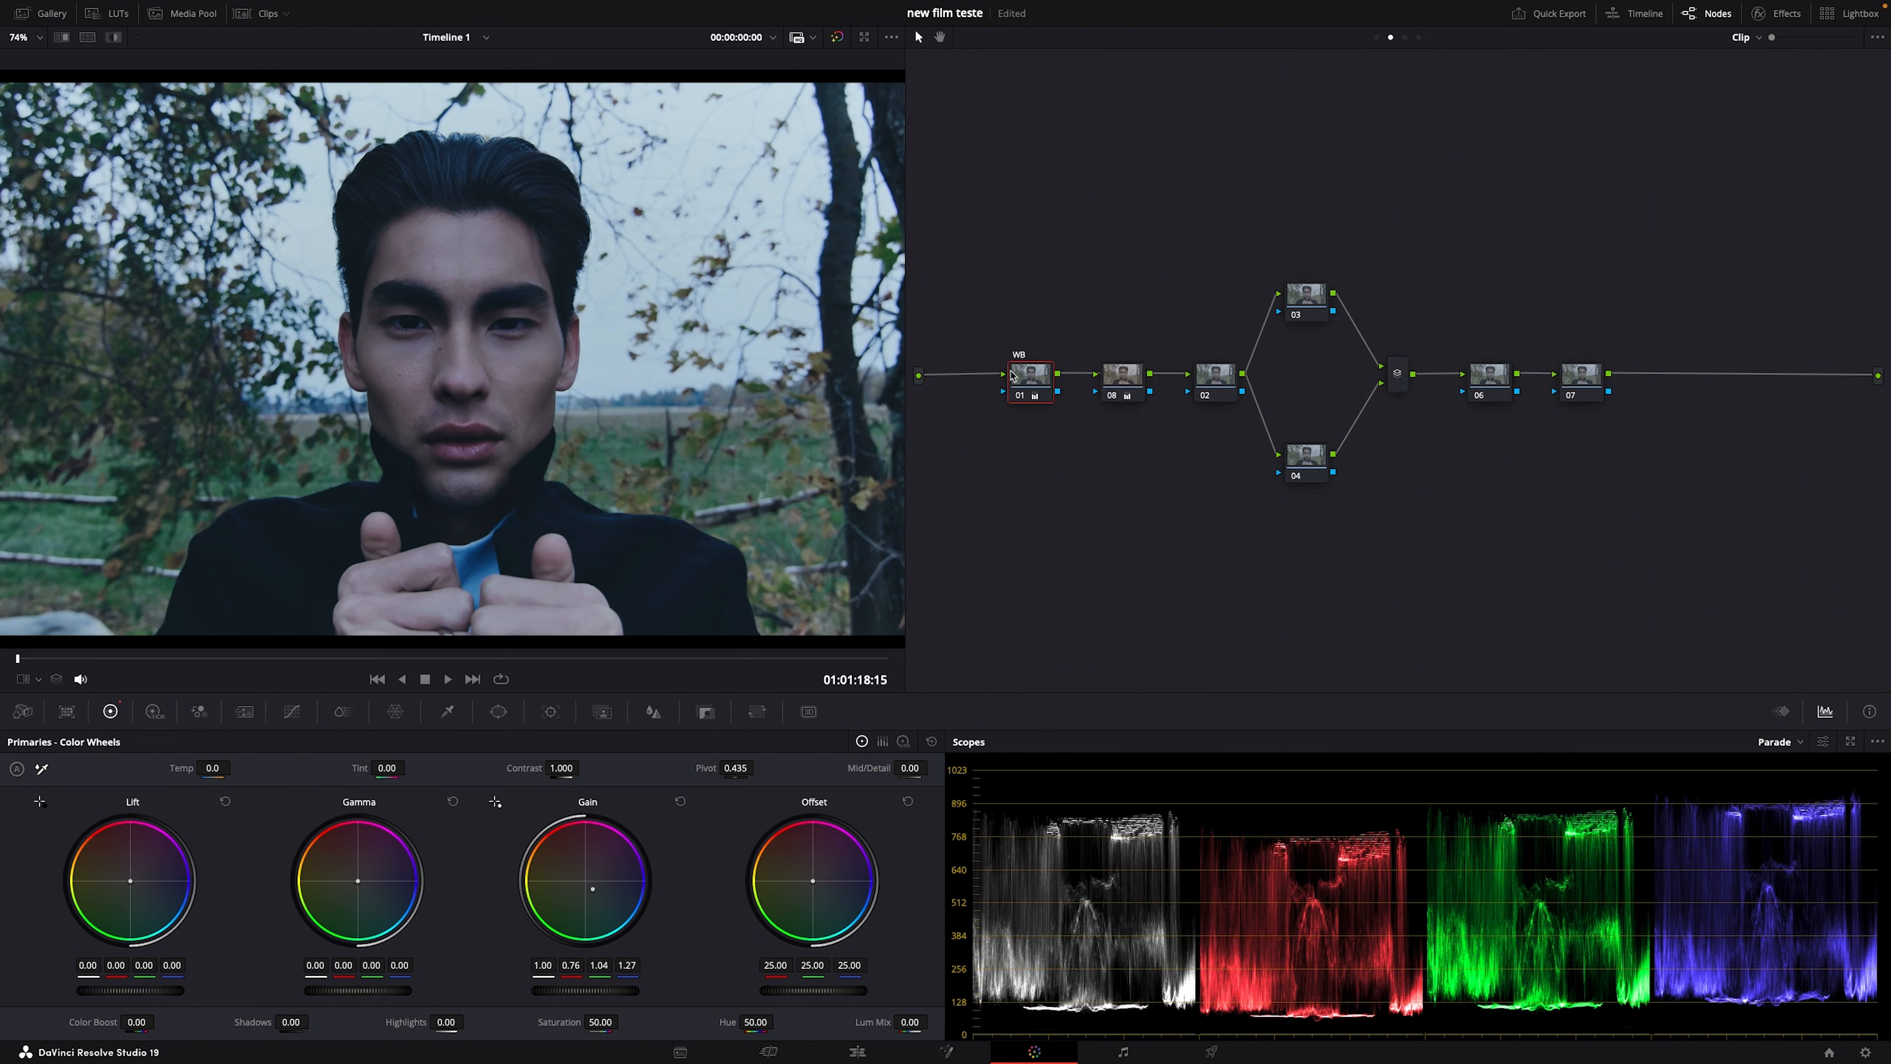
key("ctrl+d")
key("ctrl+d")
Step: Raise node 08's gain to 1.54 and move it out of the main chain
left_click(1122, 382)
left_click_drag(609, 989, 612, 990)
mouse_move(1103, 379)
left_mouse_down()
mouse_move(1109, 479)
mouse_move(1109, 381)
left_mouse_up()
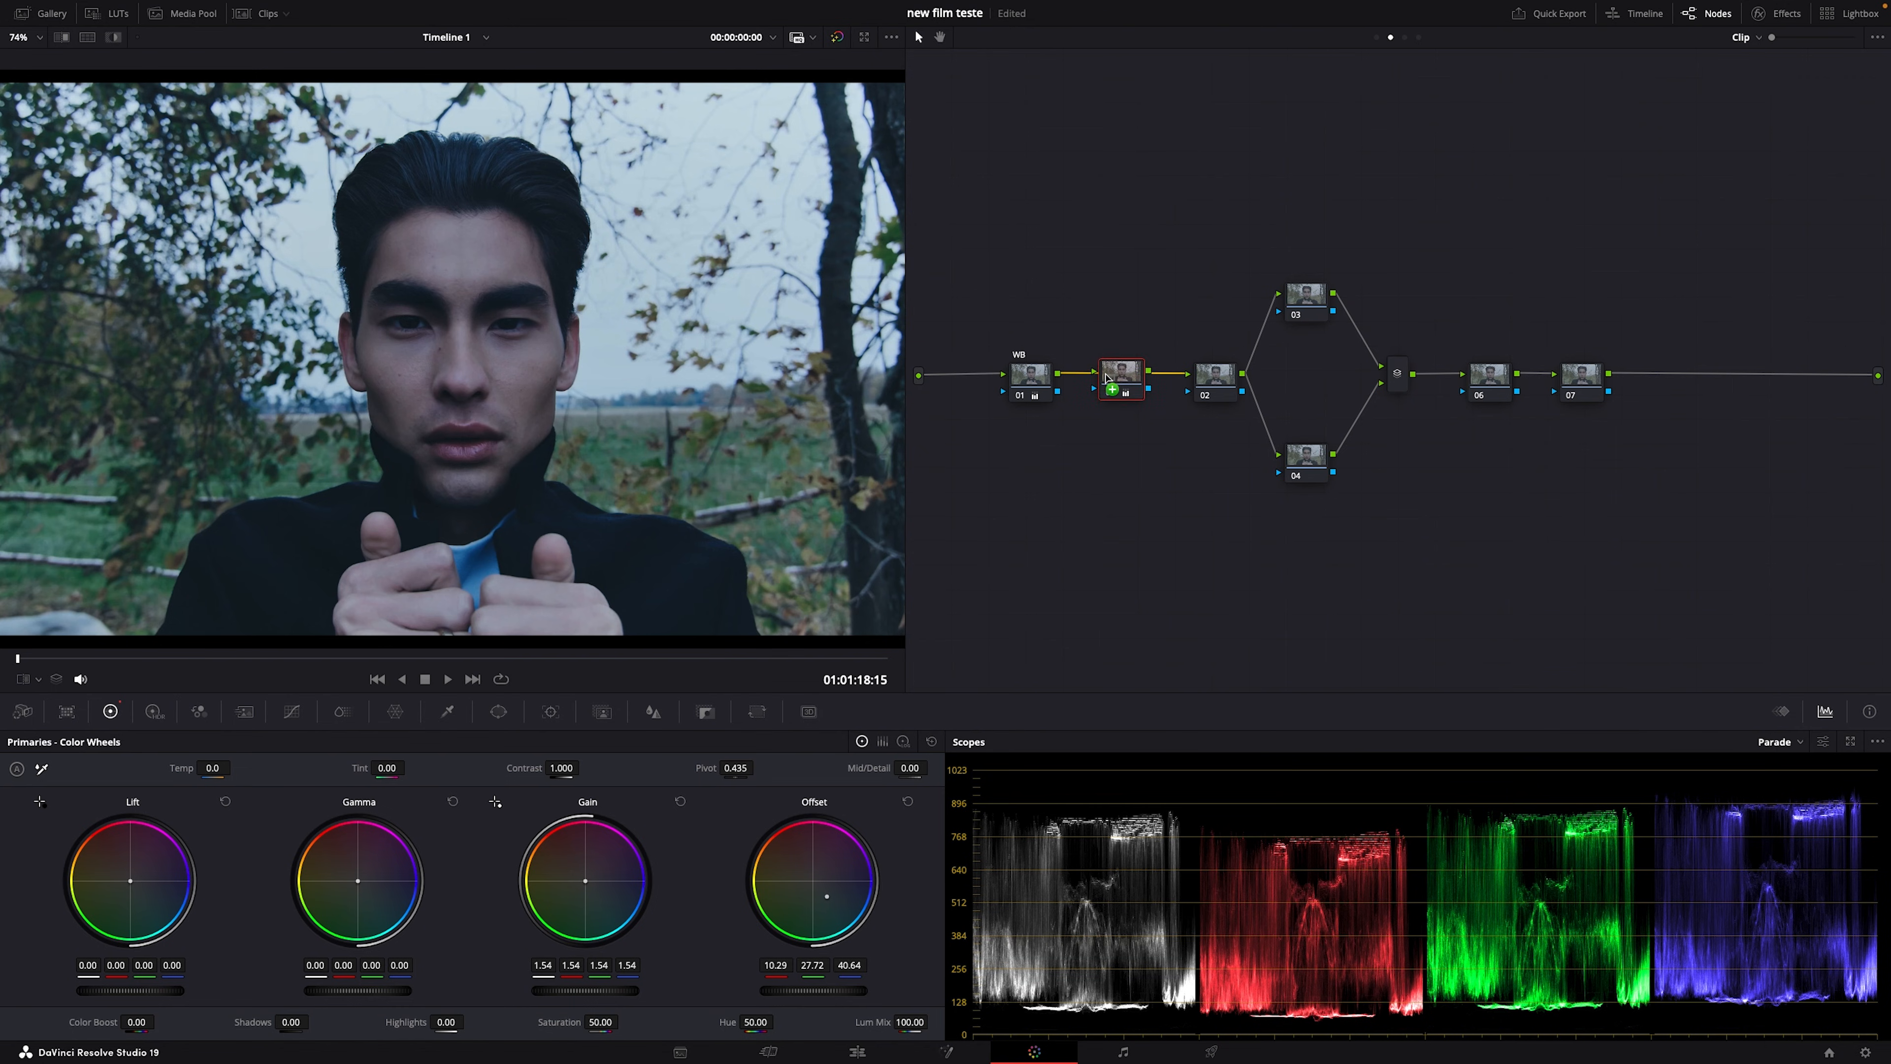
Step: Reset node 02's grade, re-enable the split-screen wipe, and zoom the viewer out to 64%
right_click(1109, 380)
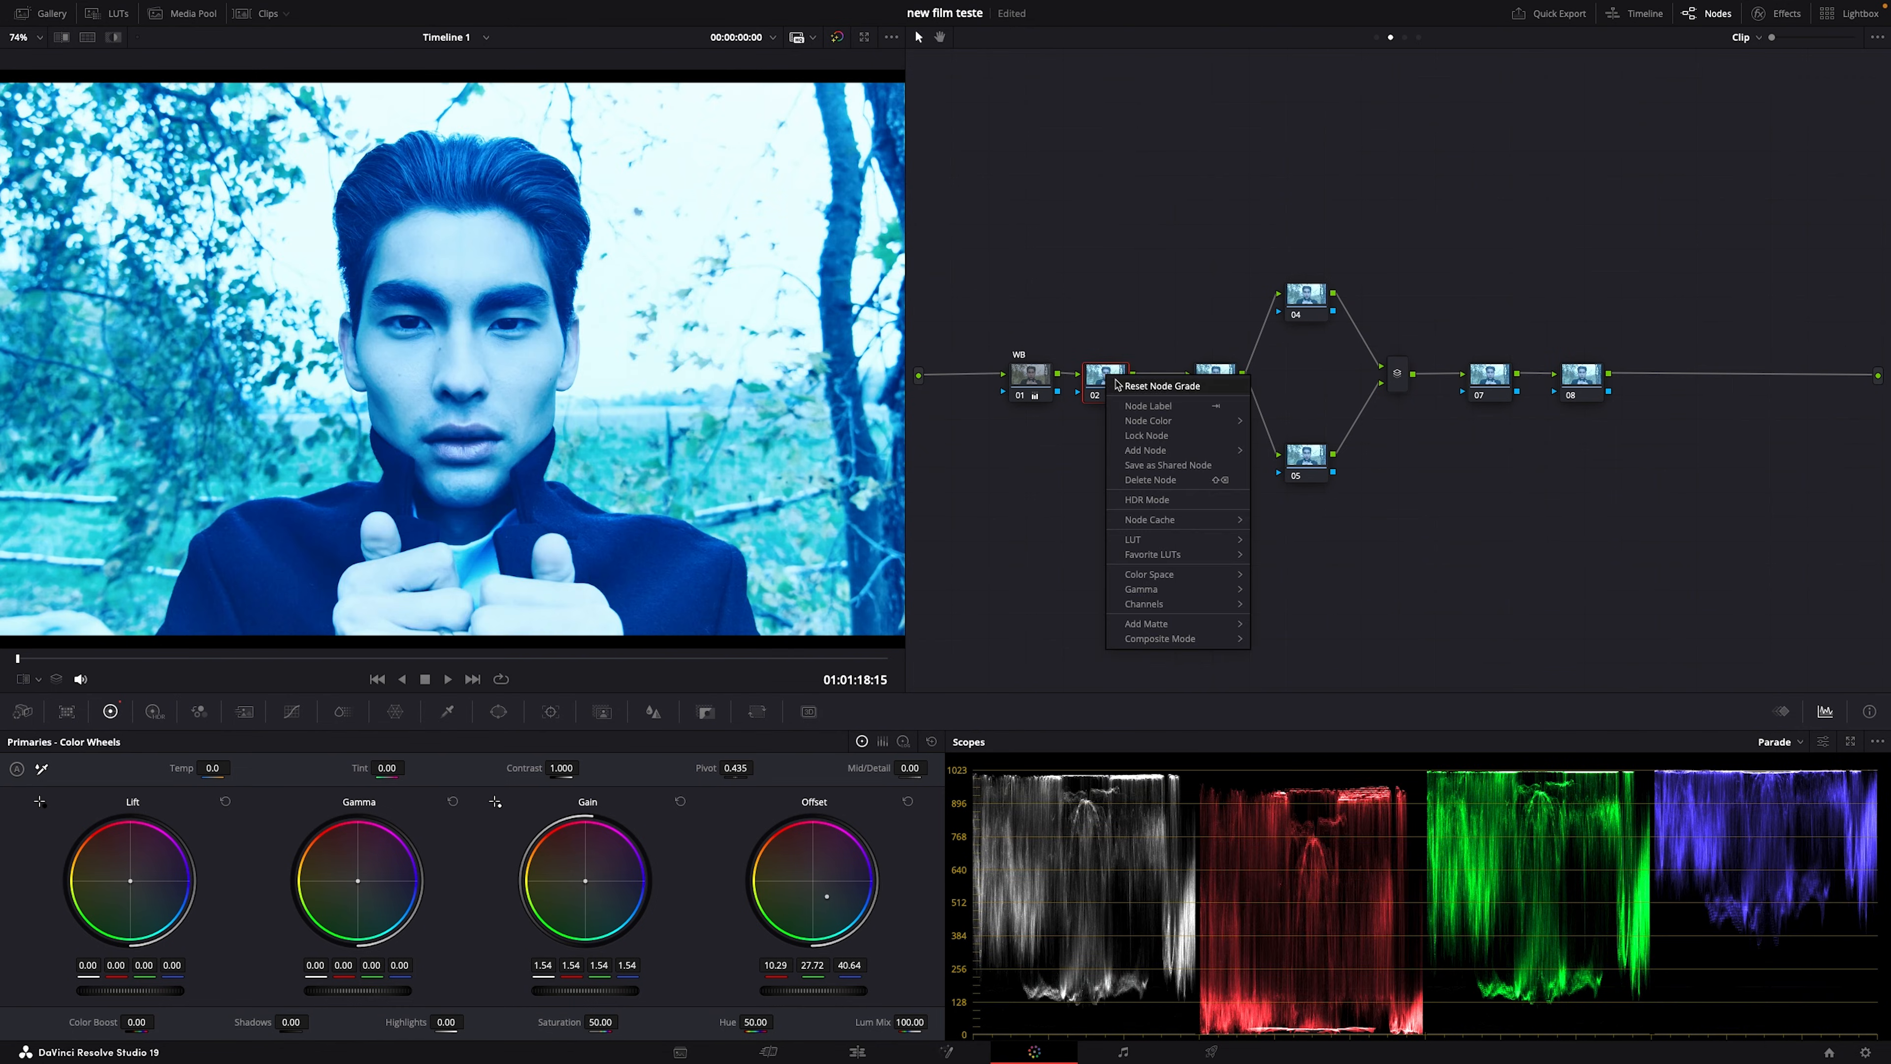
left_click(1162, 385)
left_click(87, 38)
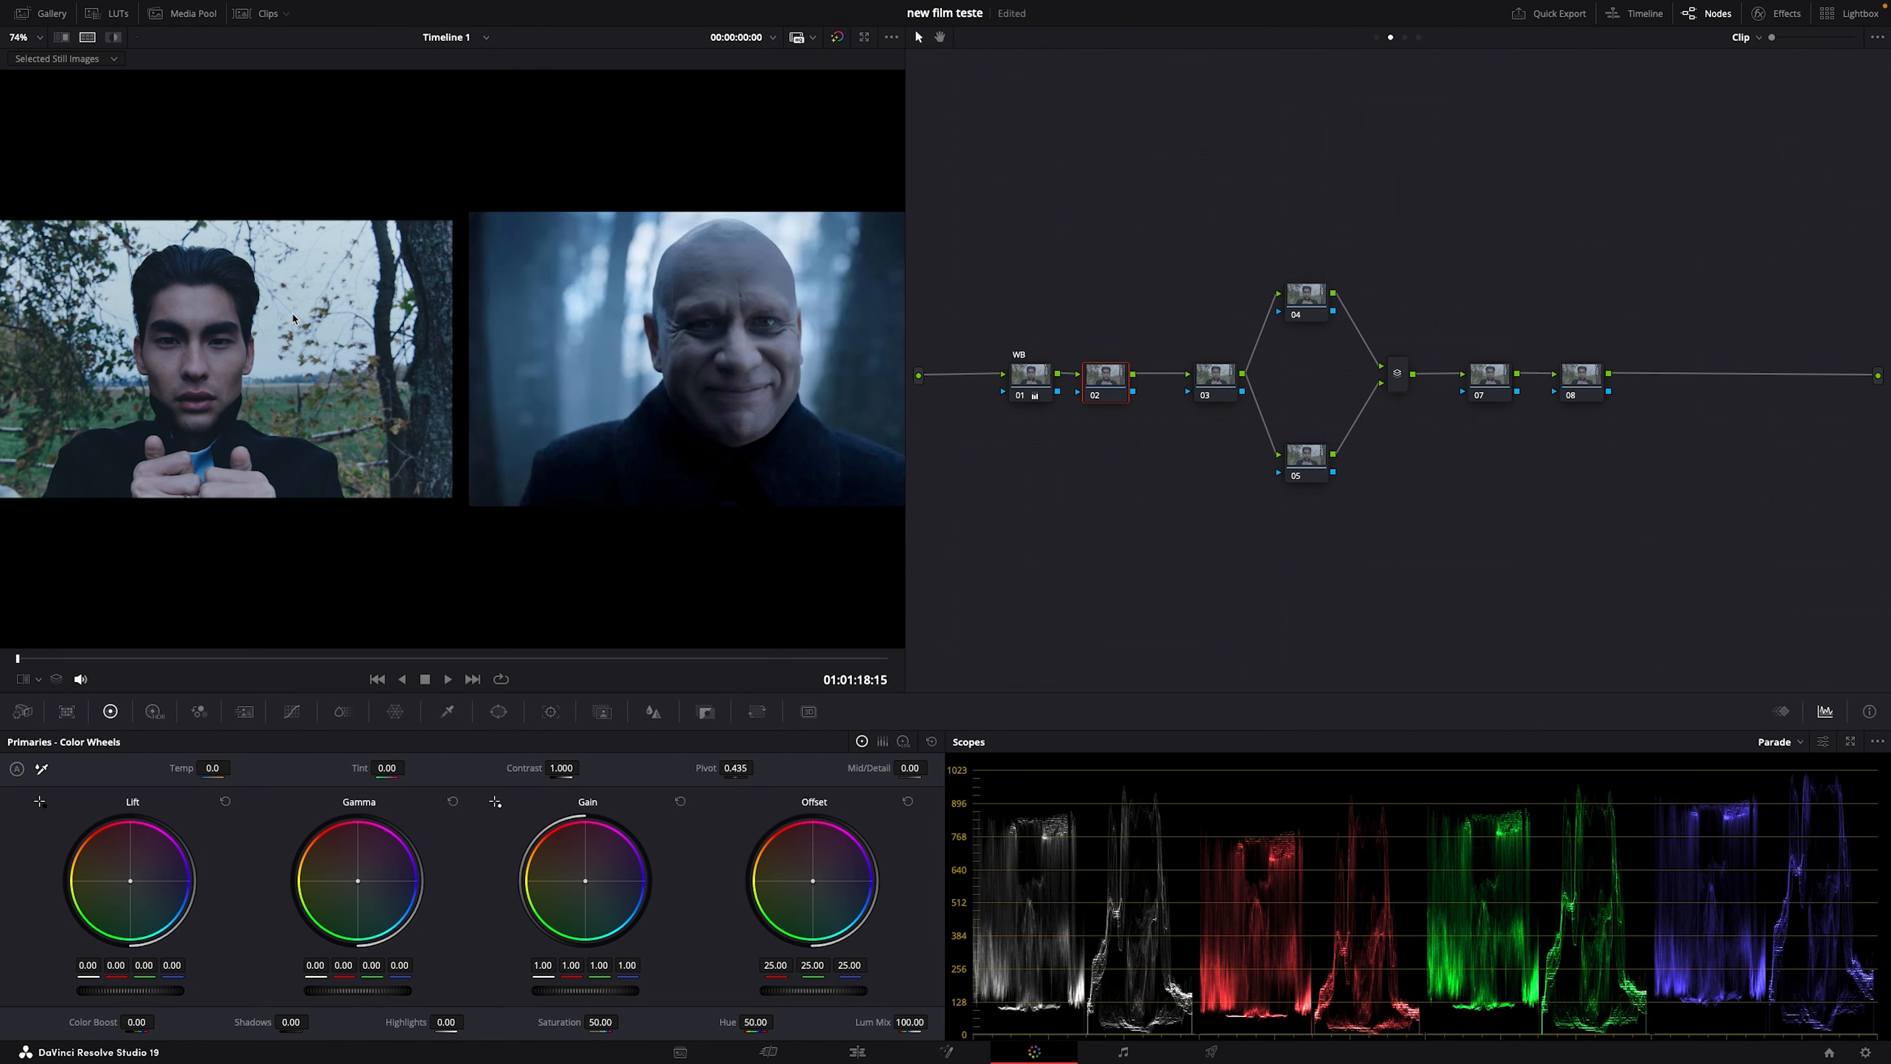
scroll(389, 407, "down", 2)
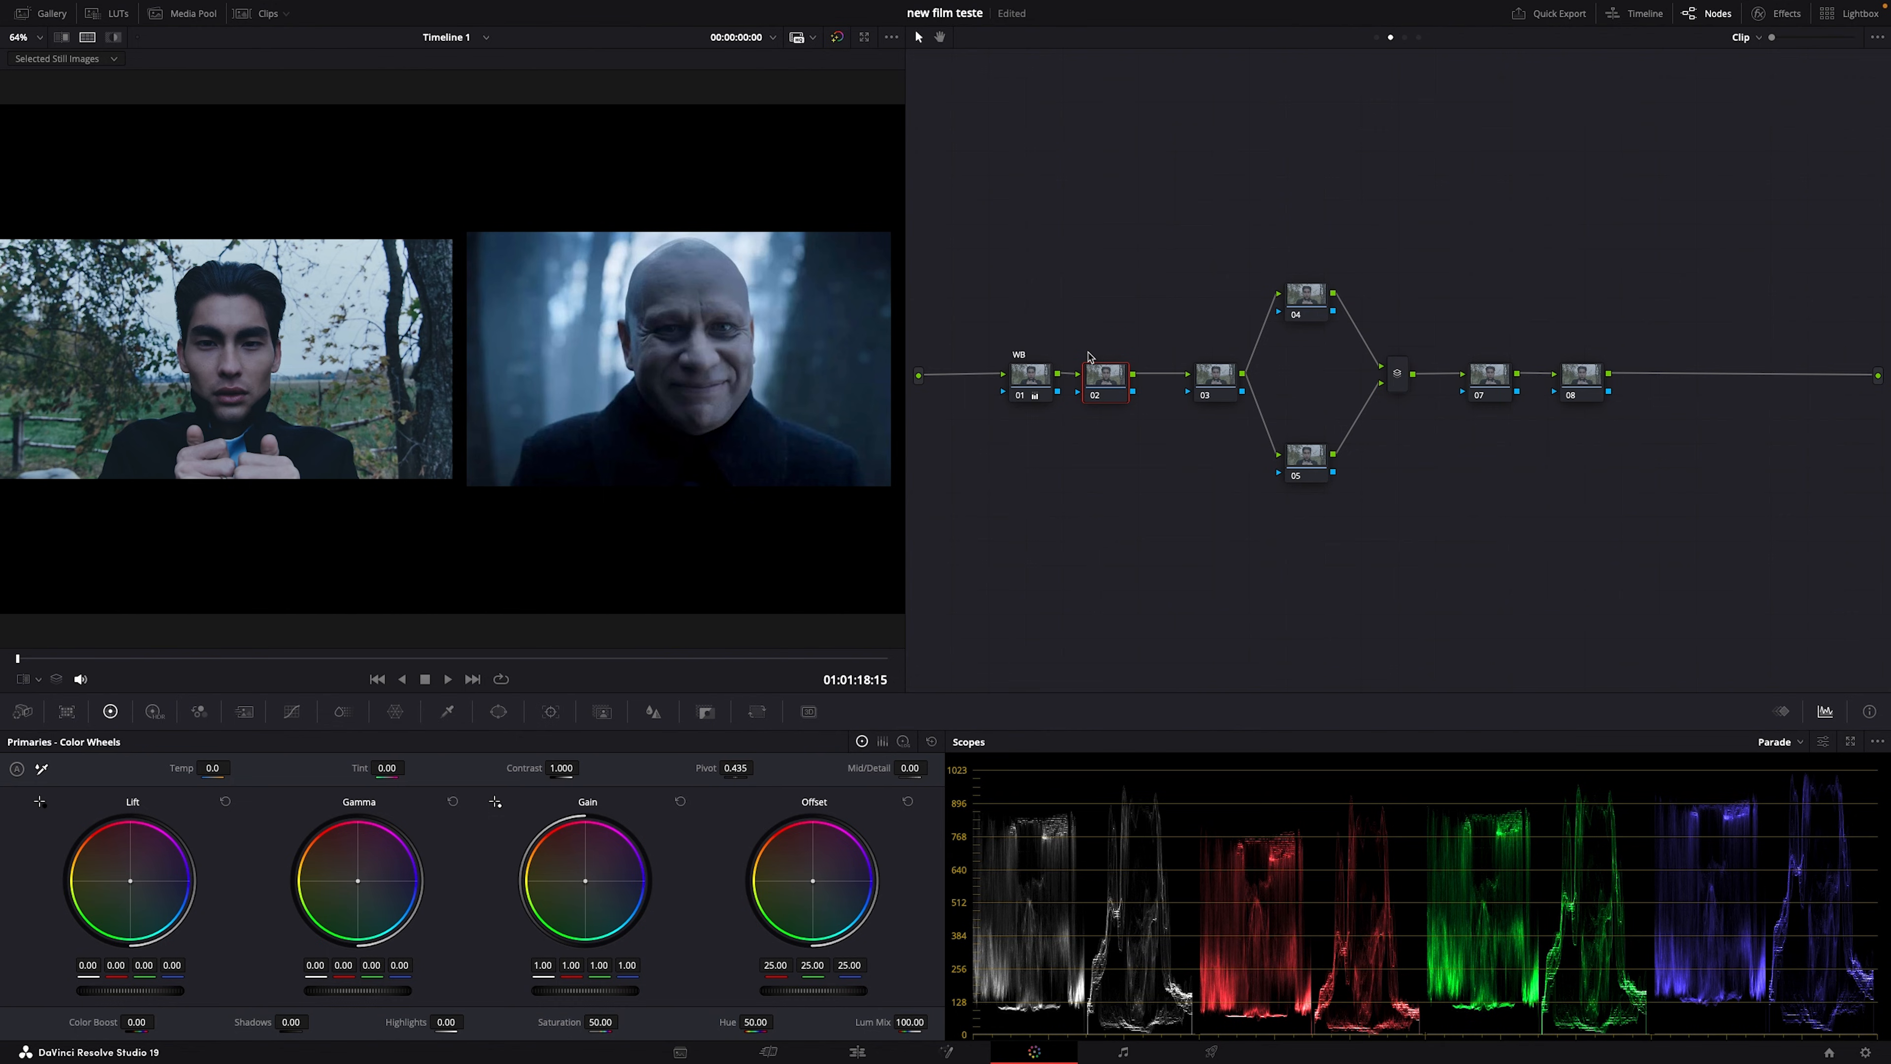
Step: On node 02's custom curve, lower the white point, lift upper highlights, and pull shadows down into a soft S
left_click(291, 711)
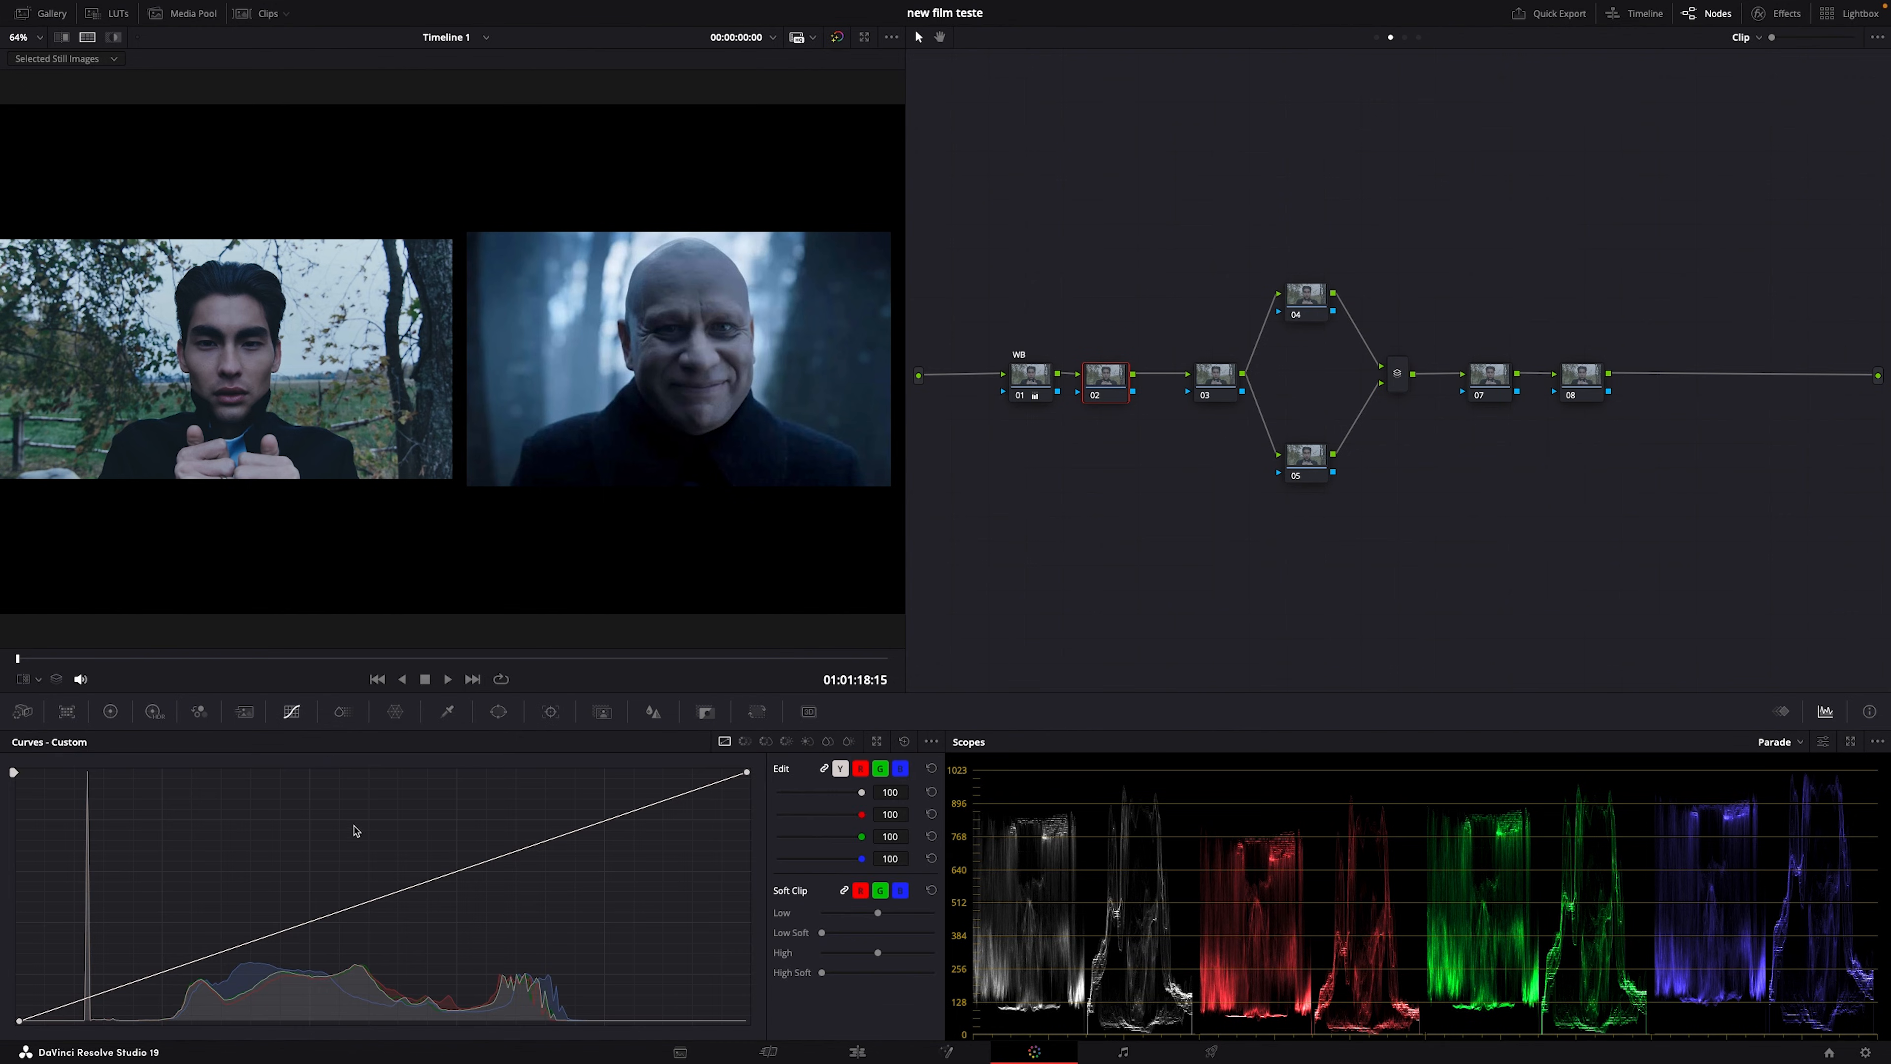
left_click(342, 910)
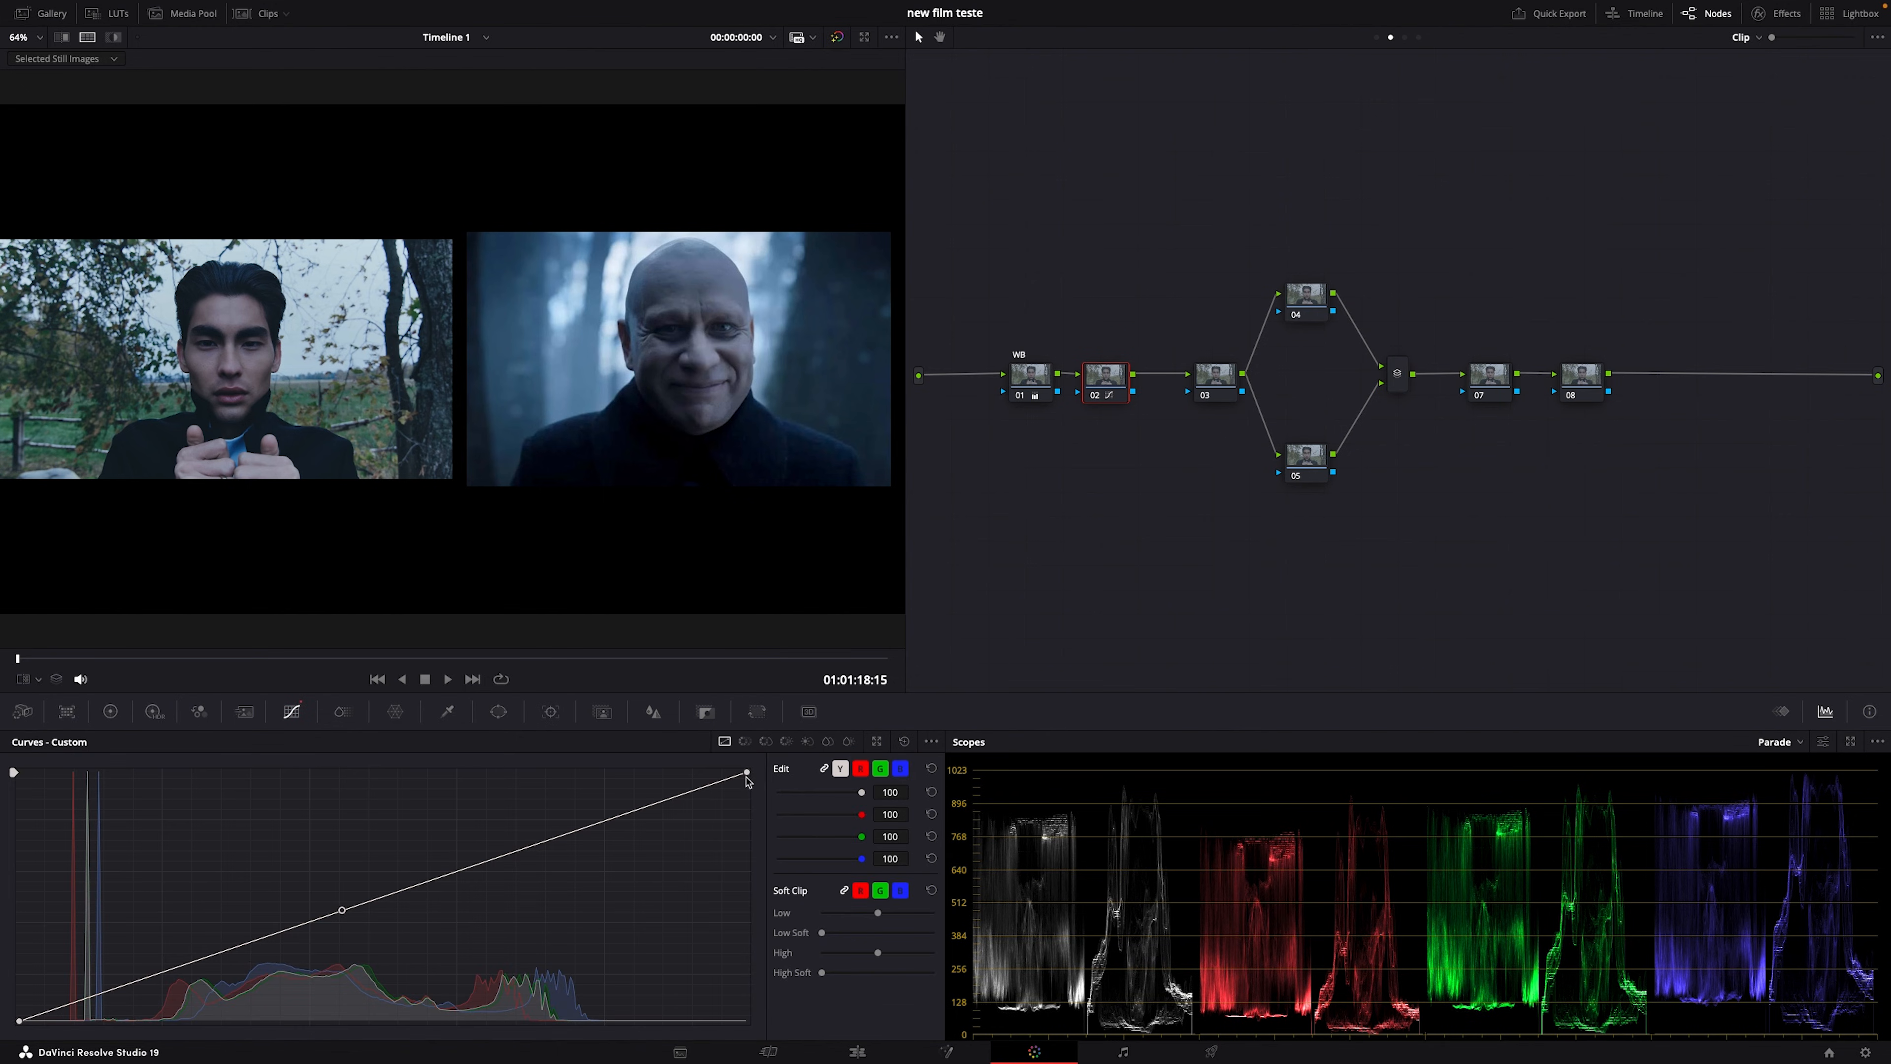
left_click_drag(746, 773, 746, 797)
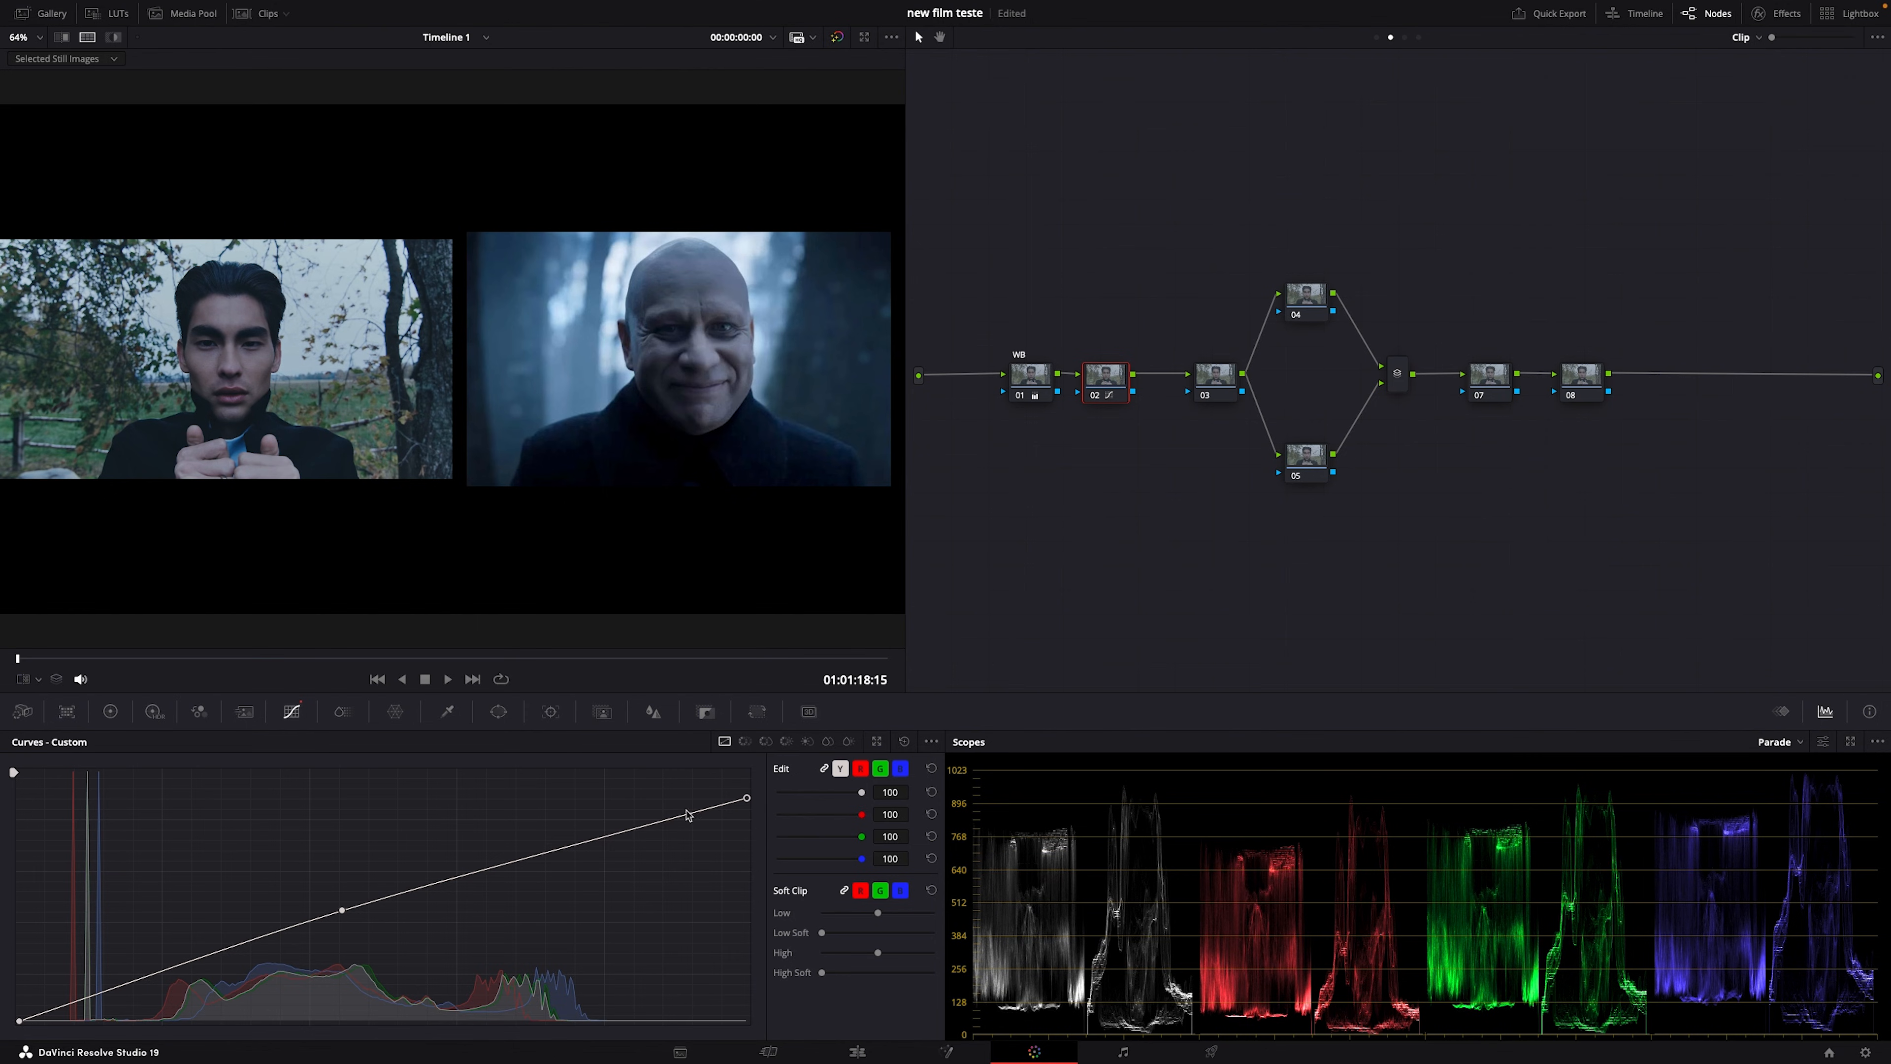
mouse_move(629, 832)
left_mouse_down()
mouse_move(624, 804)
mouse_move(605, 820)
left_mouse_up()
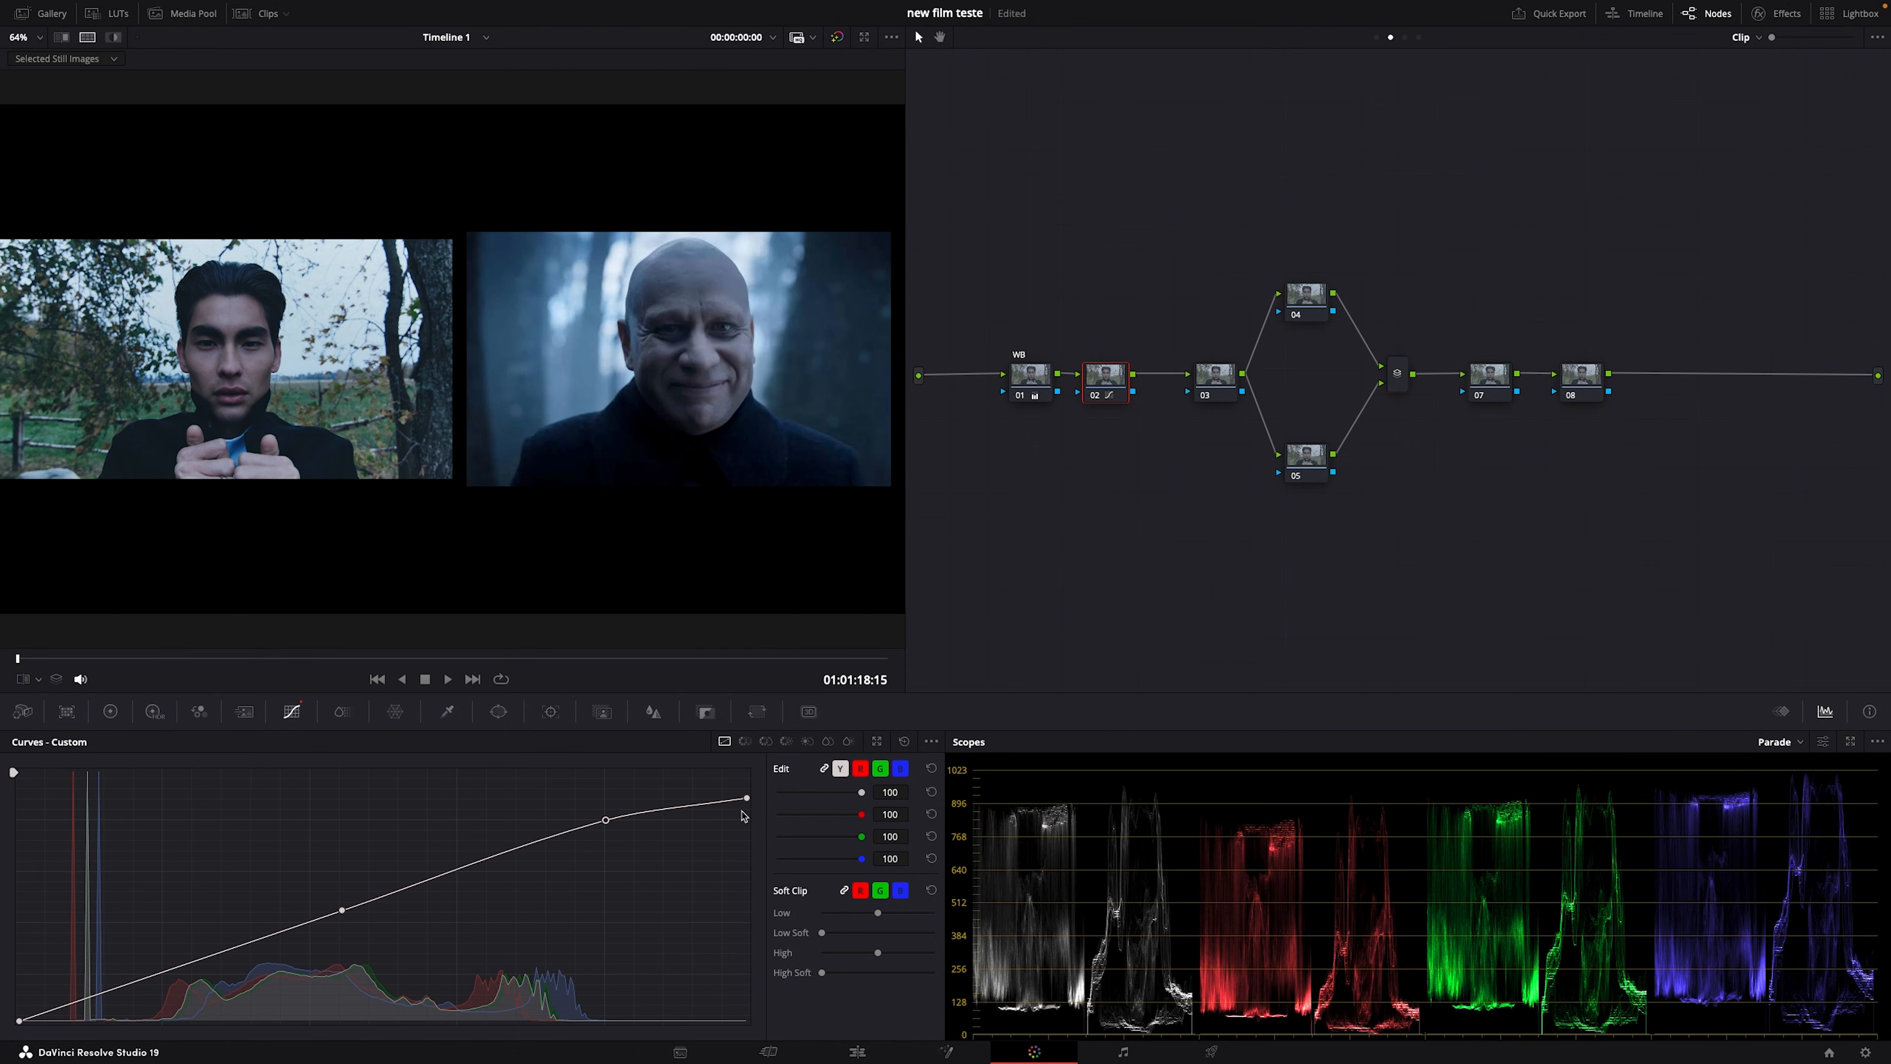
left_click_drag(746, 799, 746, 792)
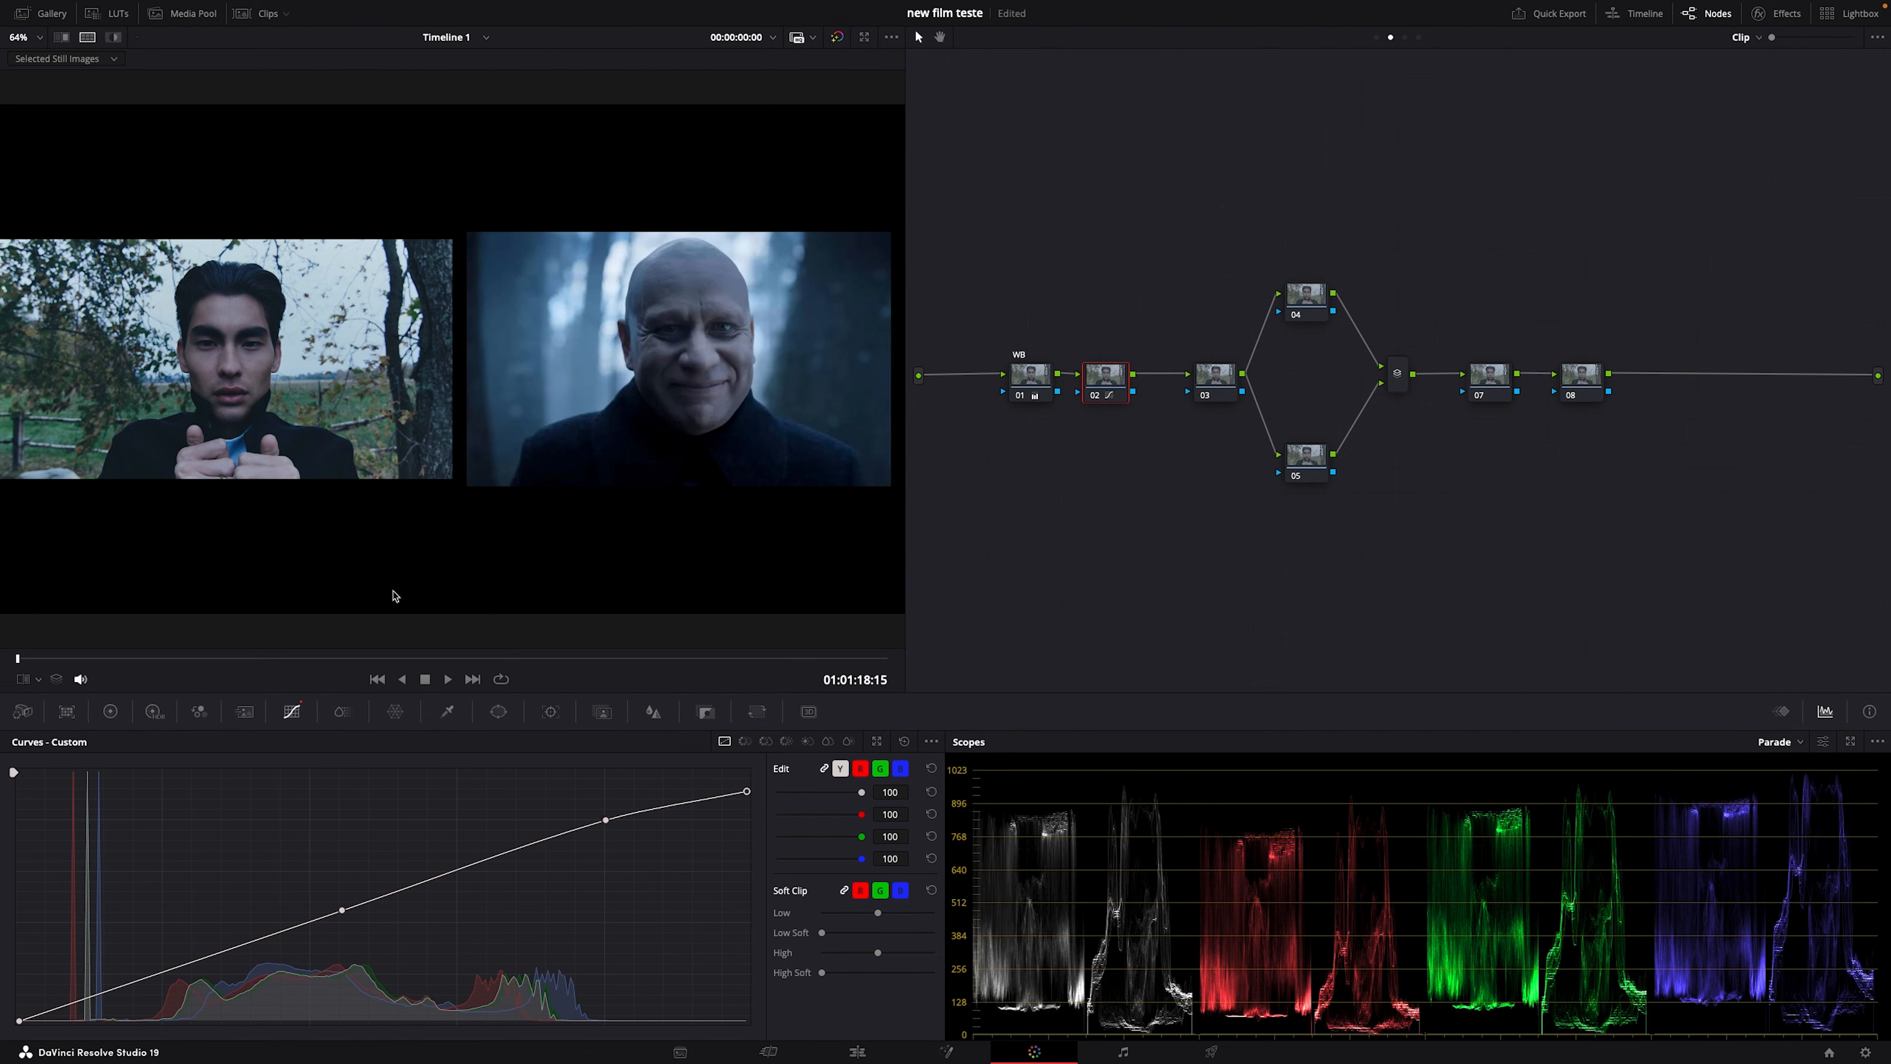
left_click_drag(606, 821, 603, 817)
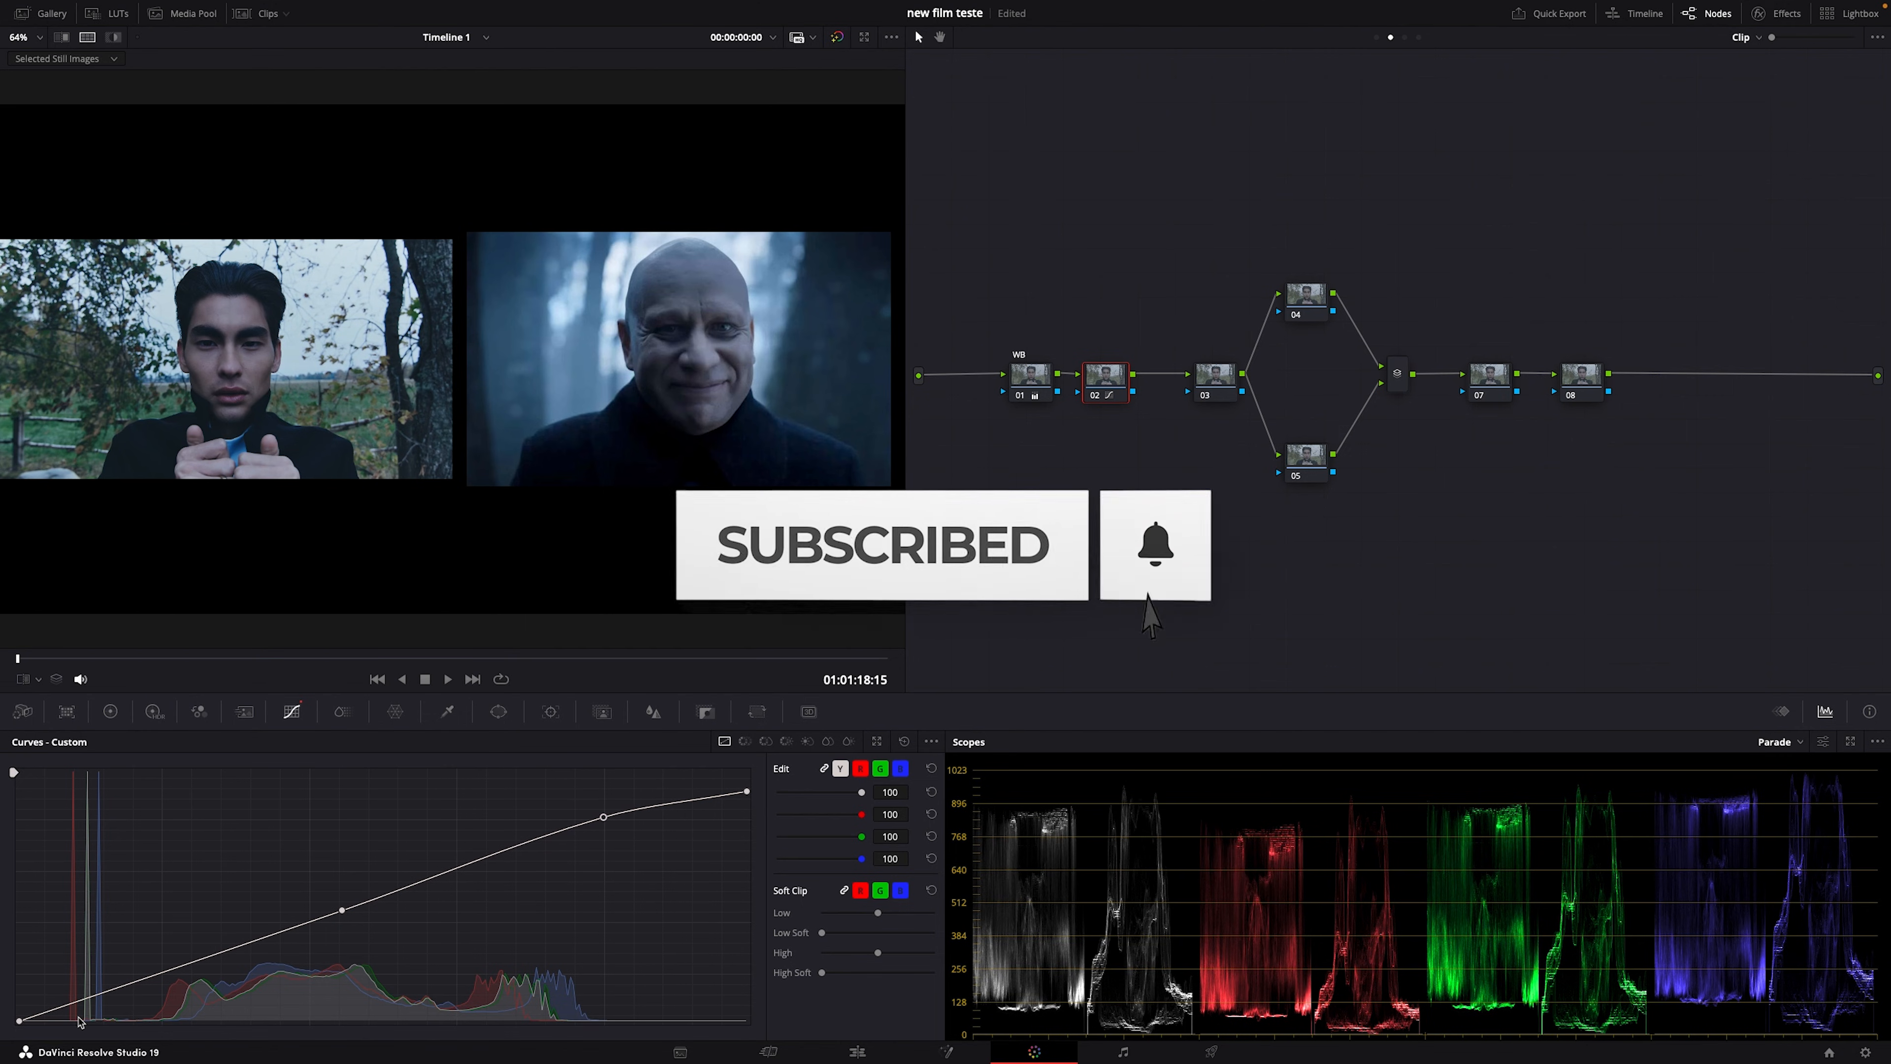
mouse_move(79, 1021)
left_mouse_down()
mouse_move(178, 999)
mouse_move(93, 1010)
left_mouse_up()
right_click(174, 999)
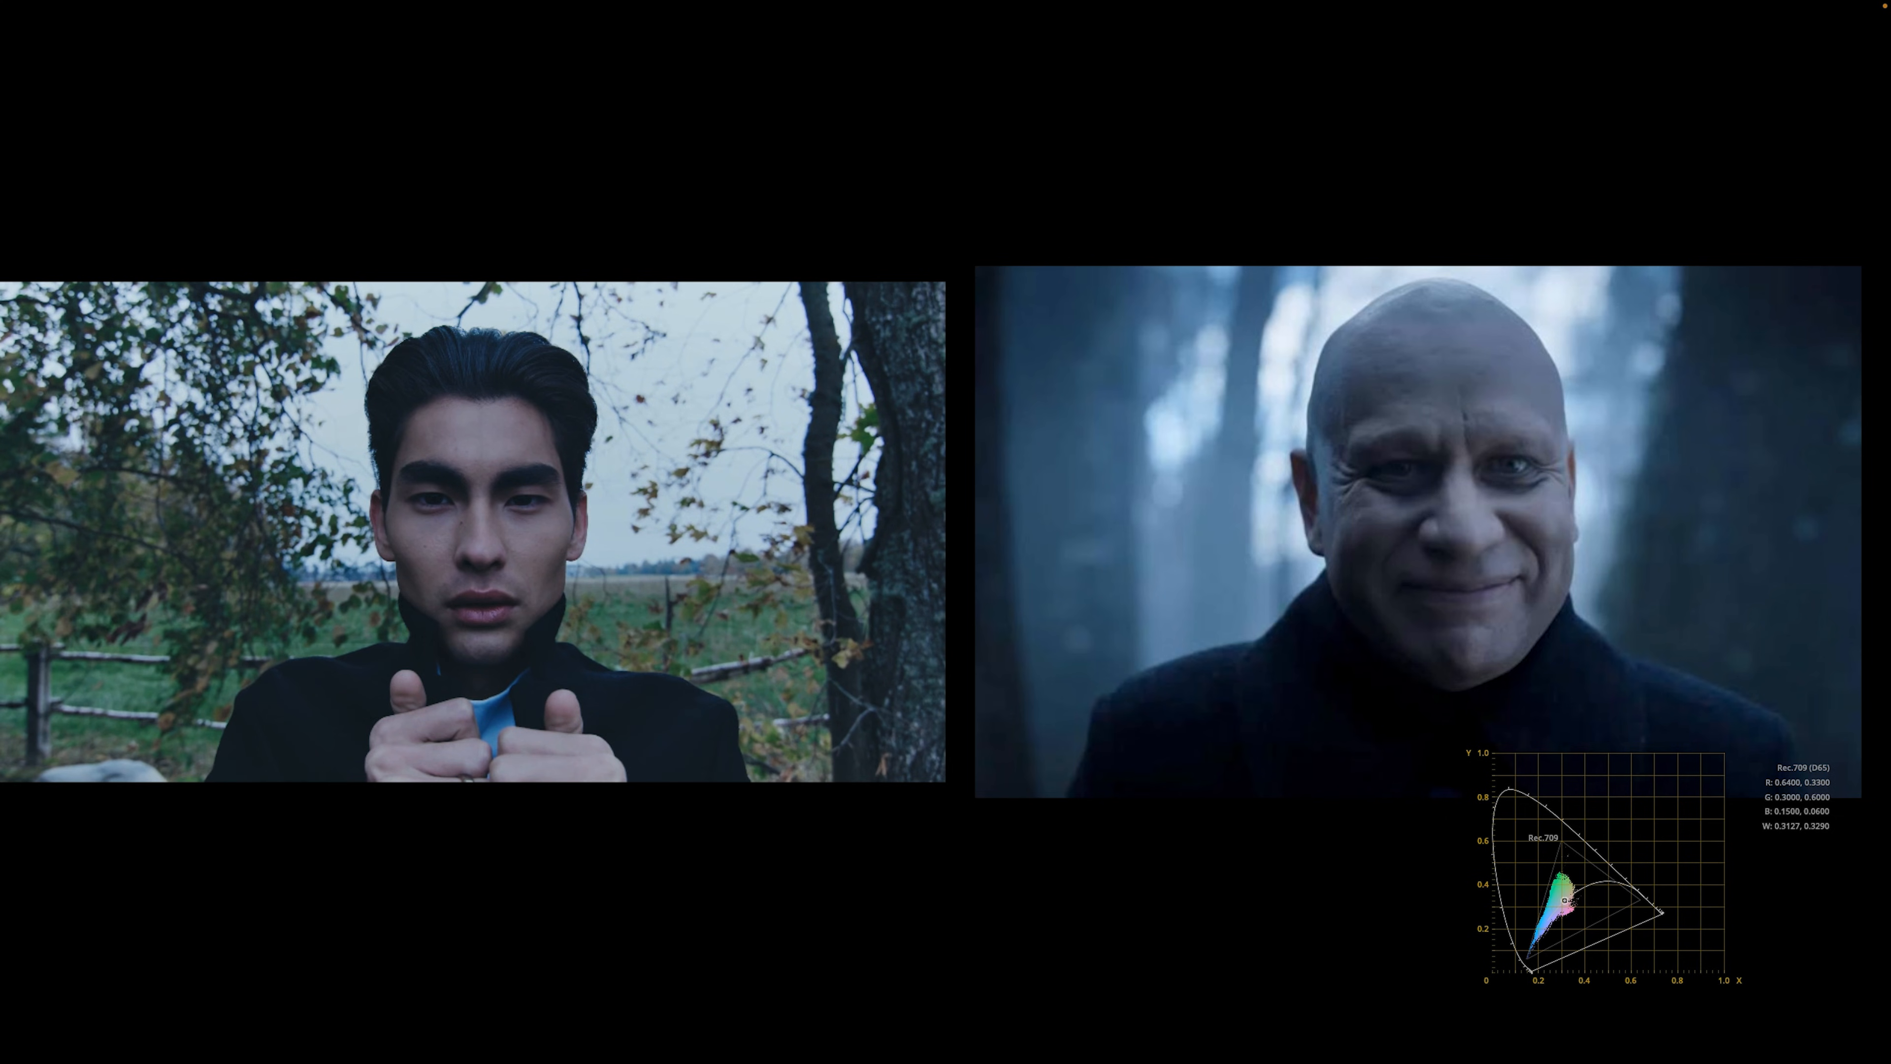
Step: Compare the graded clip with grade bypass full screen, scrub it through, and select node 03
key("super+d")
key("super+d")
key("super+f")
left_click(385, 658)
left_click_drag(892, 658, 1, 661)
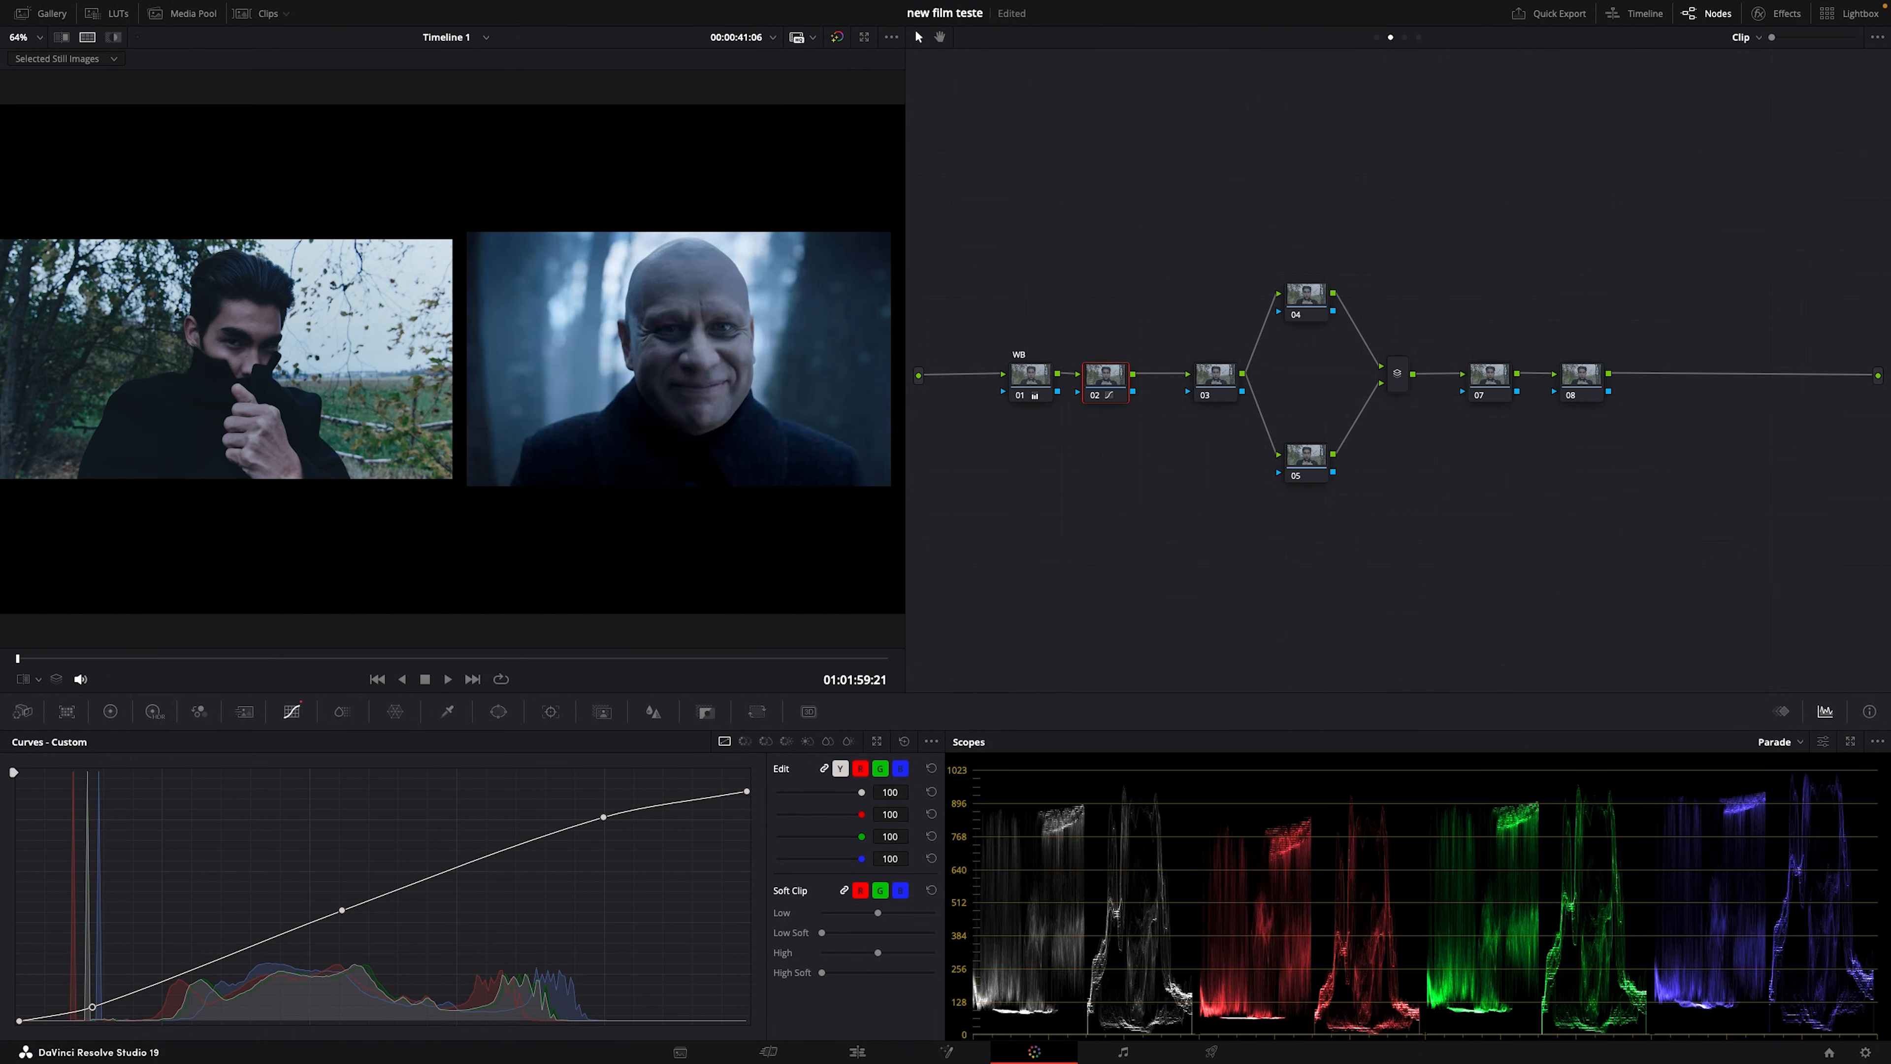
scroll(354, 383, "up", 2)
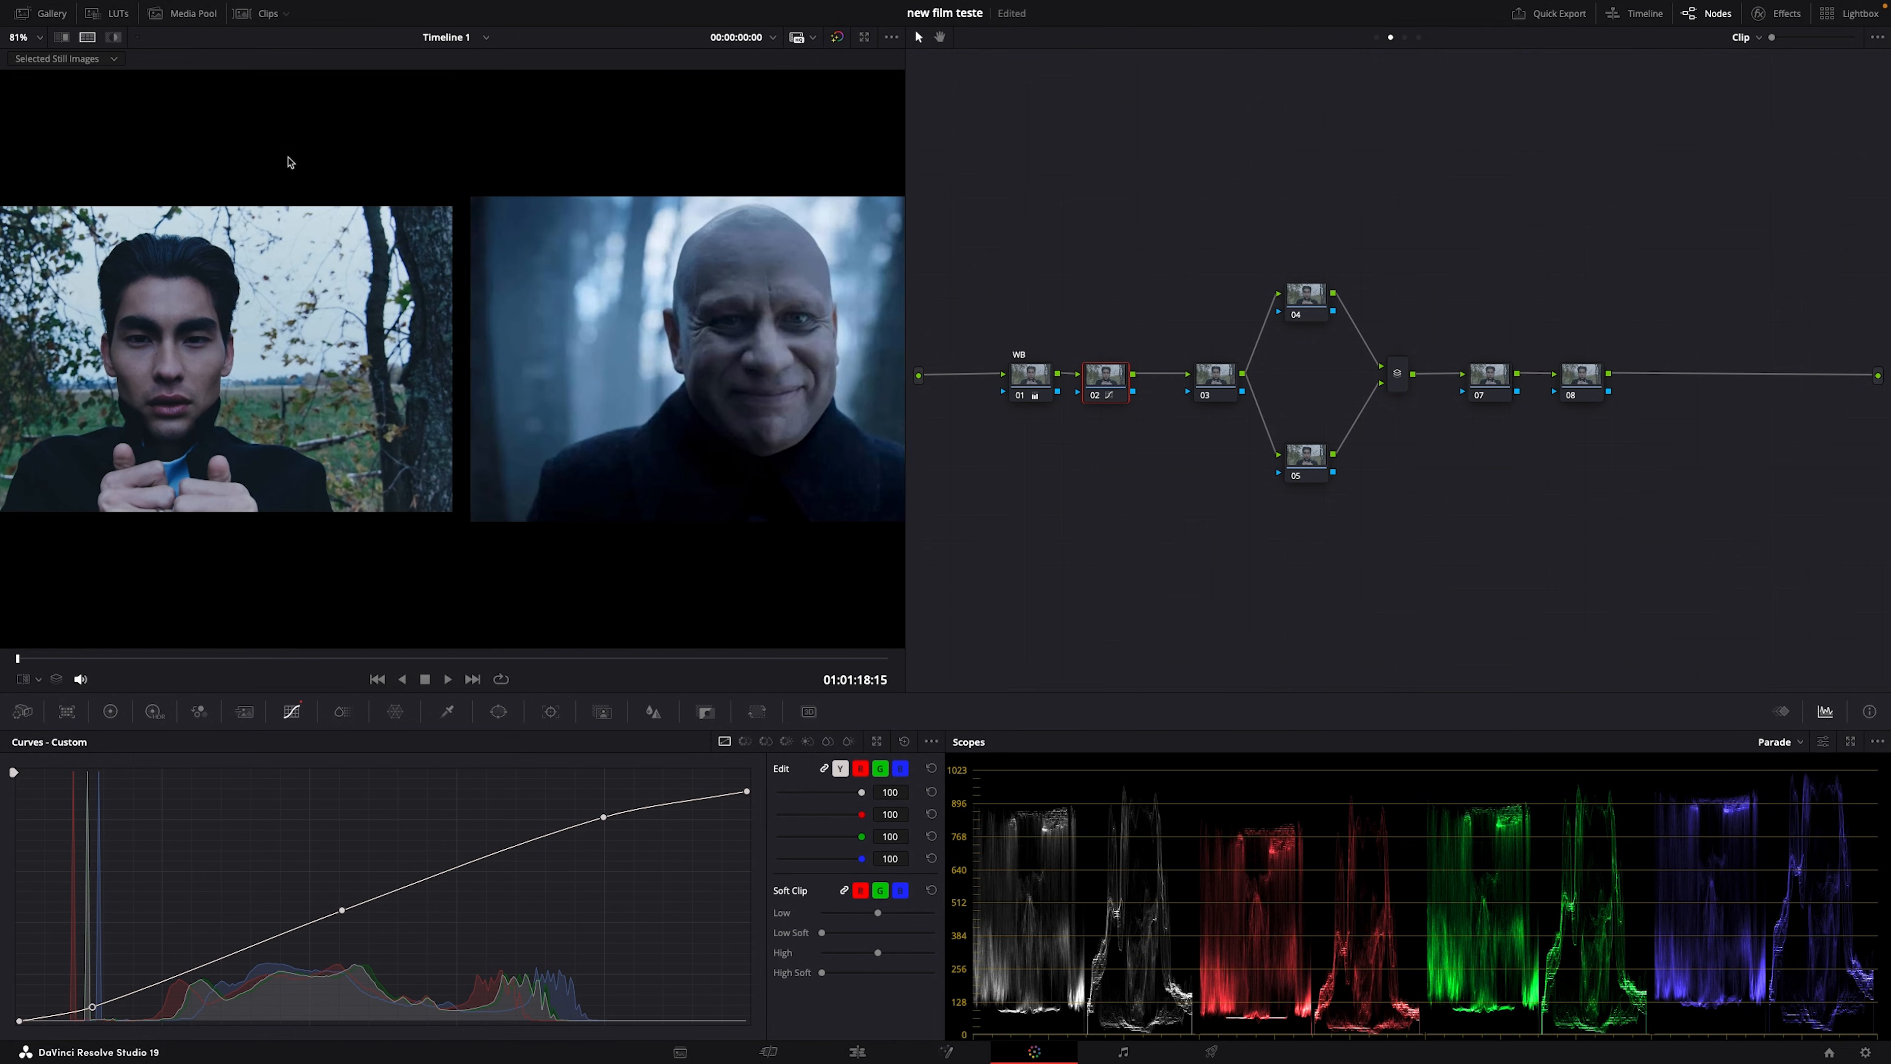
left_click(1228, 386)
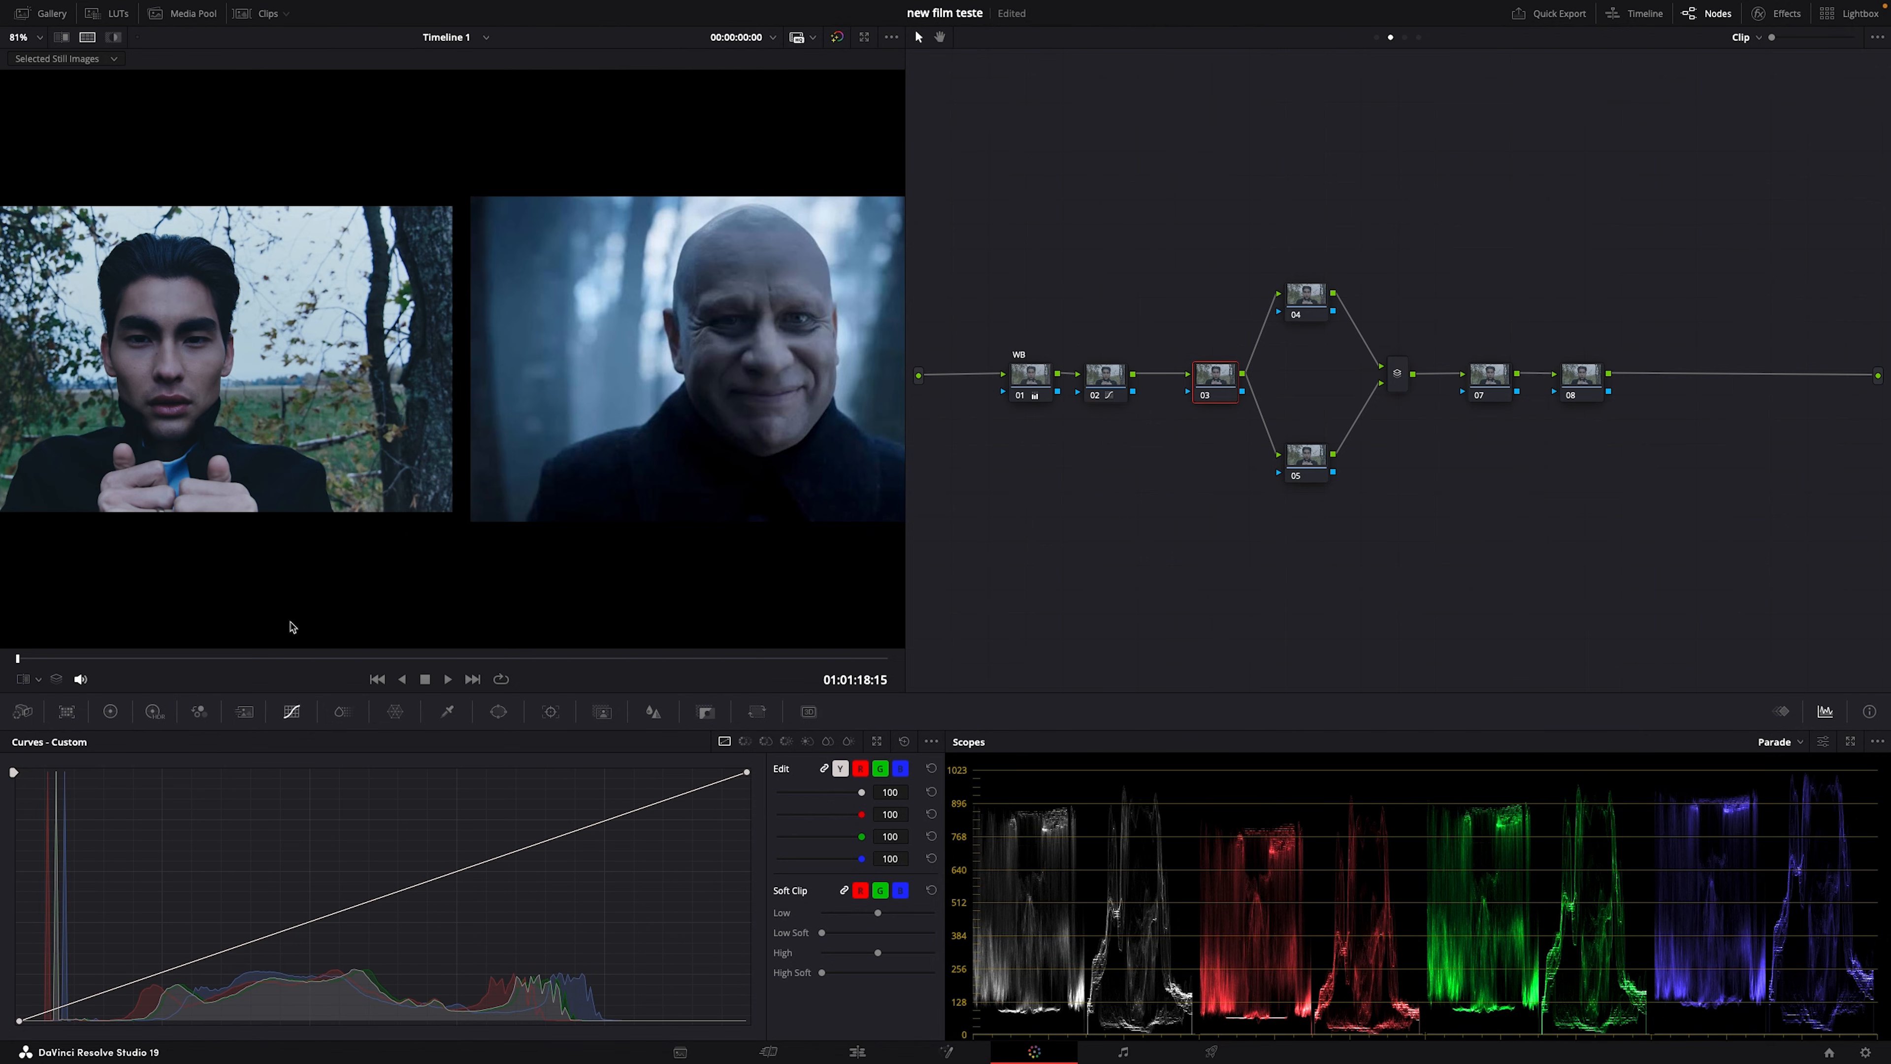
left_click(110, 710)
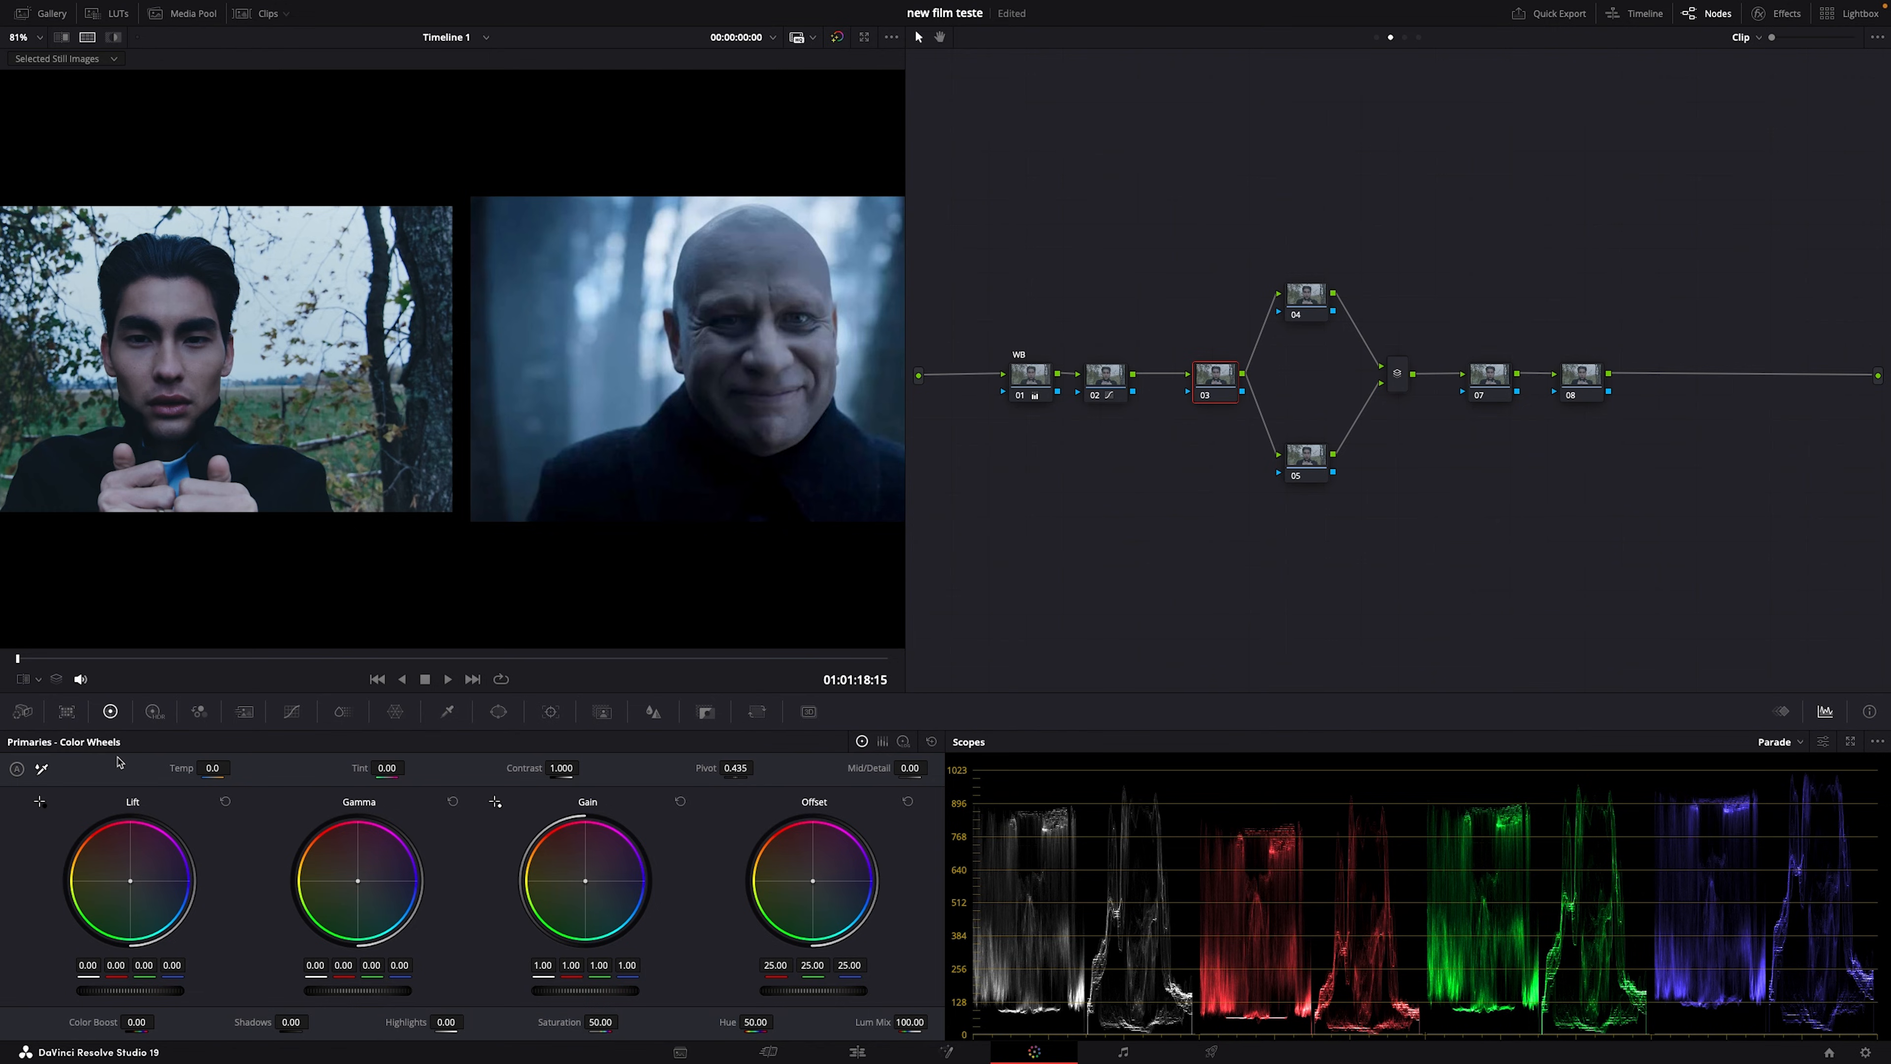
left_click_drag(565, 1021, 566, 1026)
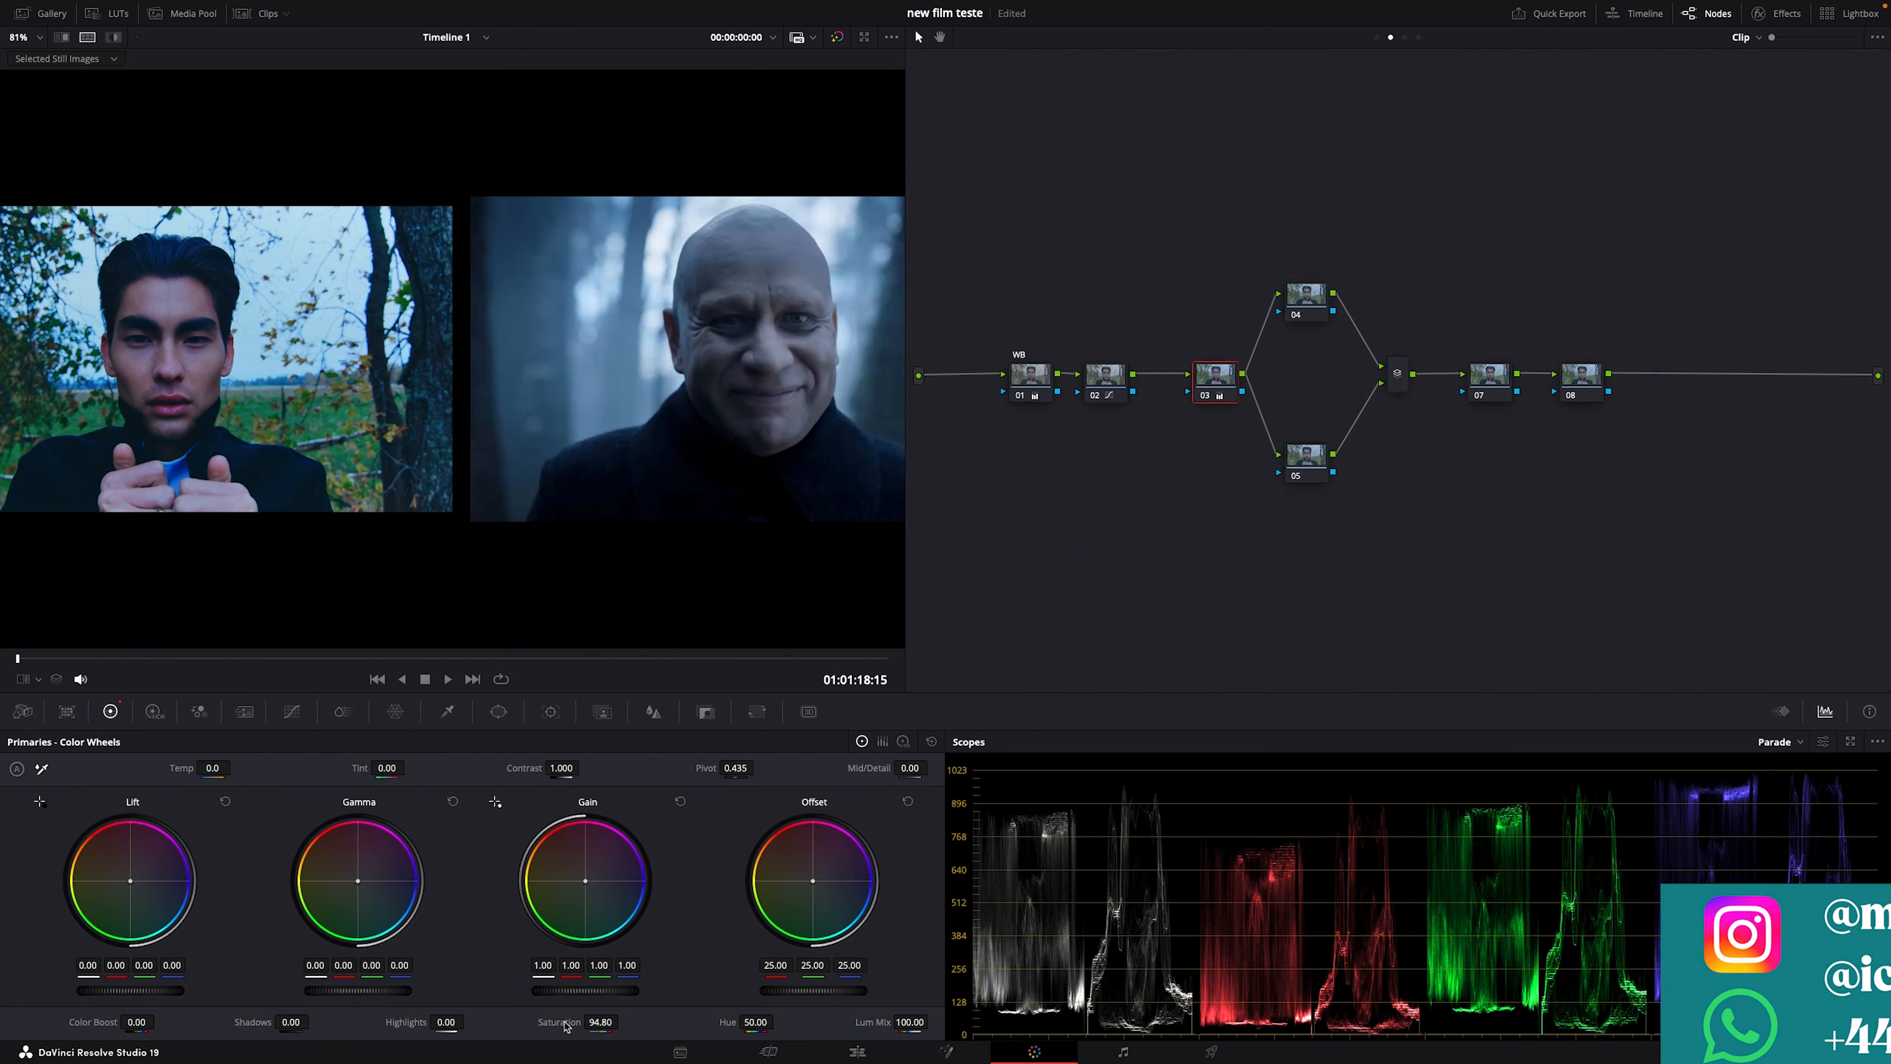
left_click_drag(600, 1022, 499, 1022)
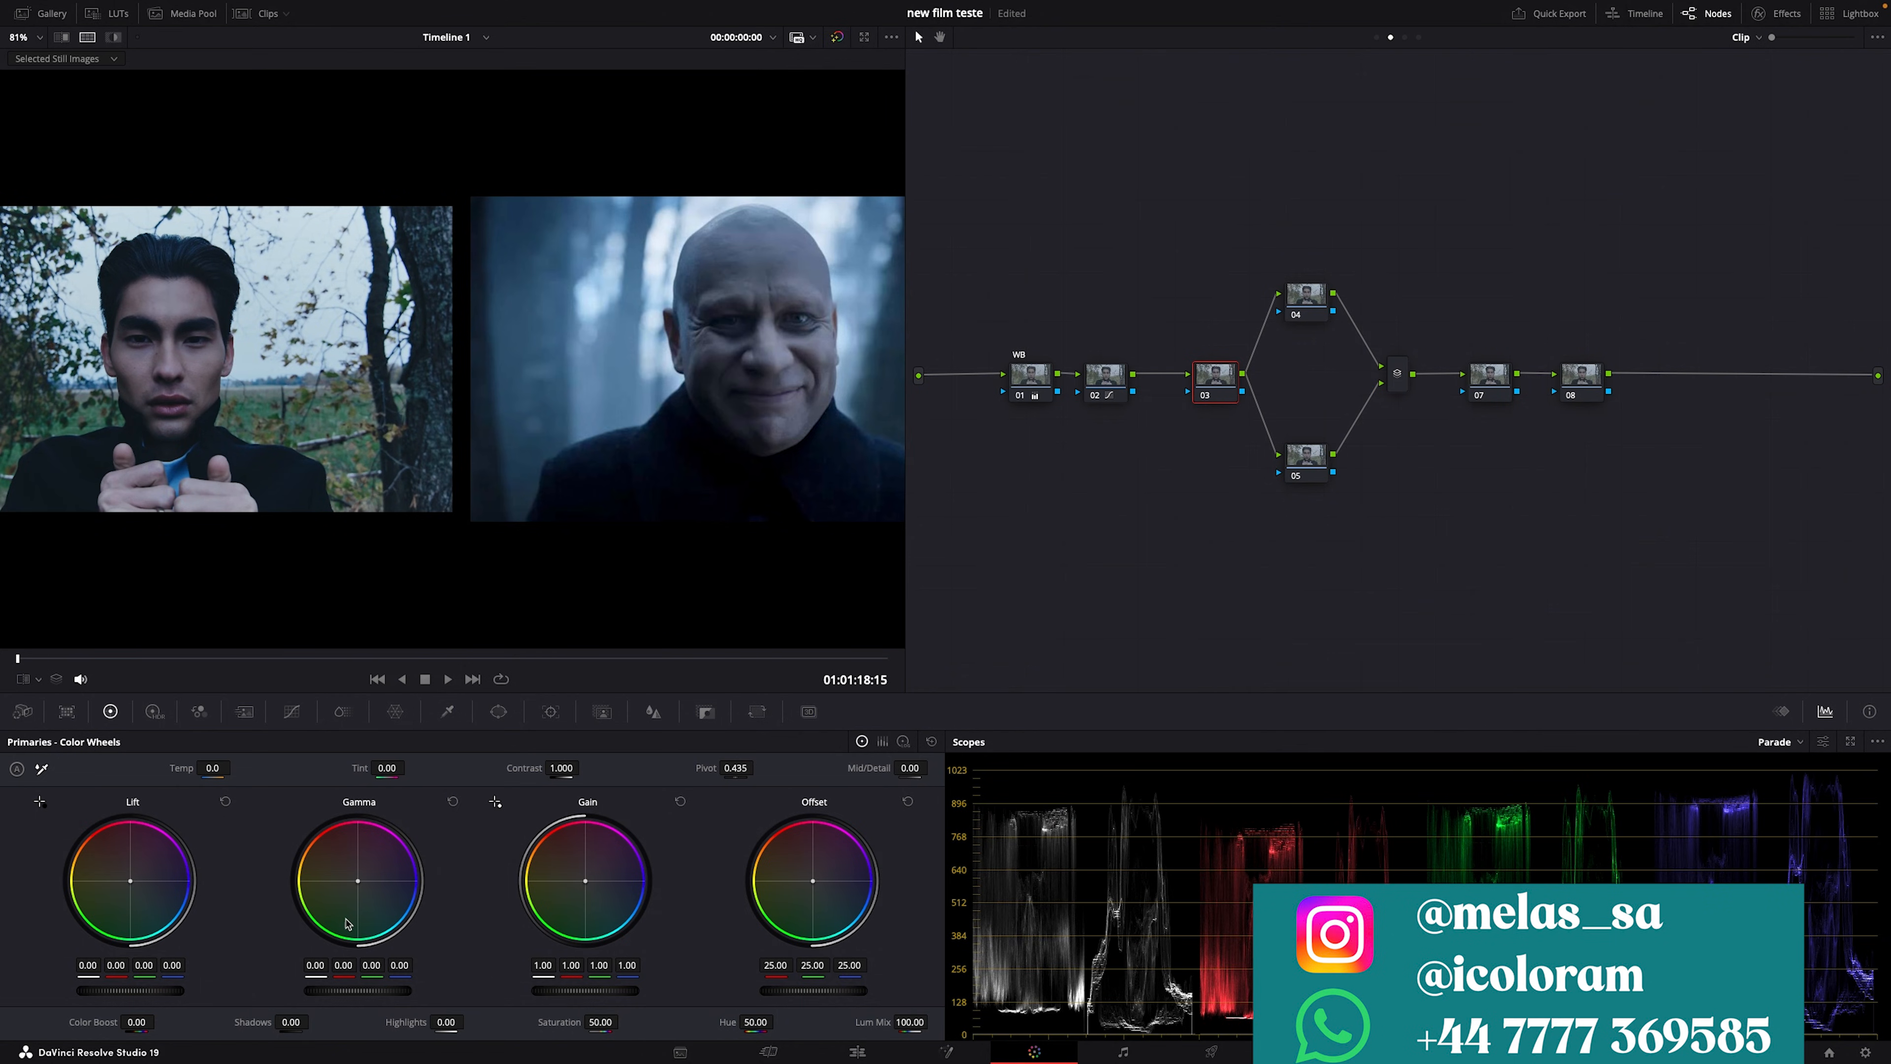
left_click(292, 712)
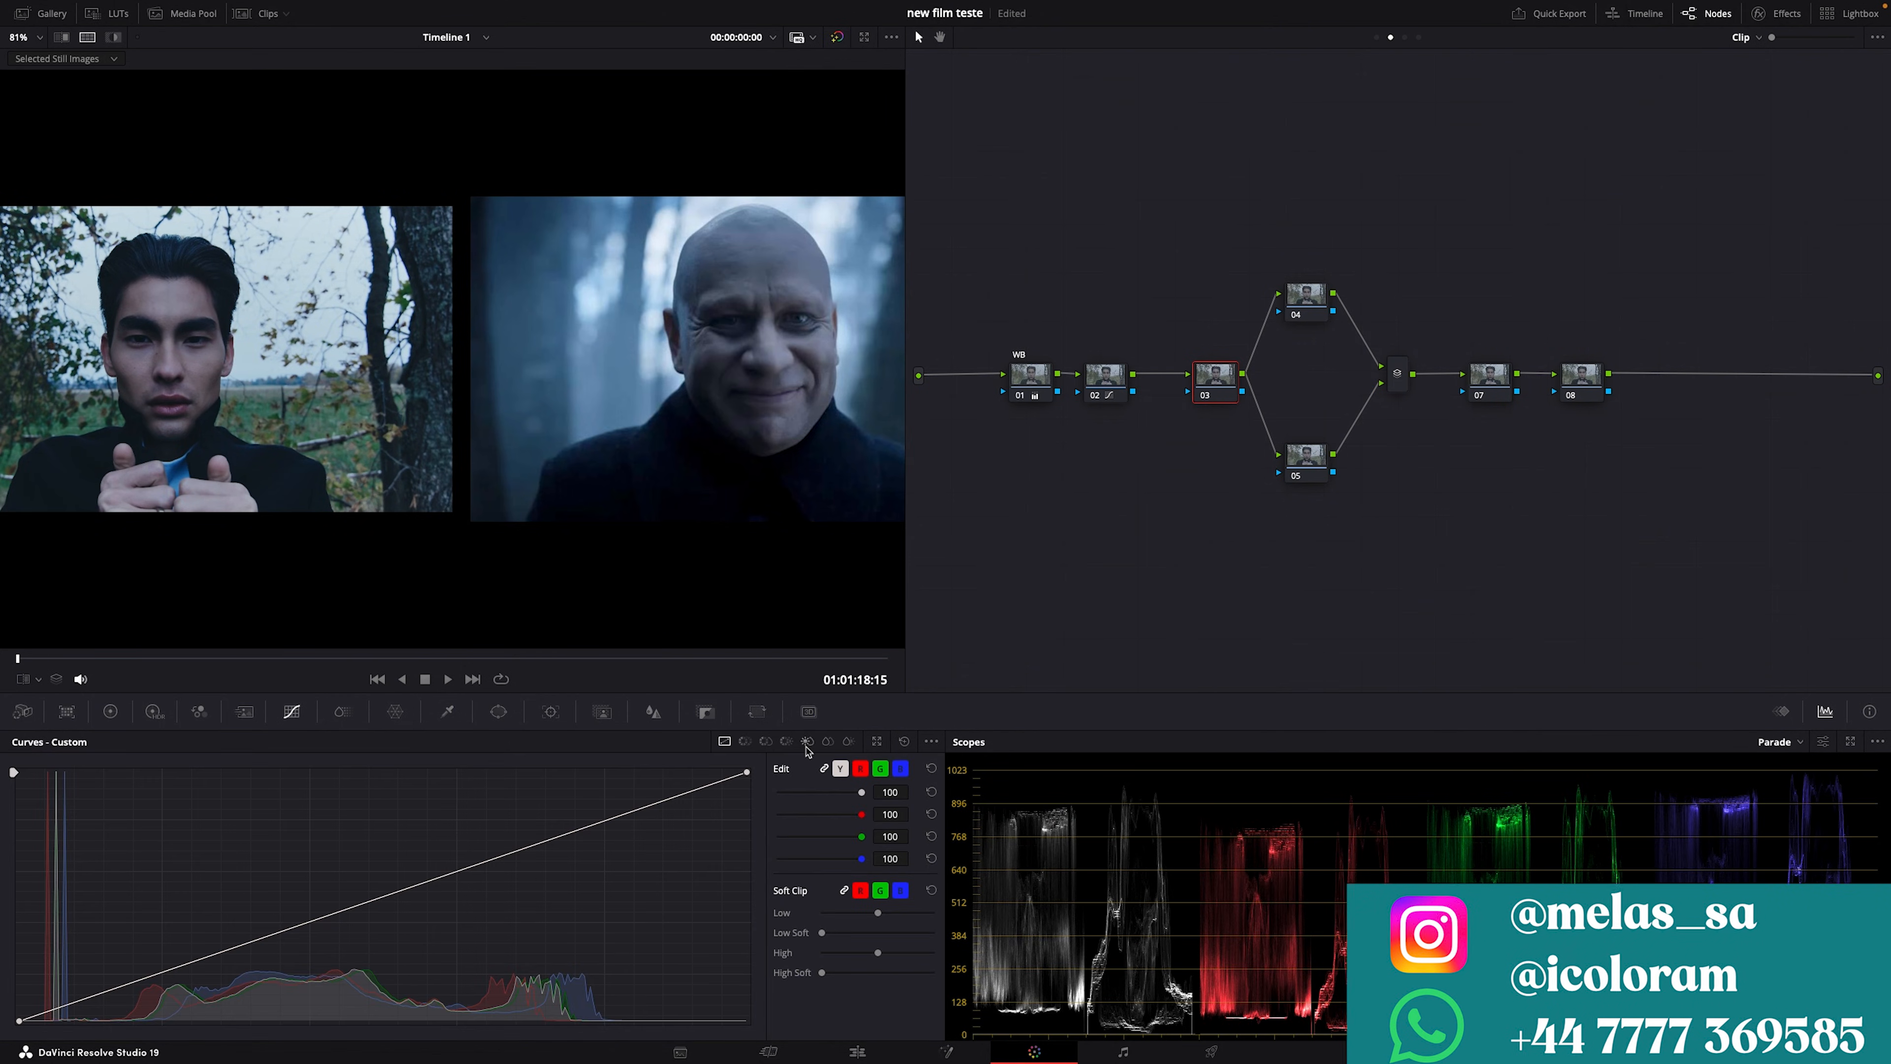
Step: In Hue vs Sat on node 03, trial lowering saturation of the orange and magenta-red hues
left_click(765, 742)
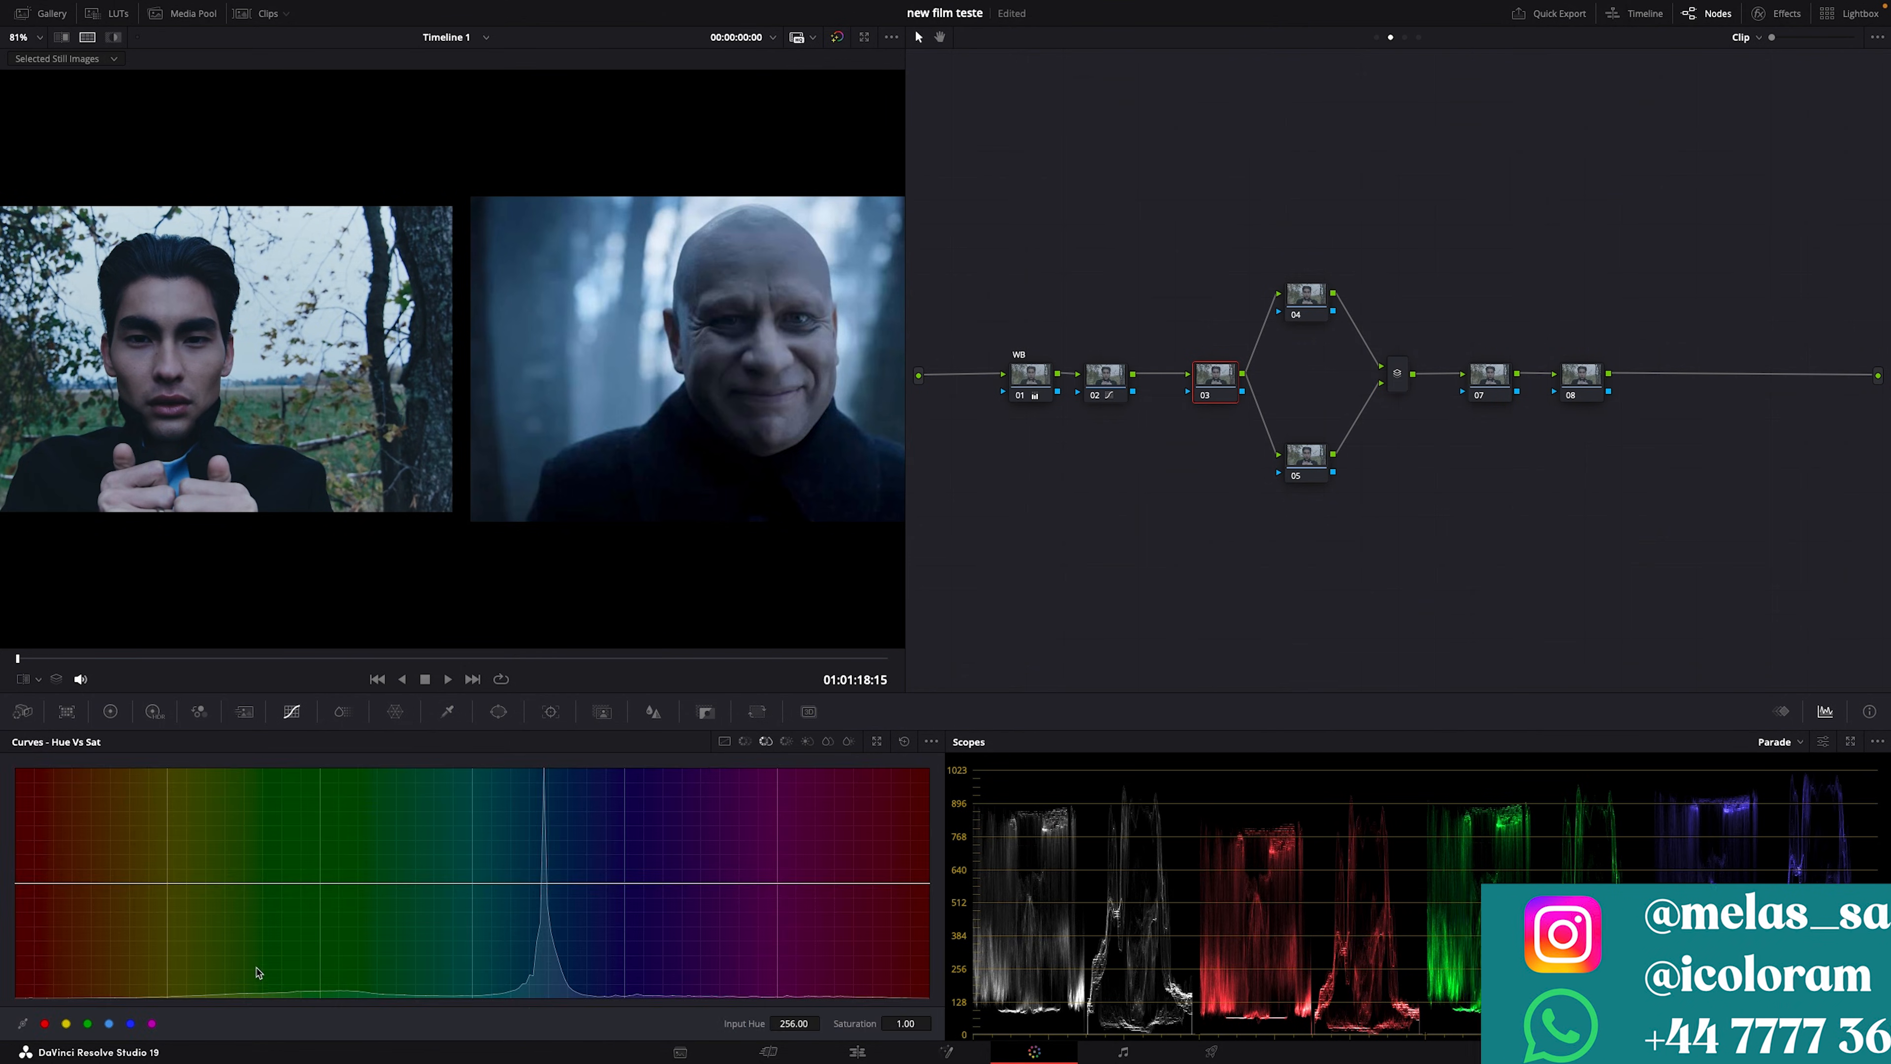
left_click(45, 1023)
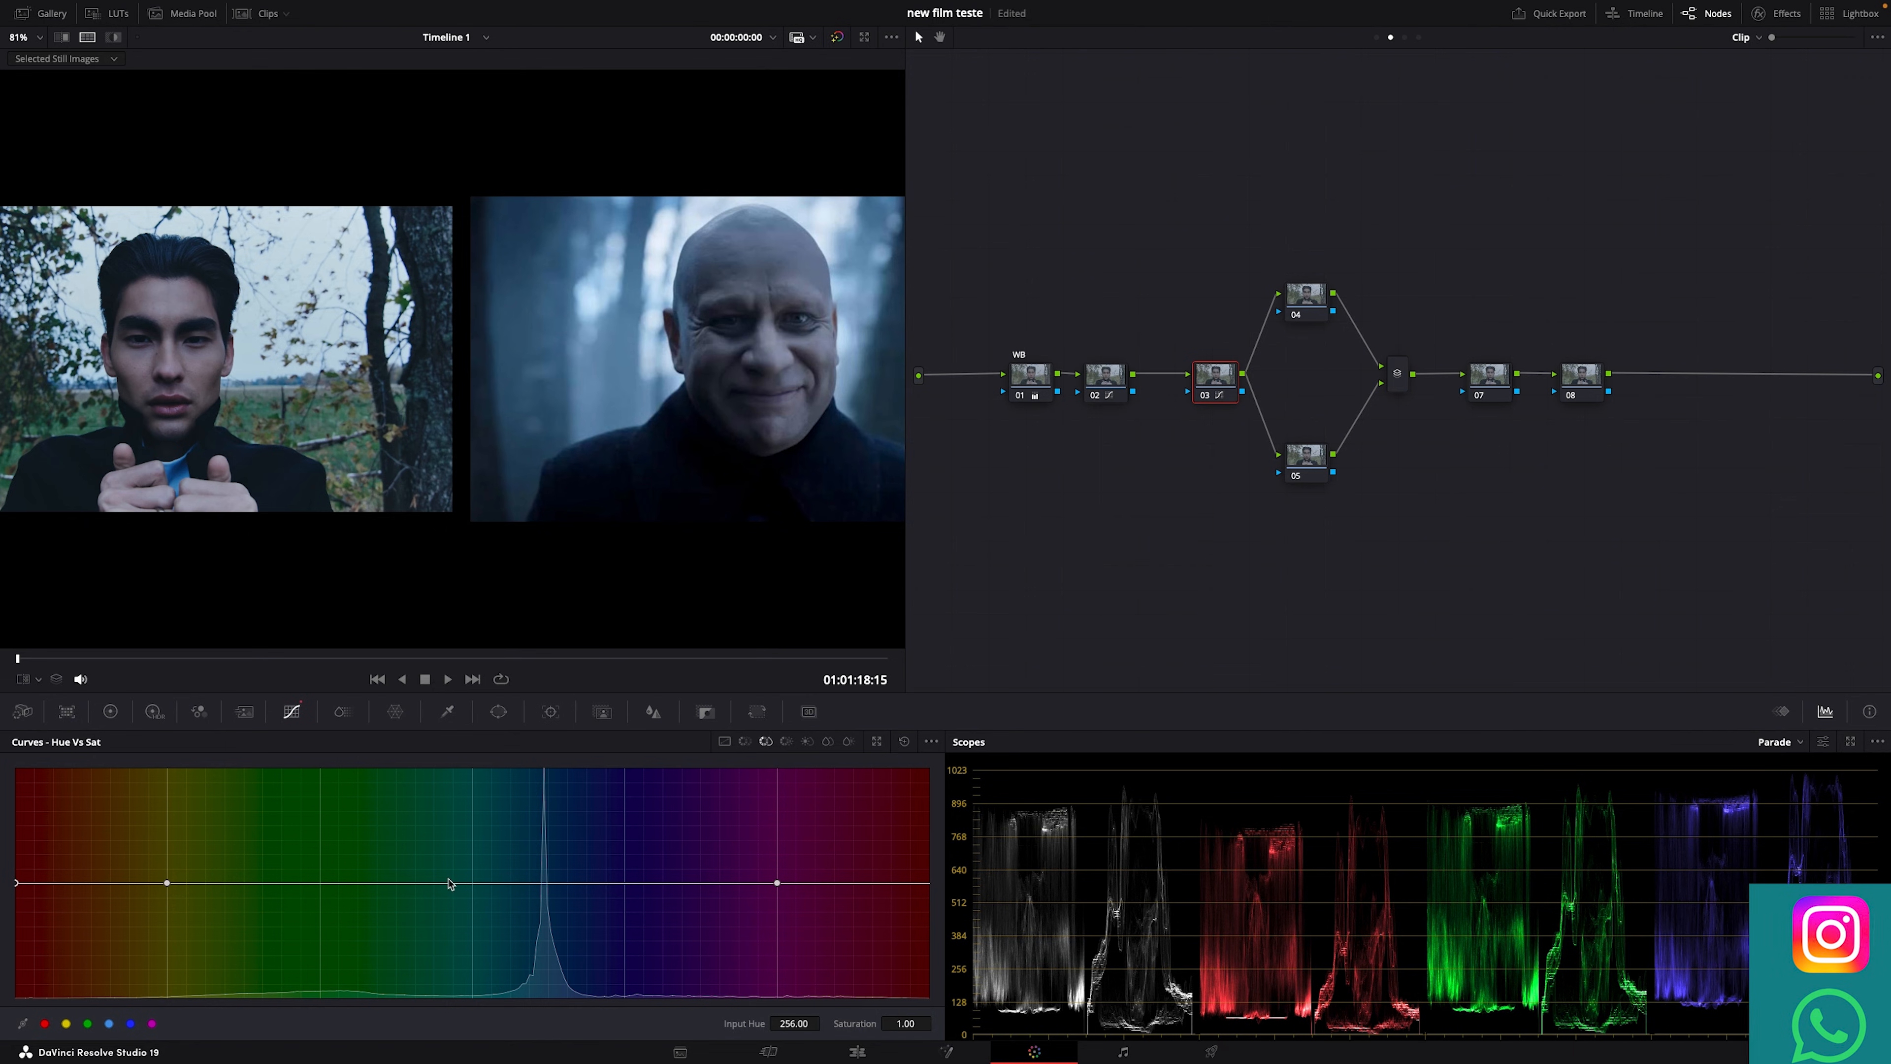
left_click(426, 883)
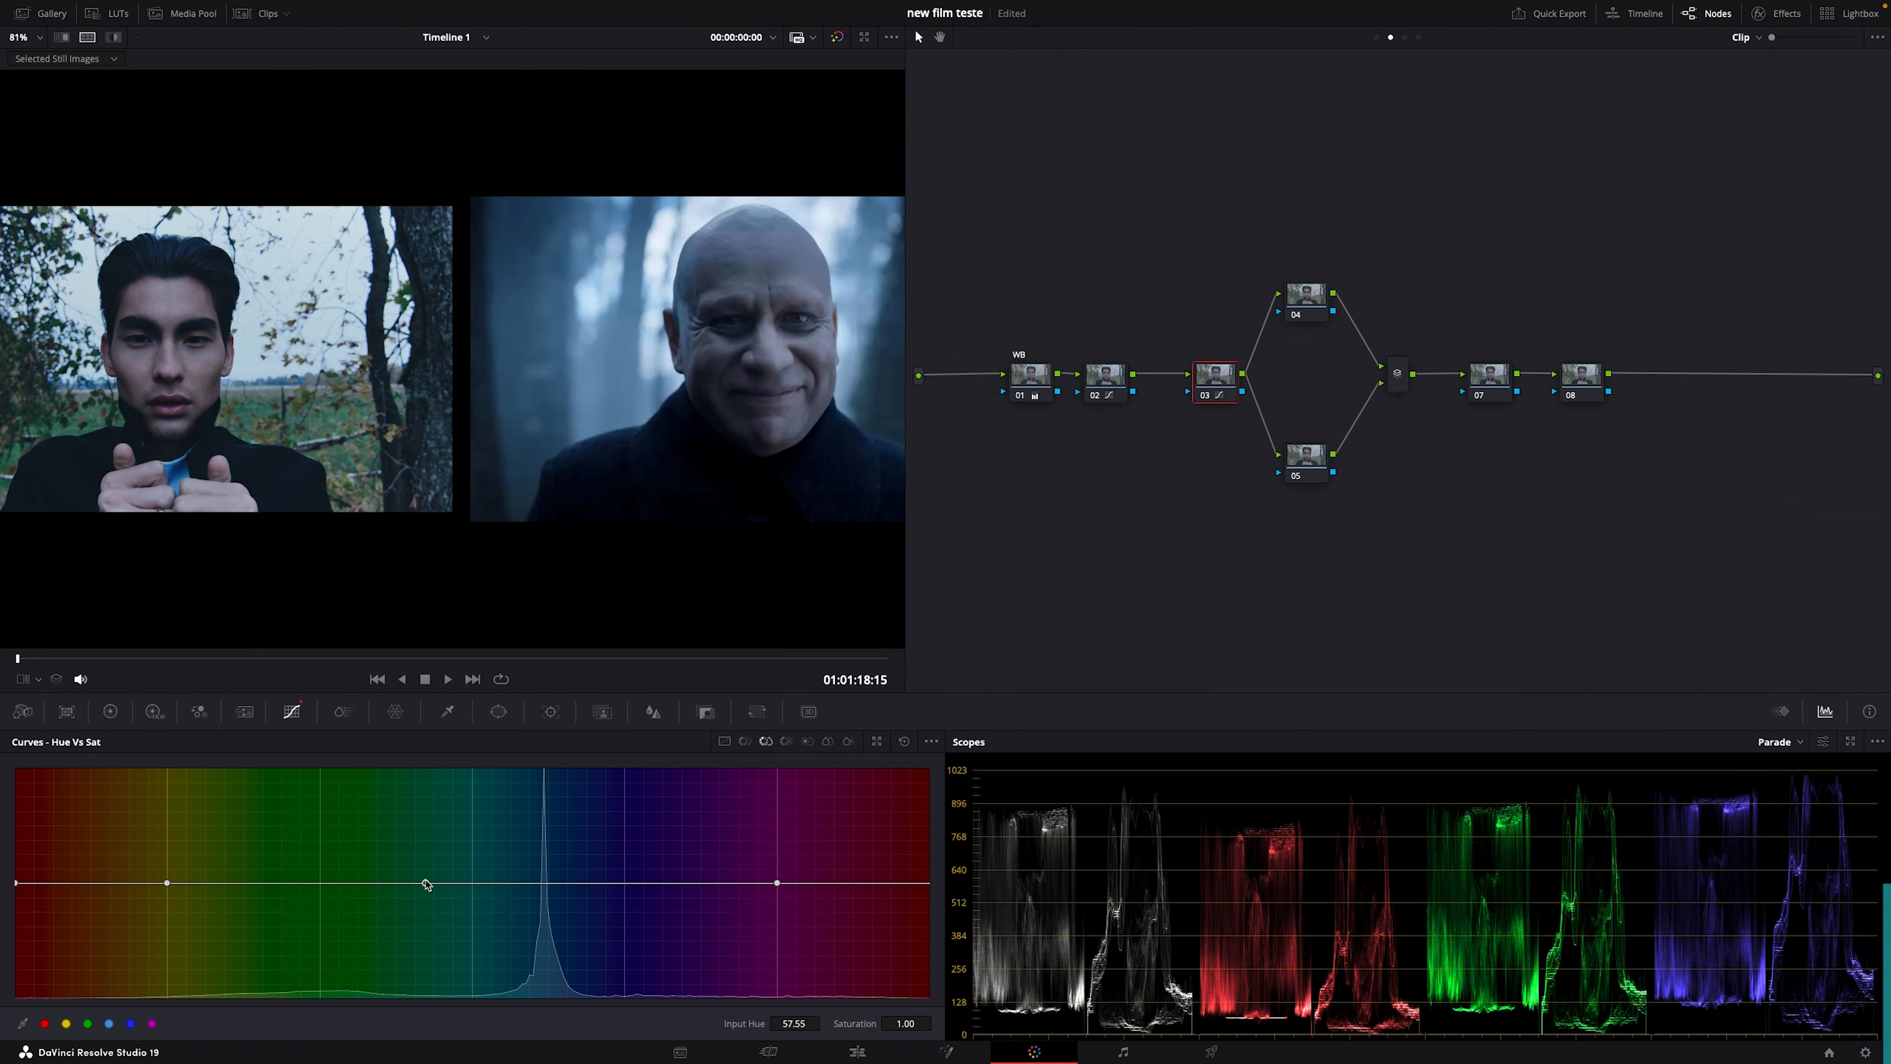
left_click_drag(167, 882, 305, 955)
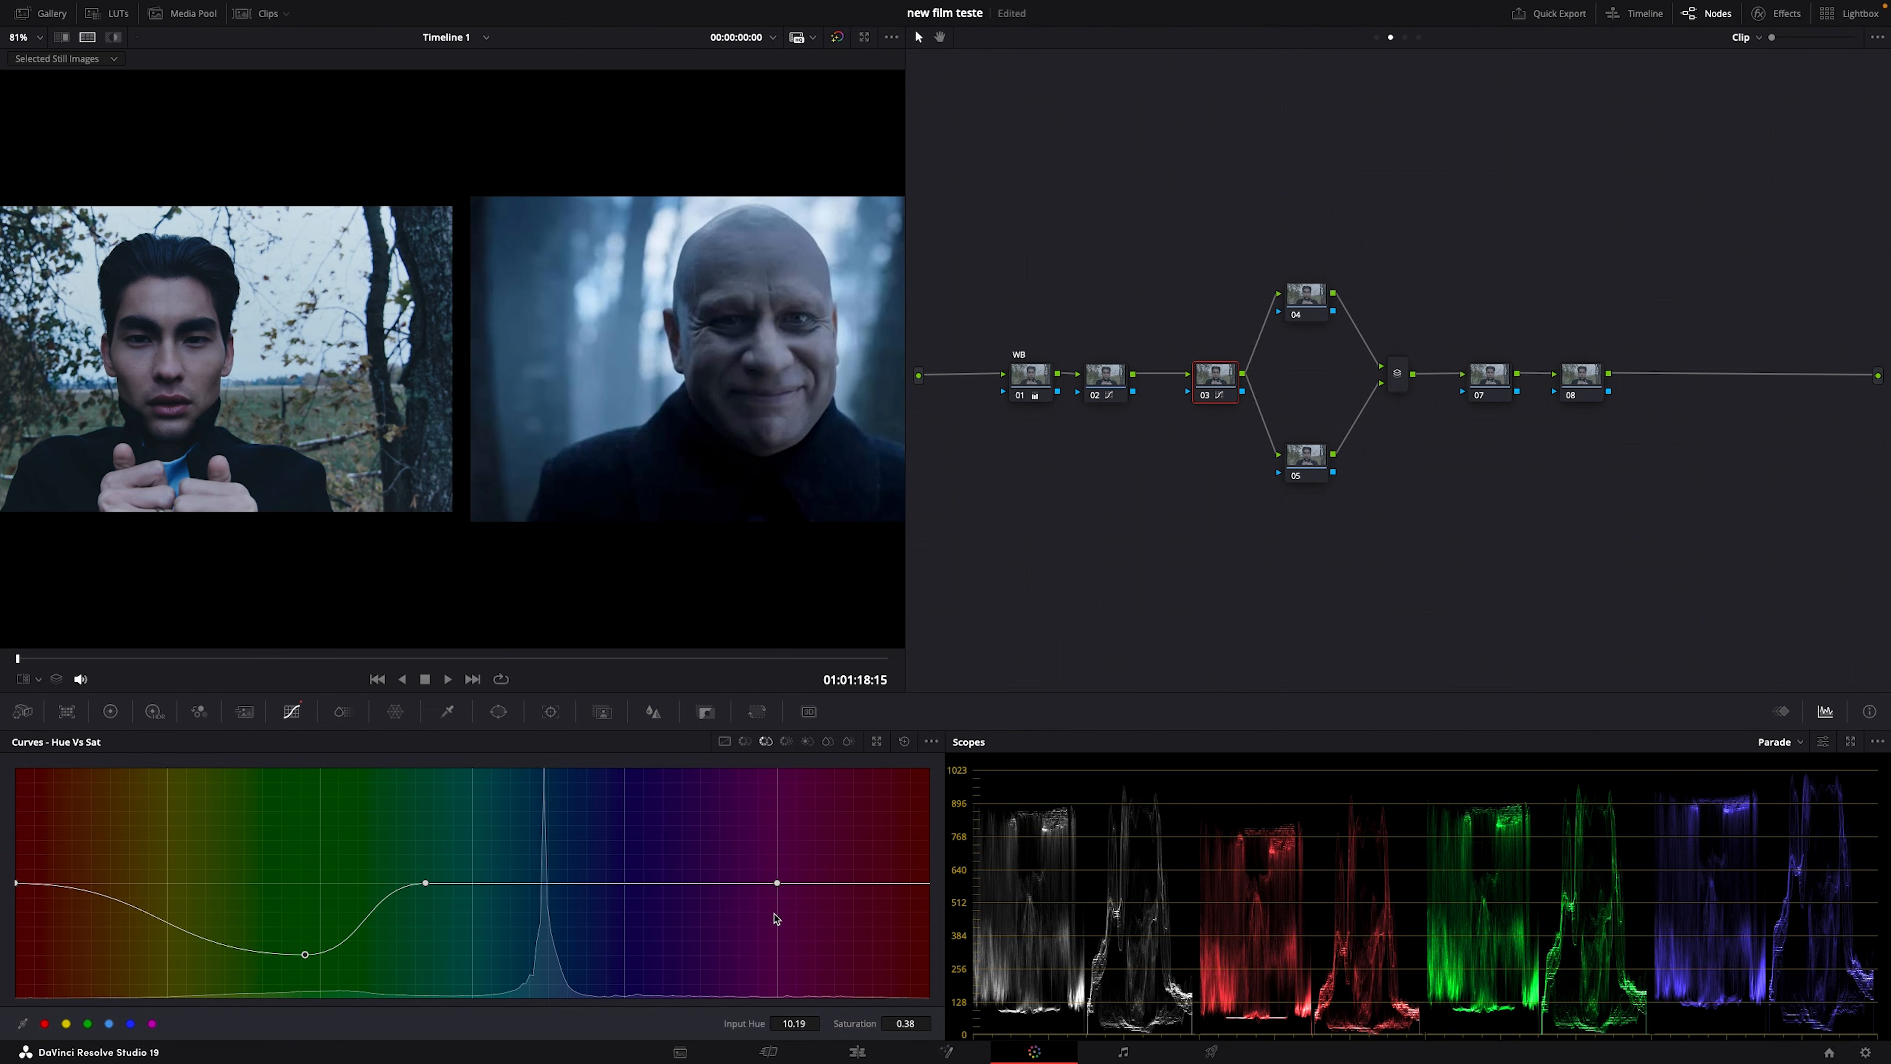
left_click_drag(813, 887, 786, 974)
right_click(17, 884)
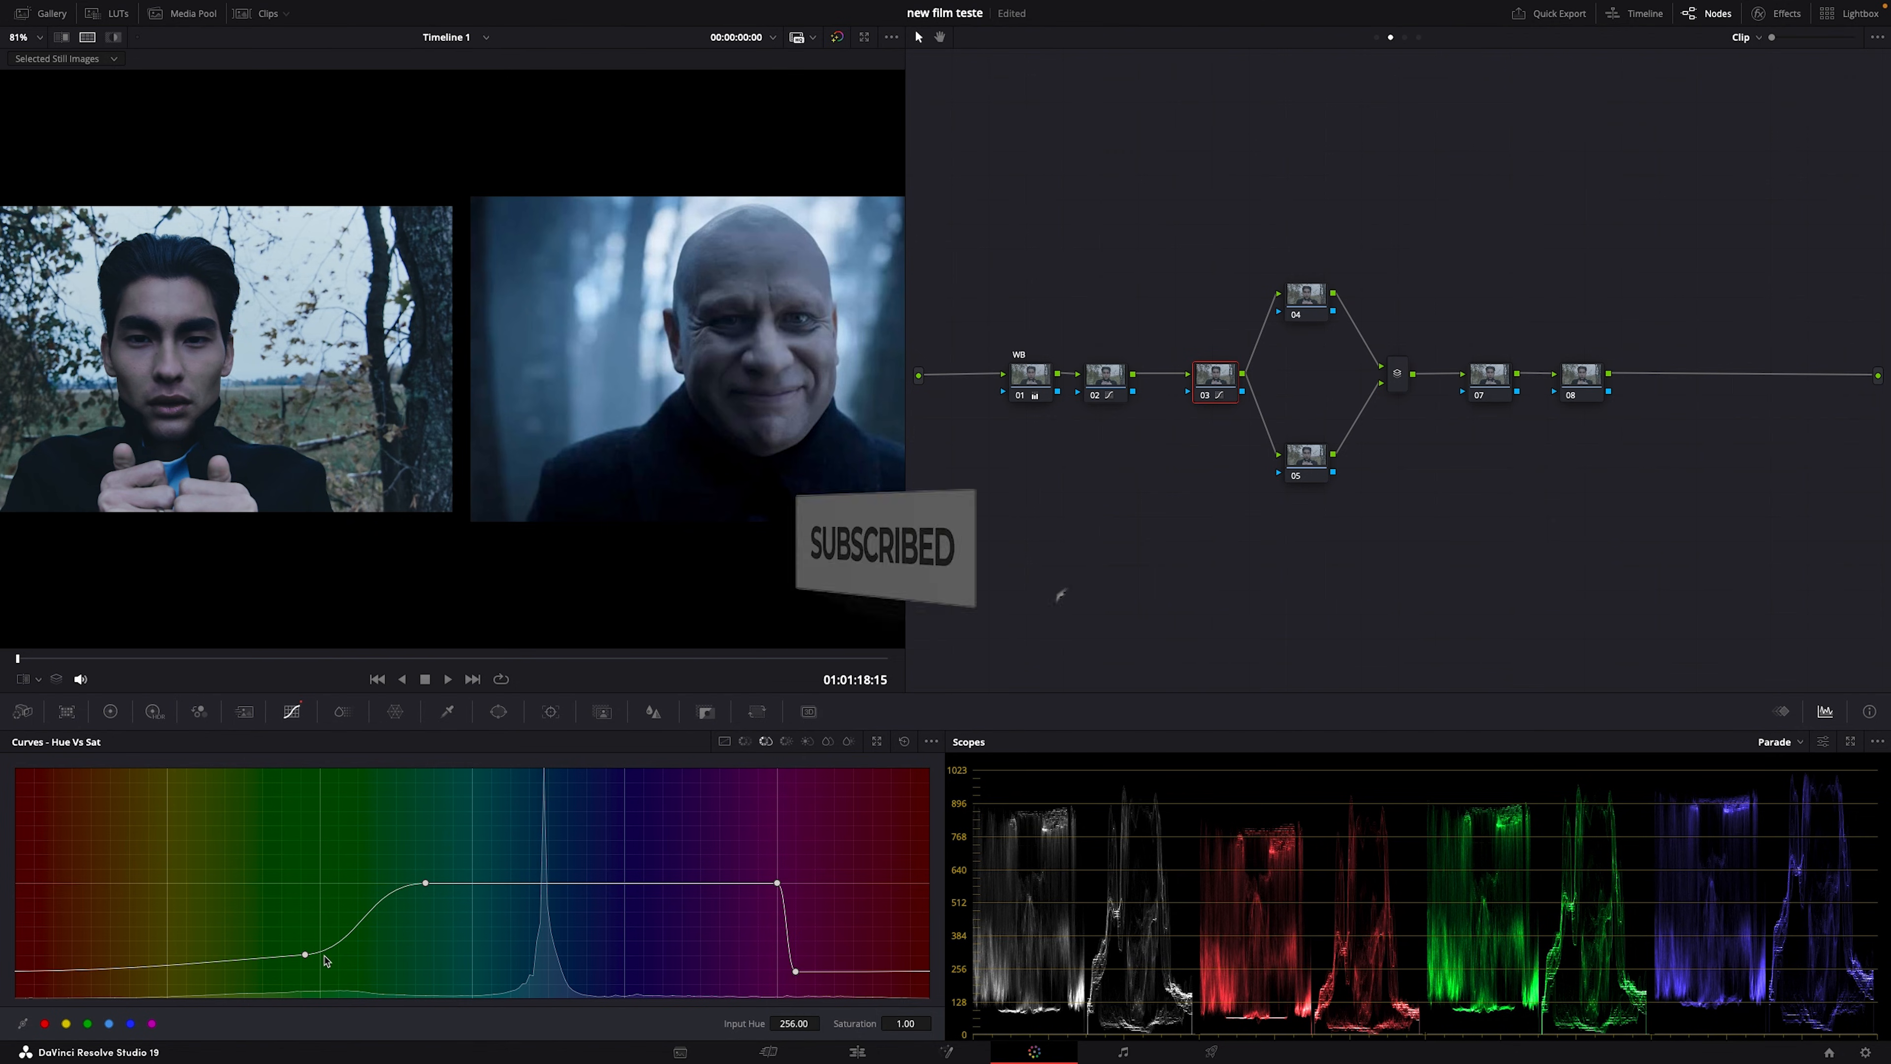
left_click_drag(305, 954, 315, 939)
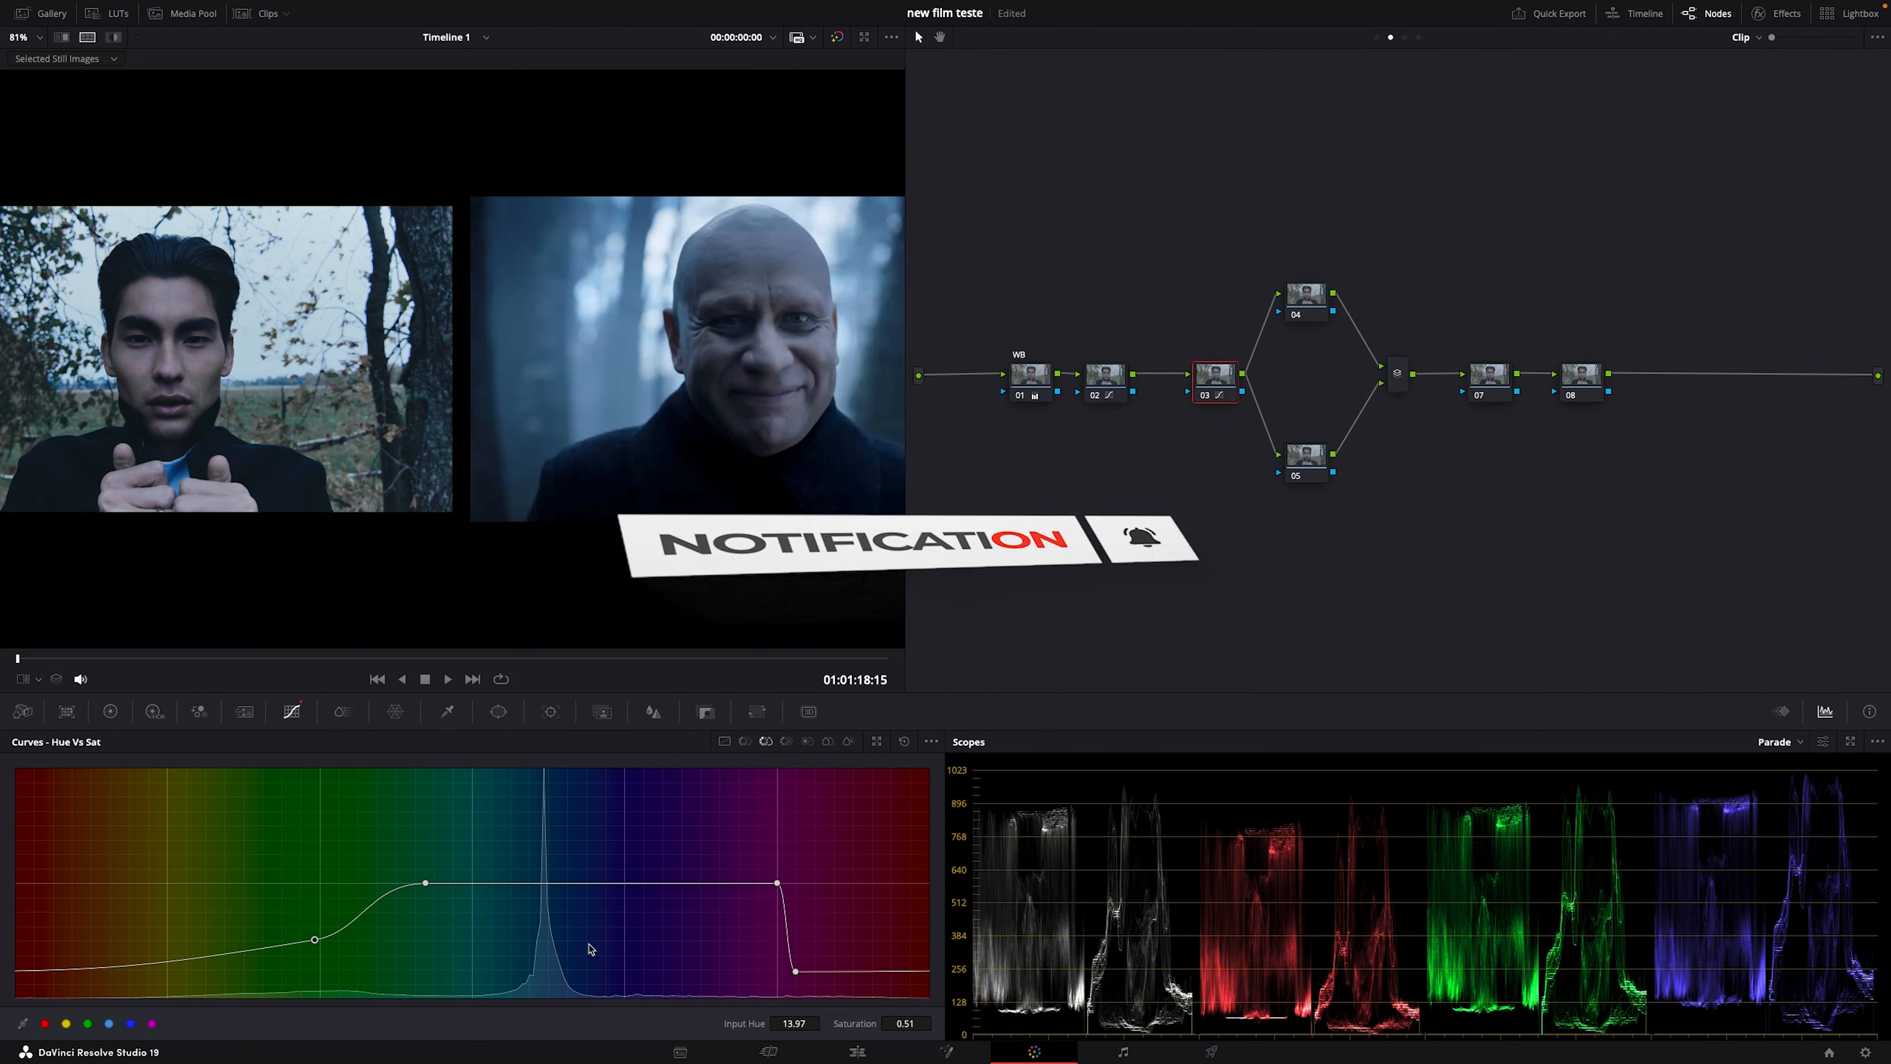
left_click_drag(795, 970, 795, 952)
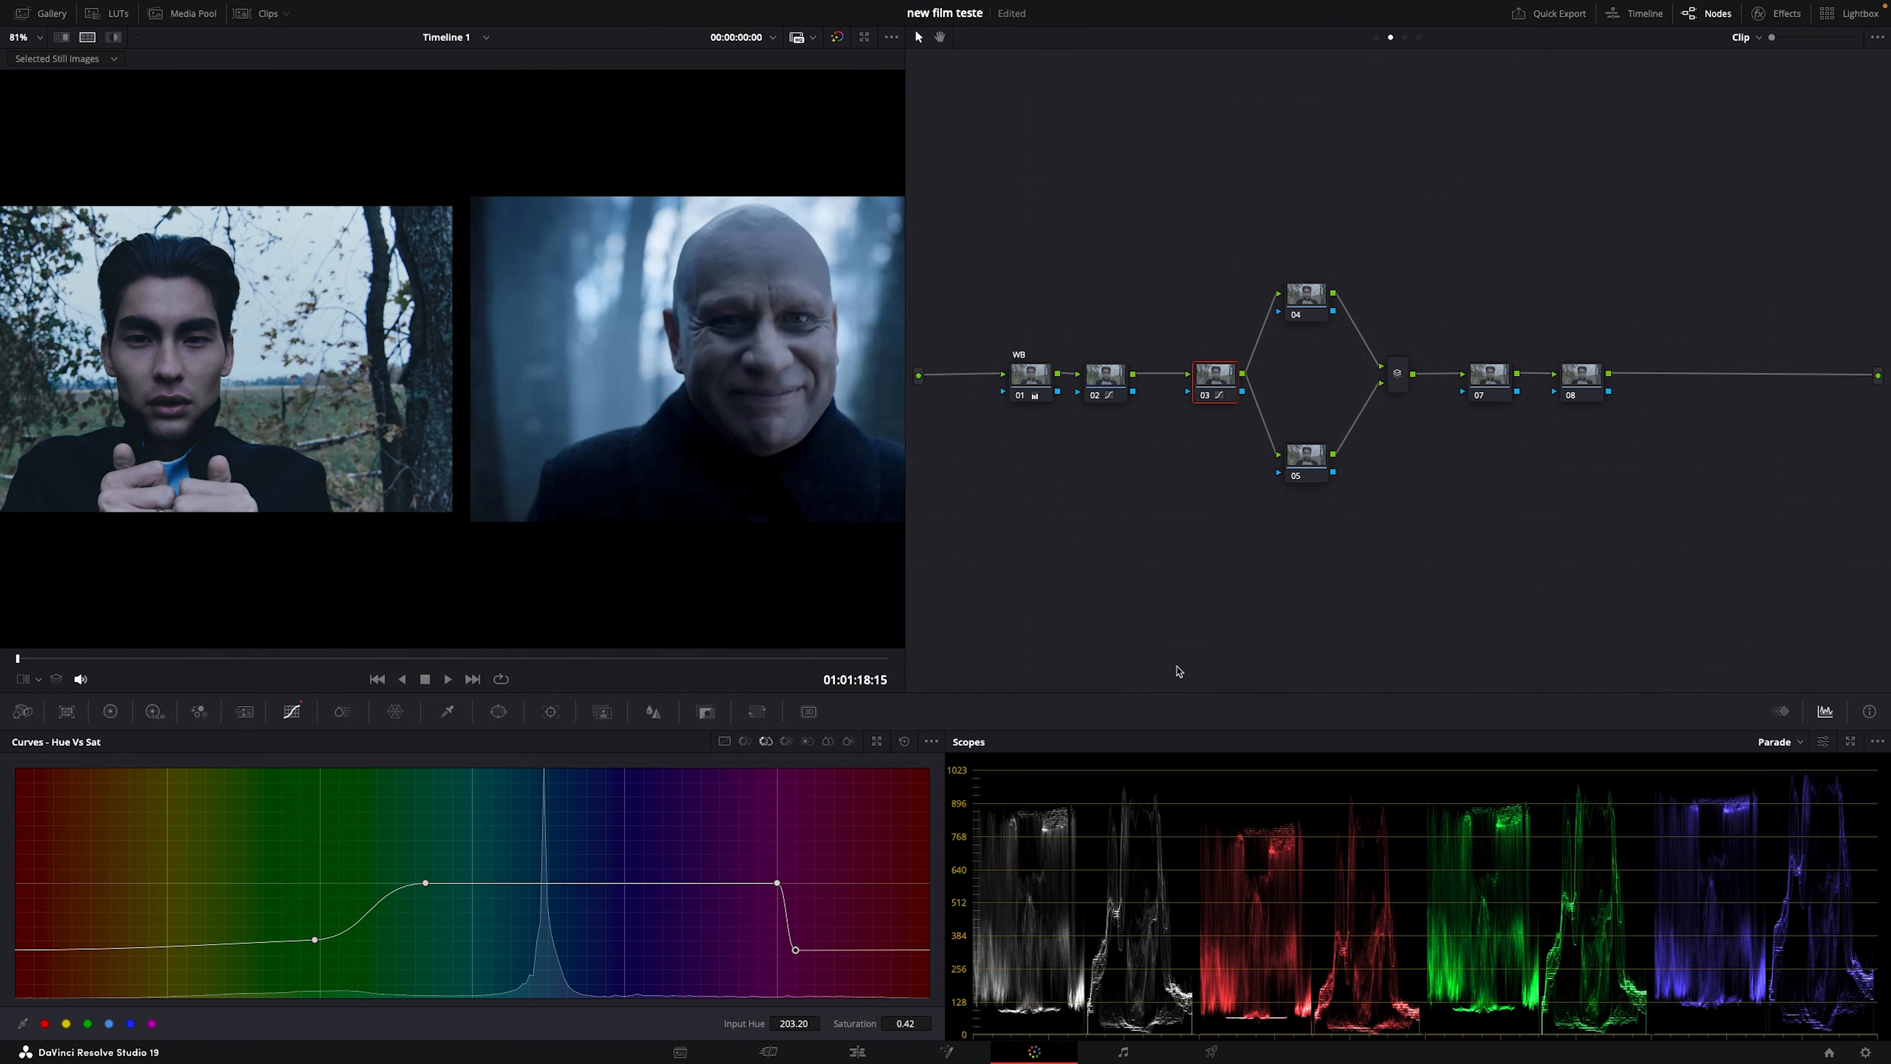
Step: Reset the curve and cut yellow-to-green saturation to about 0.32, extending into the orange hues
left_click(904, 741)
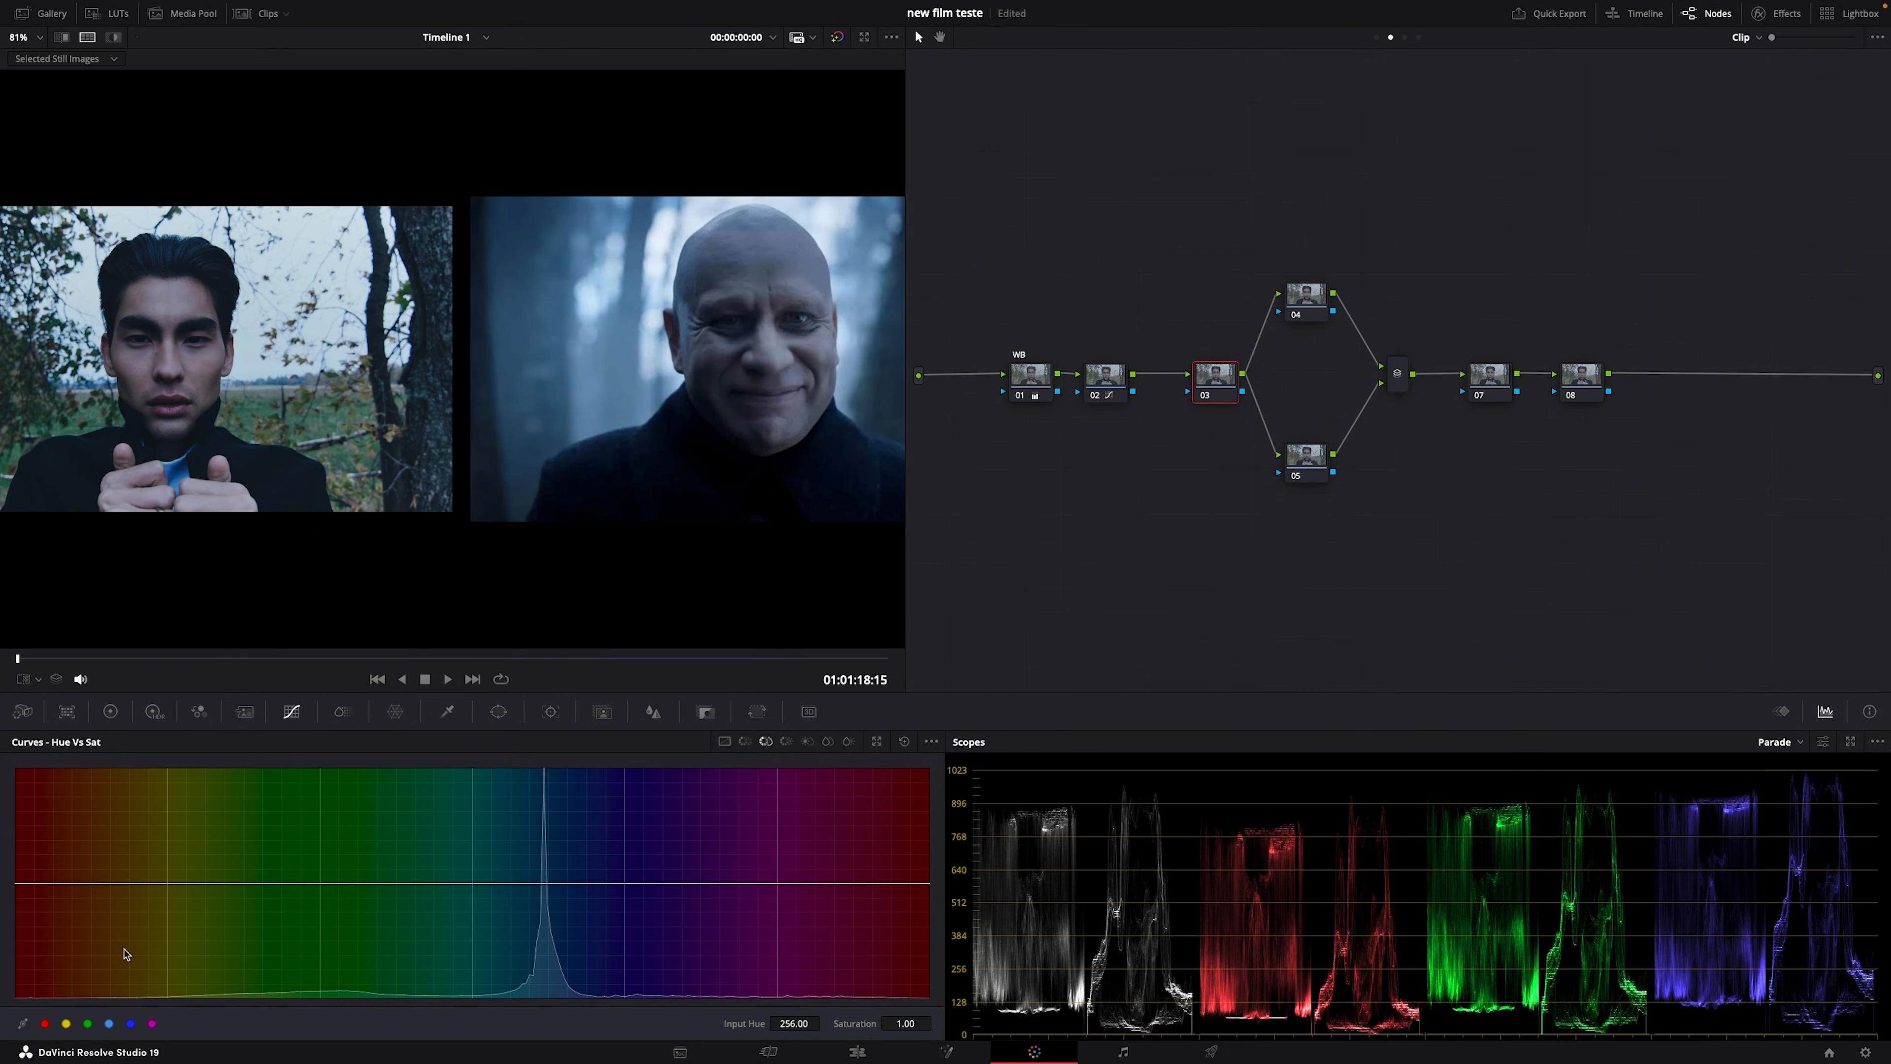
left_click(87, 1024)
left_click_drag(320, 883, 115, 966)
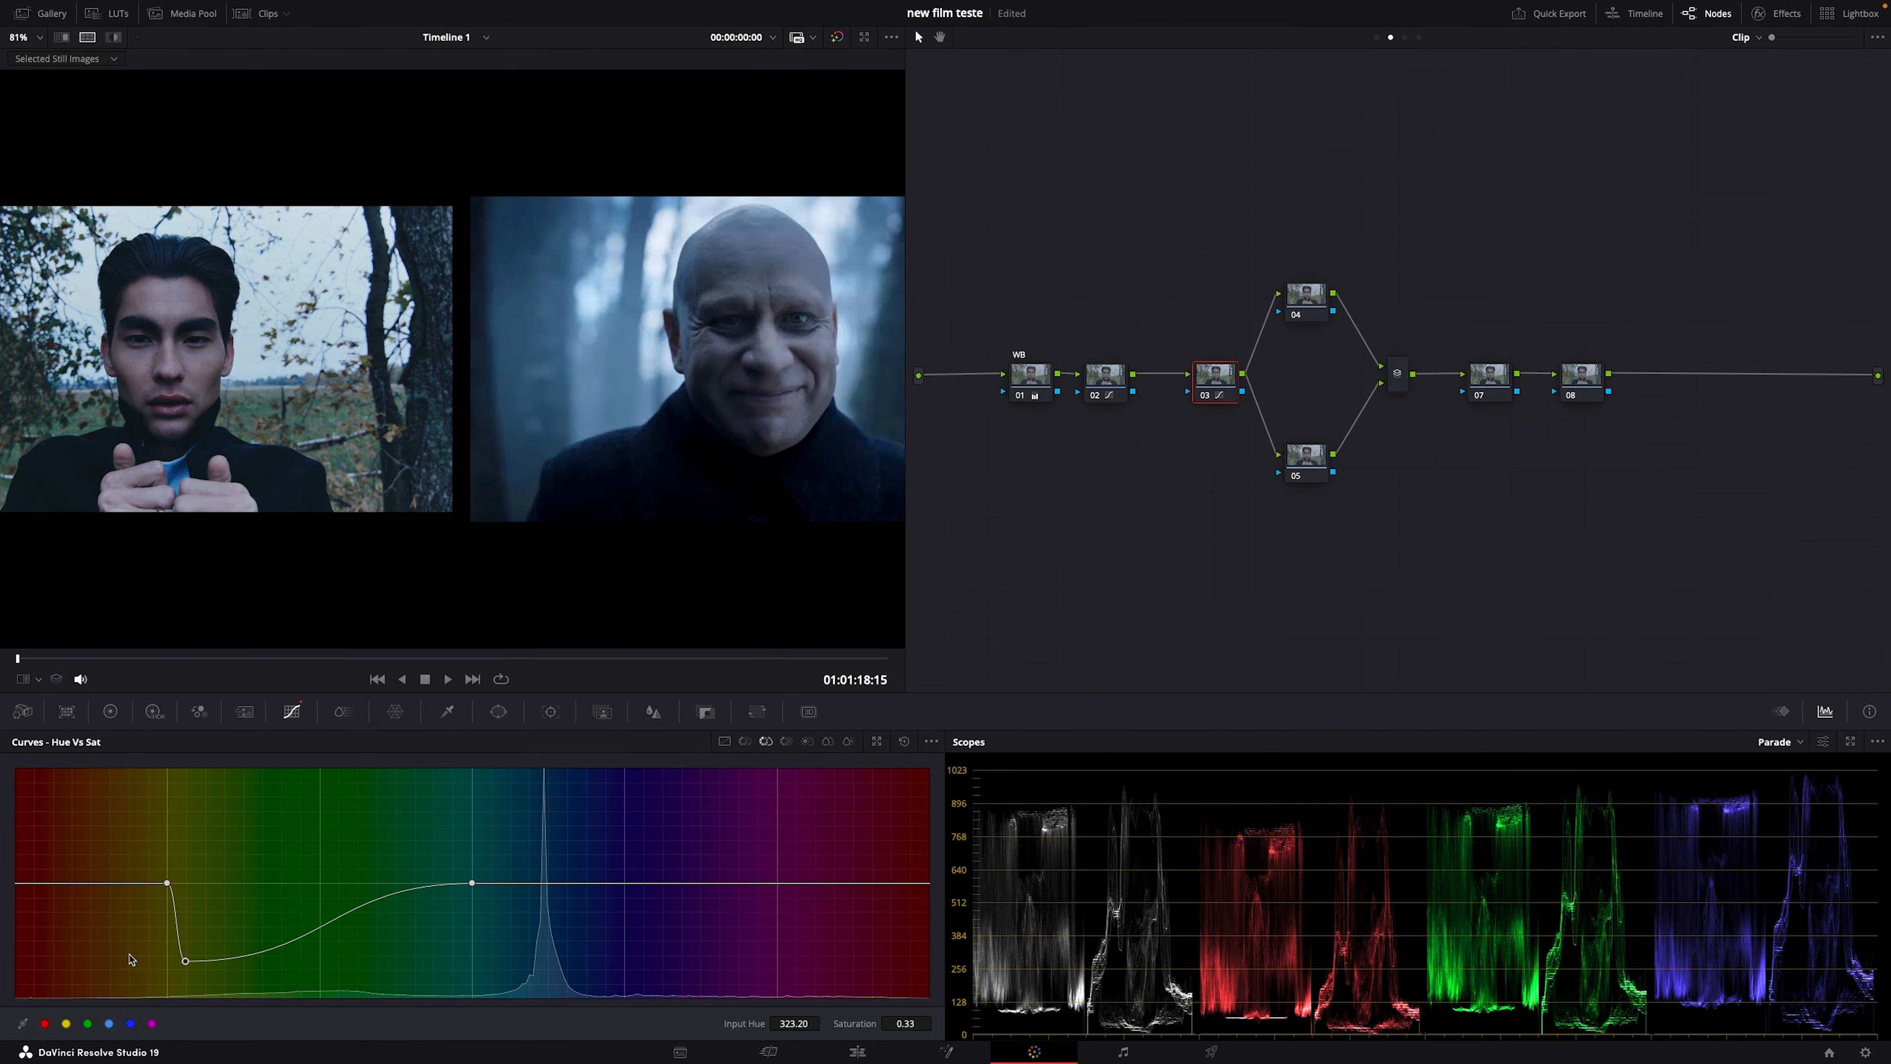
left_click_drag(370, 924, 372, 954)
left_click_drag(416, 960, 449, 950)
left_click(109, 883)
left_click_drag(148, 892, 107, 966)
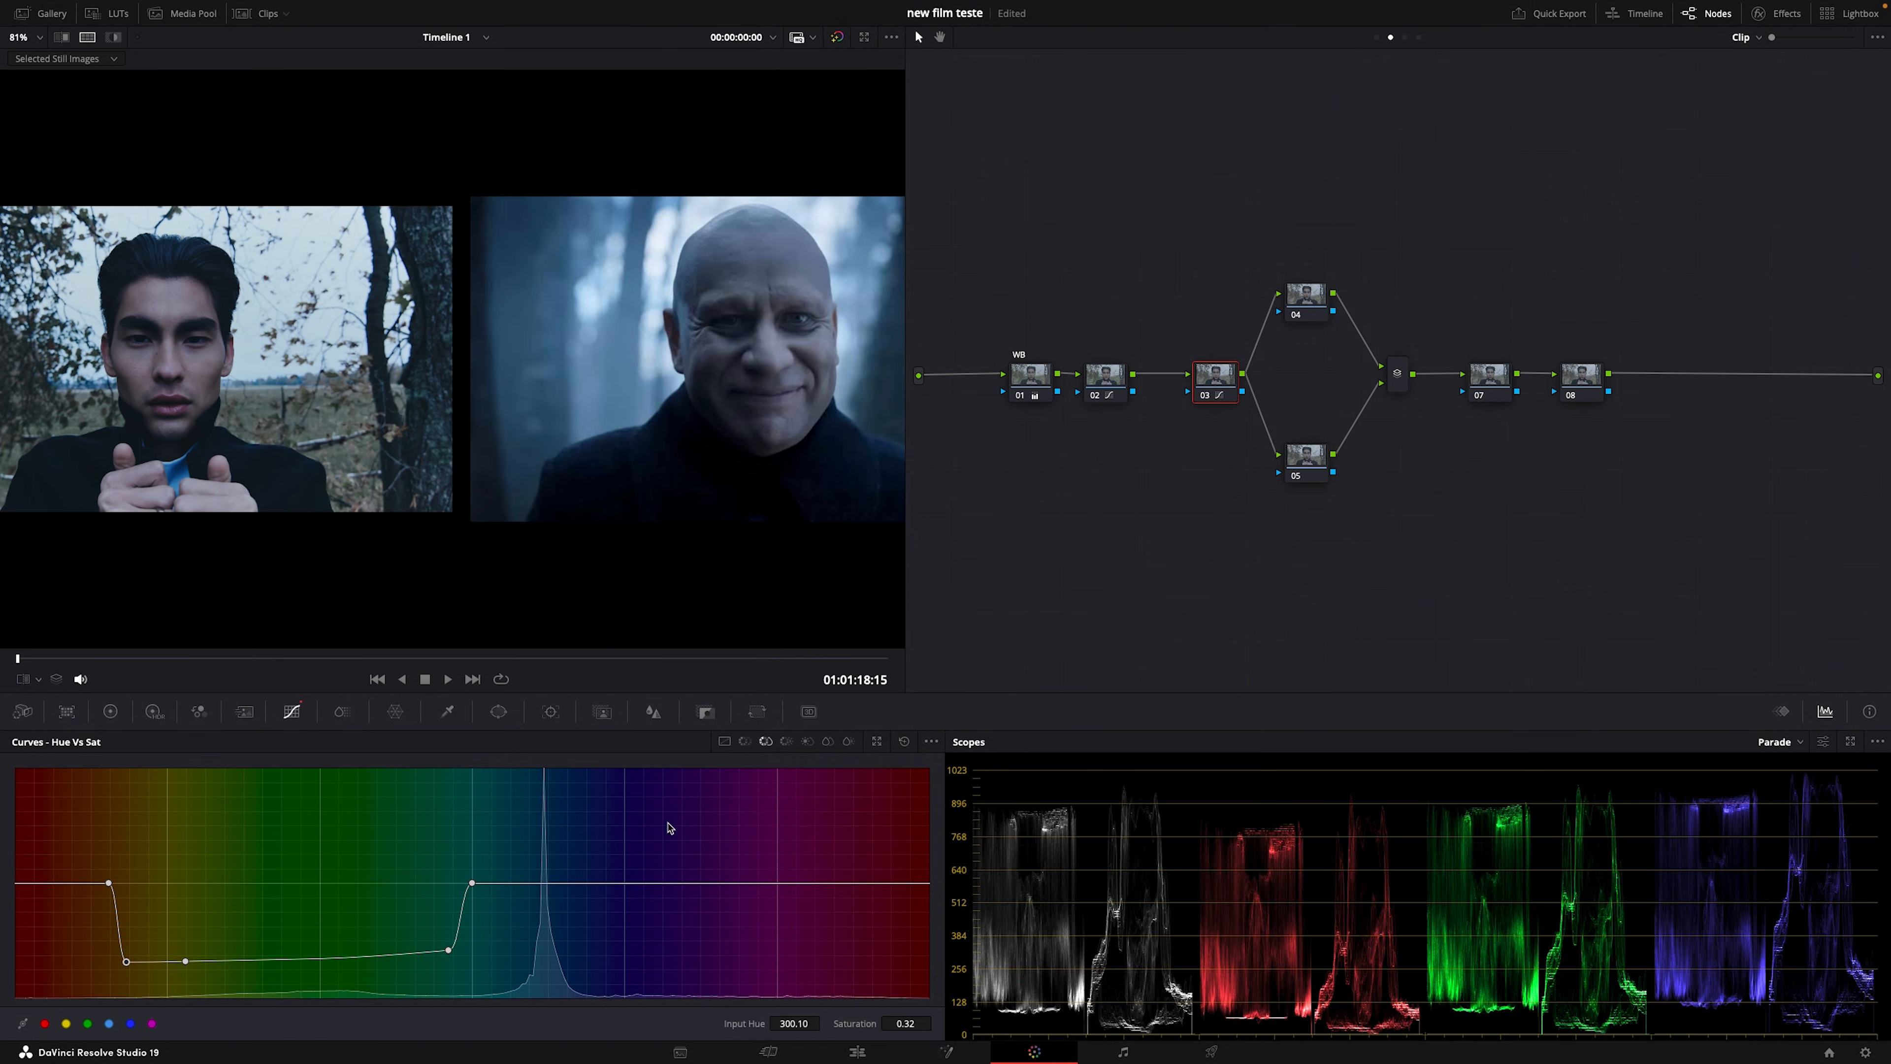
Step: Rotate node 03's yellow-to-green hues by about −57 with a Hue vs Hue curve
left_click(744, 741)
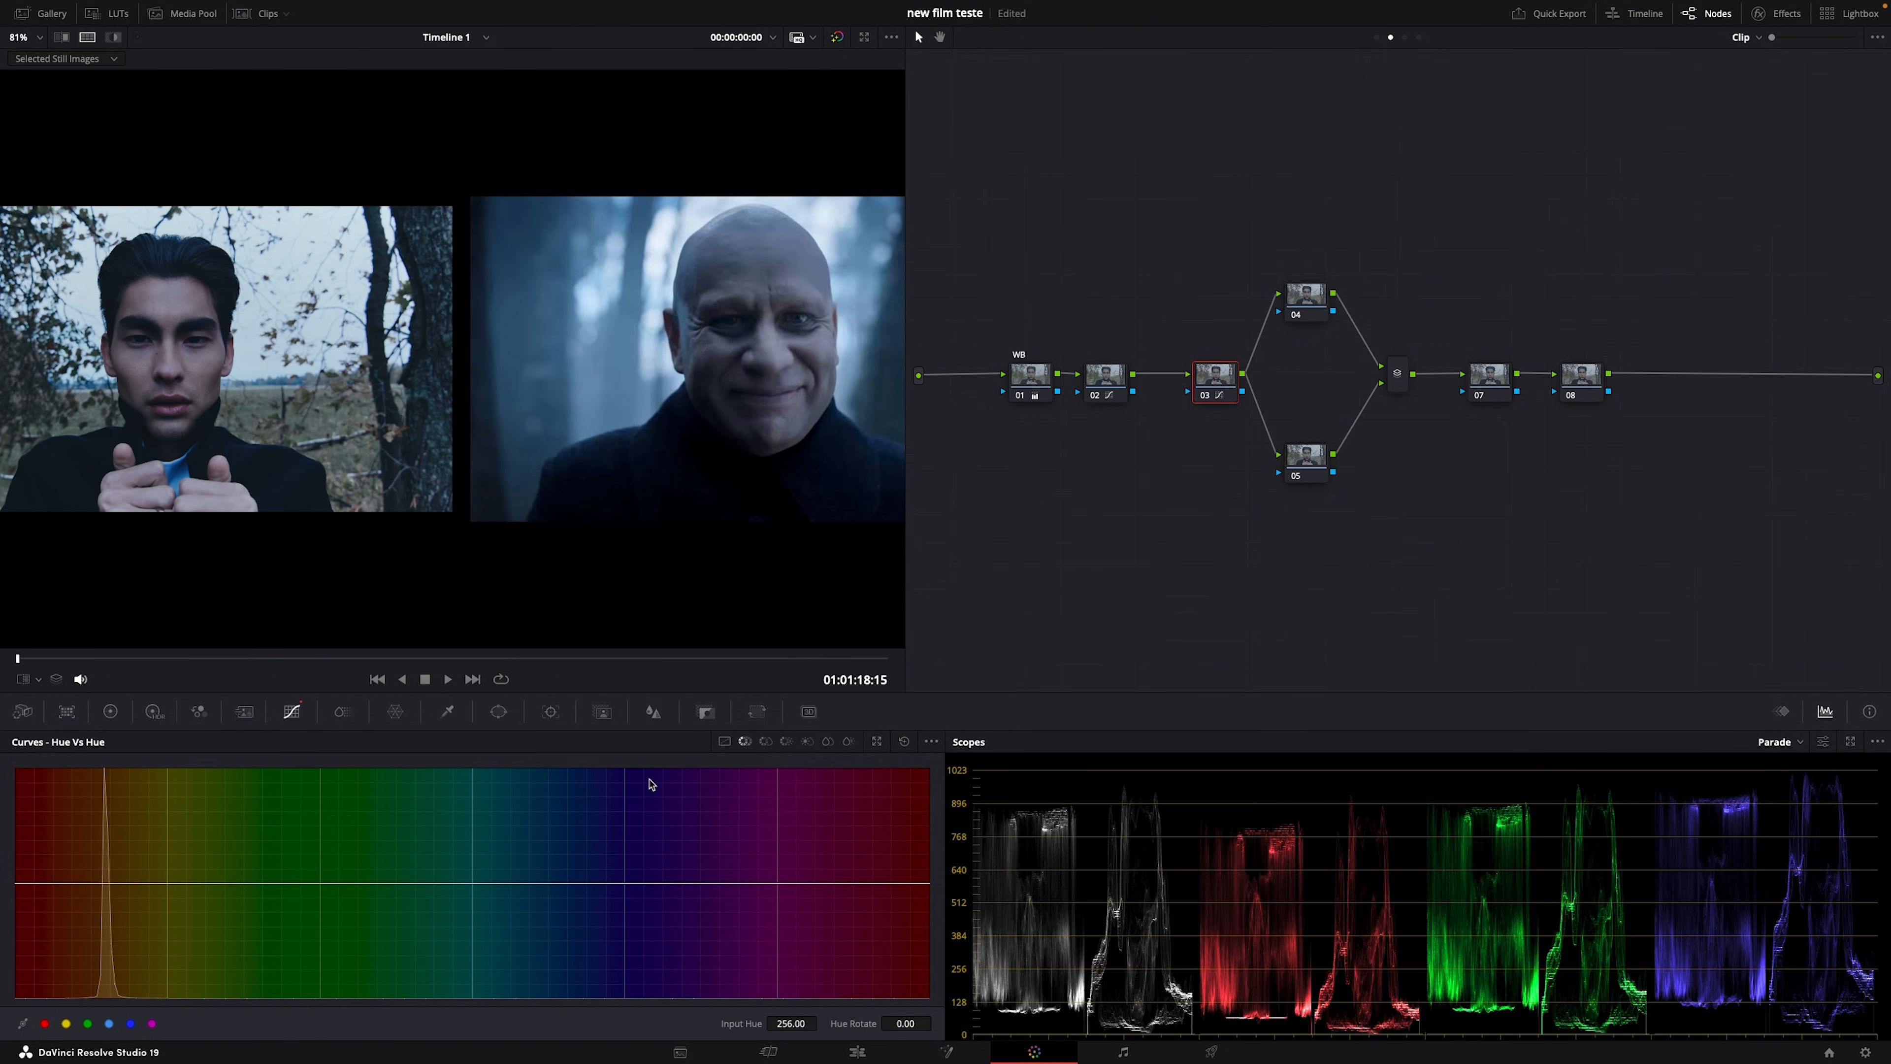
left_click(88, 1023)
left_click(124, 882)
left_click_drag(167, 883, 142, 944)
left_click_drag(320, 883, 429, 924)
left_click_drag(143, 944, 139, 922)
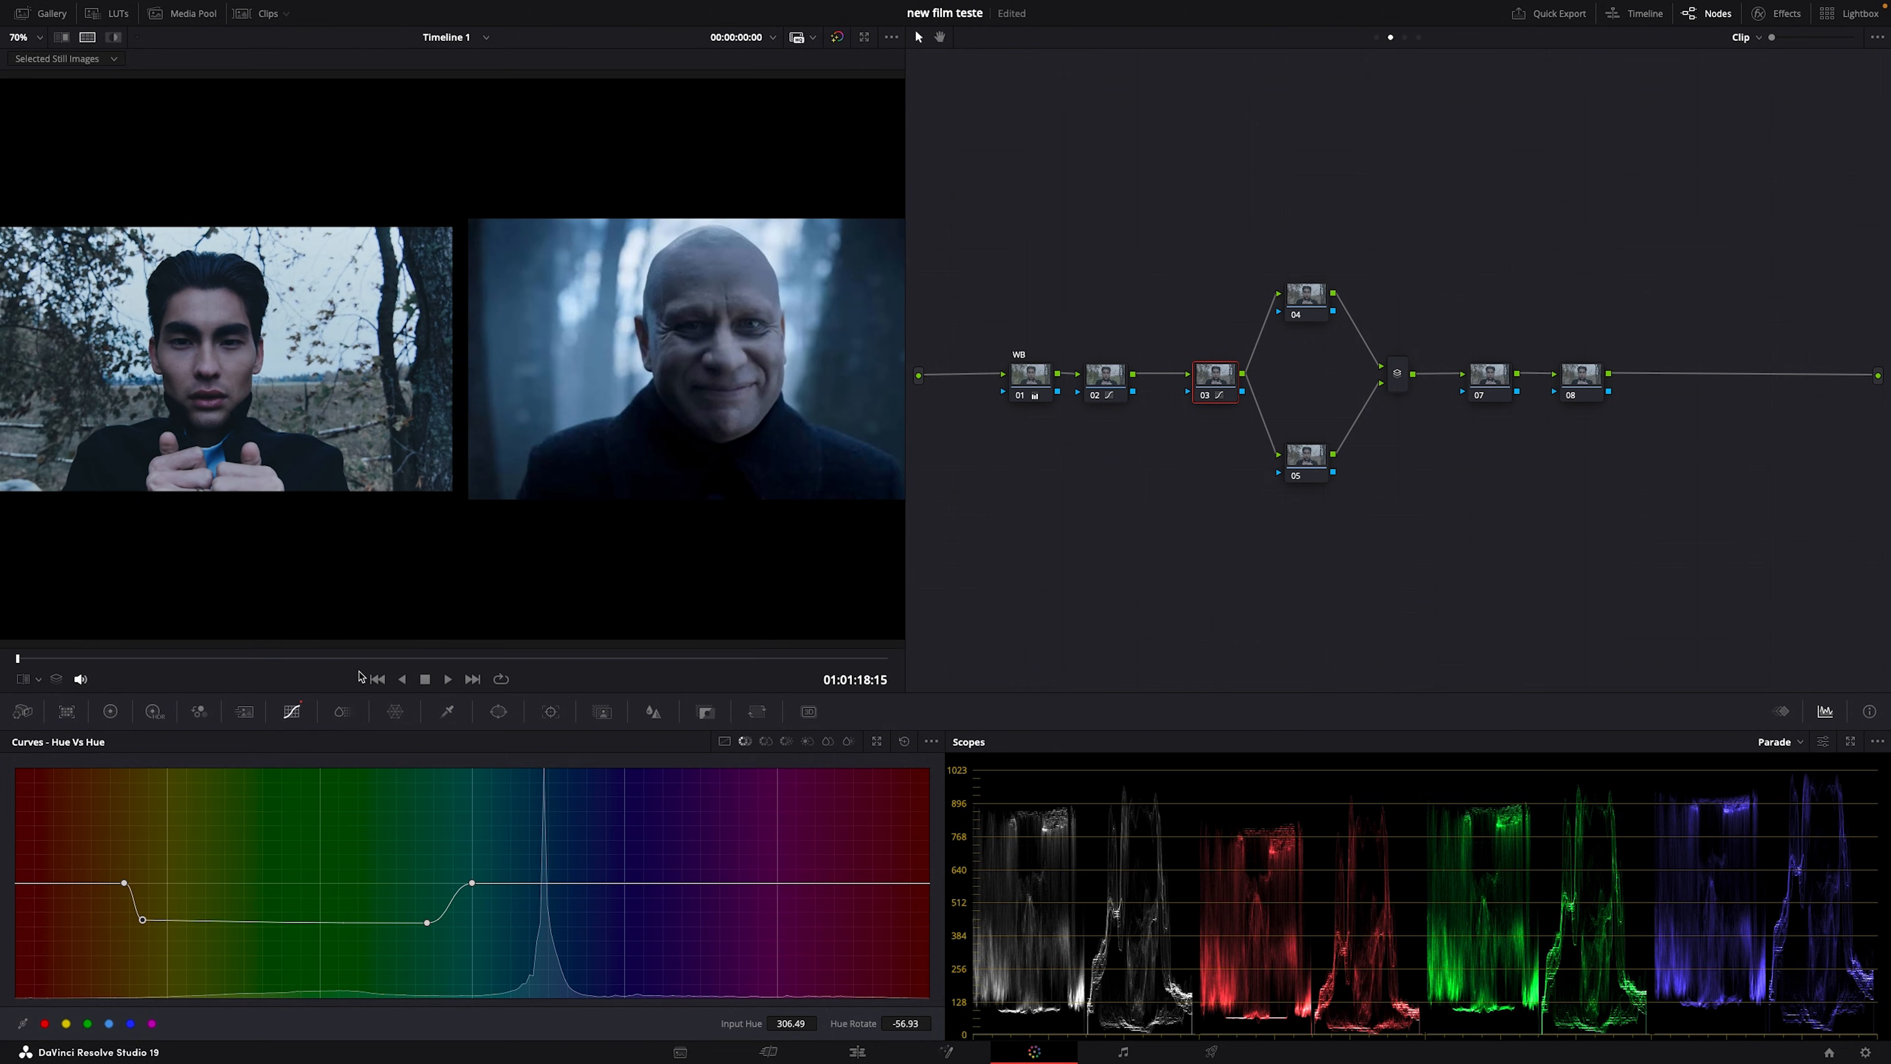
Step: Save the project and lower the green hues' saturation further to 0.29 in Hue vs Sat
mouse_move(377, 660)
left_mouse_down()
mouse_move(469, 659)
mouse_move(408, 659)
left_mouse_up()
key("ctrl+s")
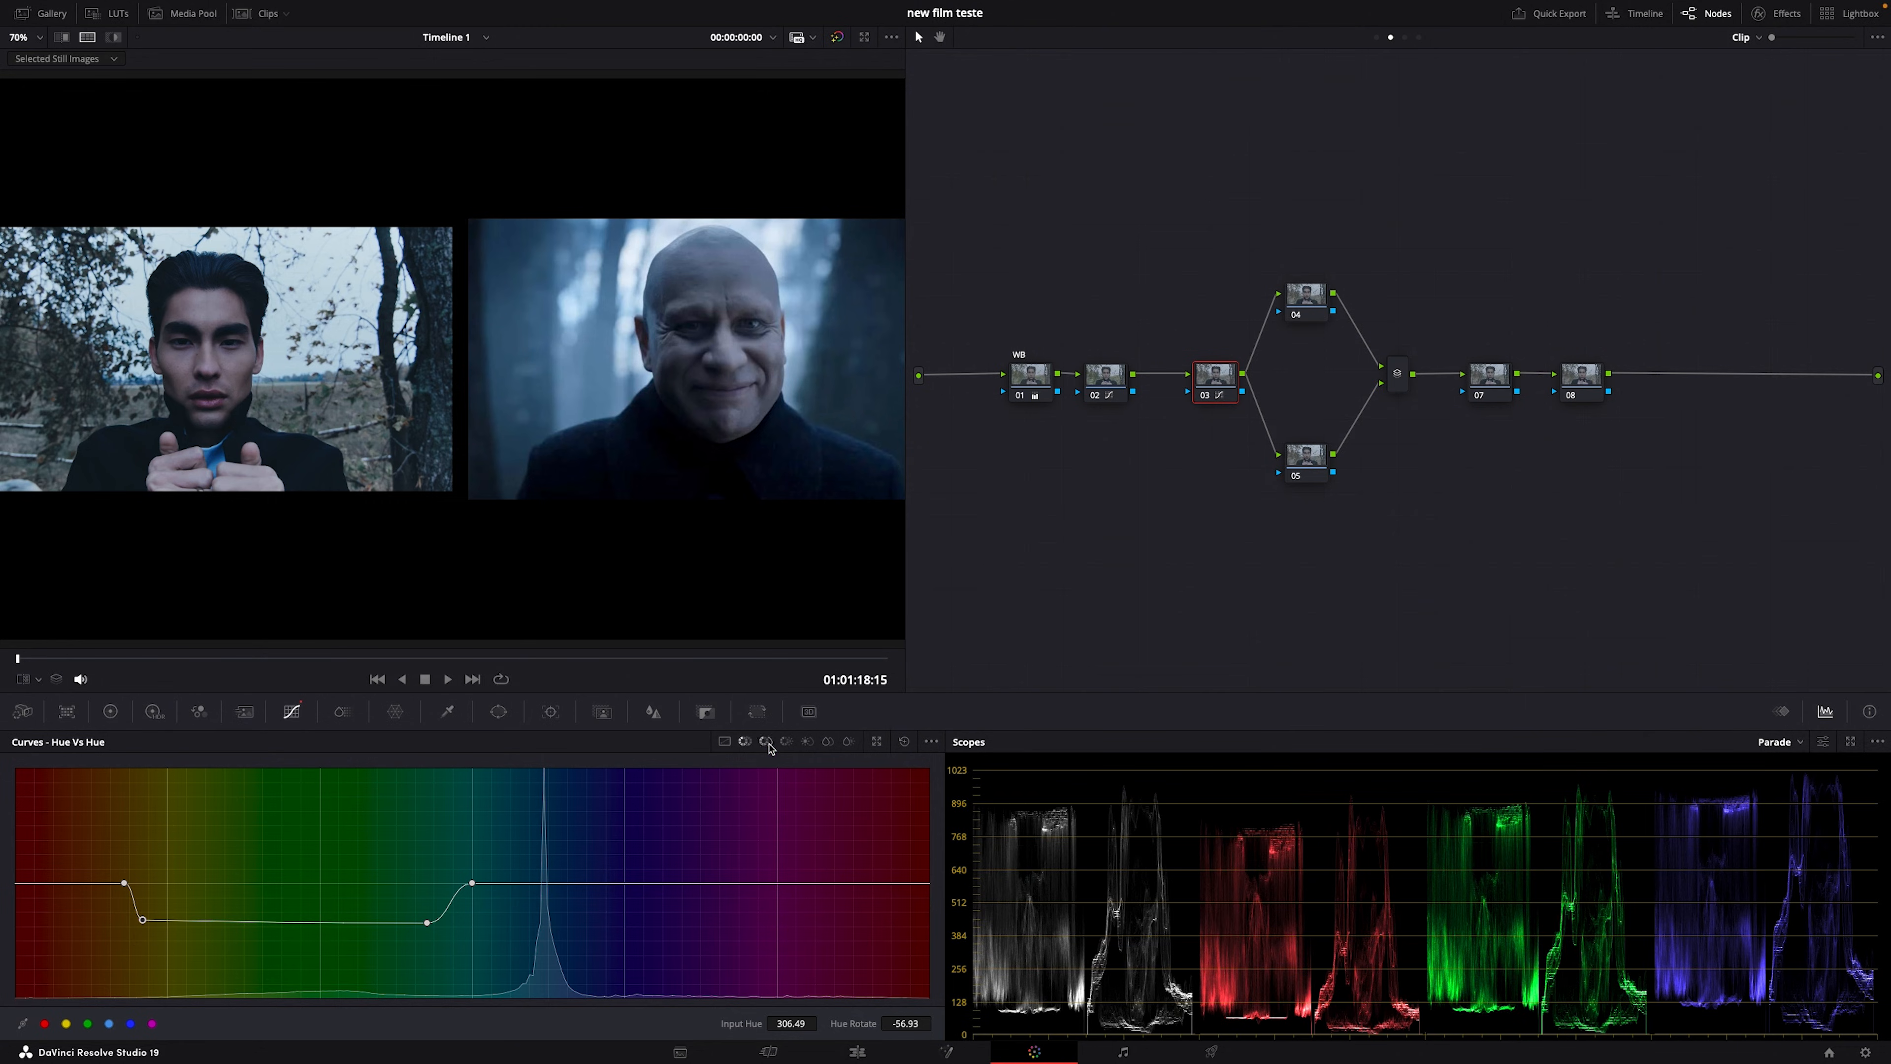
left_click(767, 743)
left_click_drag(189, 963, 125, 968)
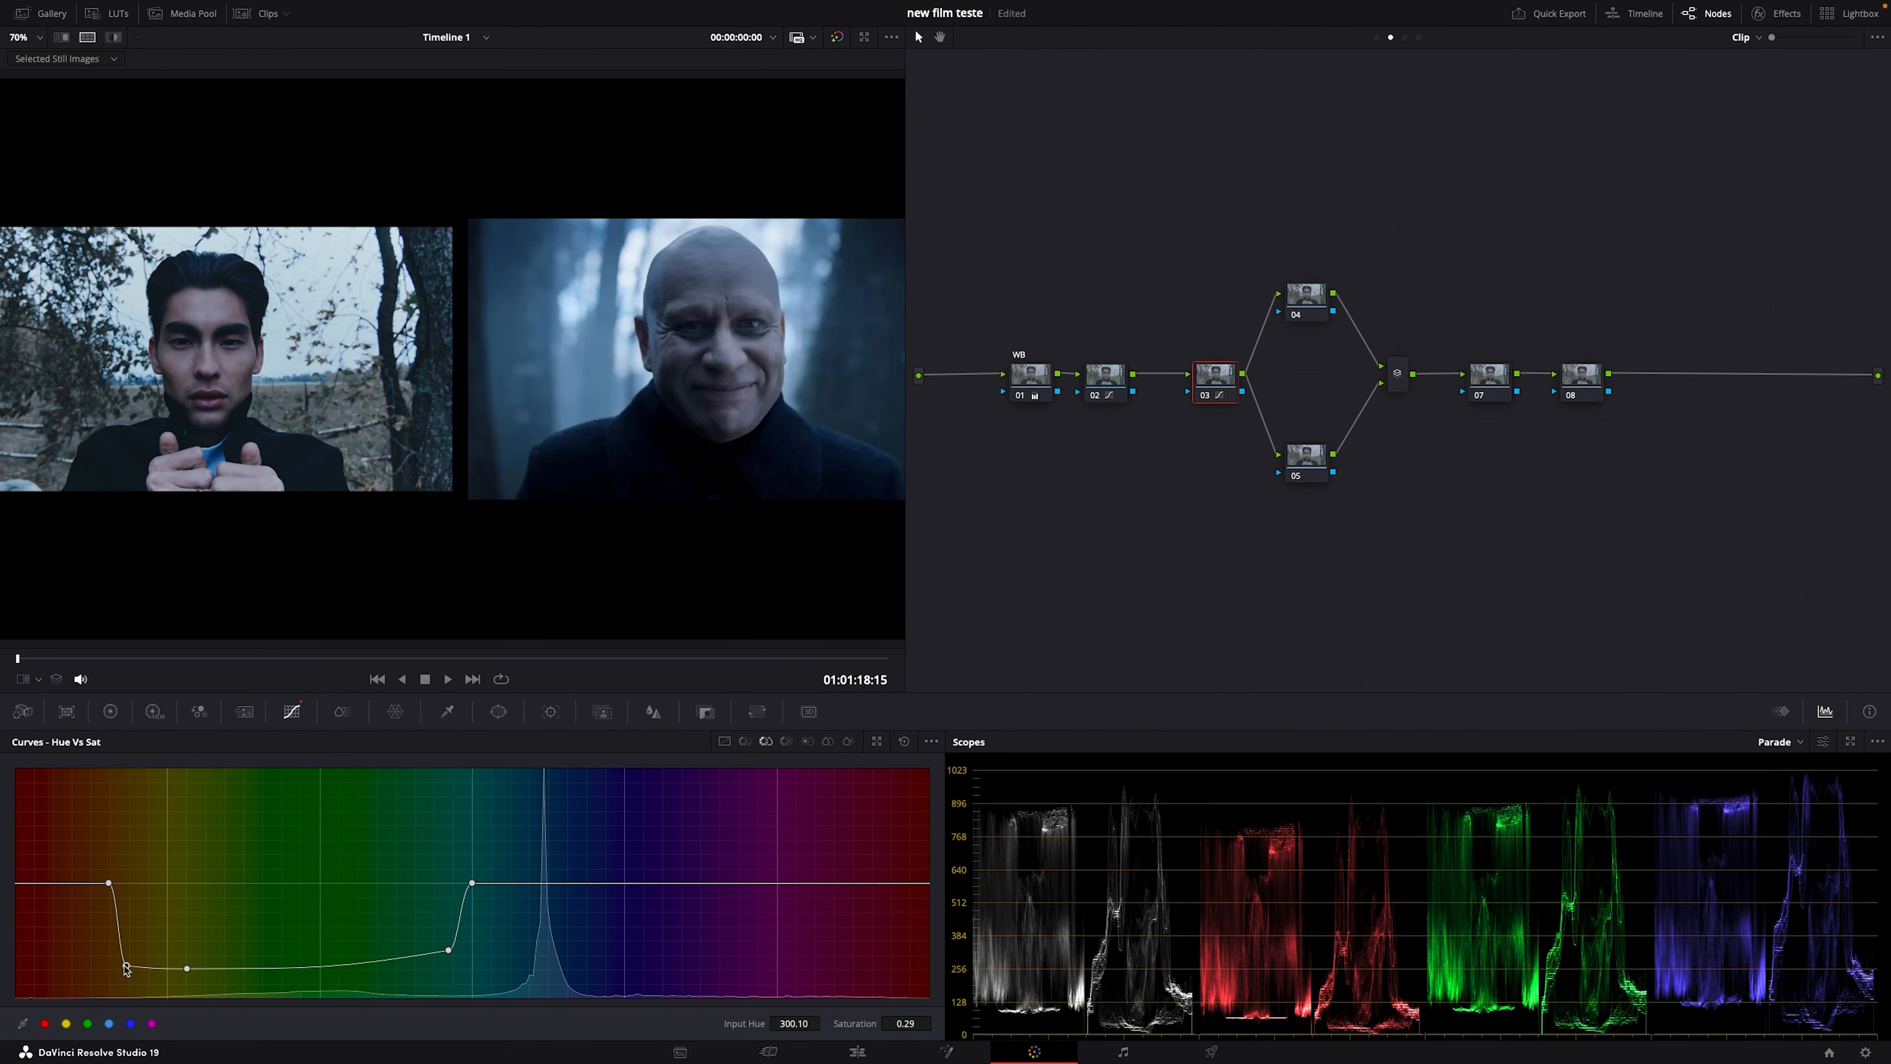
Step: Change the layer mixer node's combine mode, select node 05, and leave split-screen view
left_click(1405, 375)
right_click(1403, 372)
left_click(1406, 460)
left_click(1302, 452)
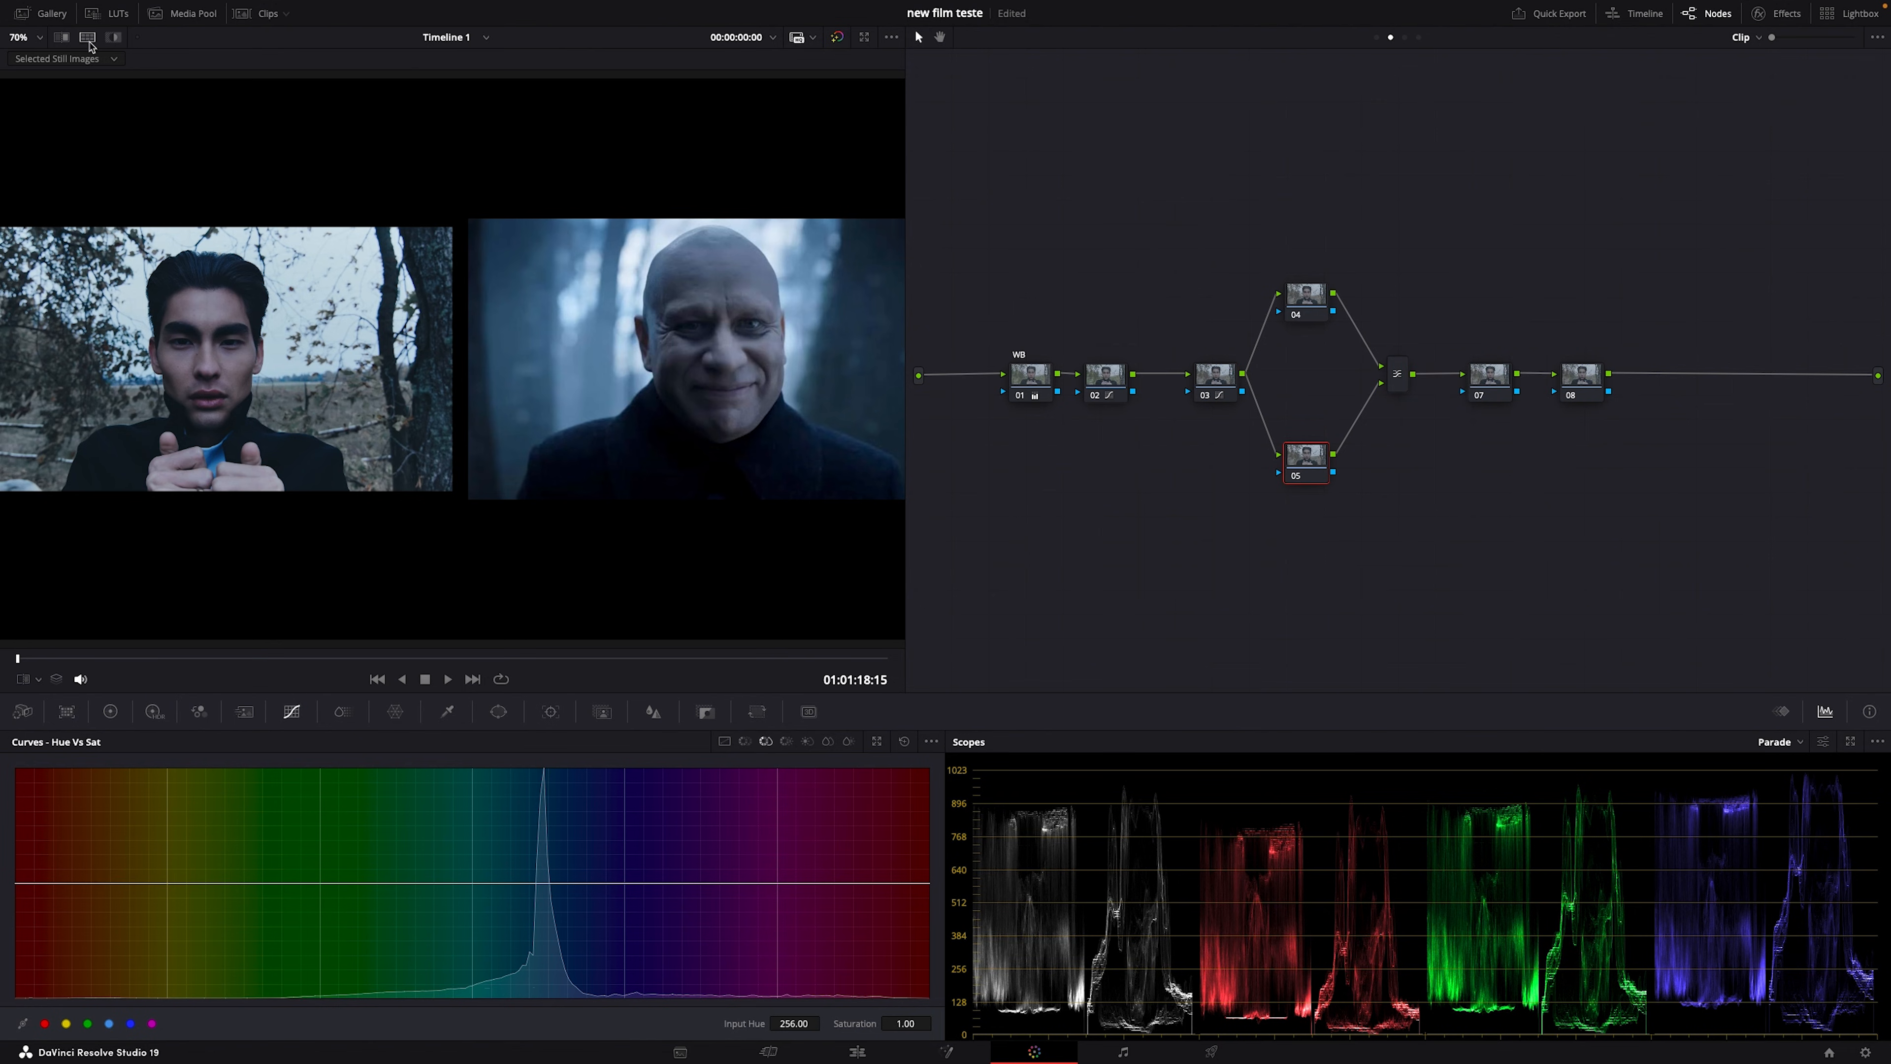
key("ctrl+alt+w")
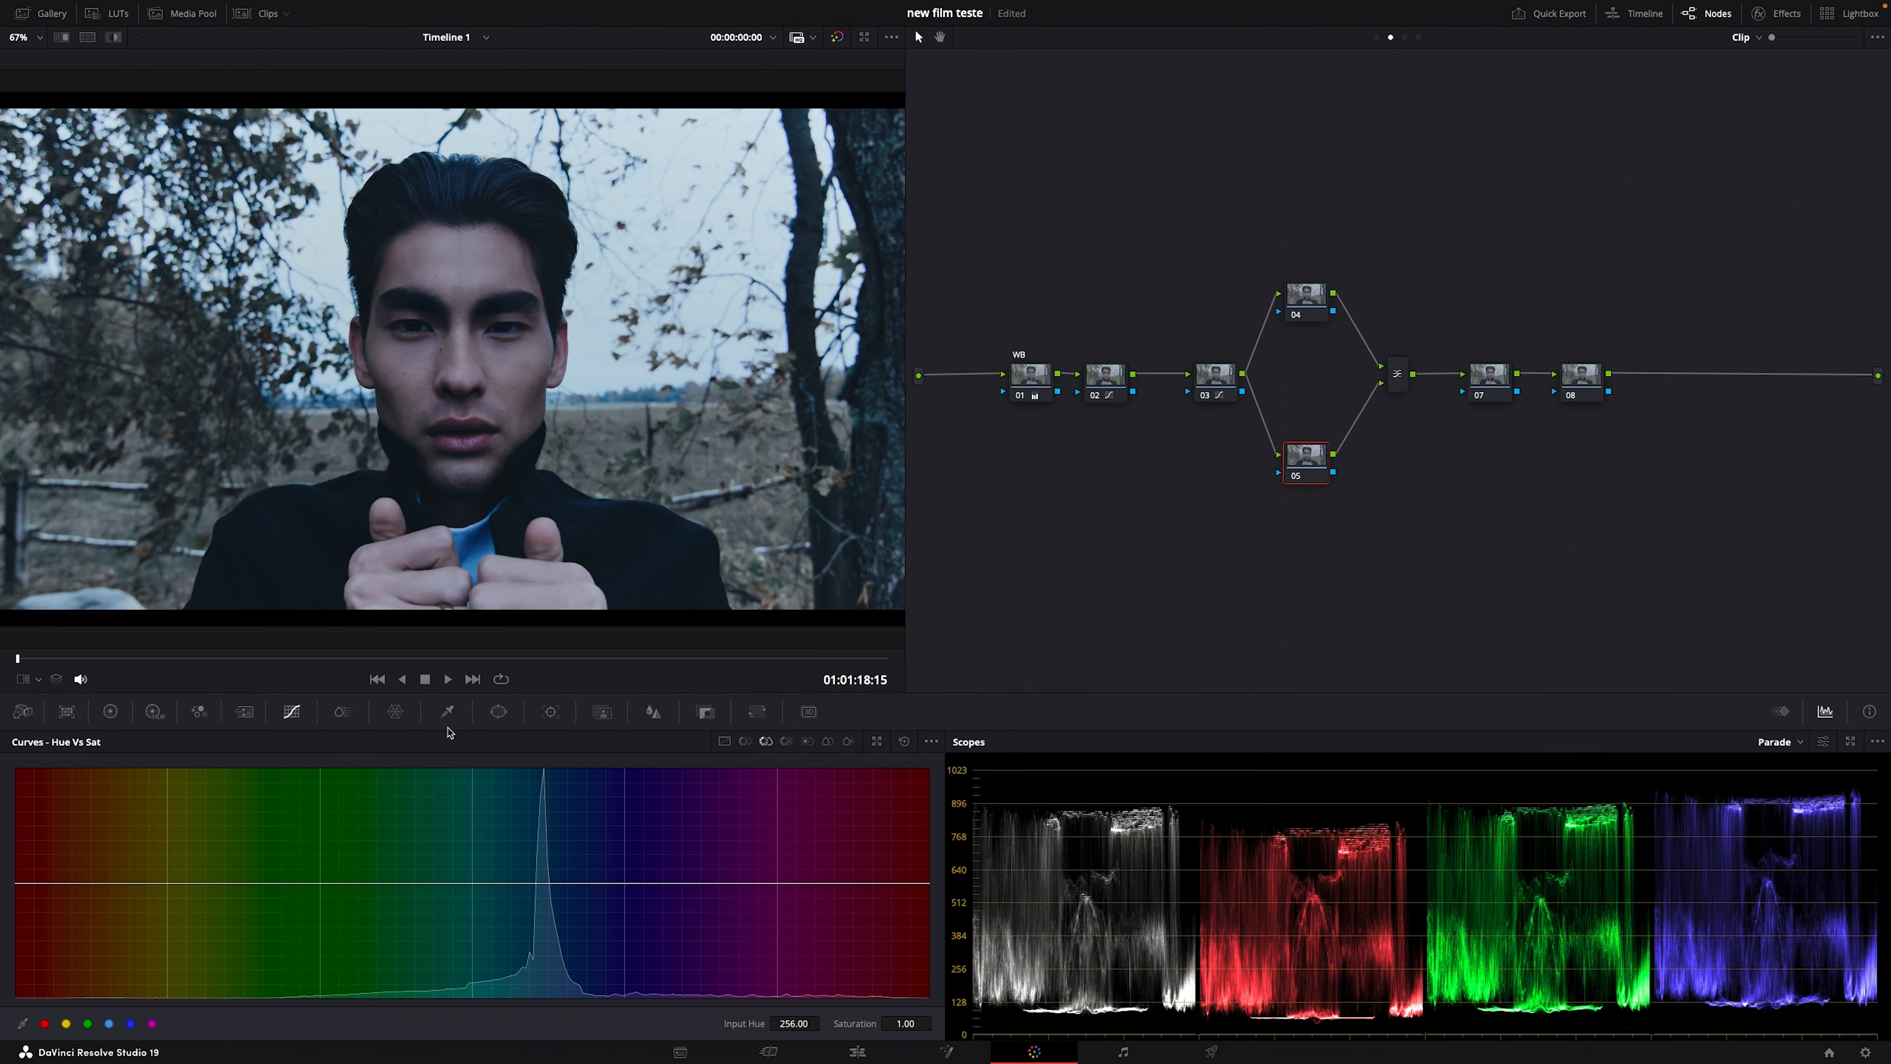
Step: Sample the face's skin tone with node 05's HSL qualifier, narrow hue width to 11.7, then reset
left_click(448, 712)
left_click(455, 261)
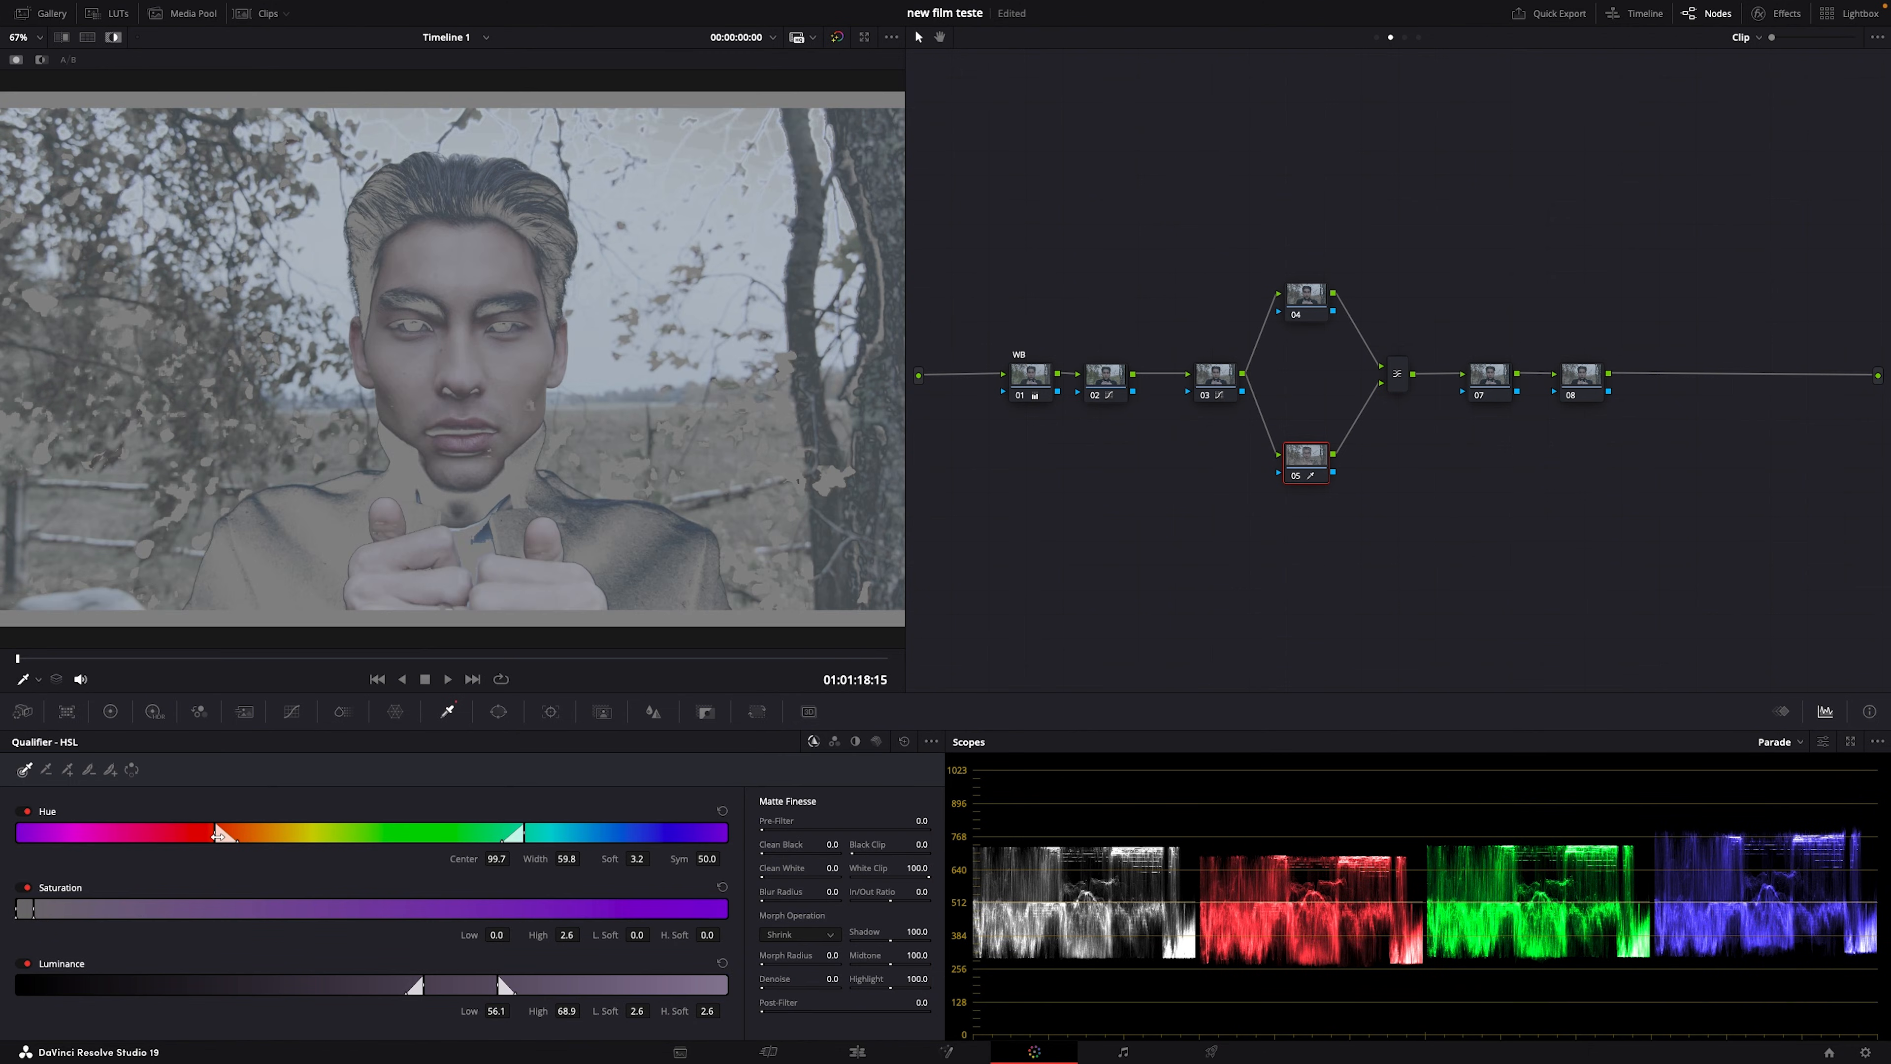
left_click_drag(217, 836, 210, 838)
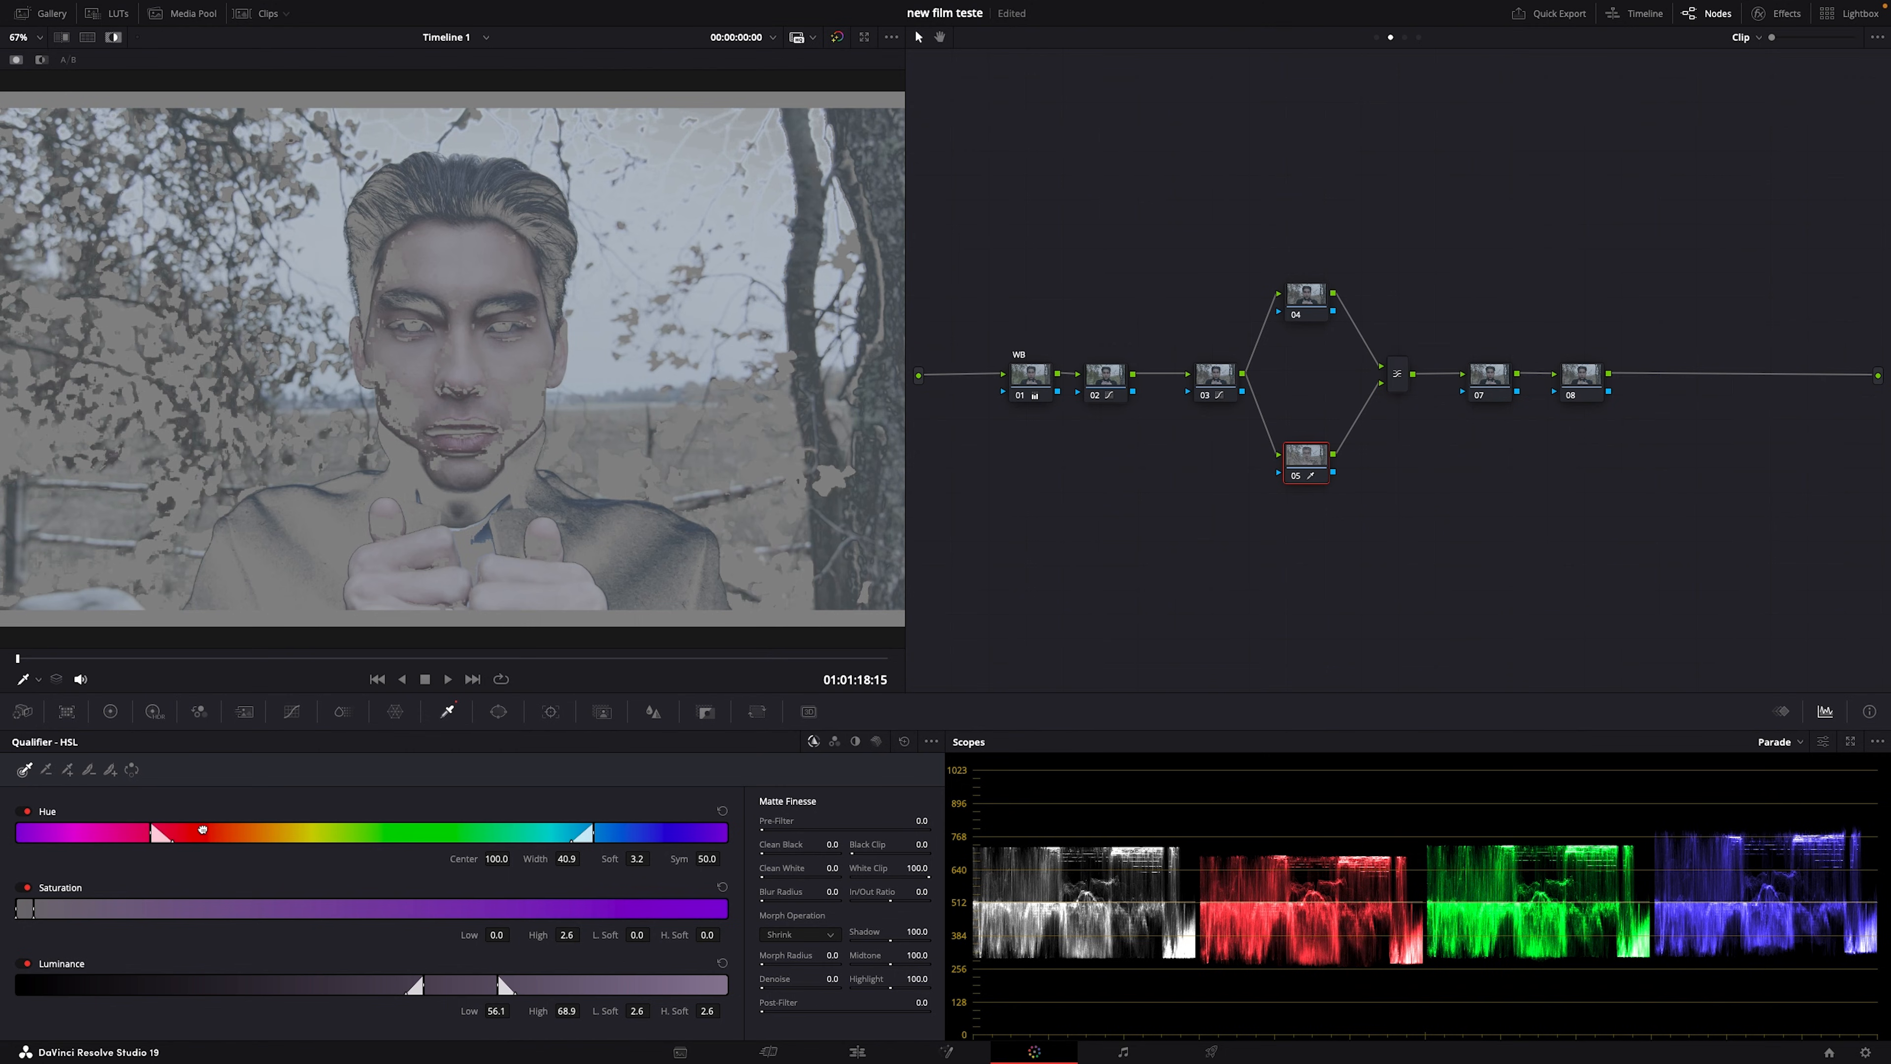
left_click_drag(569, 860, 503, 860)
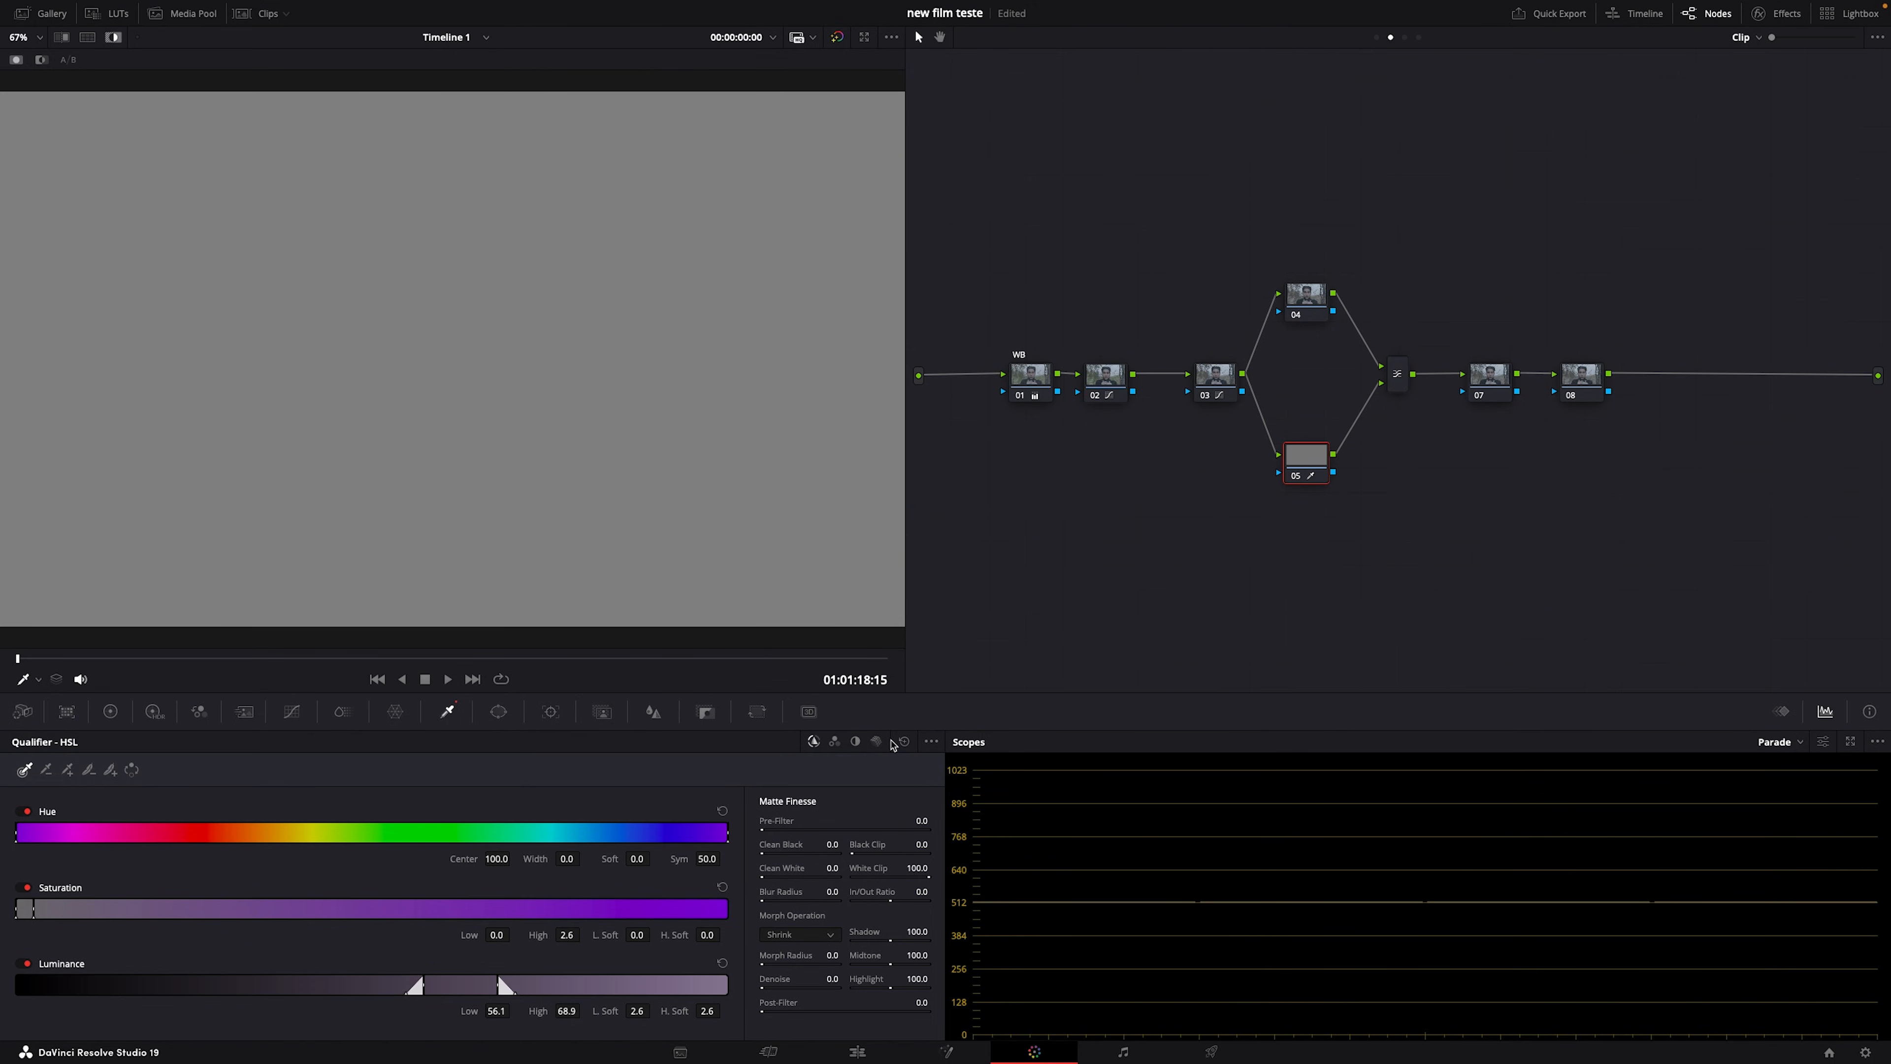
left_click(903, 741)
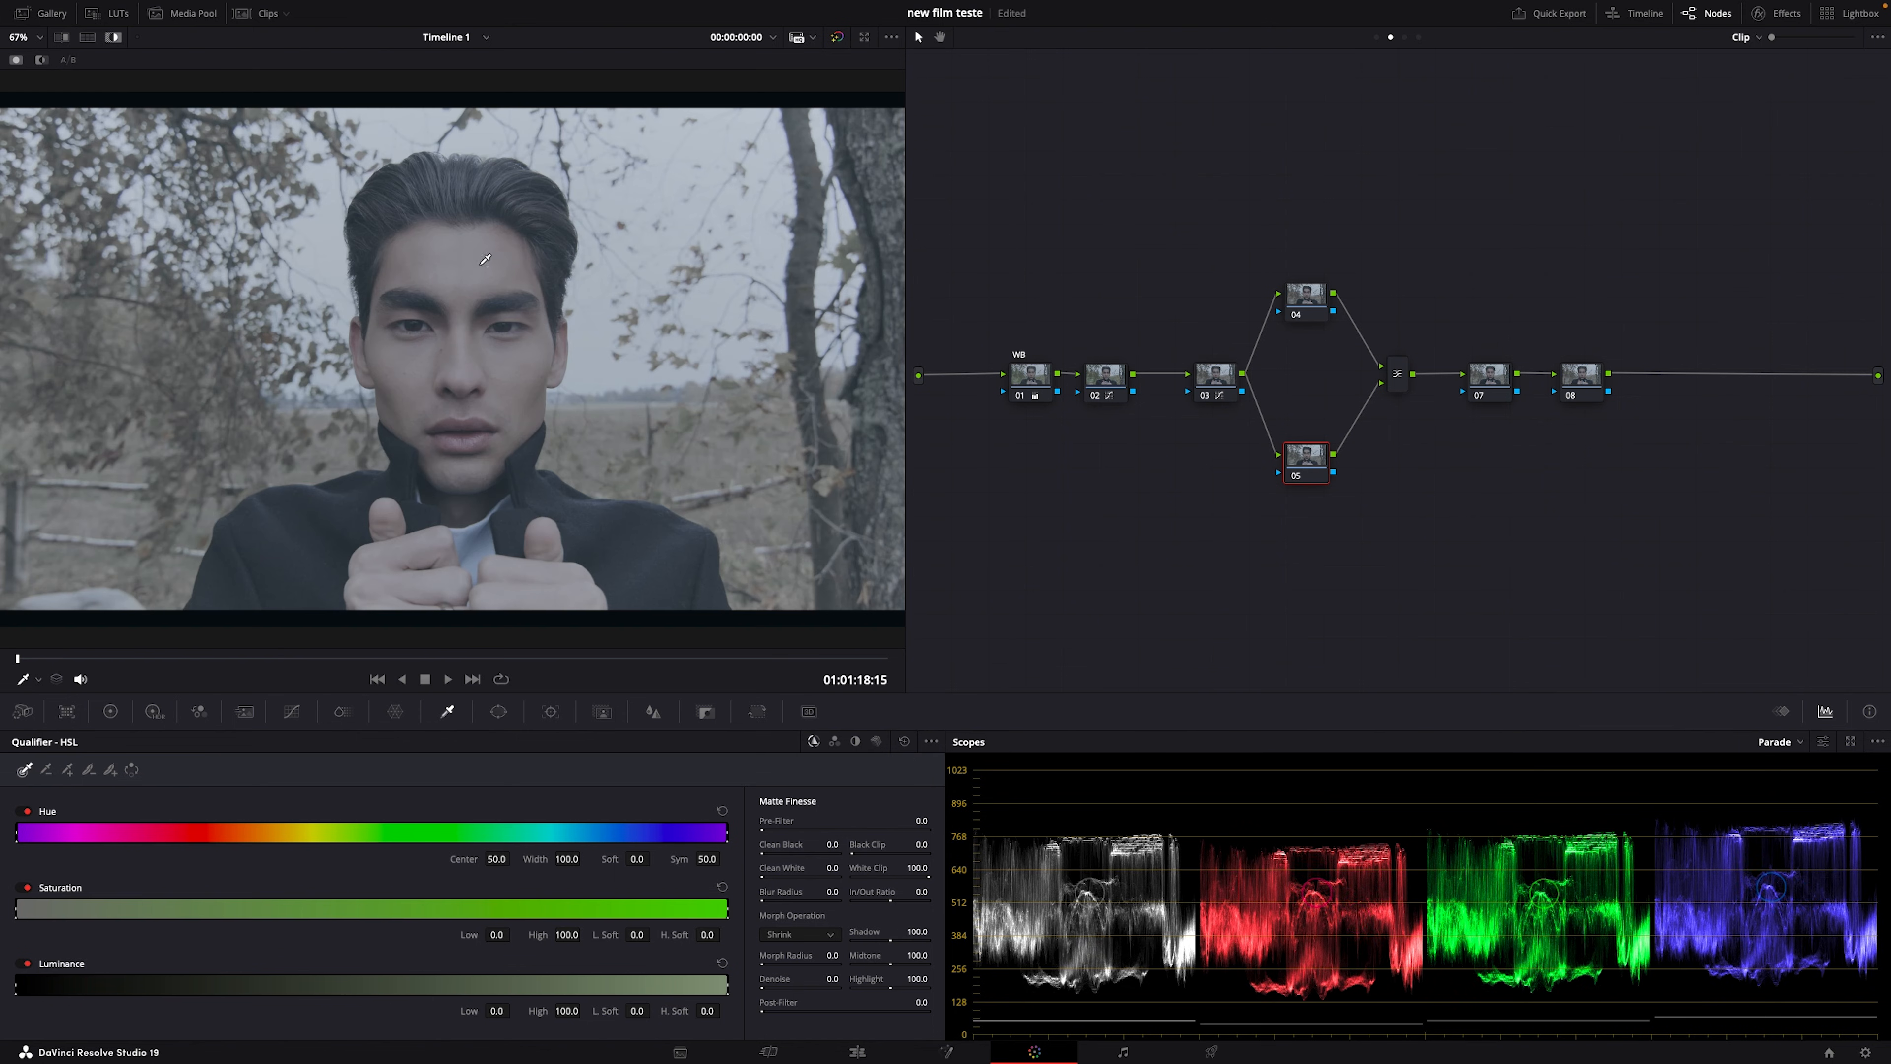
Step: Resample forehead skin, refine hue and saturation ranges, check the matte, then reset hue to full range
left_click(484, 272)
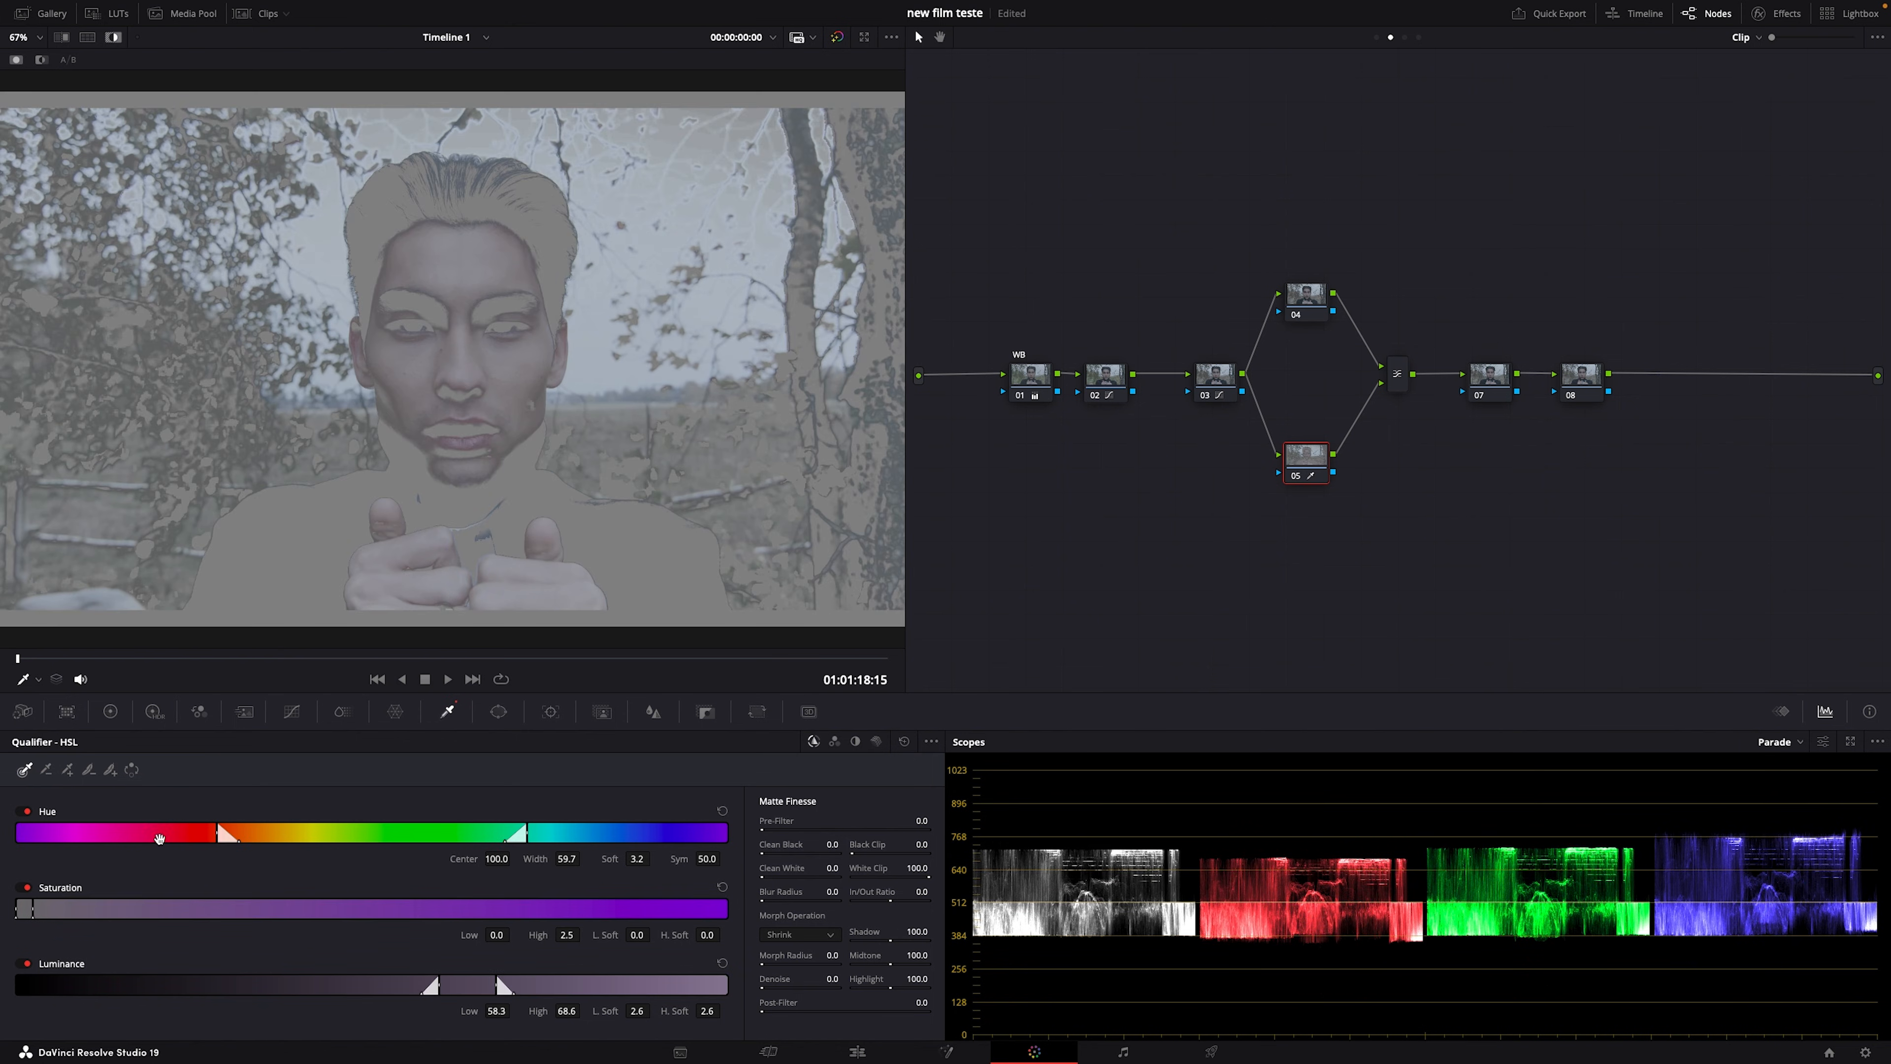
left_click_drag(164, 833, 9, 882)
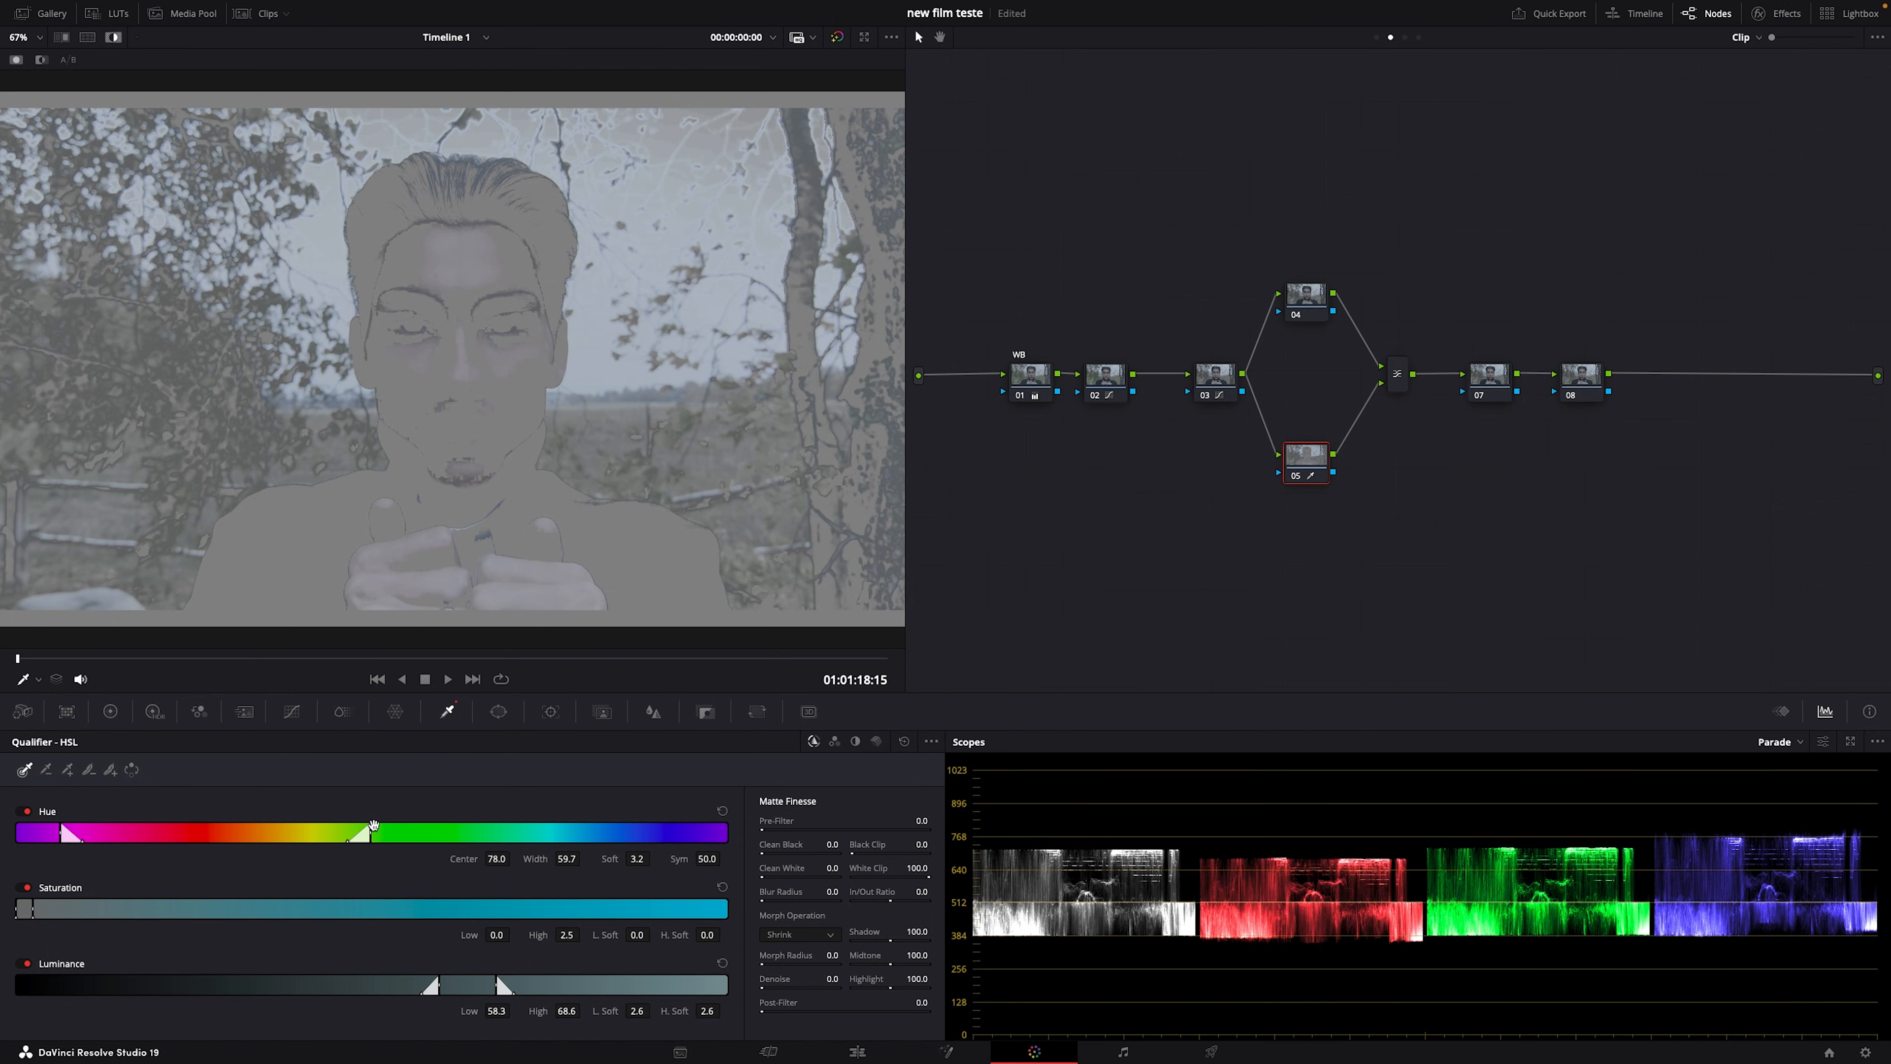
left_click_drag(367, 831, 257, 852)
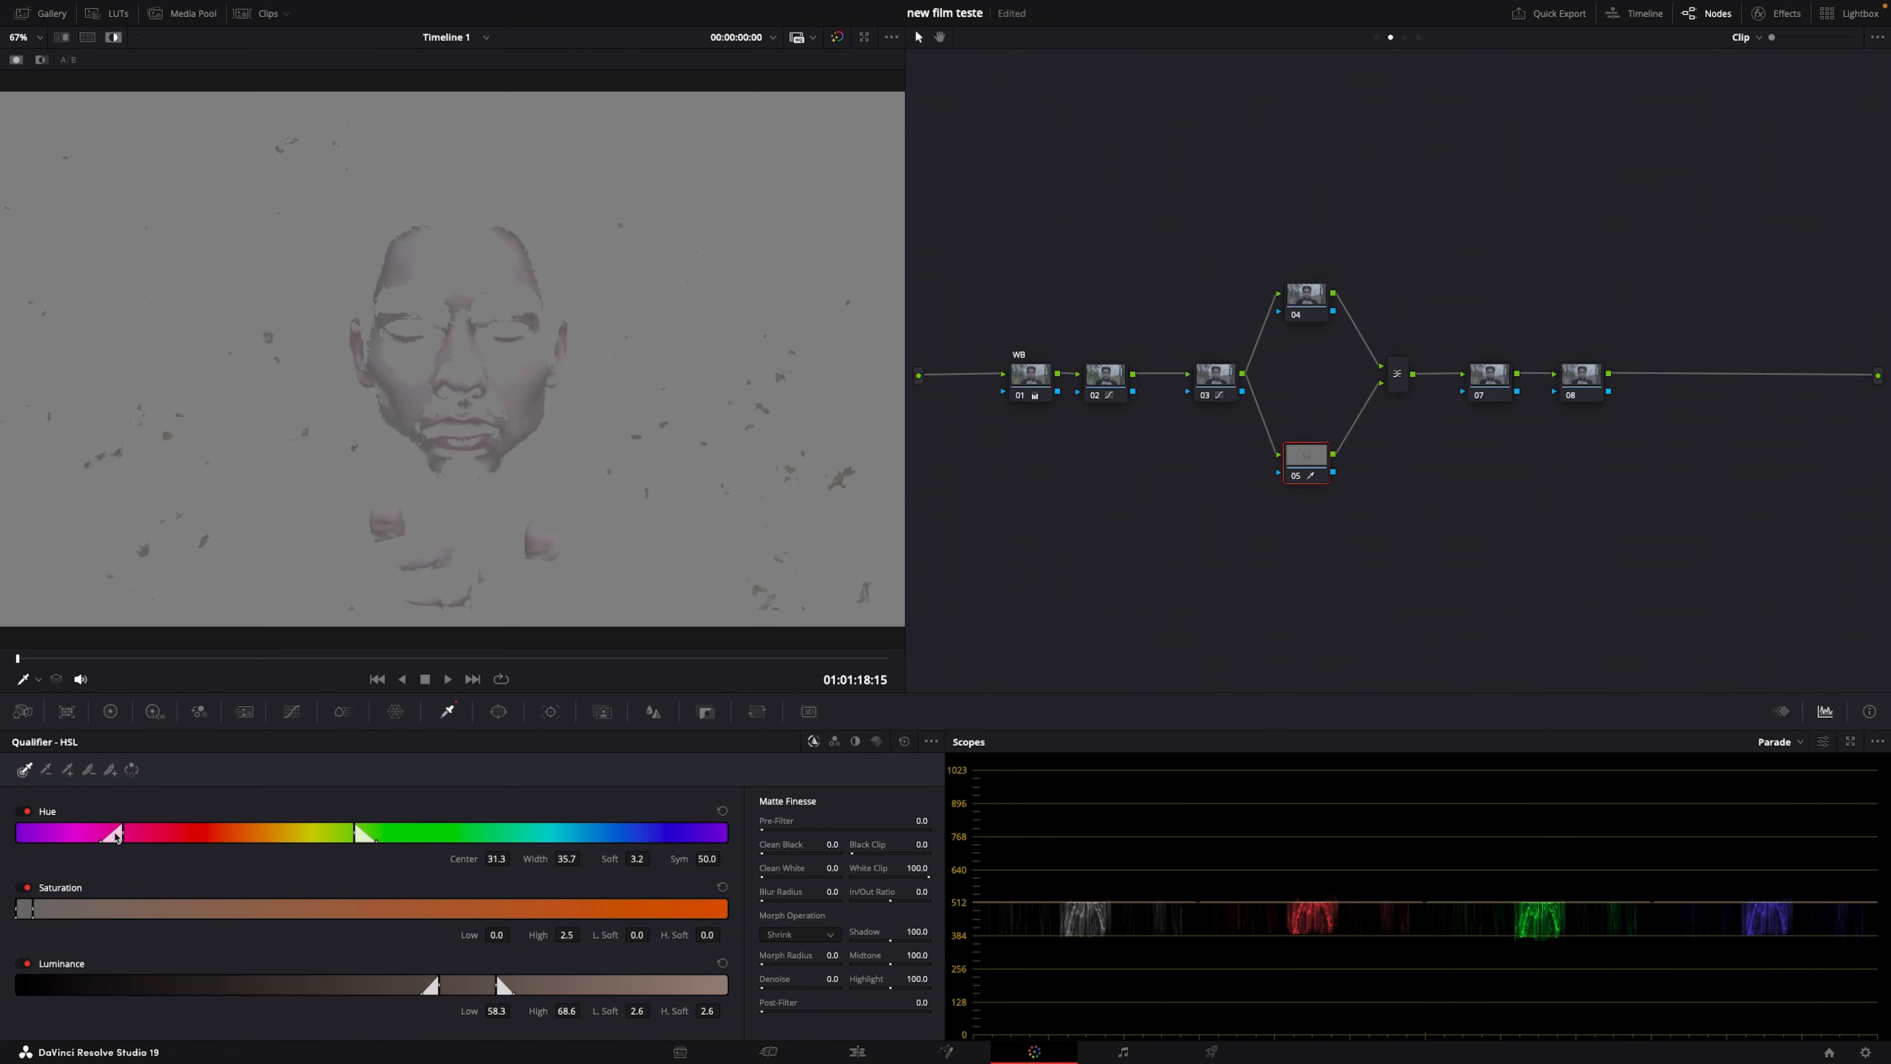
left_click_drag(123, 831, 87, 828)
left_click_drag(579, 940, 530, 989)
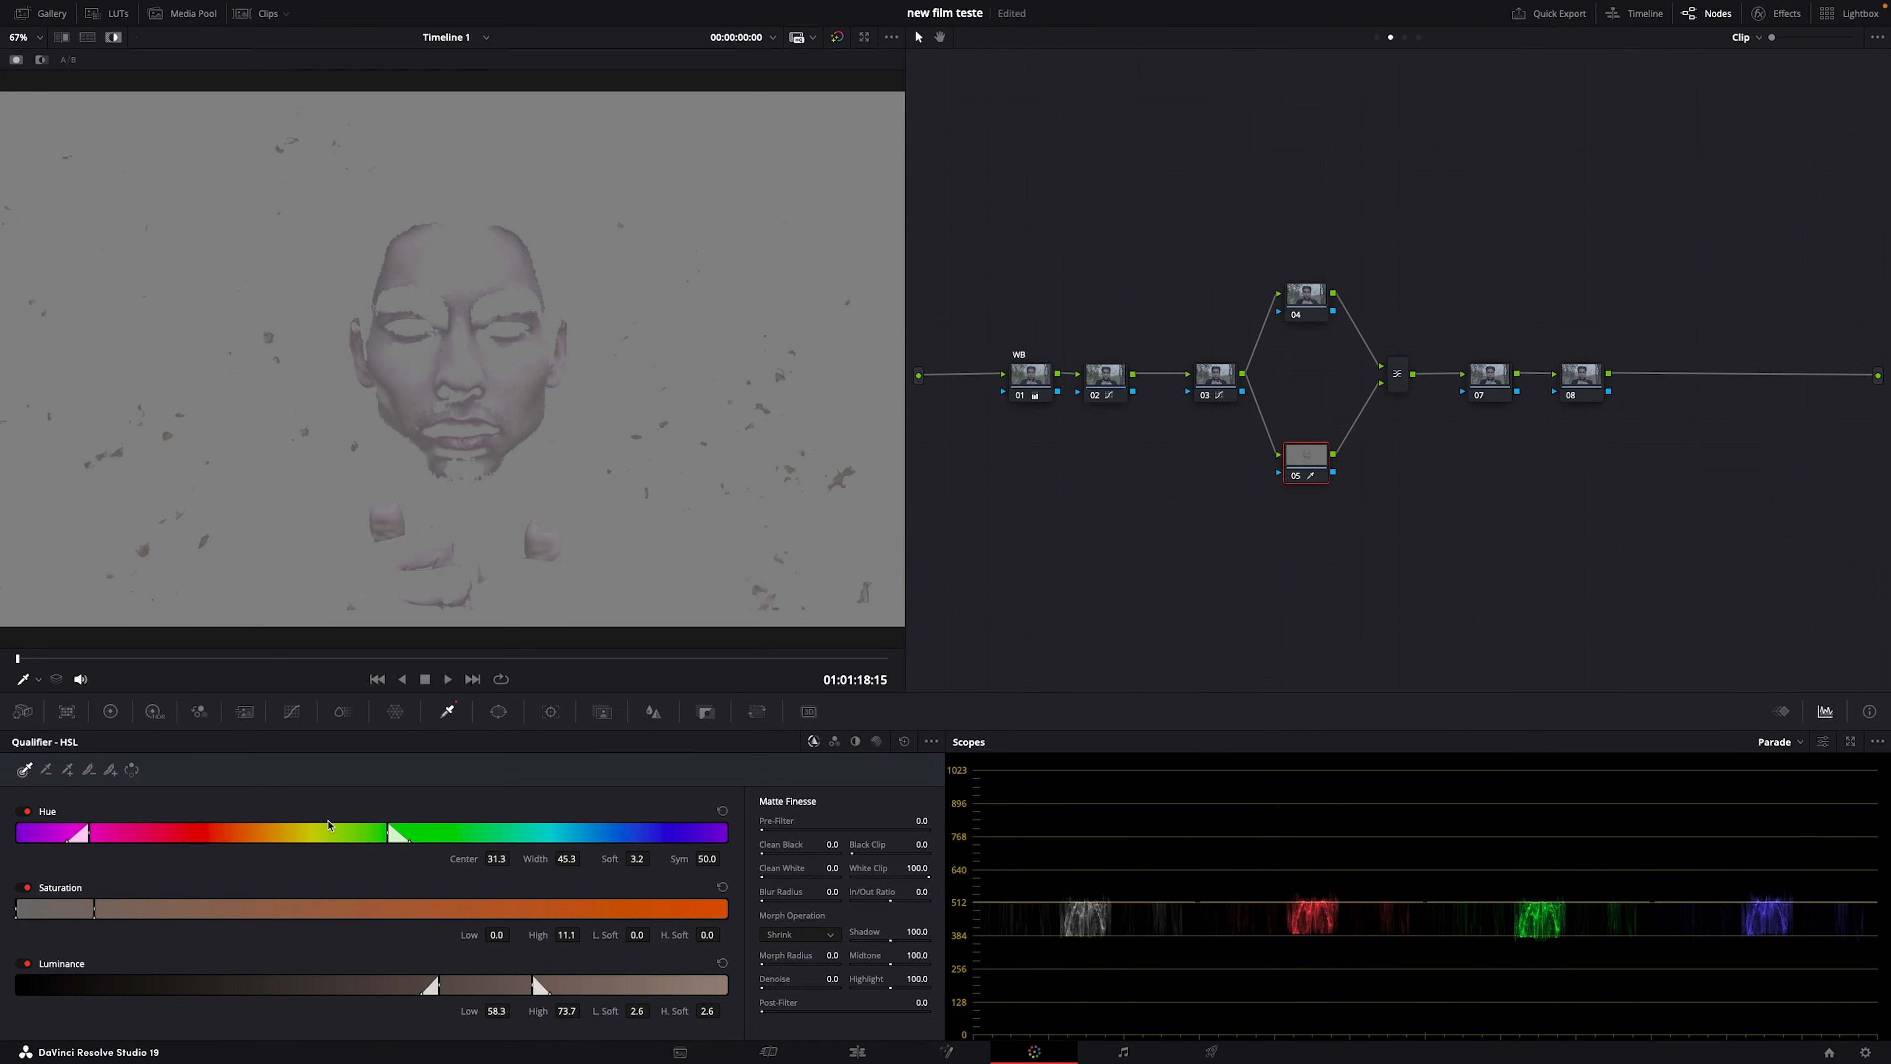
left_click_drag(89, 831, 106, 832)
left_click_drag(239, 834, 205, 838)
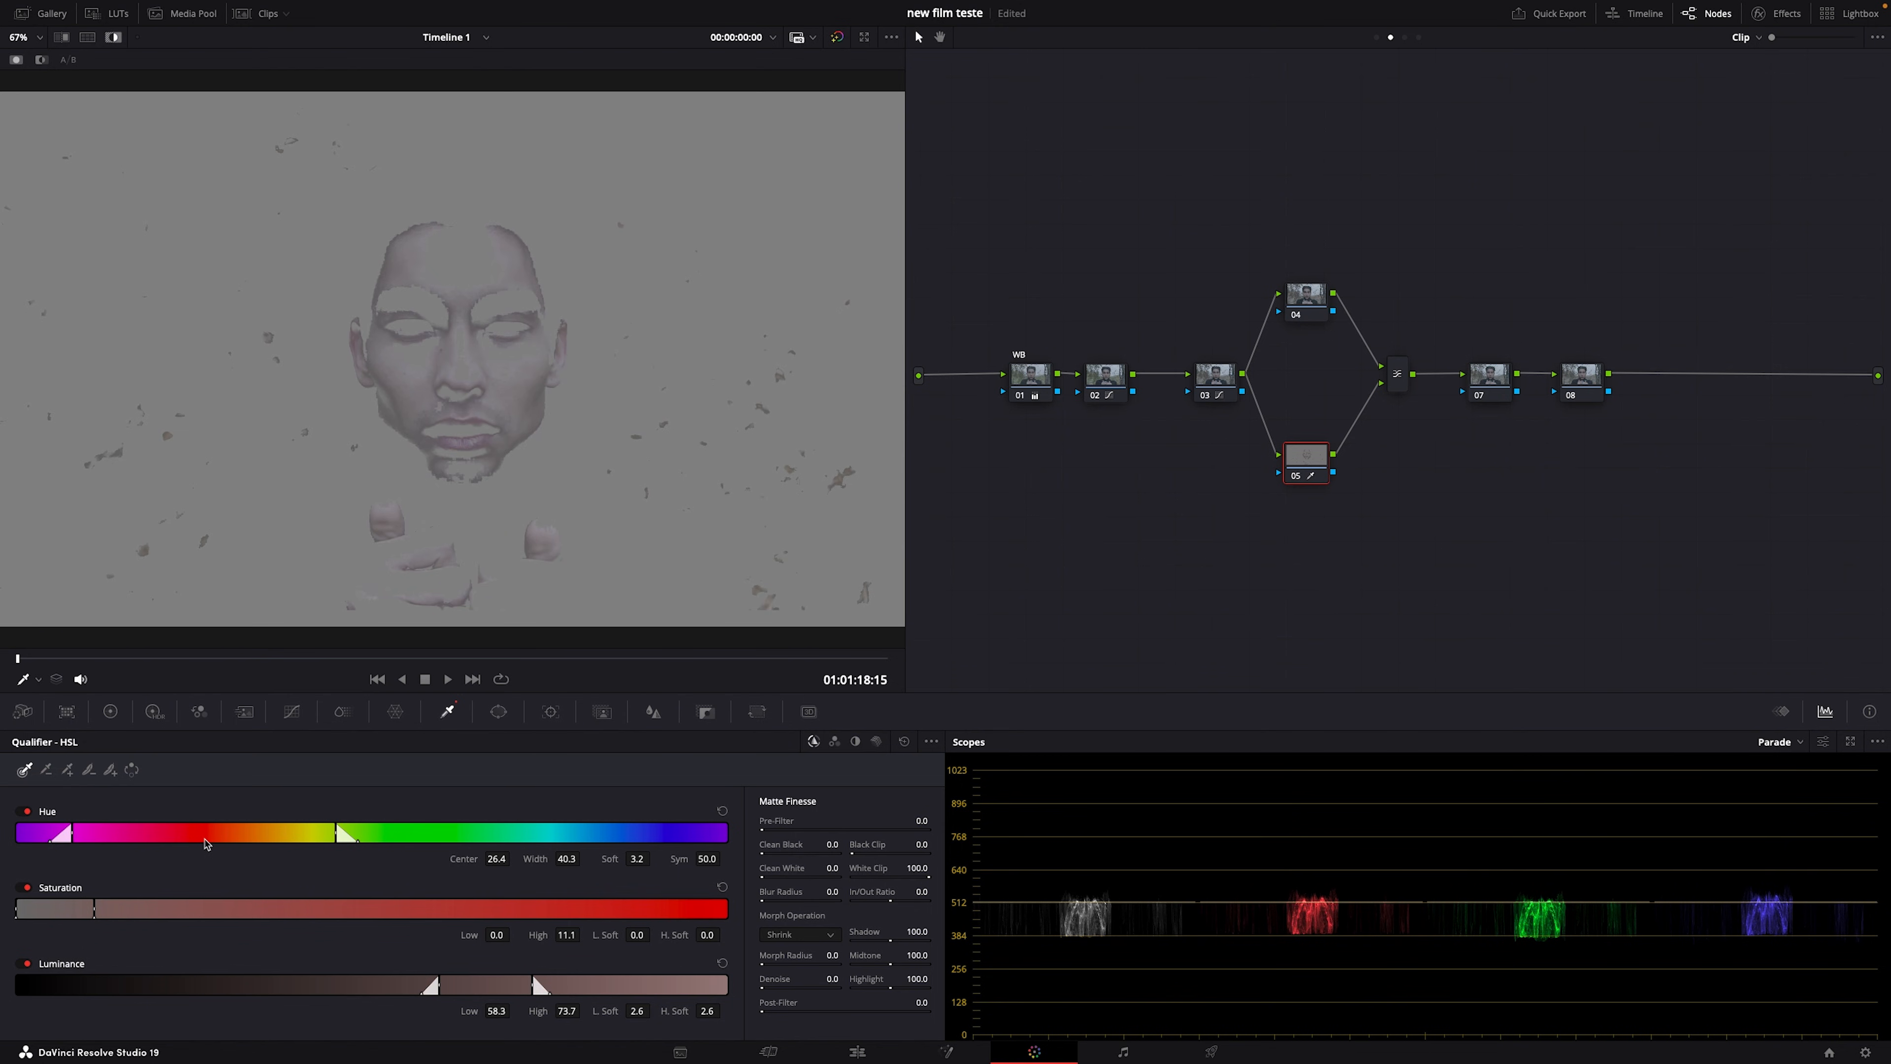
key("shift+h")
key("shift+h")
left_click(722, 810)
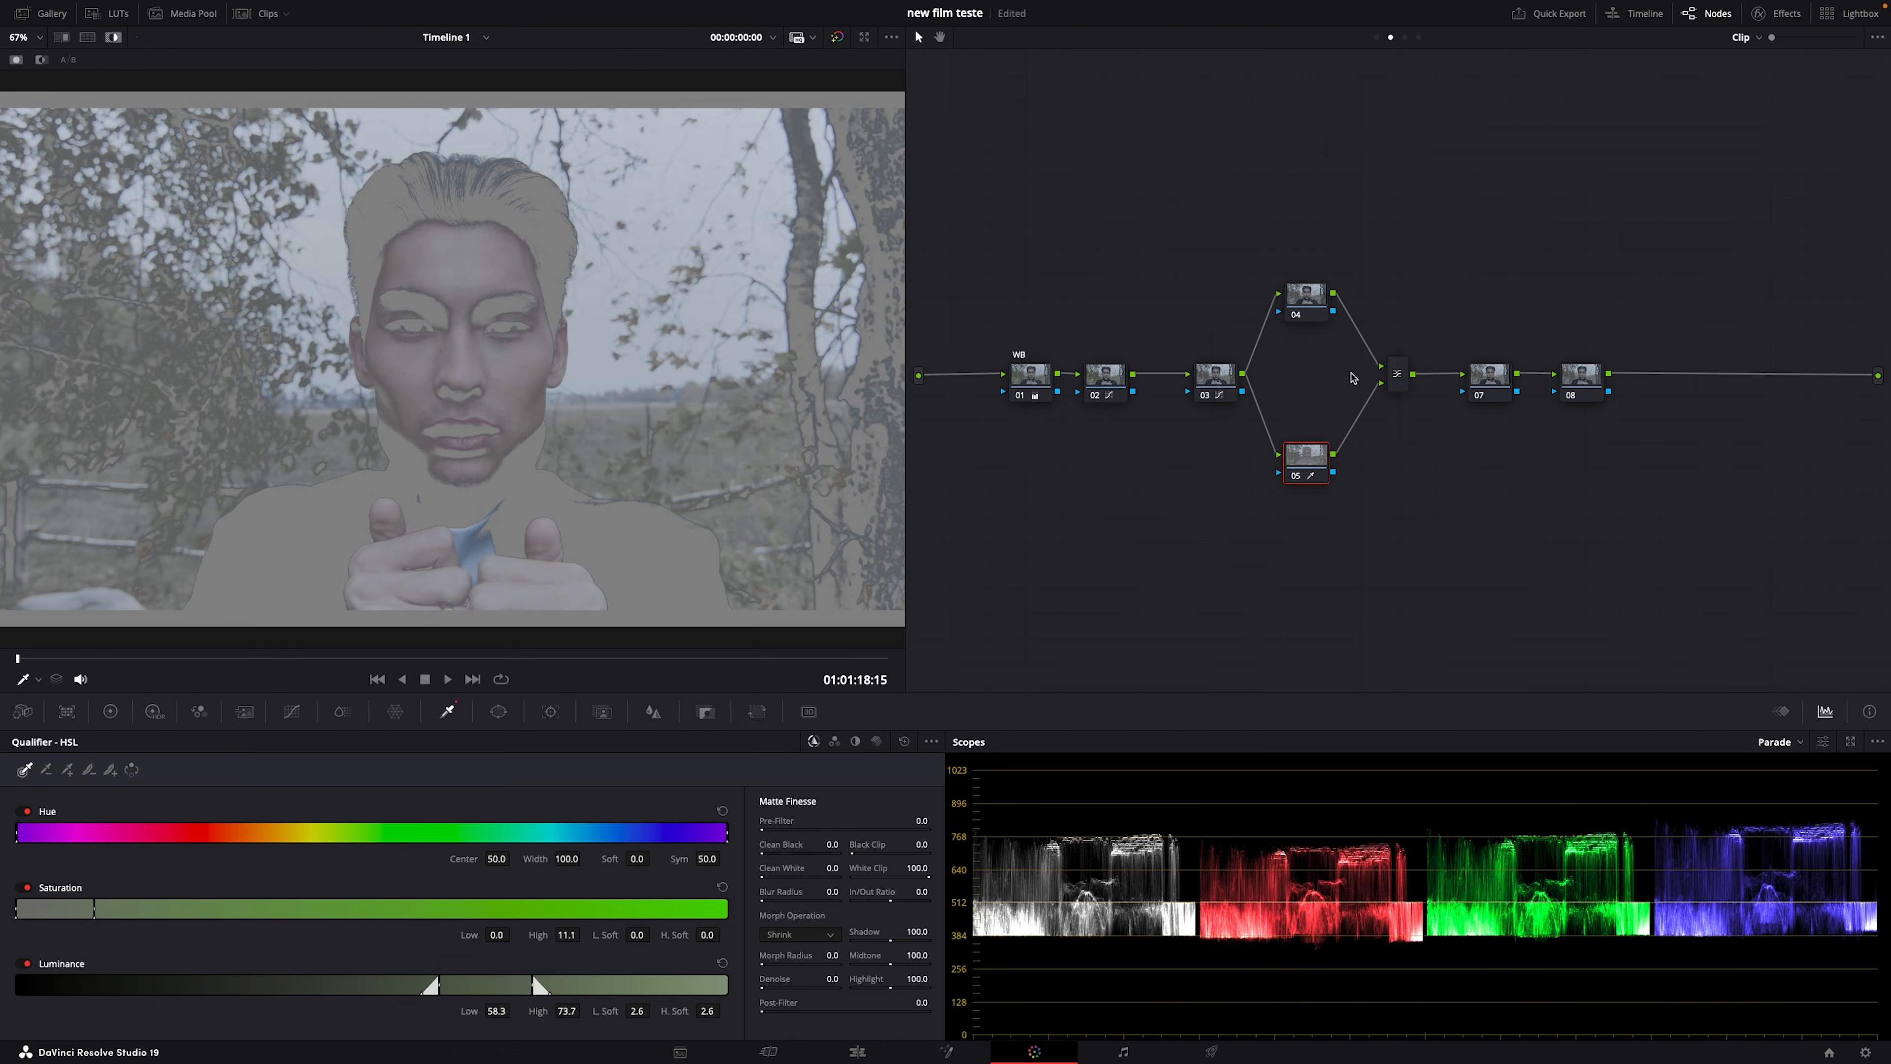
Step: Convert the Layer Mixer node into a Parallel Mixer and bypass the grade to see the original clip
right_click(1405, 380)
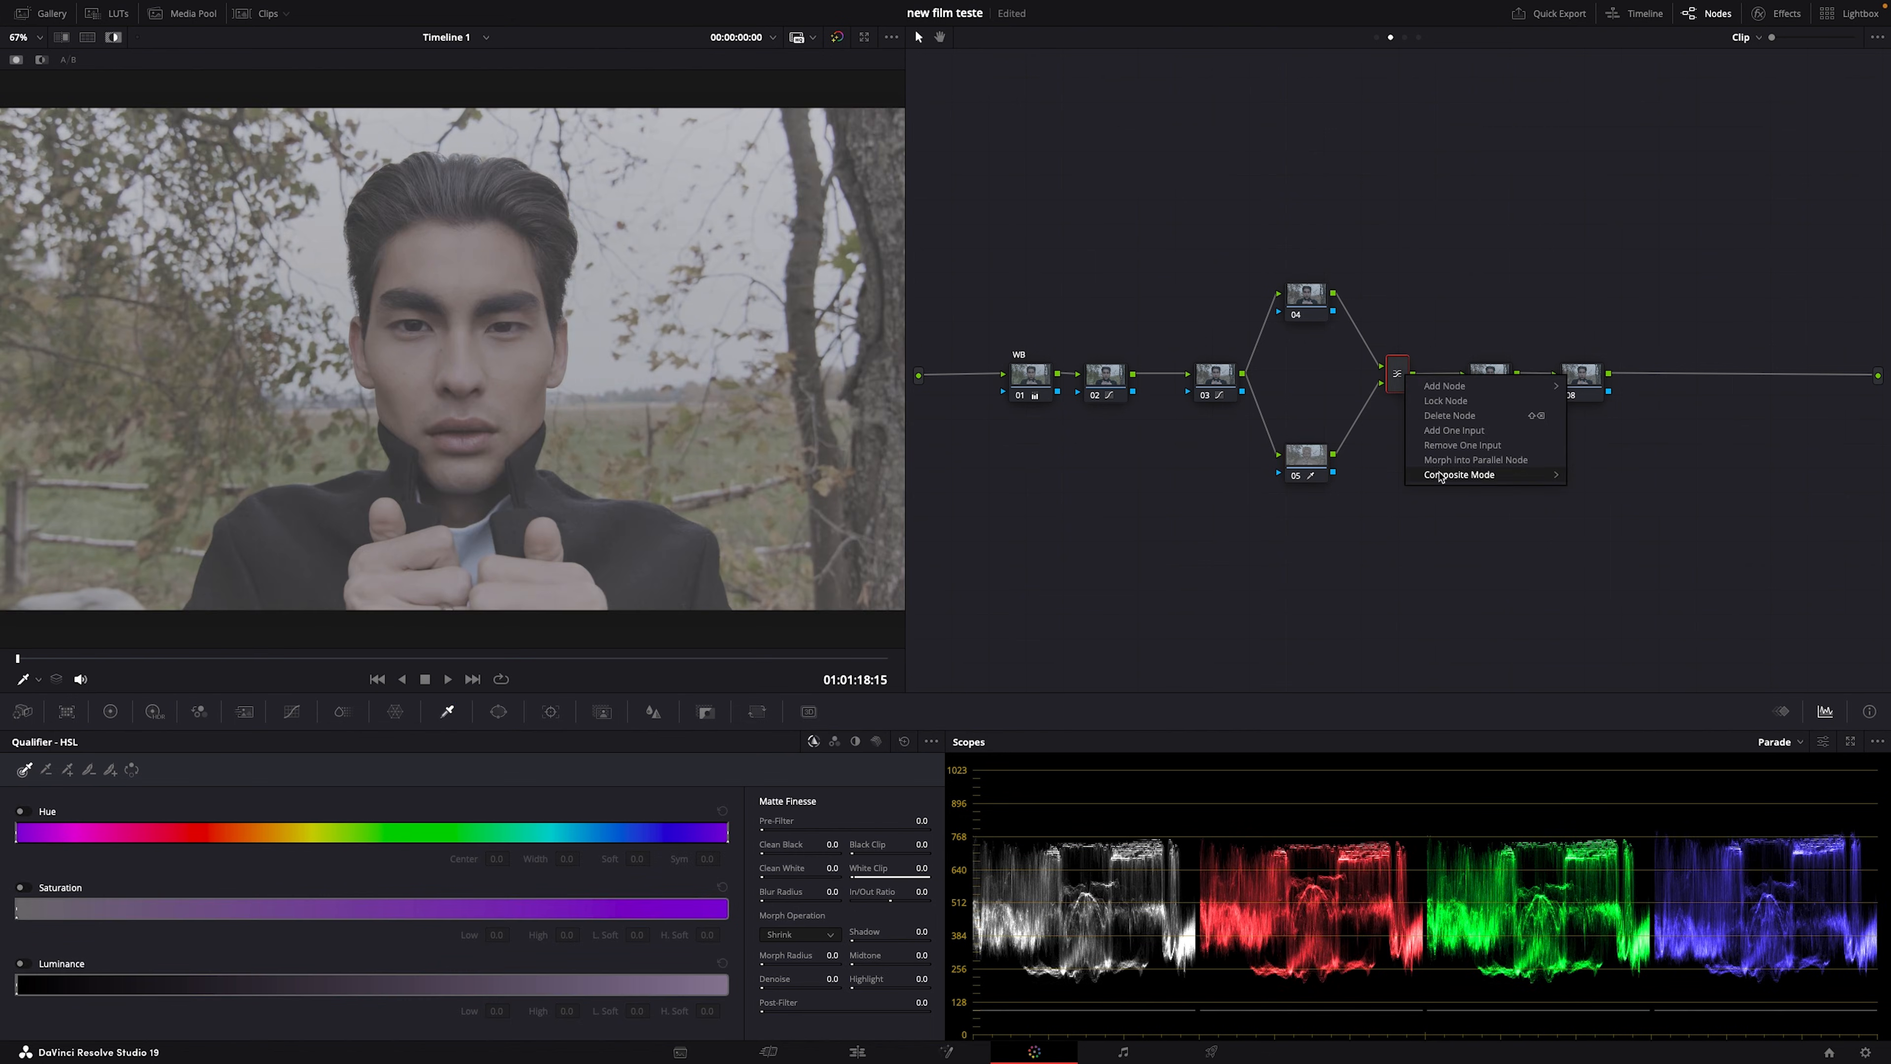
left_click(1465, 461)
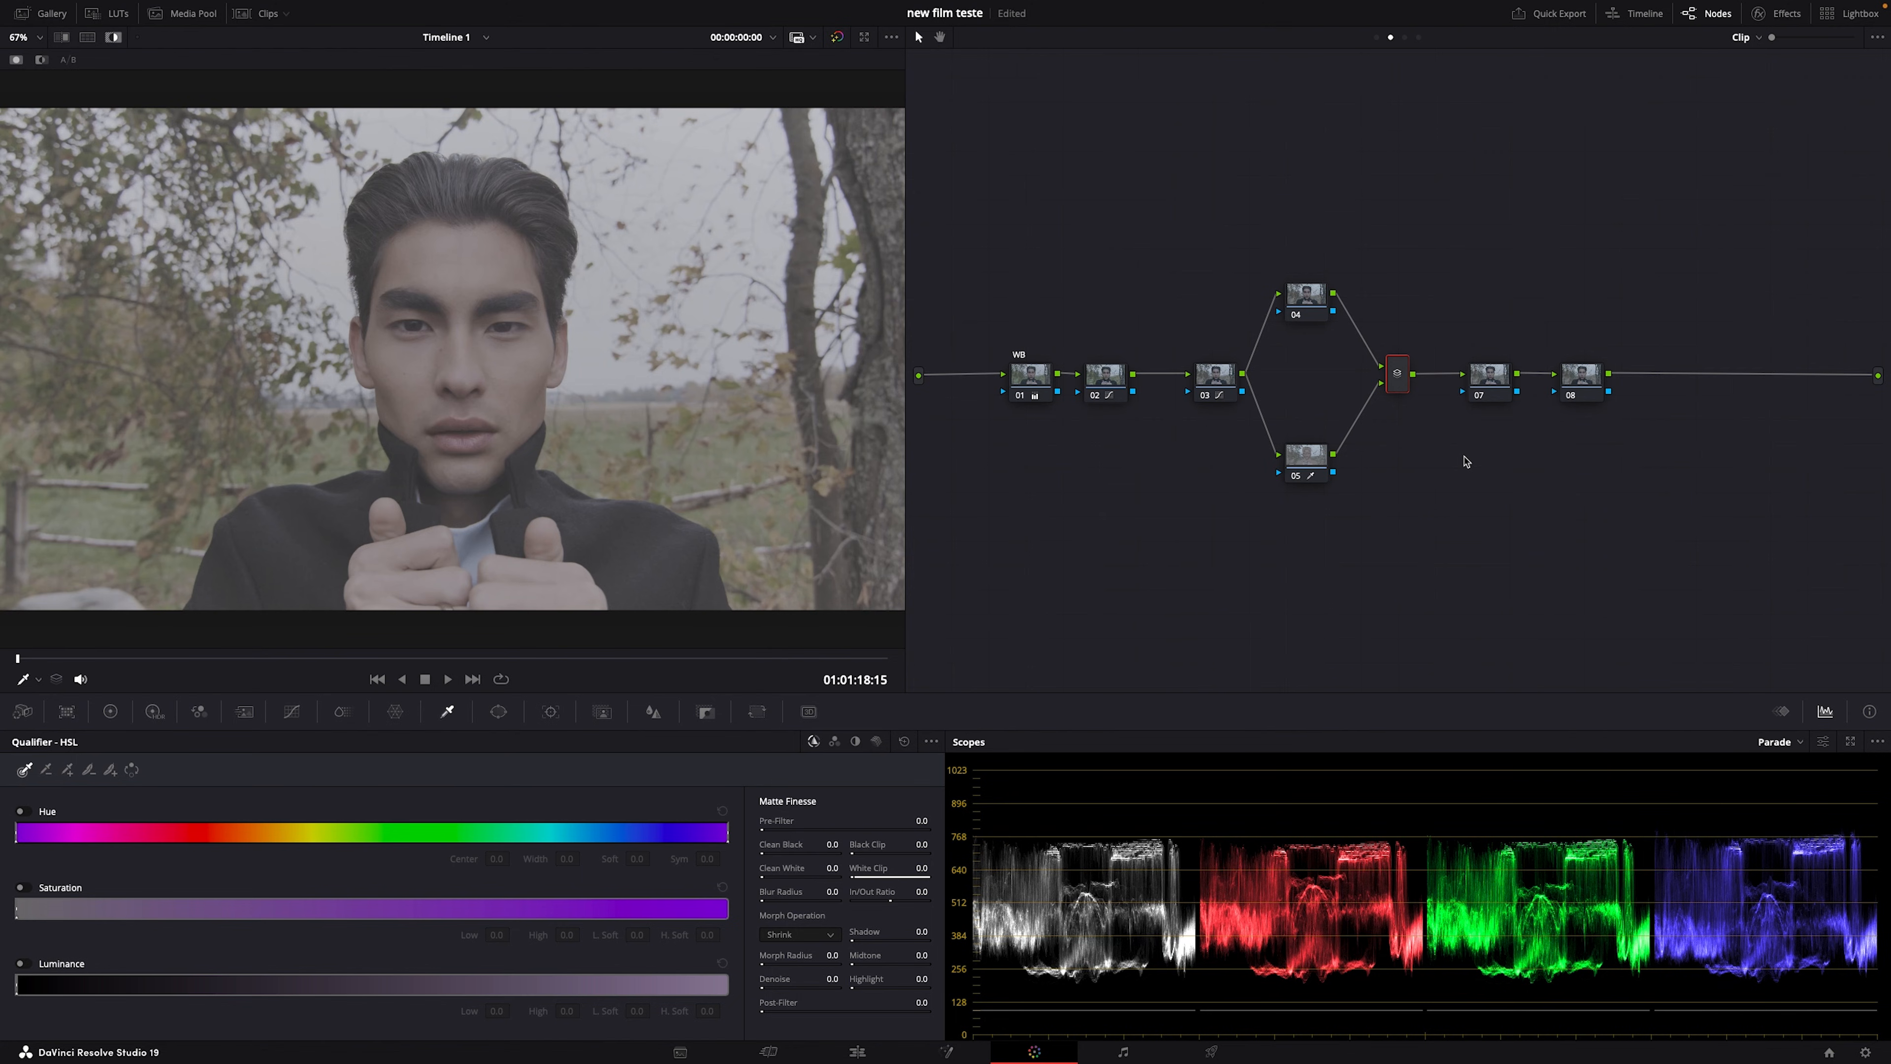
right_click(1395, 381)
left_click(1306, 551)
key("shift+d")
key("shift+d")
Step: Reset node 05's grade, turn bypass and matte highlight off, and show the Hue vs Sat curve
right_click(1304, 462)
left_click(1324, 472)
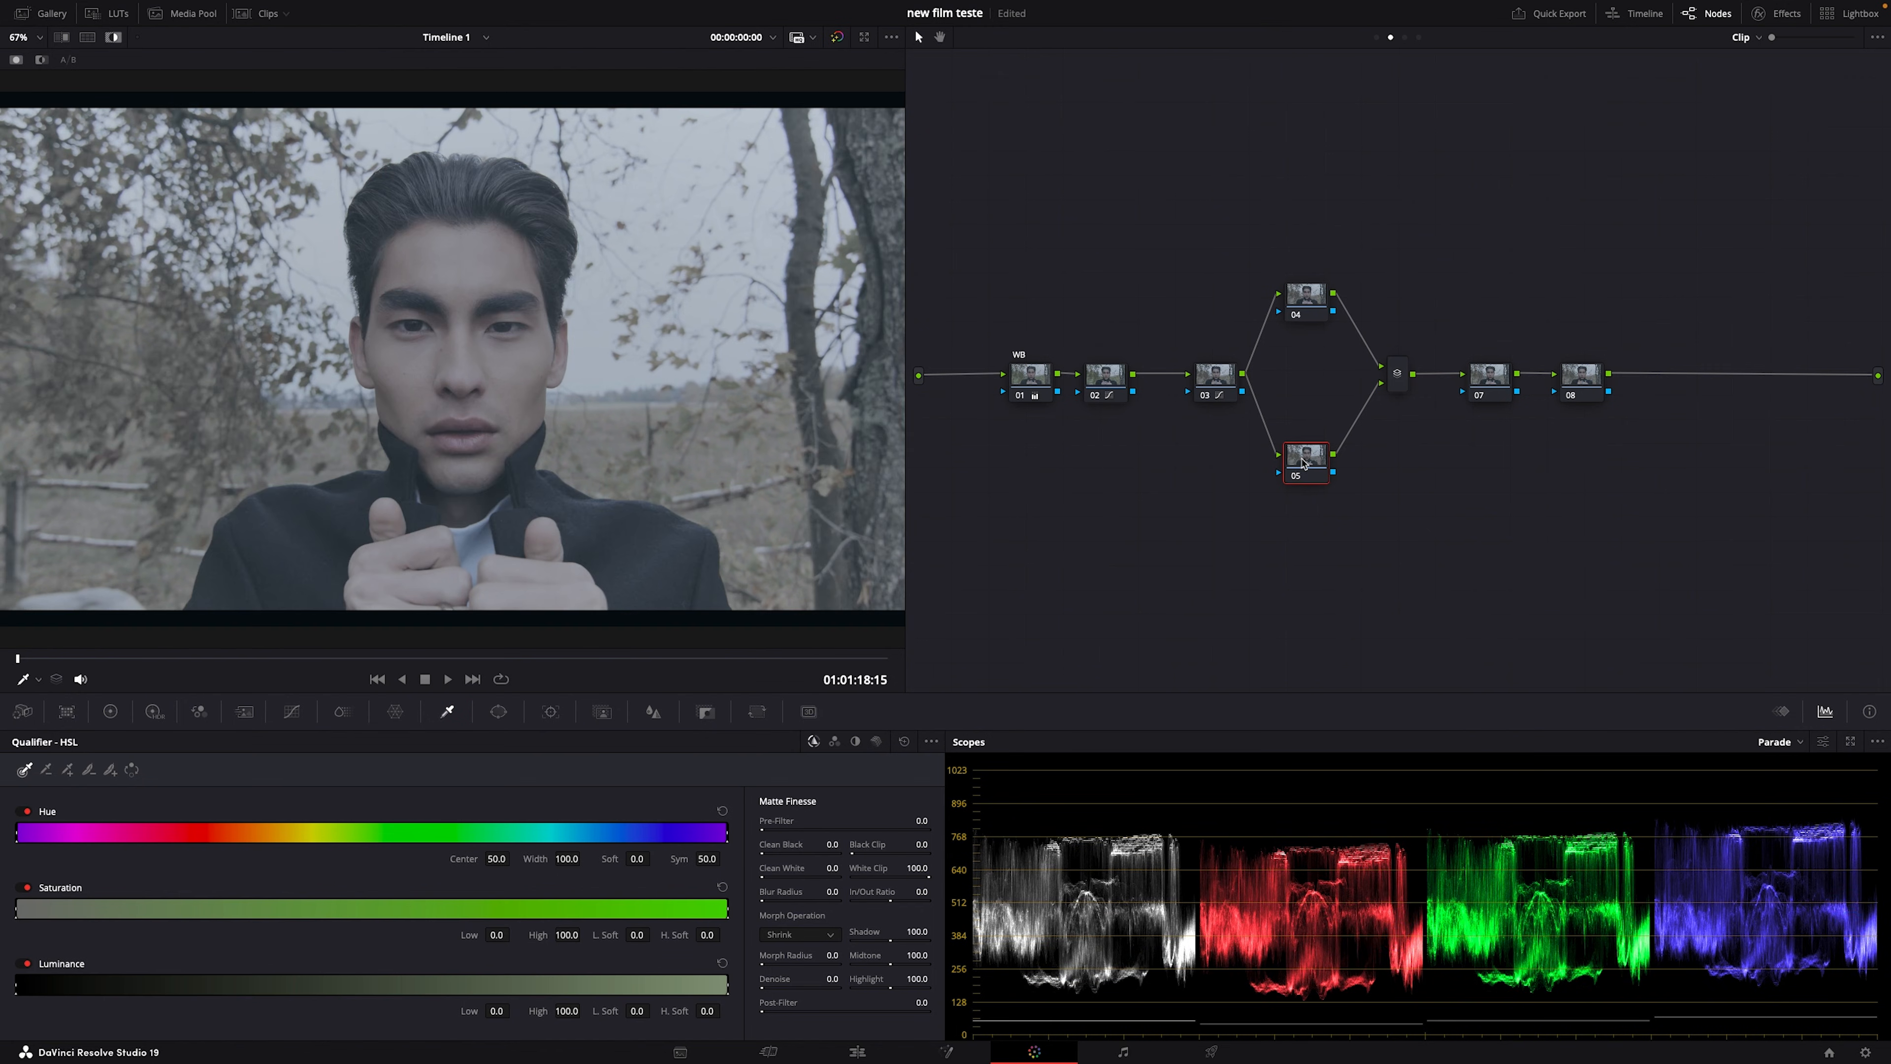
key("shift+d")
key("shift+d")
key("shift+h")
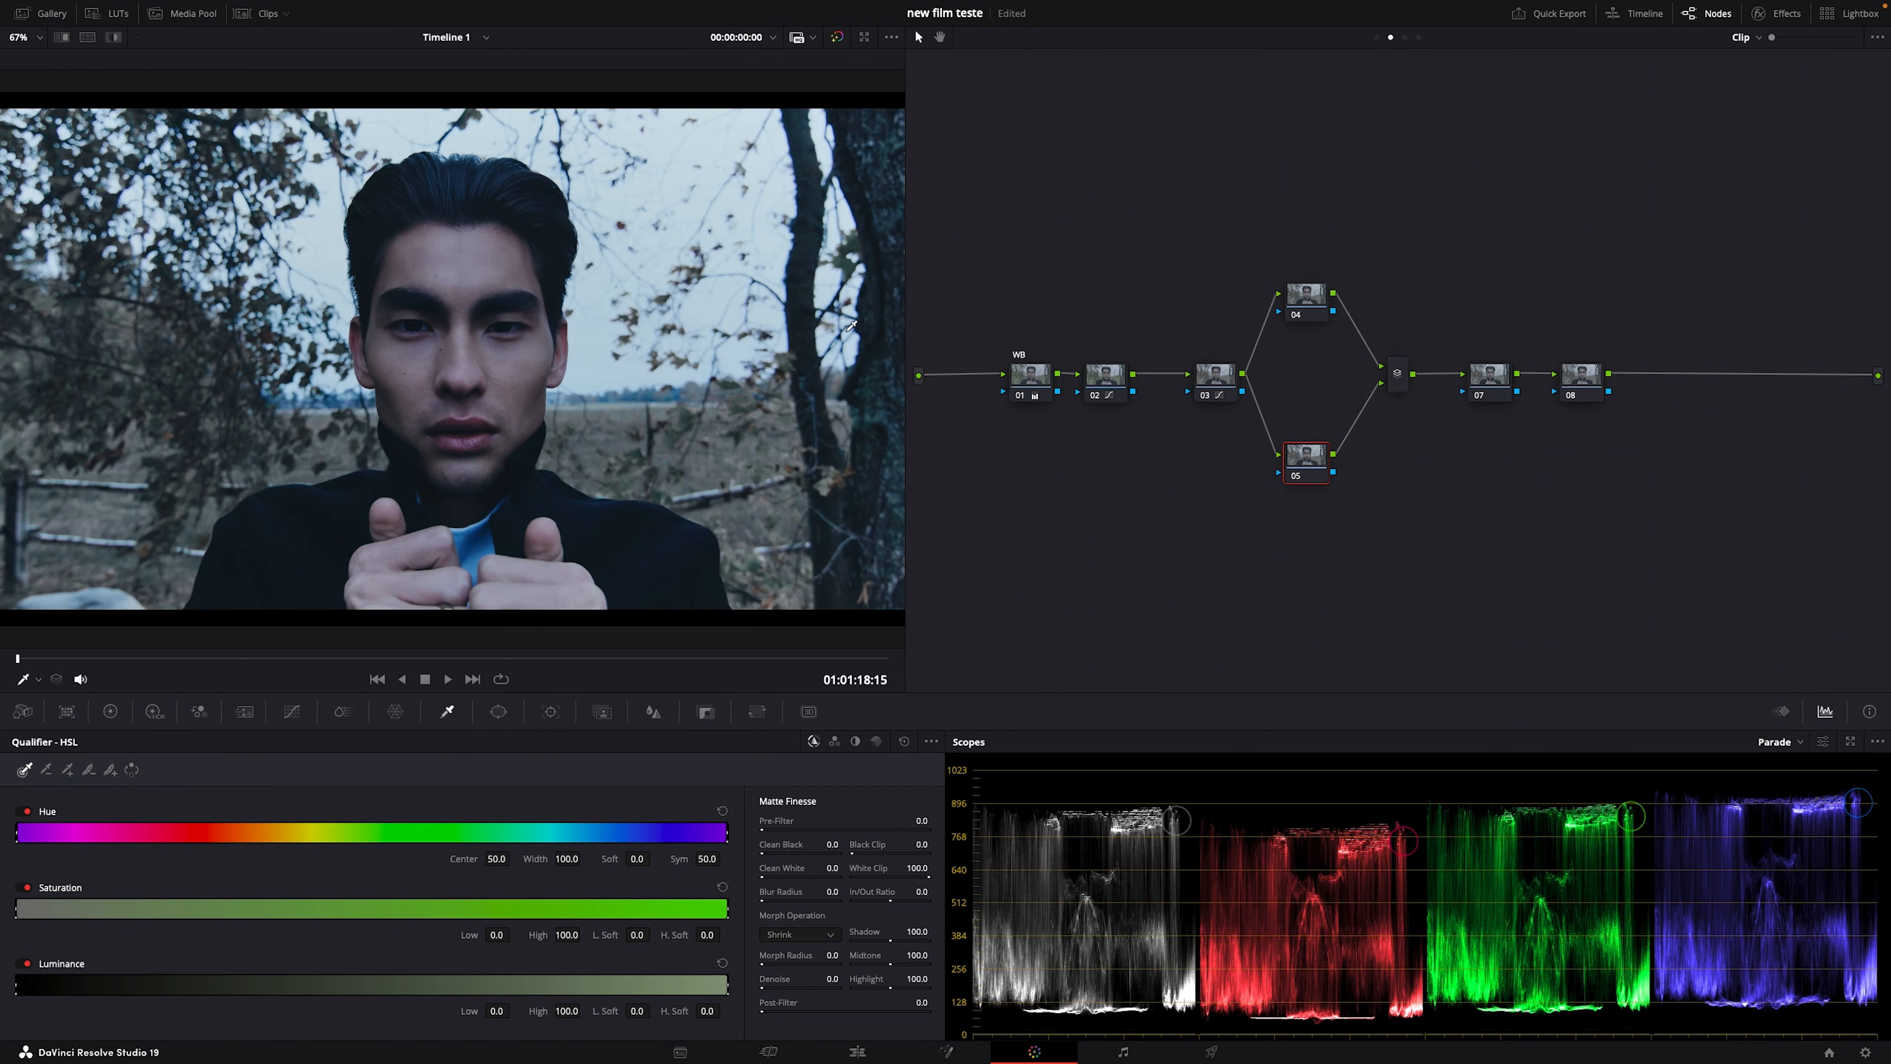
left_click(291, 712)
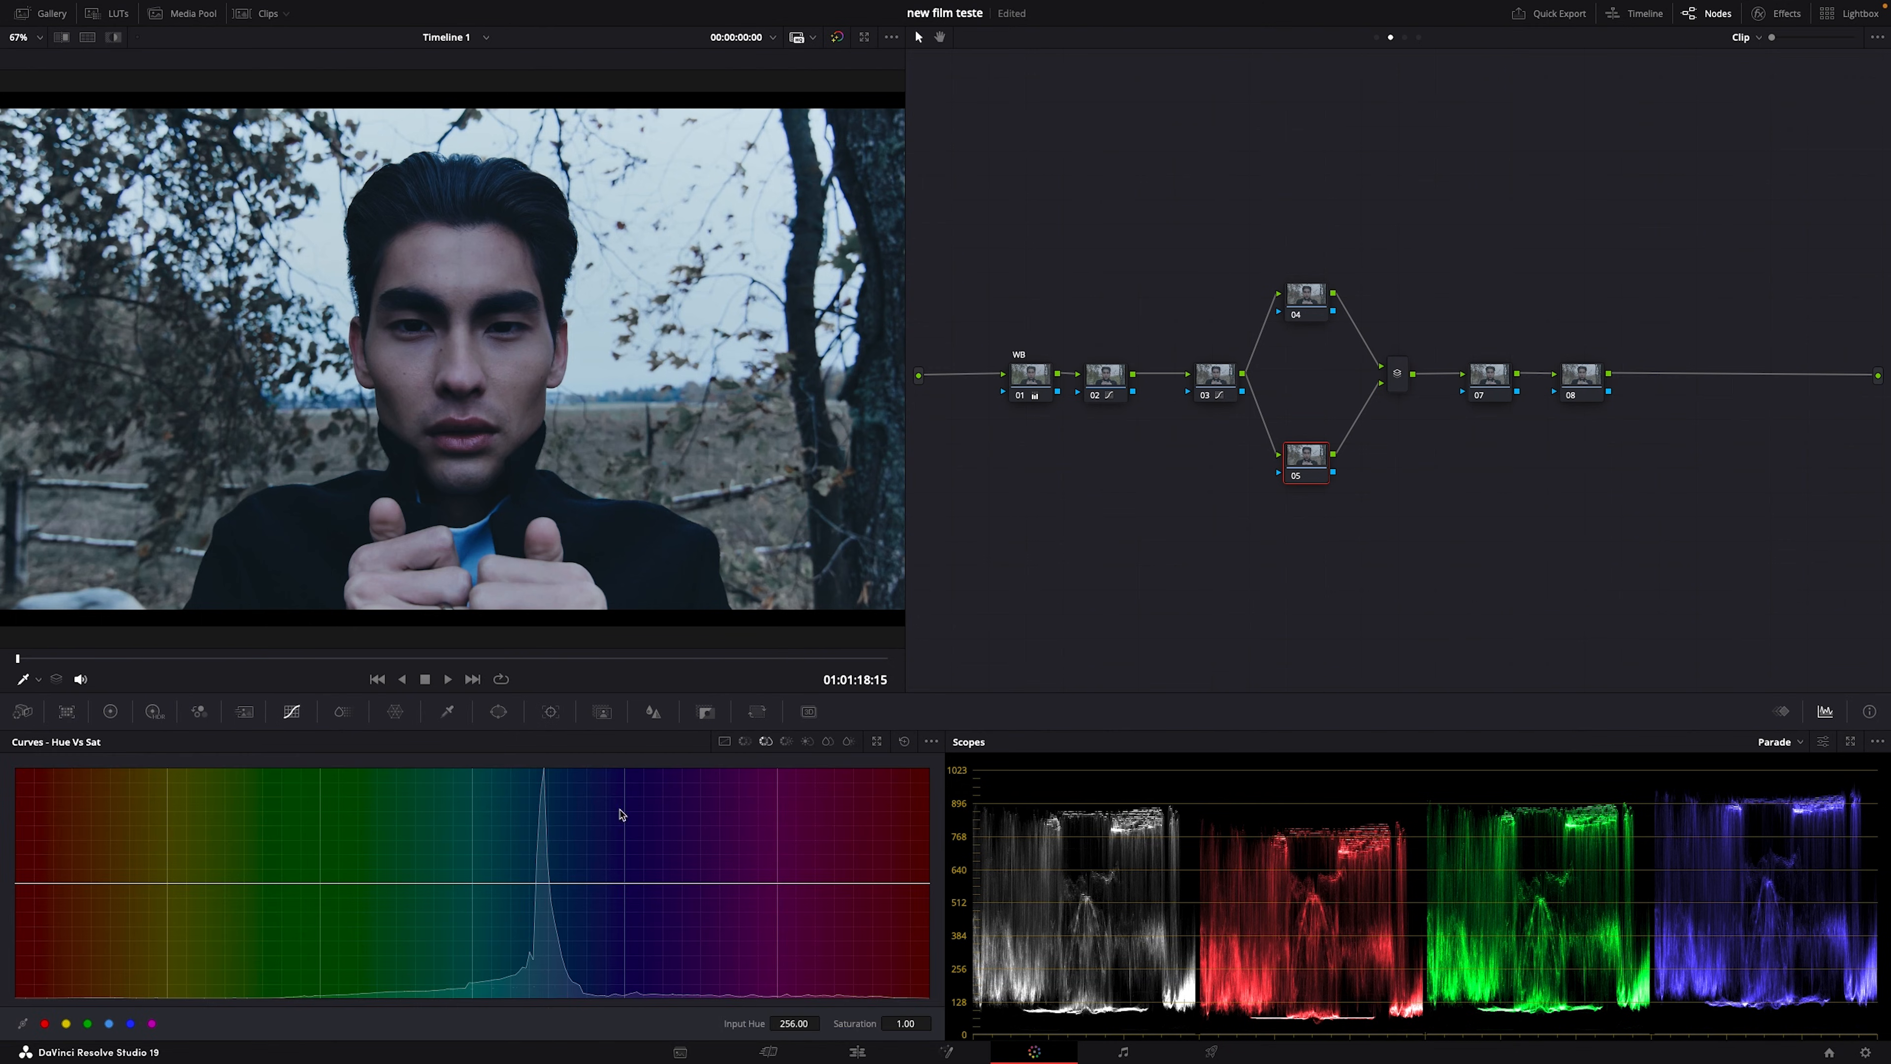
Step: Wipe against the reference still, sample a blue area, and pull its Hue vs Sat saturation down
left_click(60, 38)
scroll(422, 445, "up", 5)
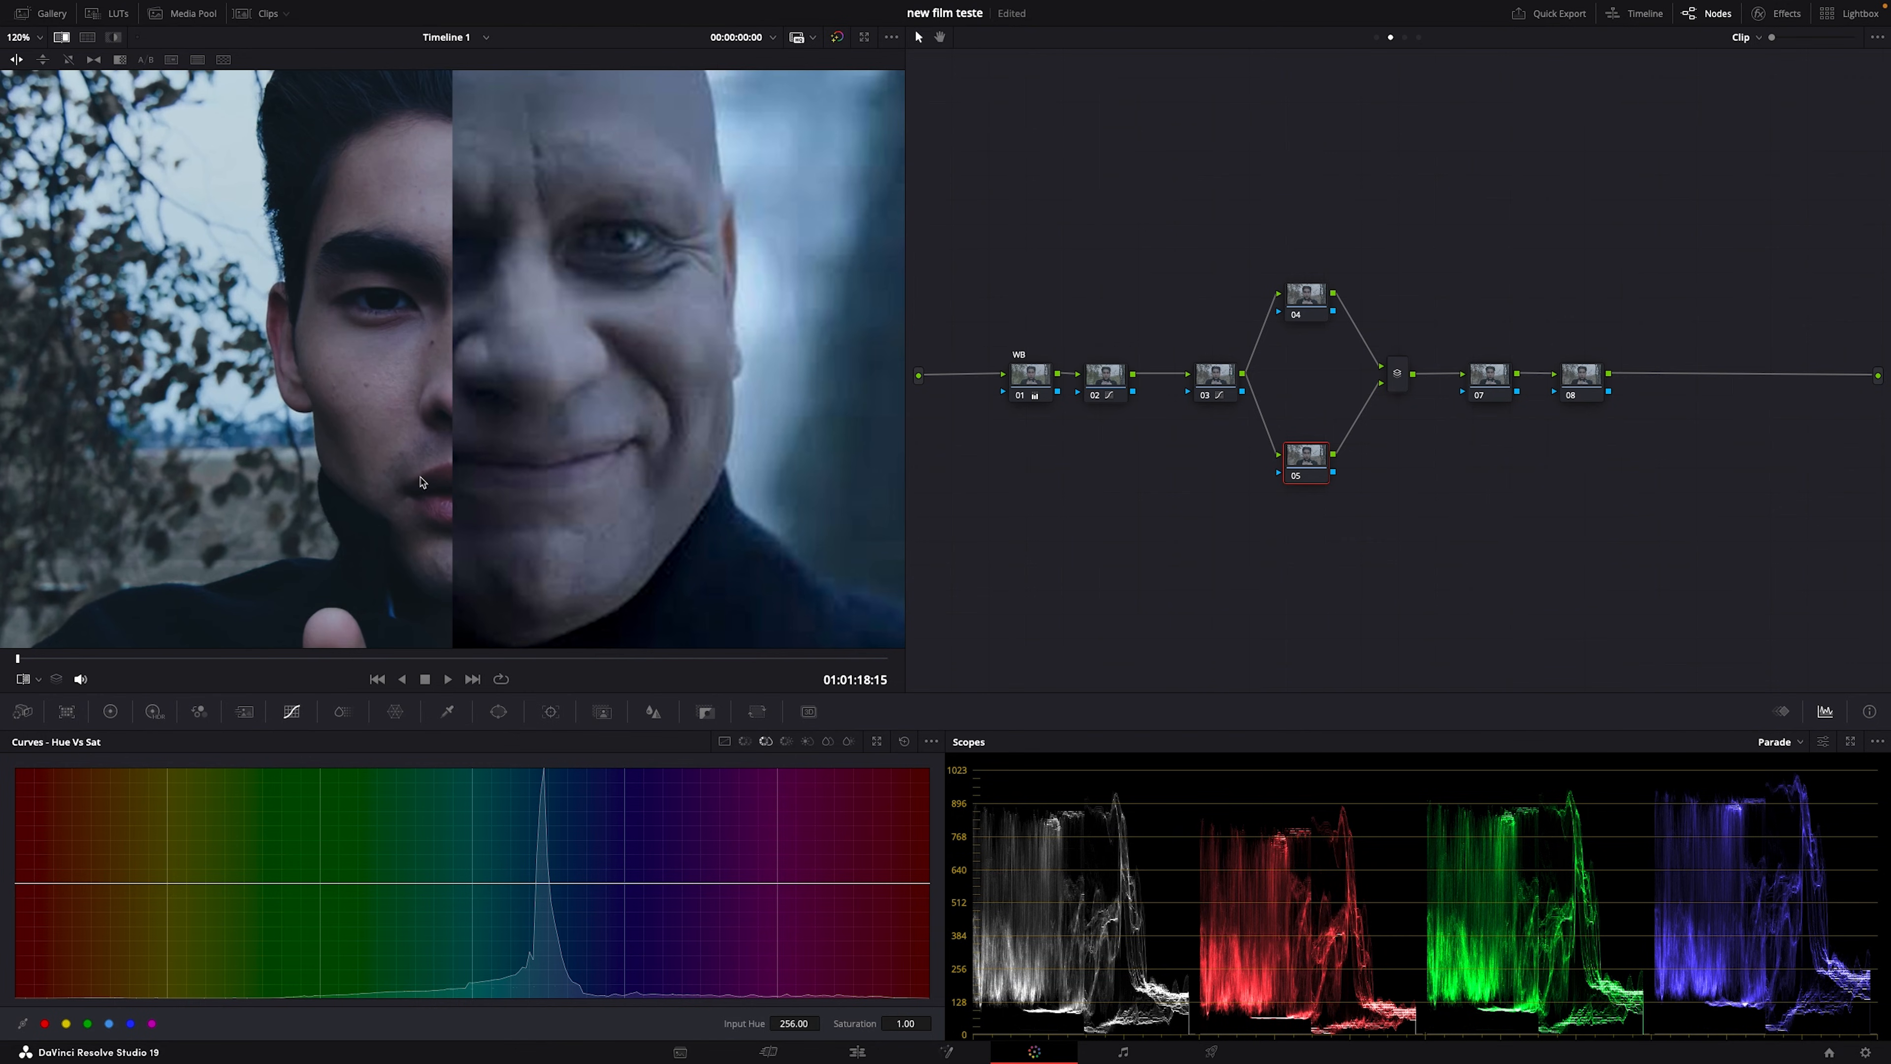
left_click(38, 679)
left_click(53, 727)
left_click(420, 181)
left_click_drag(678, 884, 703, 948)
Step: Widen the desaturation across blue-to-purple hues to about 0.58 and show the clip beside the reference
left_click(58, 38)
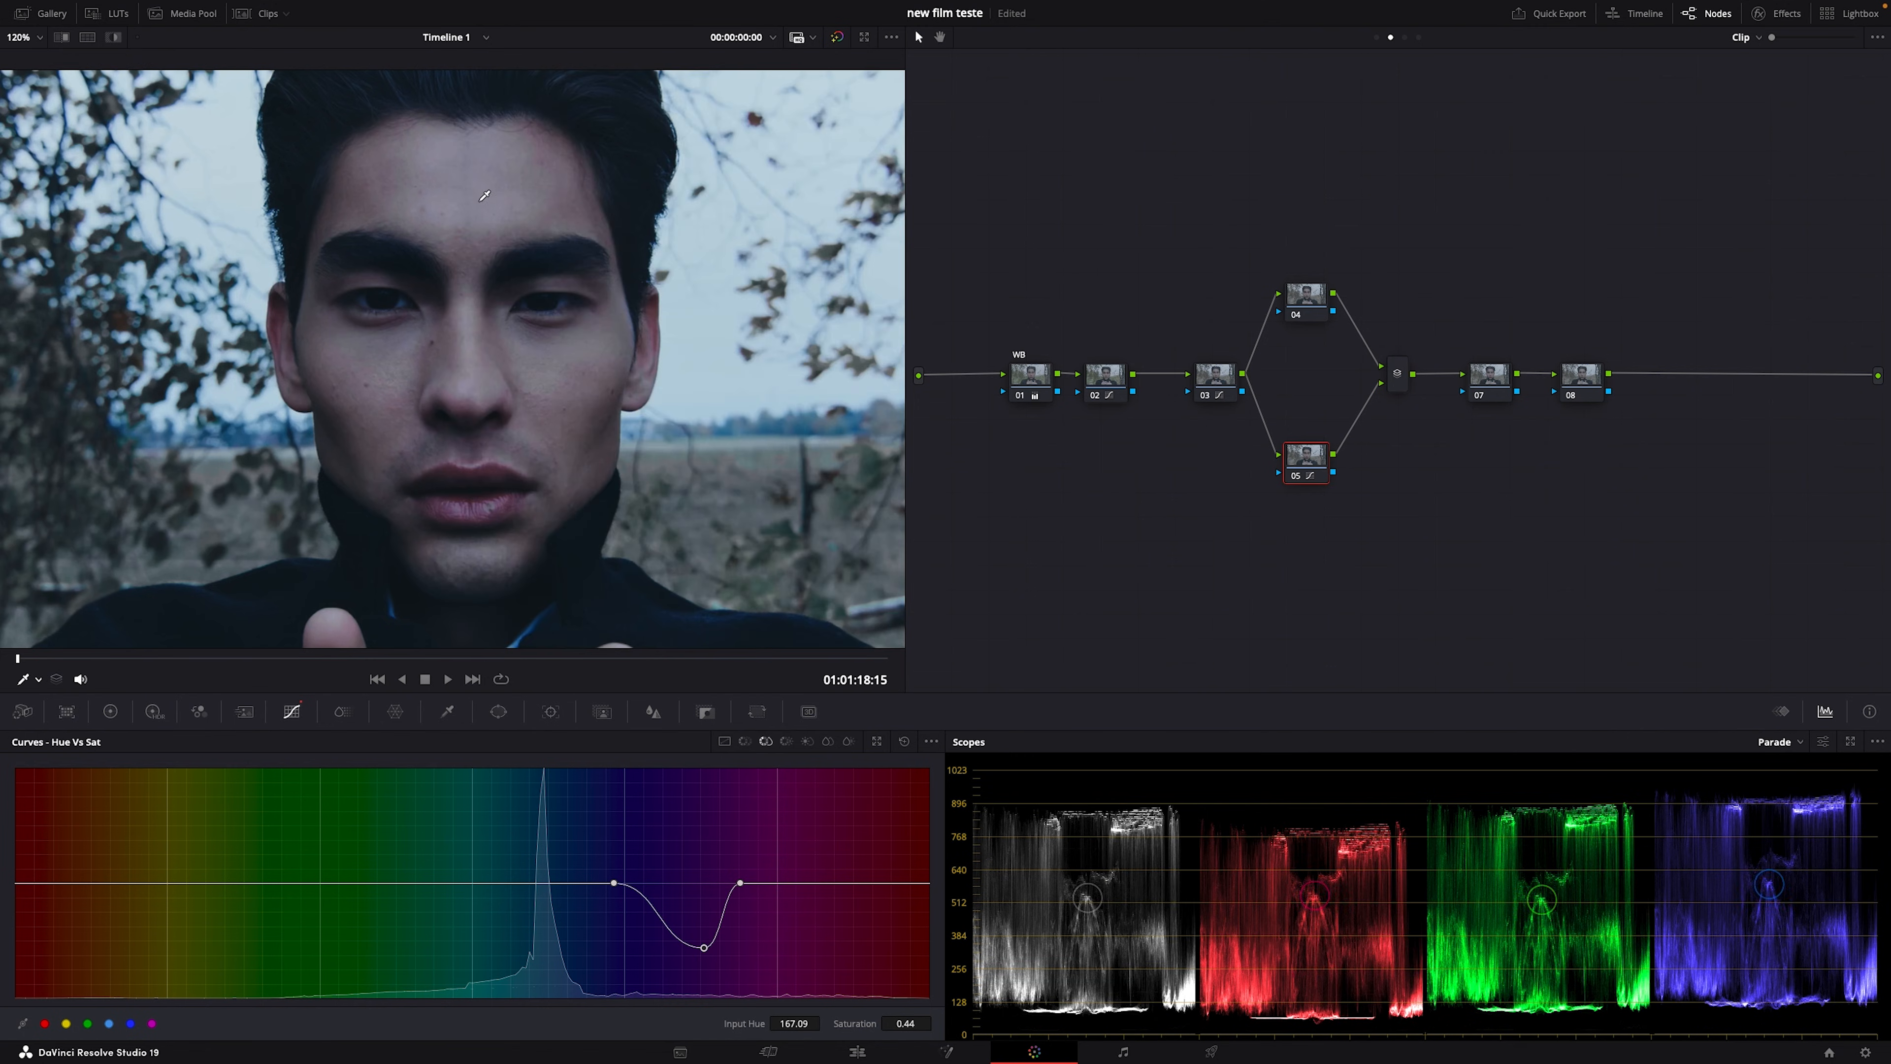
left_click(562, 194)
left_click_drag(743, 891, 653, 946)
left_click_drag(779, 952, 772, 932)
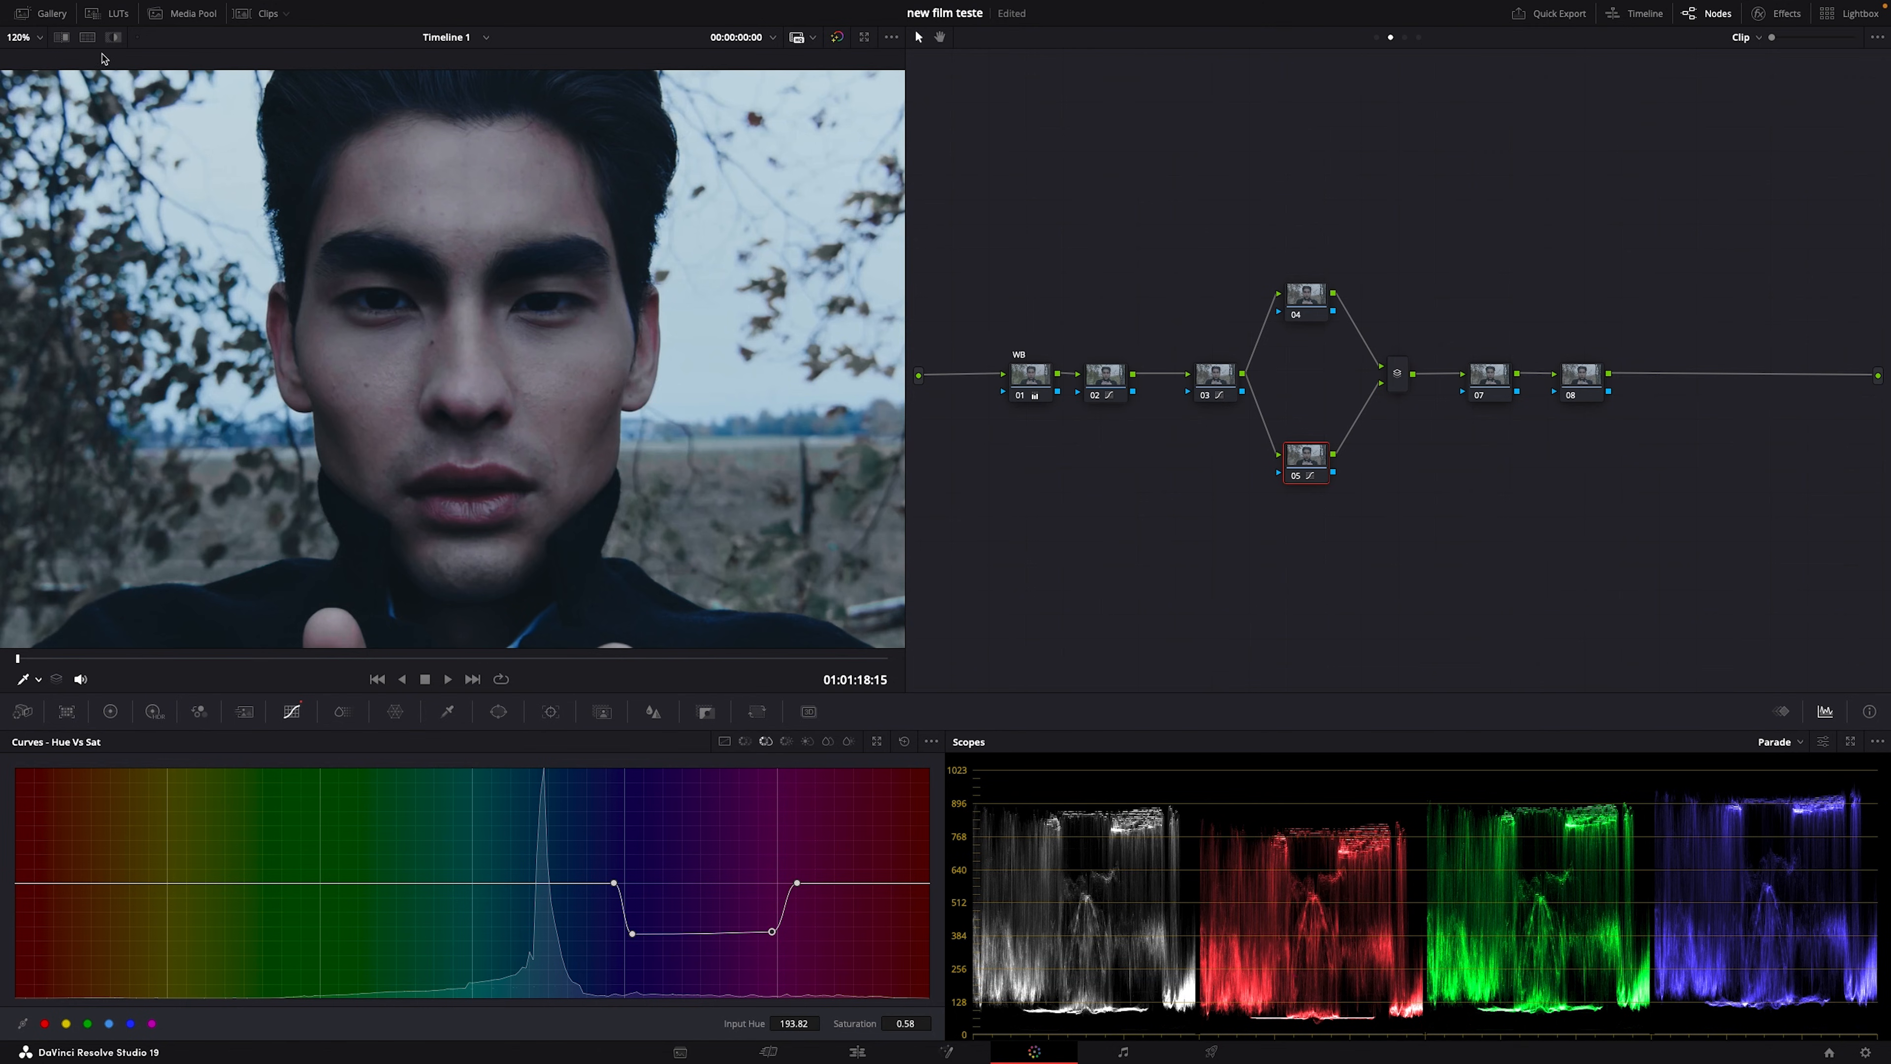
left_click(87, 36)
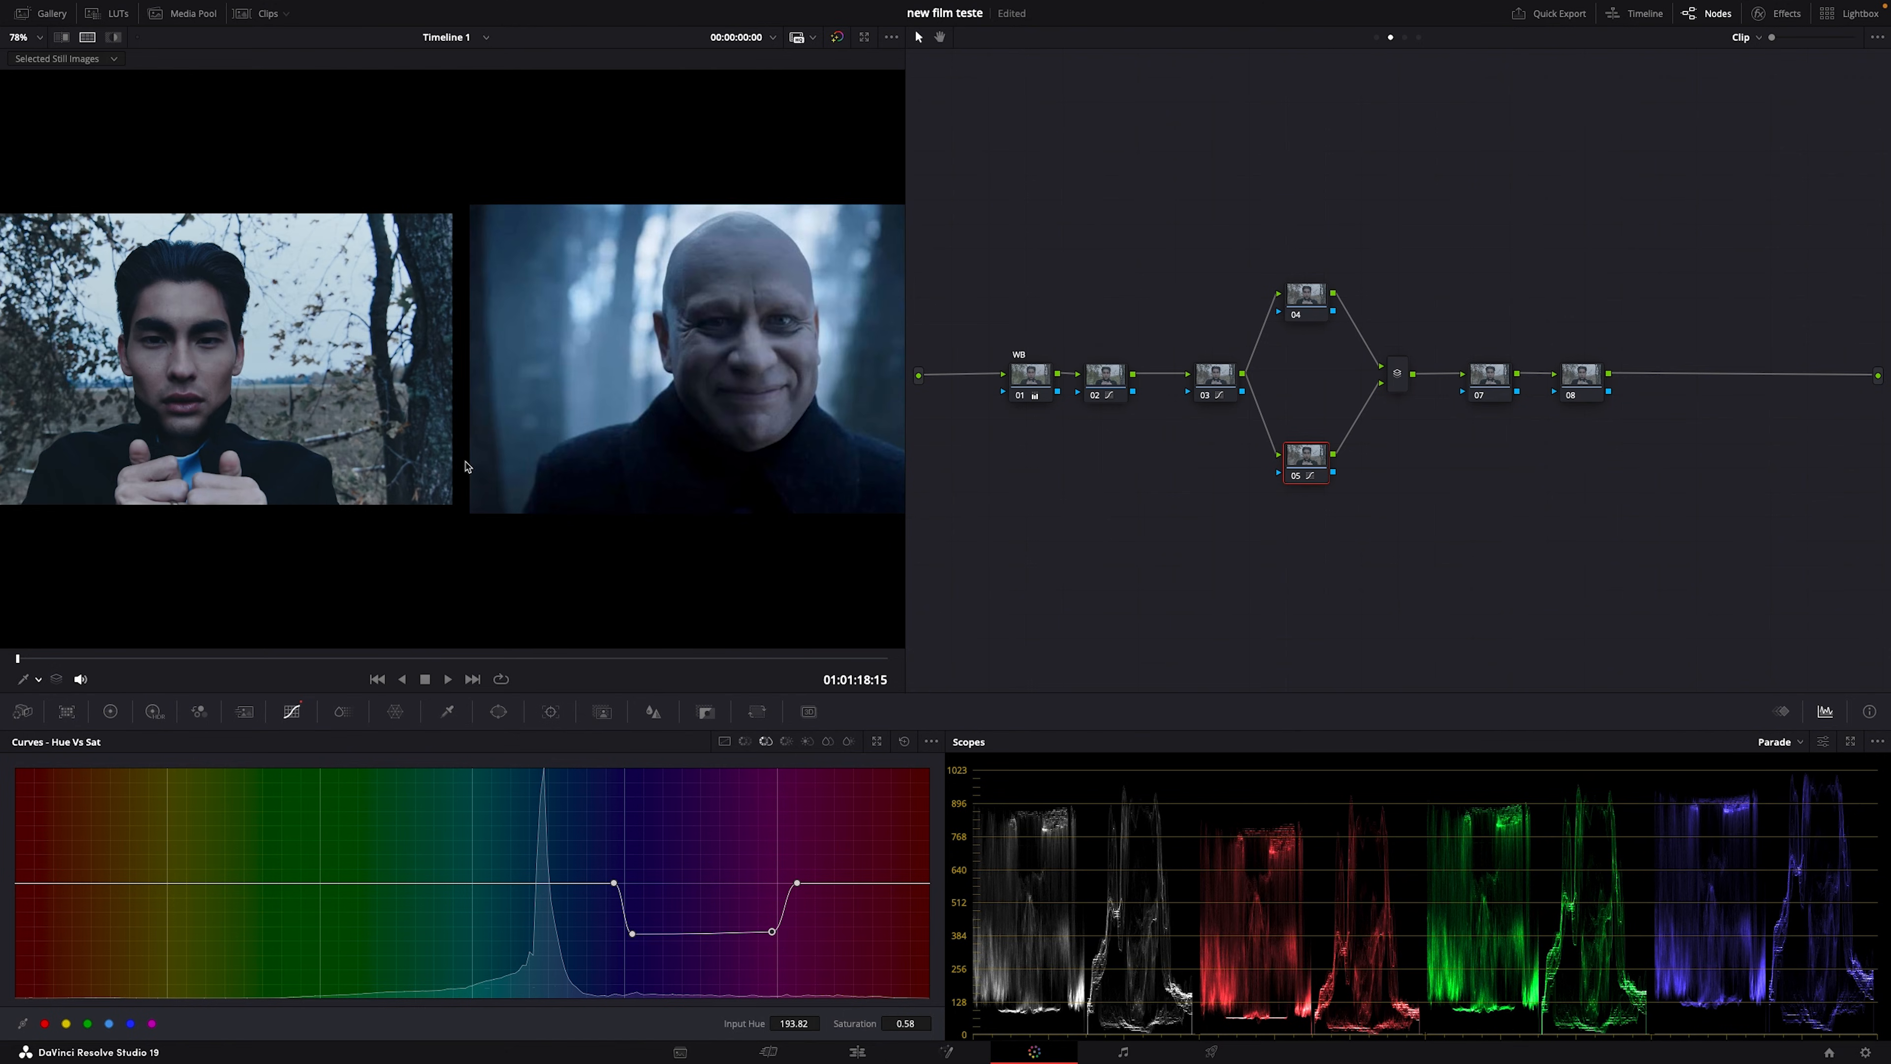
Step: Nudge node 05's Hue vs Sat points up slightly to ease the blue desaturation
left_click_drag(632, 934, 629, 931)
left_click_drag(773, 932, 767, 924)
left_click_drag(625, 933, 625, 928)
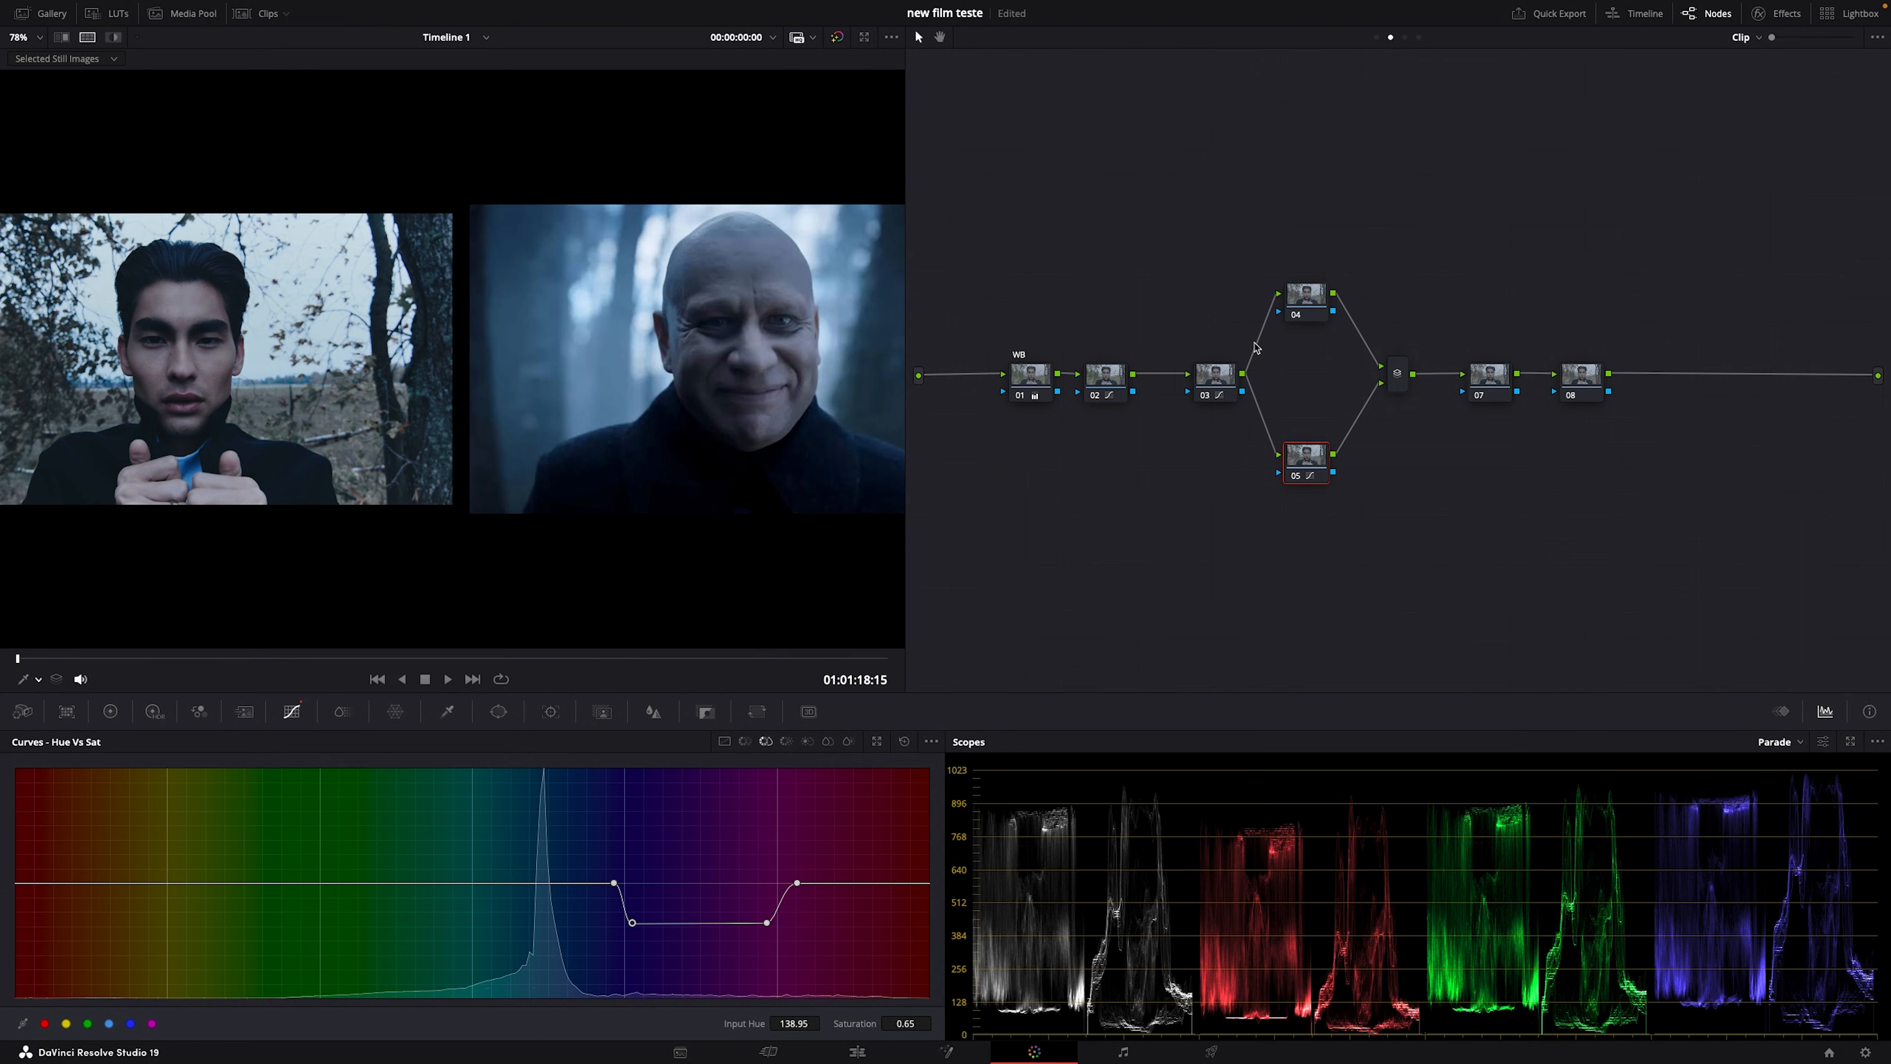
Step: On node 04, cut Lum vs Sat deep-shadow saturation to about 0.18, recovering by the low midtones
left_click(1308, 296)
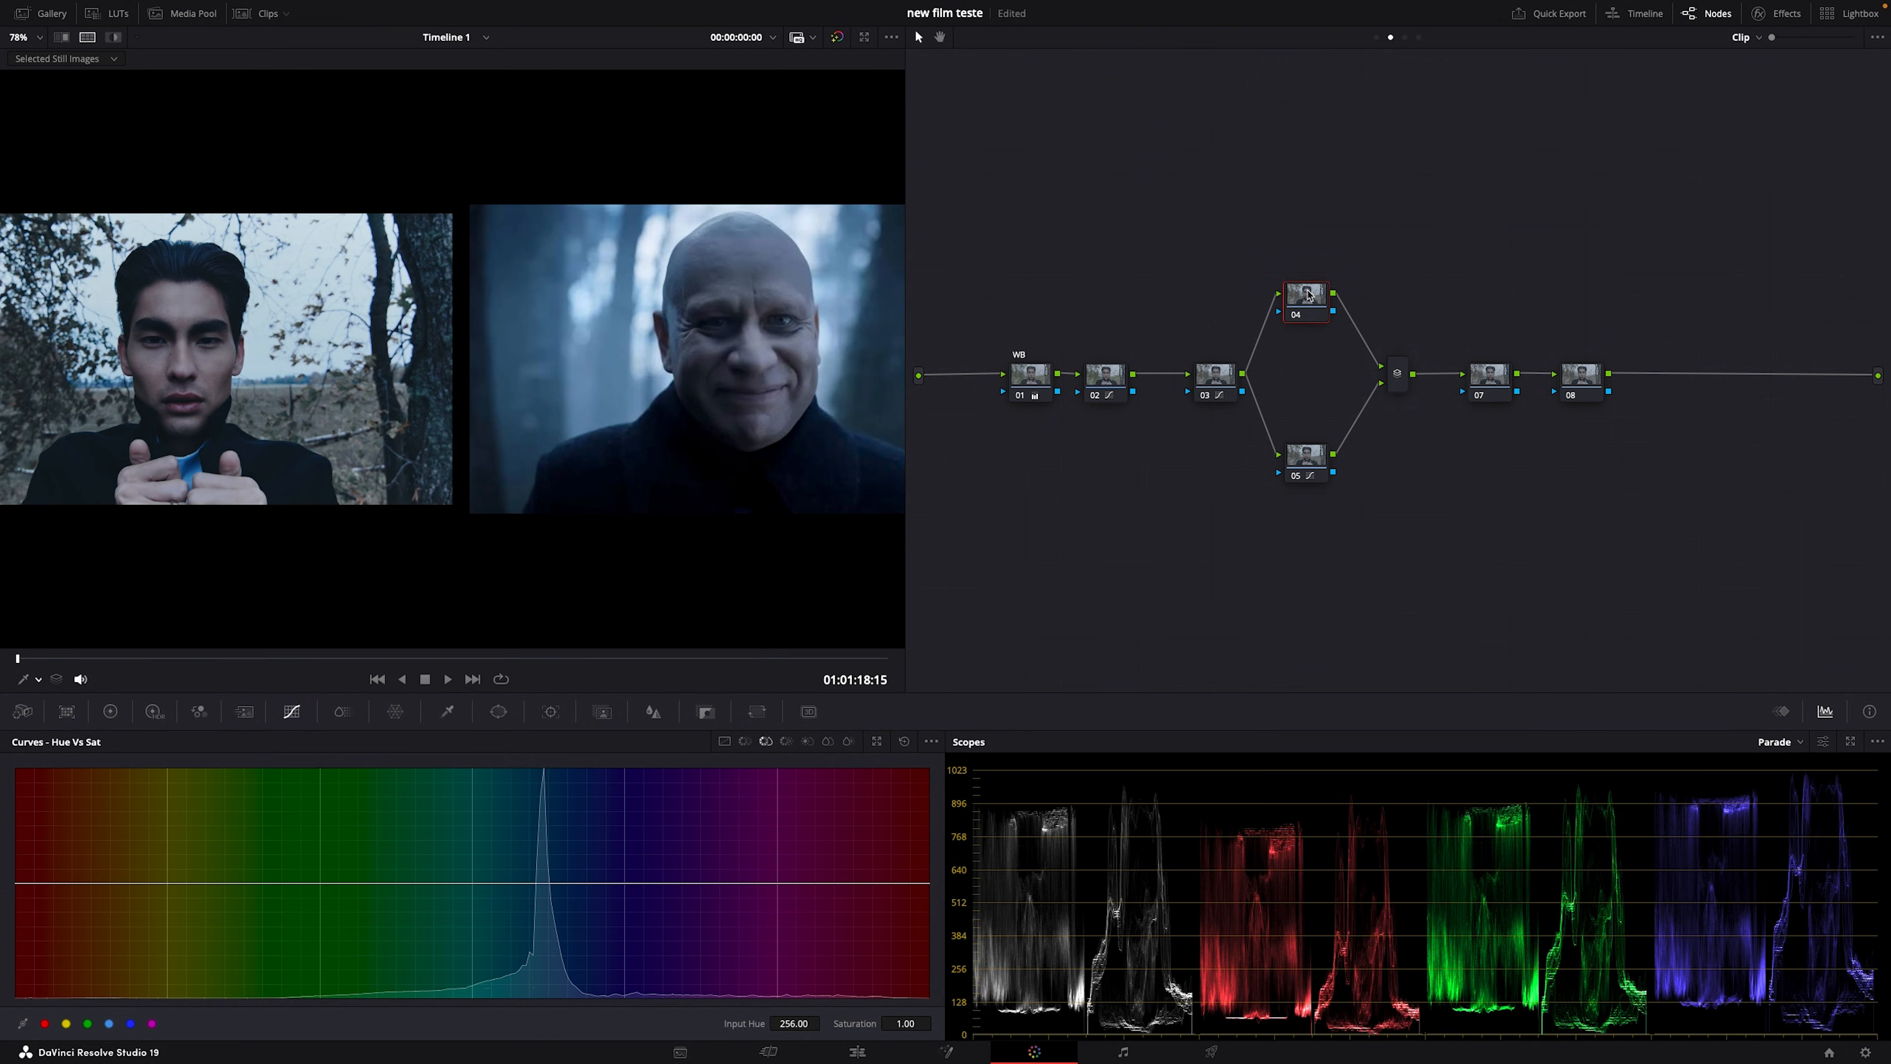
left_click(807, 741)
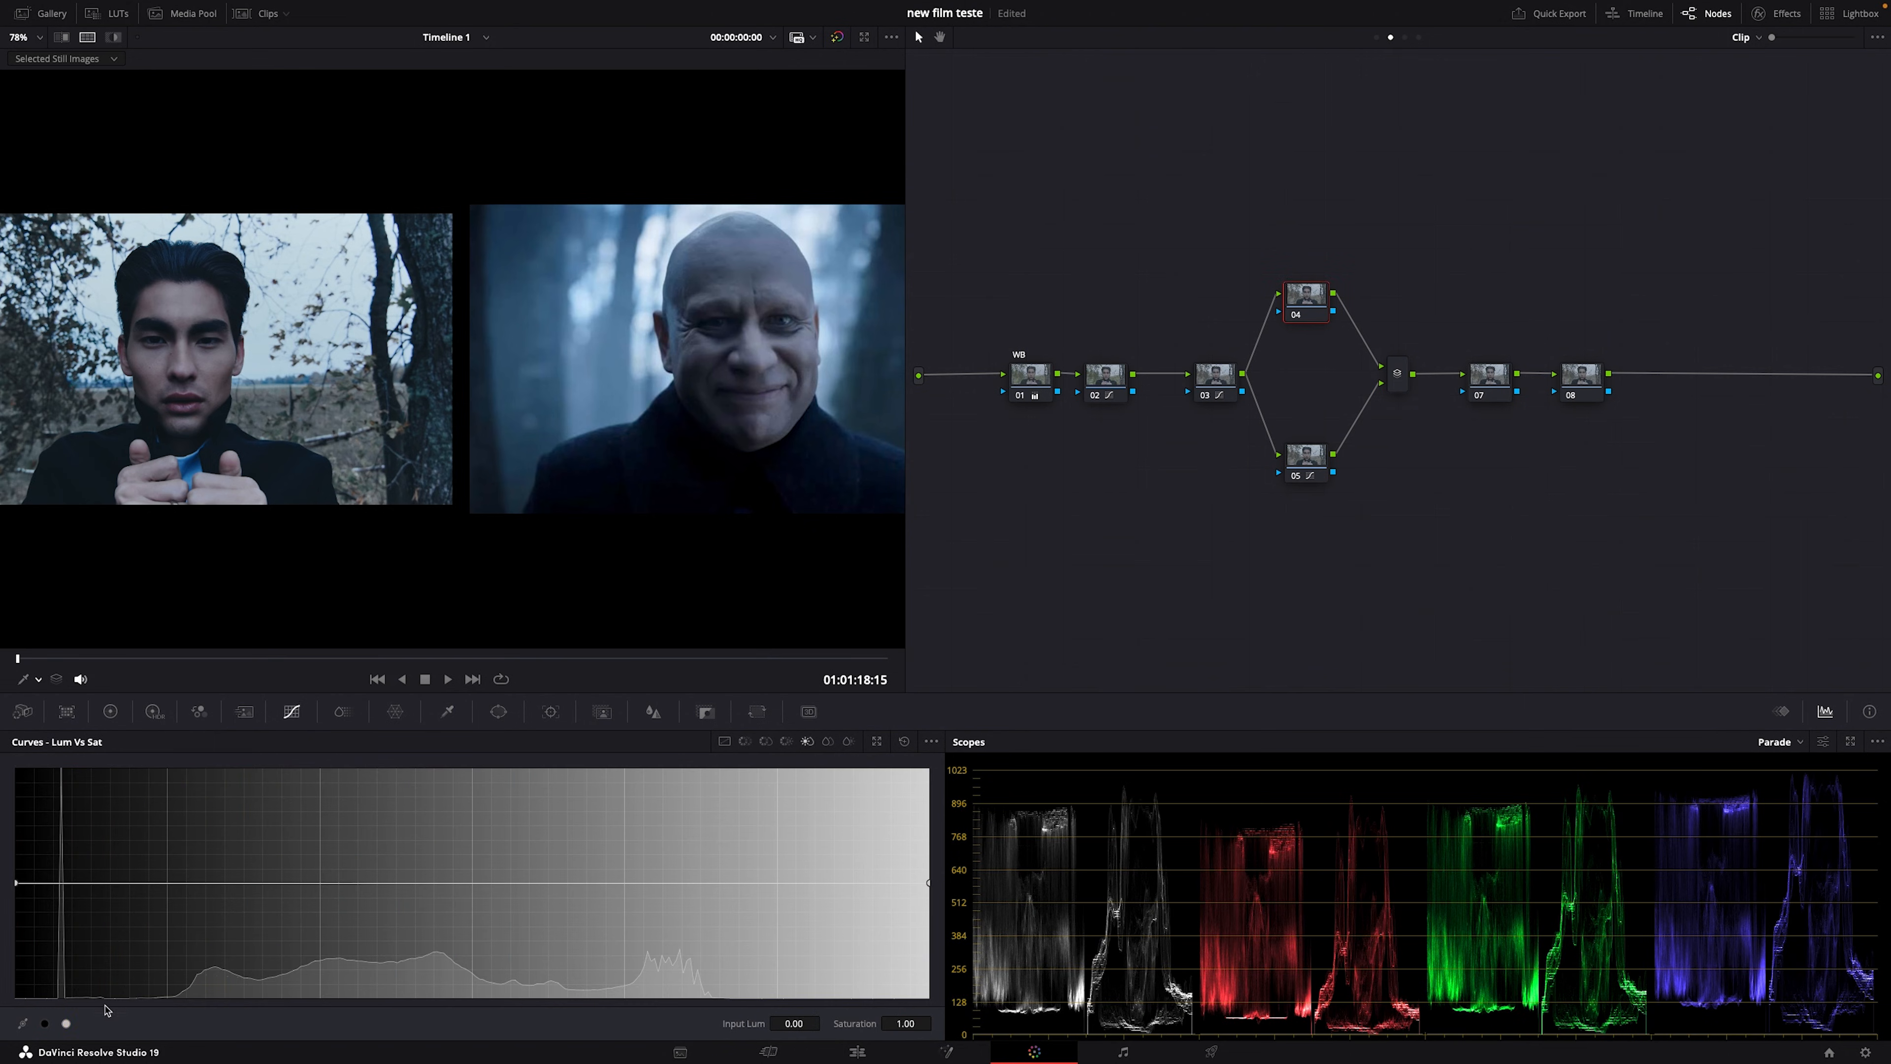
left_click(63, 1023)
left_click_drag(16, 883, 44, 977)
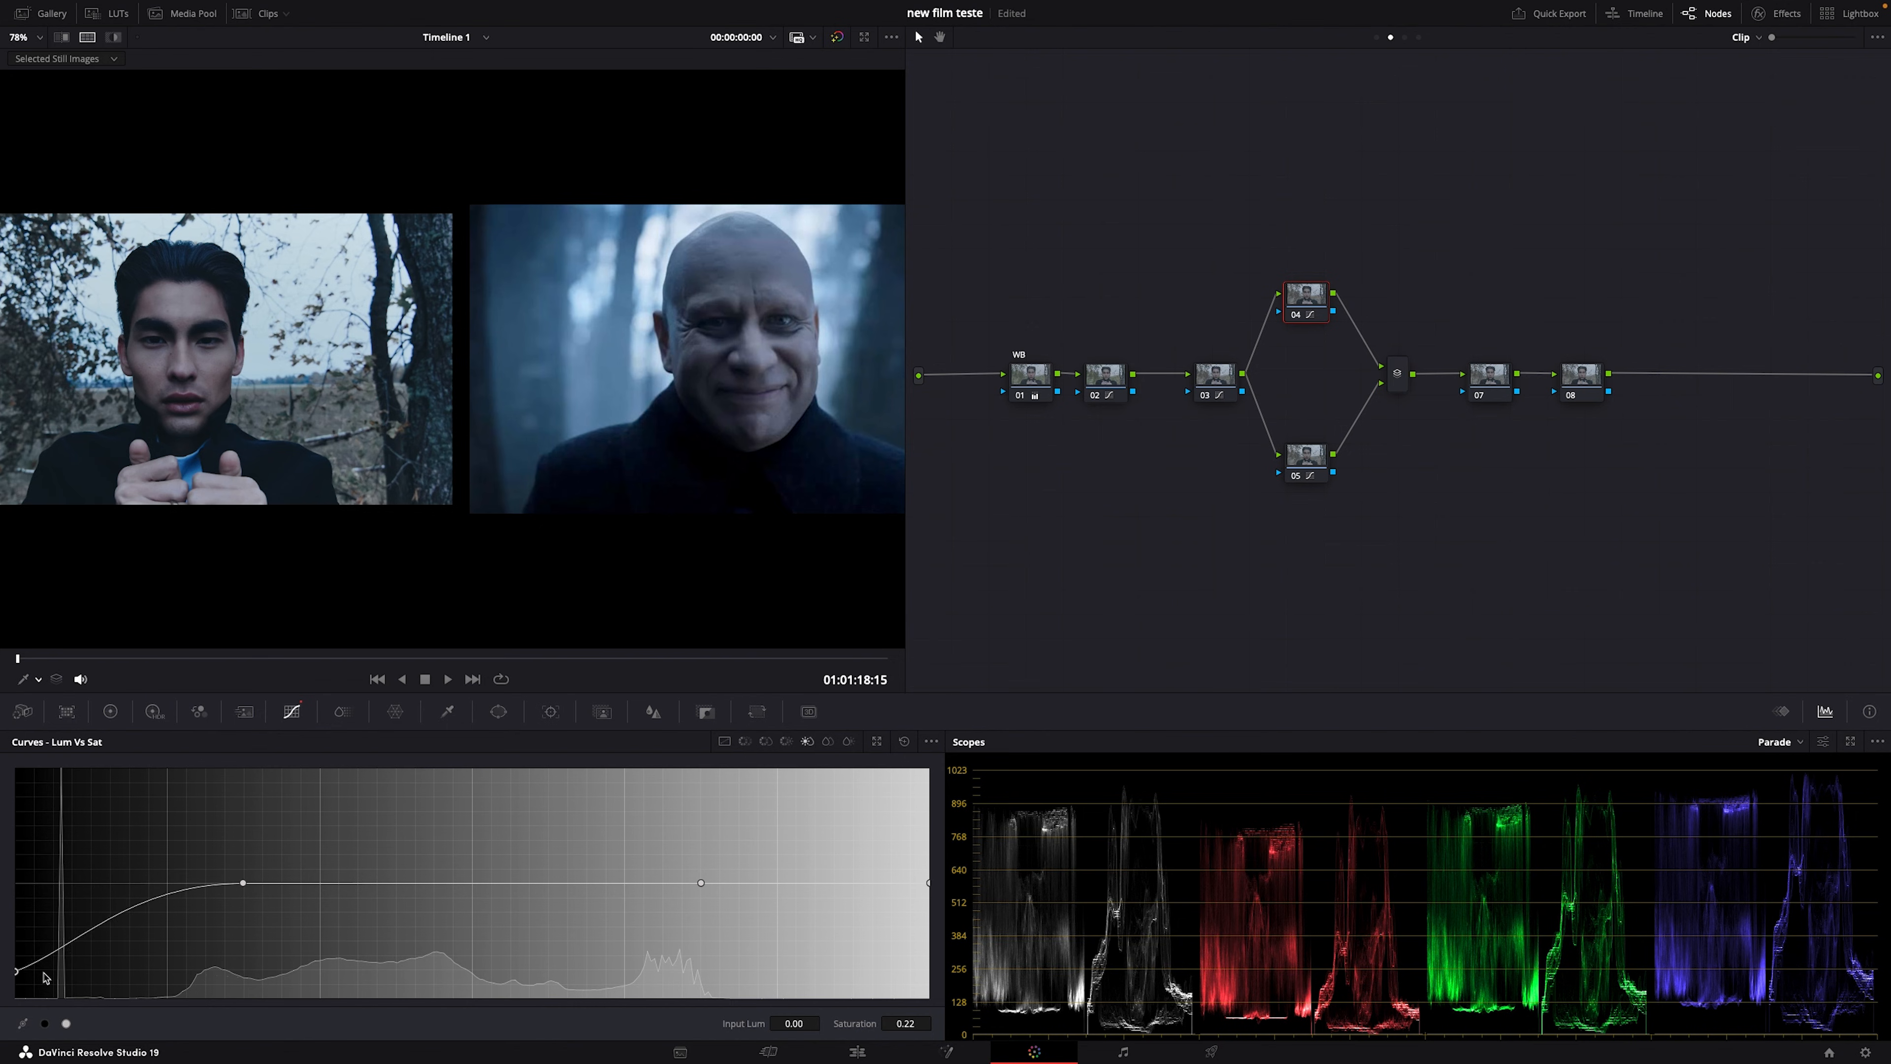
left_click_drag(35, 982, 68, 967)
left_click_drag(244, 885, 259, 893)
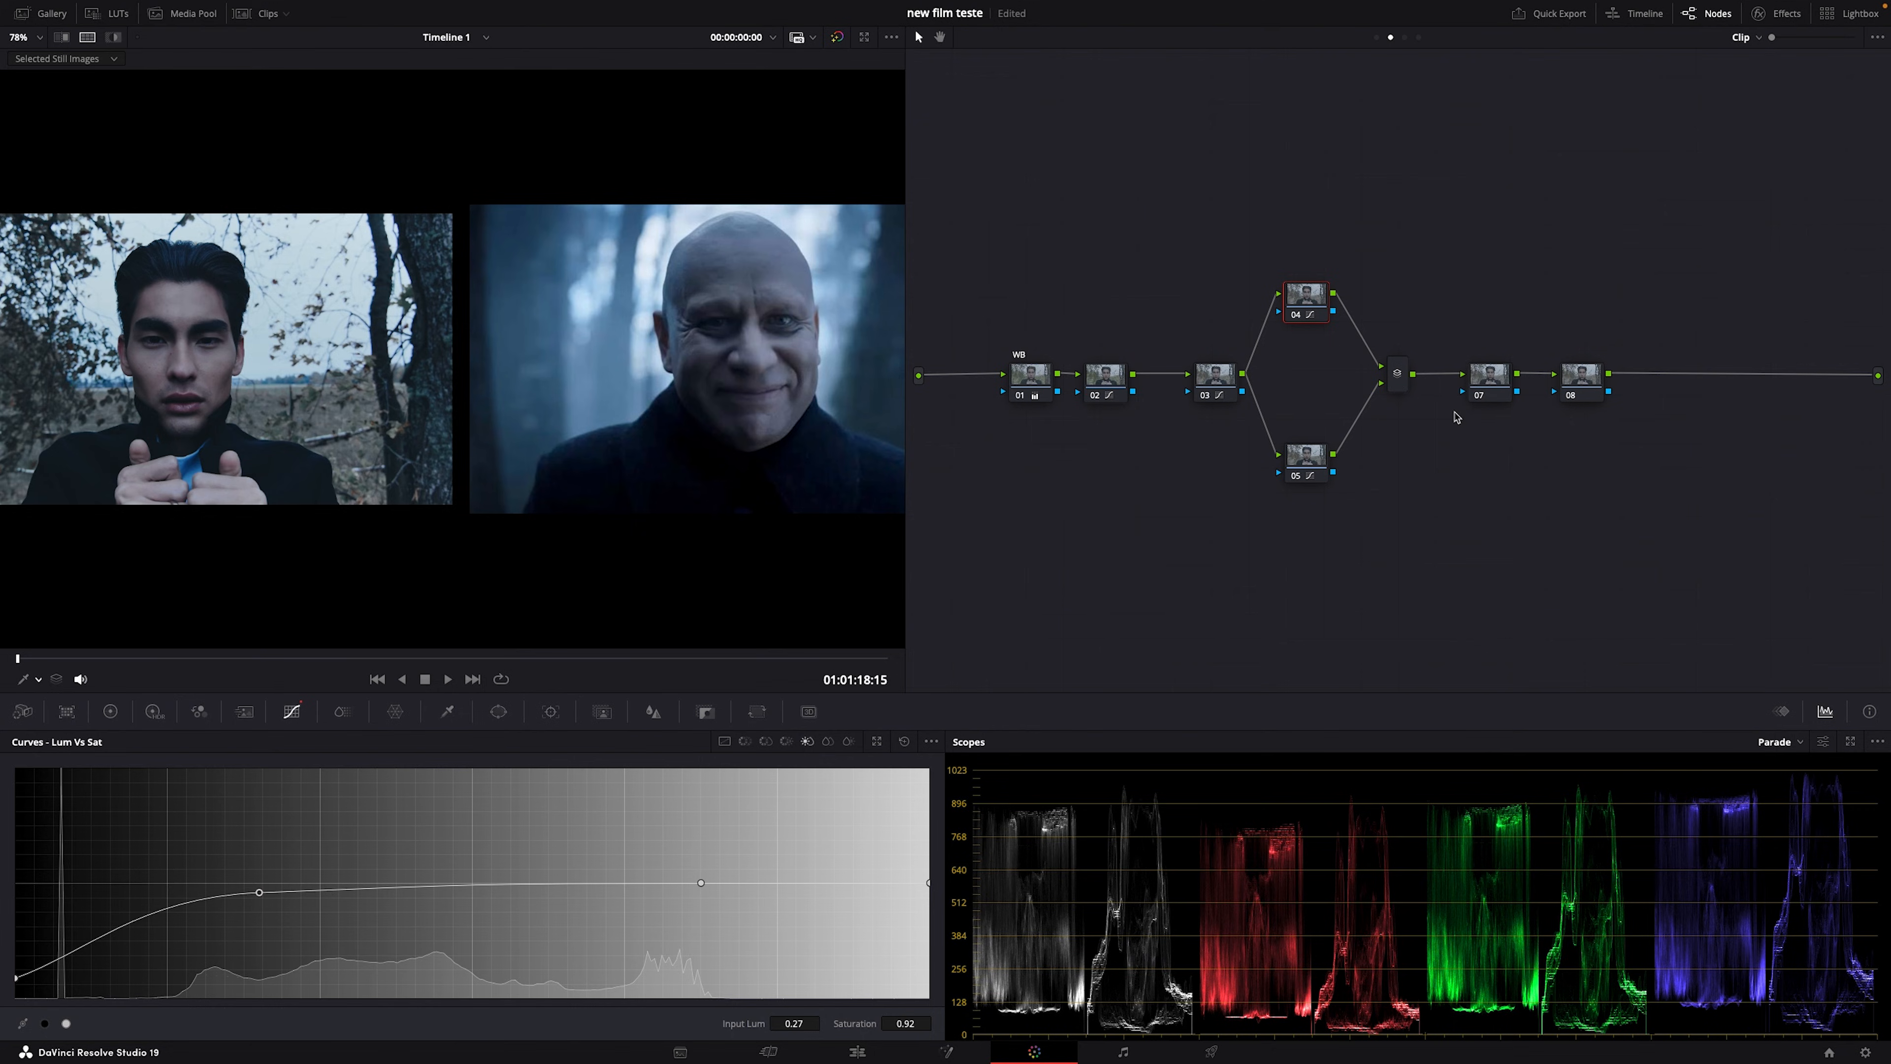
Step: On node 07, add mid, shadow and highlight custom-curve points, unlink channels, and bend the blue highlights down
left_click(1482, 378)
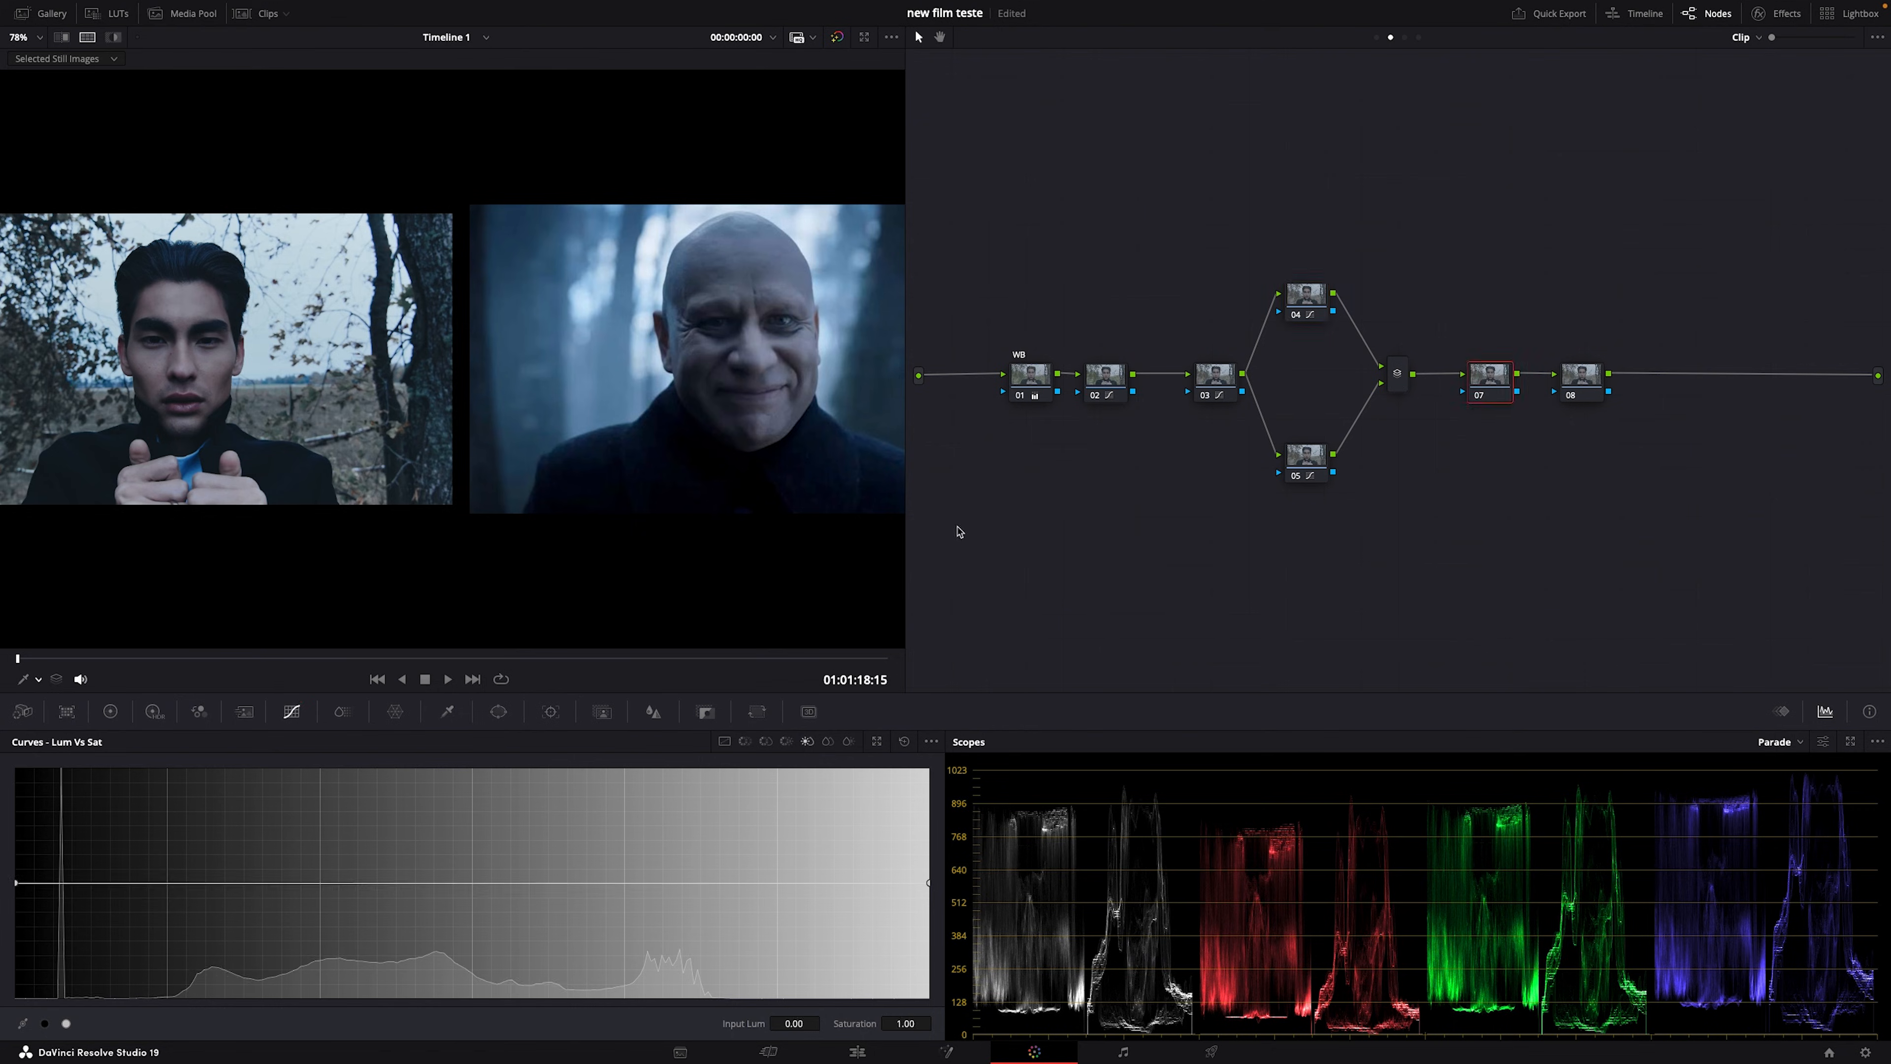
left_click(723, 741)
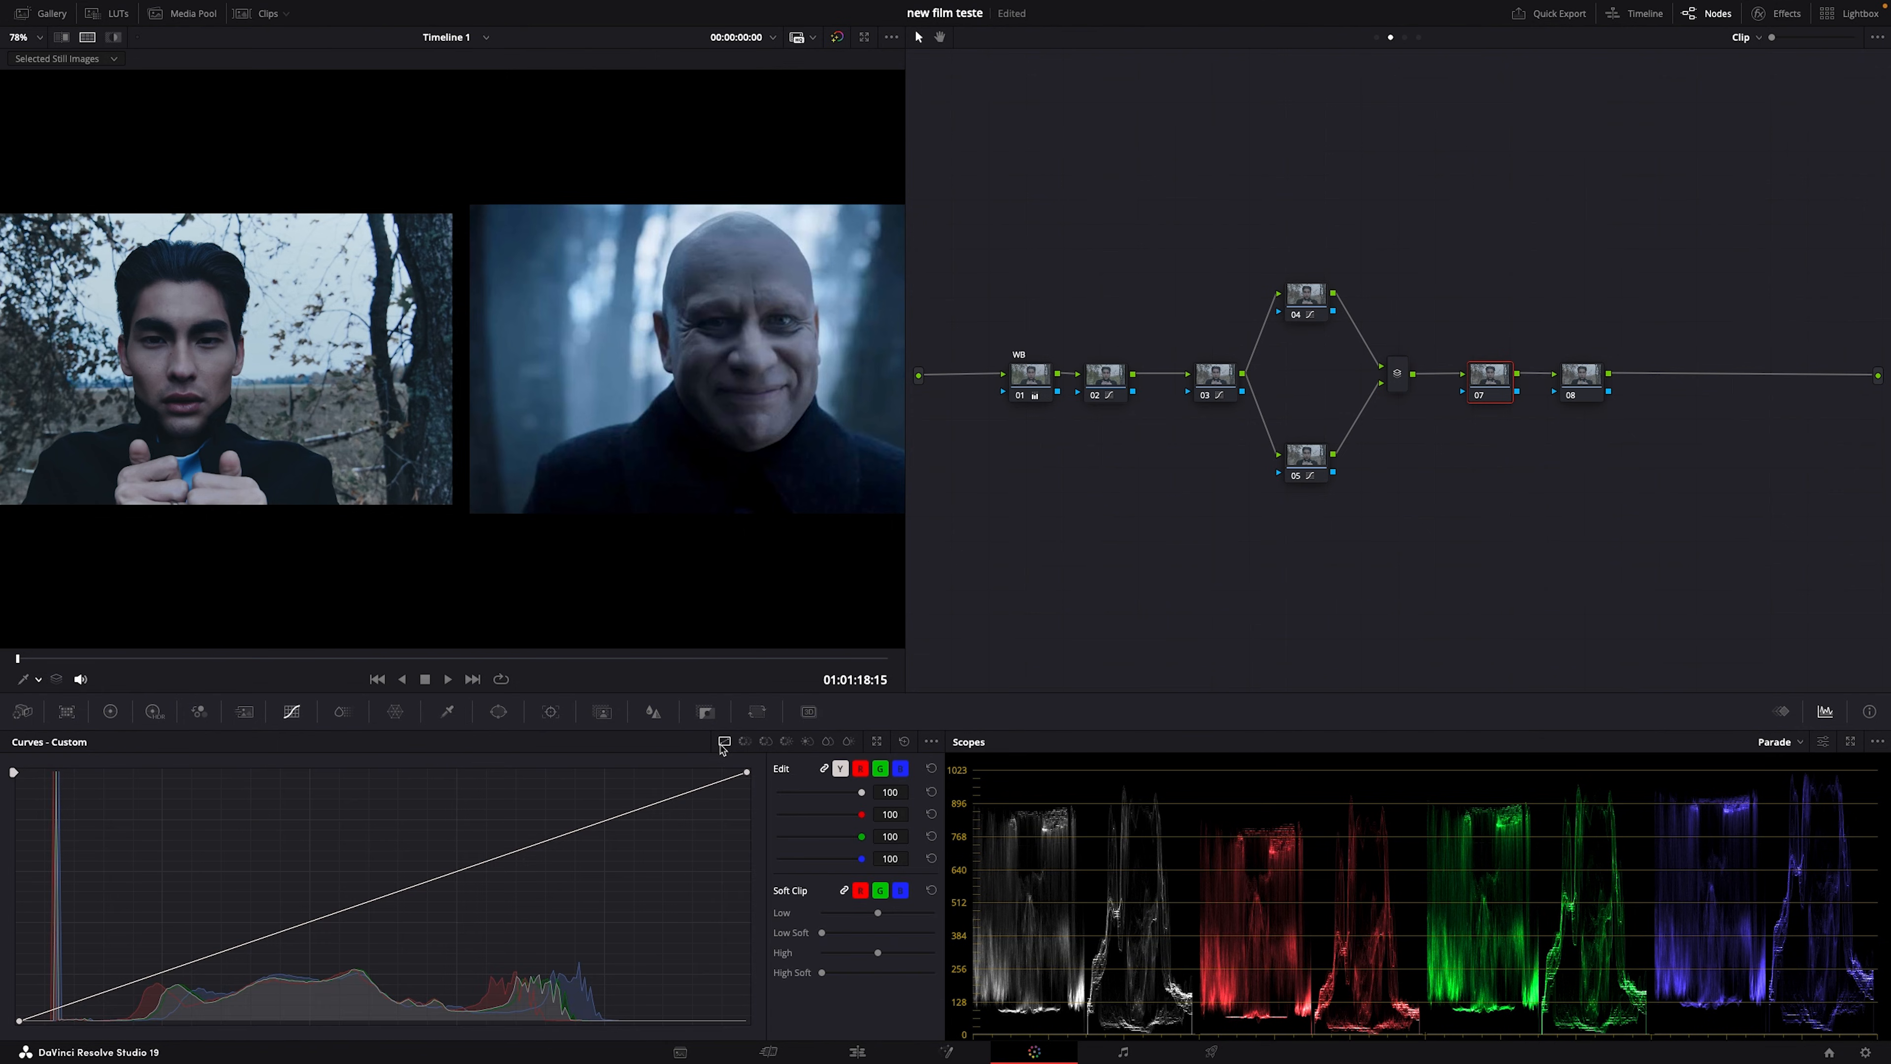
left_click(323, 917)
left_click(198, 961)
left_click(461, 870)
left_click(840, 767)
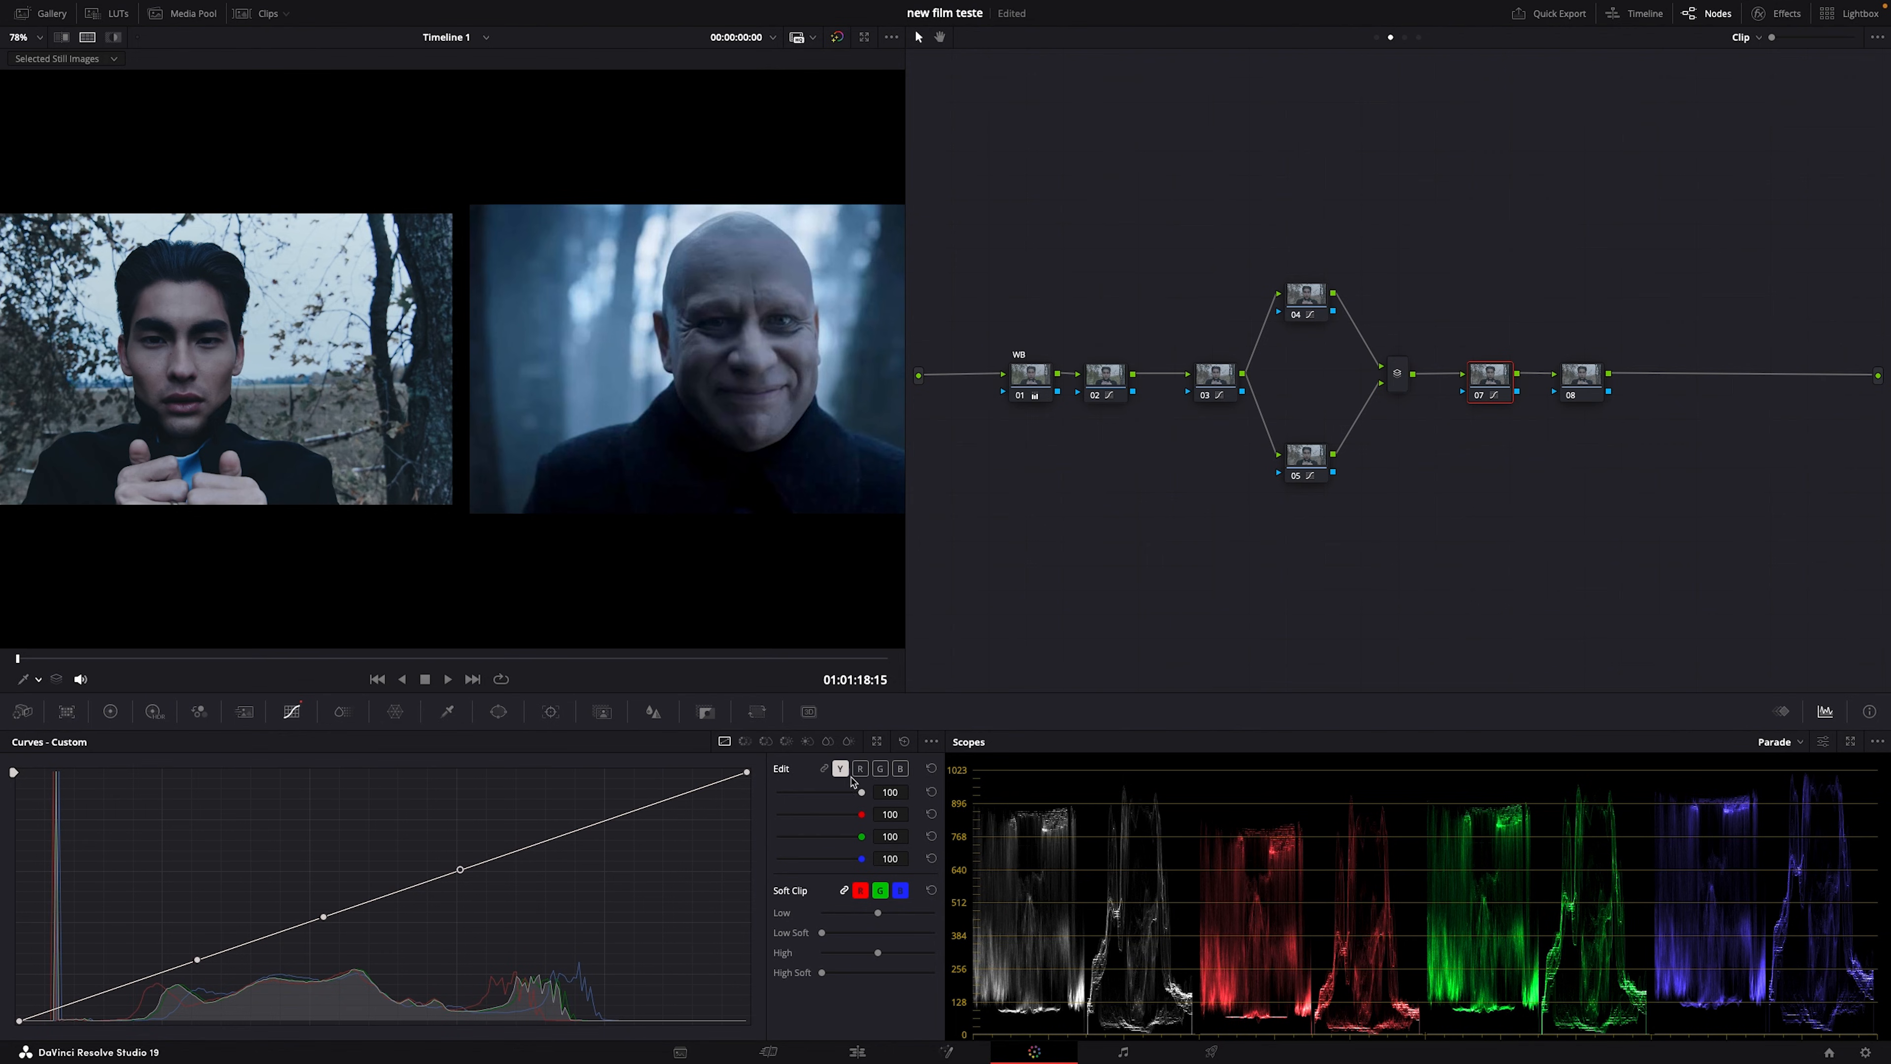
left_click(901, 768)
mouse_move(553, 840)
left_mouse_down()
mouse_move(571, 864)
mouse_move(565, 831)
left_mouse_up()
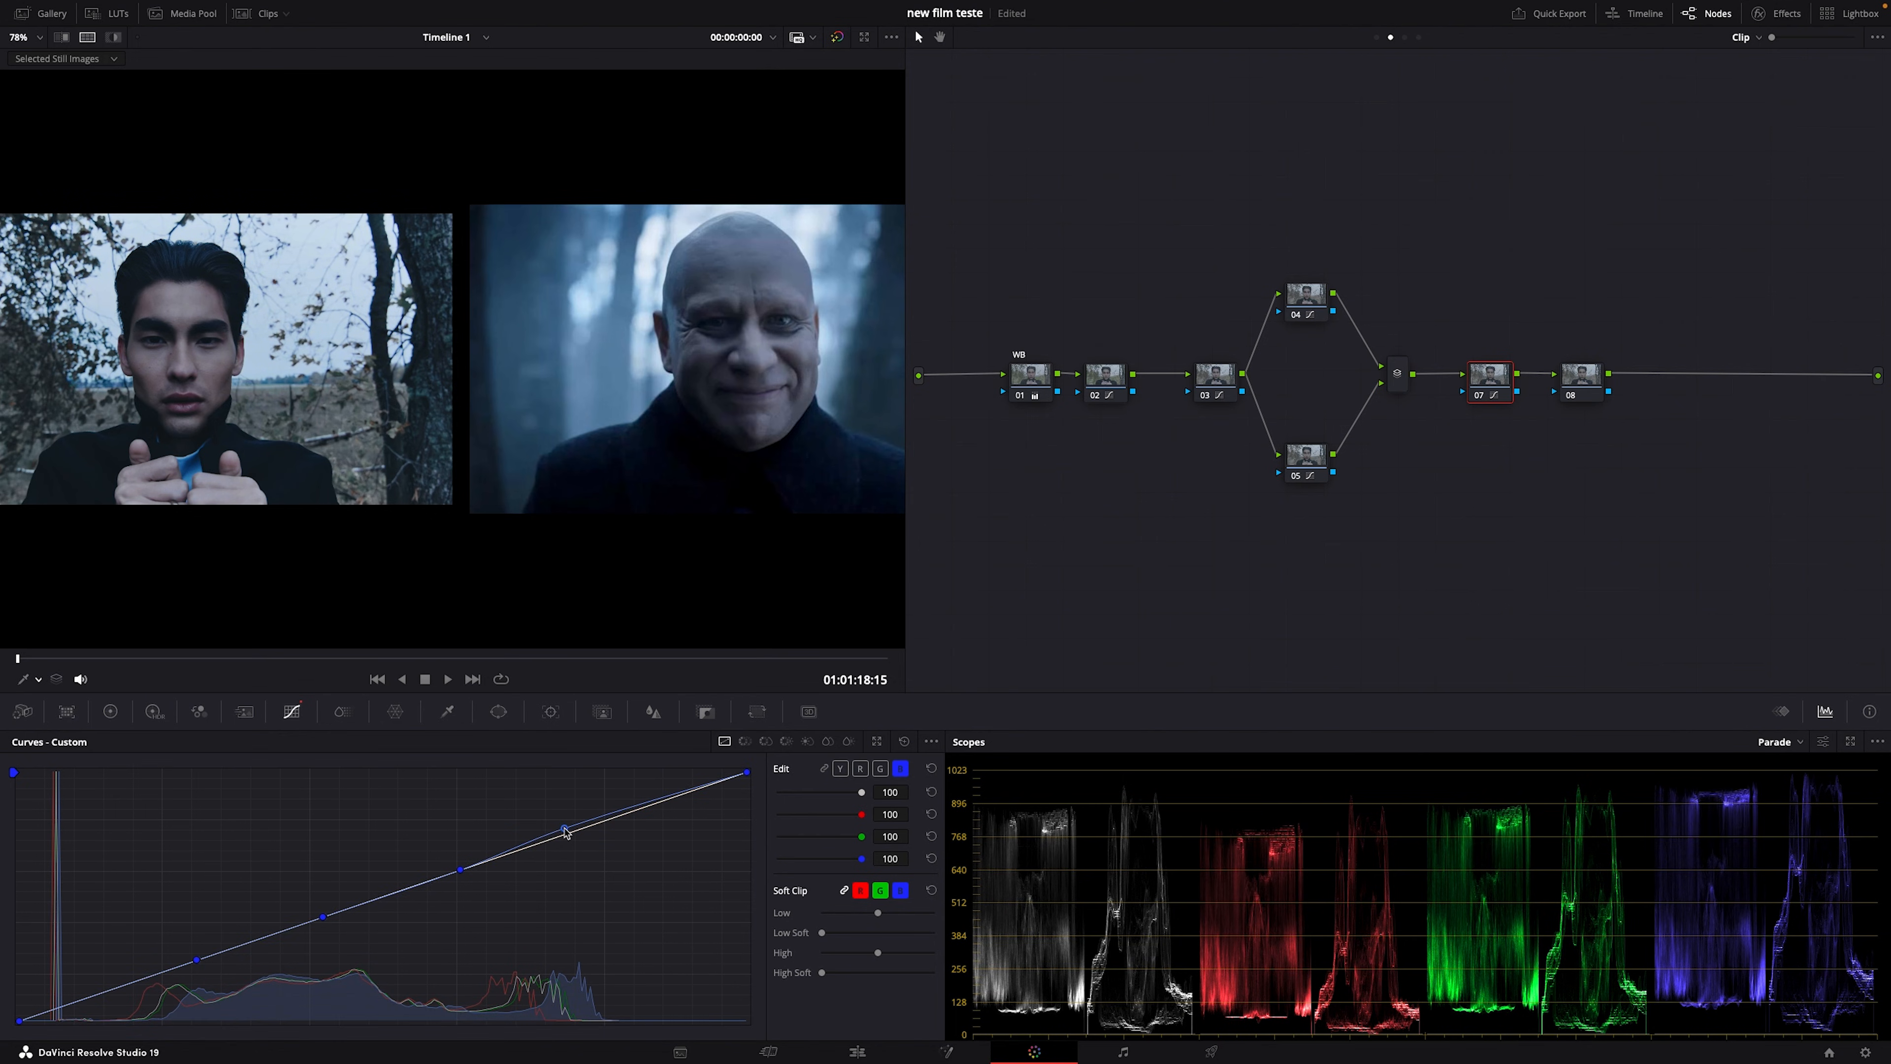
left_click_drag(745, 772, 715, 773)
Step: Lift the green curve in the upper mids, compare node 07 on/off, and lower the red shadows
left_click(860, 769)
left_click(880, 769)
left_click_drag(603, 824, 570, 832)
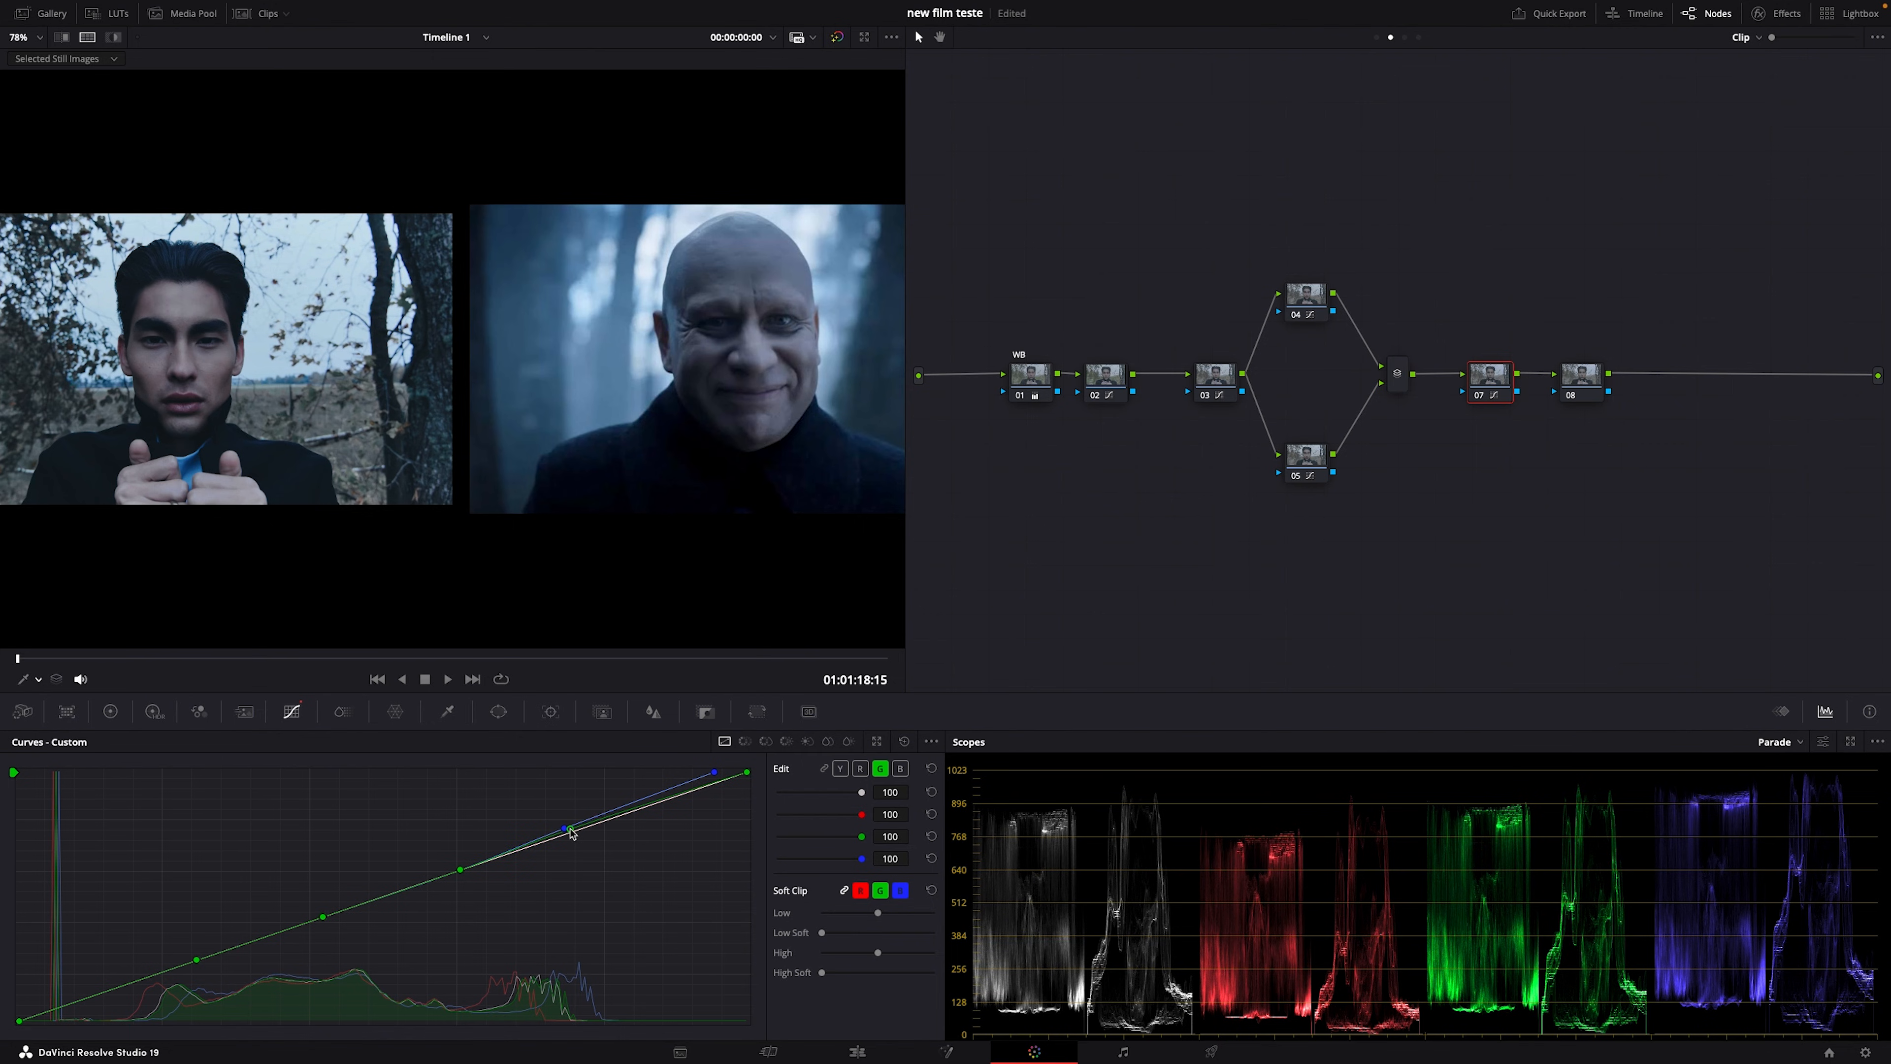
key("super+d")
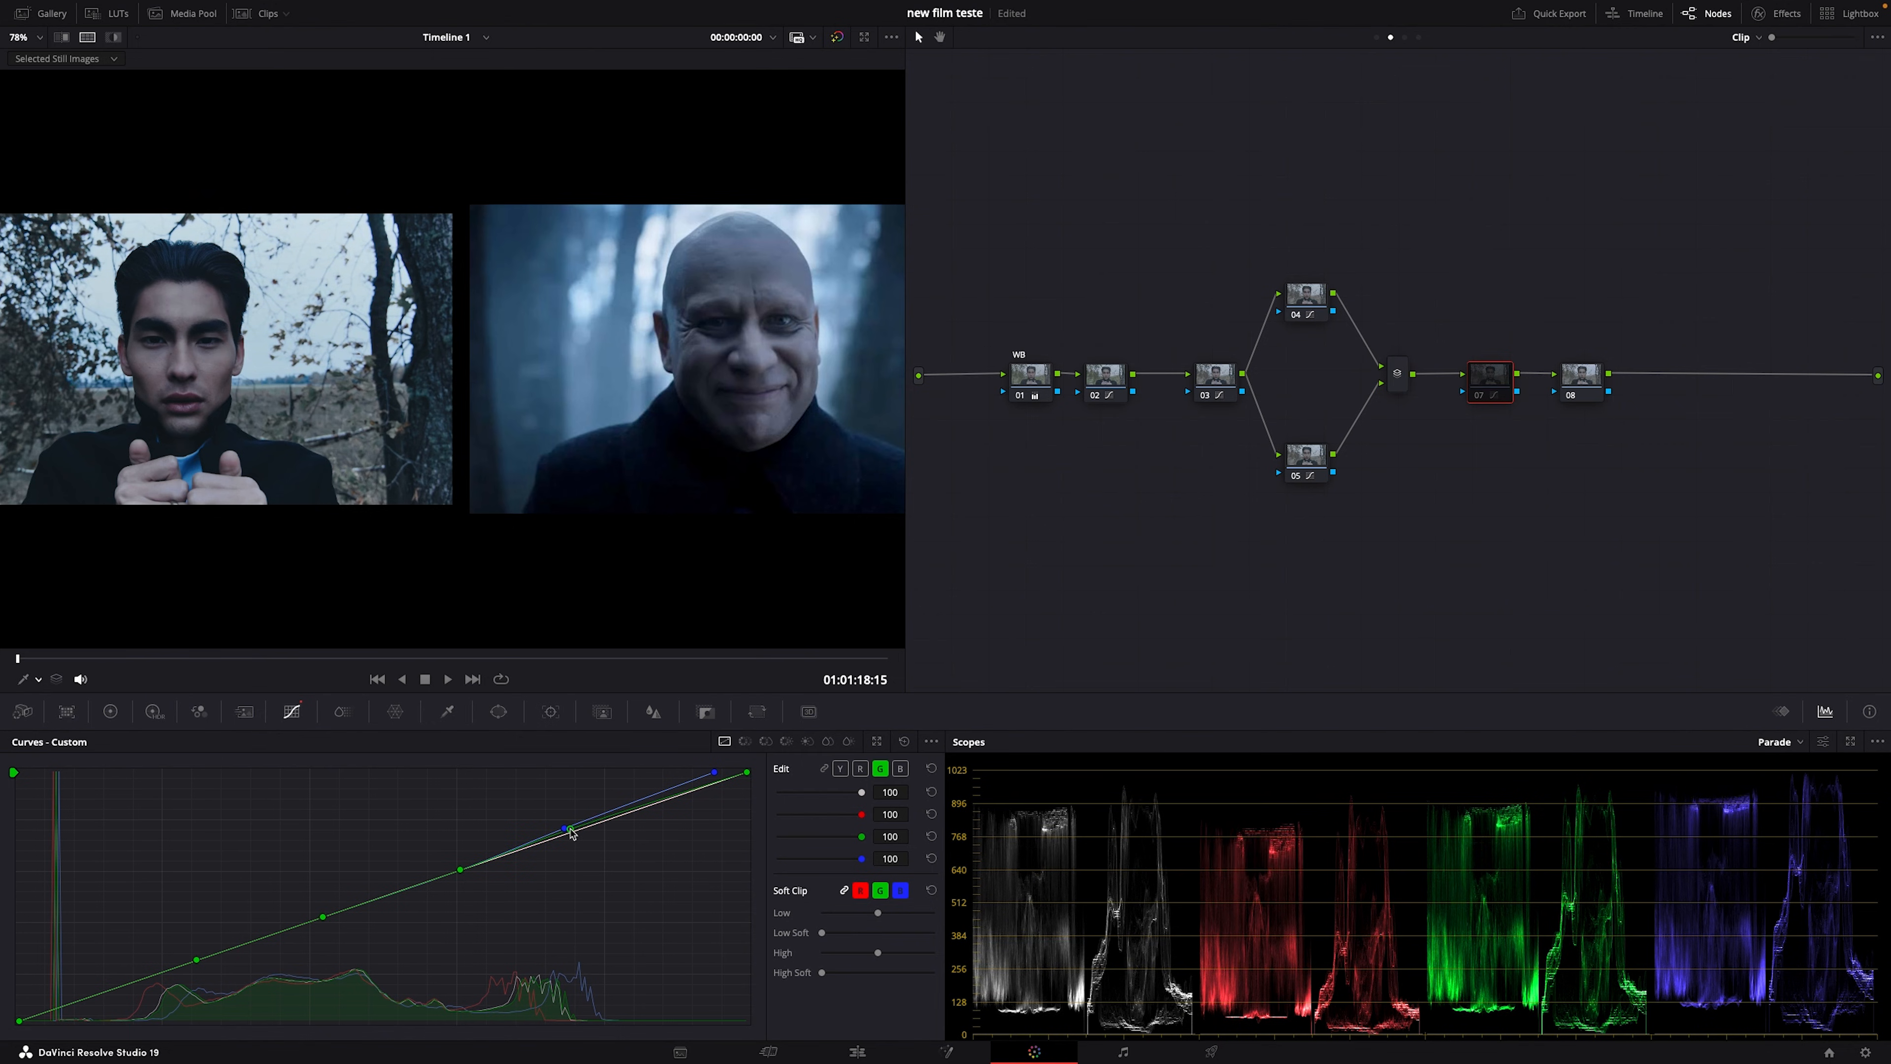
key("super+d")
key("super+d")
key("super+d")
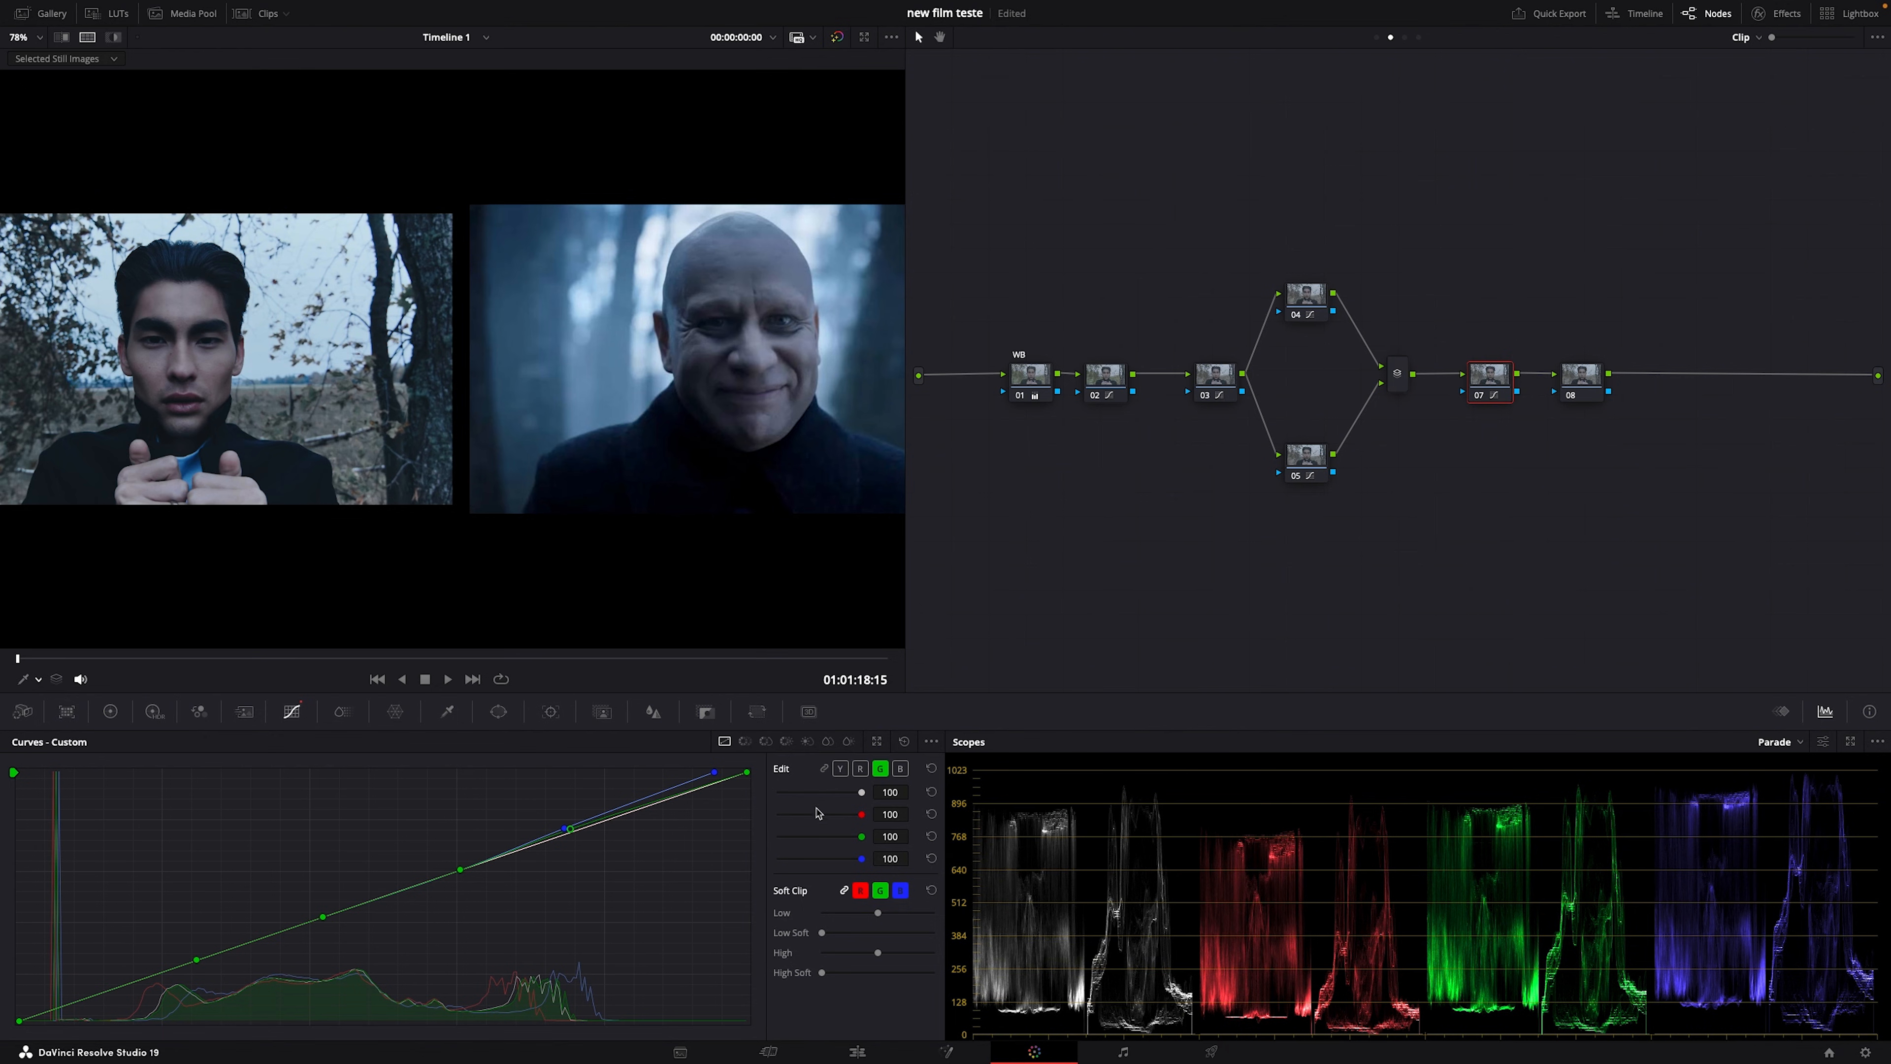
left_click(860, 768)
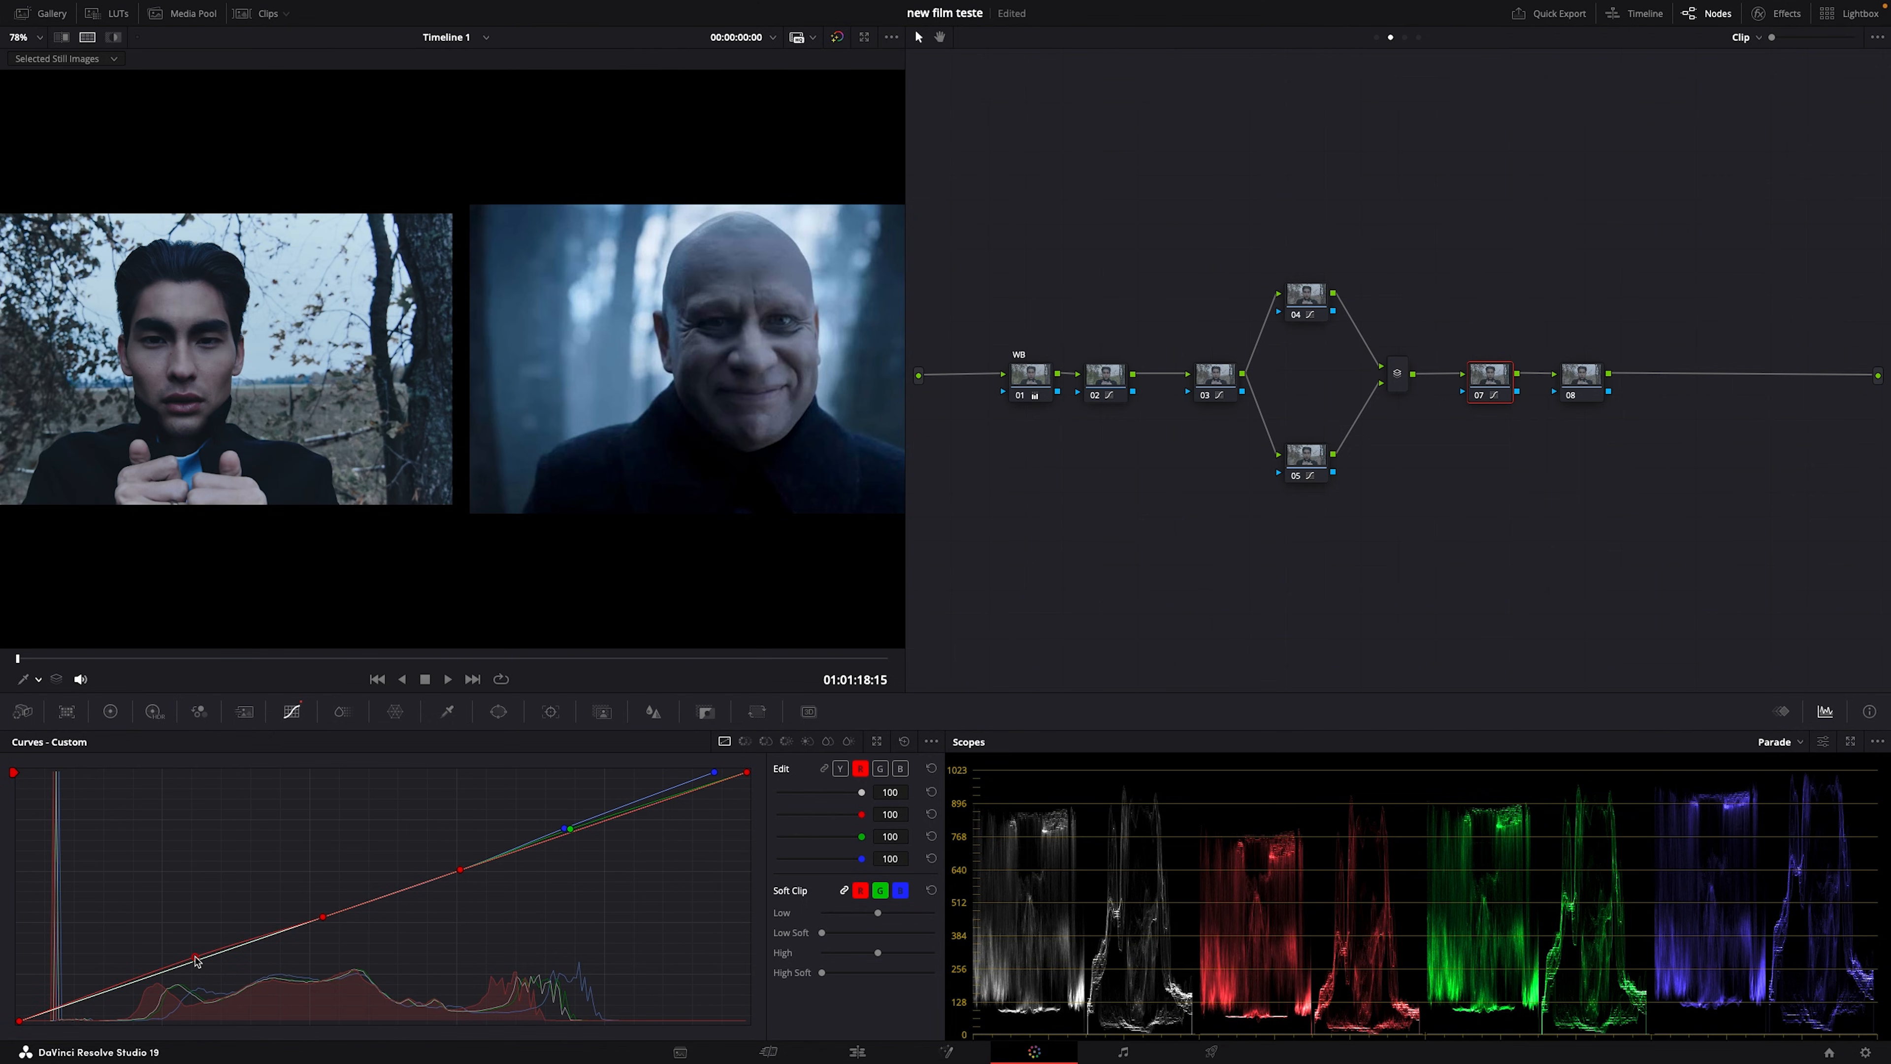
left_click_drag(196, 960, 86, 1003)
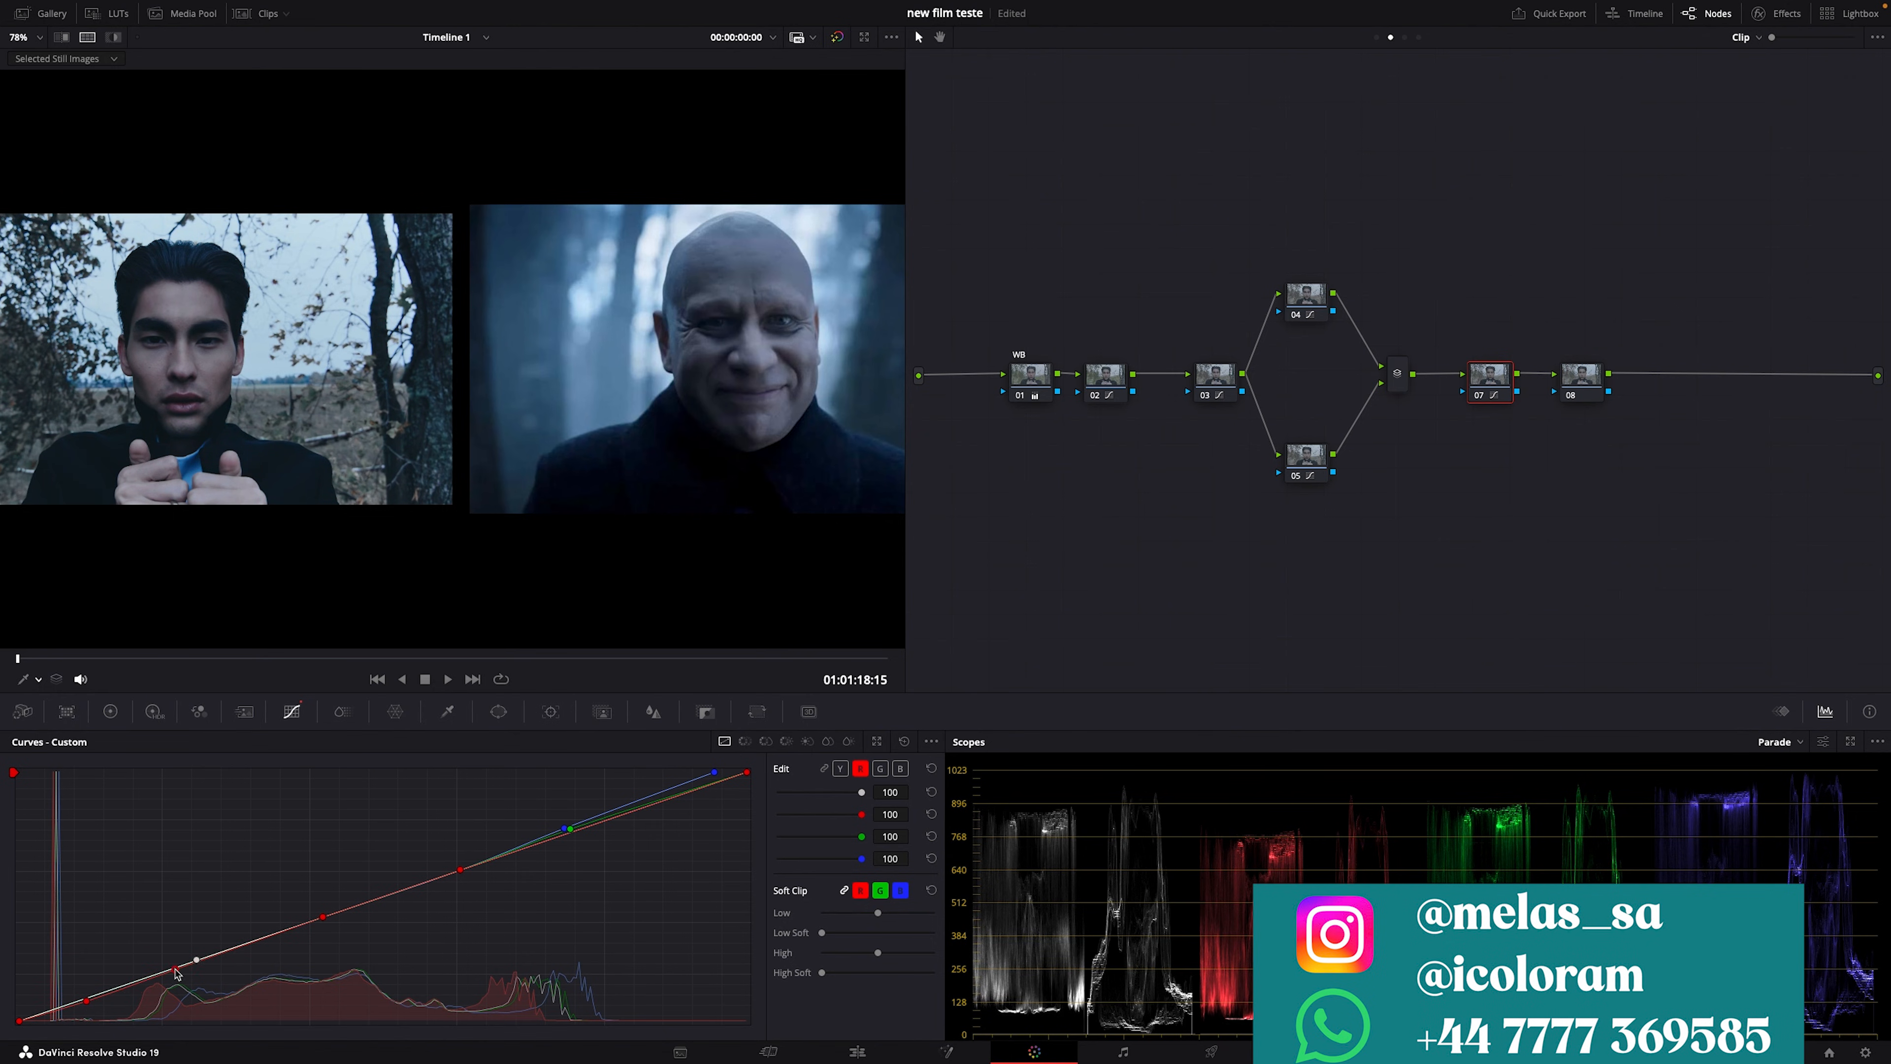
Step: Try a low point on the blue curve, delete it, then review the grade full screen
left_click(880, 767)
left_click(899, 768)
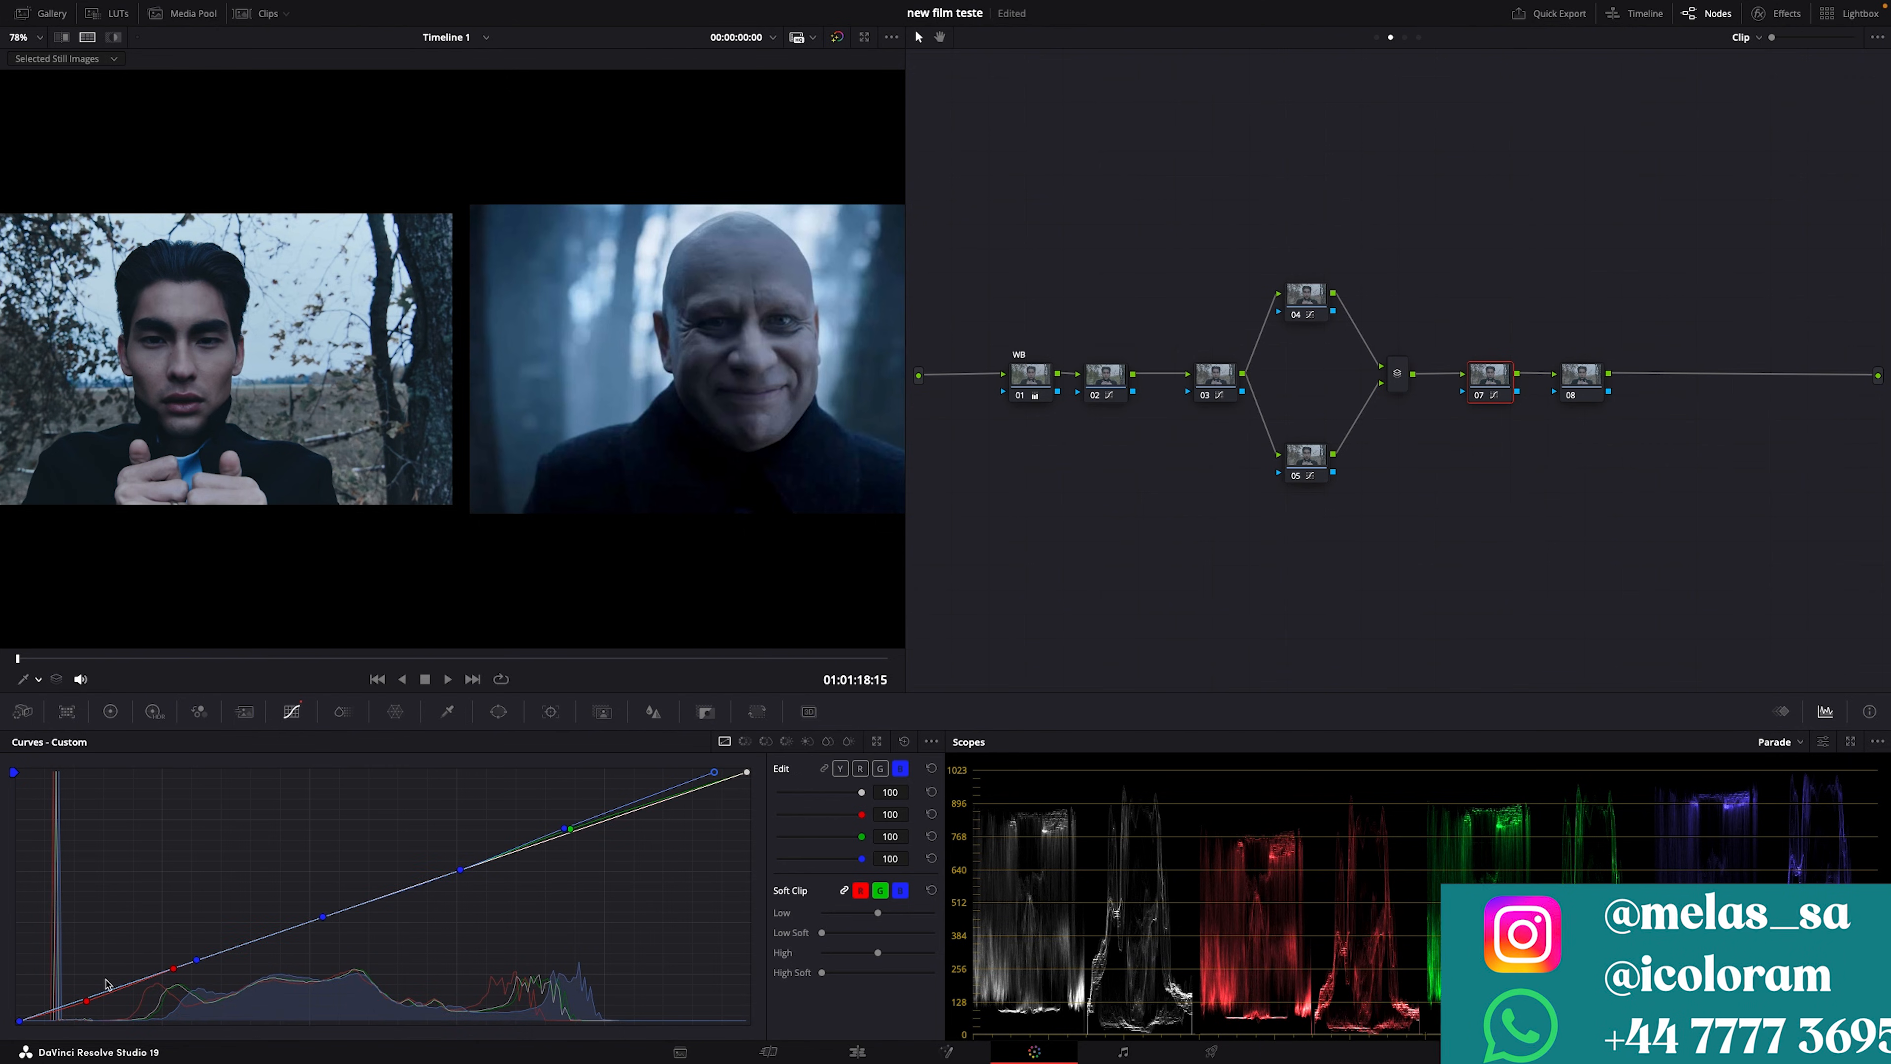
left_click(98, 993)
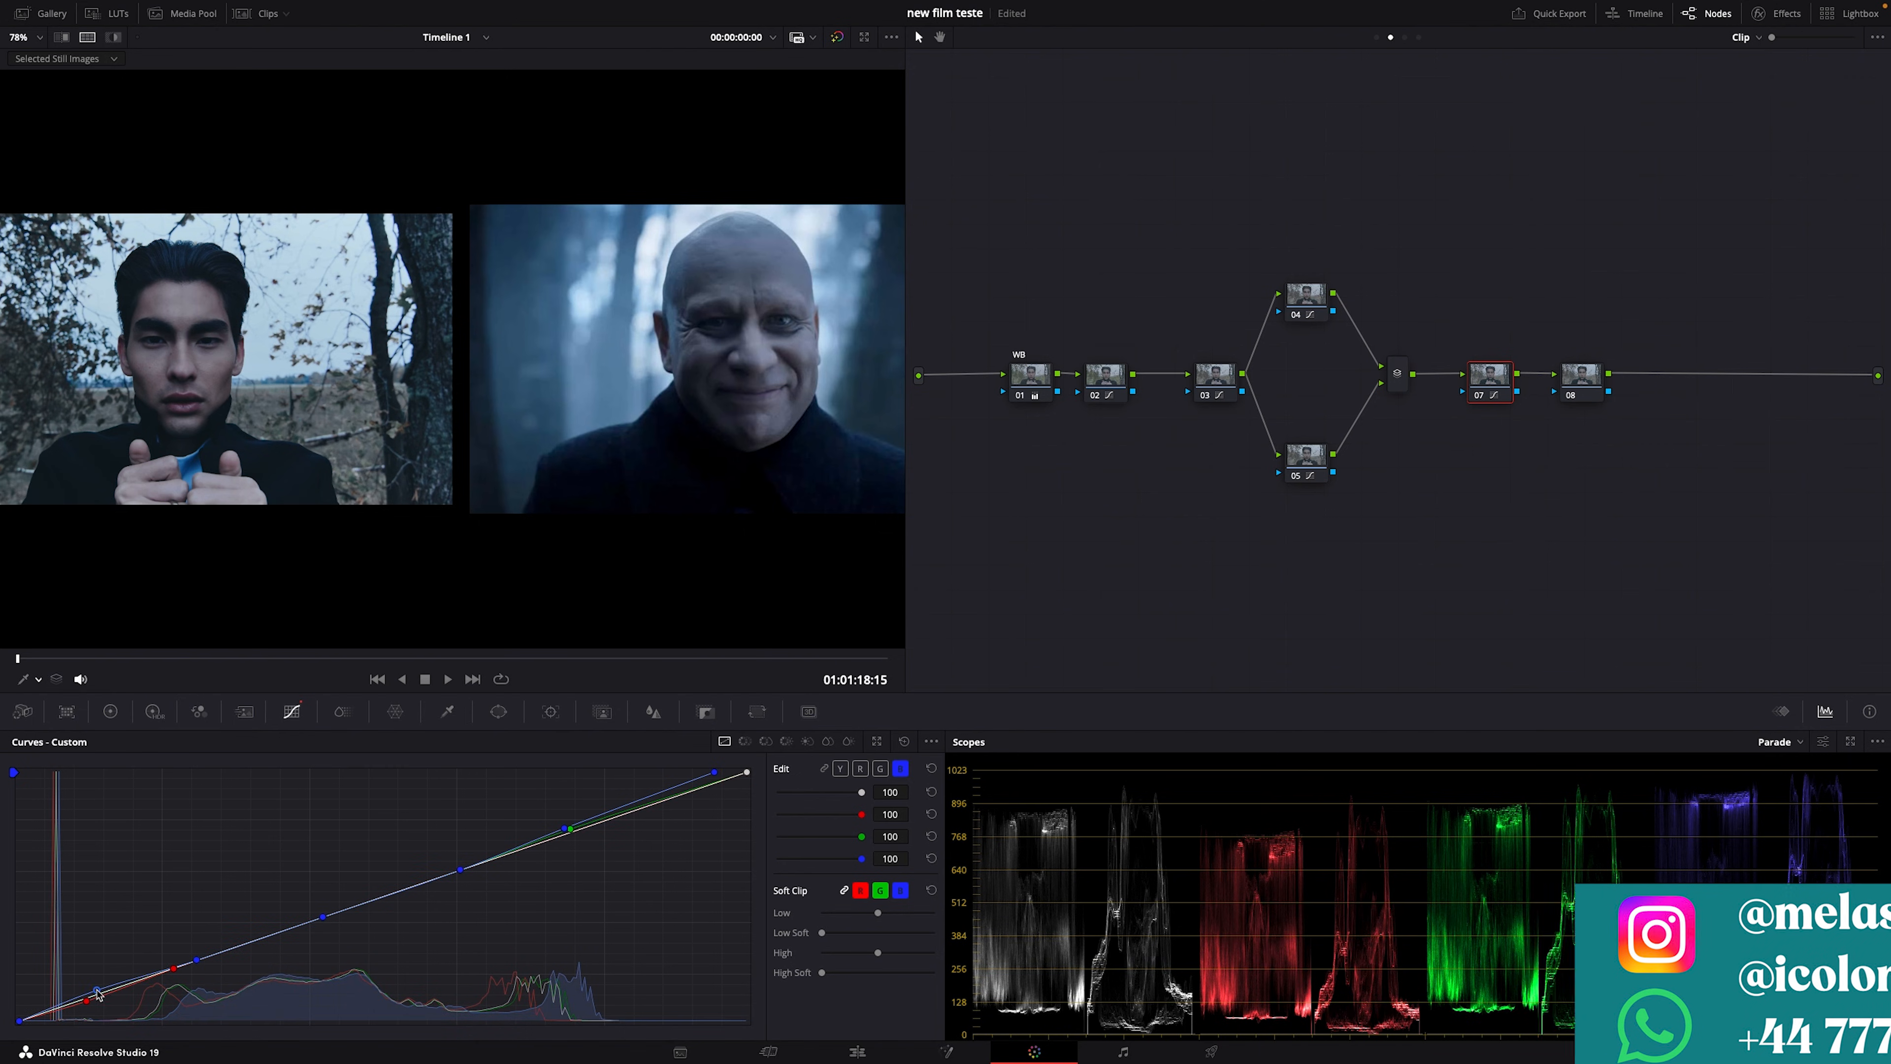
left_click_drag(100, 995, 105, 1011)
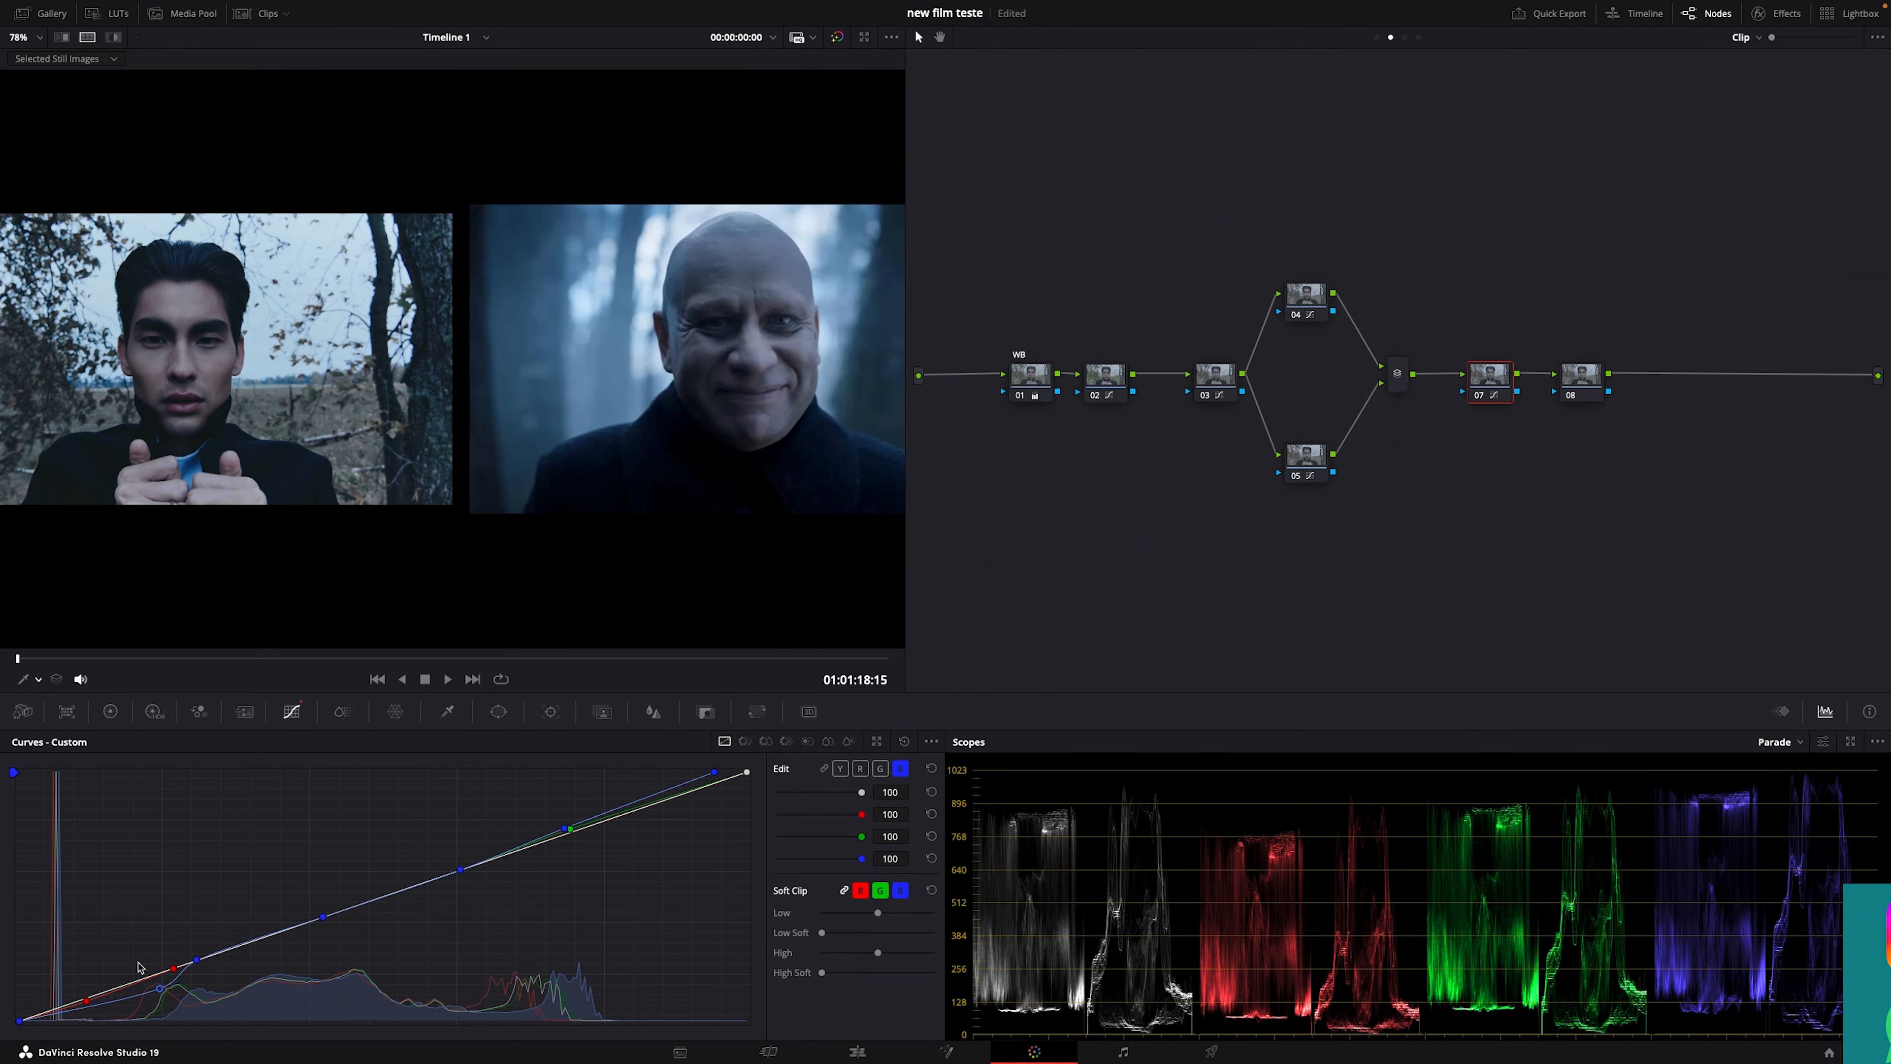
left_click_drag(105, 1012, 134, 947)
right_click(133, 945)
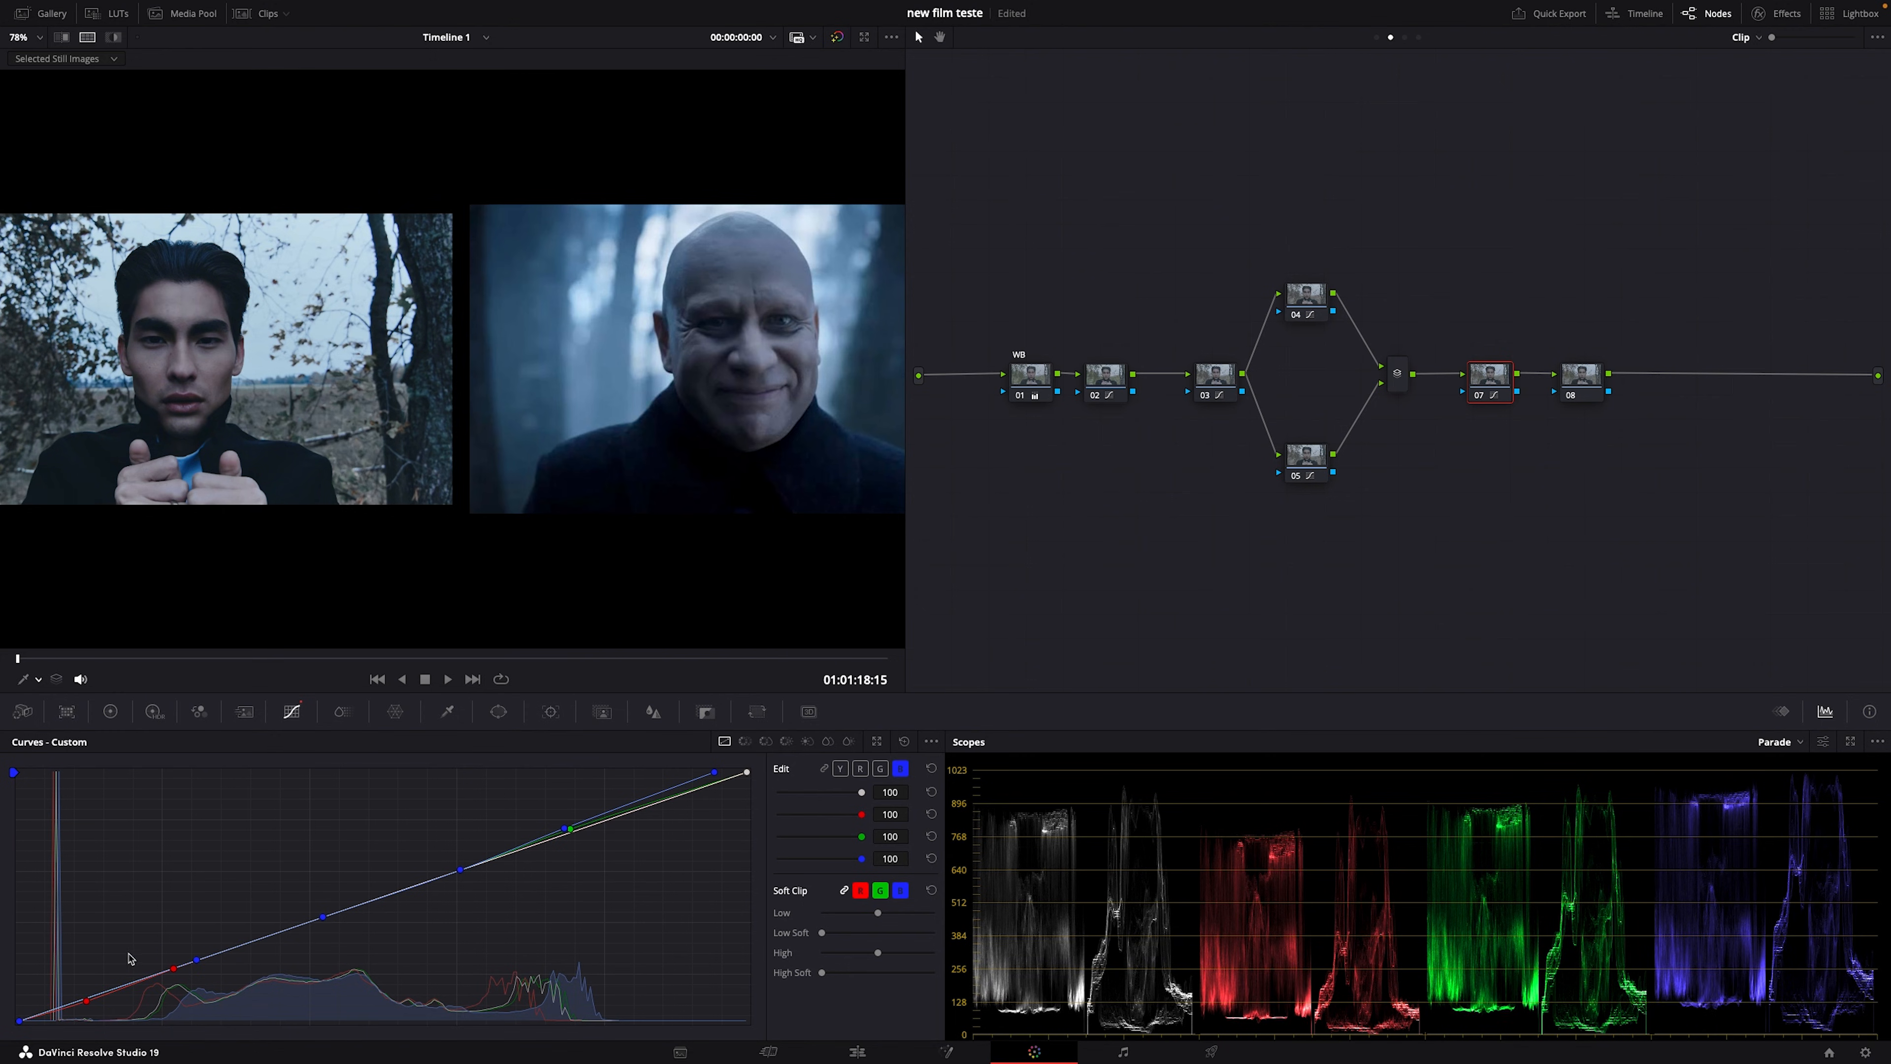
left_click(86, 1001)
key("super+f")
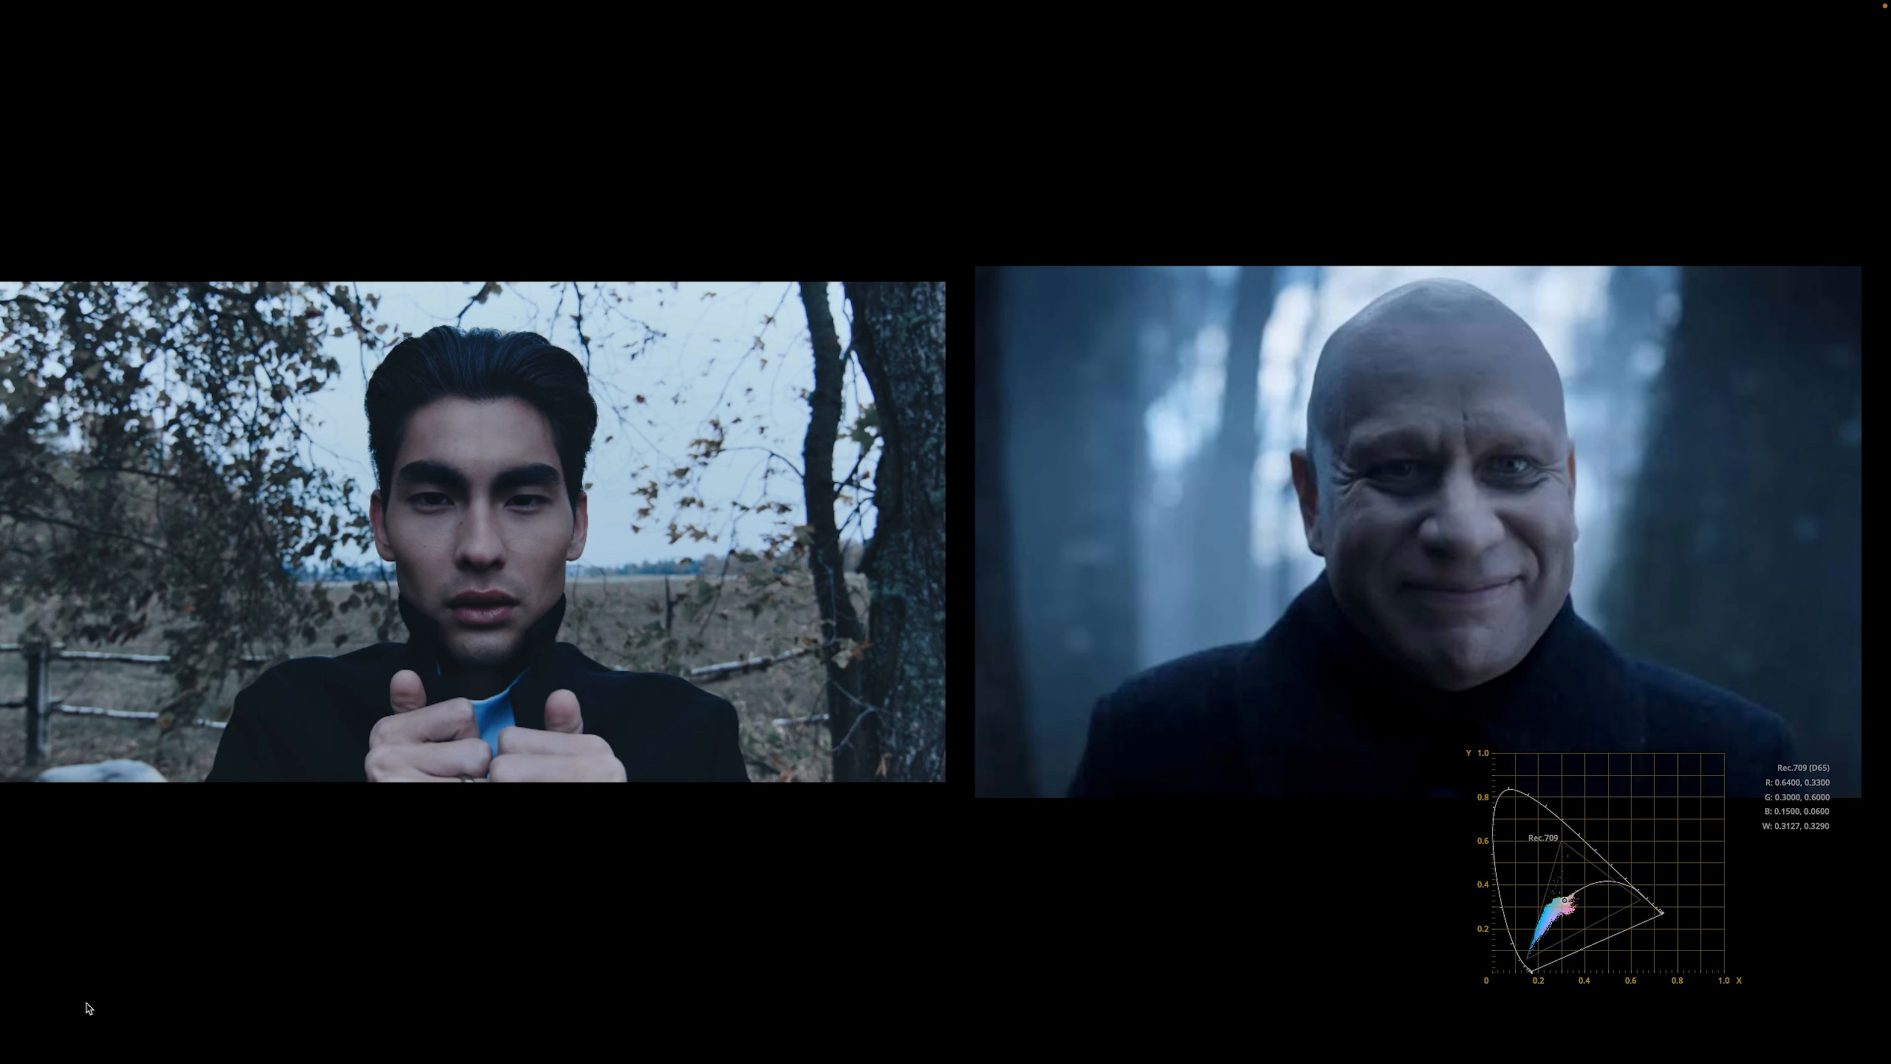
key("super+f")
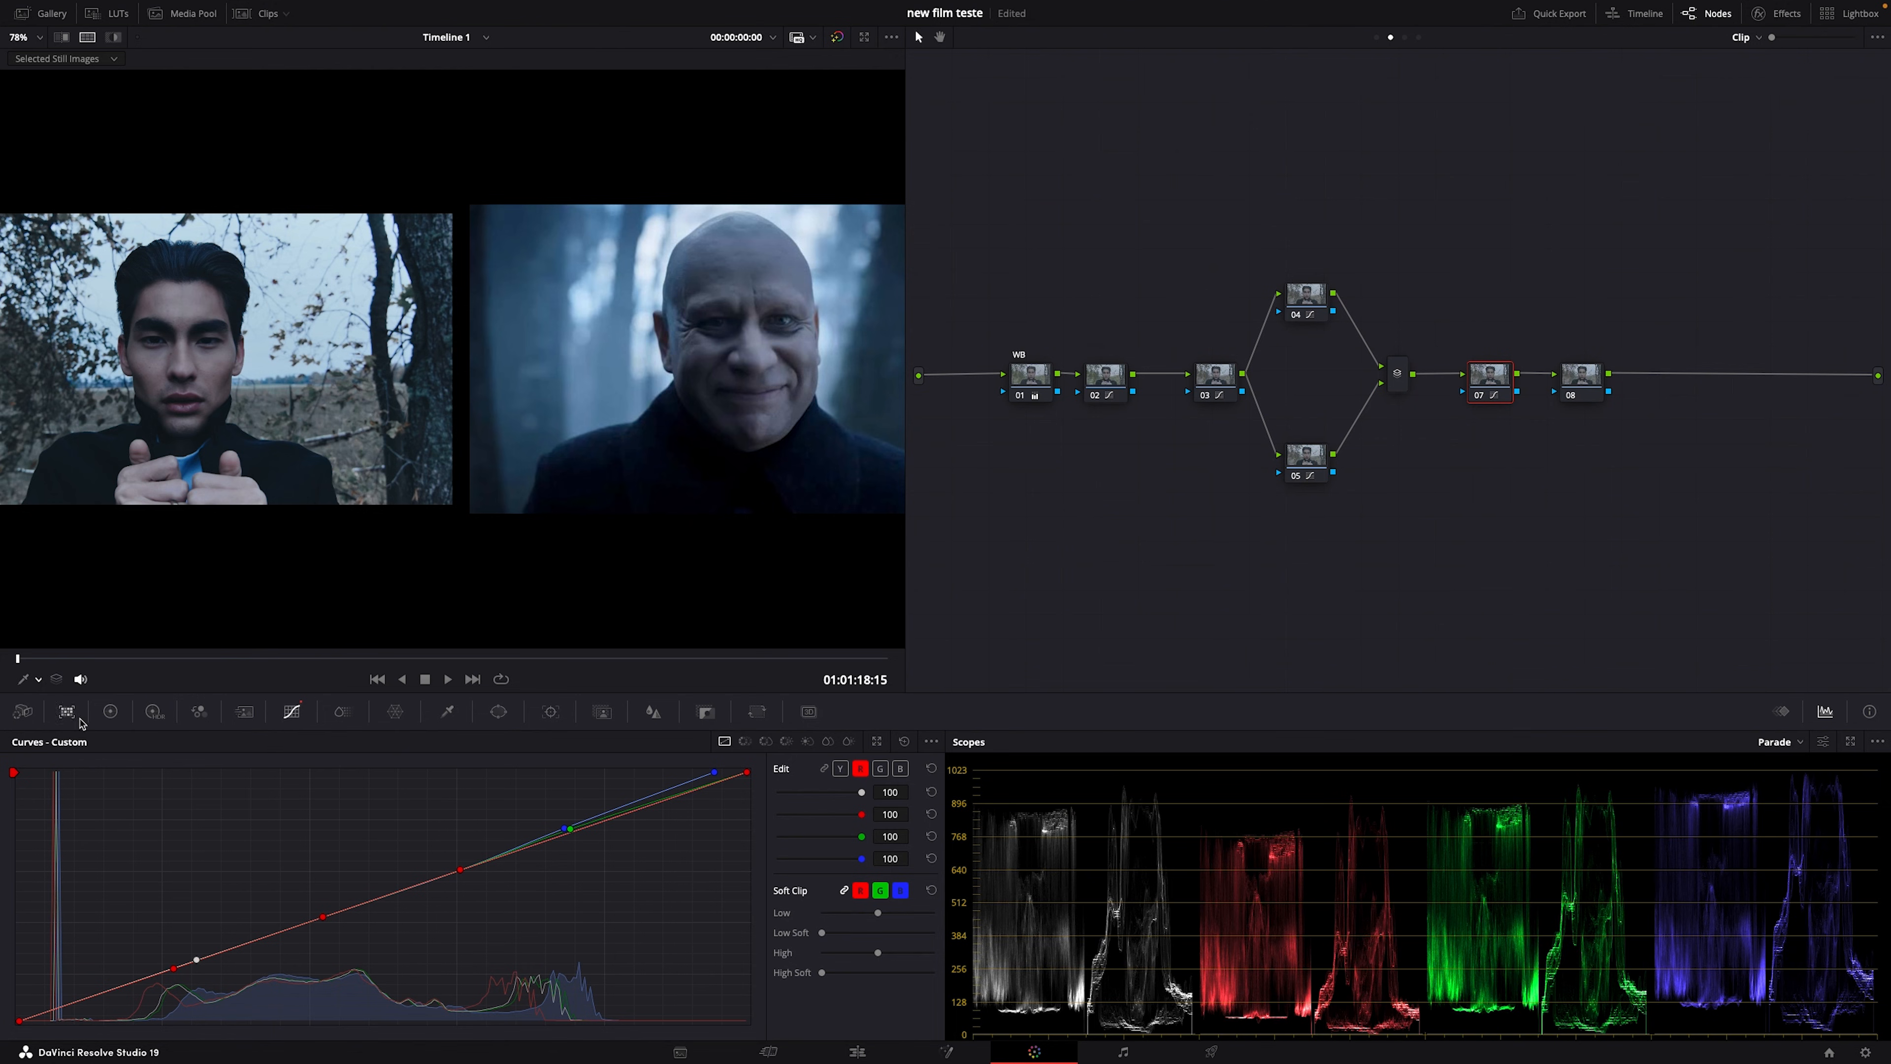
Step: Cool node 07's Temp to -230 on the color wheels and check it full screen
left_click(110, 711)
left_click_drag(219, 773, 159, 772)
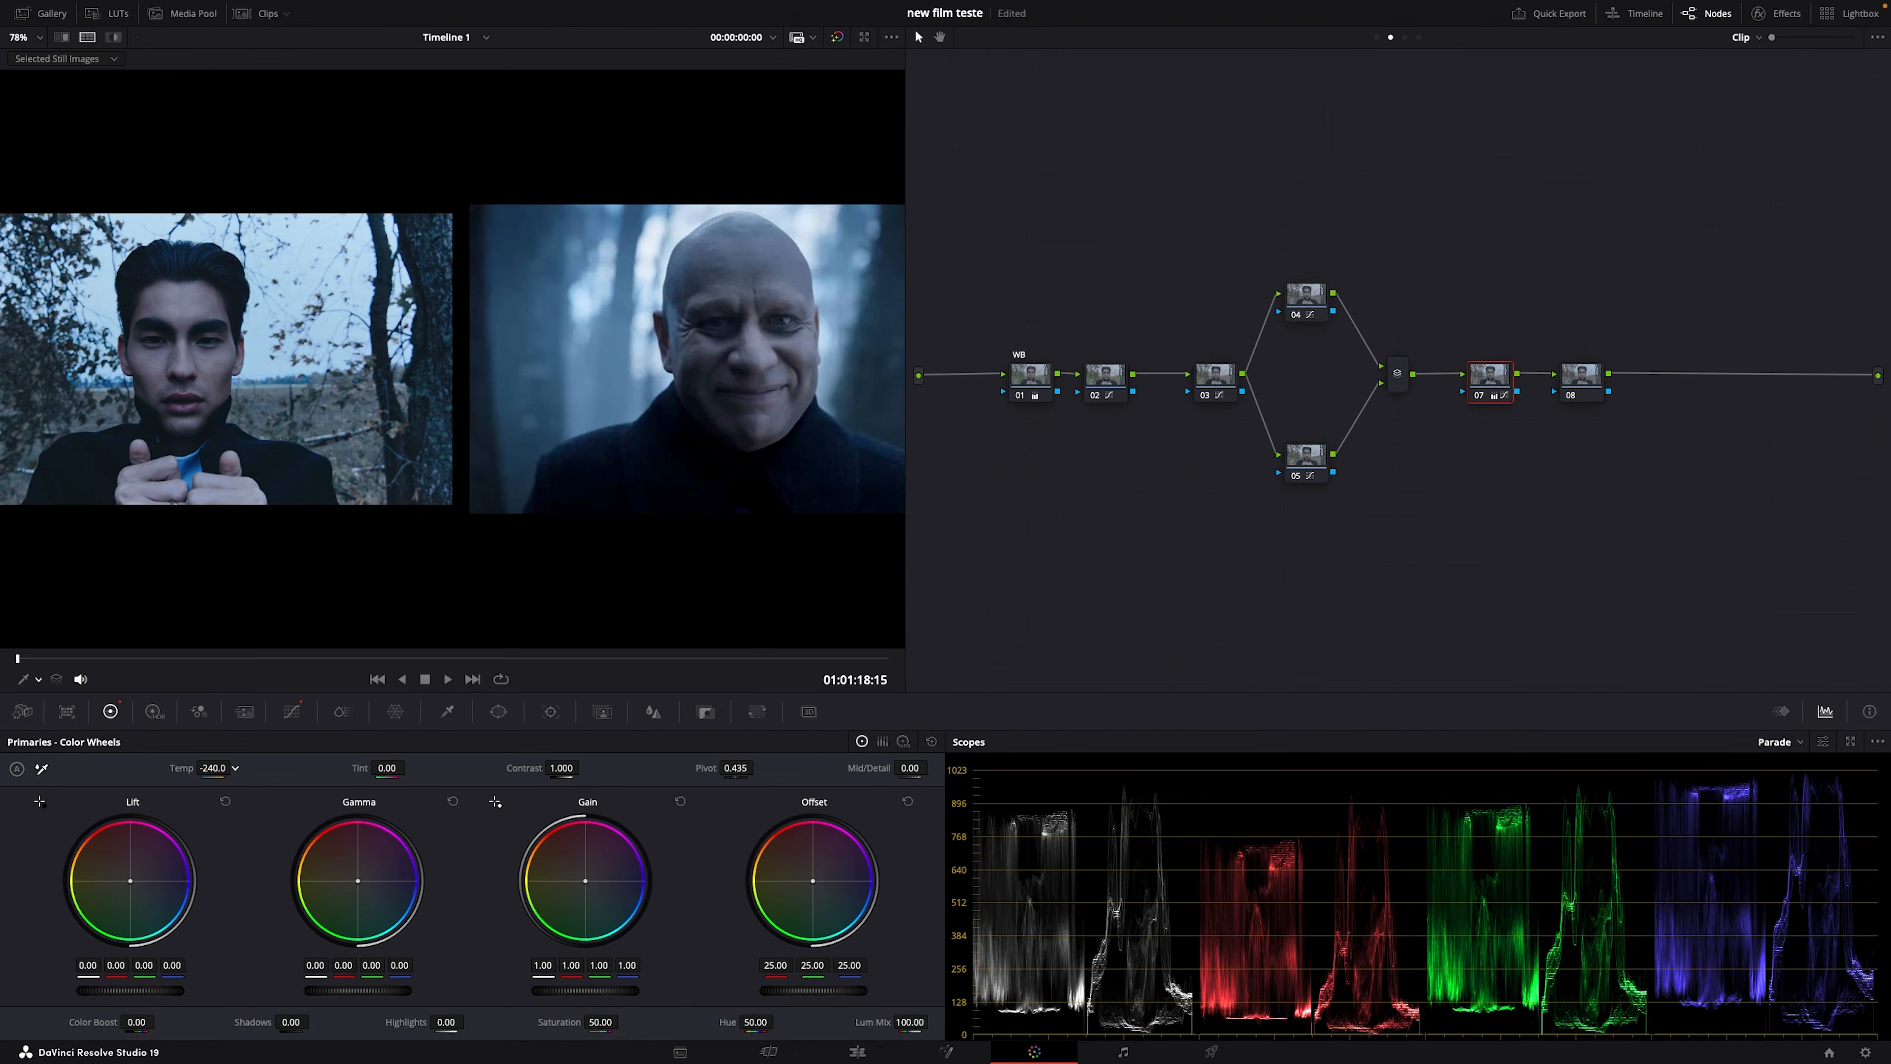
key("super+f")
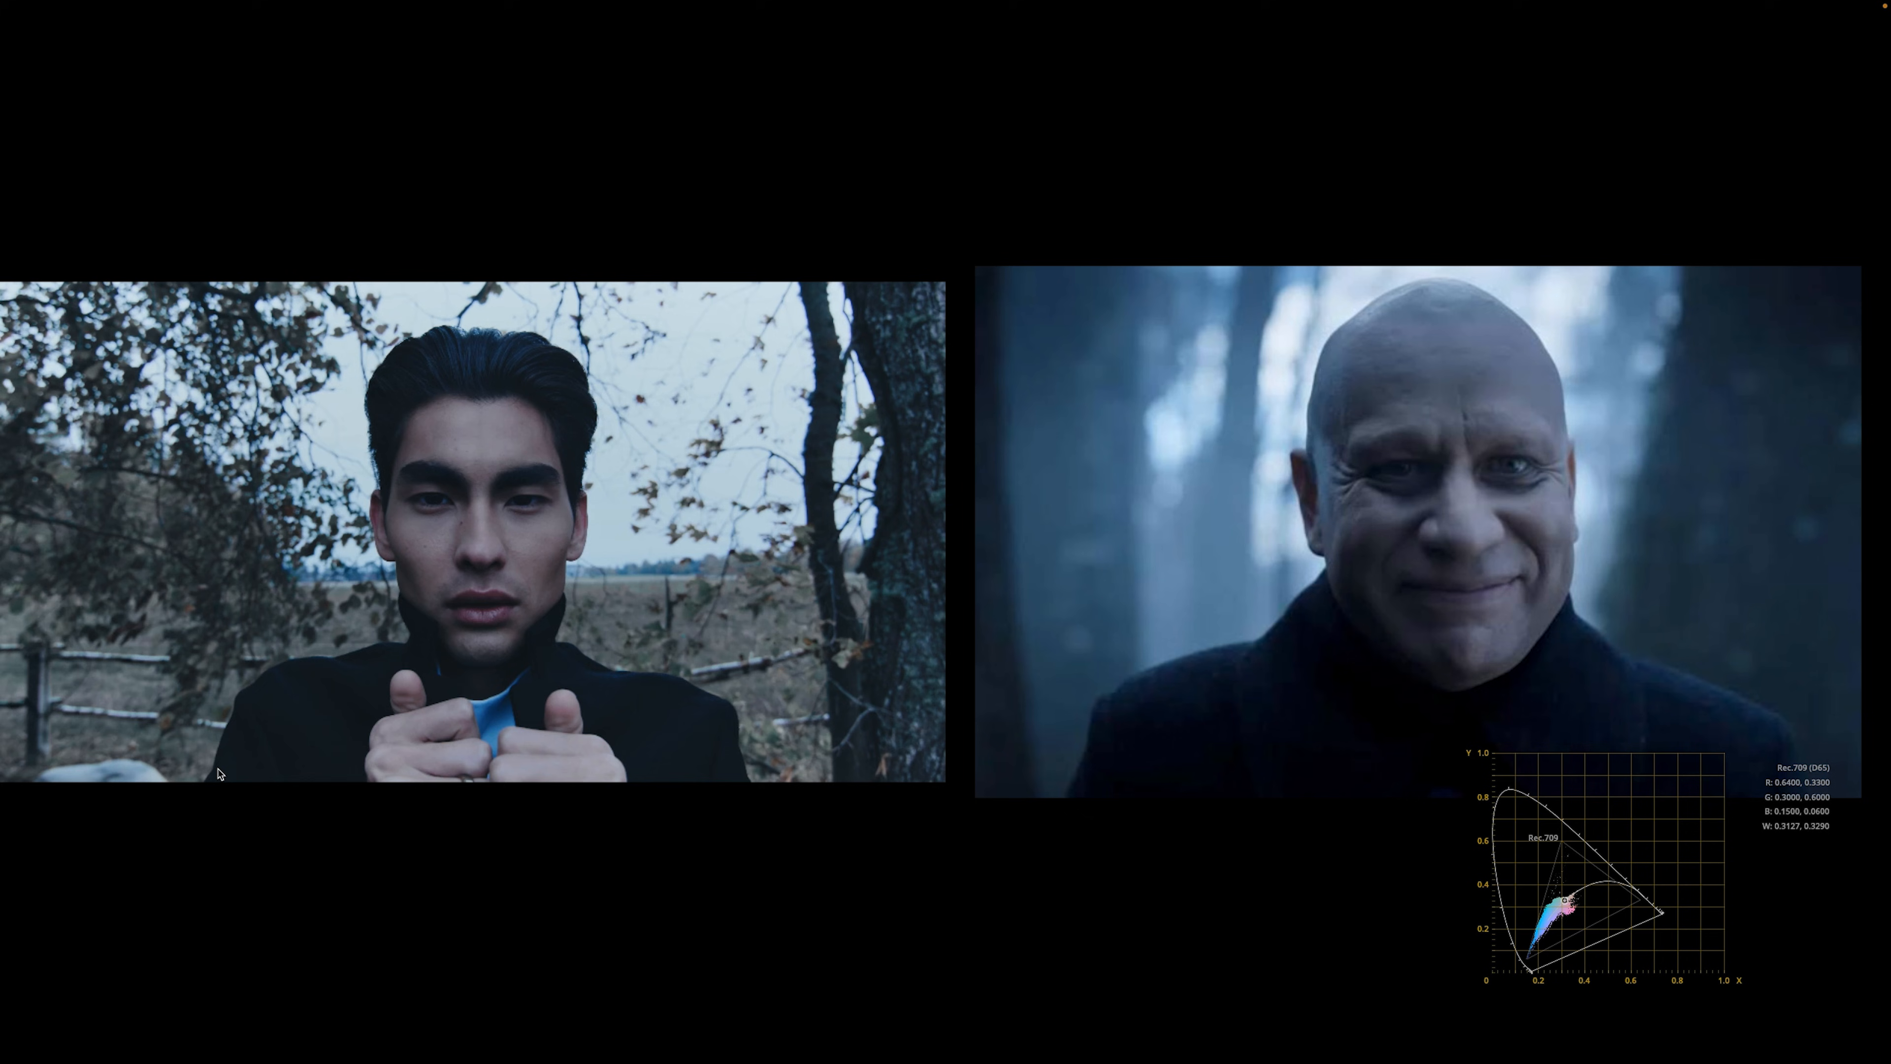
key("super+f")
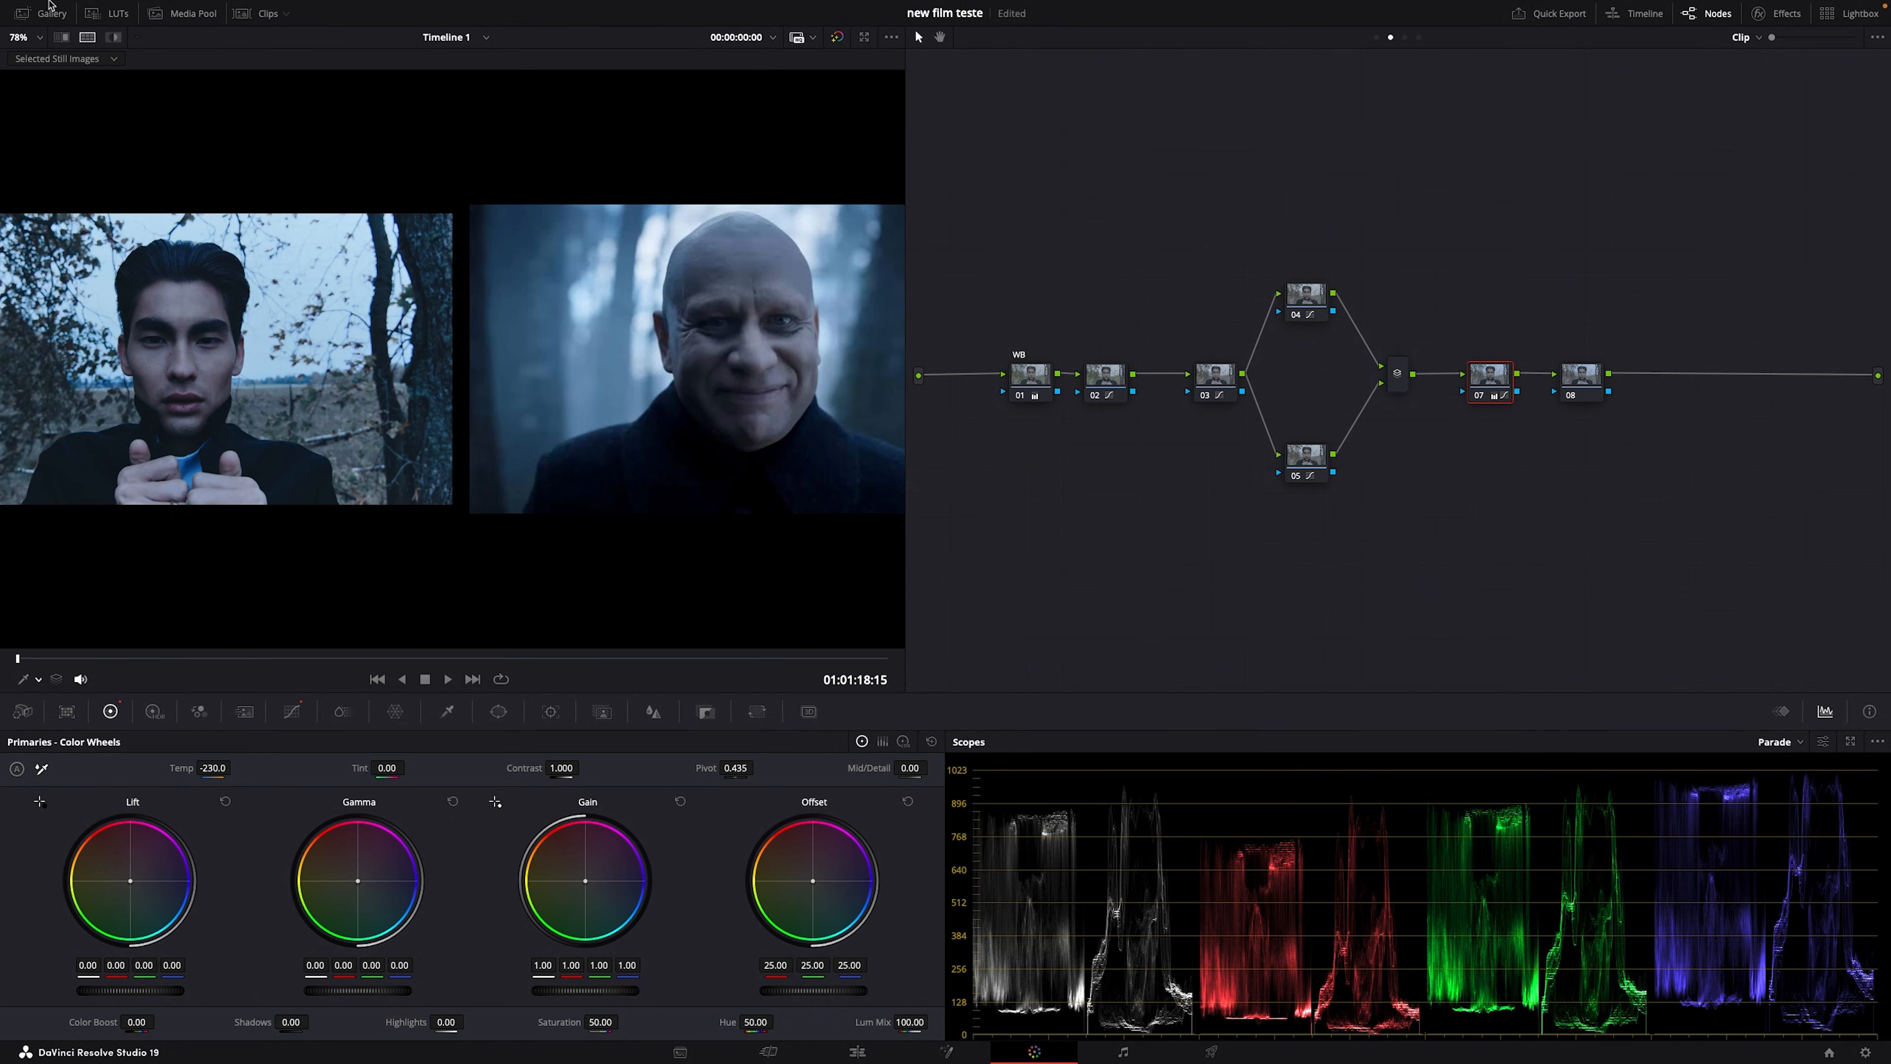
Step: Compare the grade with the reference still as a wipe and select node 08
left_click(61, 36)
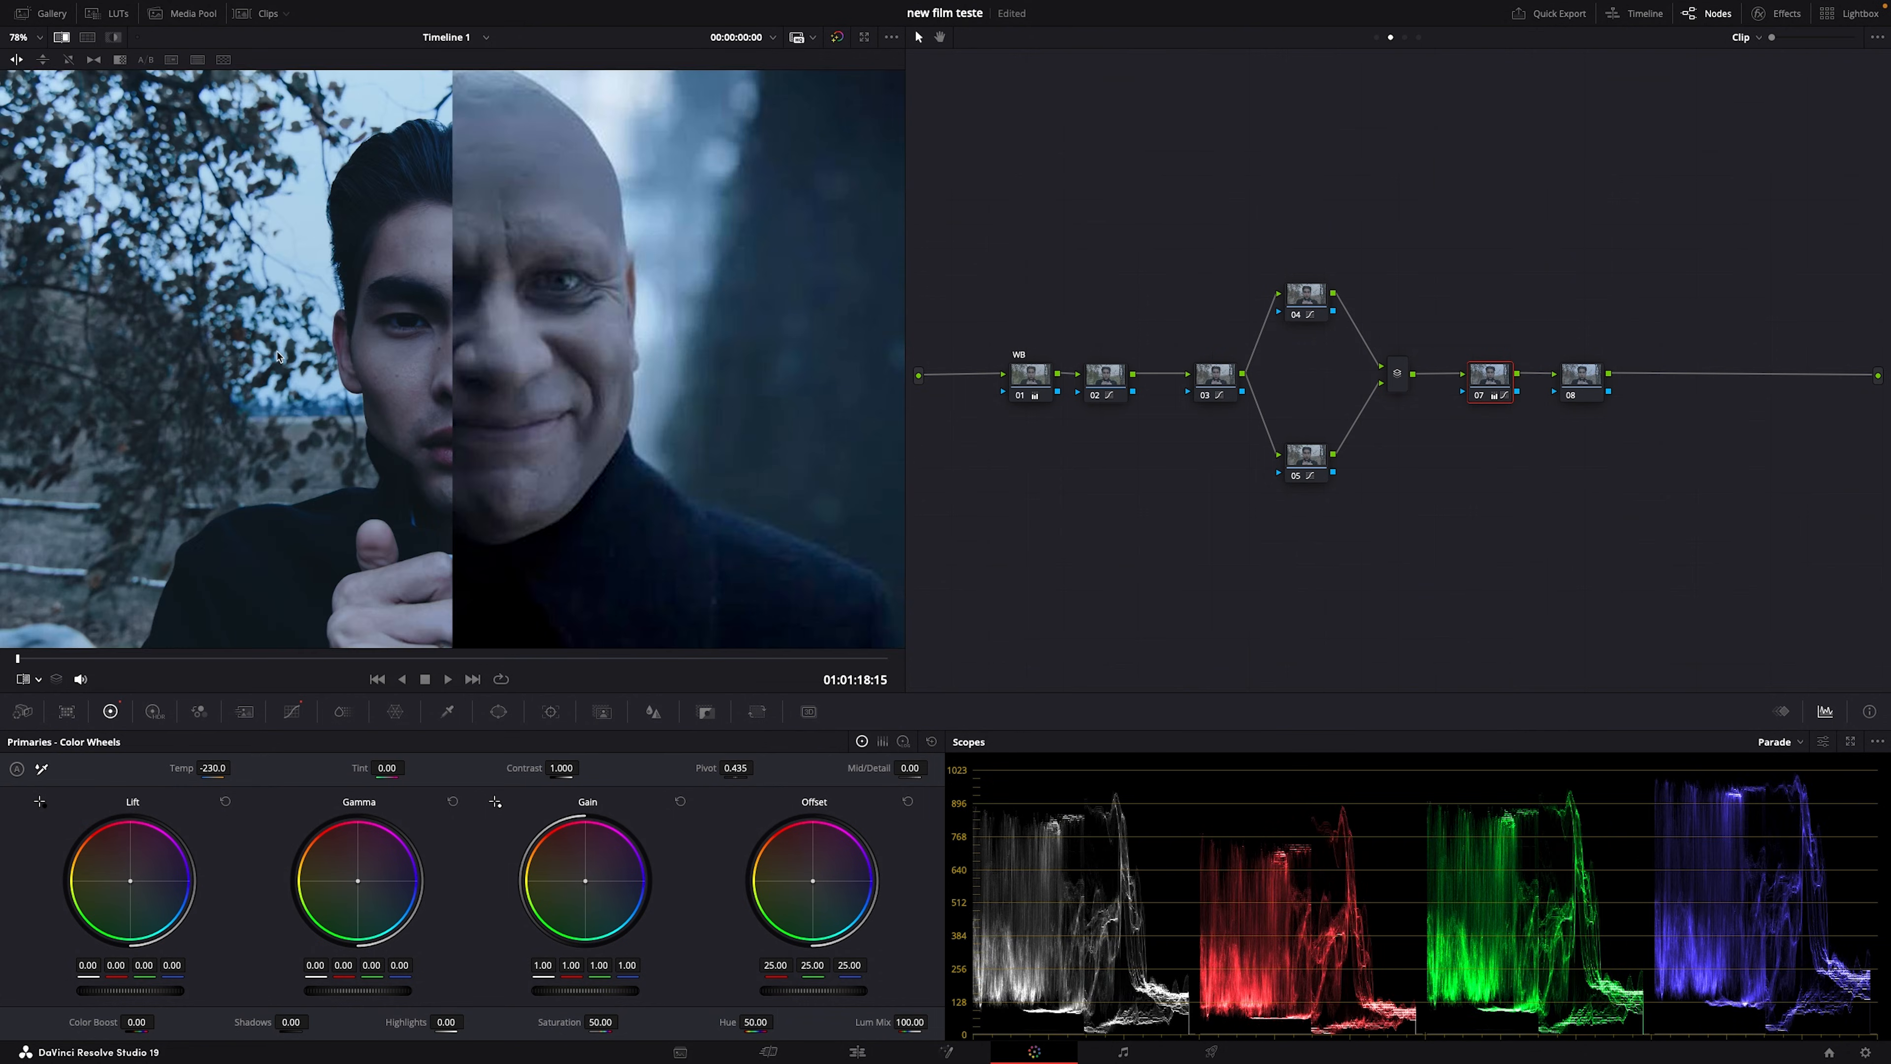
scroll(411, 482, "down", 4)
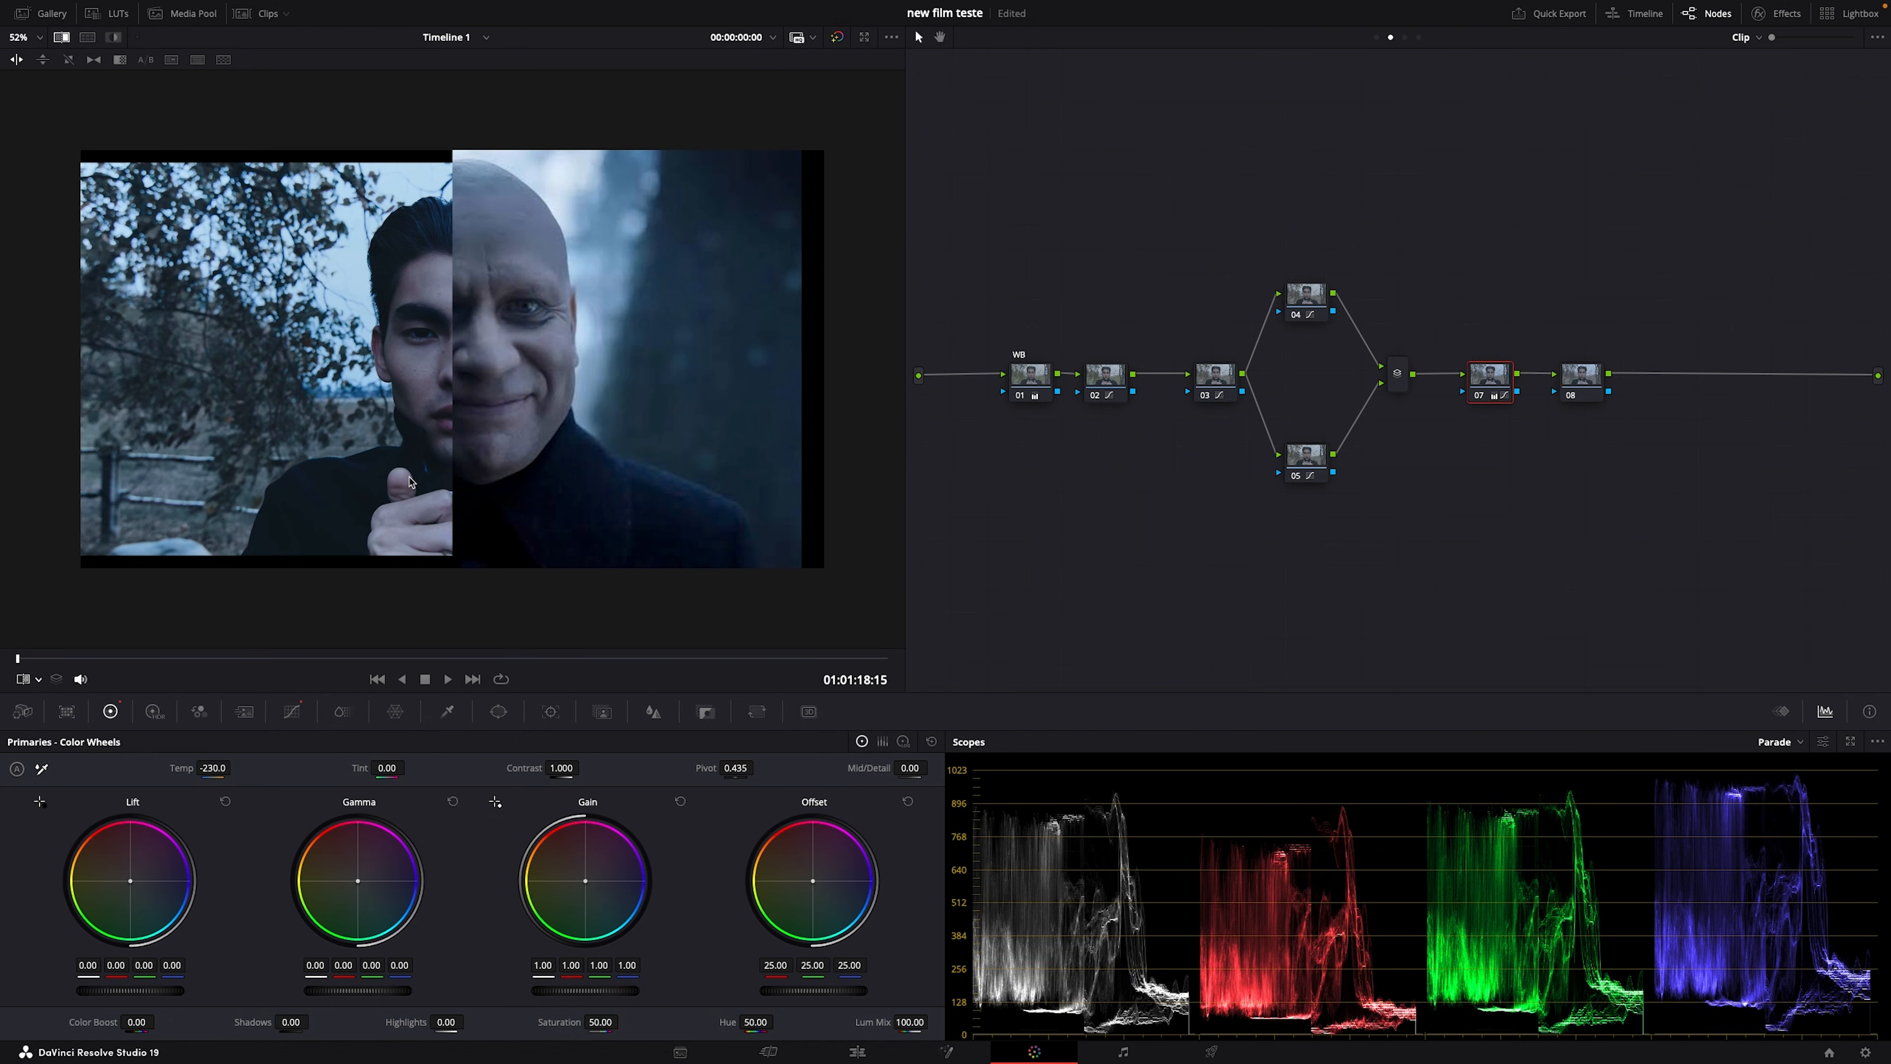
left_click(1584, 373)
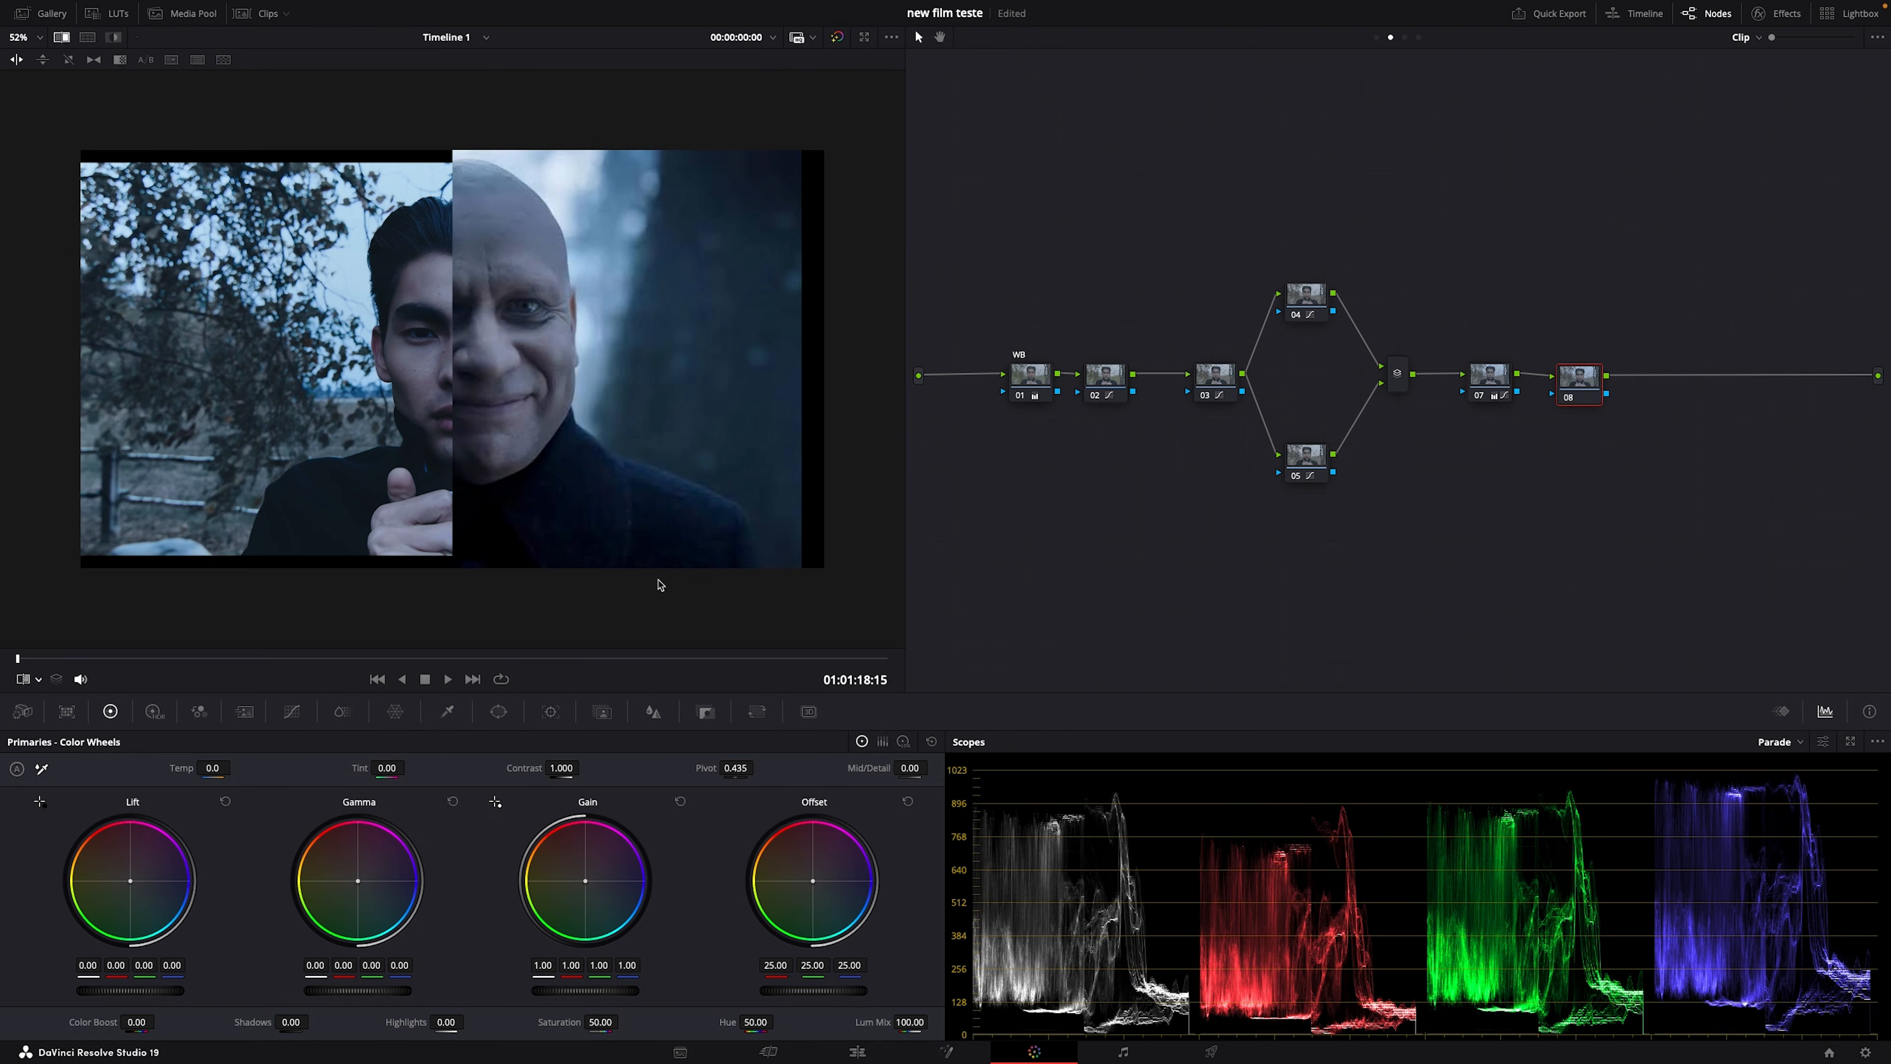
Step: Pull node 08's Sat vs Sat high end down to 0.18, add a shaping point, and compare with the reference
left_click(292, 712)
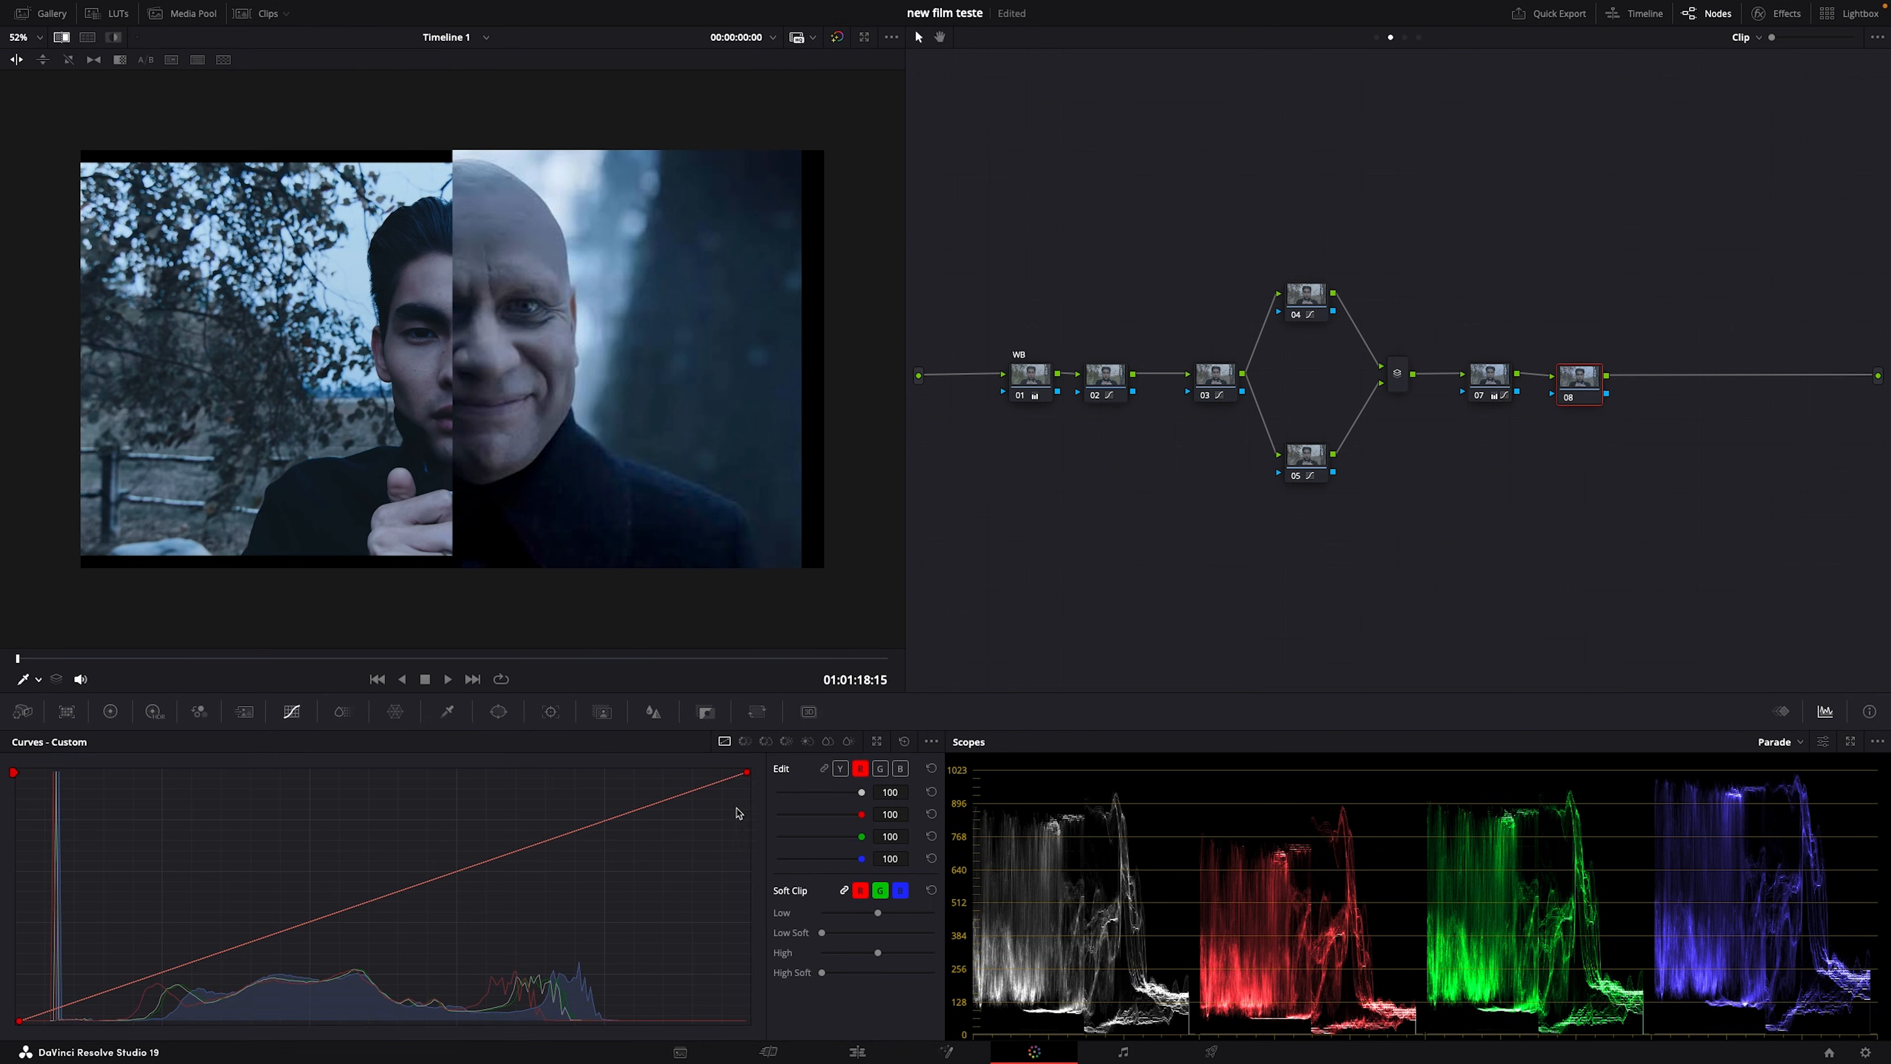
left_click(806, 742)
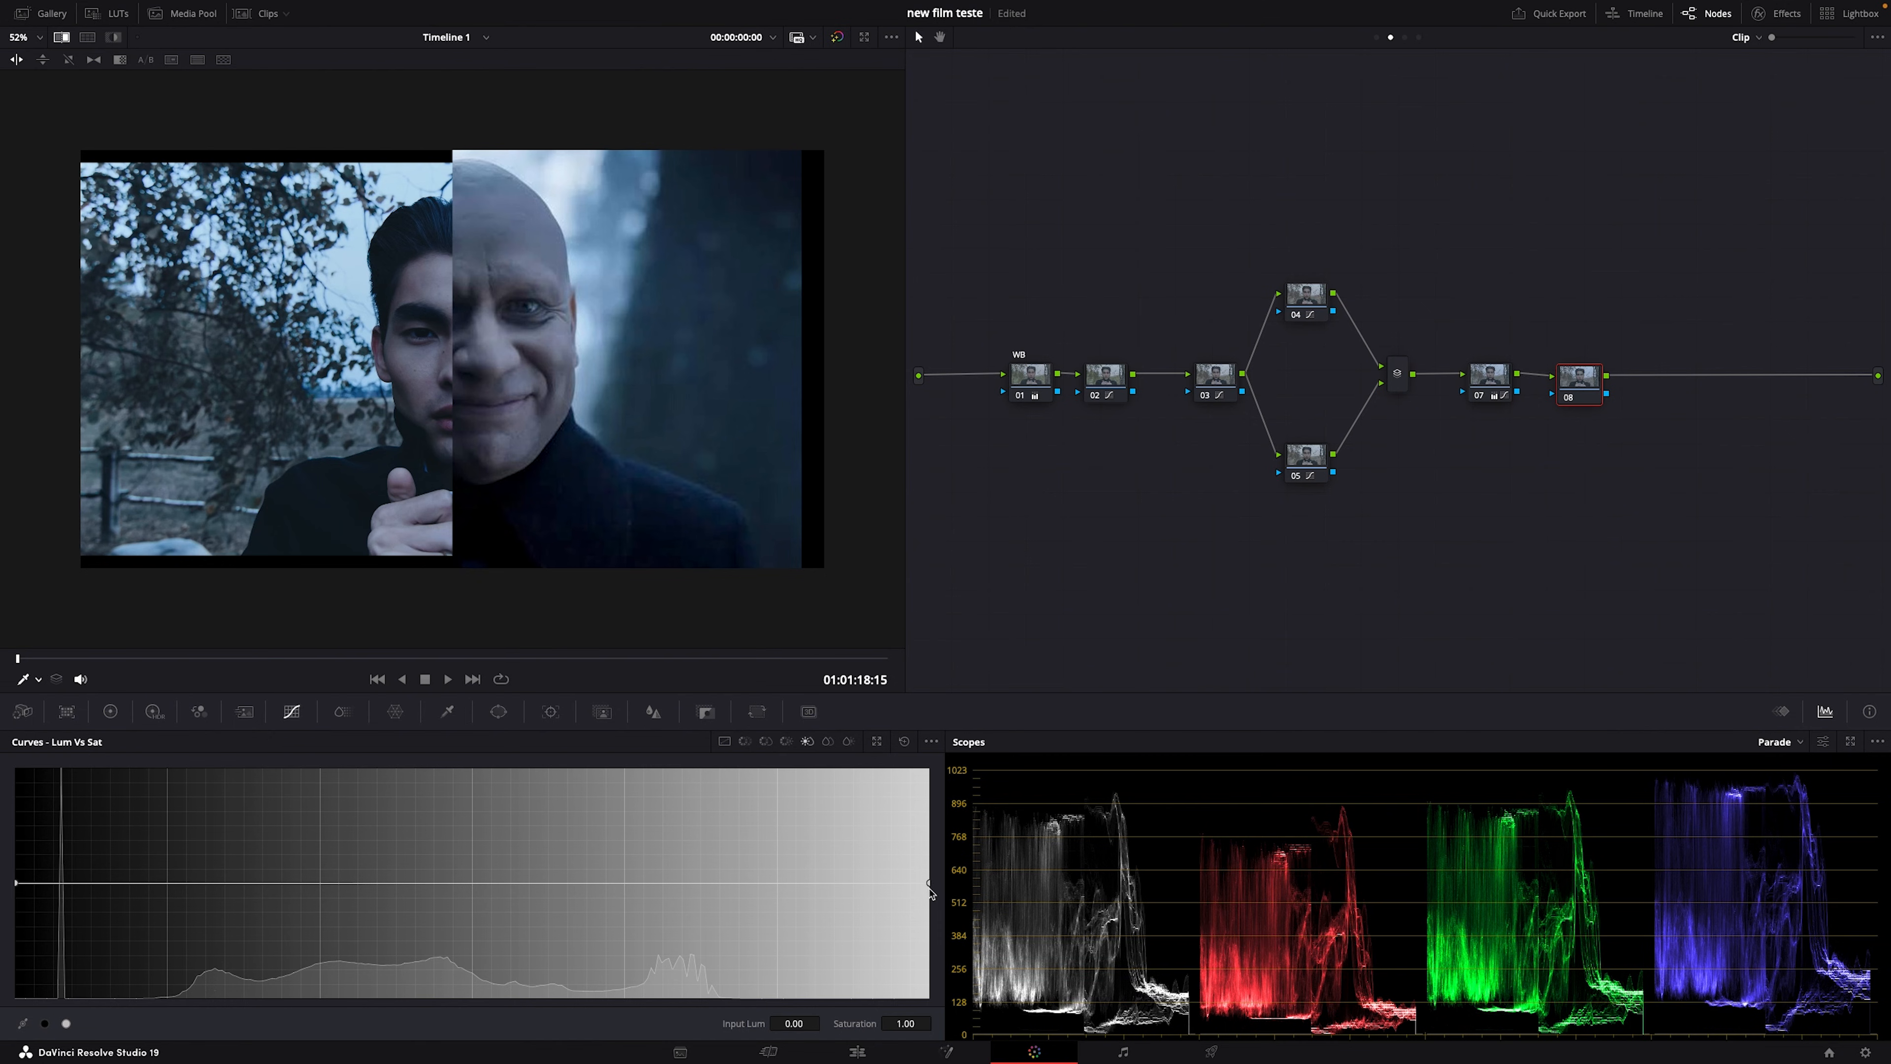
left_click(827, 741)
left_click_drag(929, 882, 929, 965)
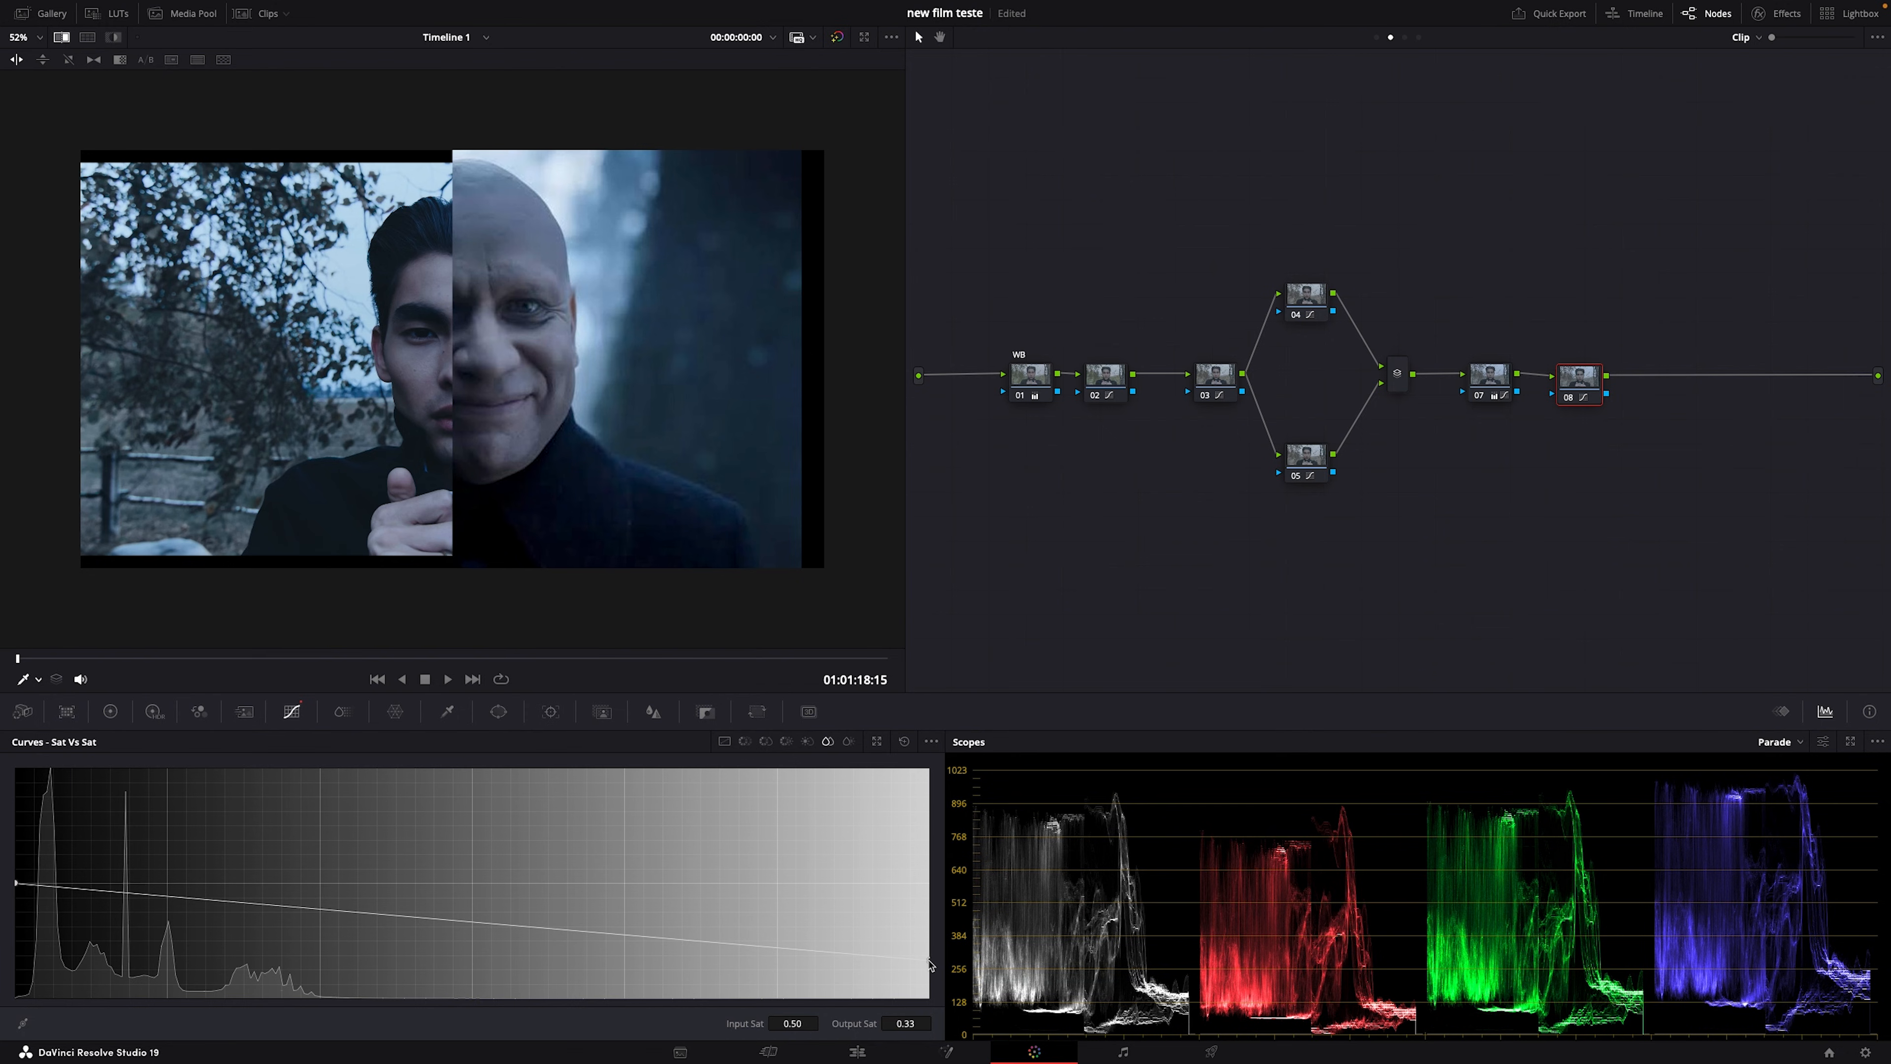
left_click_drag(929, 965, 932, 984)
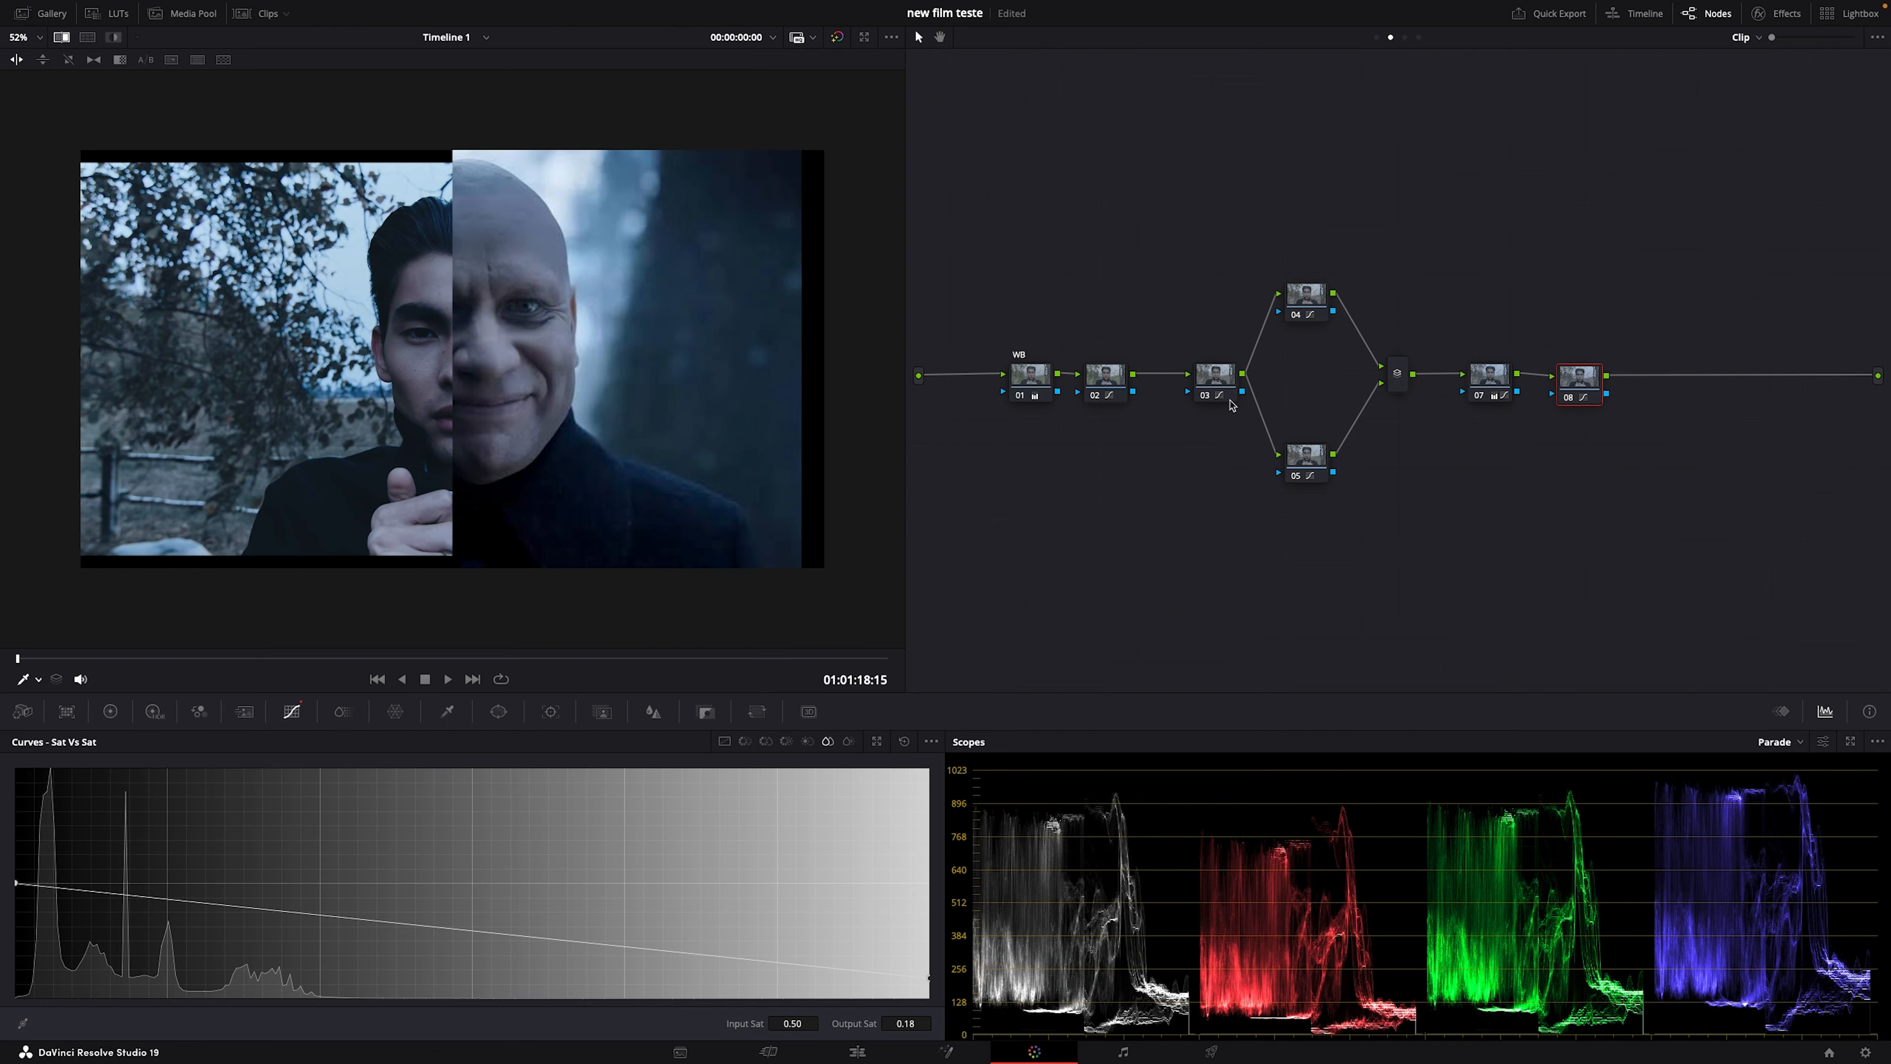
left_click_drag(301, 923, 285, 934)
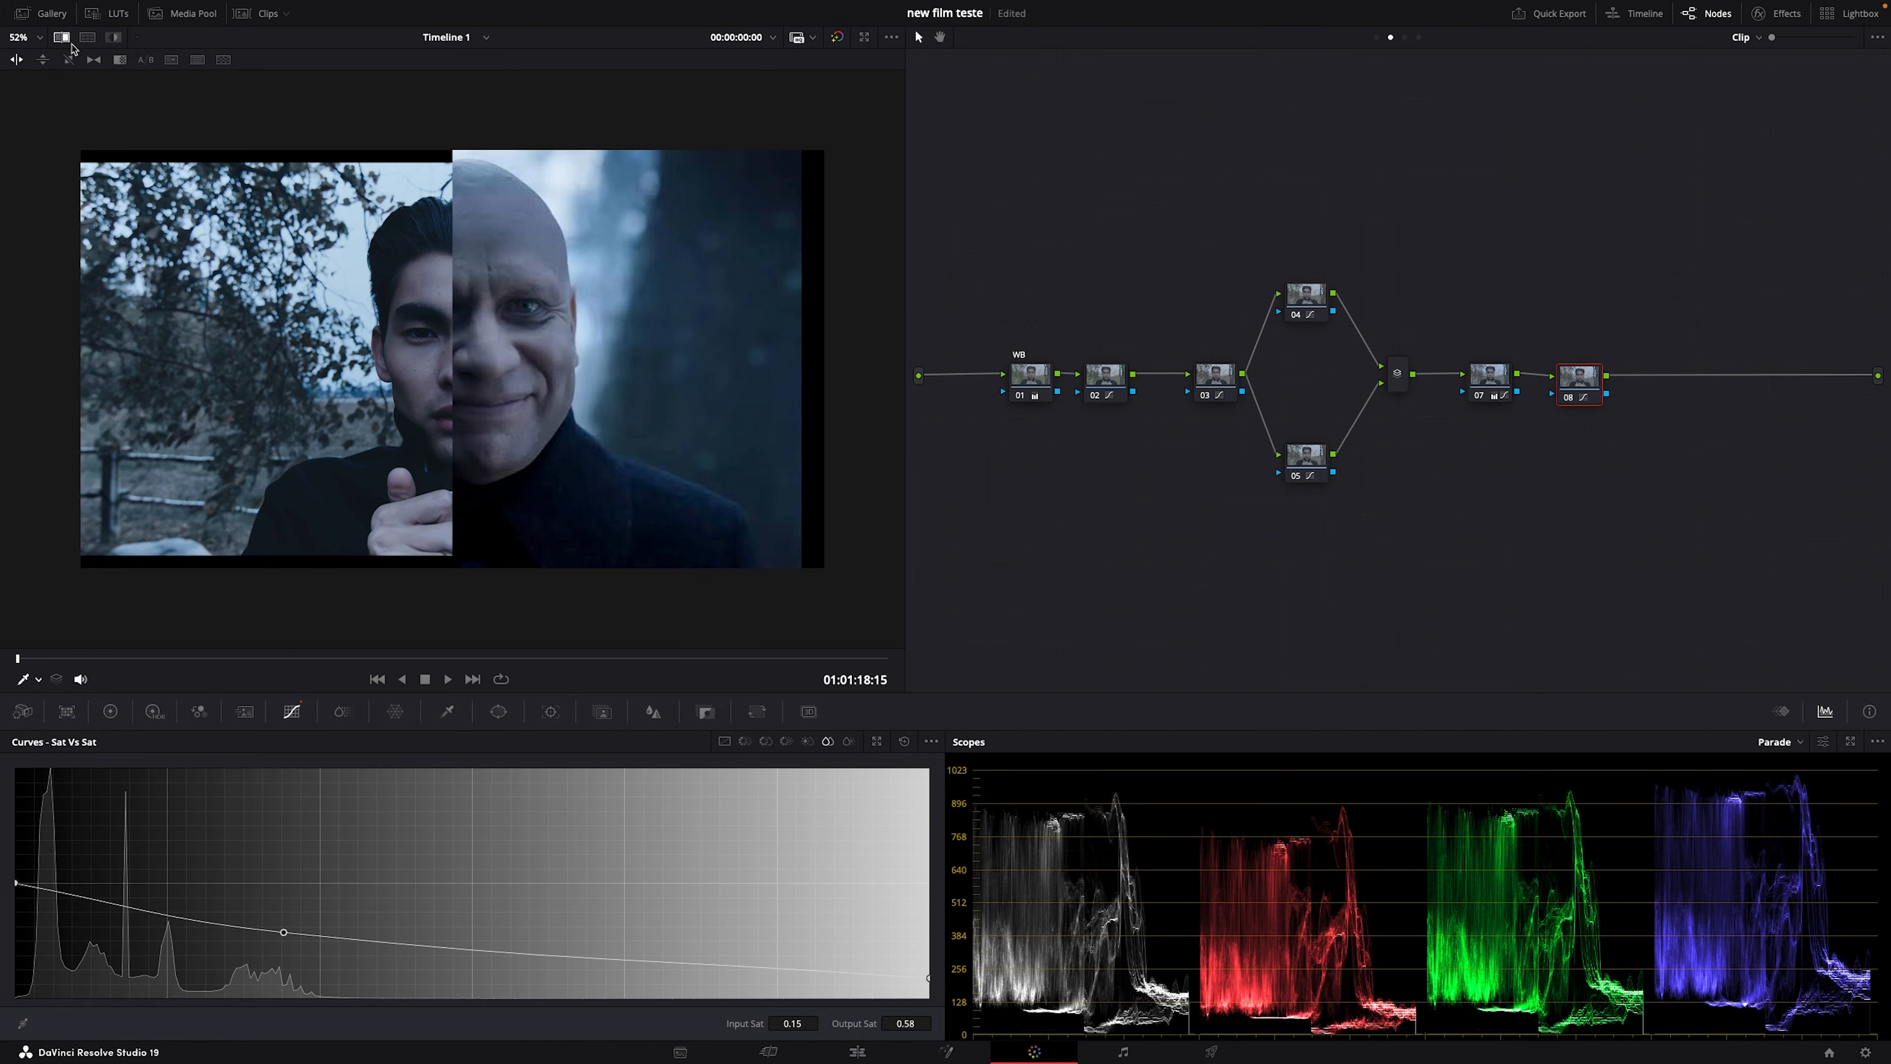
left_click(87, 37)
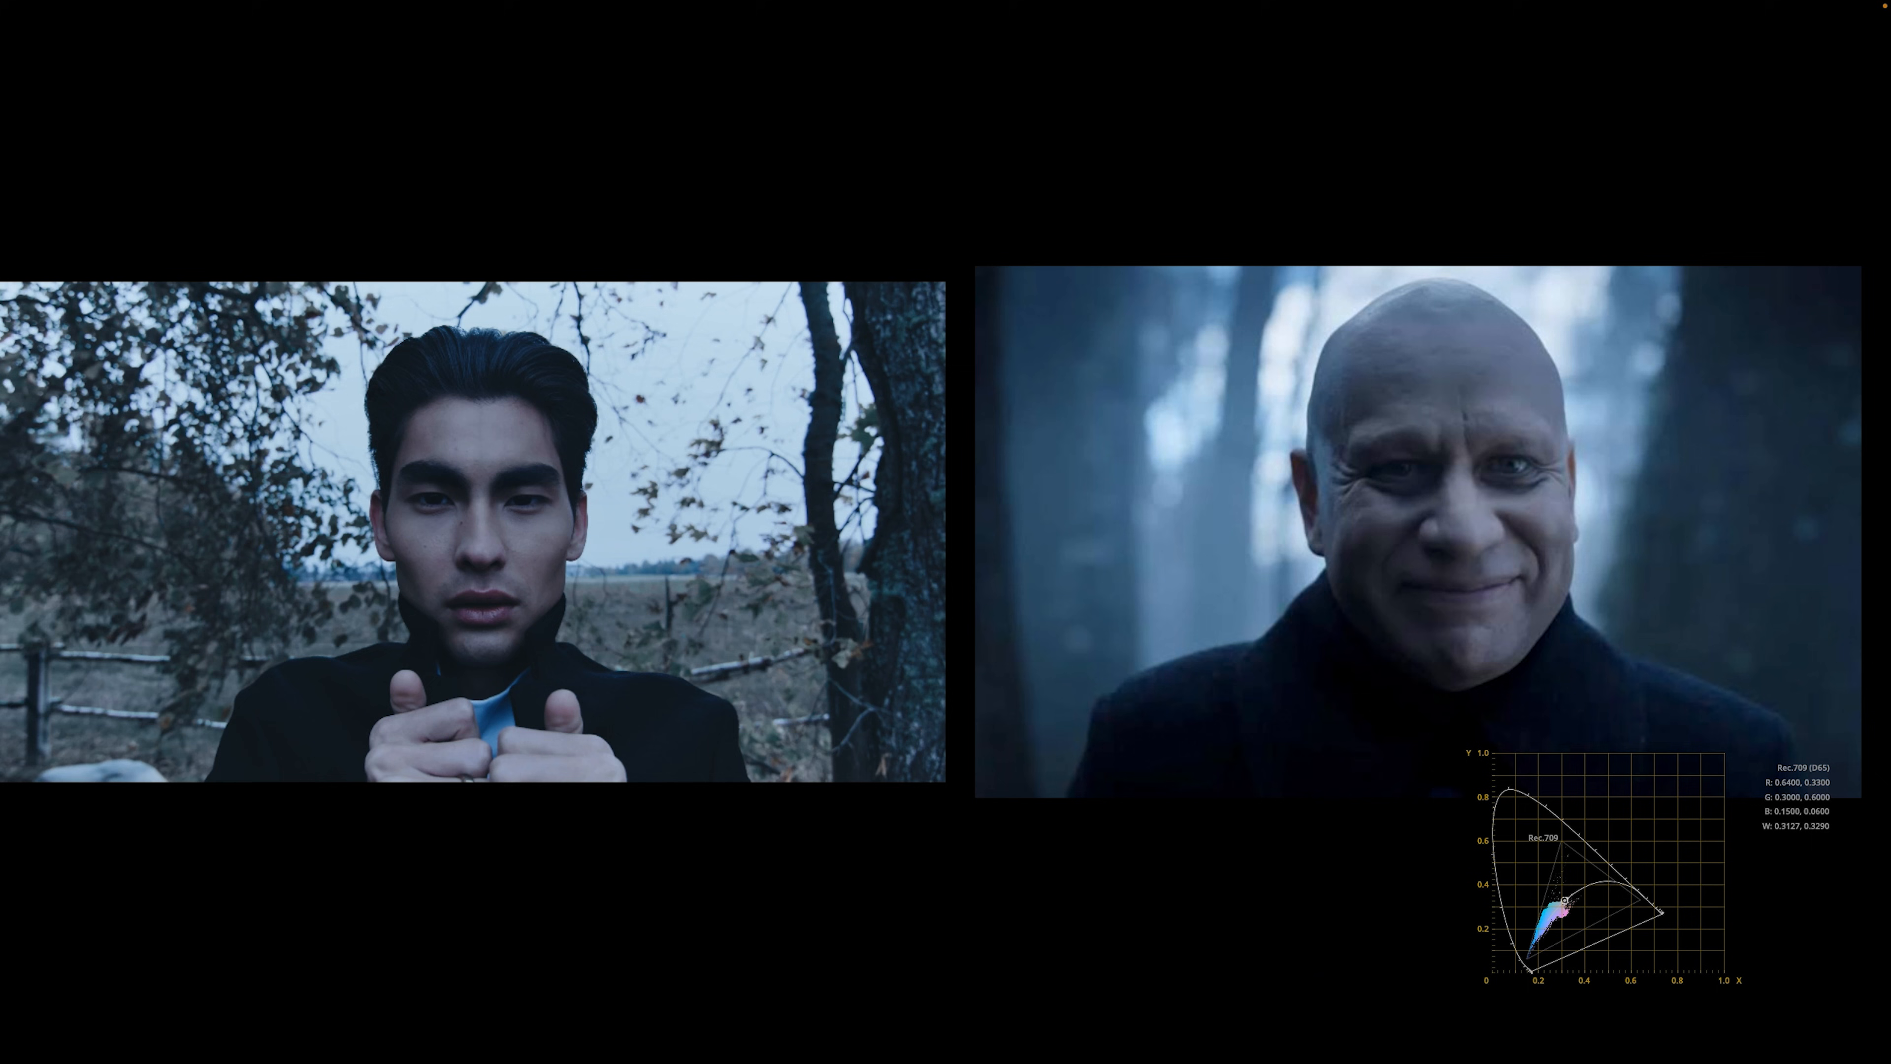
mouse_move(340, 523)
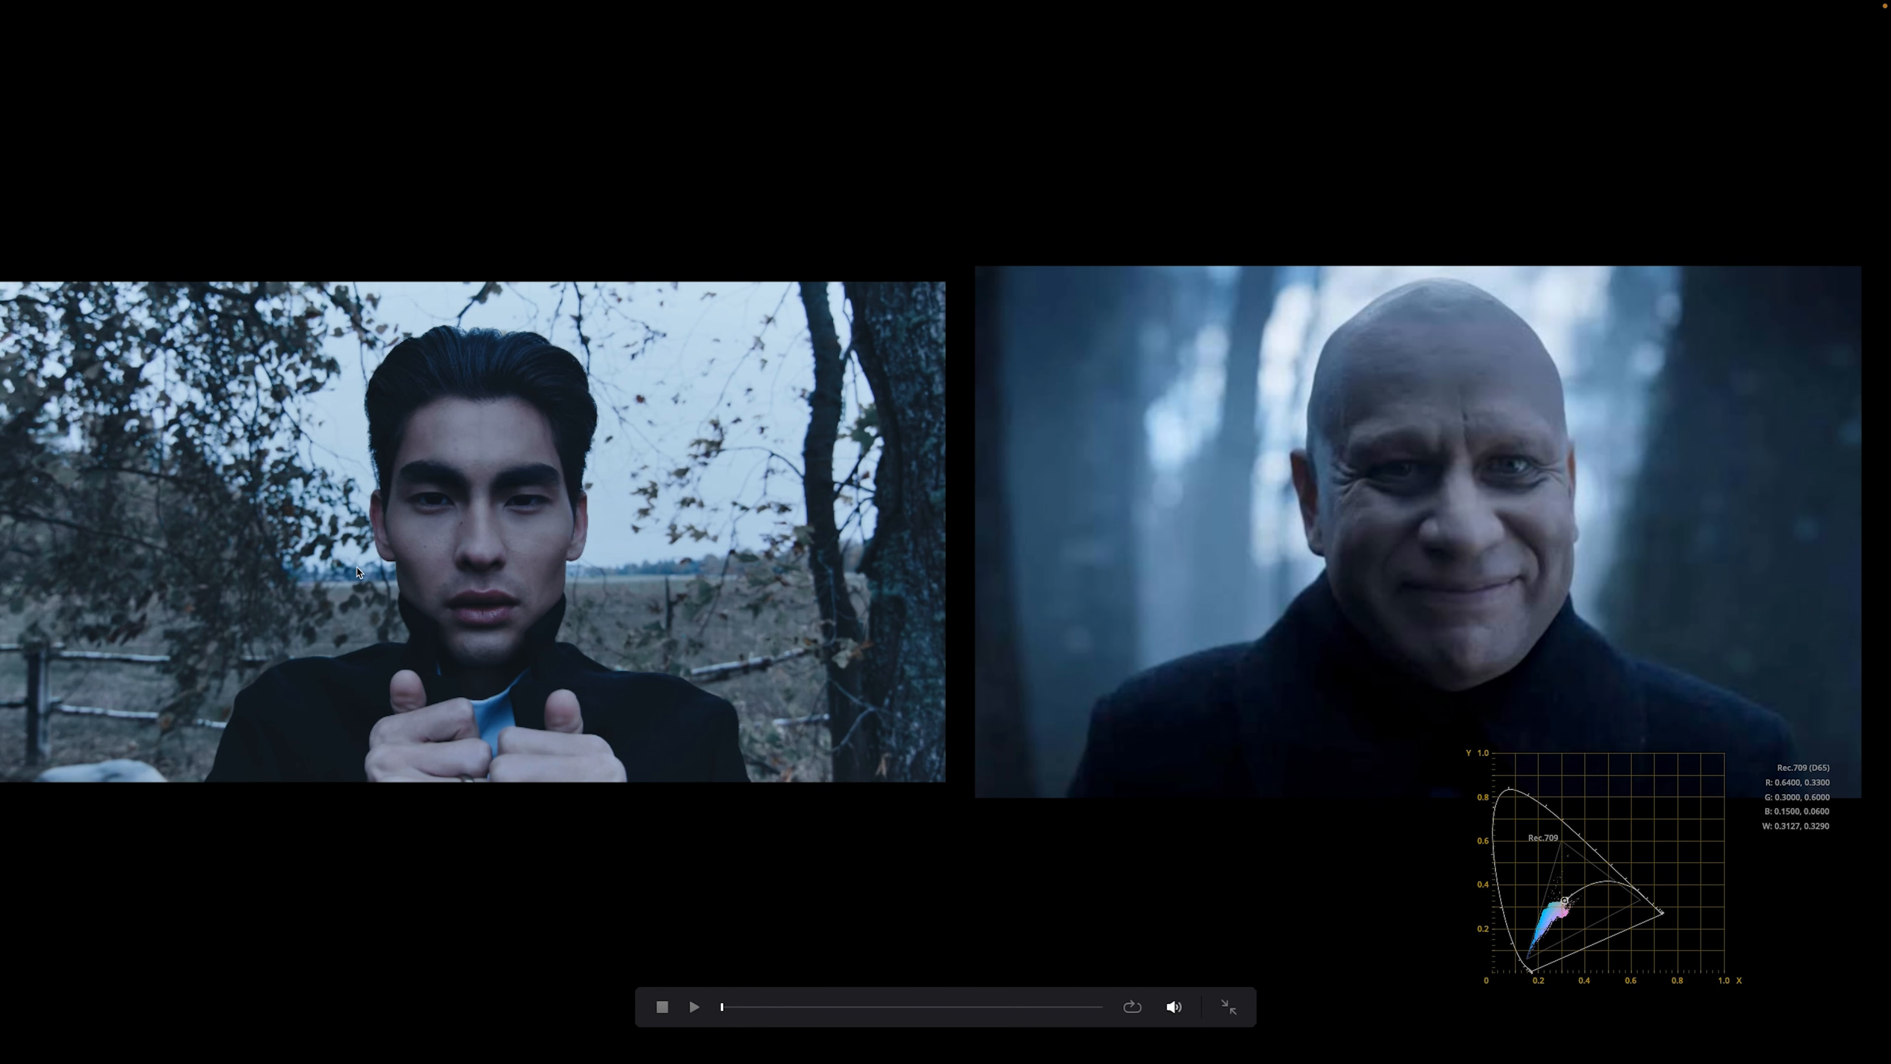
key("super+f")
Step: Add serial node 09 and a layer node, deleting the extra empty layer node
key("alt+s")
key("alt+l")
key("alt+l")
key("Delete")
Step: On node 09, add a soft-edged oval circle window stretched around the man's face
left_click(1649, 378)
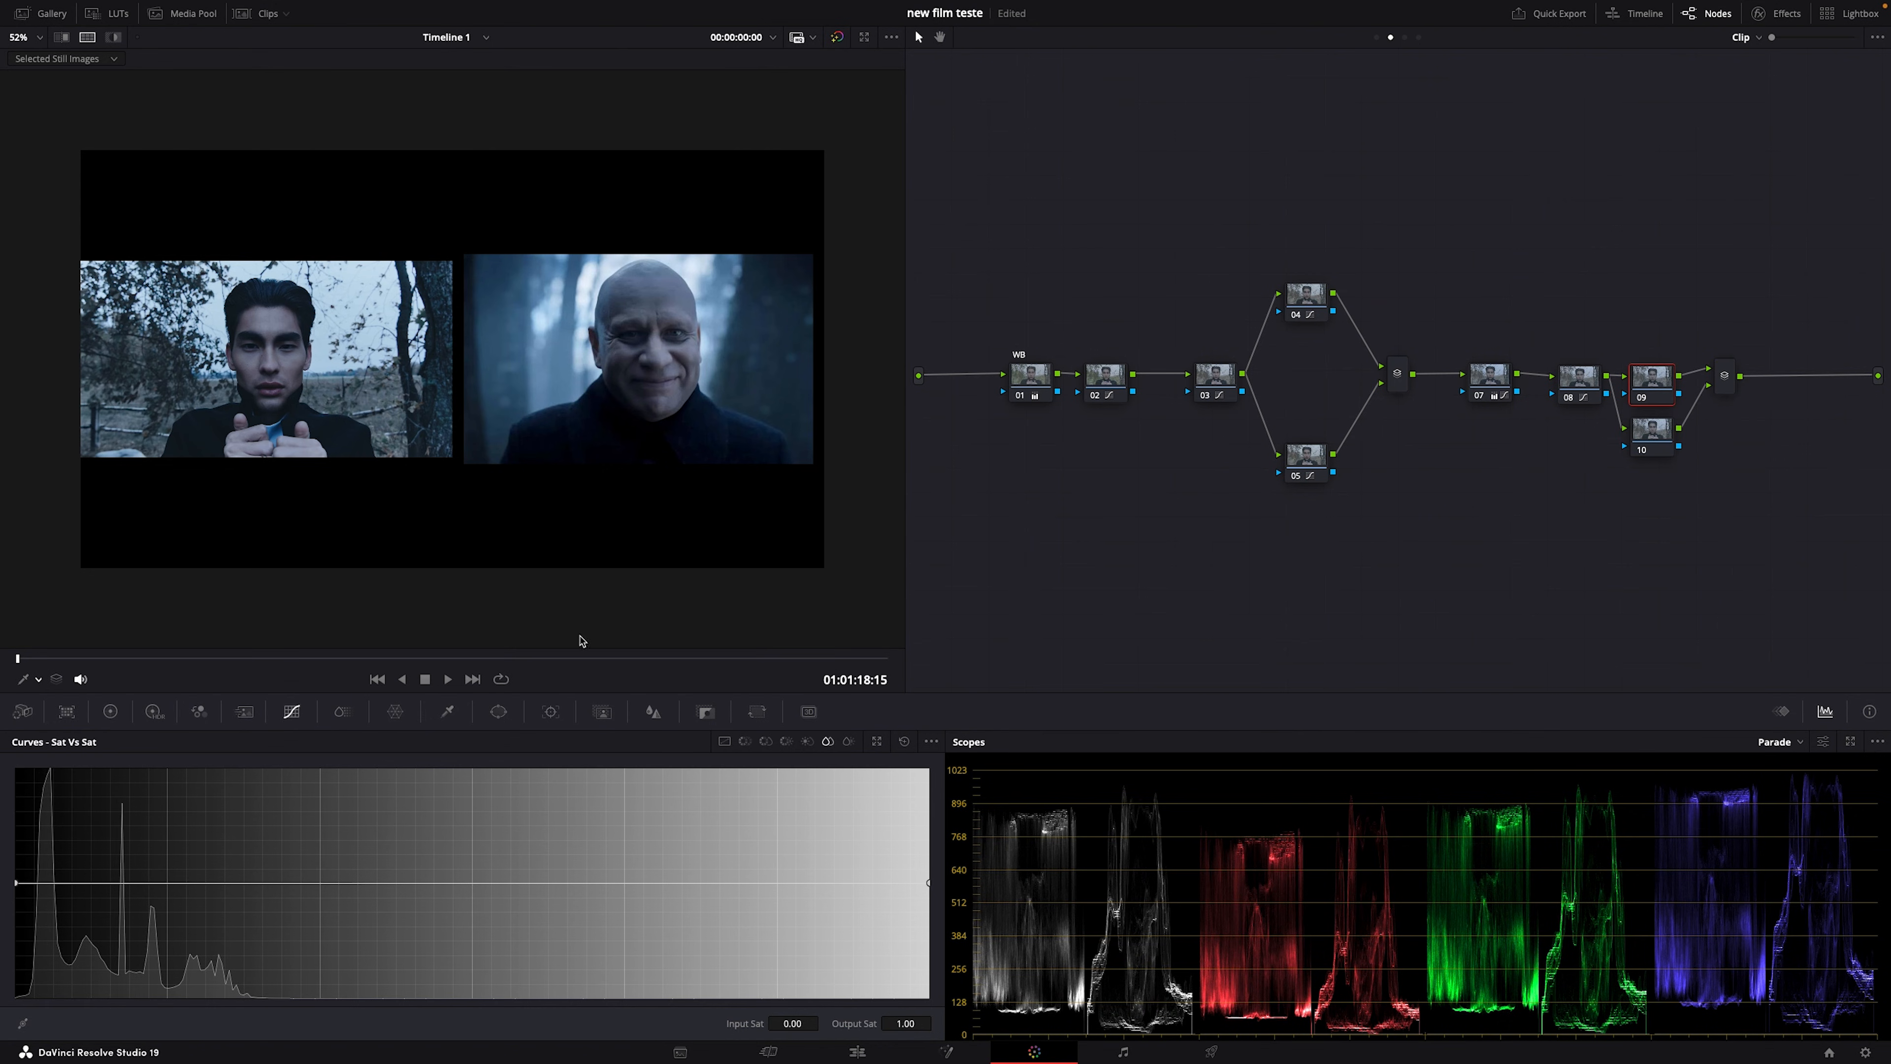
left_click(87, 37)
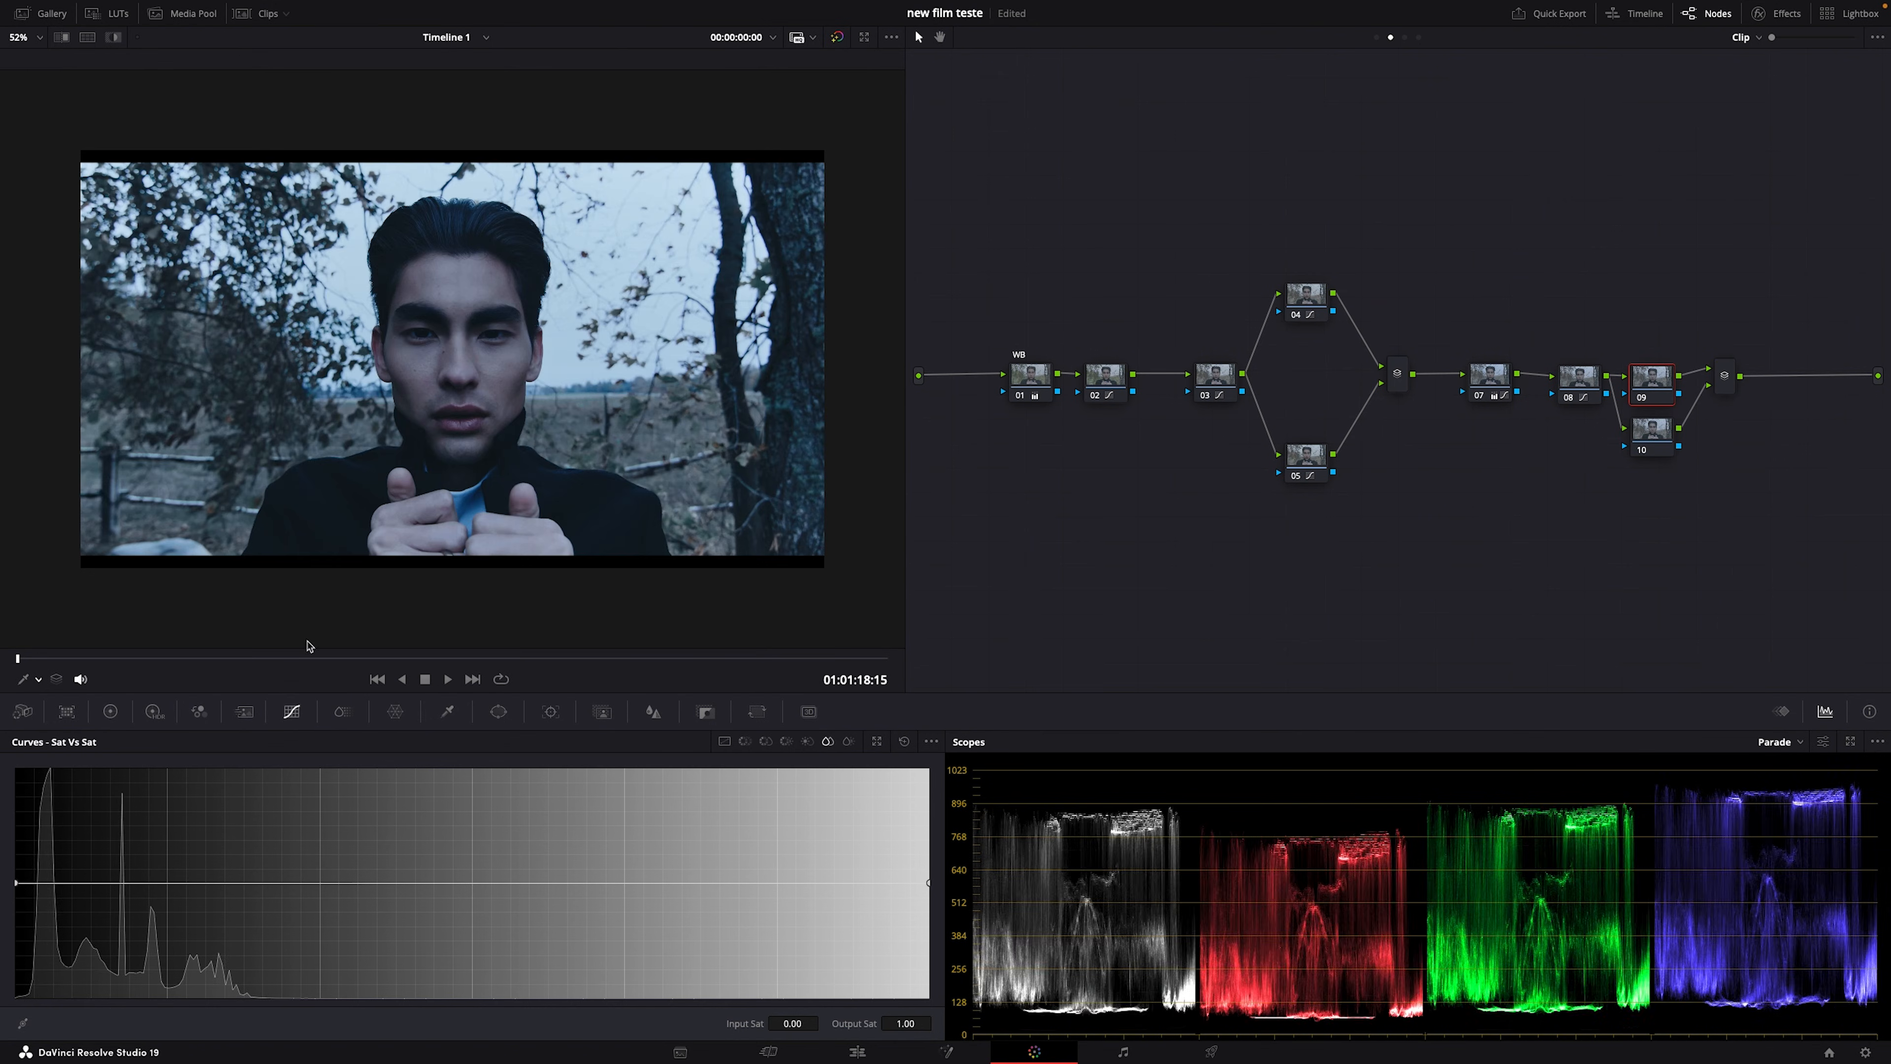
left_click(498, 713)
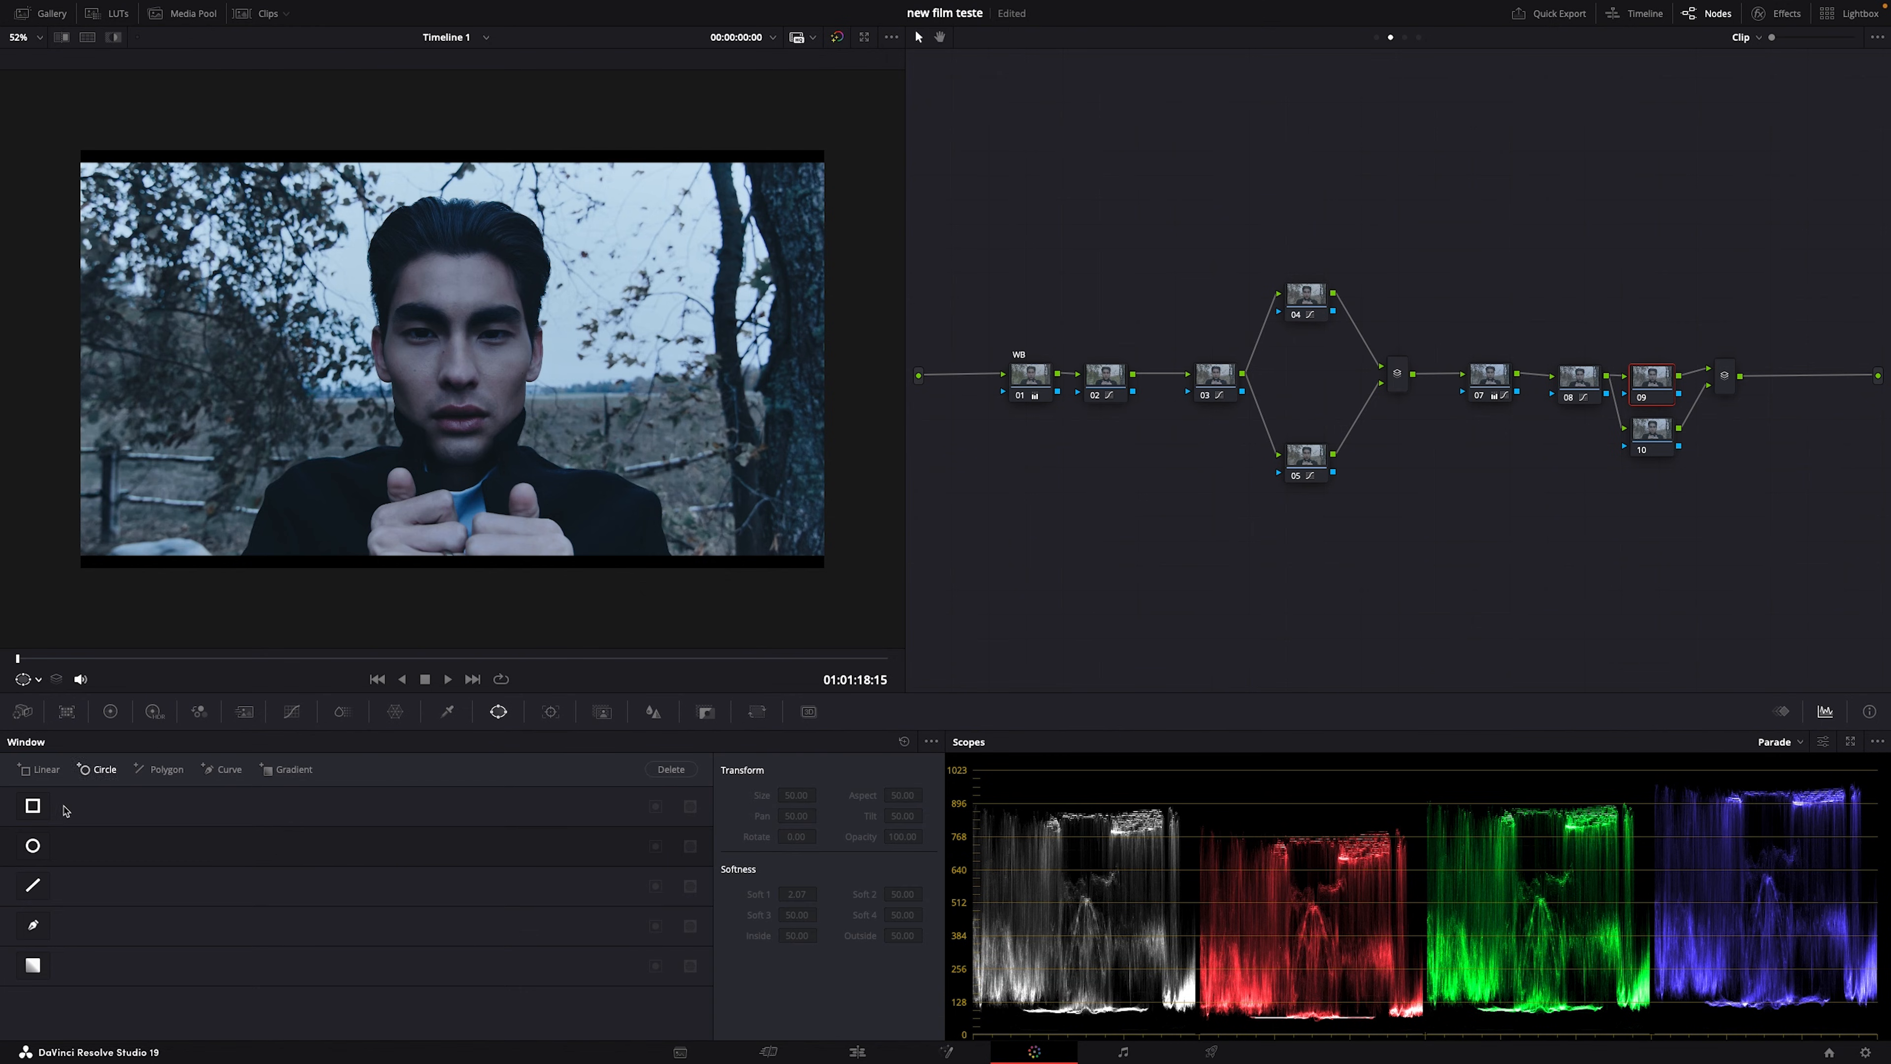
left_click(33, 845)
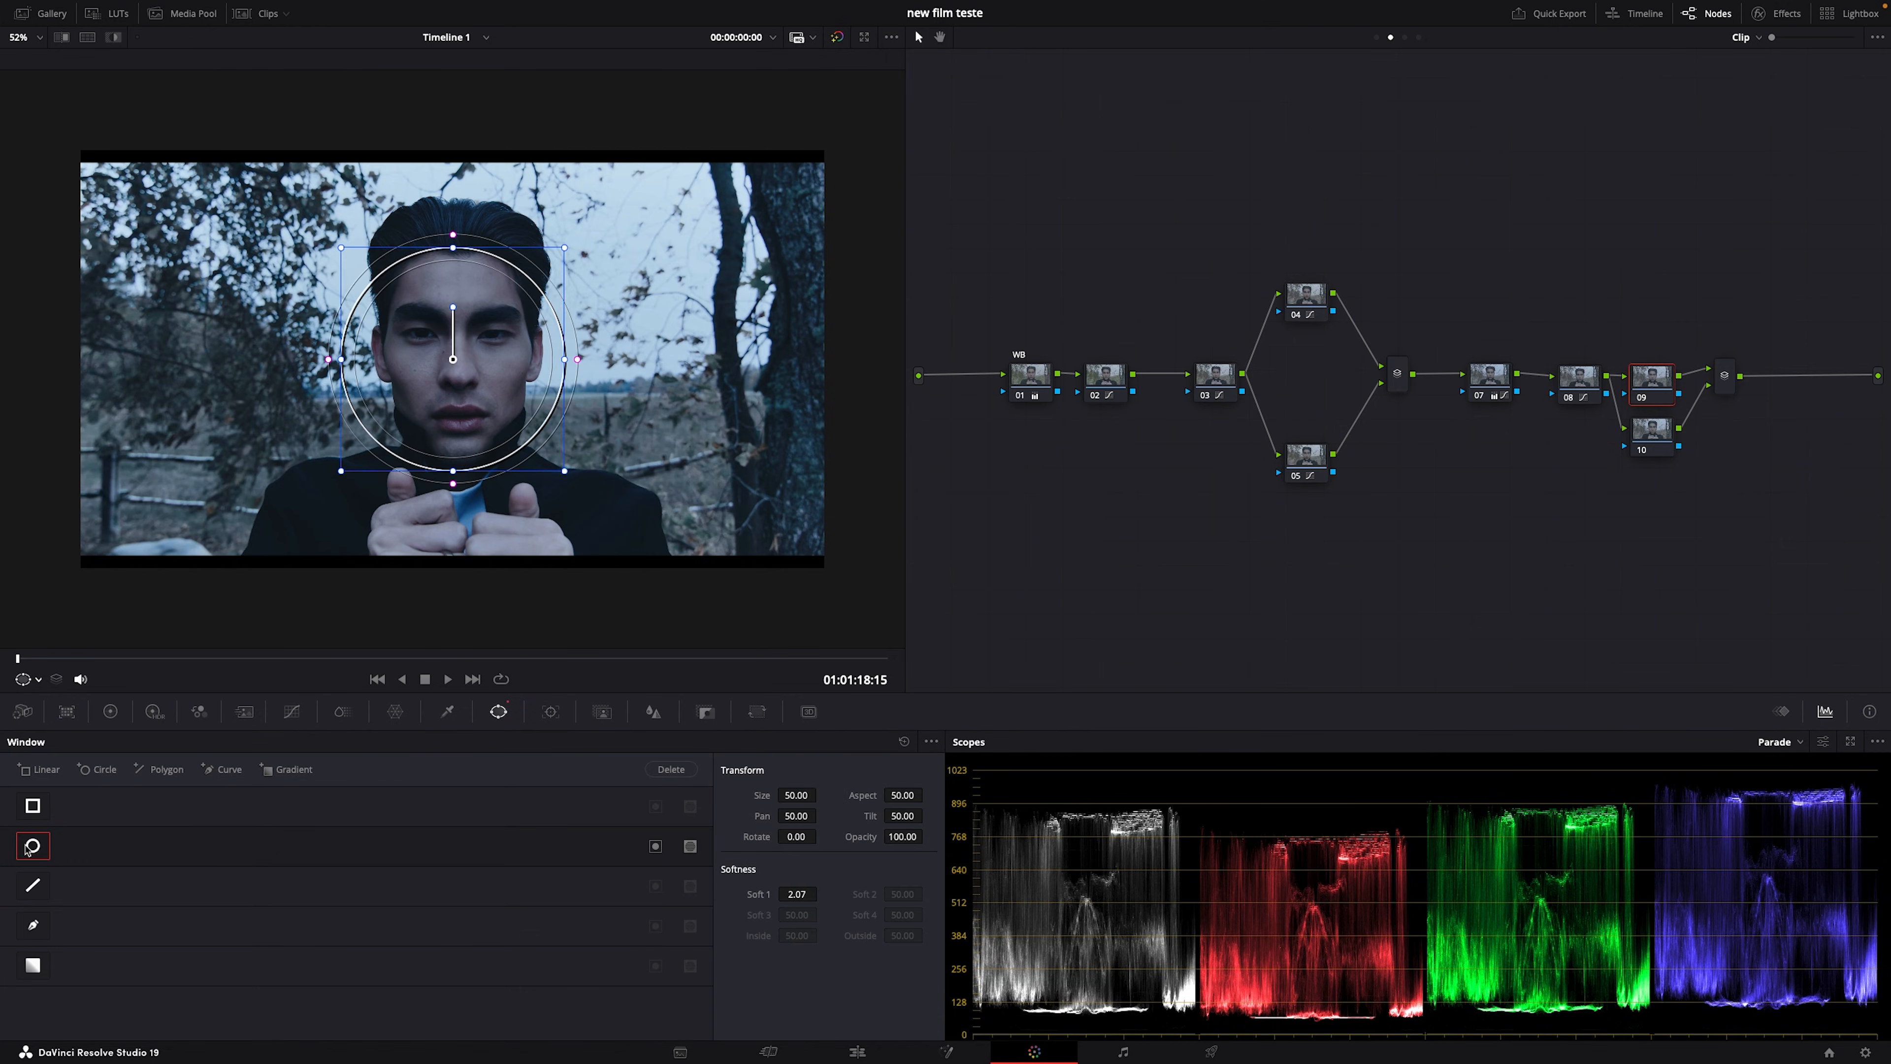
mouse_move(464, 480)
left_mouse_down()
mouse_move(455, 573)
mouse_move(480, 496)
left_mouse_up()
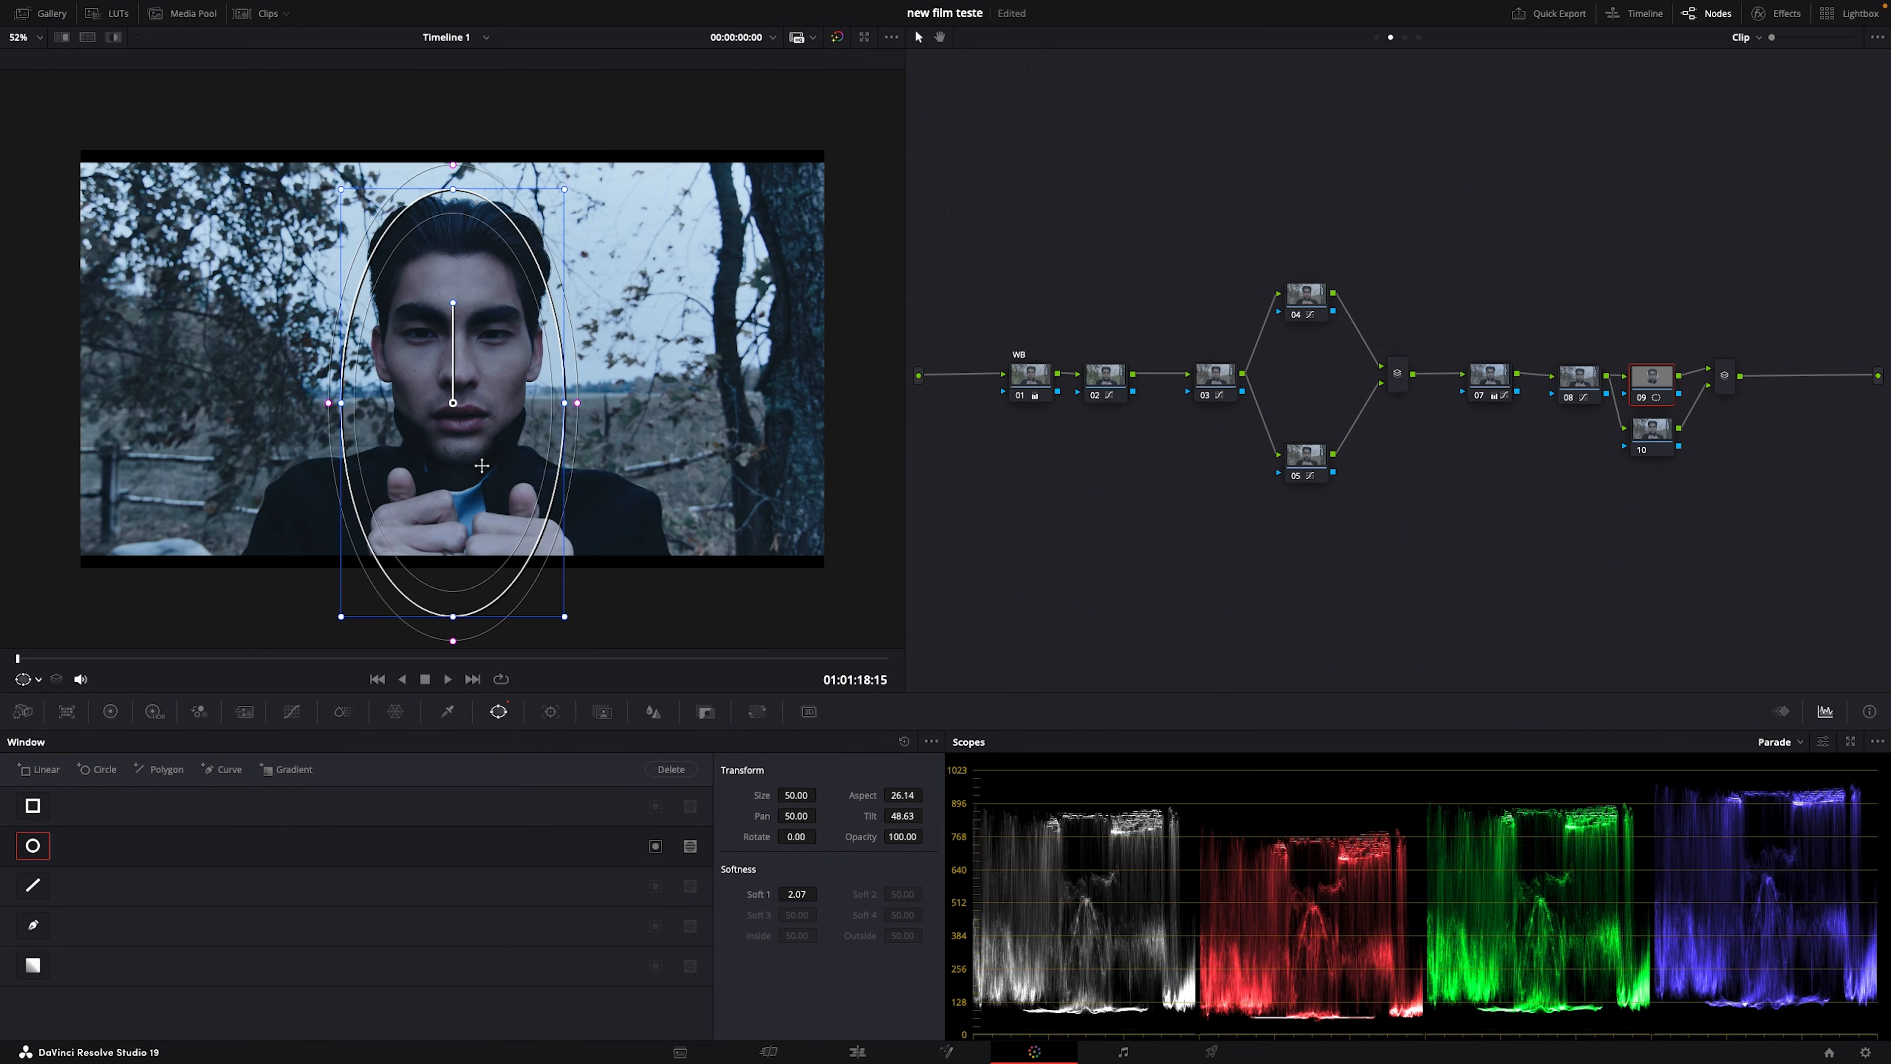
left_click_drag(578, 403, 685, 415)
left_click_drag(564, 405, 614, 421)
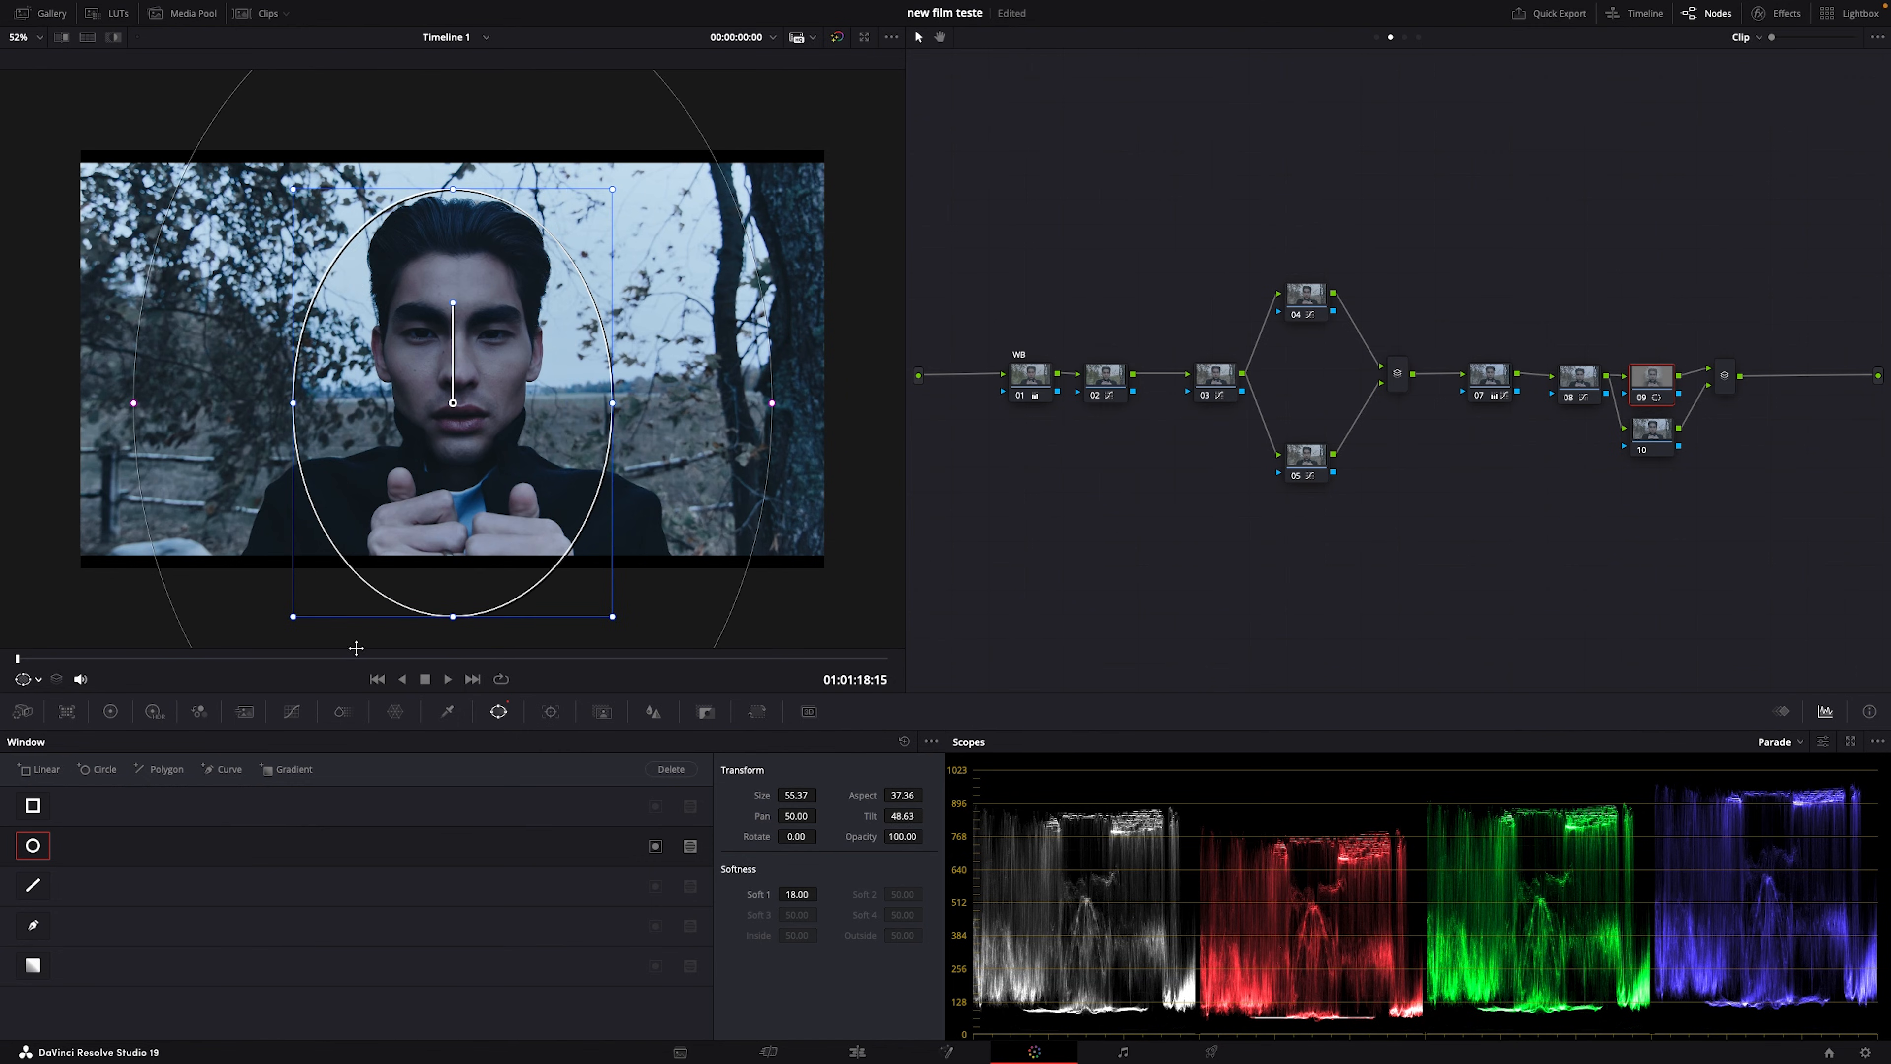
Step: Raise node 09's blur radius to 0.86 and view it beside the reference still
left_click(652, 711)
left_click_drag(174, 888, 175, 846)
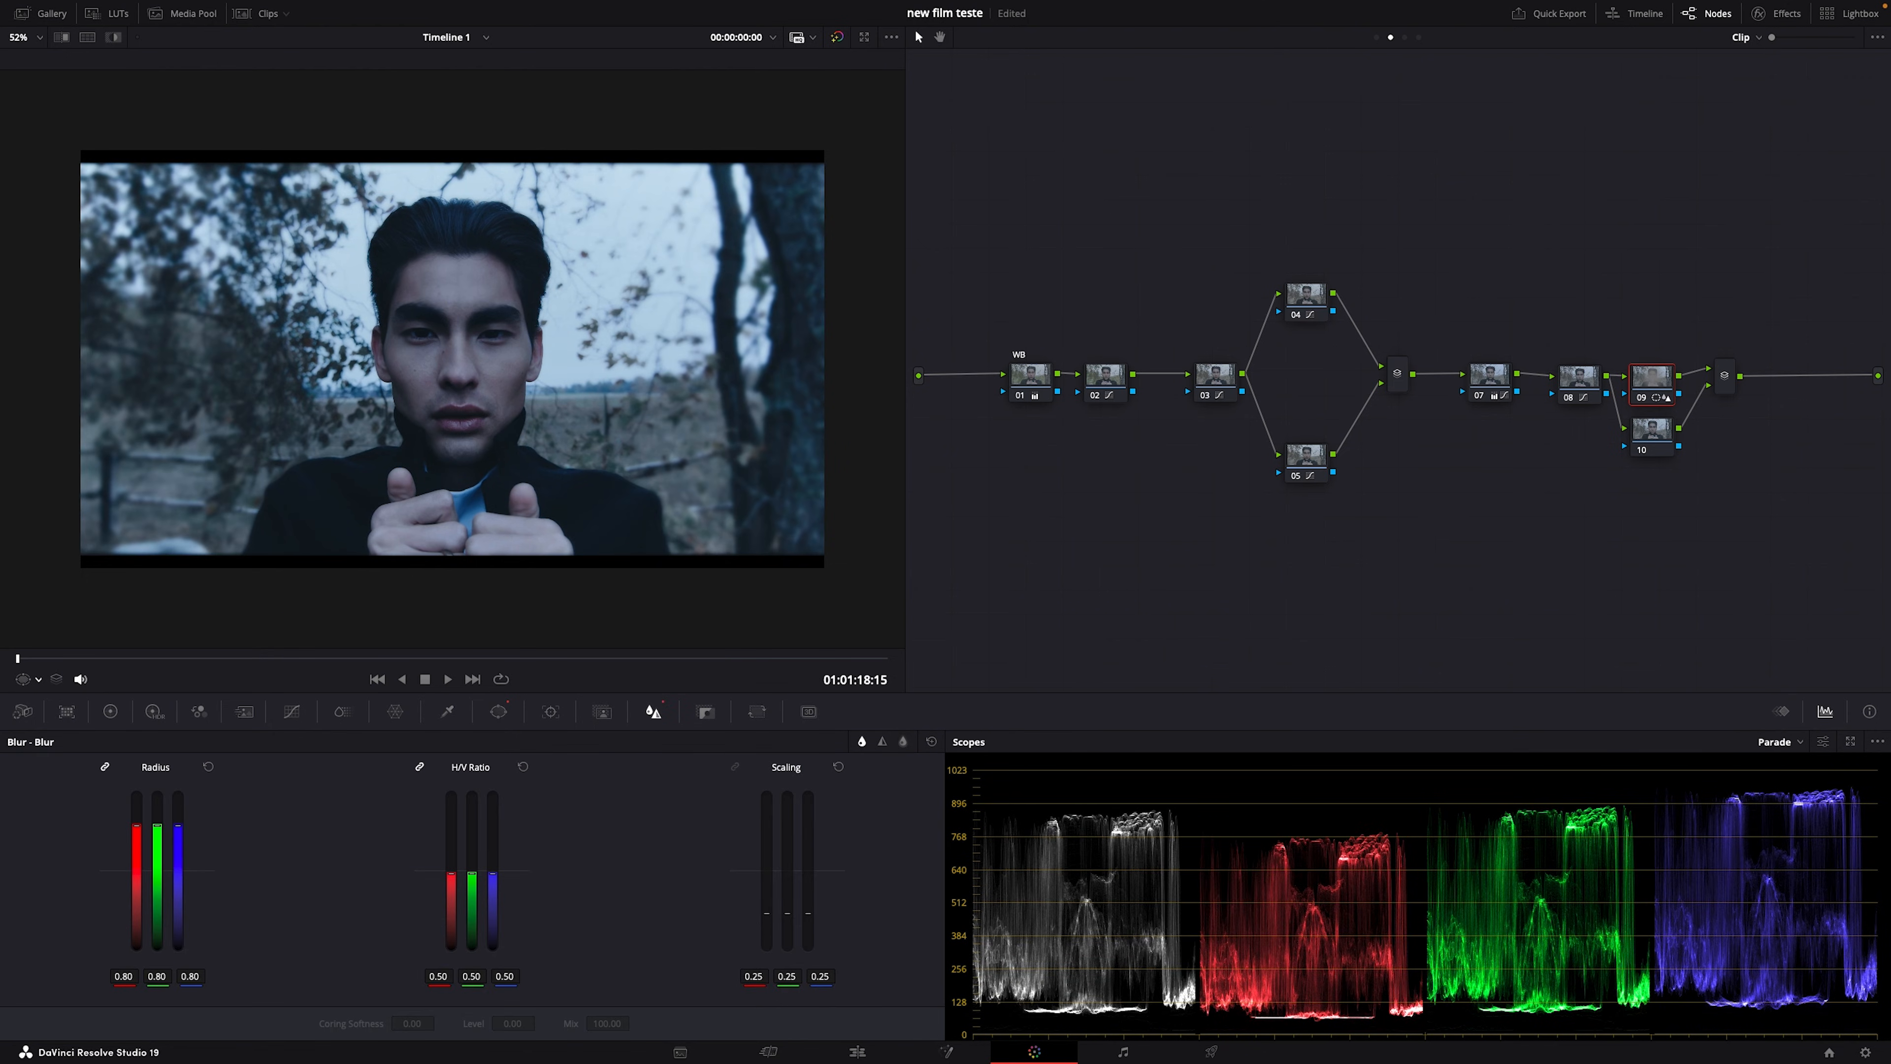
left_click_drag(177, 824, 178, 815)
left_click(87, 36)
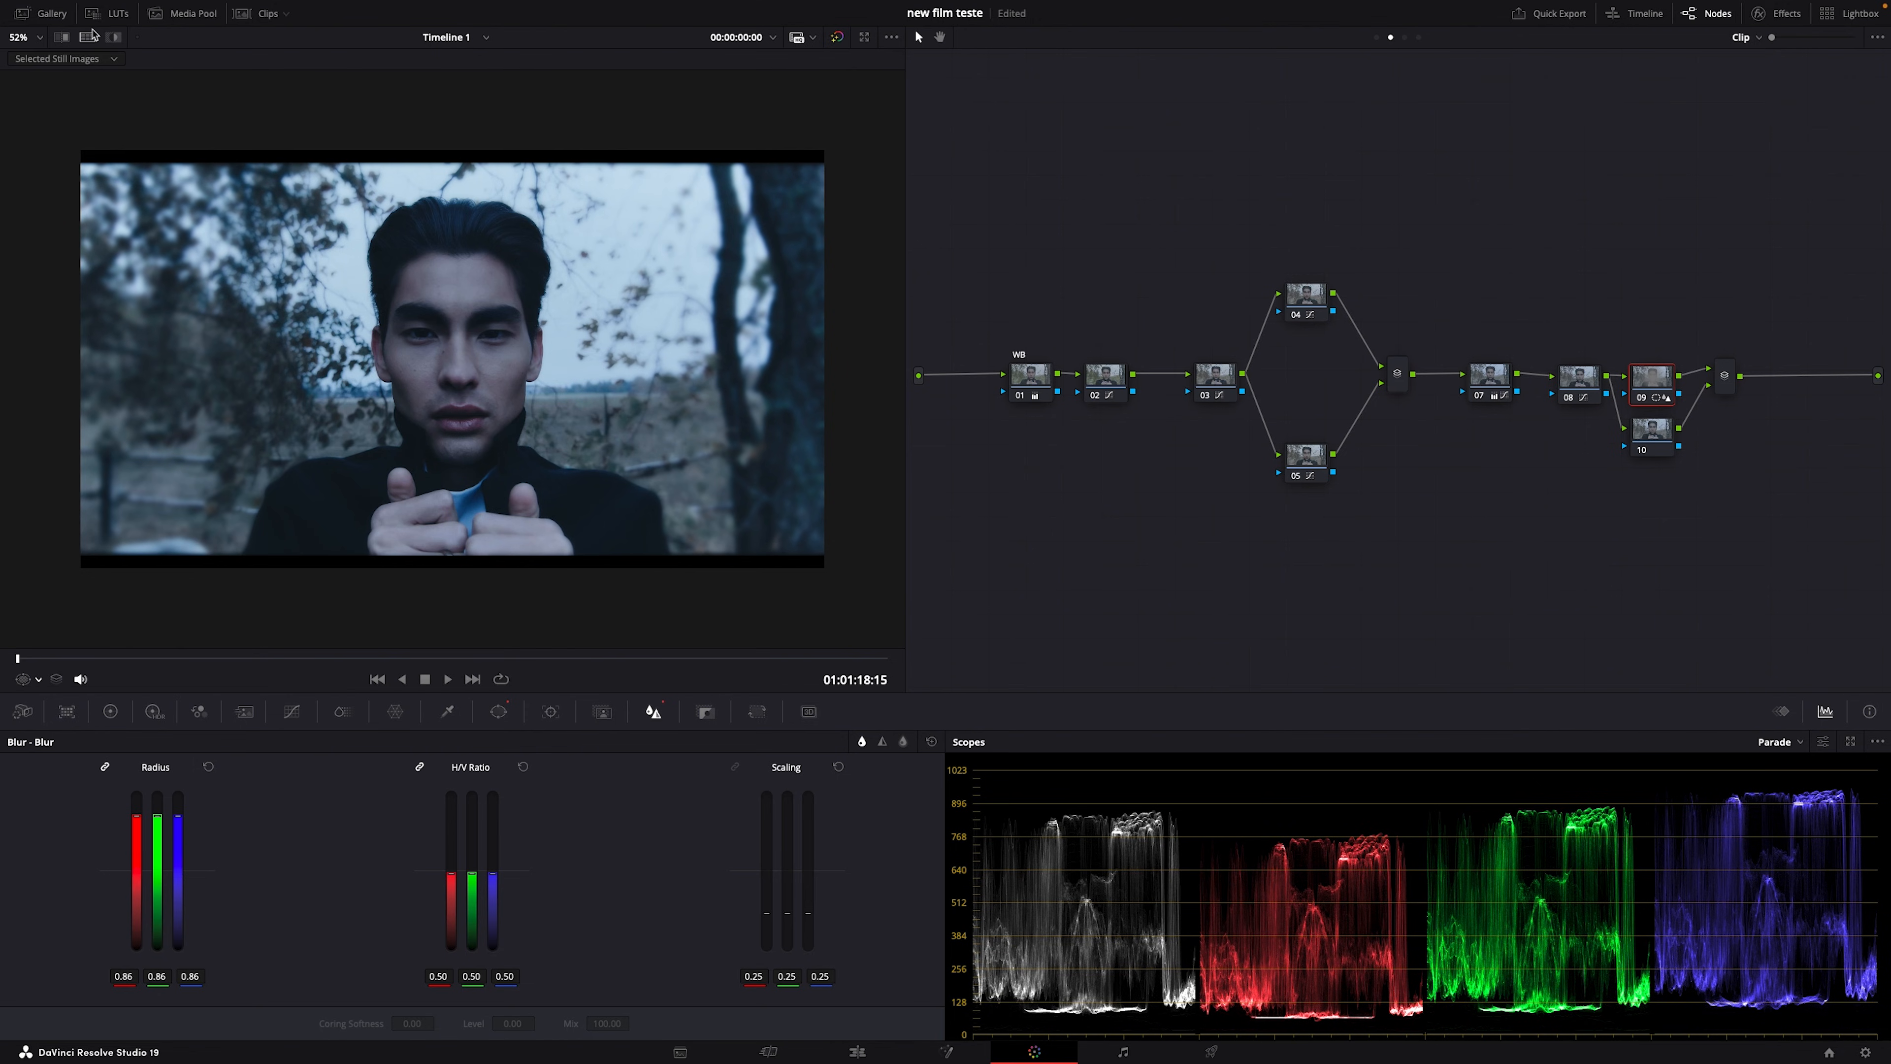
scroll(439, 410, "up", 2)
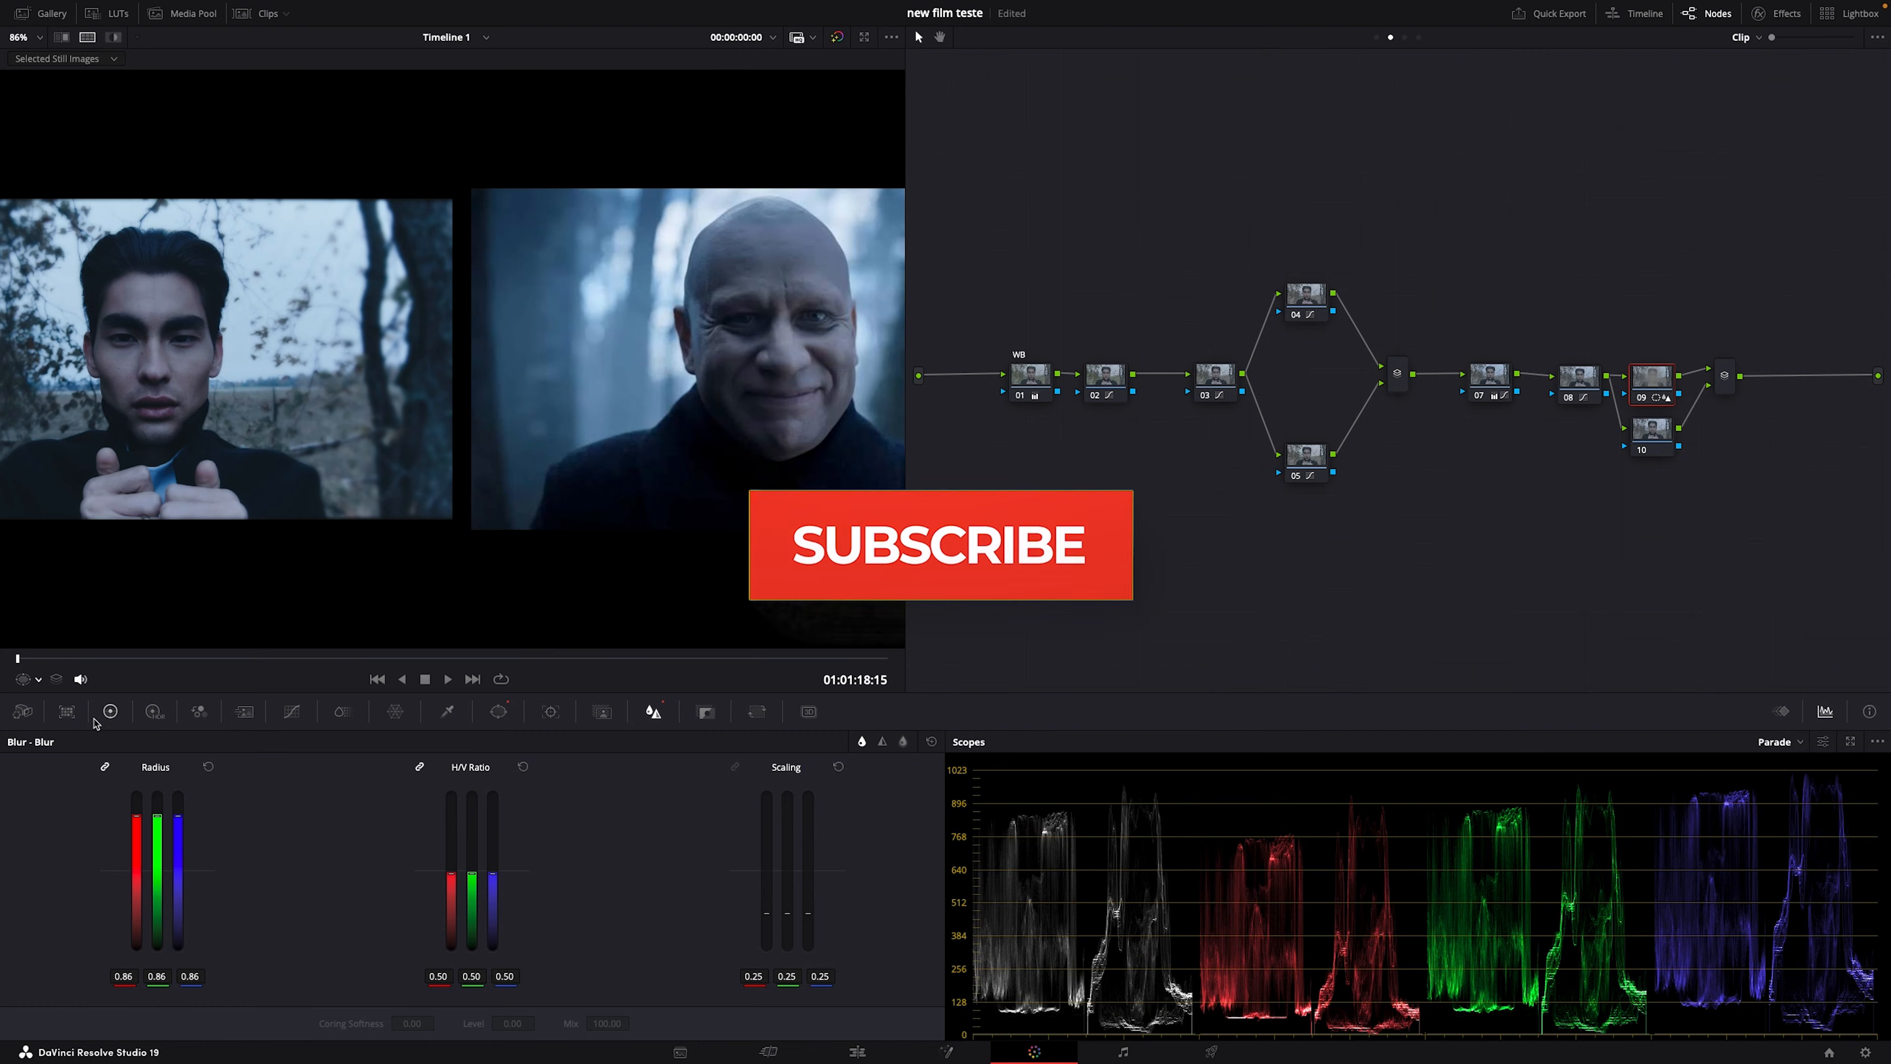
Step: Lower node 09's contrast, then narrow the oval around the face to size 47.07, aspect 24.61
left_click(110, 712)
left_click_drag(523, 768, 569, 768)
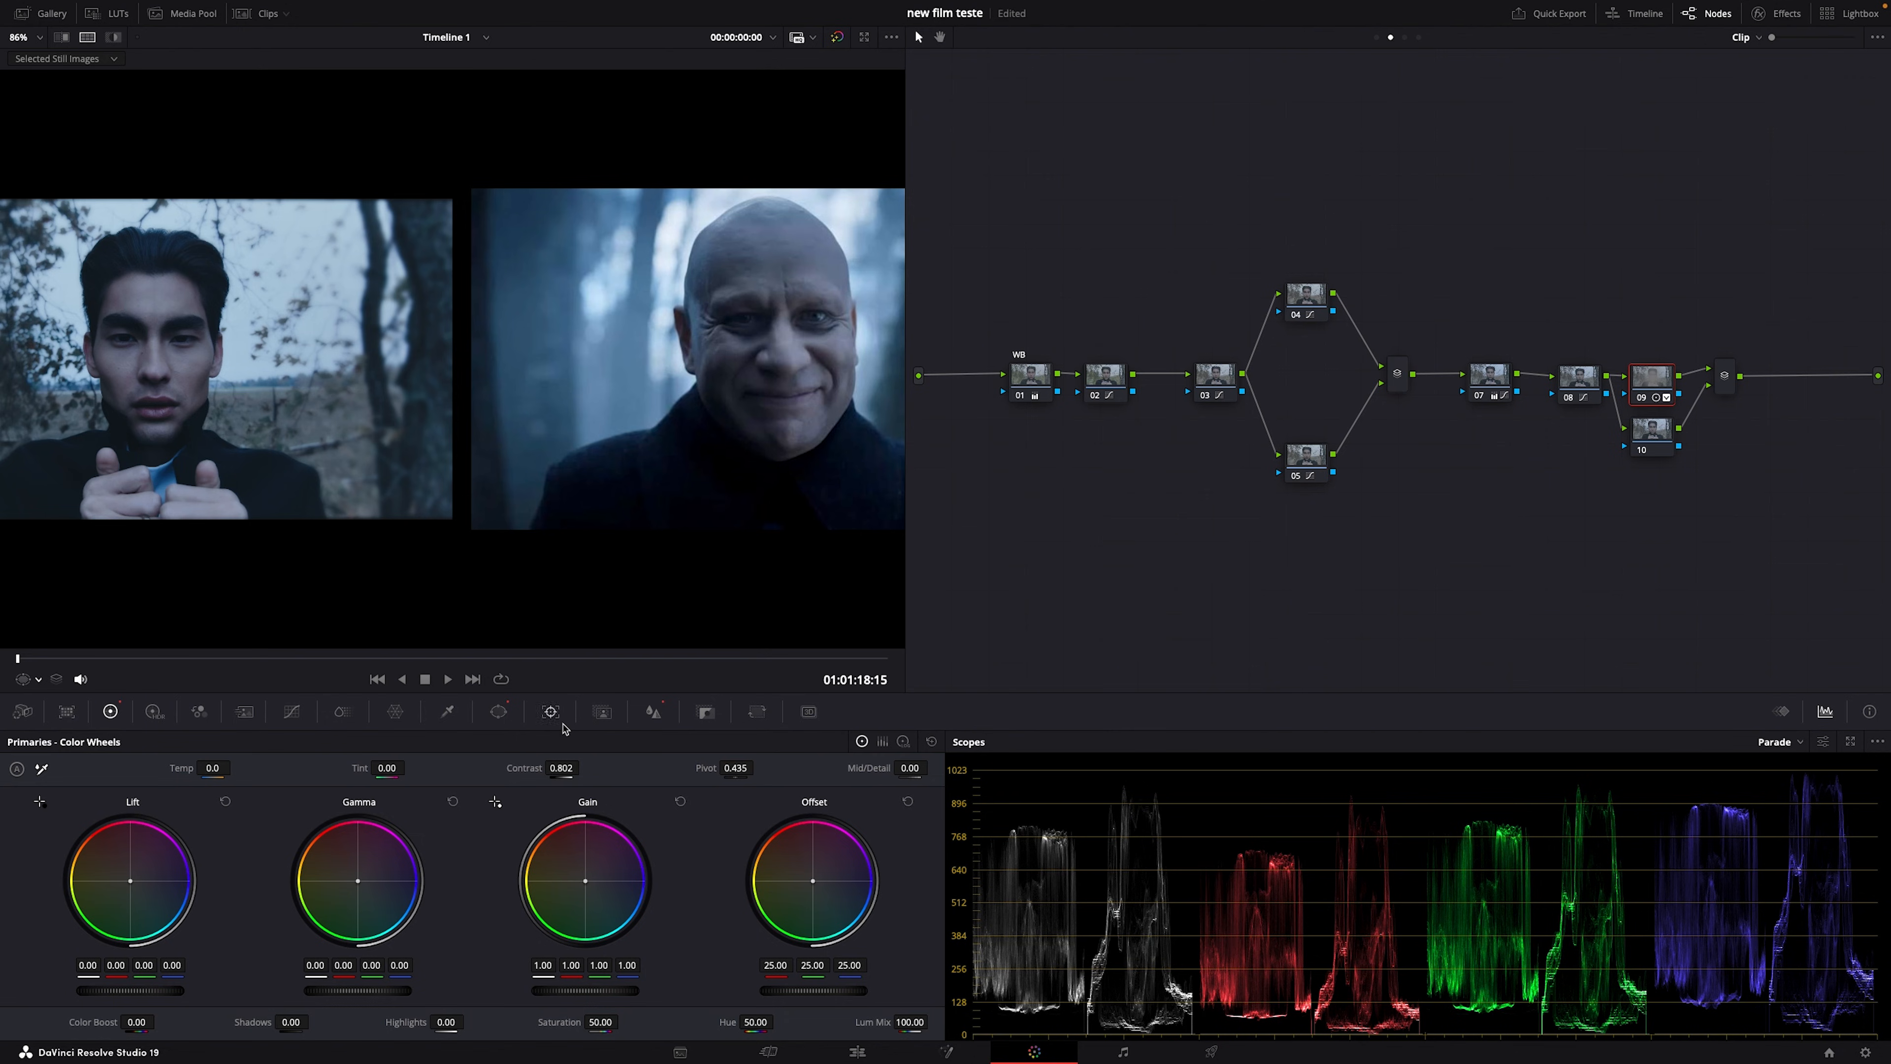
left_click(498, 711)
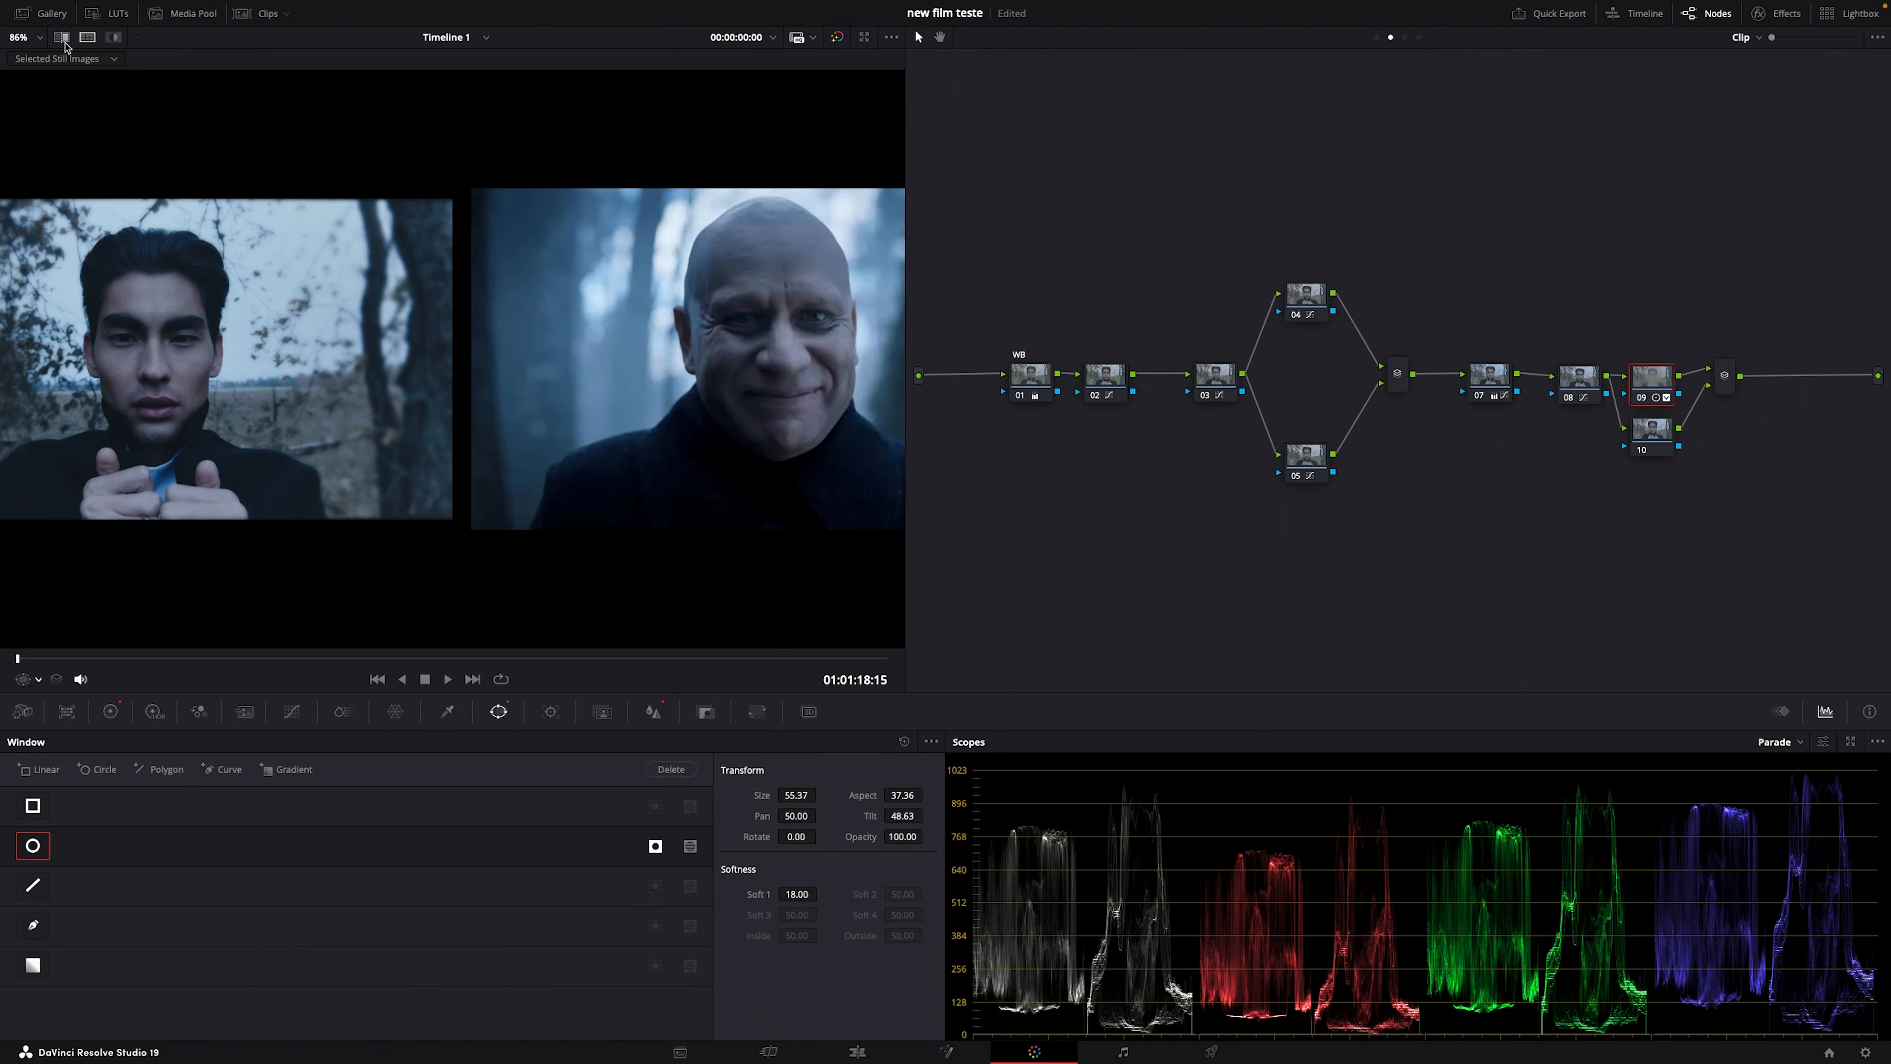
left_click(87, 36)
scroll(313, 403, "down", 3)
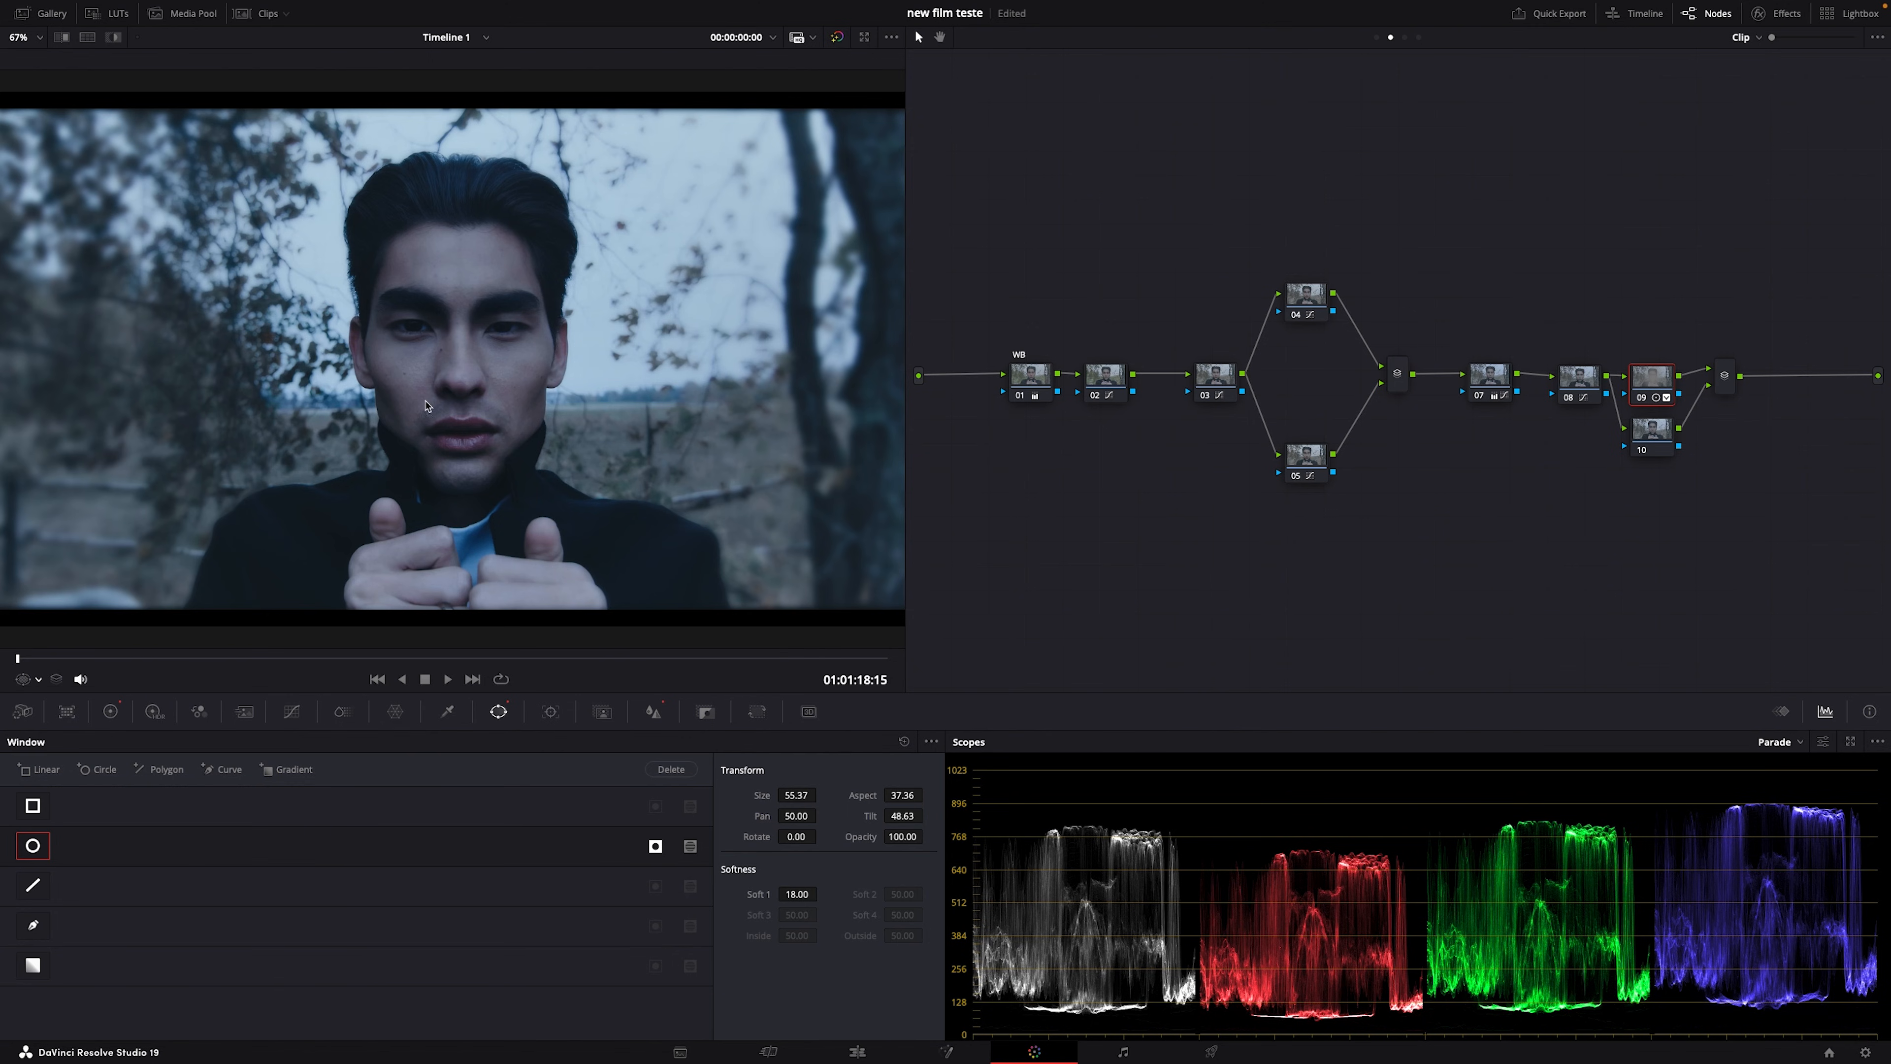
left_click(554, 712)
left_click(602, 712)
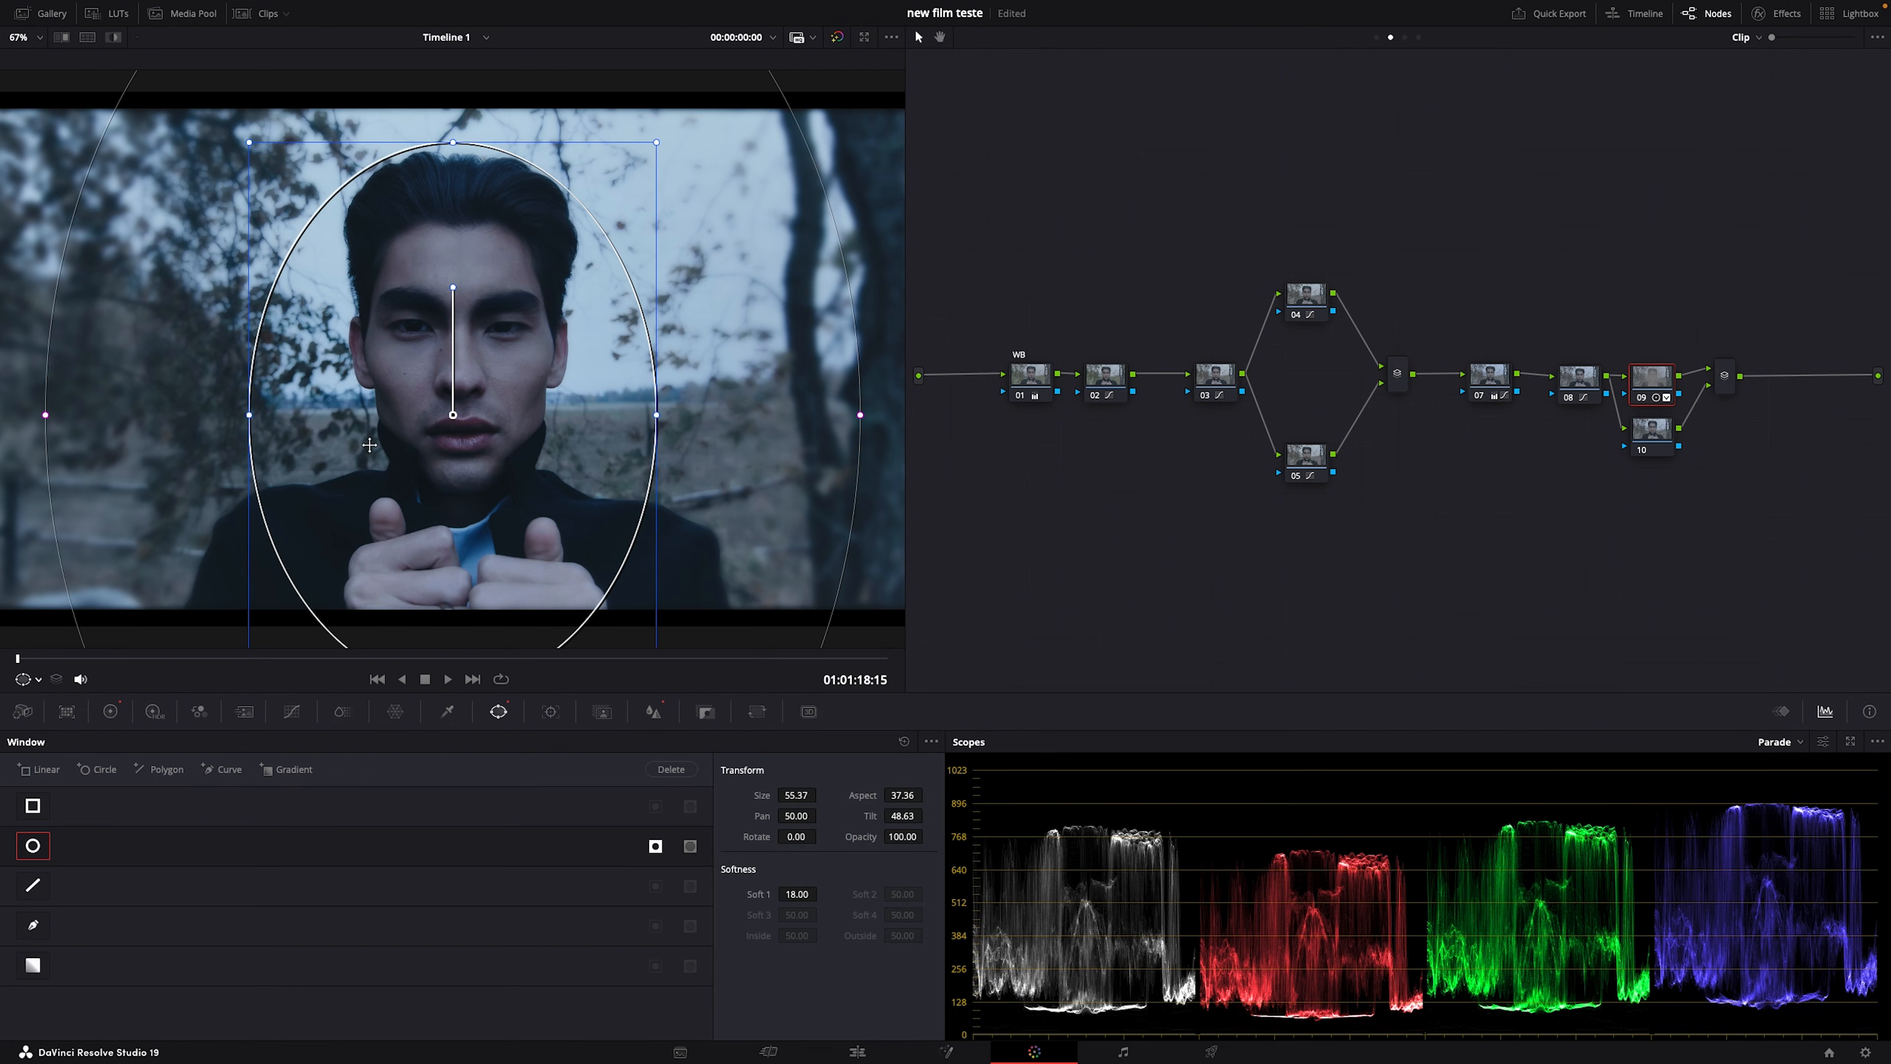
mouse_move(329, 448)
left_mouse_down()
mouse_move(334, 472)
mouse_move(250, 441)
mouse_move(326, 473)
left_mouse_up()
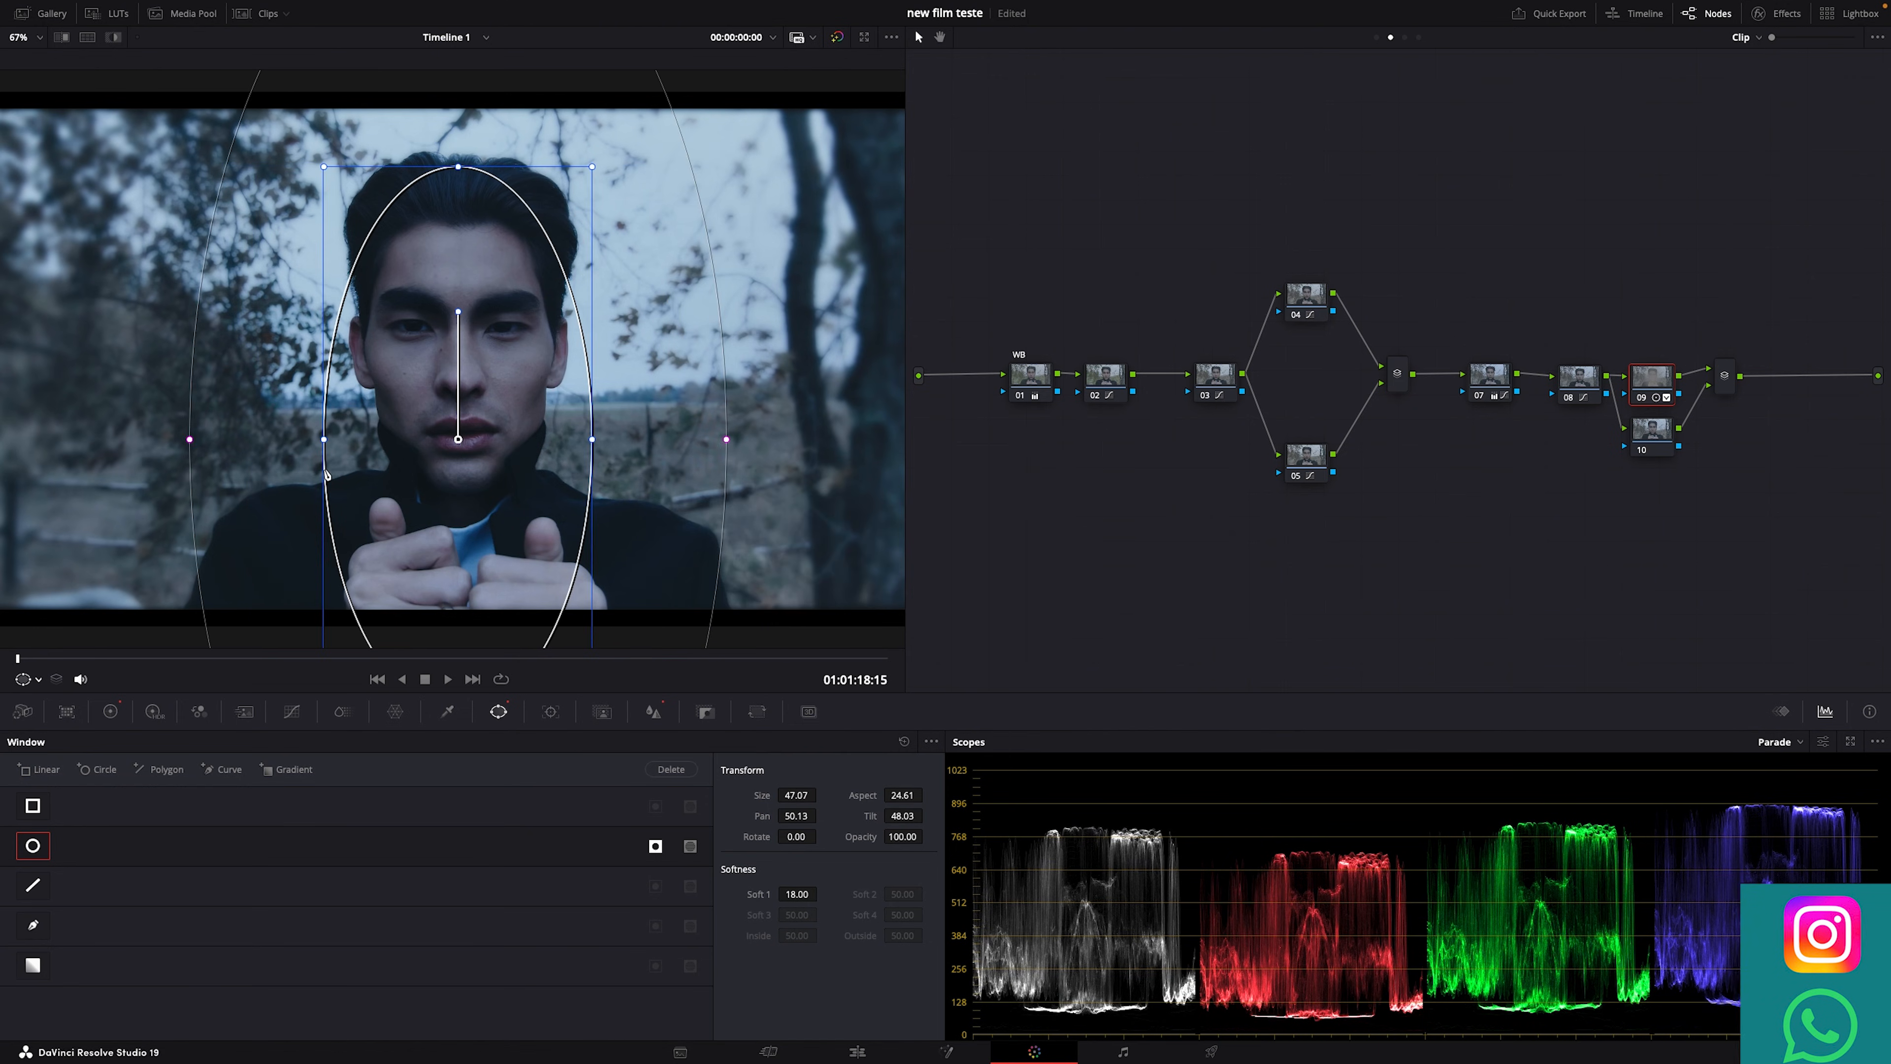
Step: Switch off the oval and start a curve window down the left of the head to the shoulder
left_click(36, 848)
left_click(33, 925)
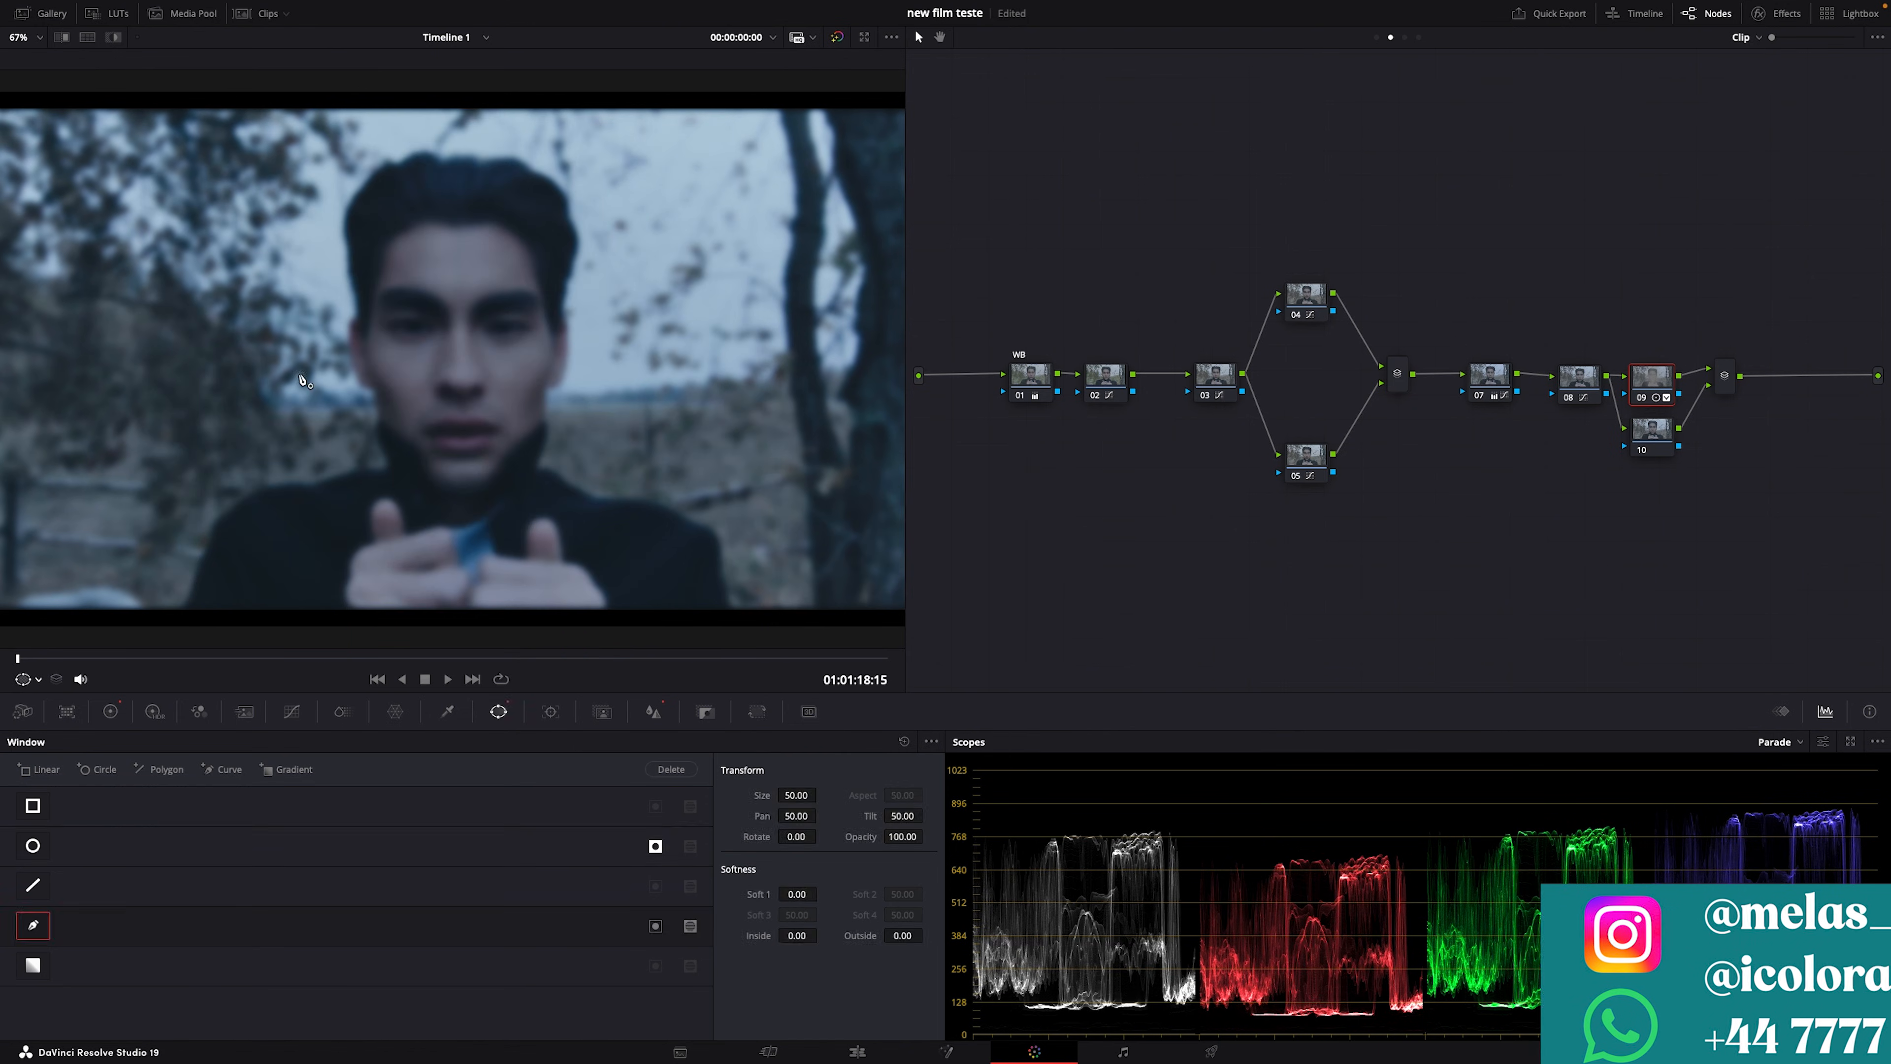
left_click(377, 170)
left_click(356, 195)
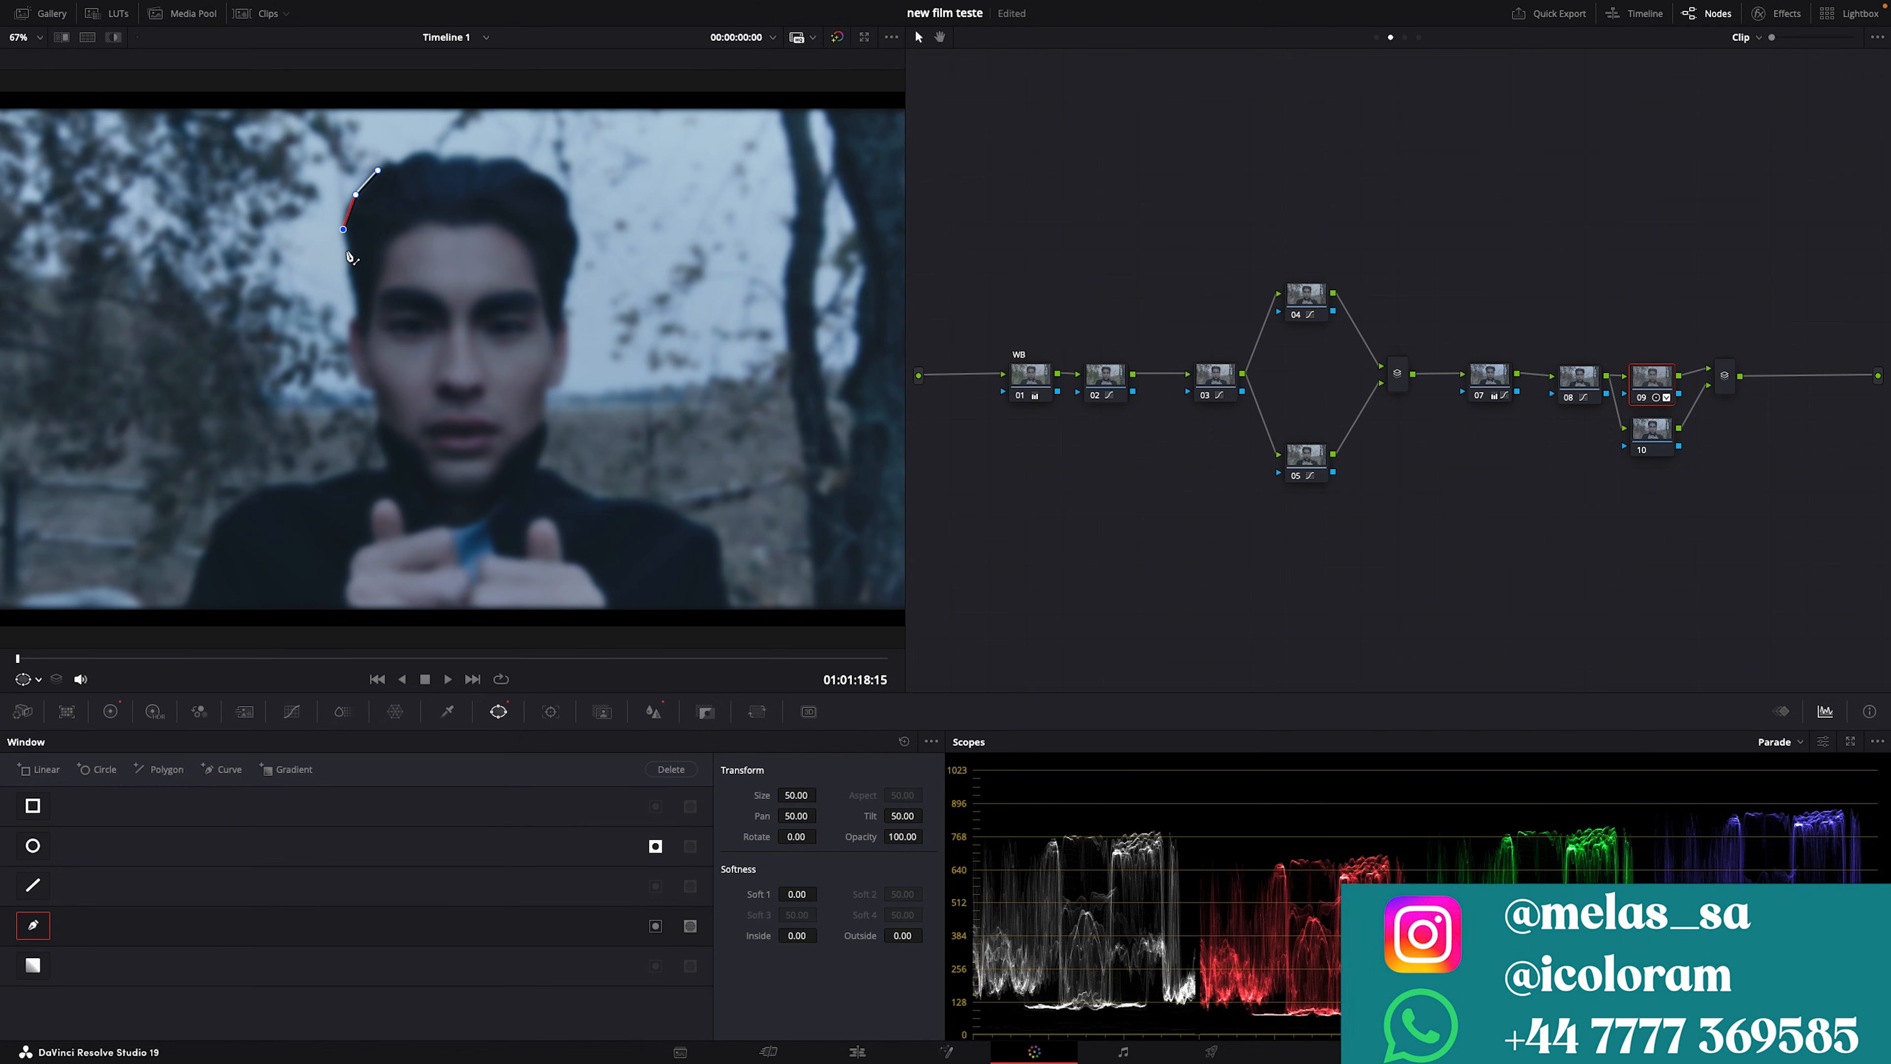
left_click(344, 229)
left_click(347, 251)
left_click(355, 321)
left_click(352, 328)
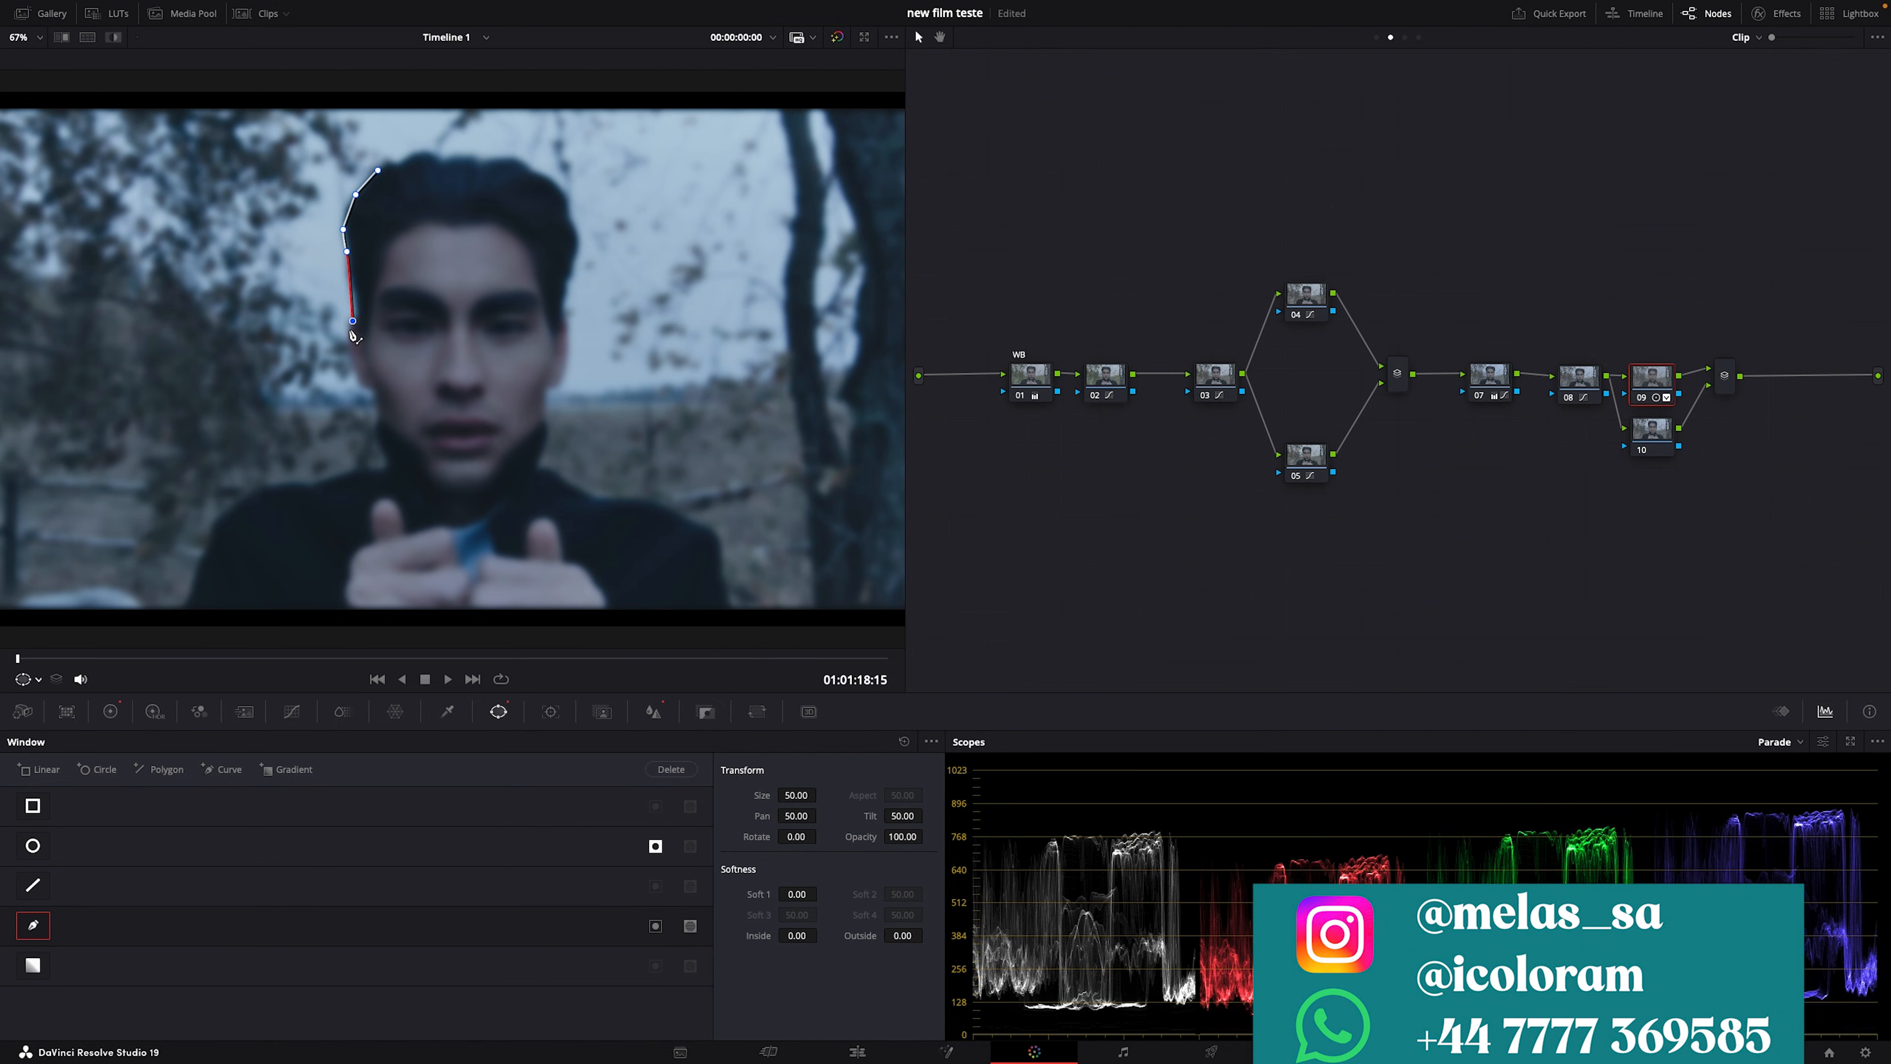
left_click(354, 369)
left_click(375, 391)
left_click(376, 401)
left_click(374, 427)
left_click(387, 466)
left_click(366, 467)
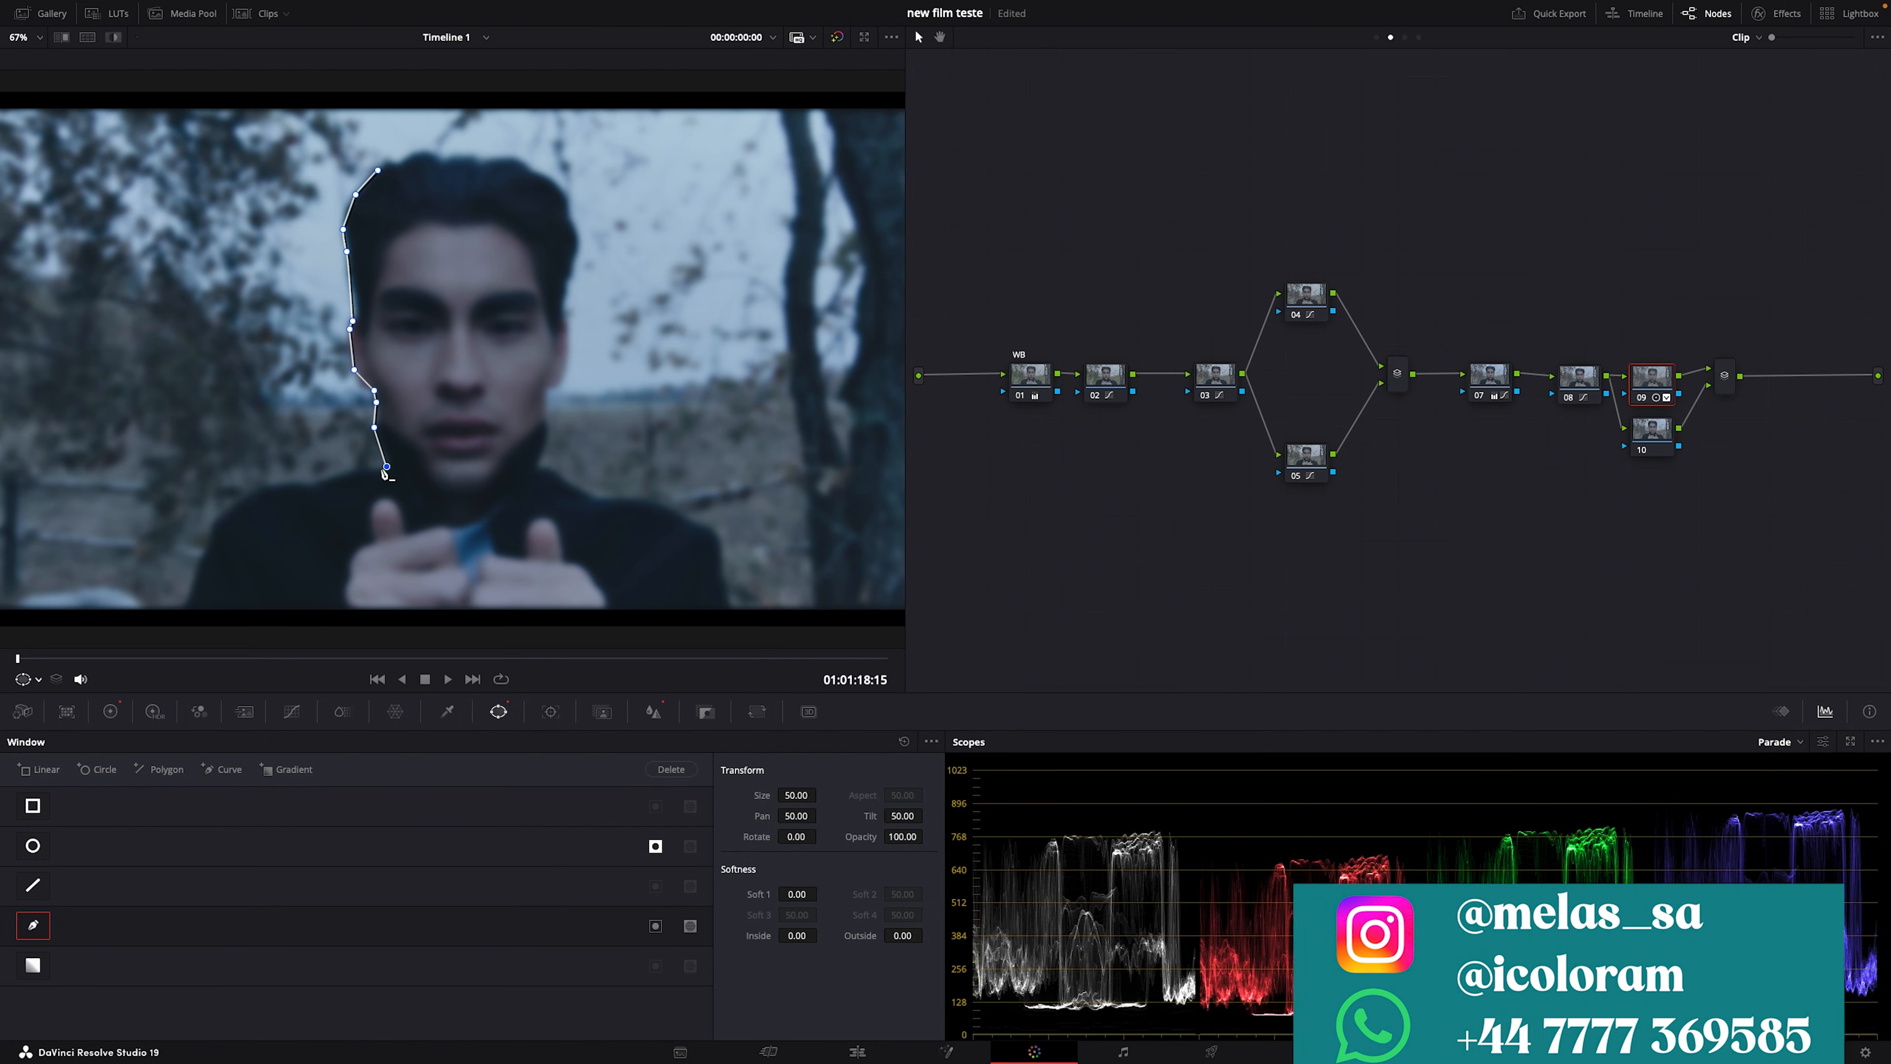
left_click(273, 477)
left_click(233, 504)
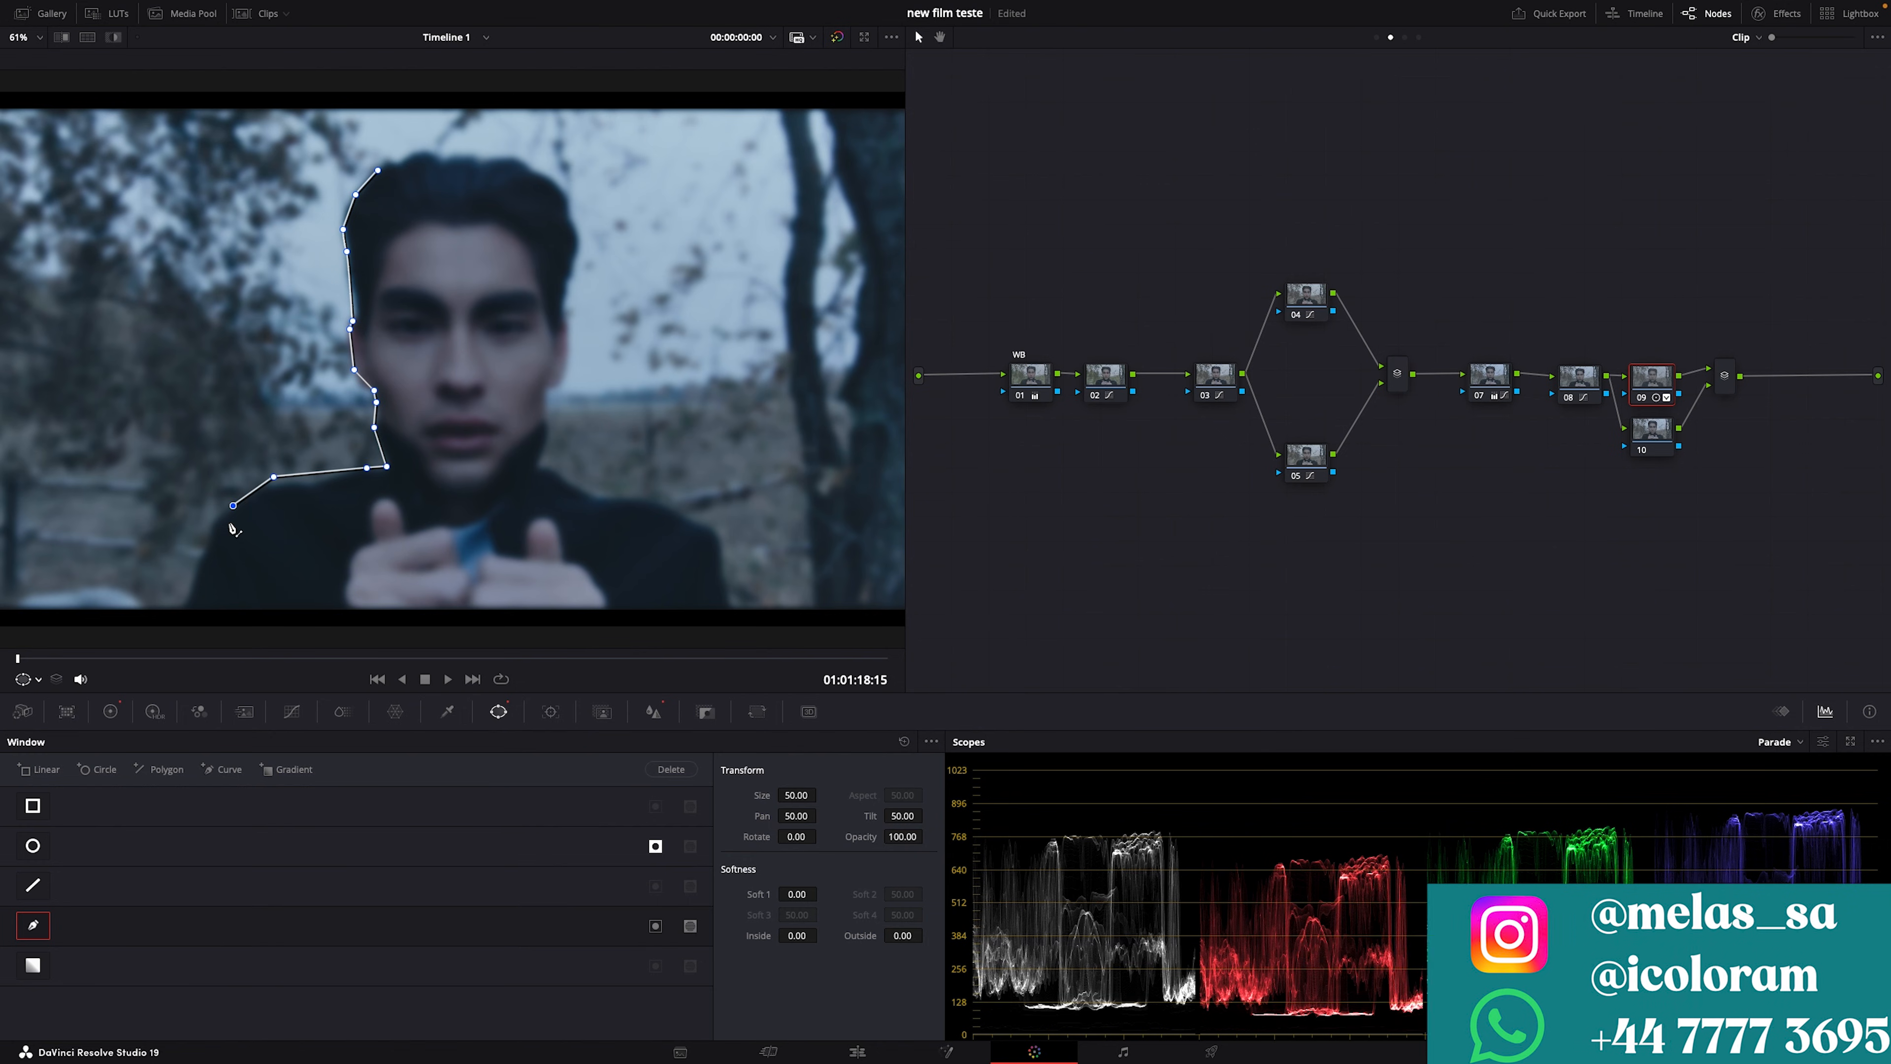
Step: Continue the curve below the frame, up the right shoulder and around the head, closing it
scroll(240, 548, "down", 3)
left_click(265, 556)
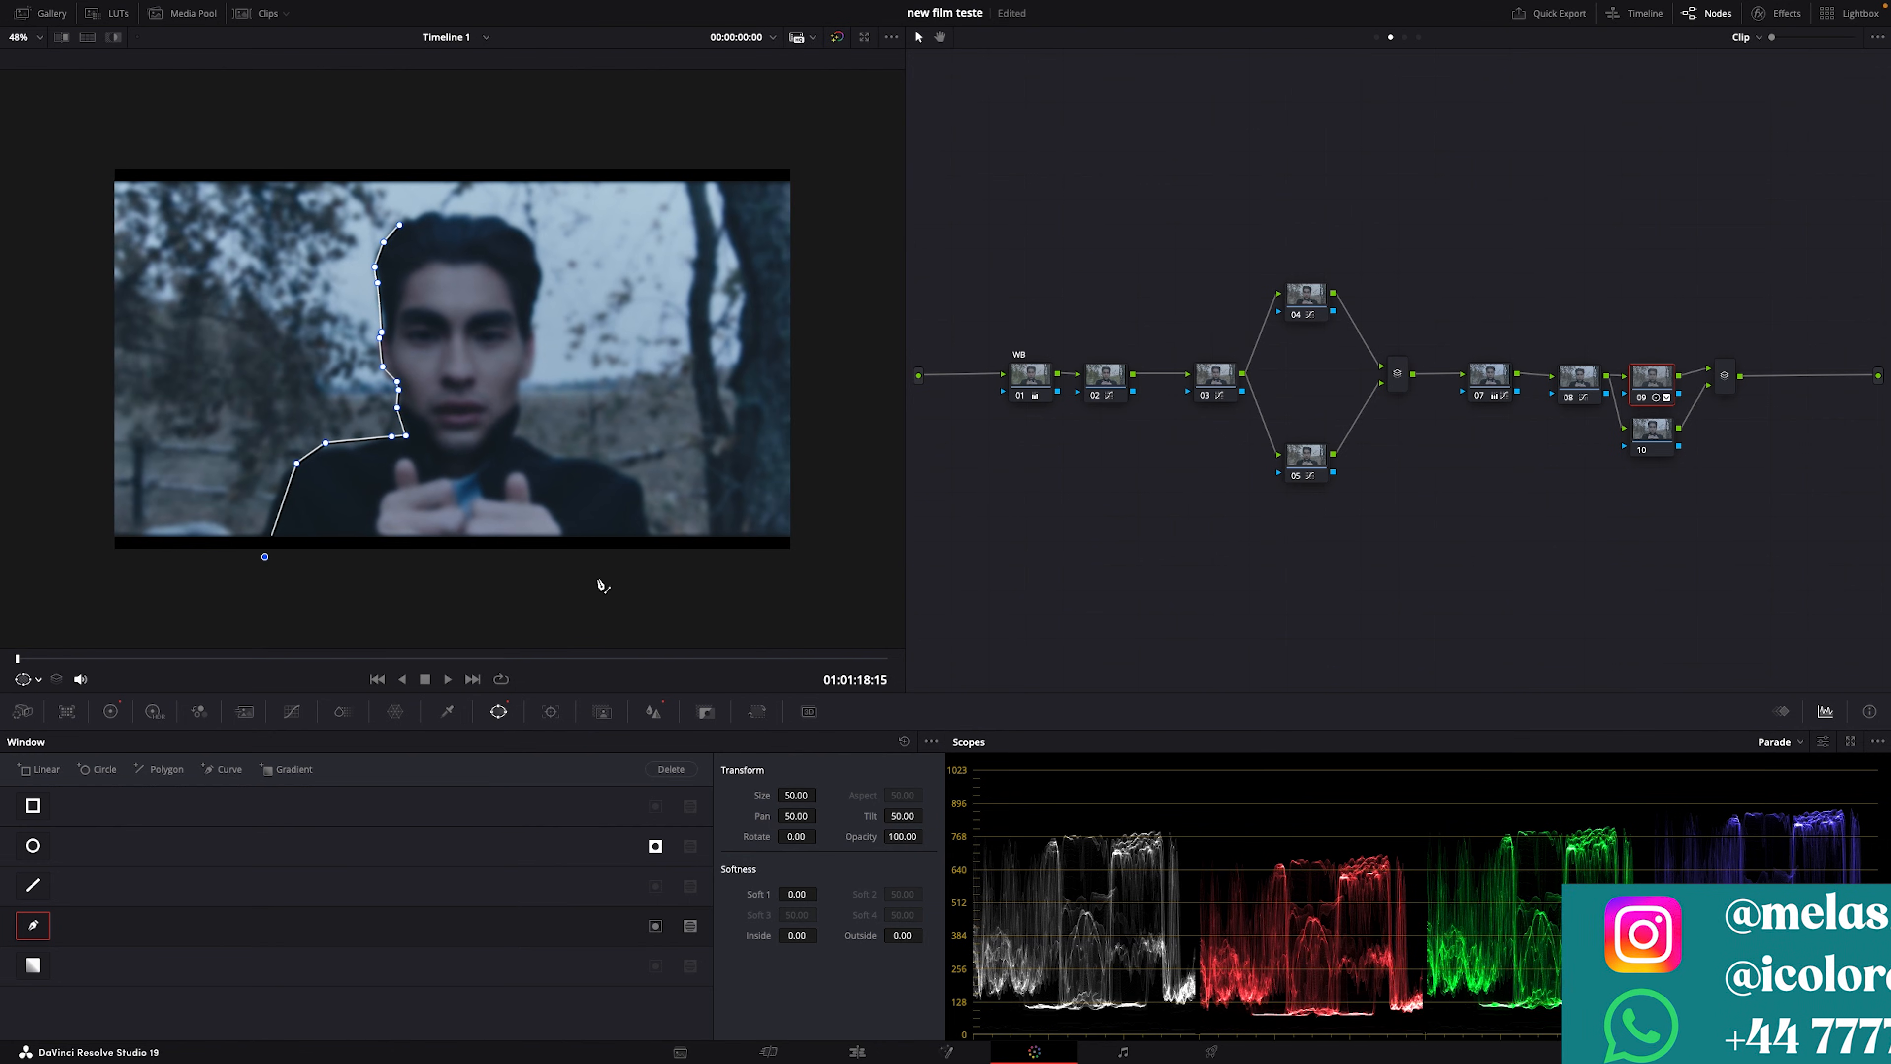
left_click(648, 568)
left_click(643, 496)
left_click(623, 467)
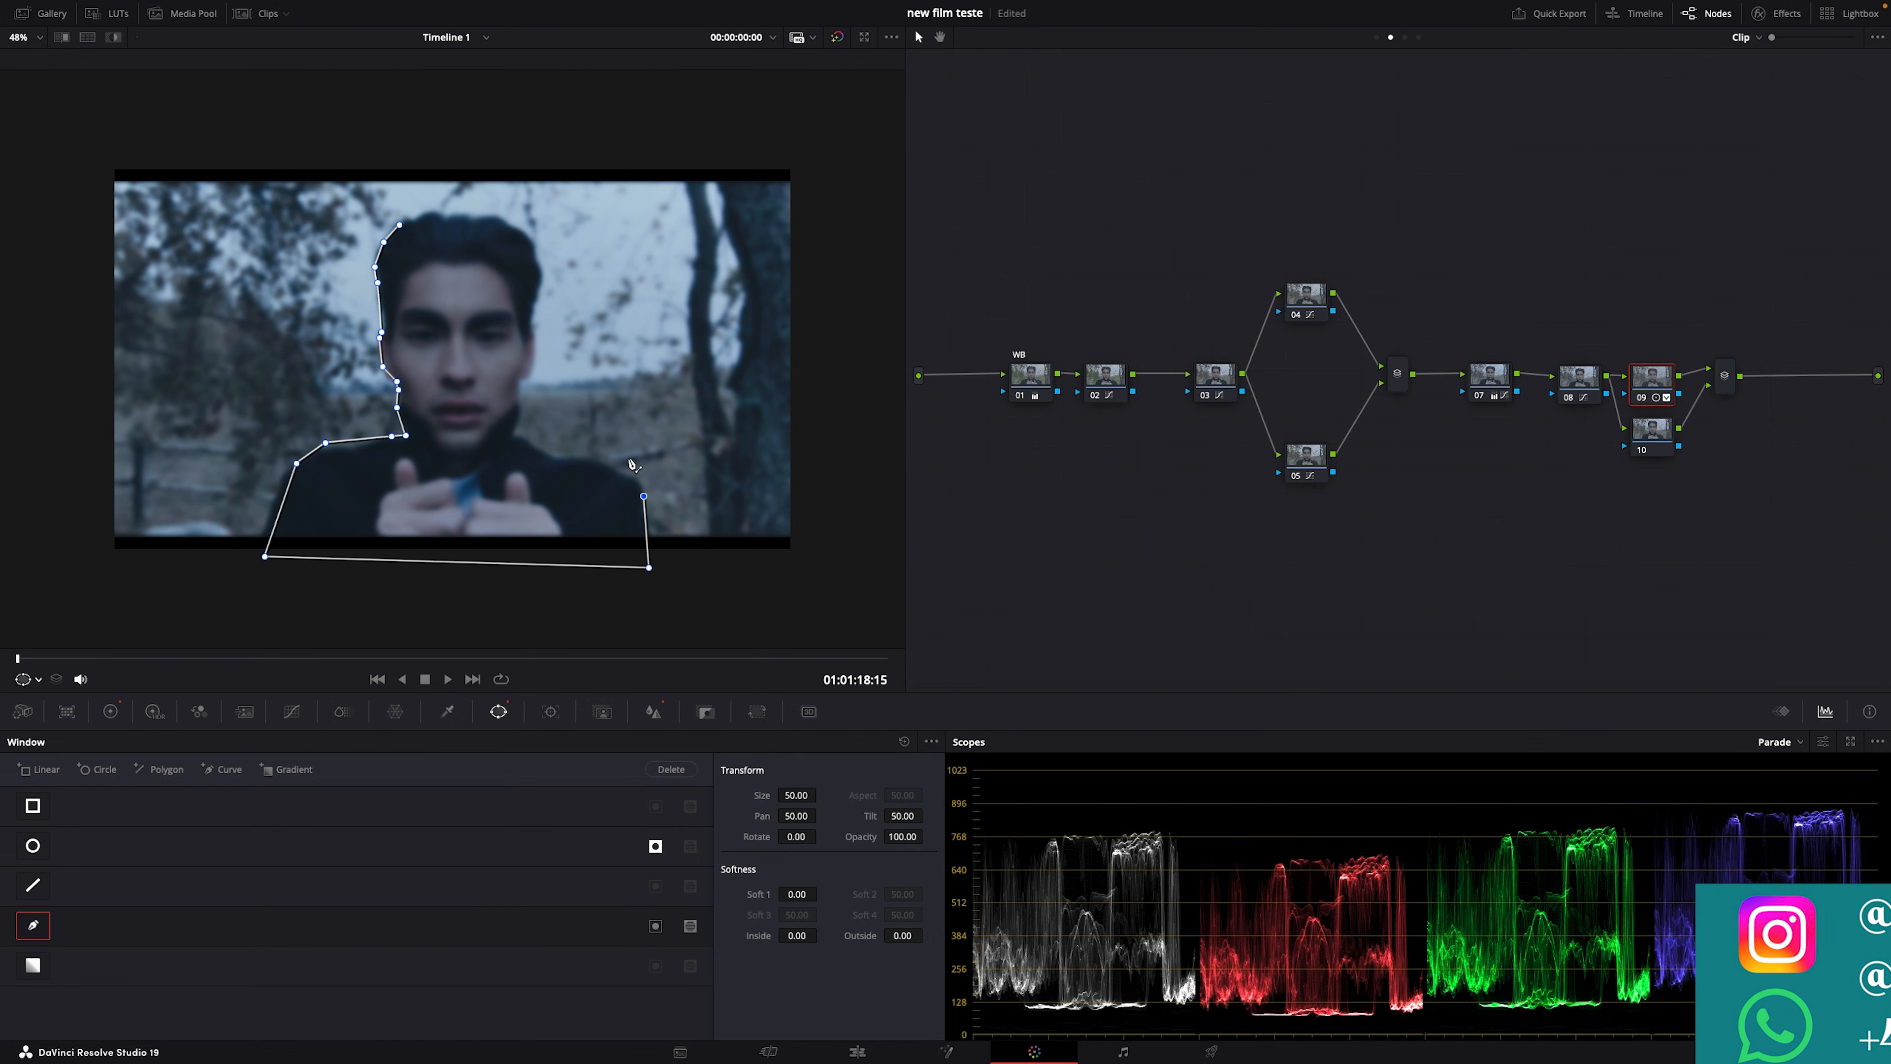
left_click(578, 455)
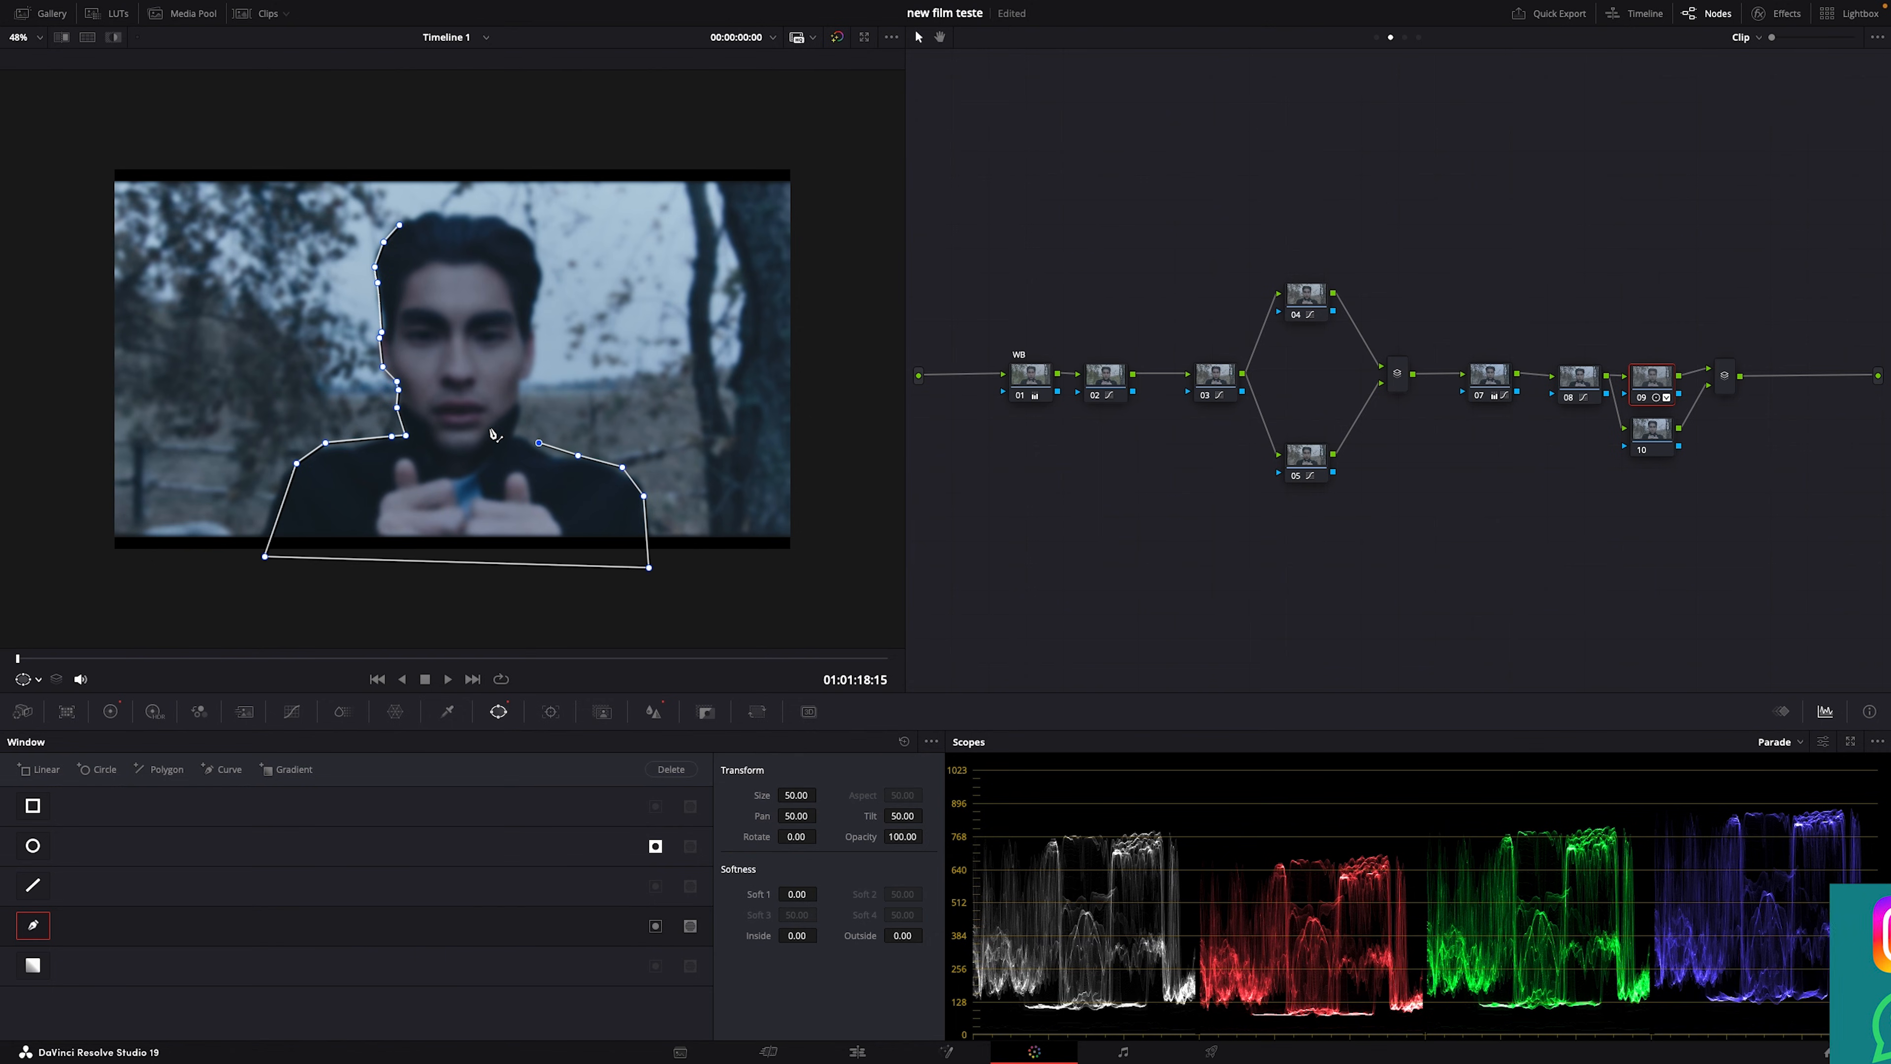
left_click(539, 443)
left_click(514, 429)
left_click(518, 393)
left_click(530, 372)
left_click(533, 342)
left_click(537, 302)
left_click(542, 257)
left_click(520, 225)
left_click(490, 209)
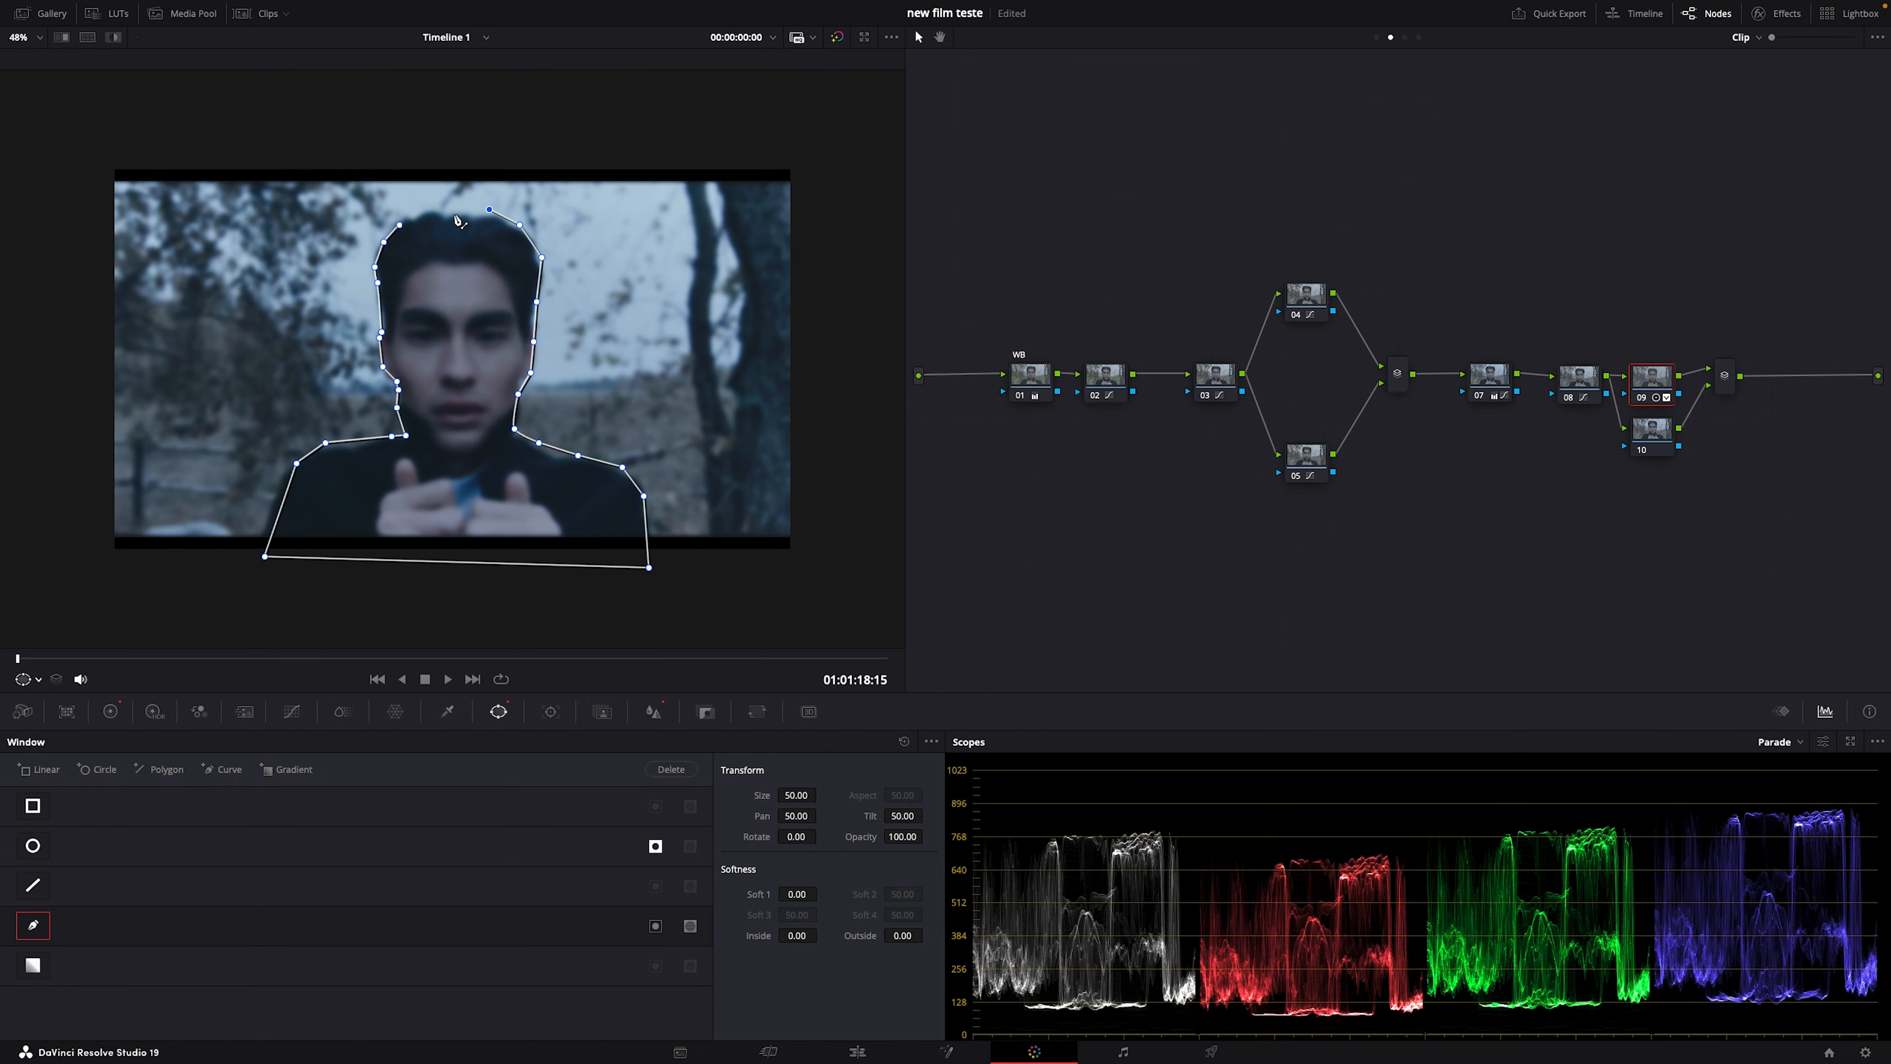
left_click(455, 215)
left_click(418, 216)
left_click(400, 225)
Step: Enable the curve window and soften its inside edge to about 3.56
left_click(655, 925)
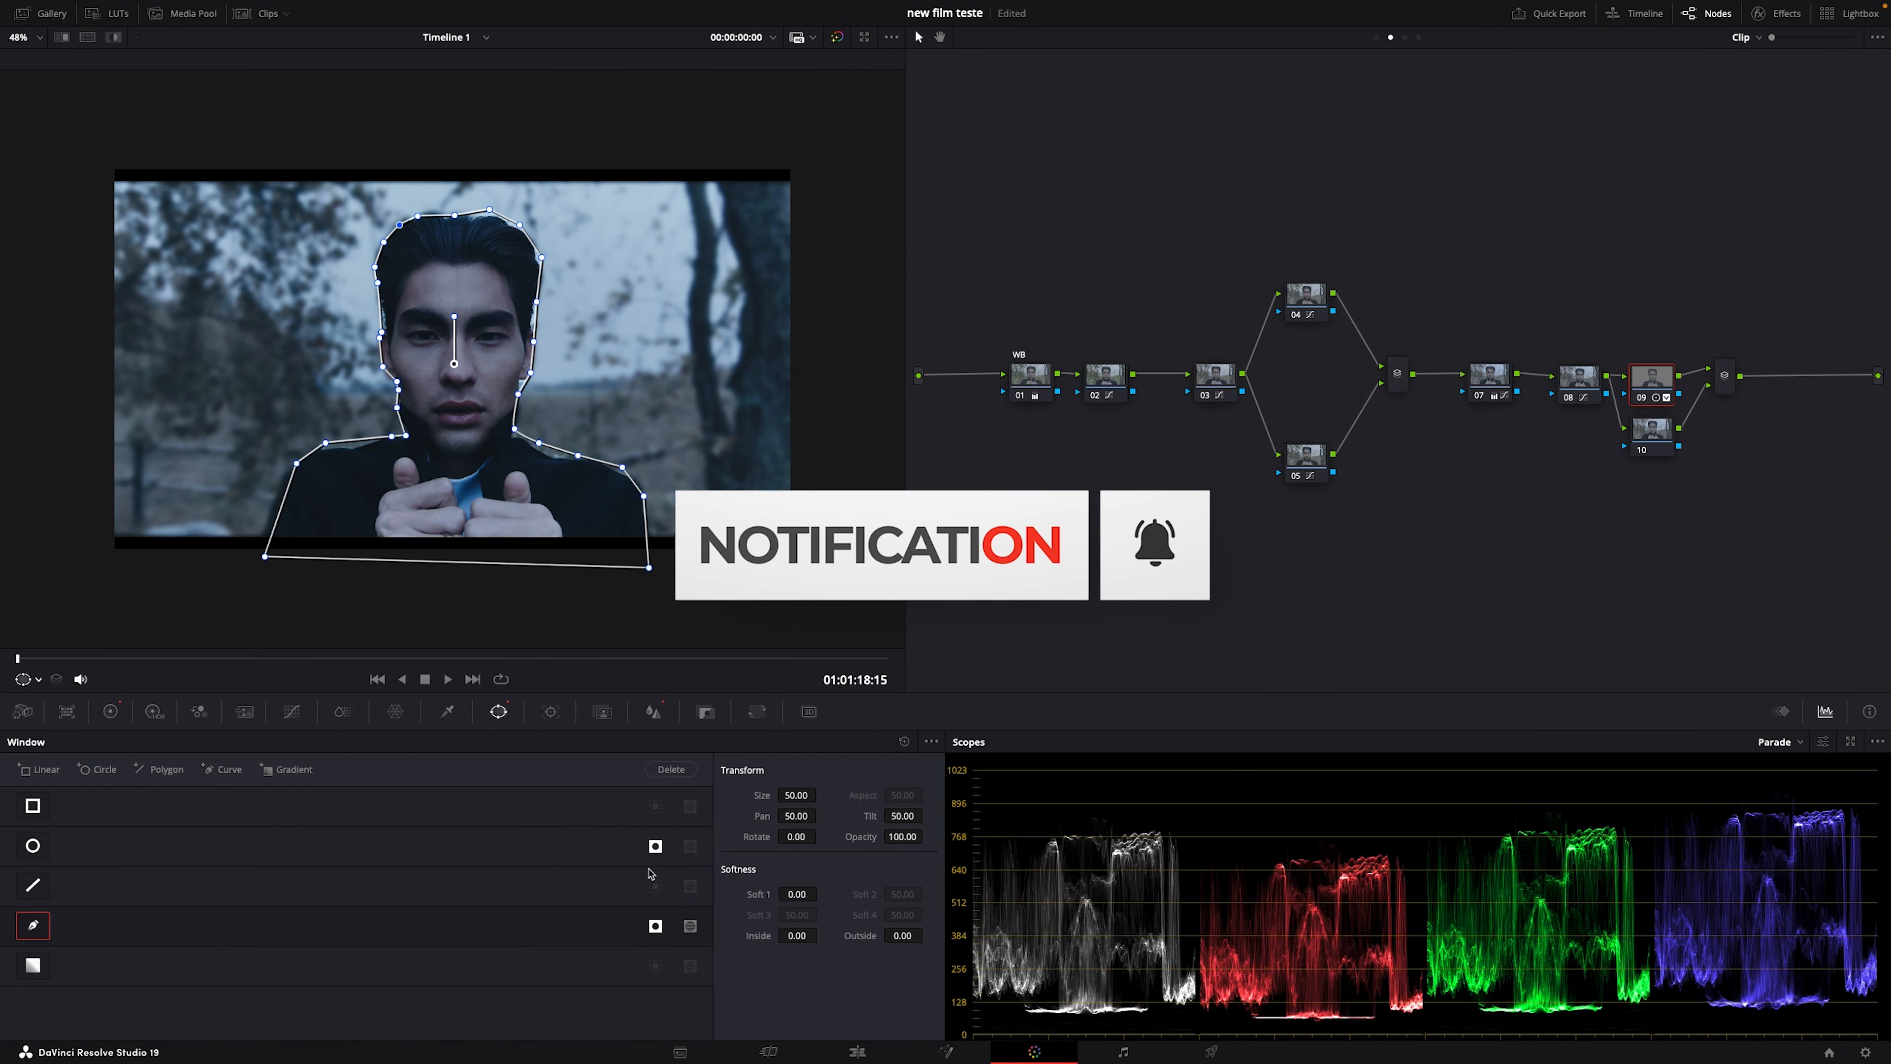
left_click_drag(821, 934, 927, 936)
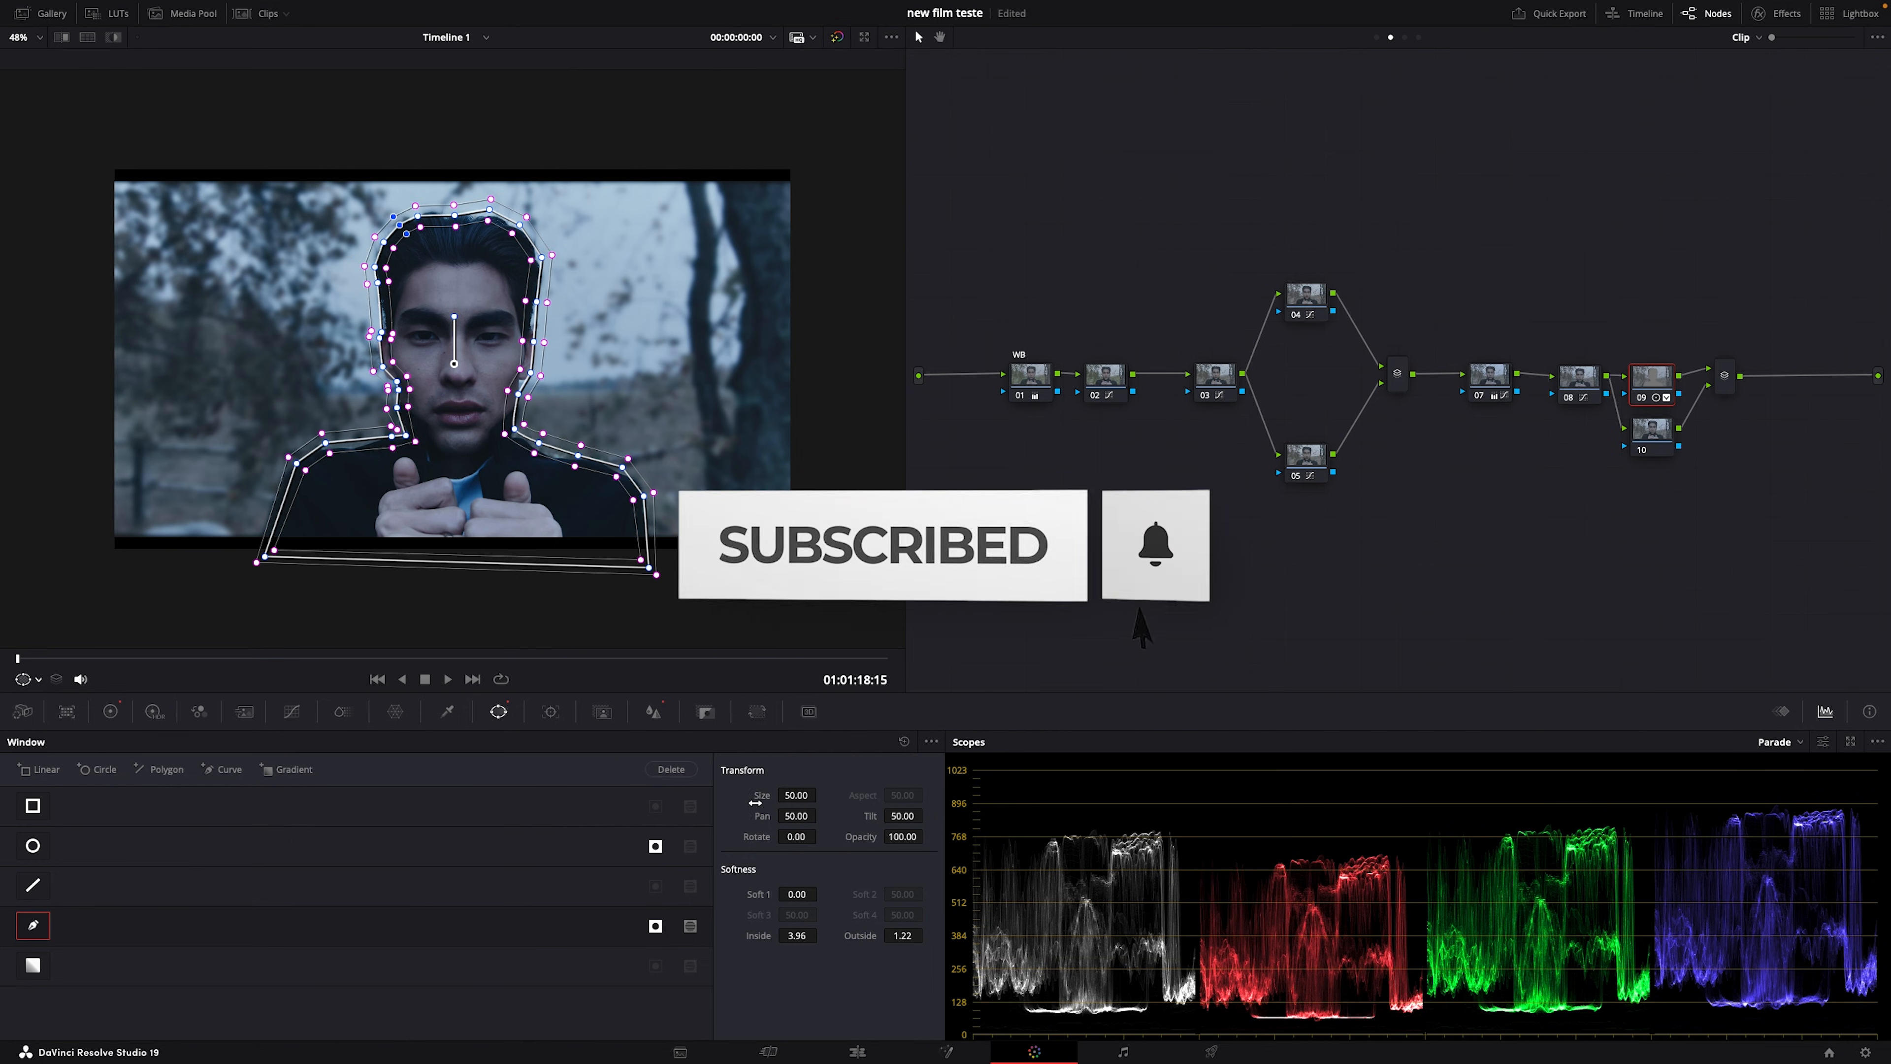
left_click_drag(794, 941, 794, 943)
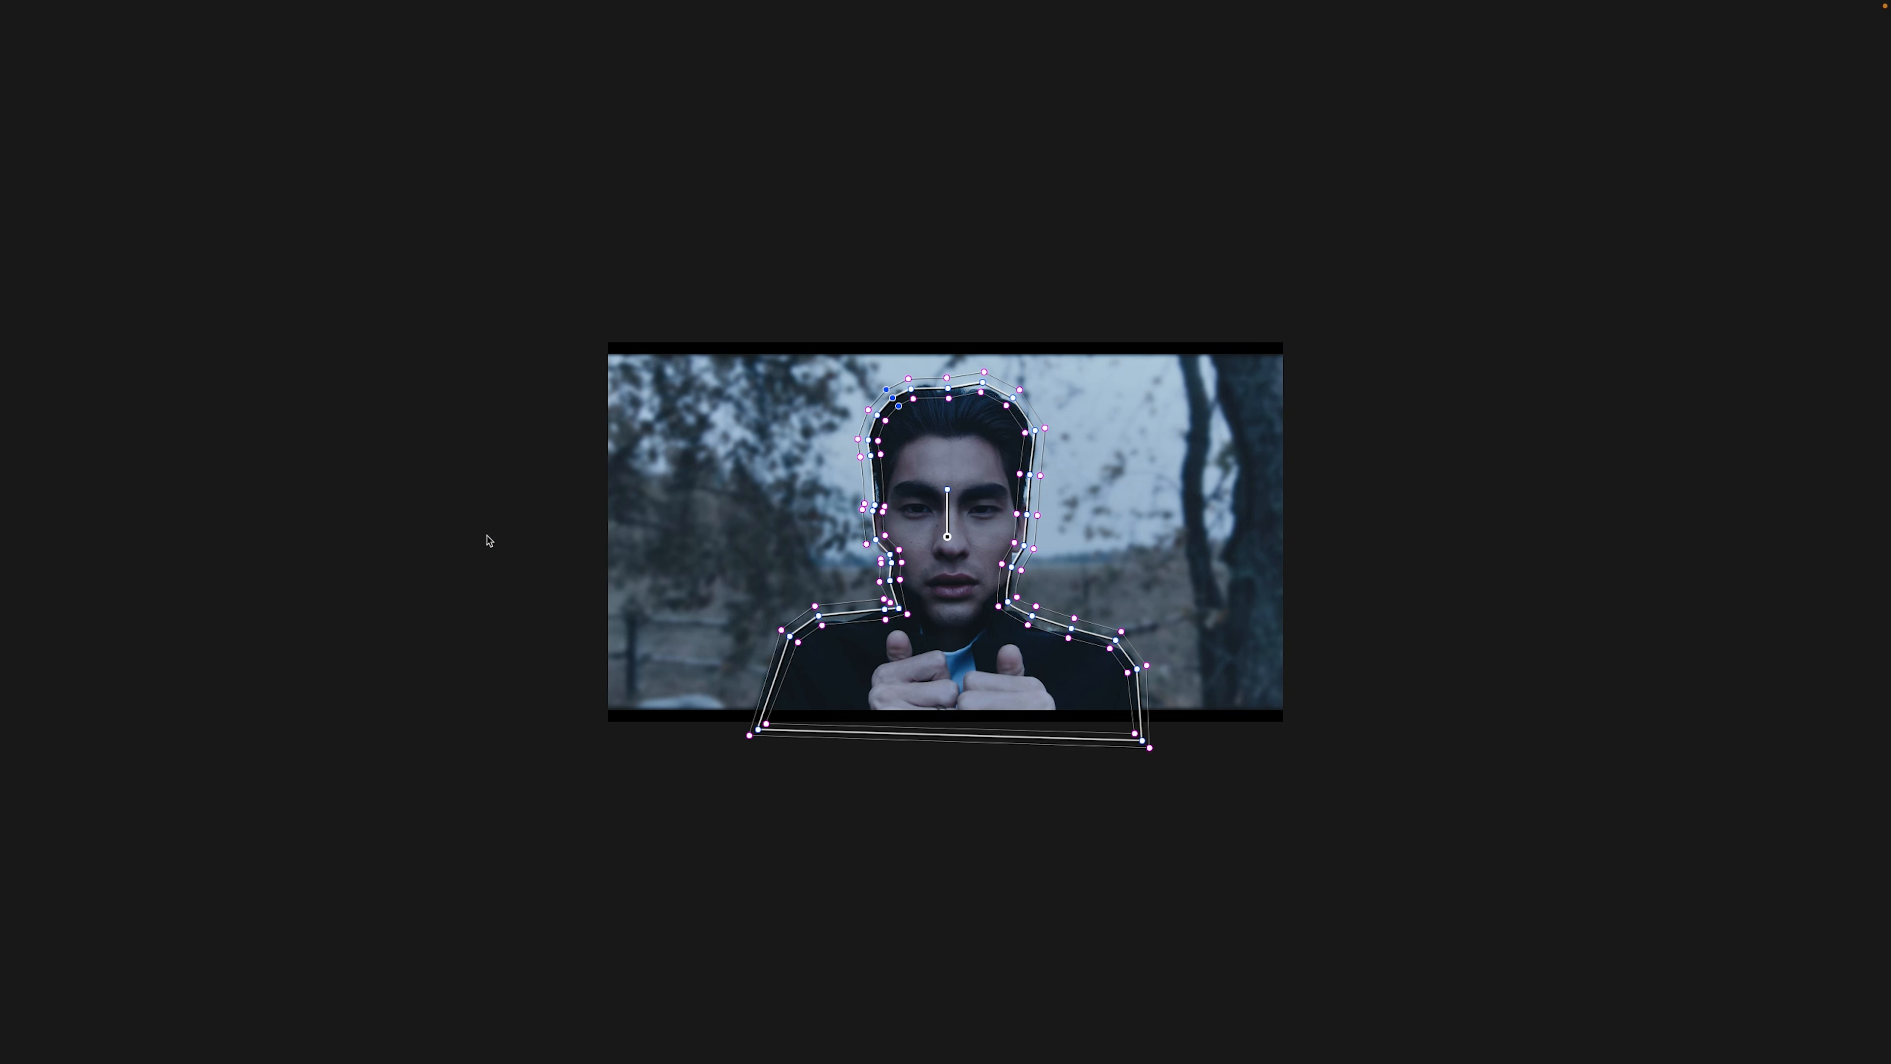
Step: Leave full screen and show the clip side by side with the reference still
key("Escape")
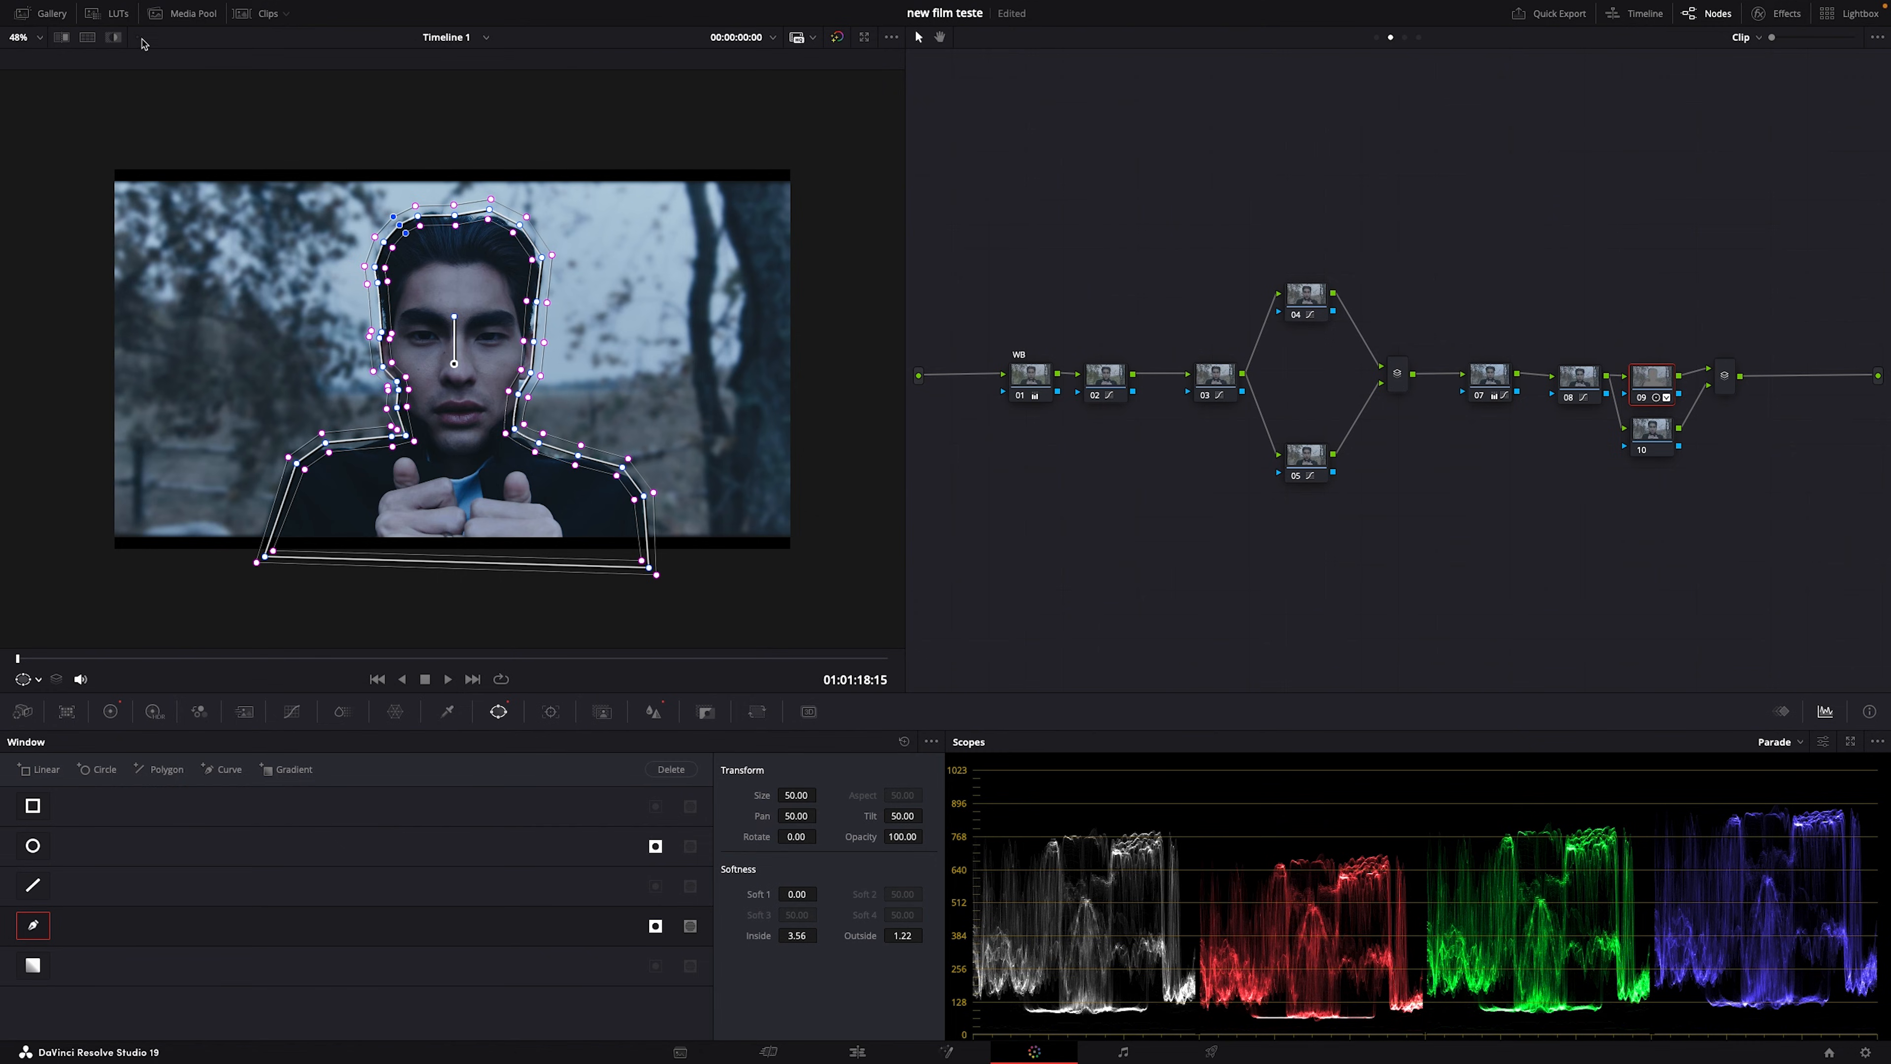
left_click(89, 38)
scroll(392, 438, "up", 2)
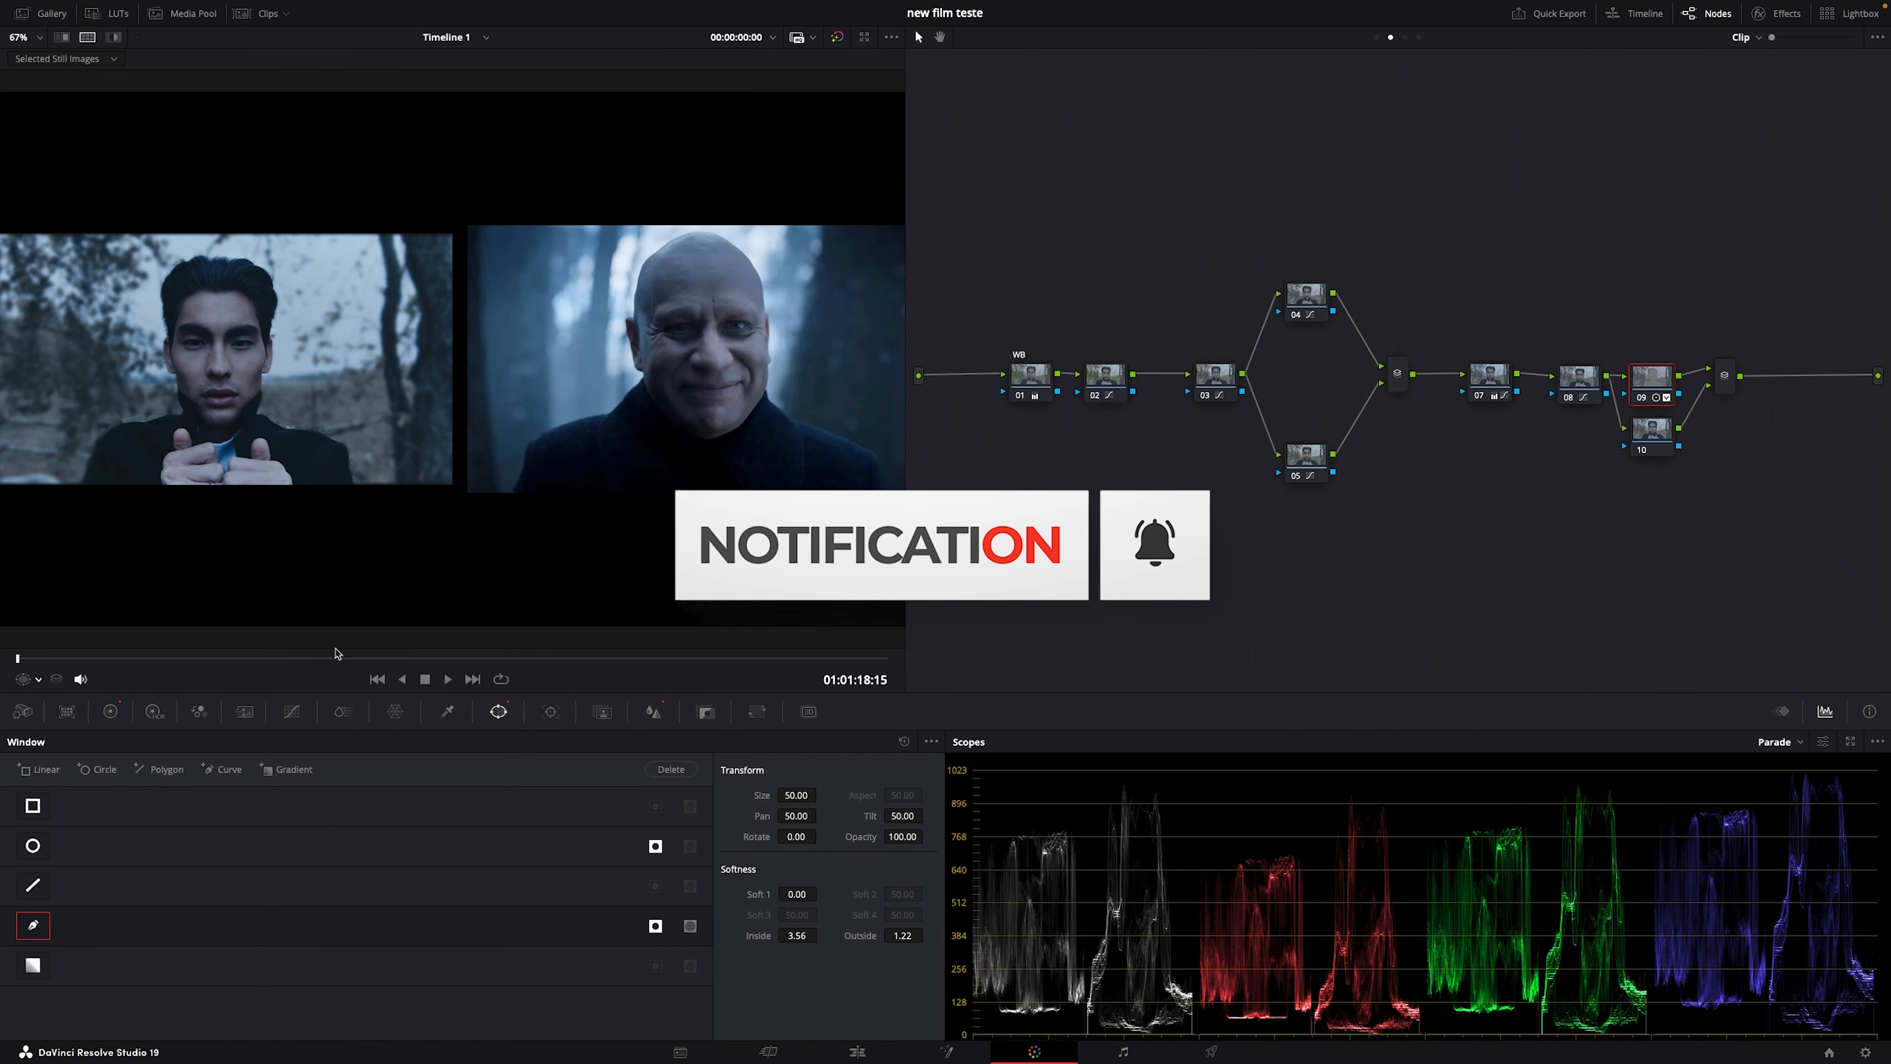
Step: In the Primaries Color Wheels, cool the colour temperature to Temp -150
left_click(111, 712)
mouse_move(387, 765)
left_mouse_down()
mouse_move(354, 766)
mouse_move(387, 766)
left_mouse_up()
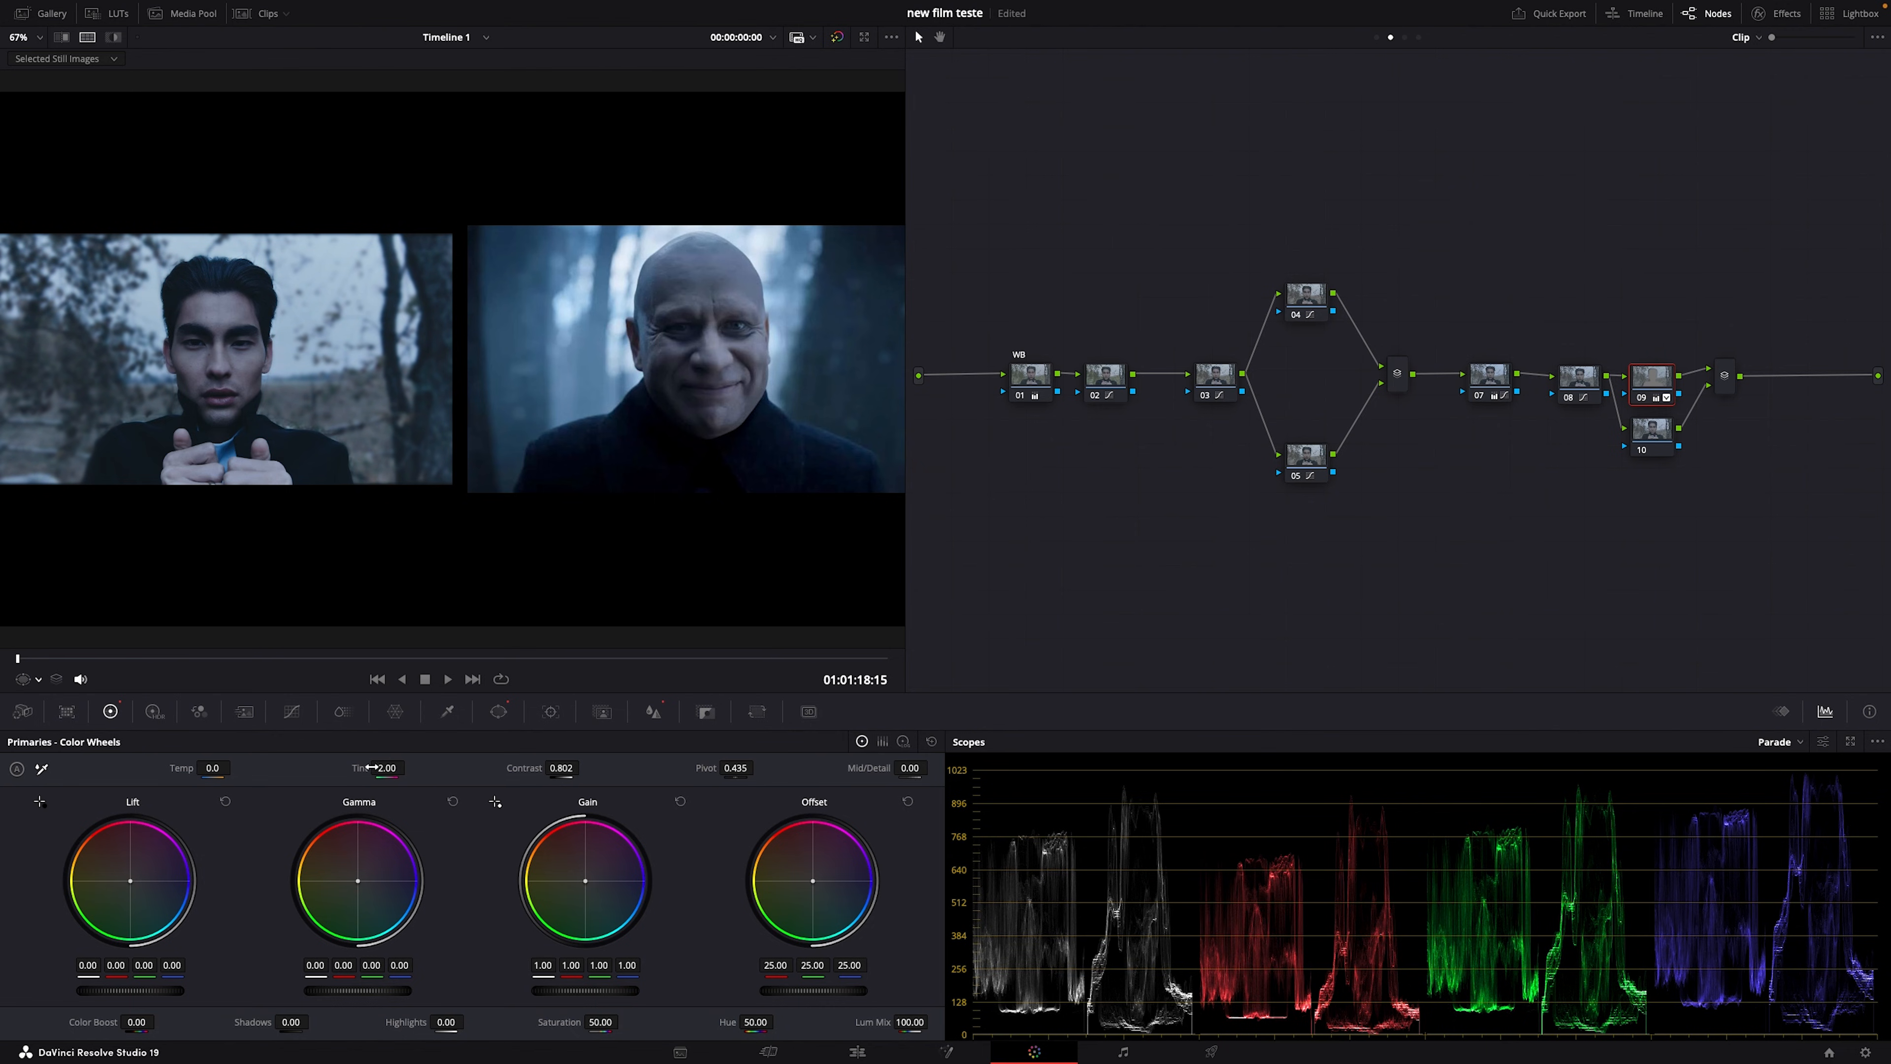
left_click_drag(212, 768, 148, 767)
left_click_drag(218, 763, 164, 768)
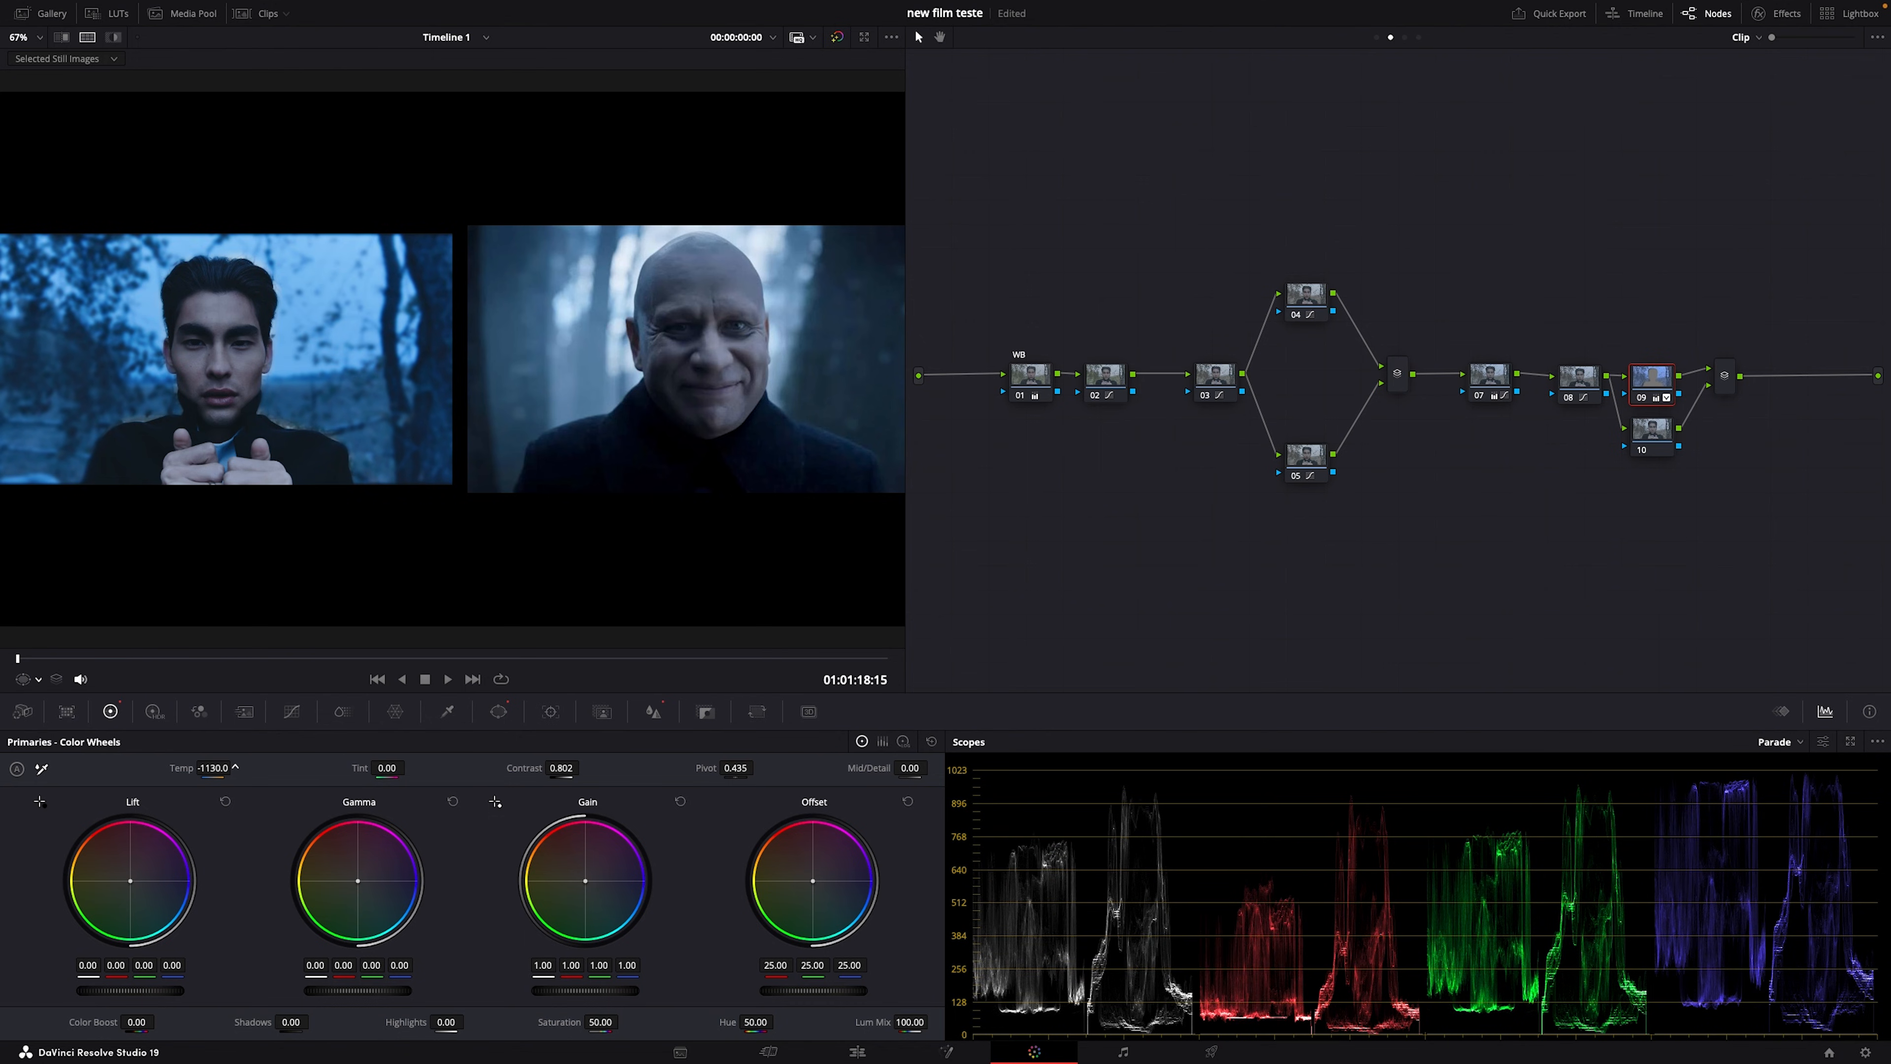
left_click_drag(177, 767, 205, 767)
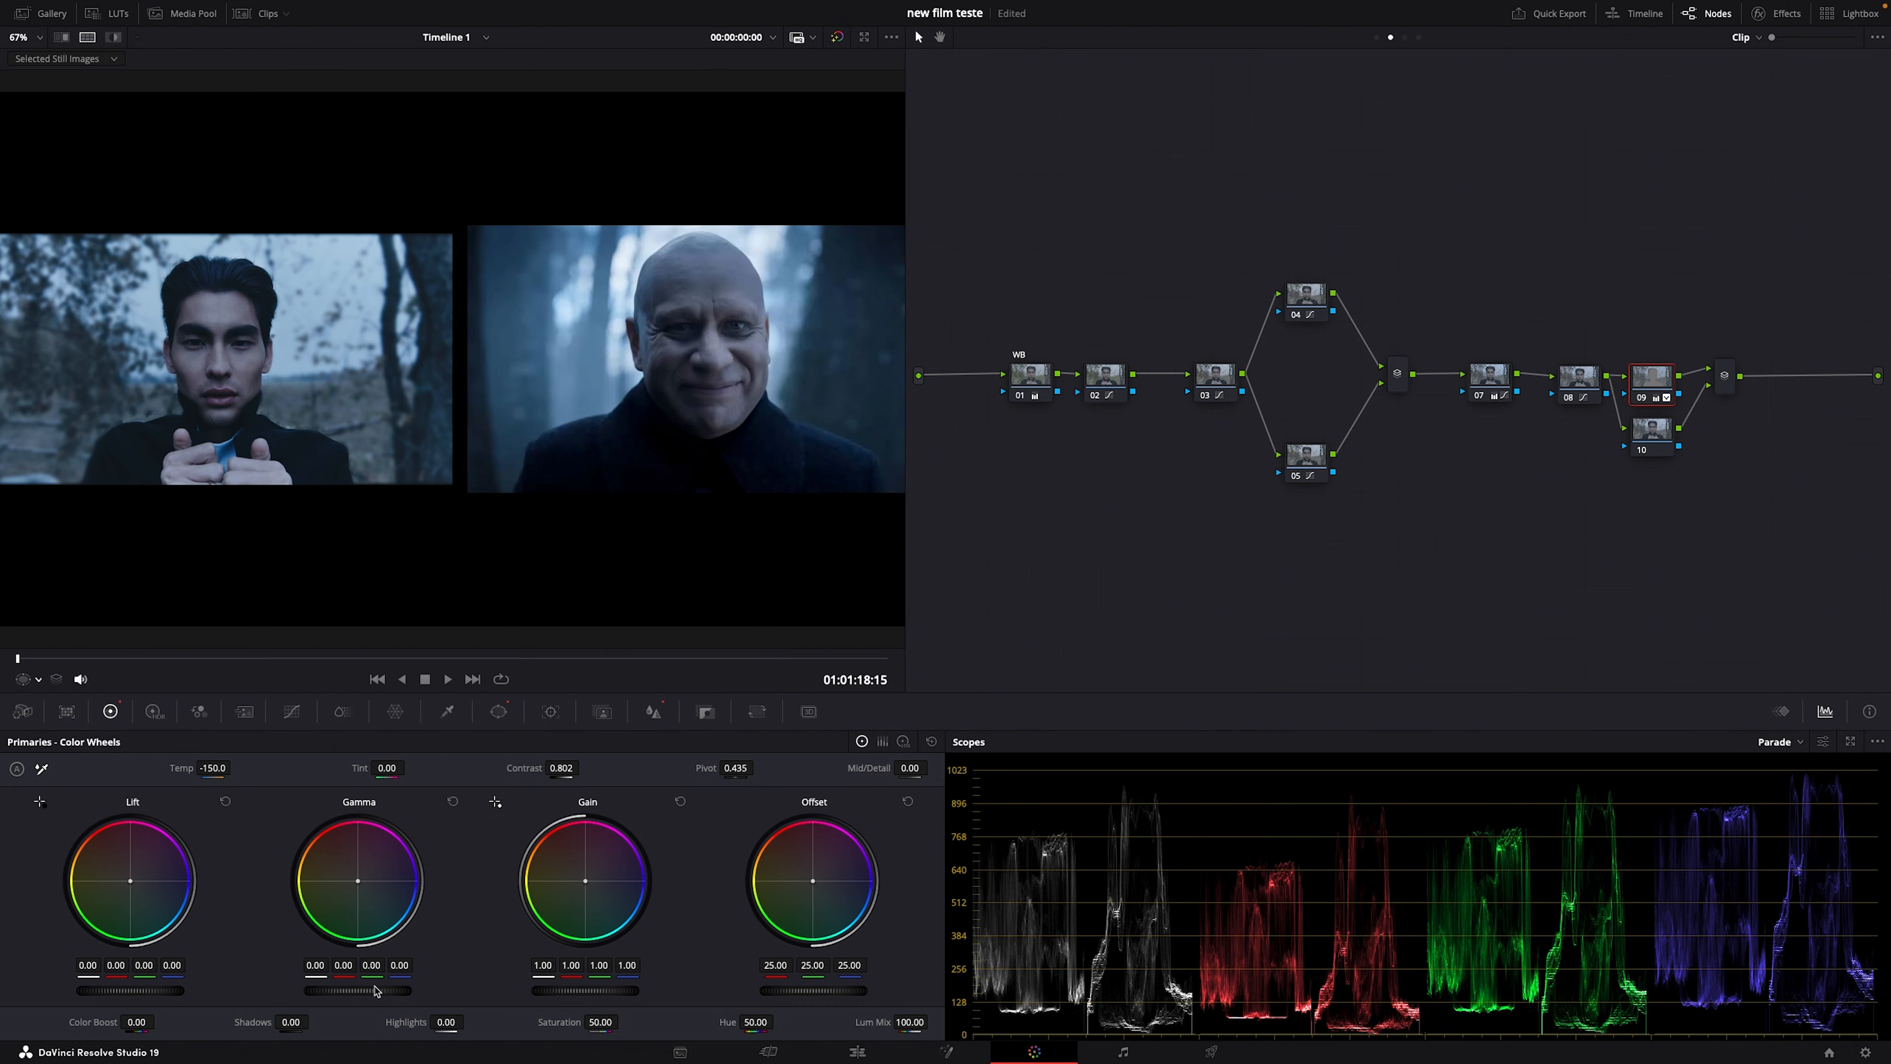
Step: Lower the Gamma master wheel to -0.01, then toggle the grade to compare before and after
scroll(374, 993, "up", 1)
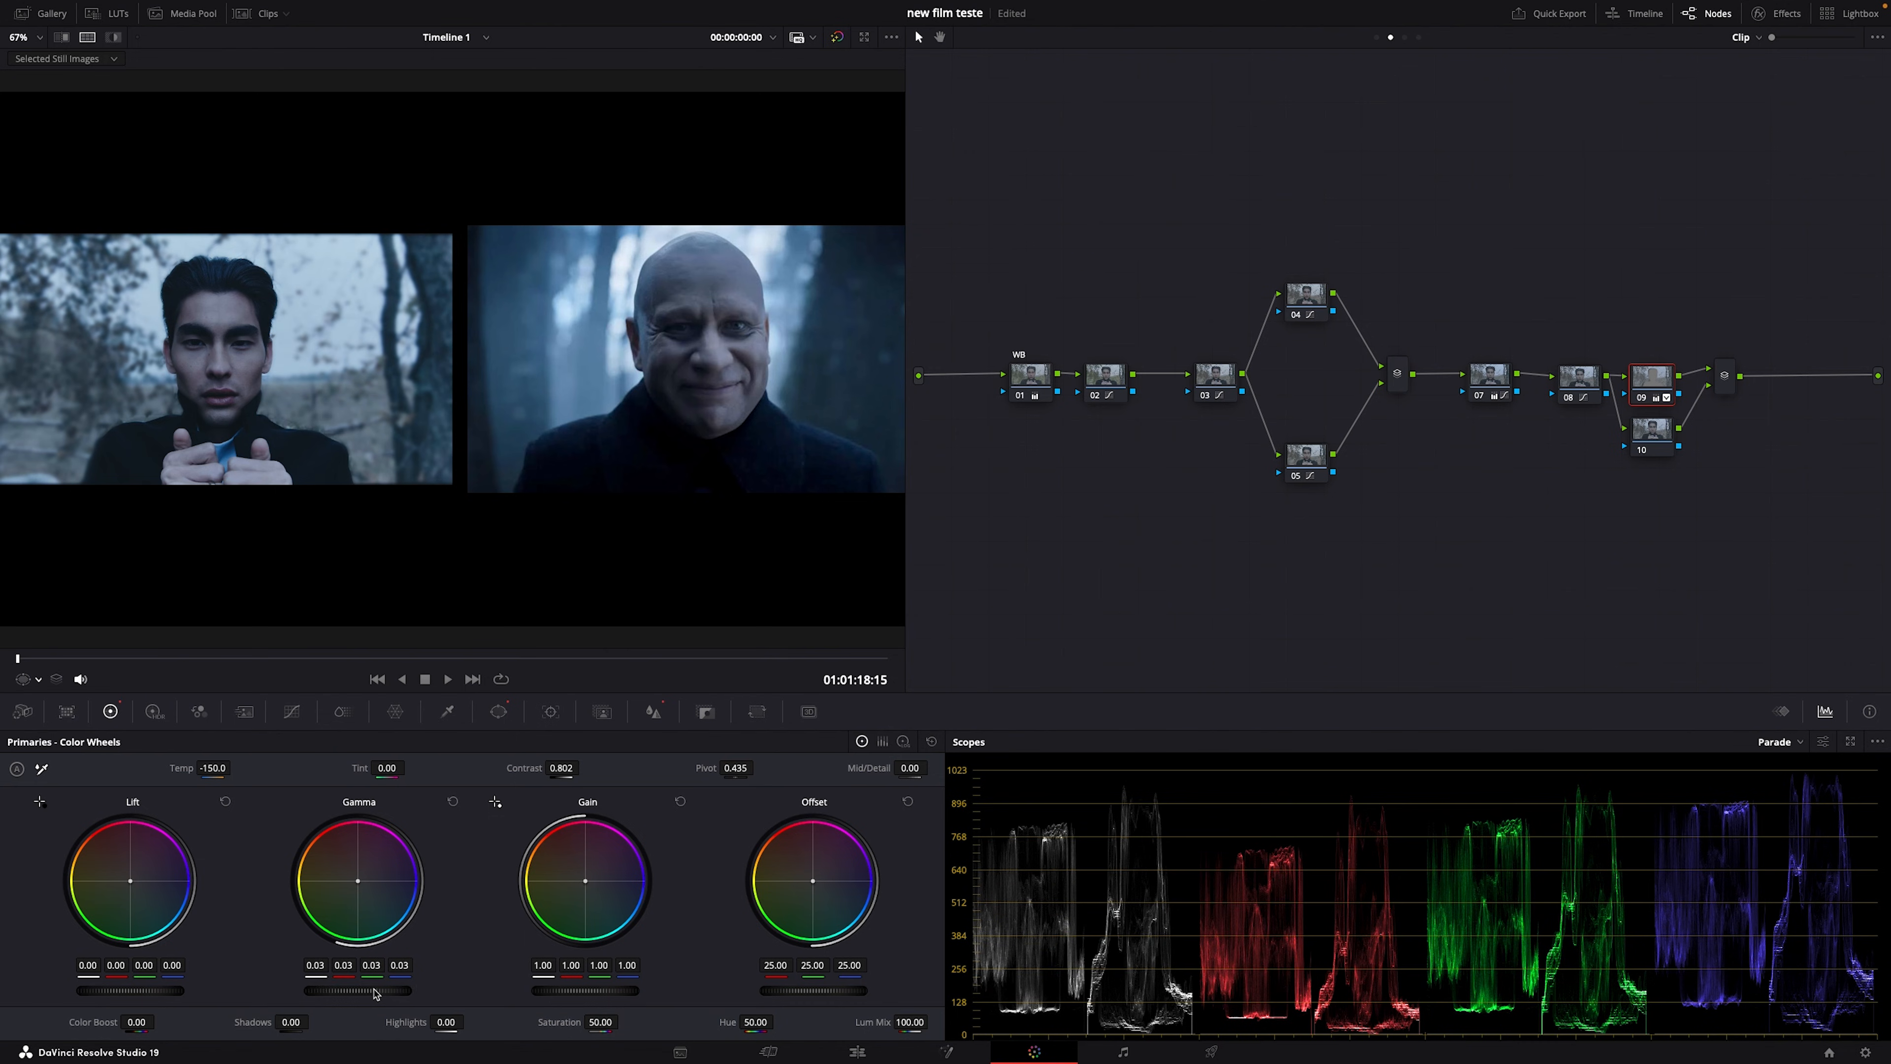
scroll(373, 994, "down", 5)
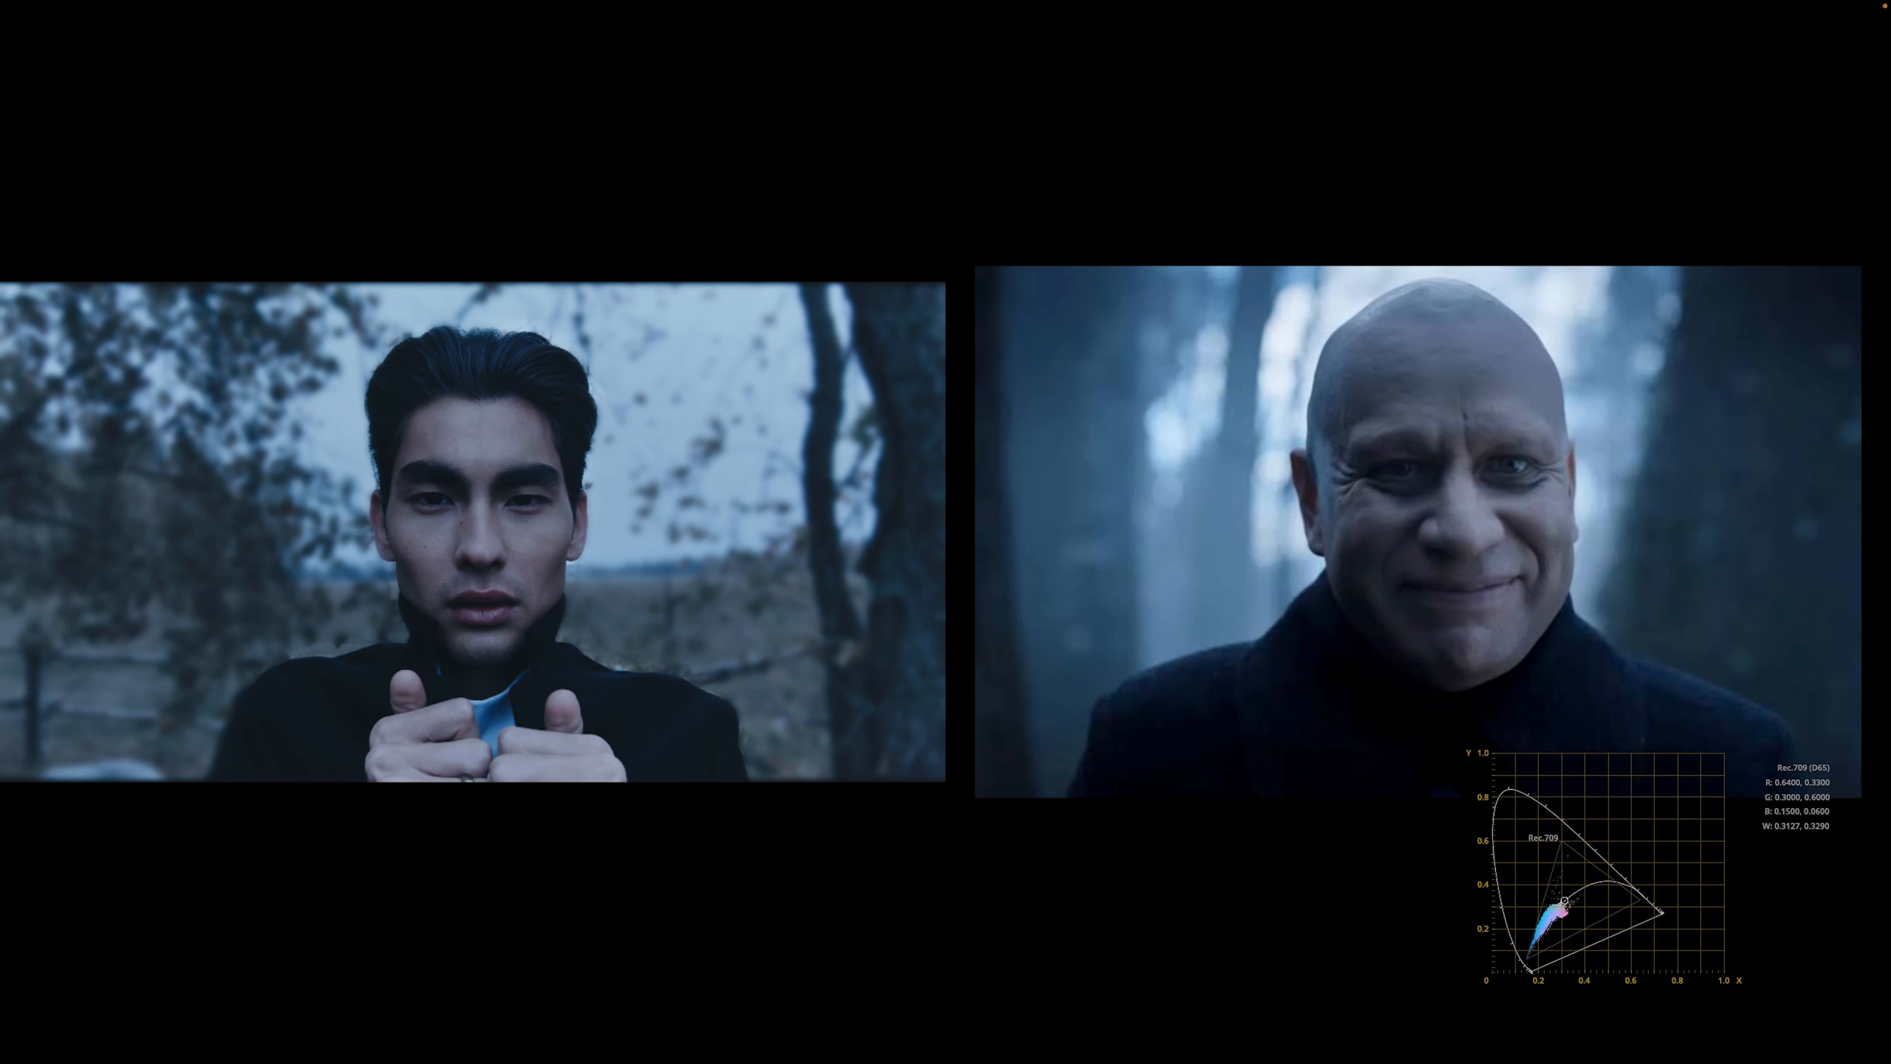
key("super+d")
key("super+d")
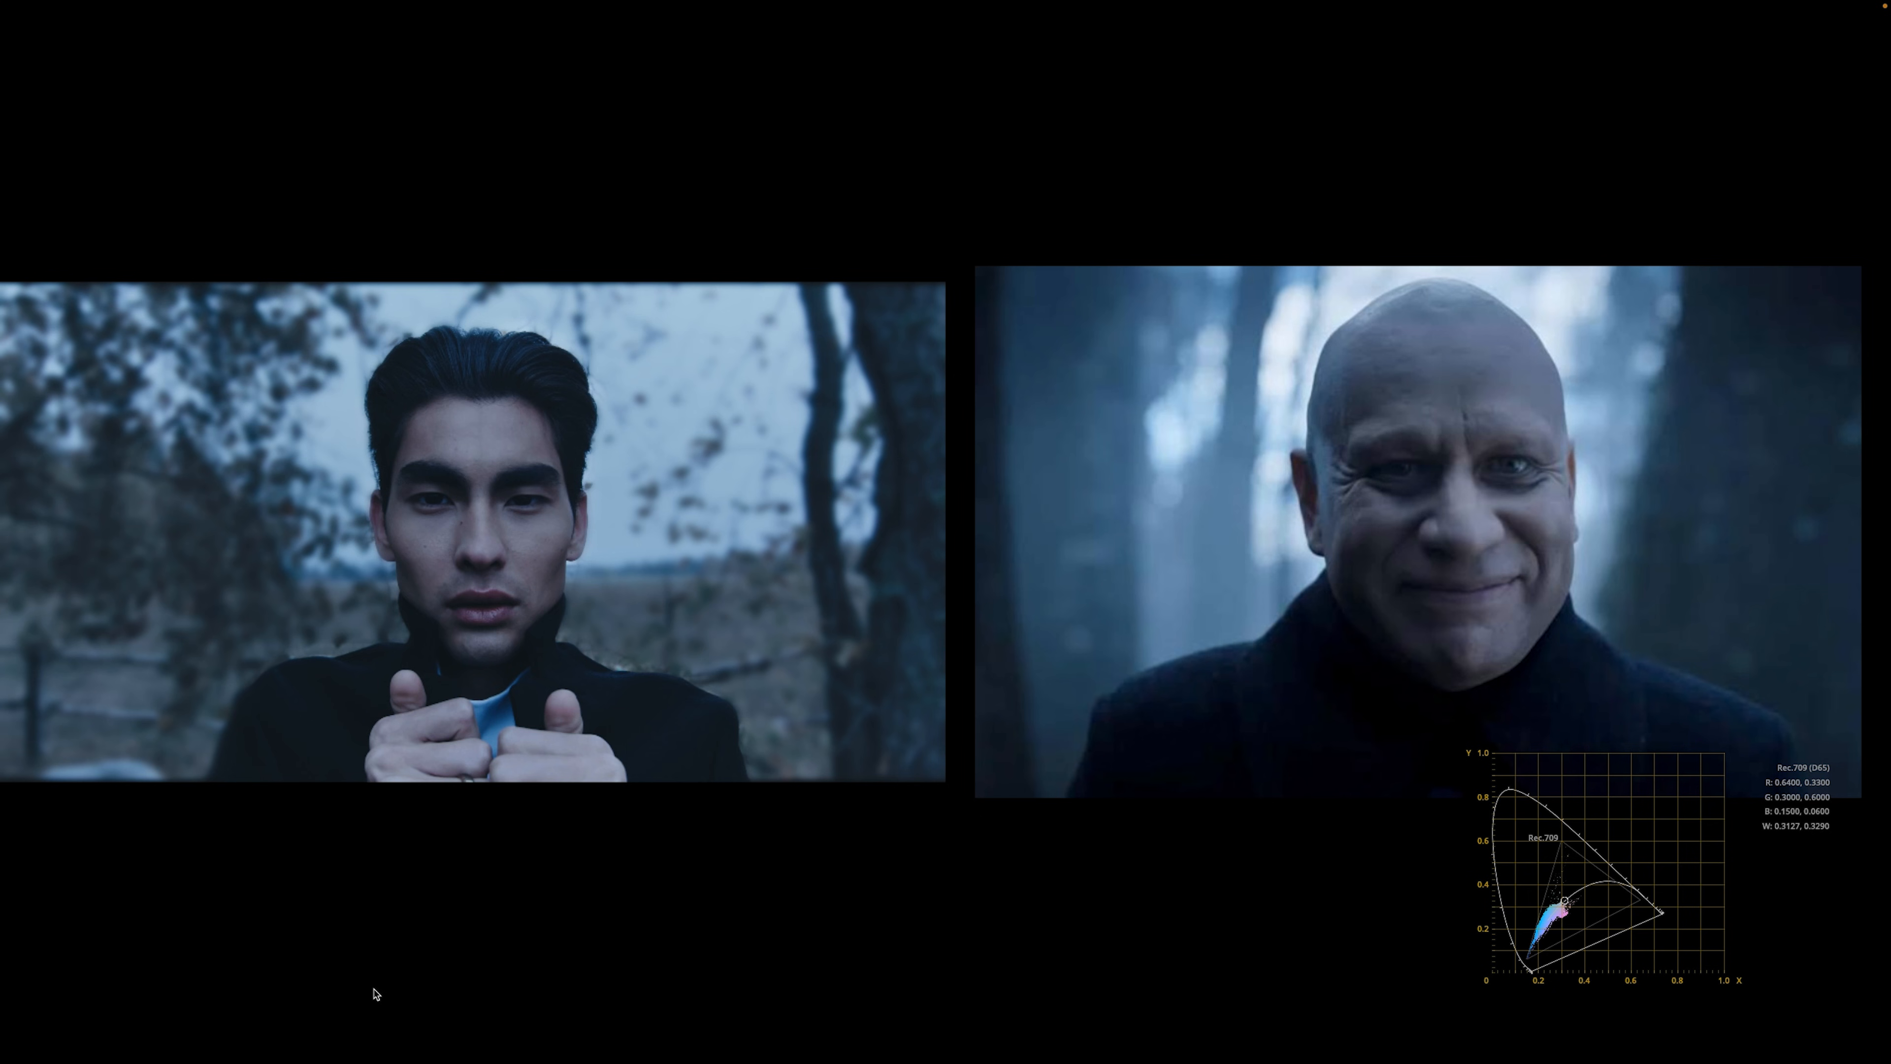
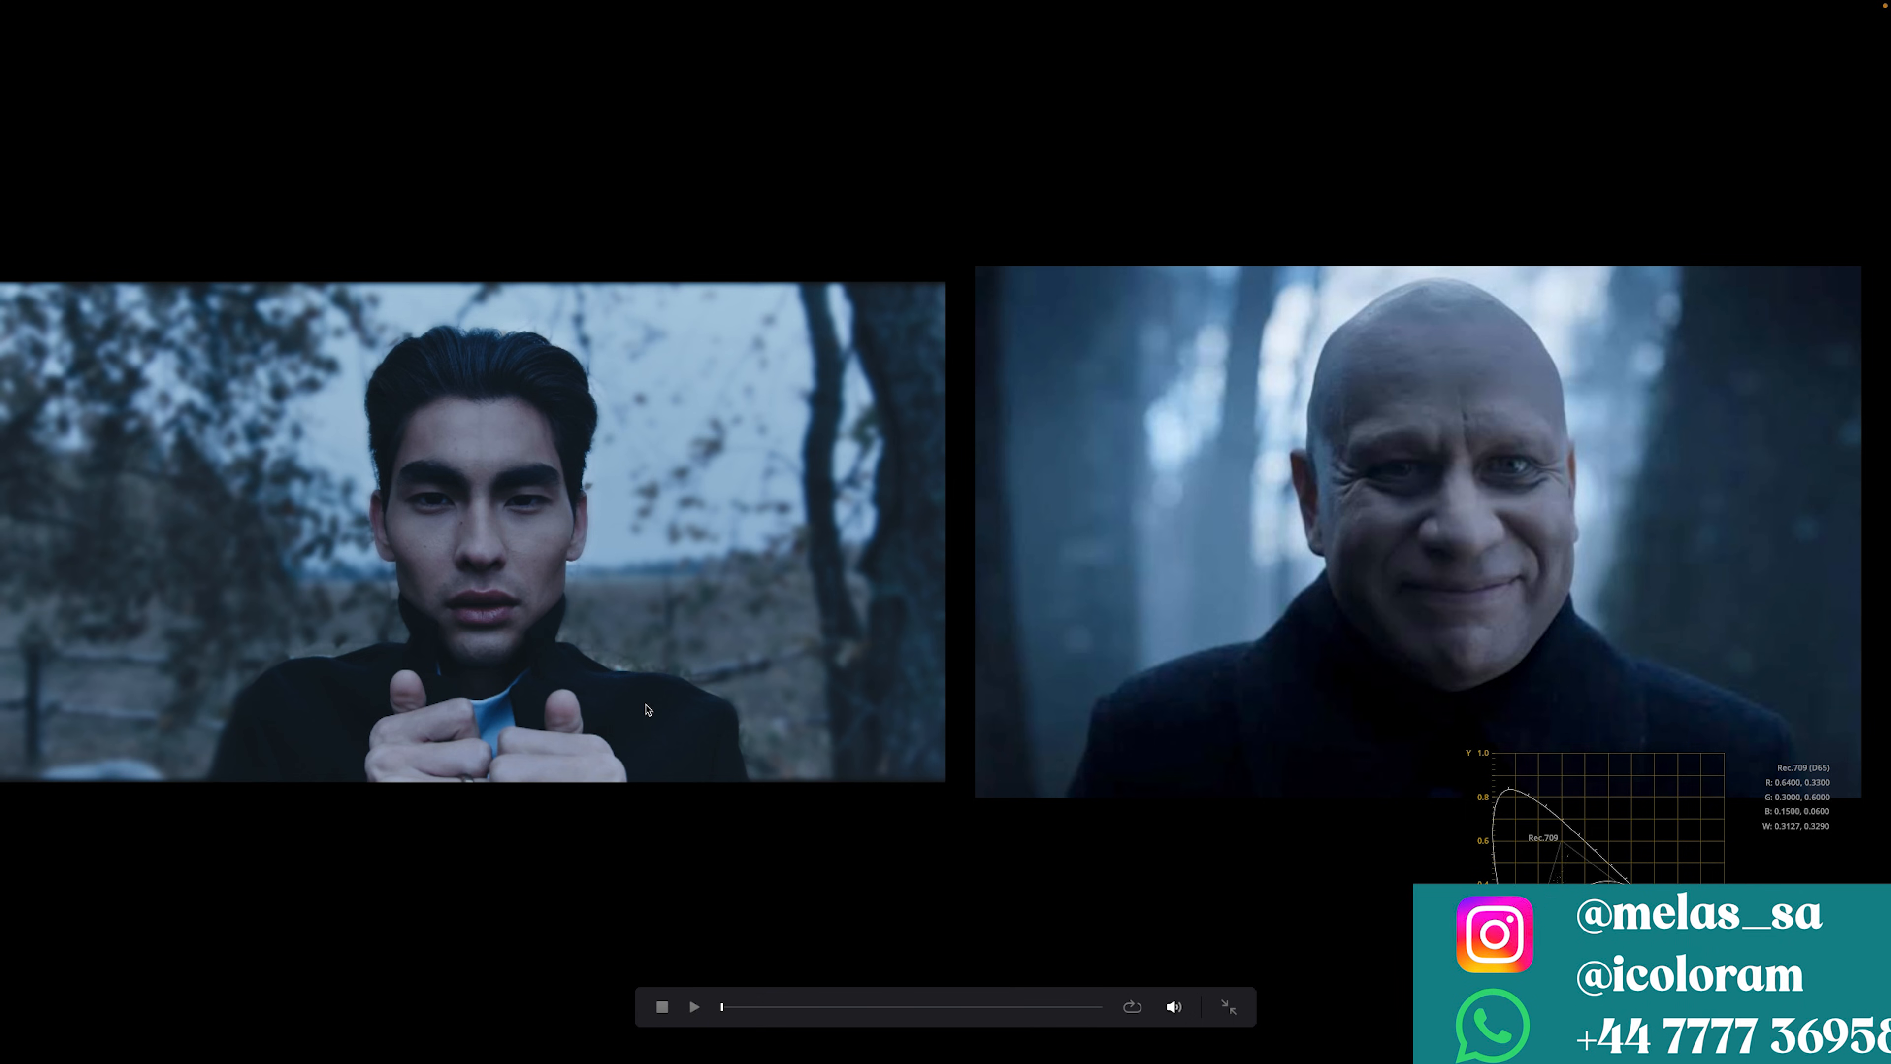
Step: Exit full screen, select node 04 and switch its Primaries to Log Wheels
key("Escape")
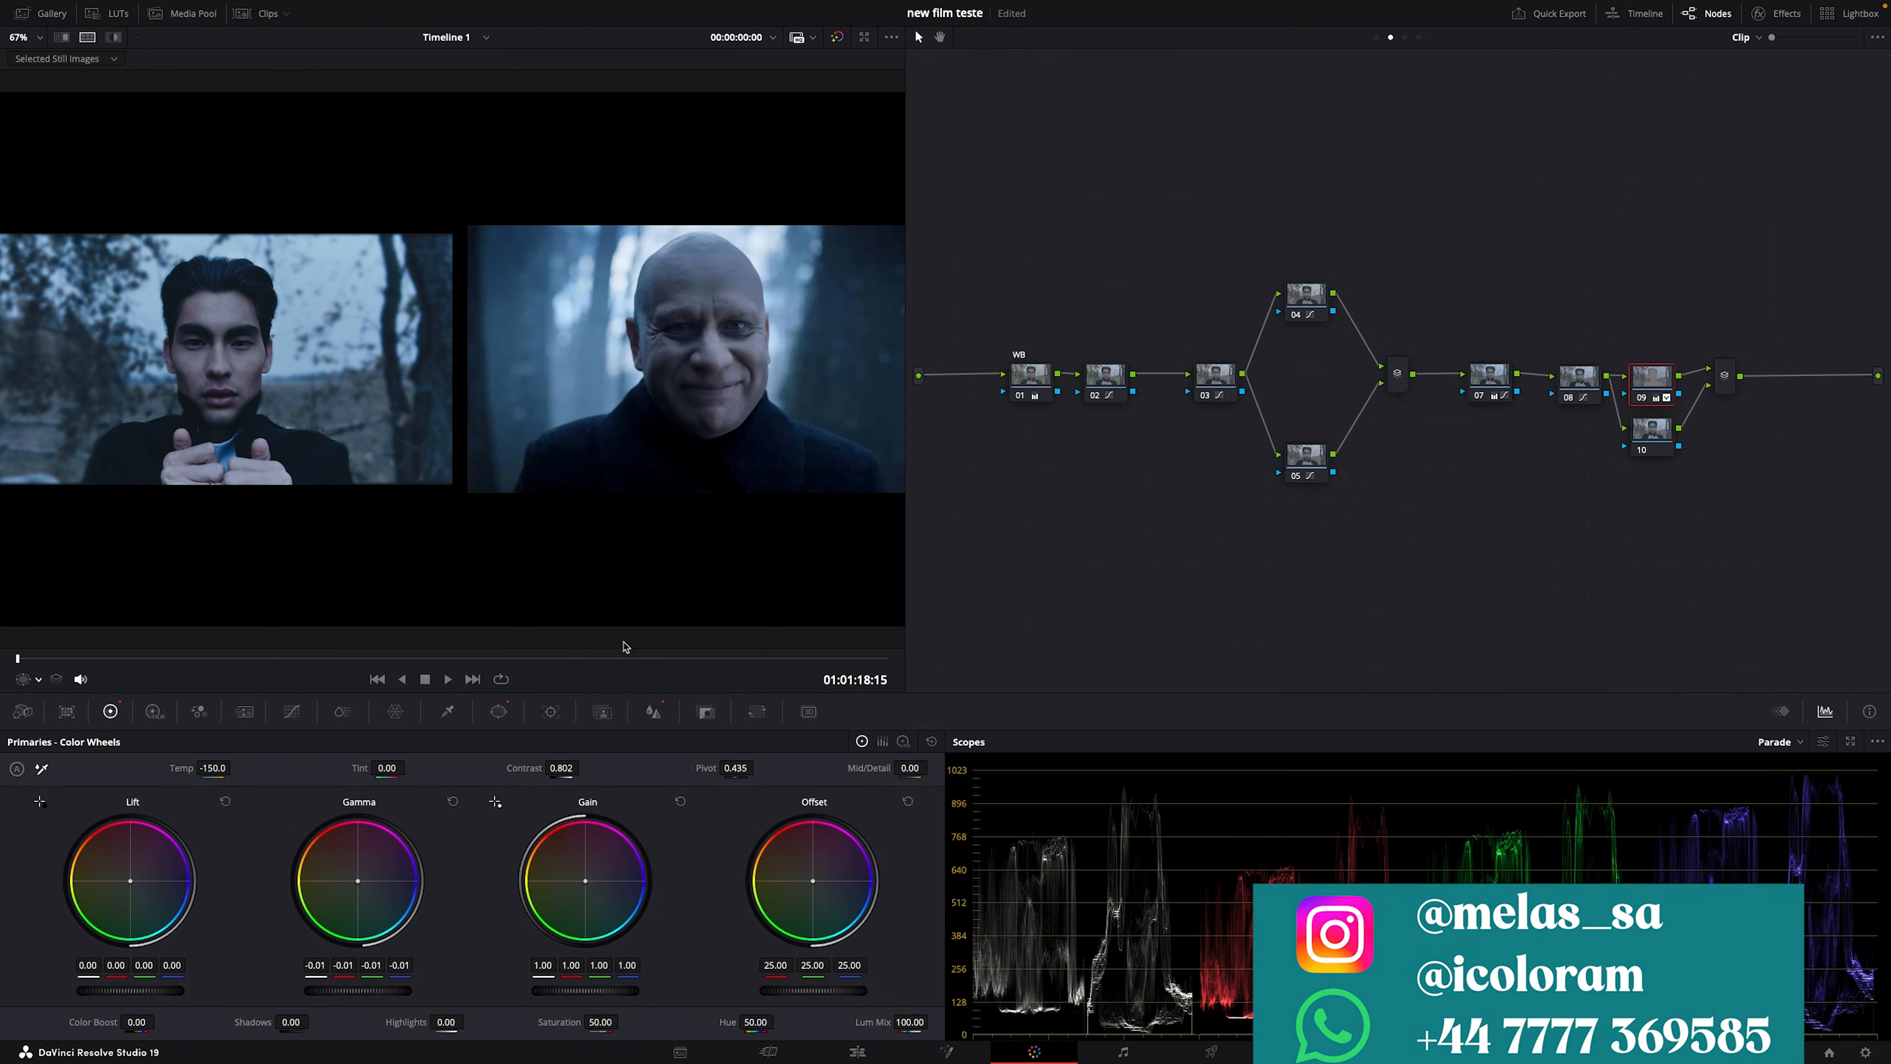
left_click(1303, 299)
left_click(705, 712)
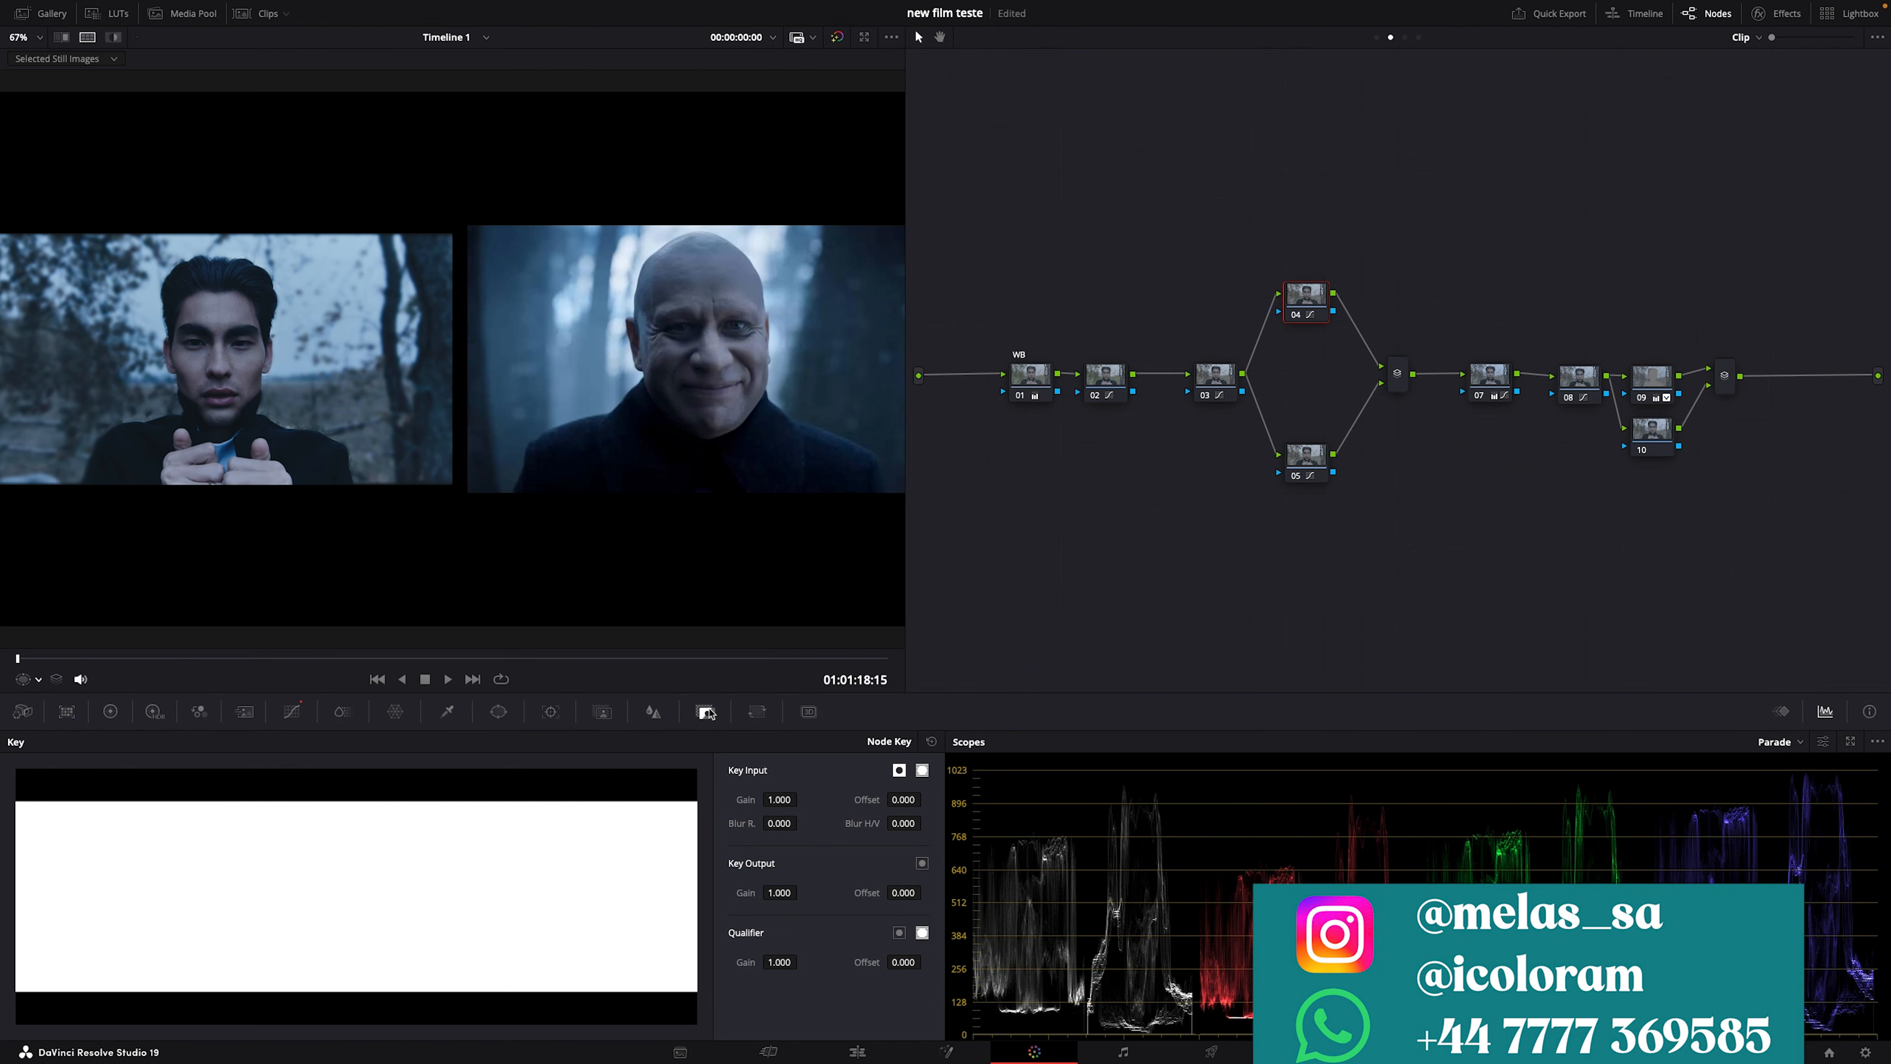
left_click(109, 712)
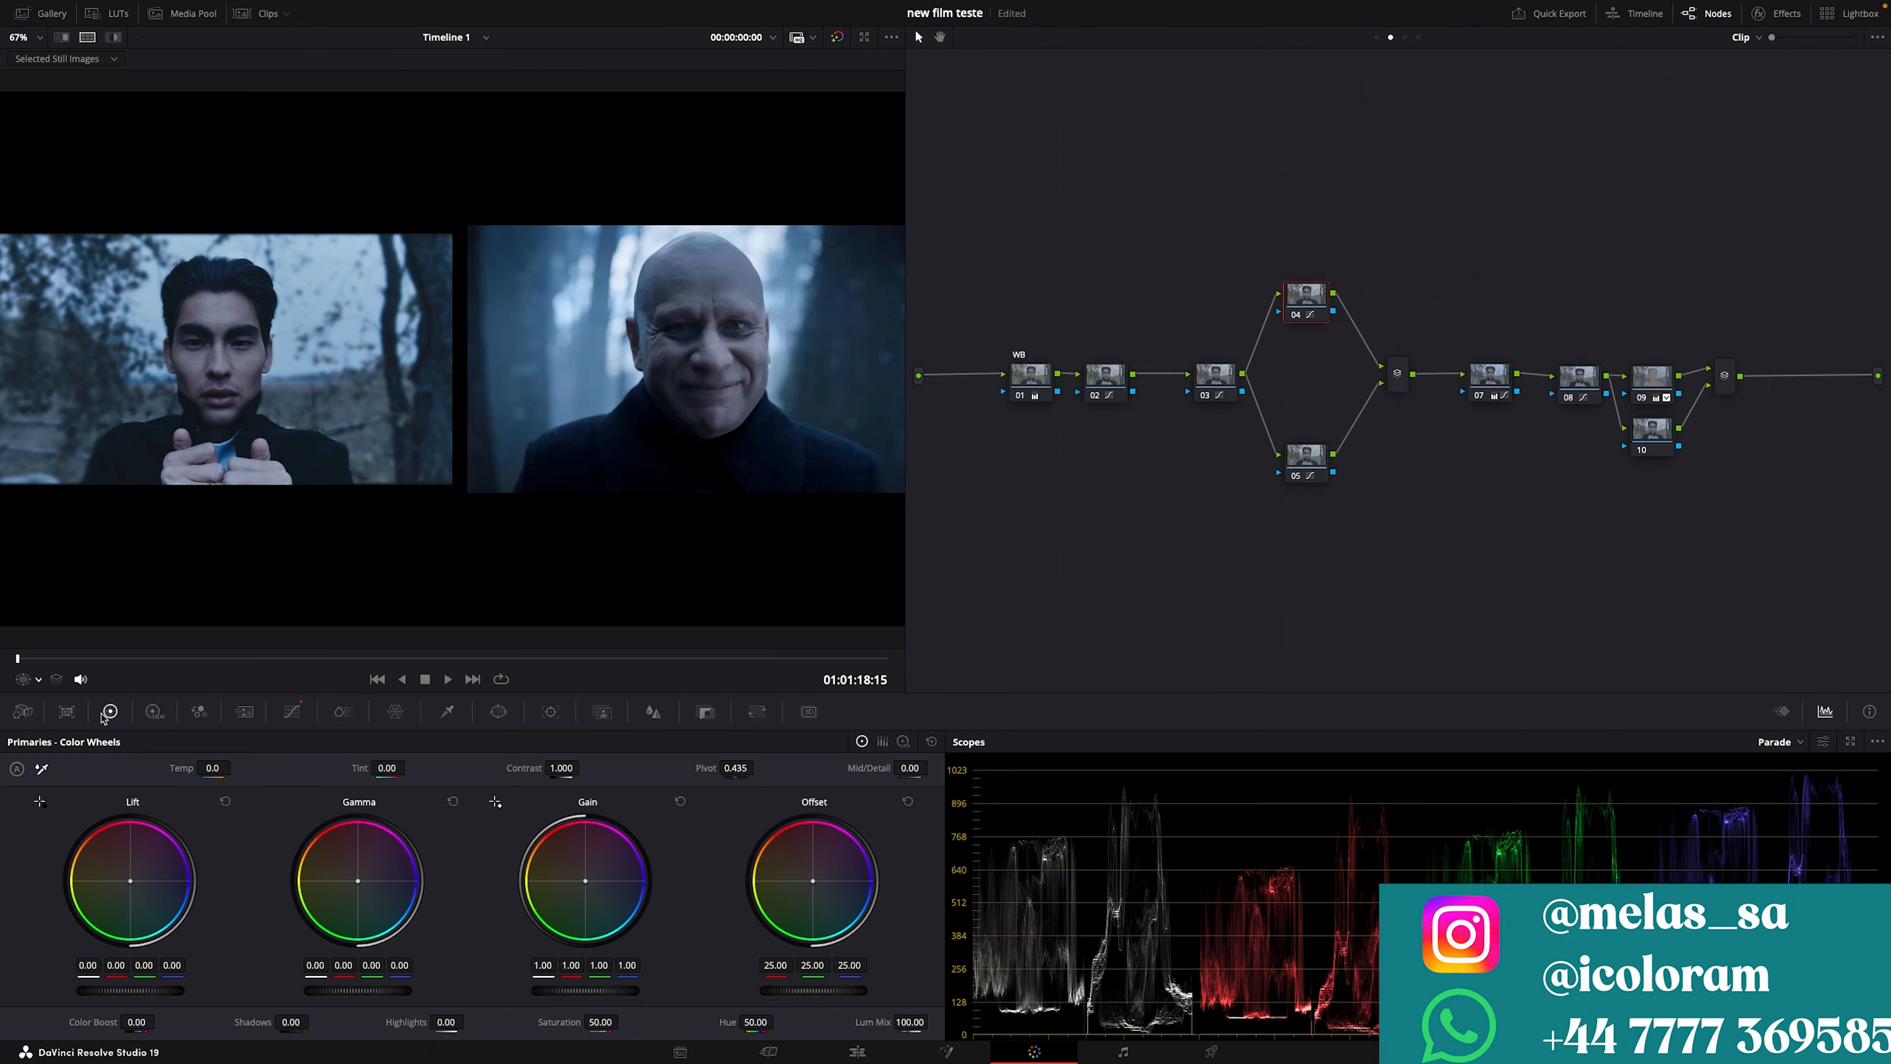
left_click(902, 742)
Step: Push node 04's log Shadow wheel toward blue and compare against the reference, including full screen
left_click(61, 39)
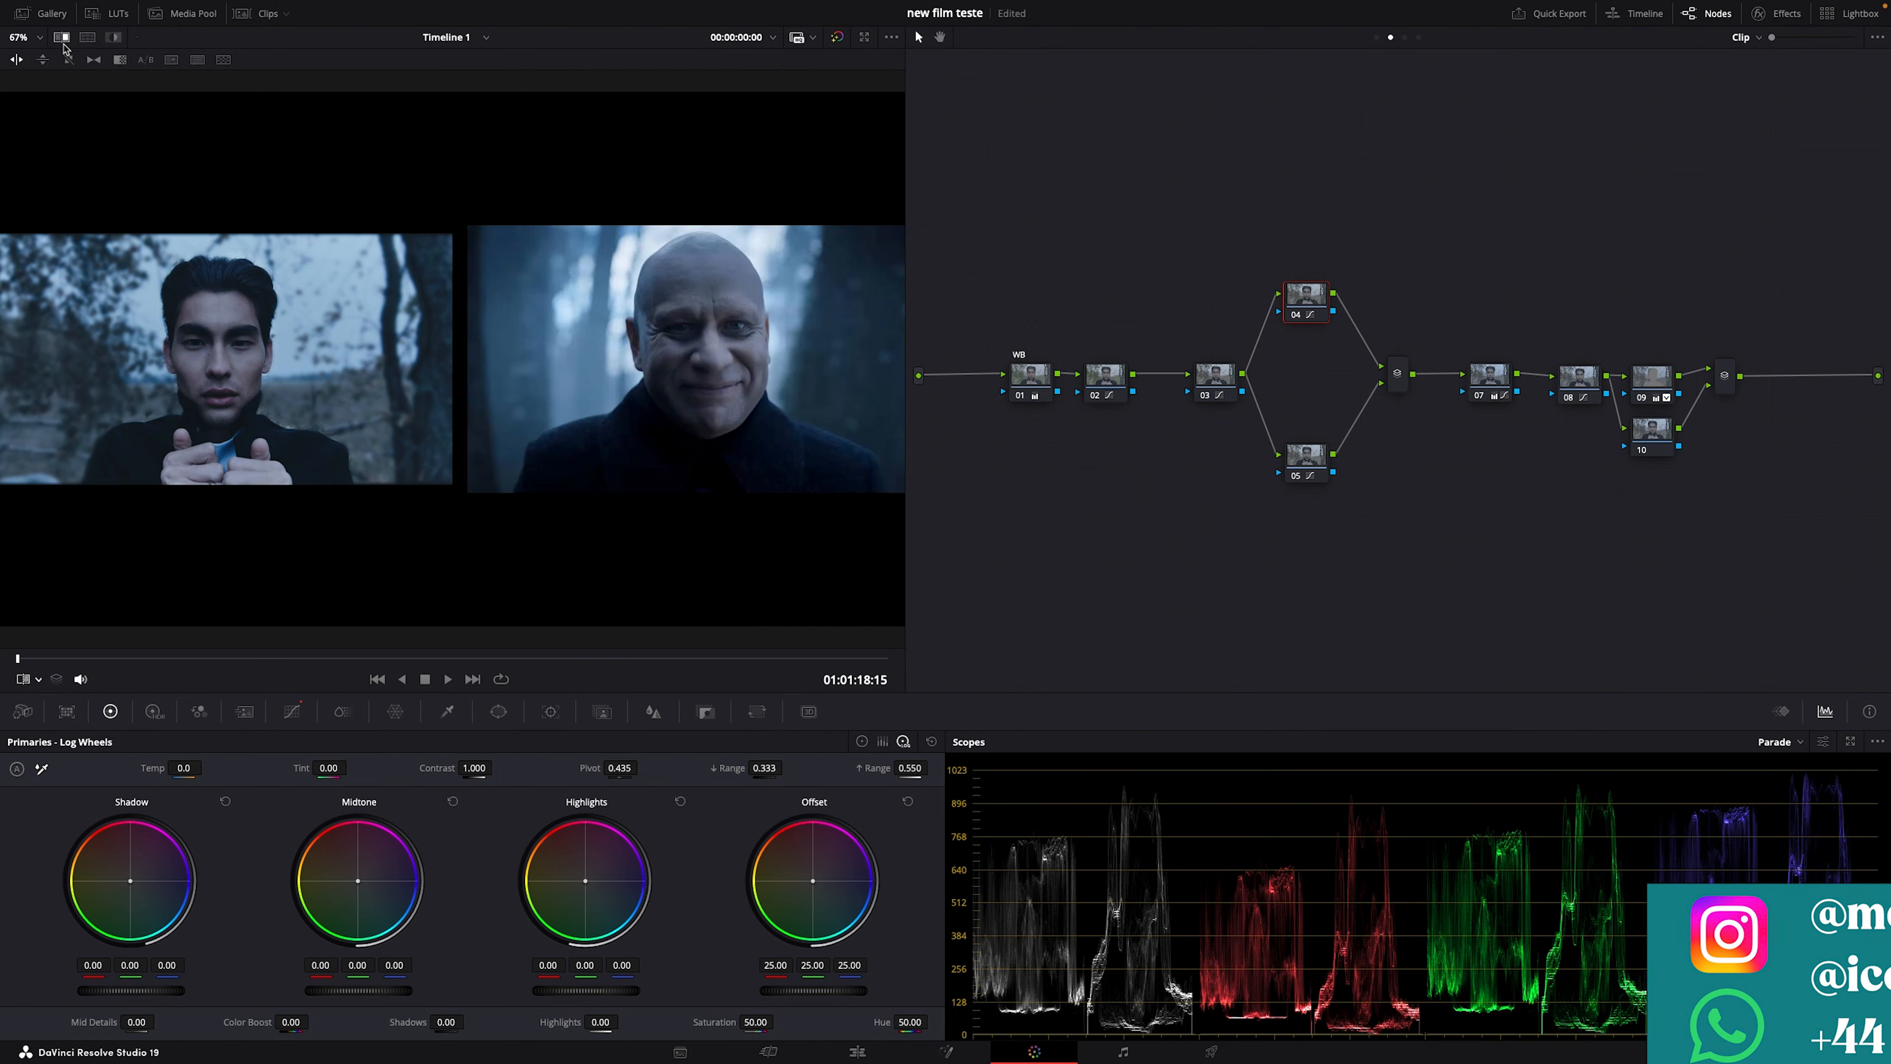
scroll(404, 440, "up", 2)
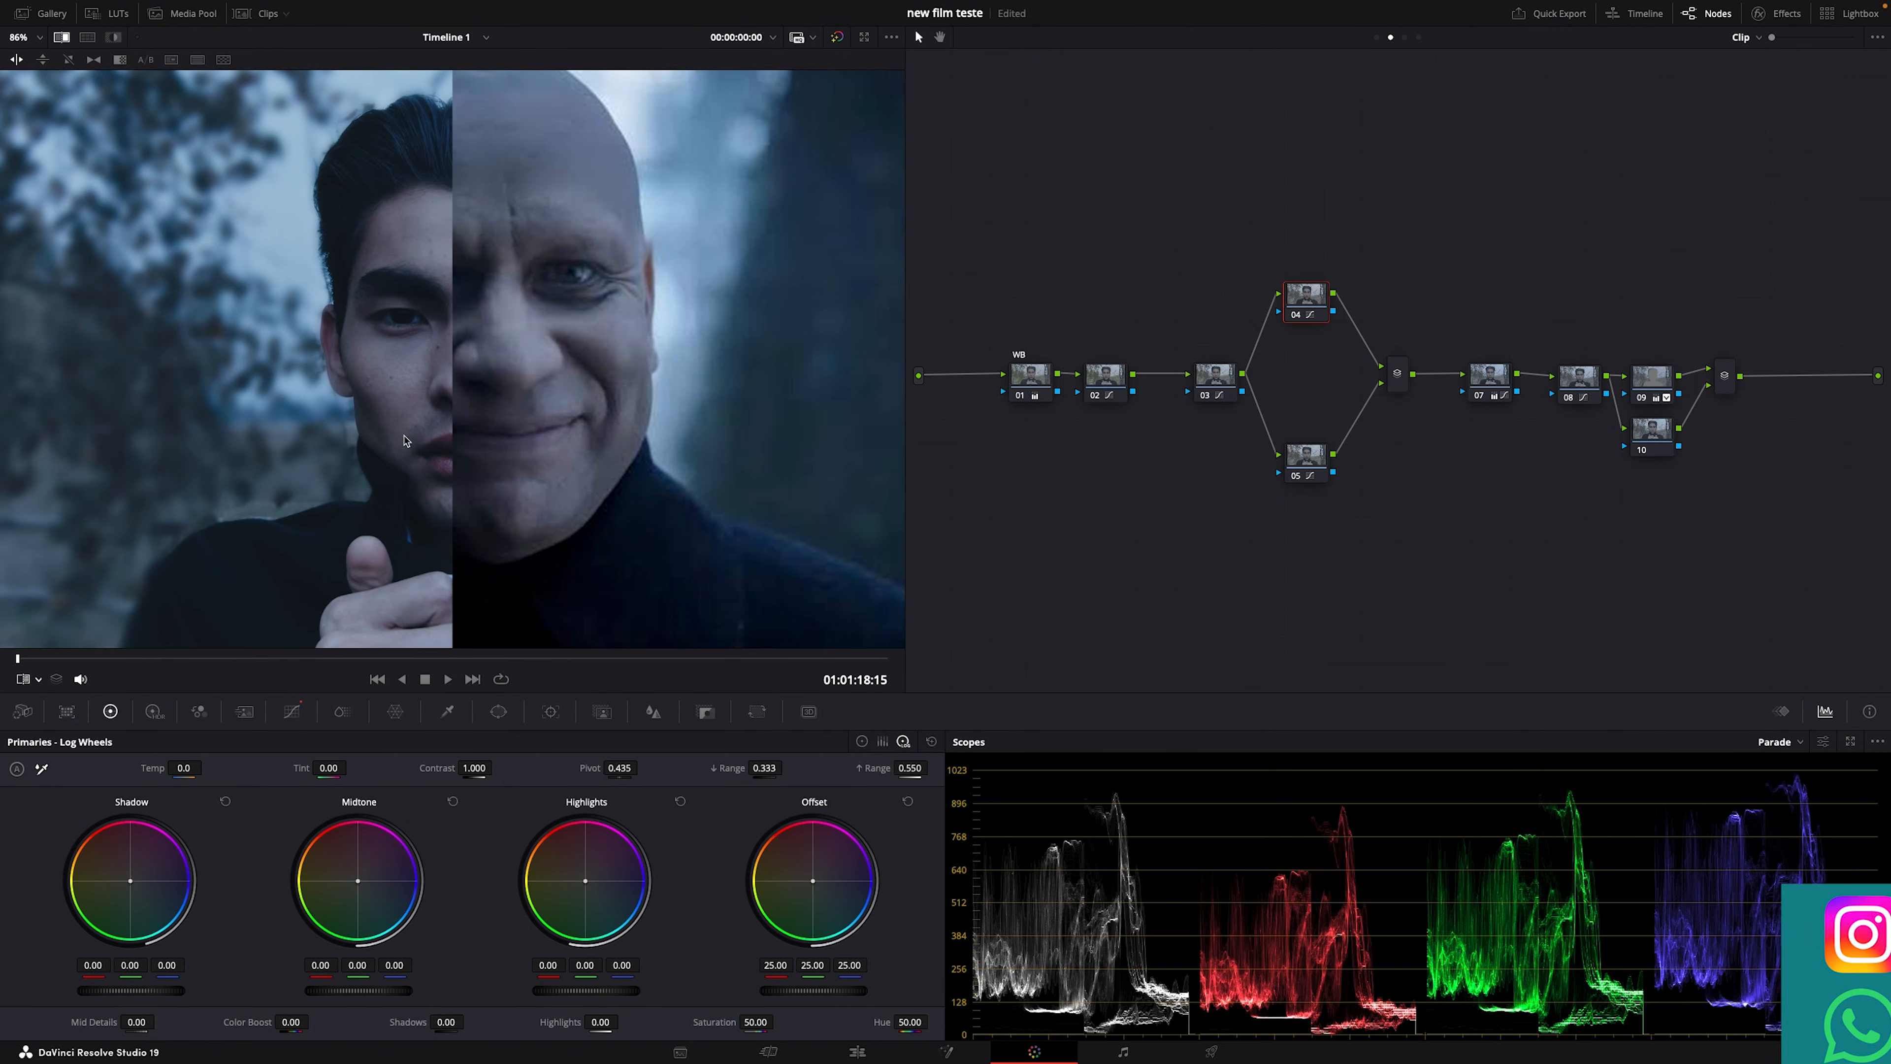
left_click_drag(127, 892, 155, 889)
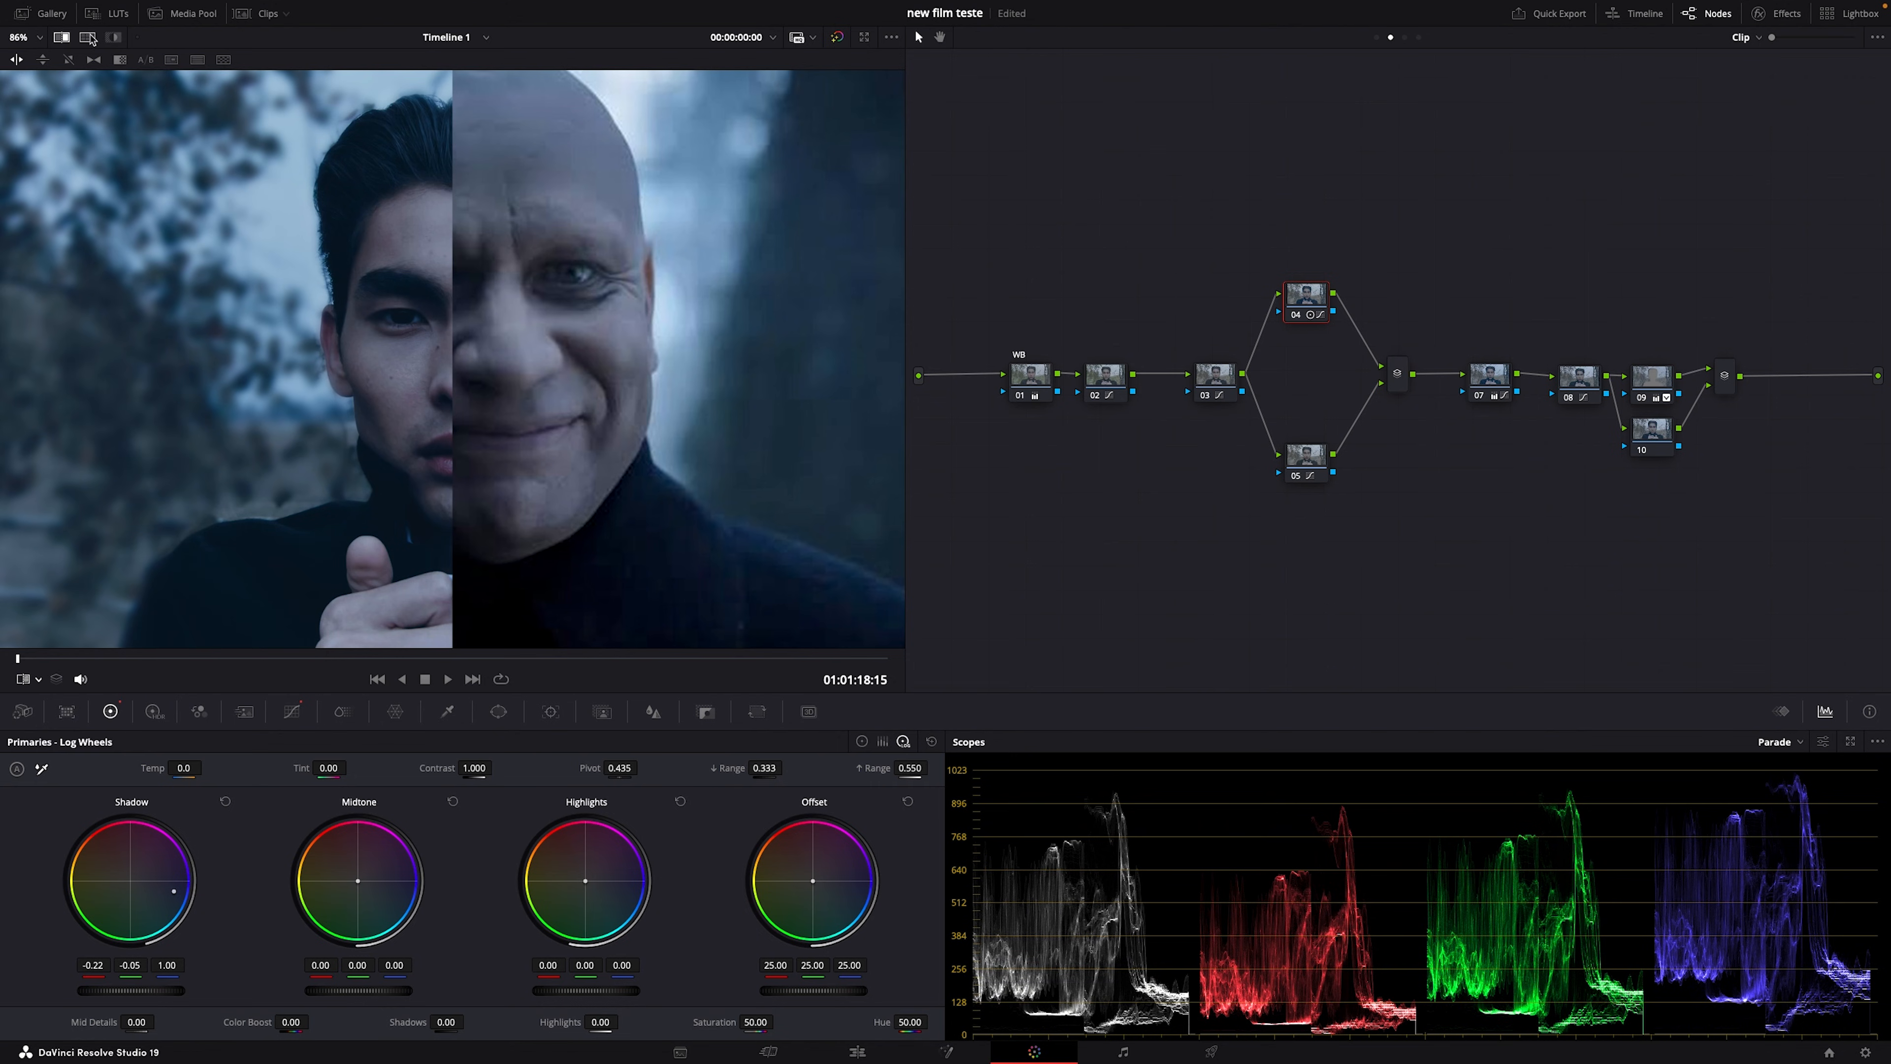
left_click(87, 37)
scroll(460, 479, "down", 2)
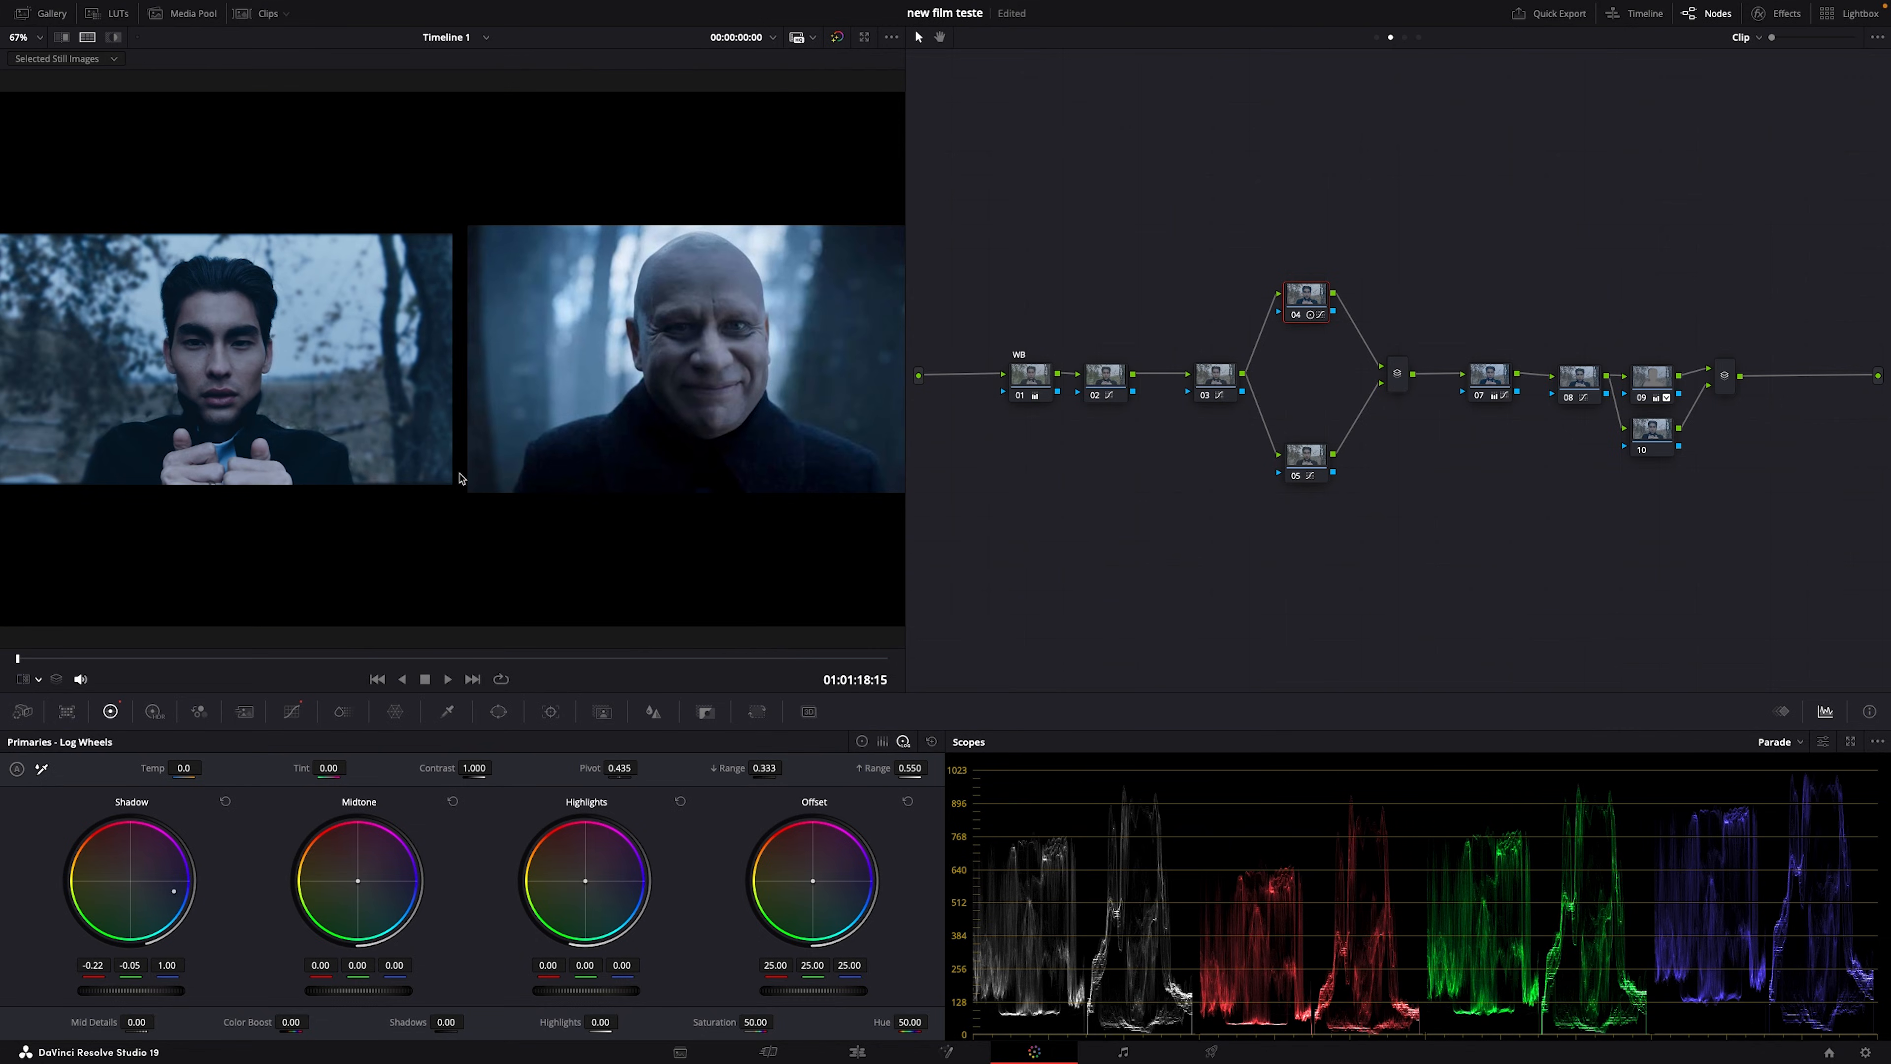
key("ctrl+f")
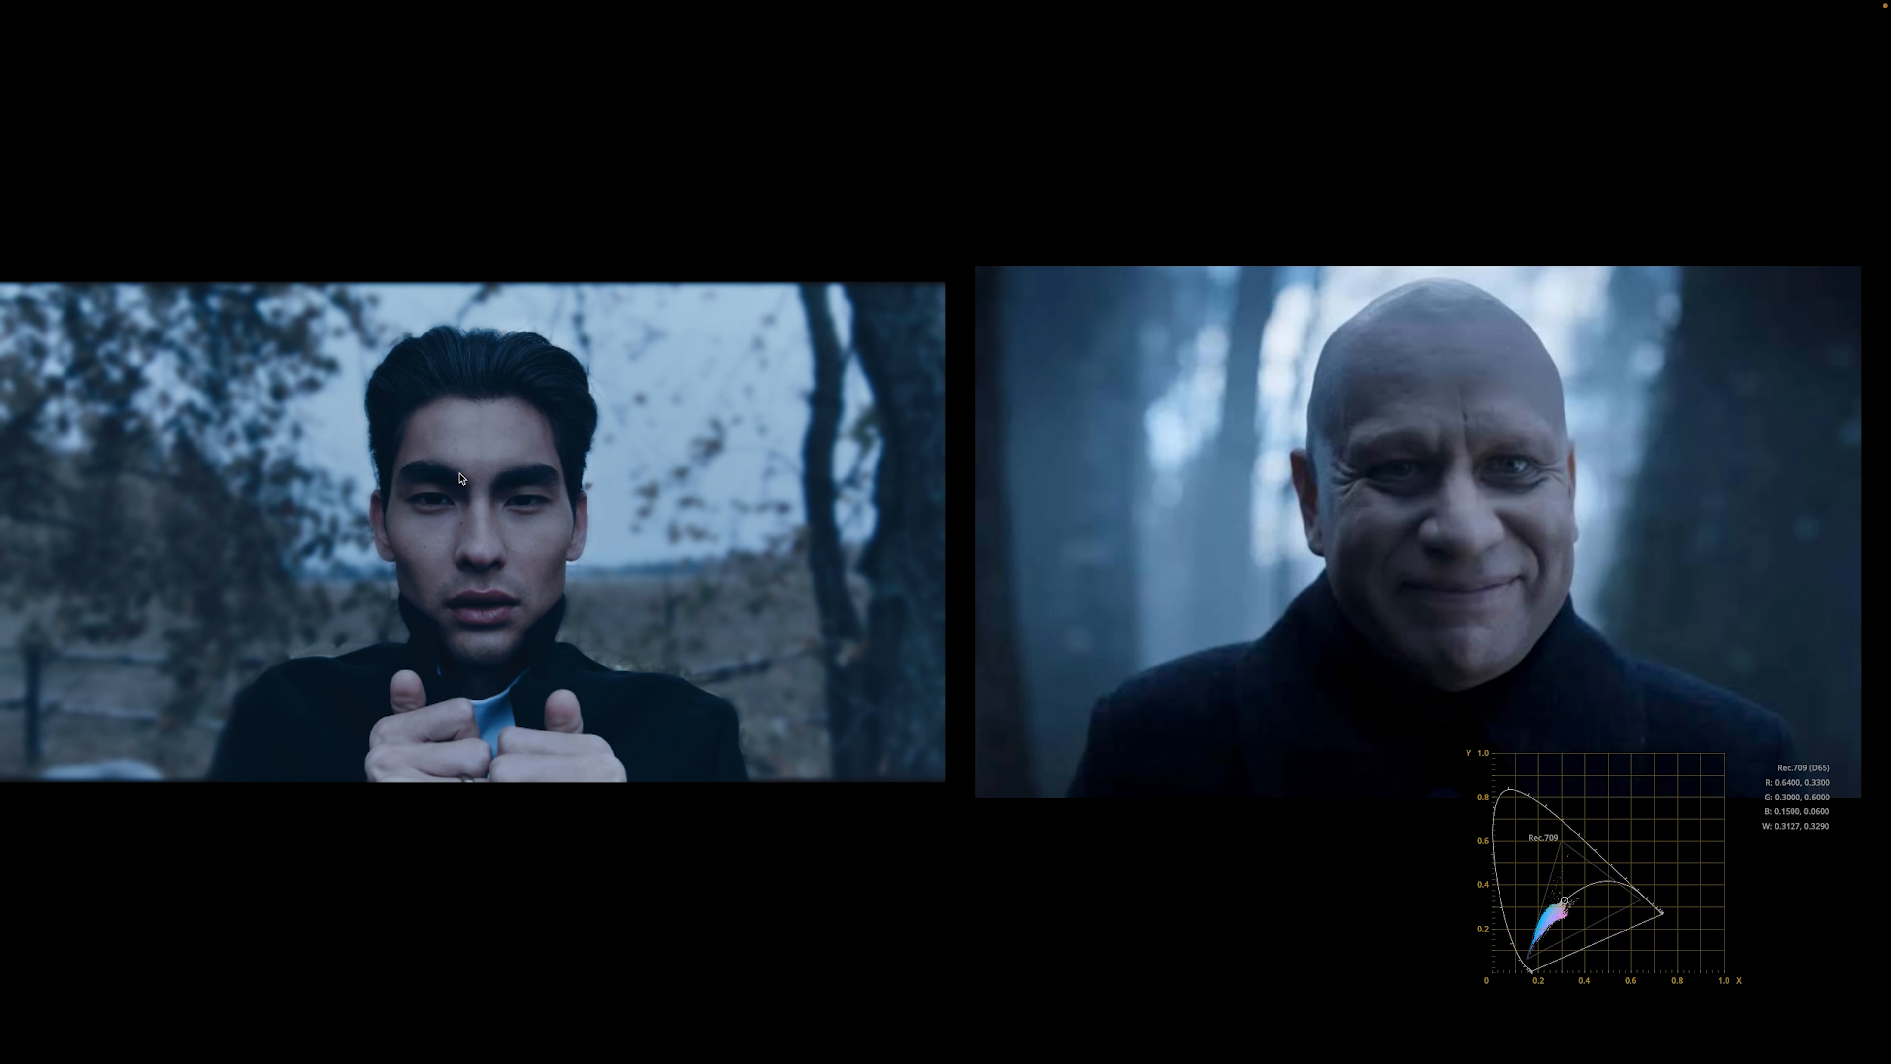
key("ctrl+f")
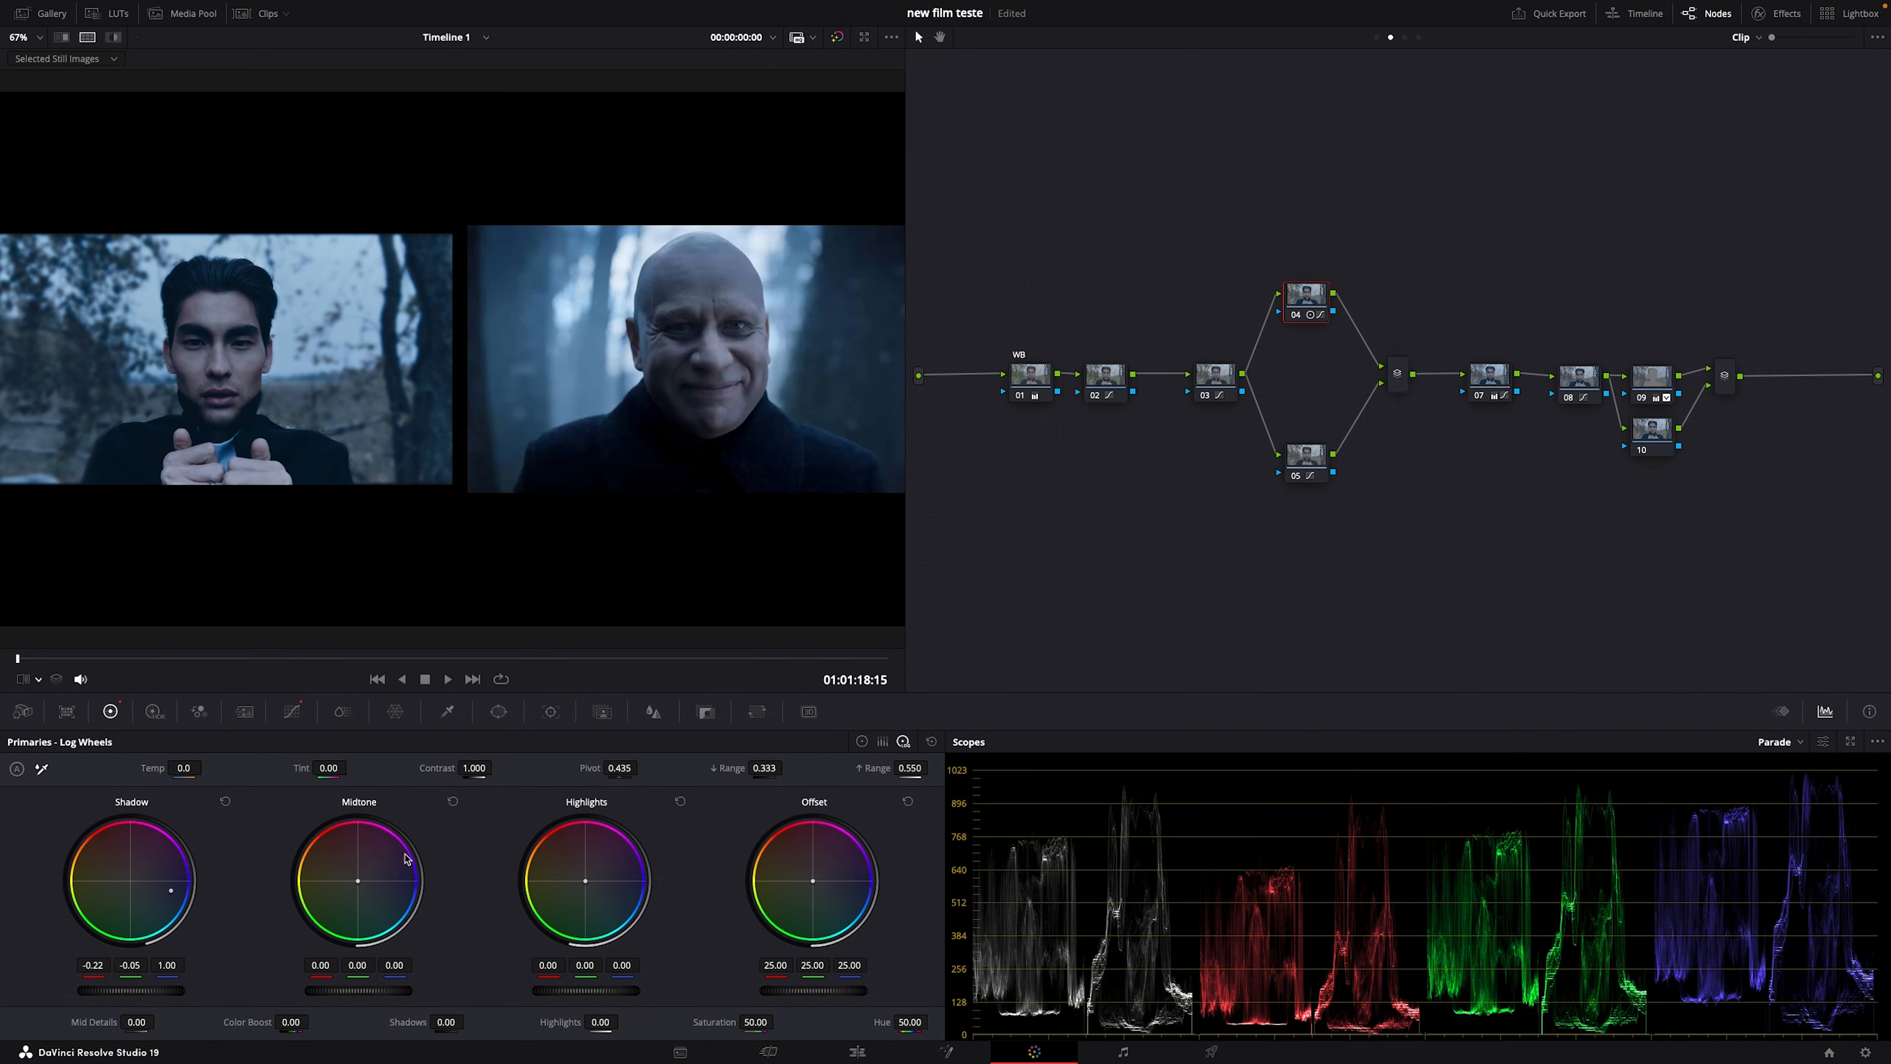
Step: Reset node 04's Shadow wheel and add parallel node 06 beside node 05
left_click(226, 800)
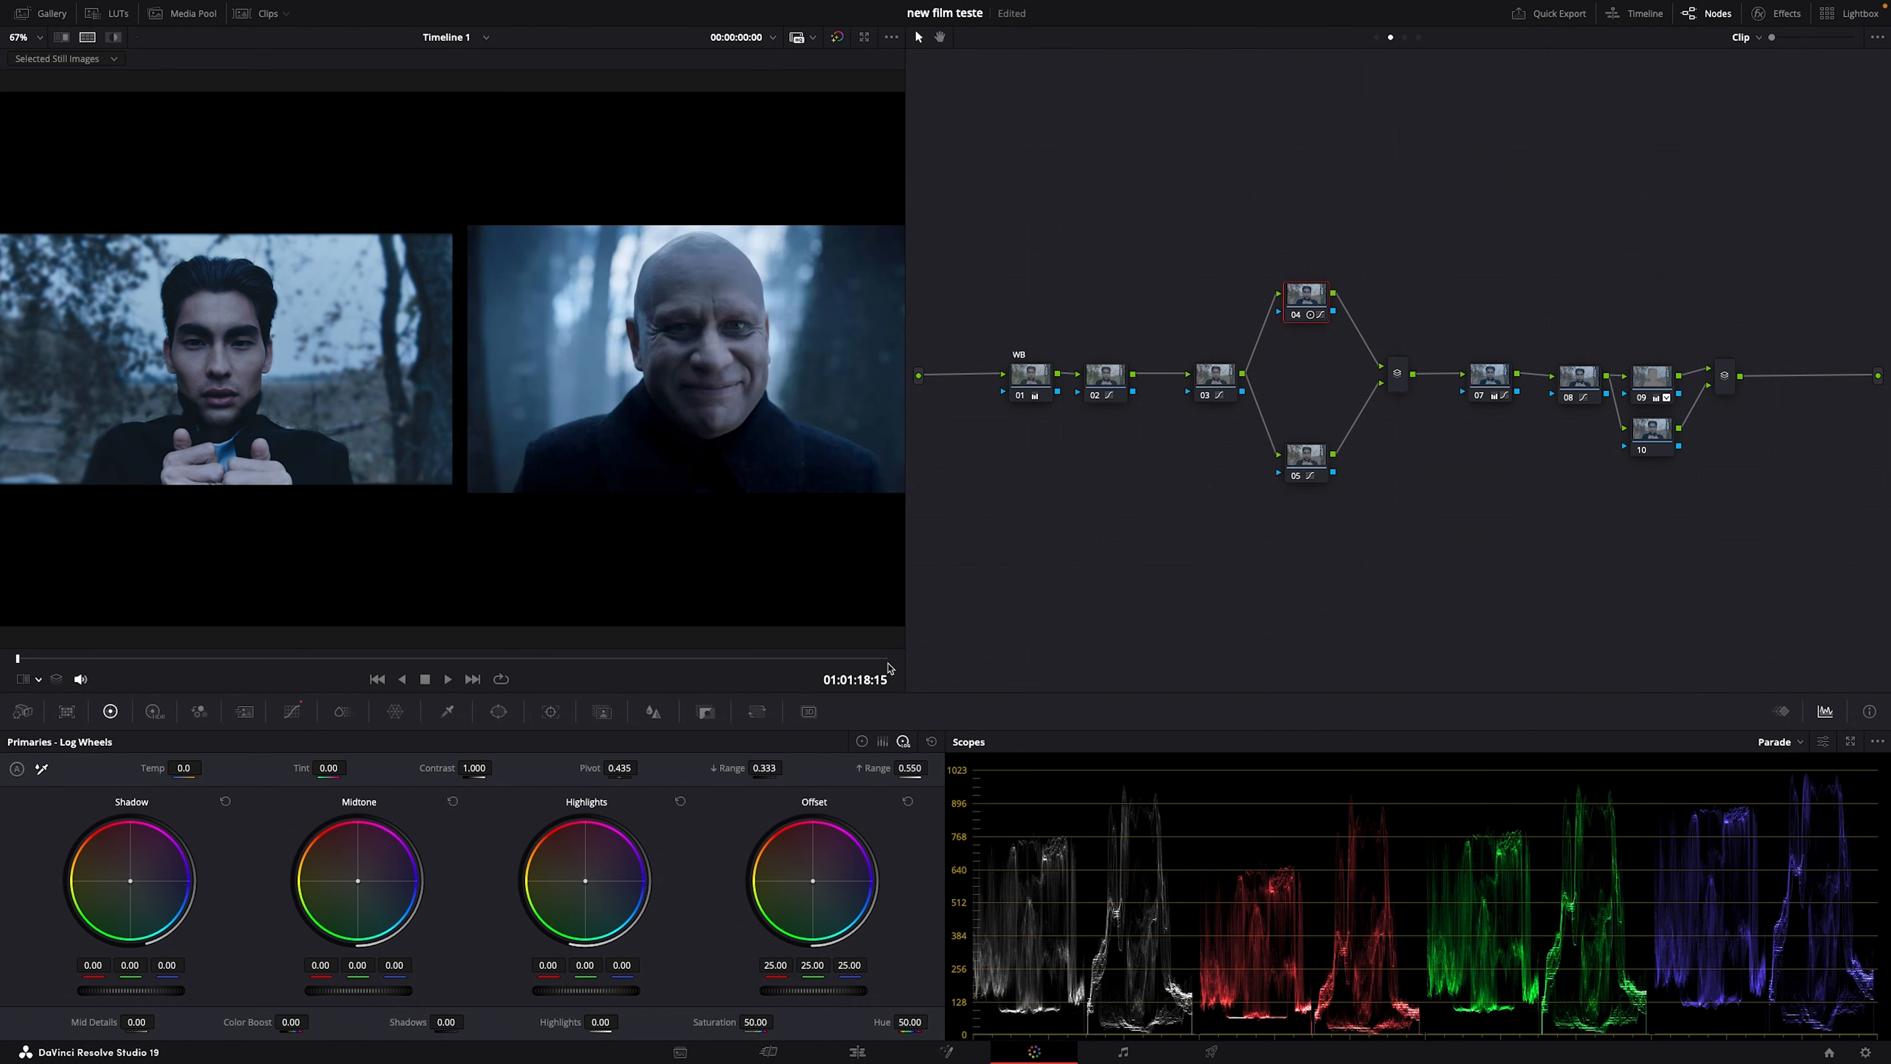
left_click(1314, 456)
key("alt+p")
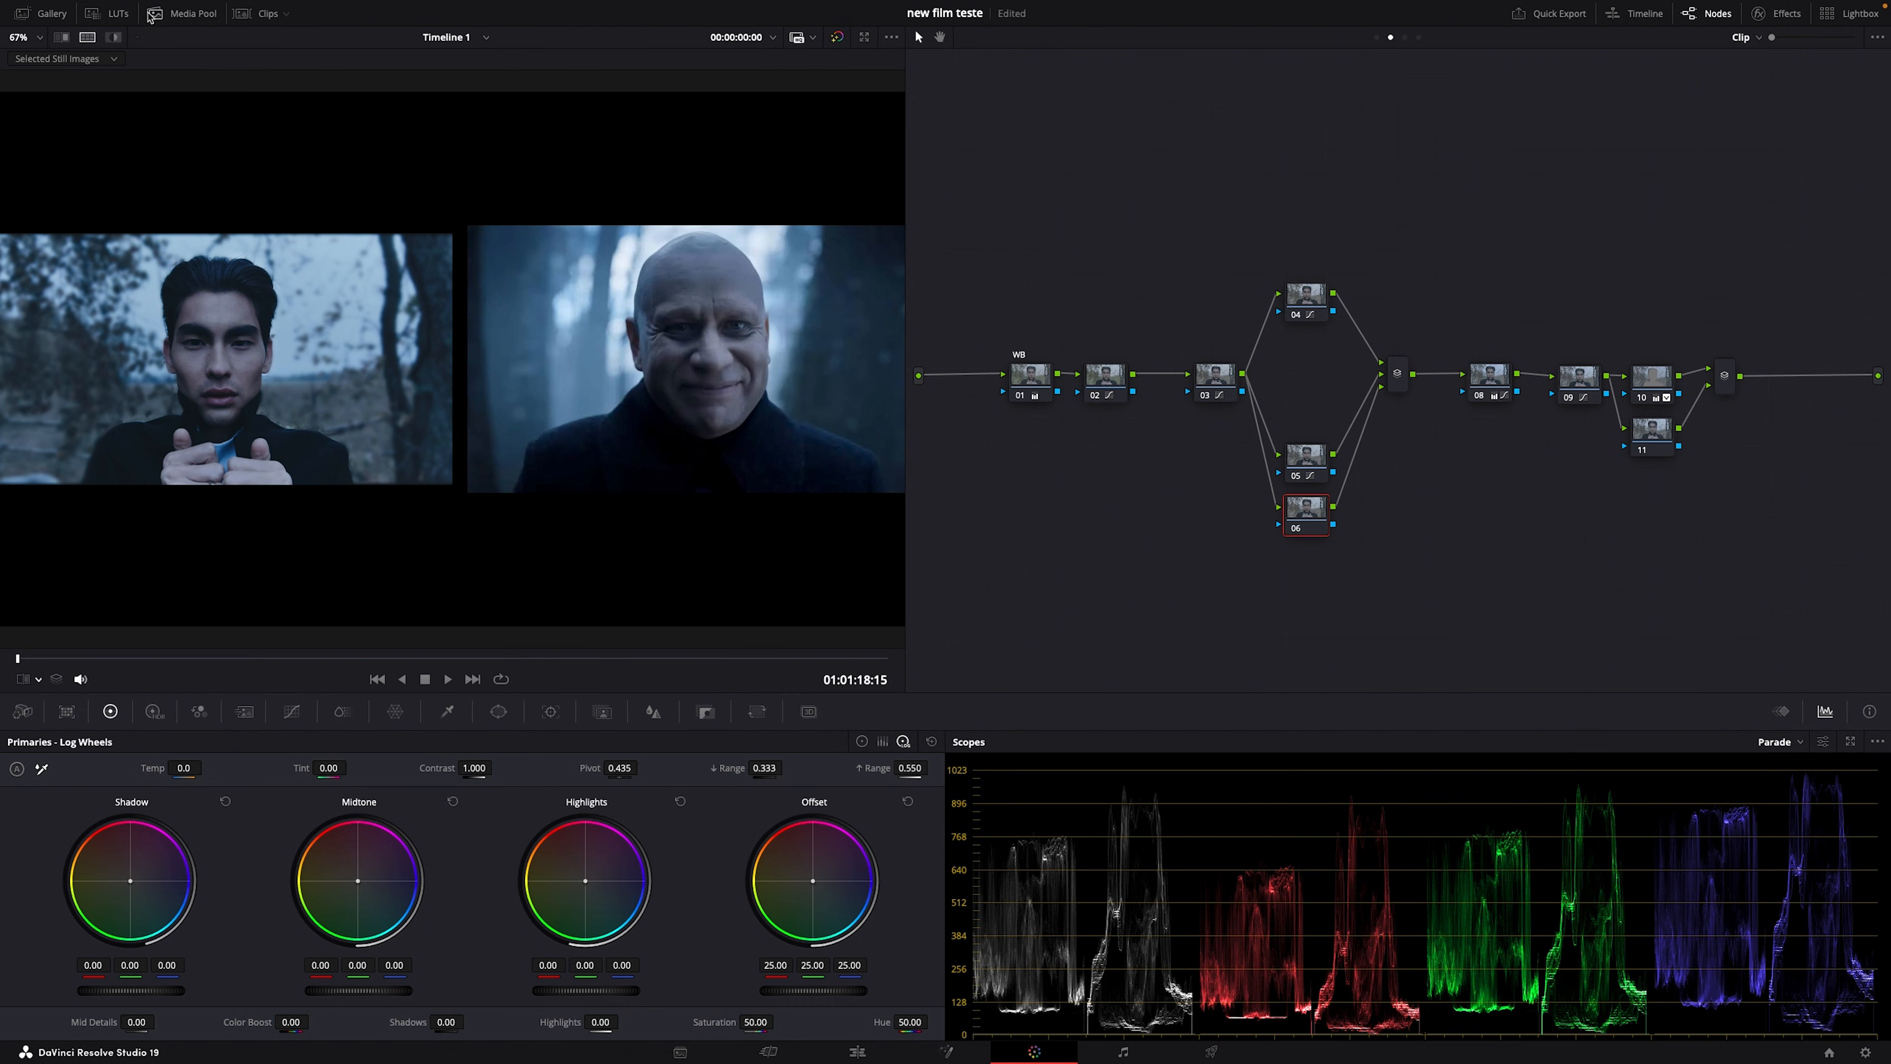
Step: Draw a Curve window on node 06 around the lower body, from shoulders to chin line
left_click(87, 37)
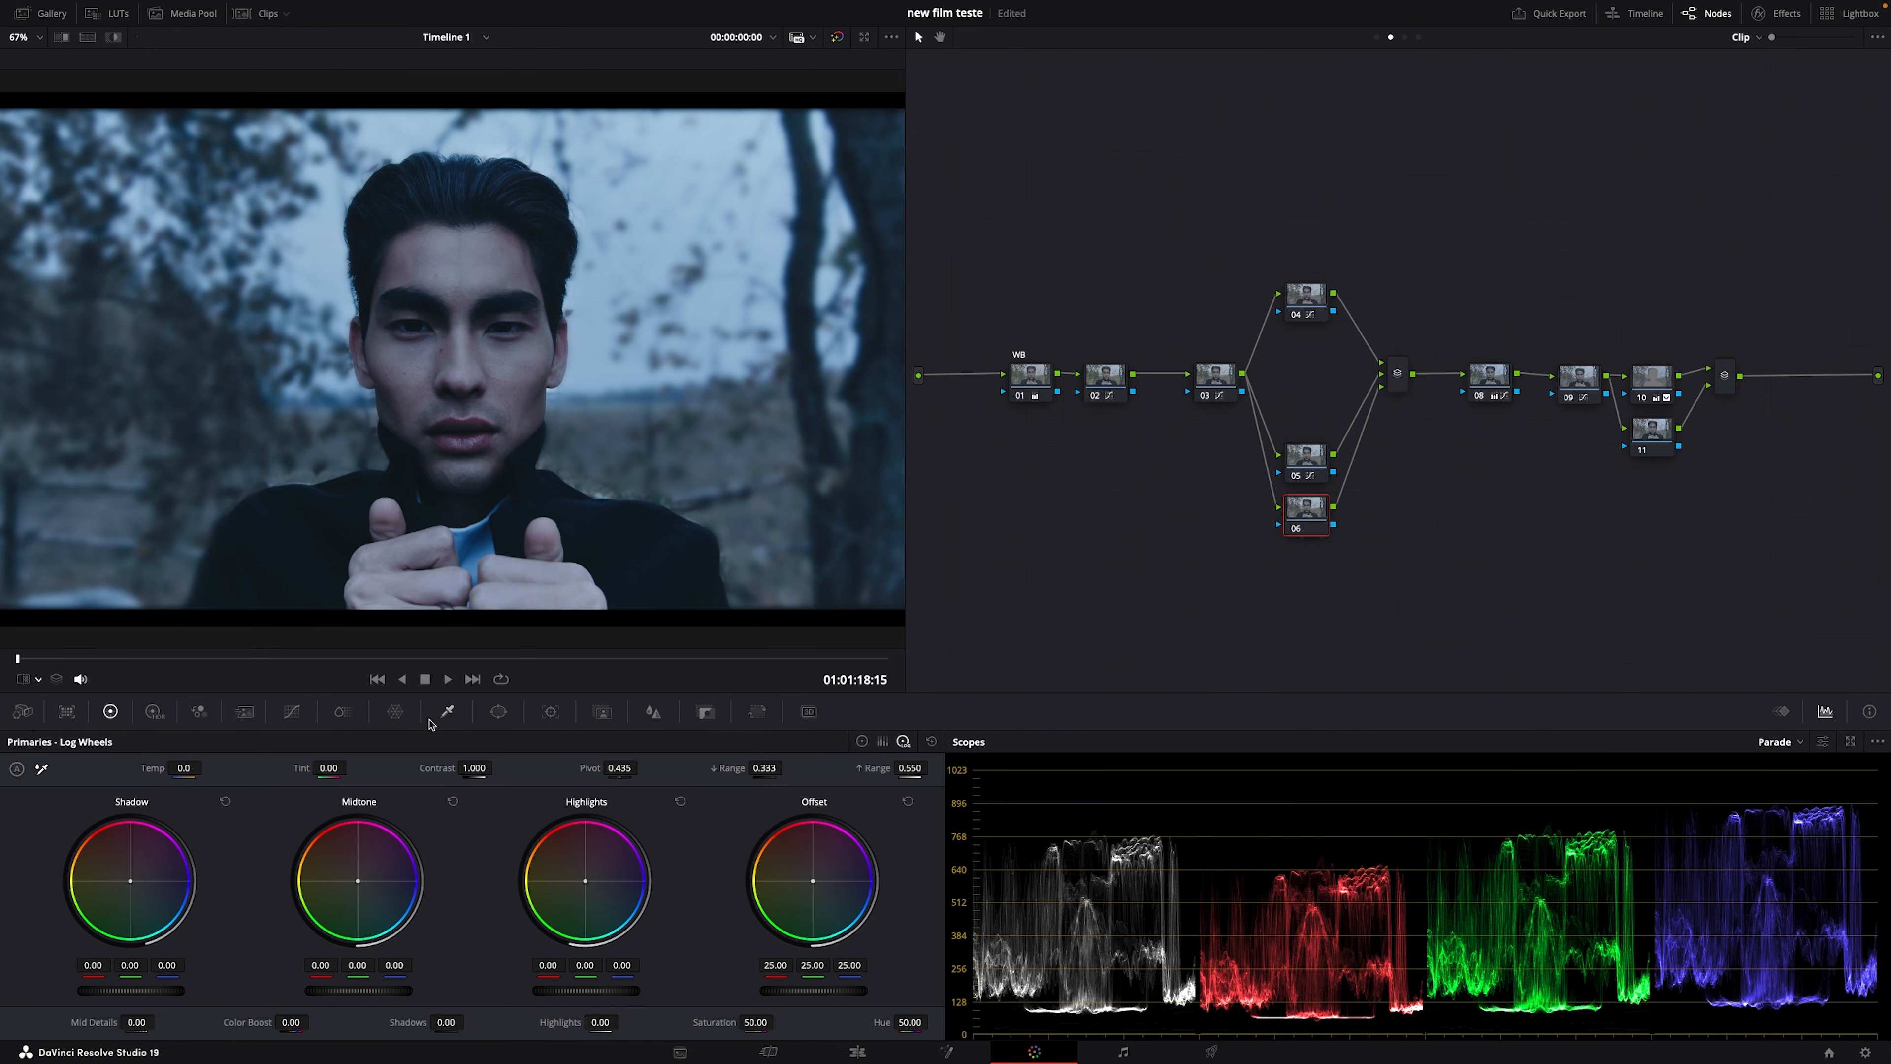
left_click(498, 711)
left_click(33, 925)
scroll(346, 528, "down", 3)
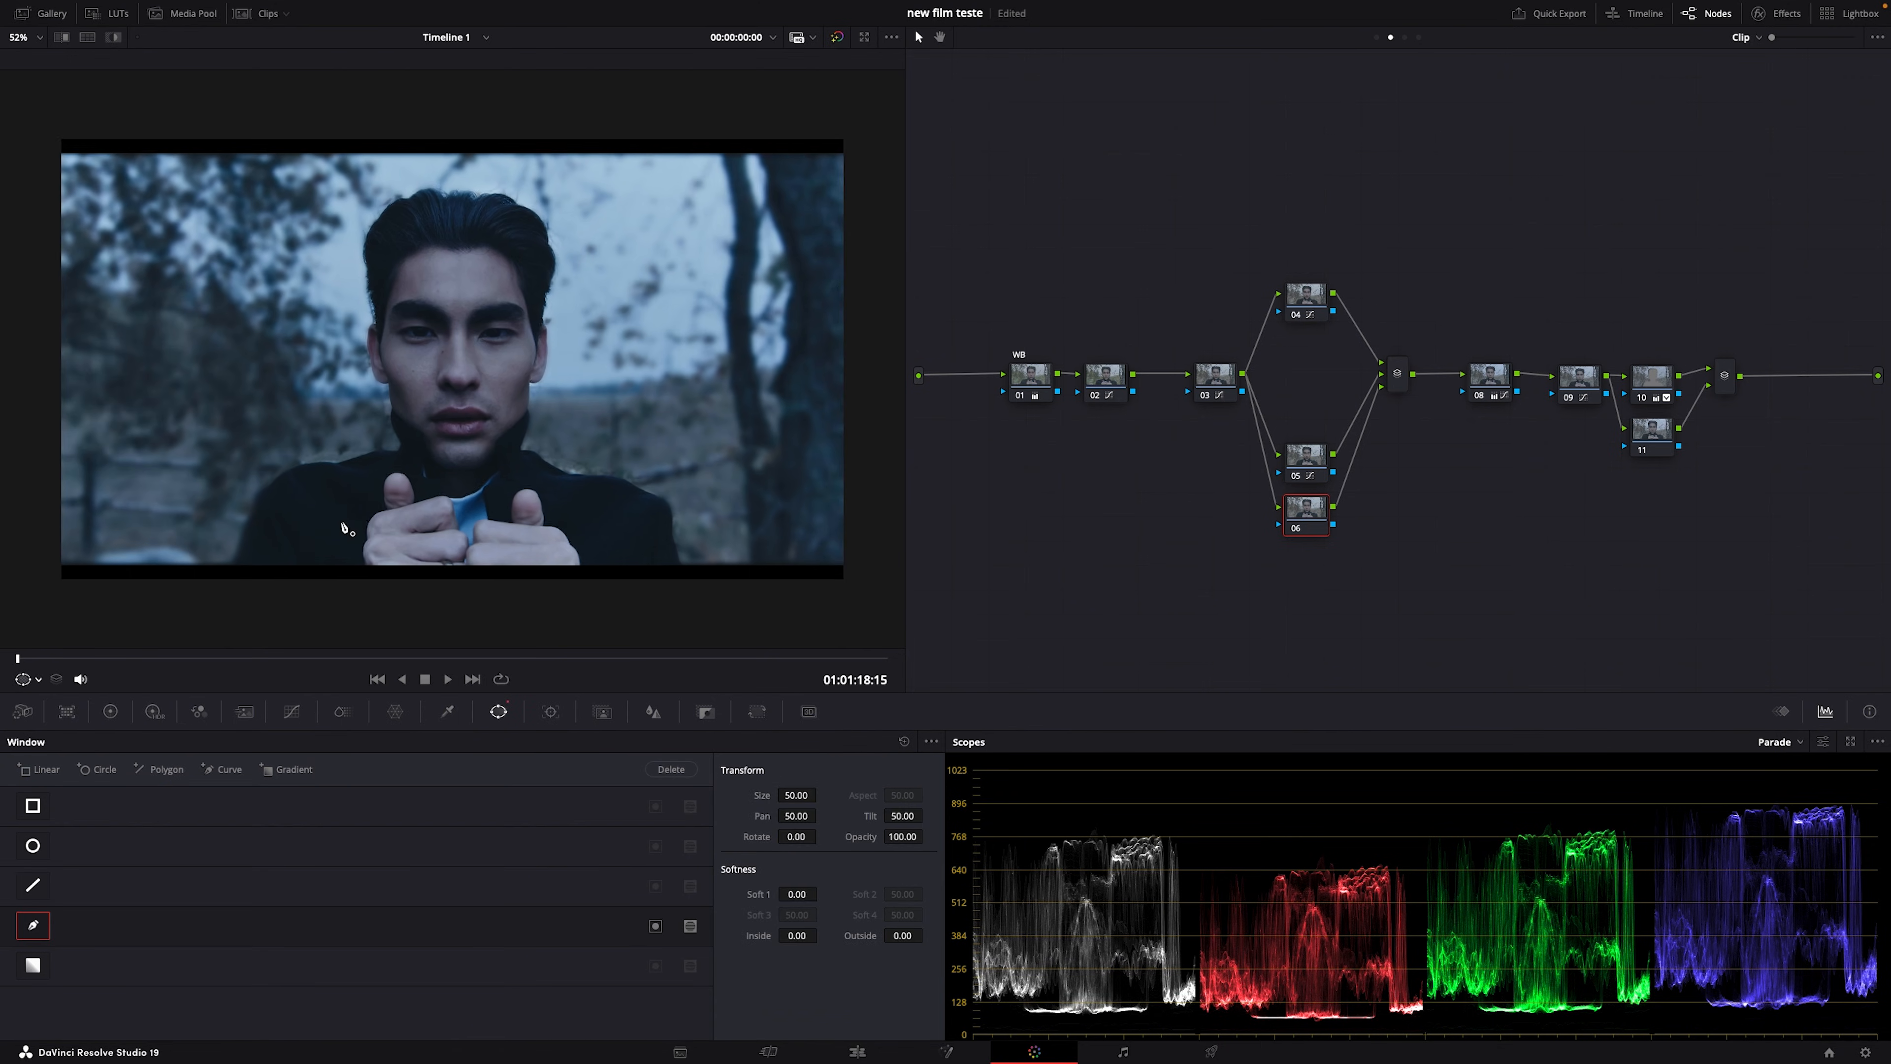
left_click(636, 578)
left_click(247, 557)
left_click(306, 415)
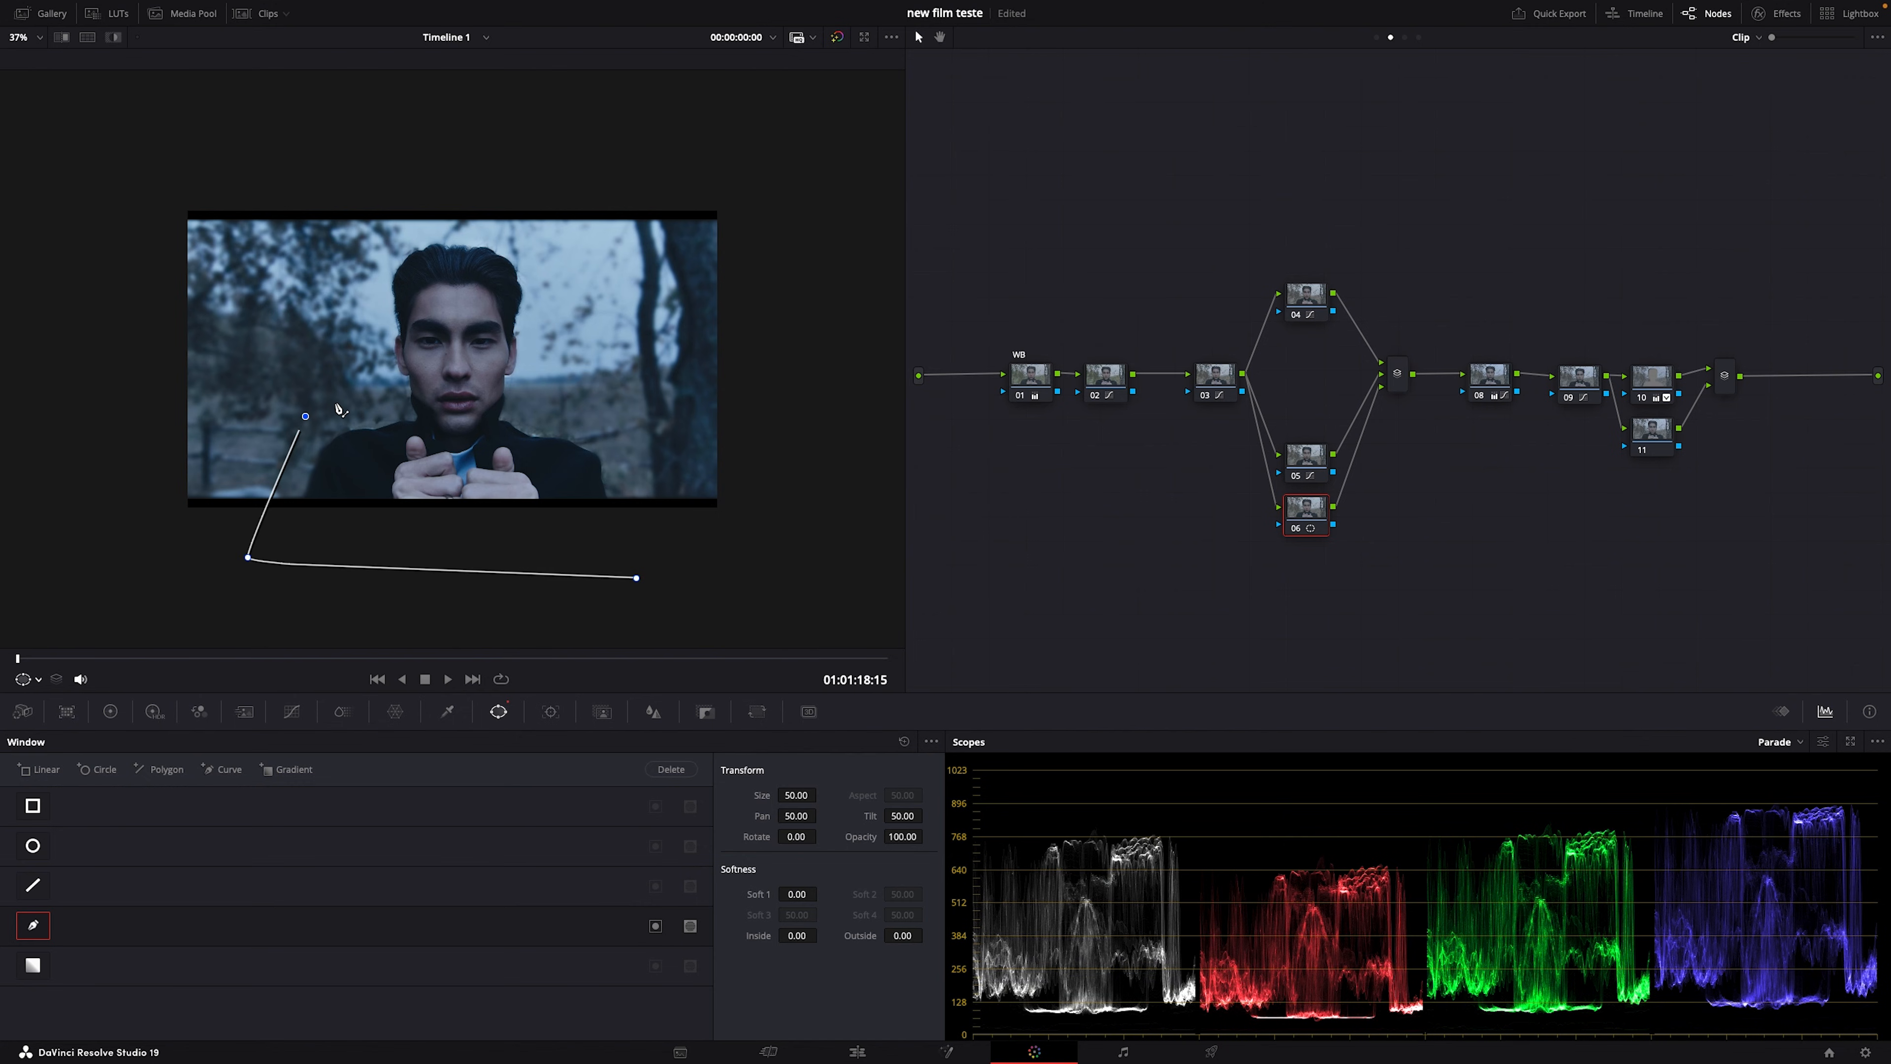
left_click(420, 392)
left_click(515, 390)
left_click(624, 436)
left_click(636, 577)
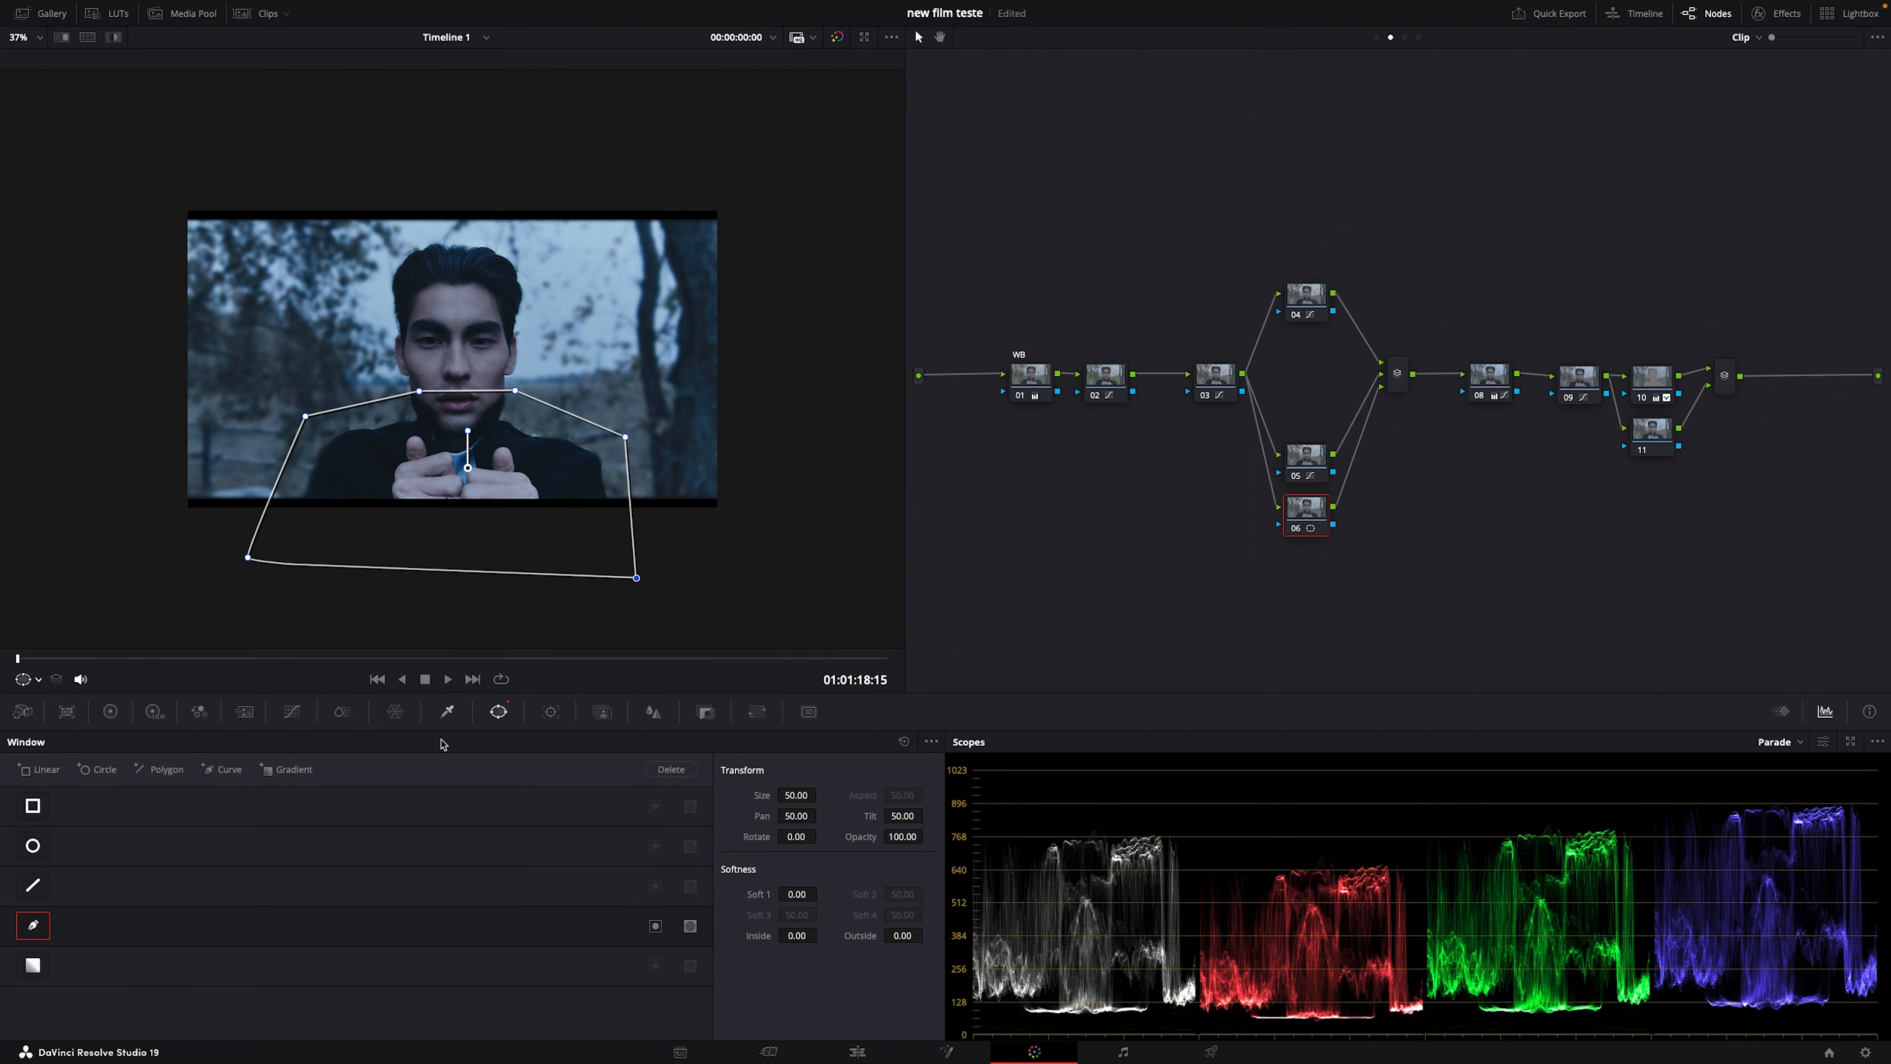
Step: Key node 06 on luminance with High 57.8, Clean Black 31.0 and Clean White 13.2
left_click(448, 712)
left_click(855, 742)
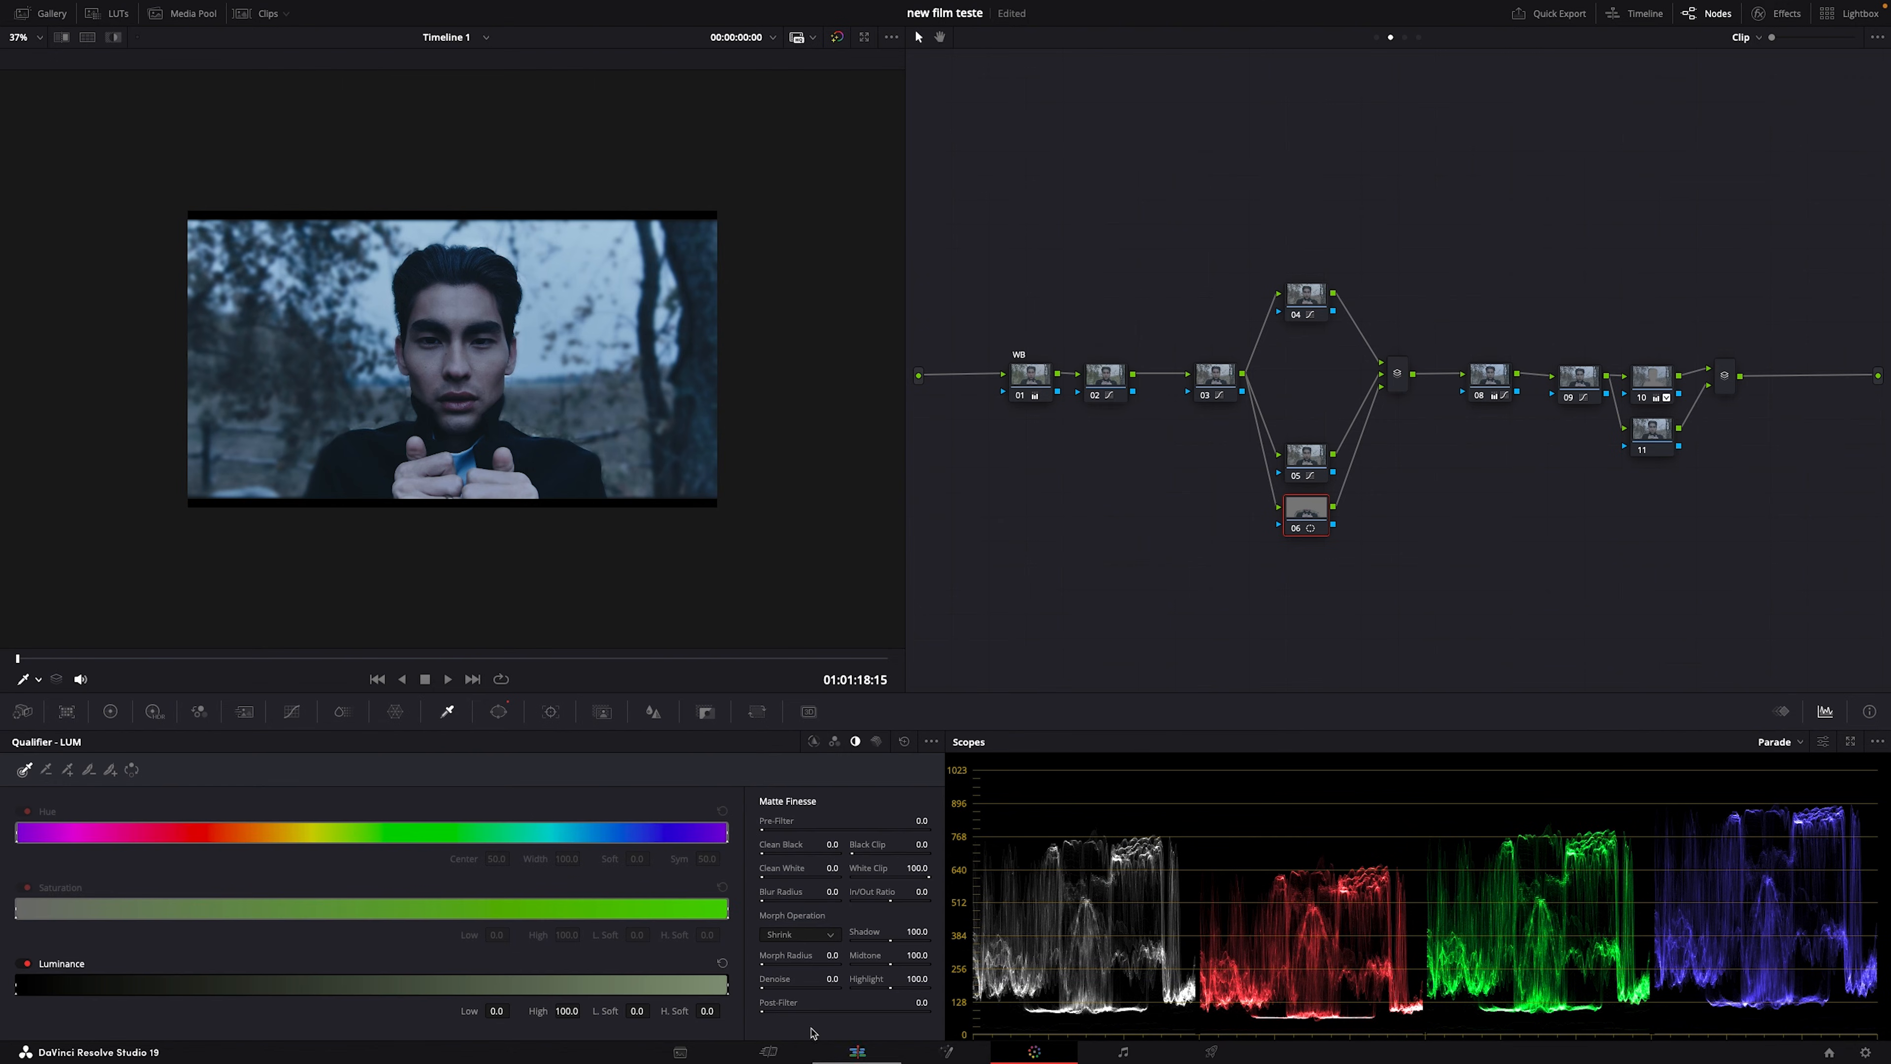
key("shift+h")
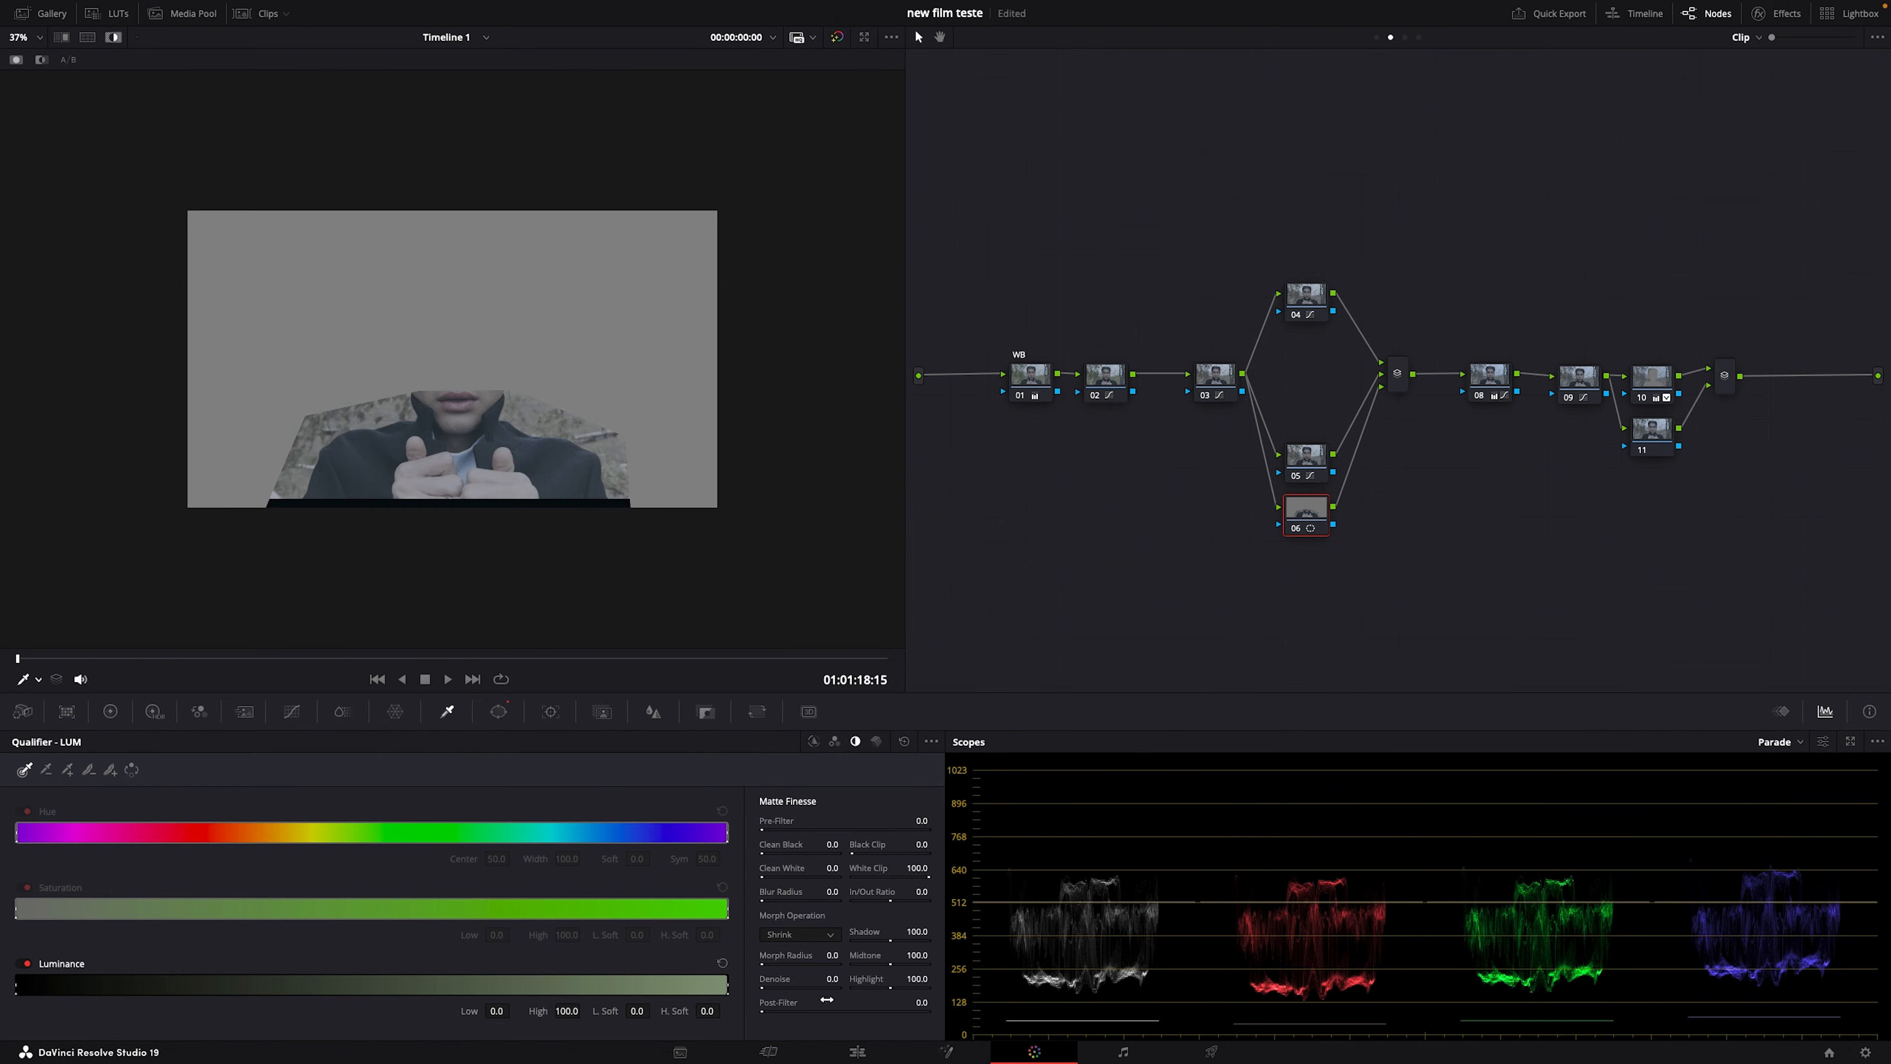
left_click_drag(718, 989, 423, 981)
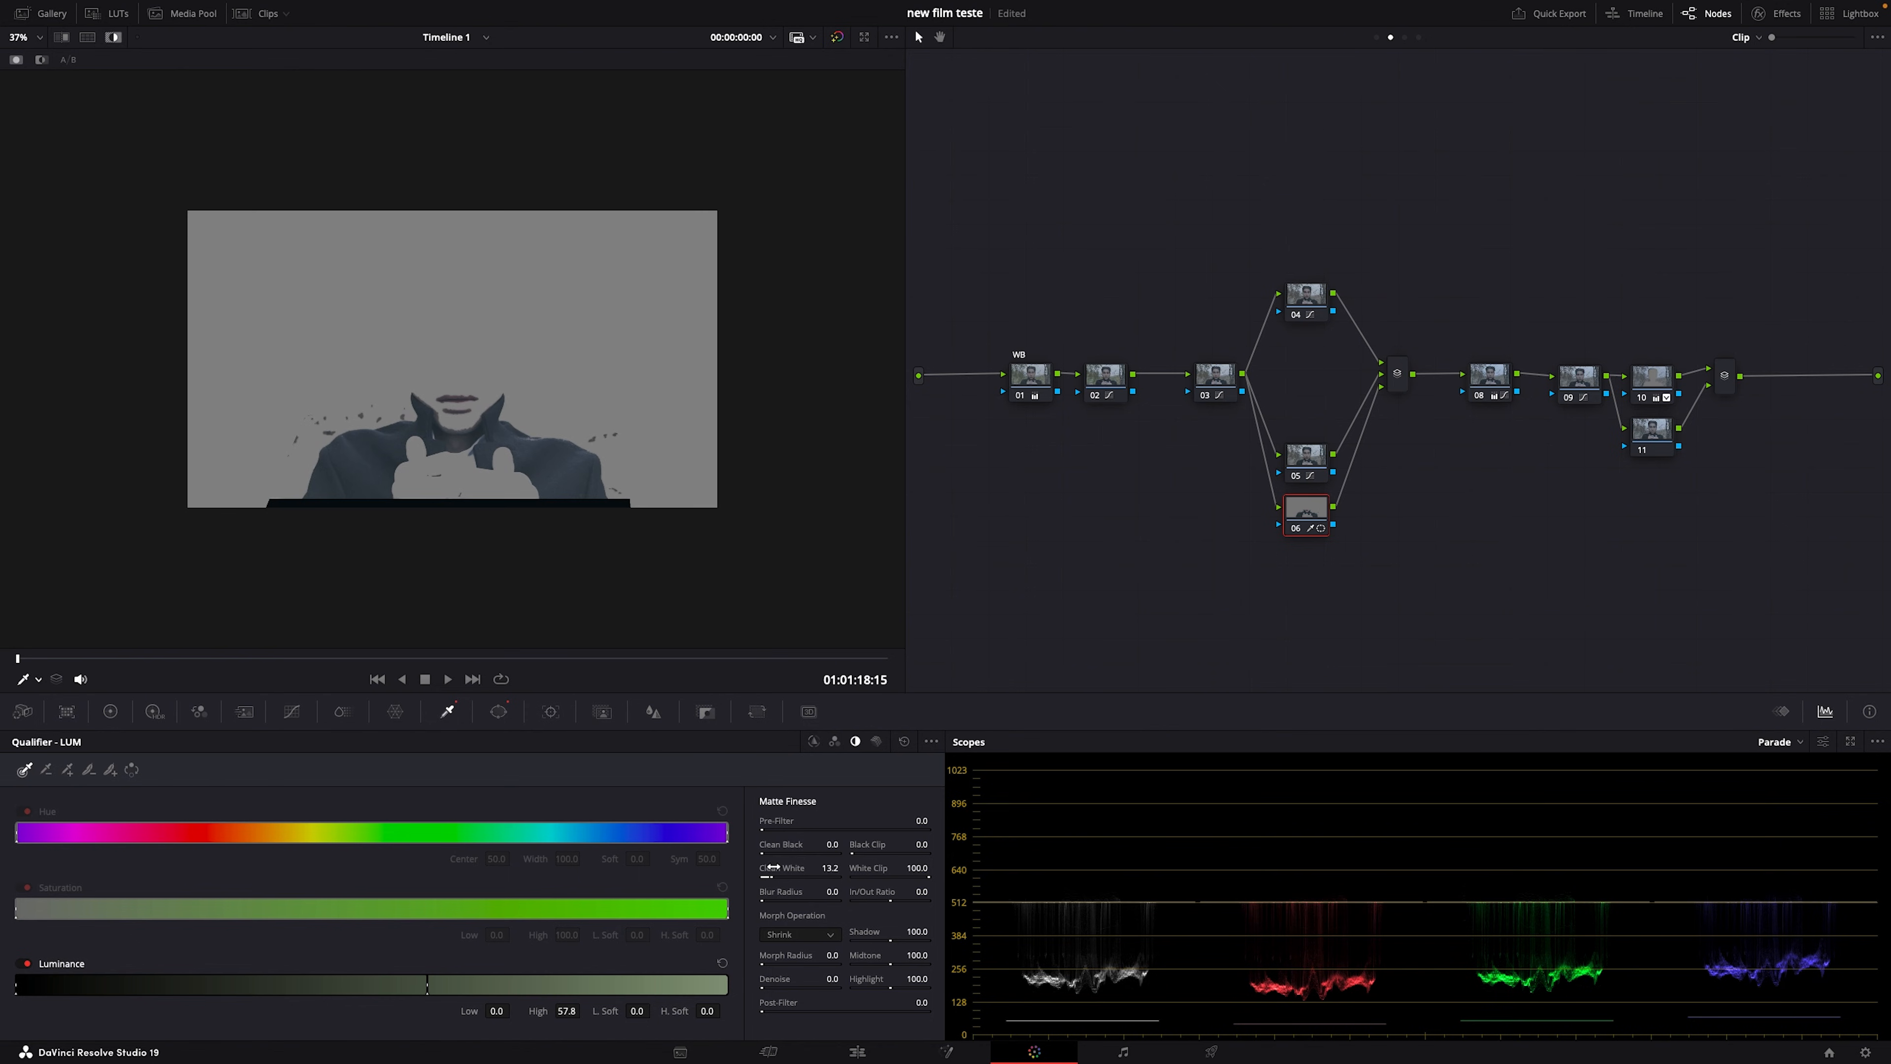
left_click_drag(830, 845, 836, 845)
left_click(113, 37)
Step: Tint node 06's log shadows toward blue, to -0.11, -0.04, 0.72
left_click(110, 712)
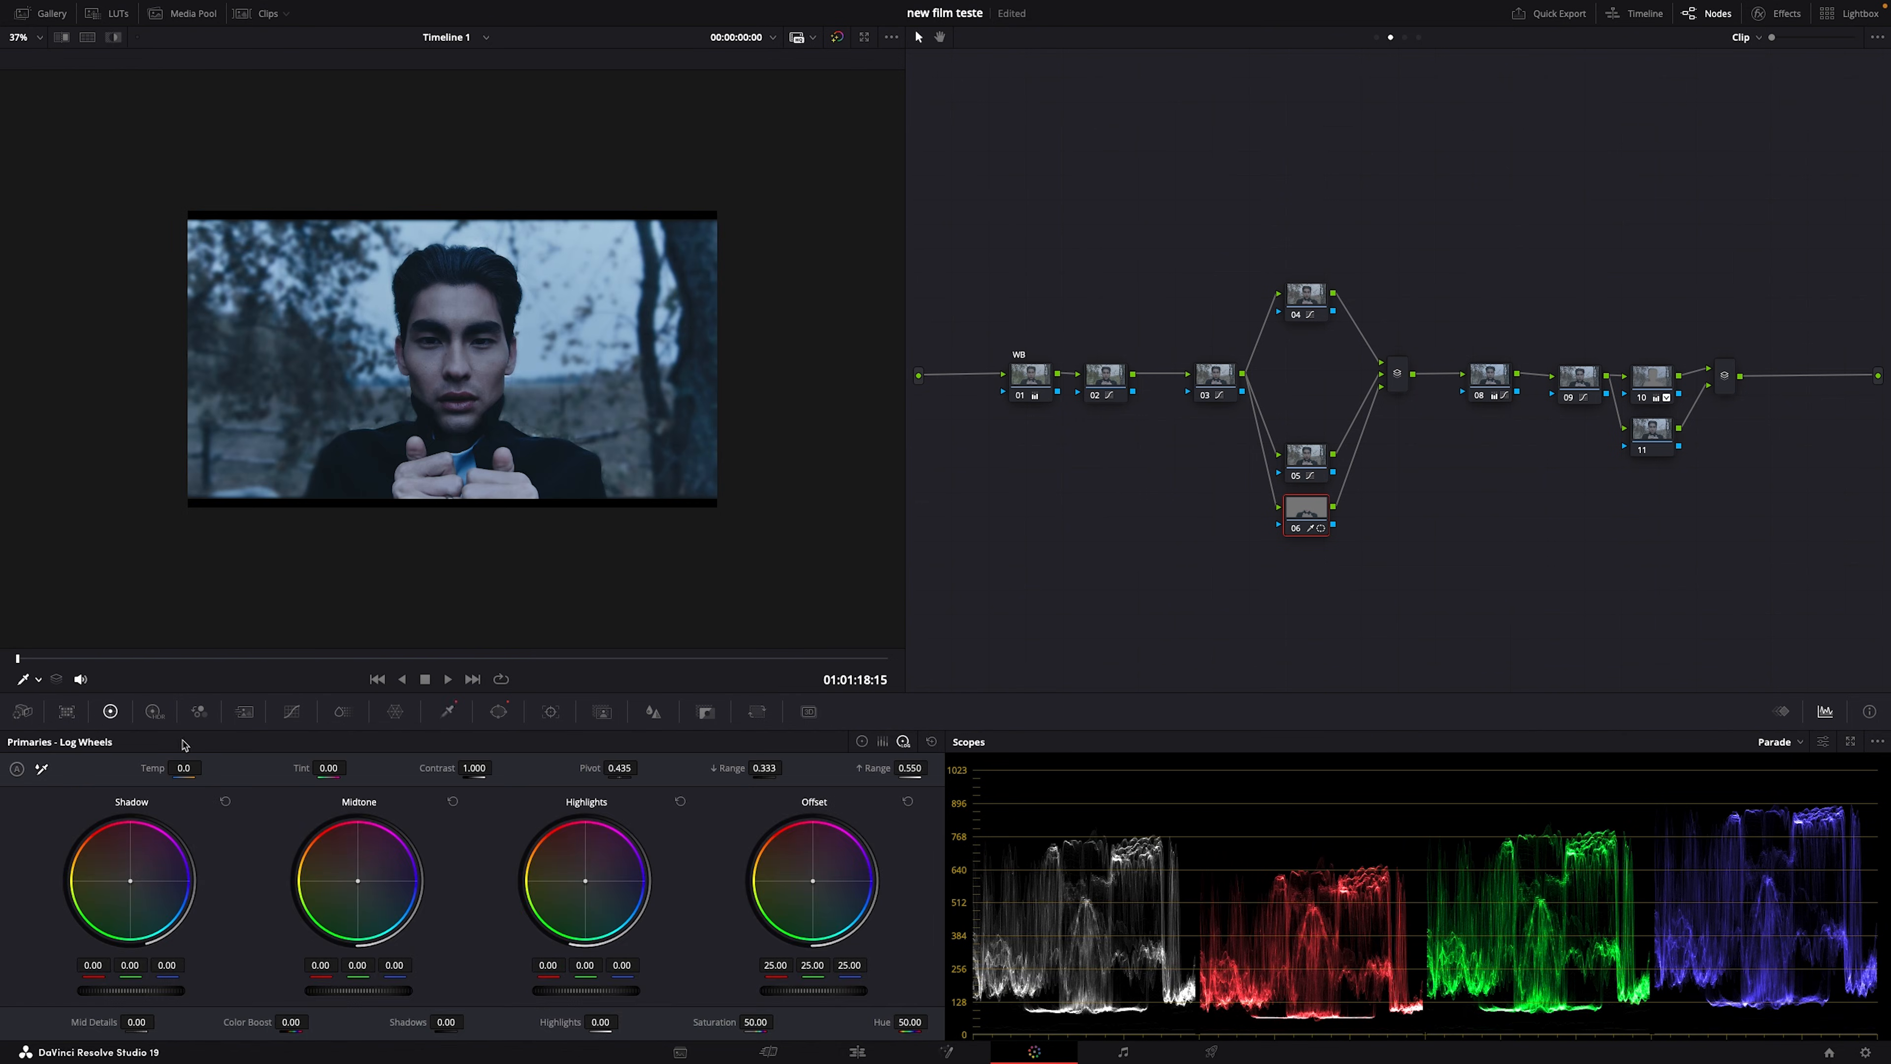
left_click(864, 741)
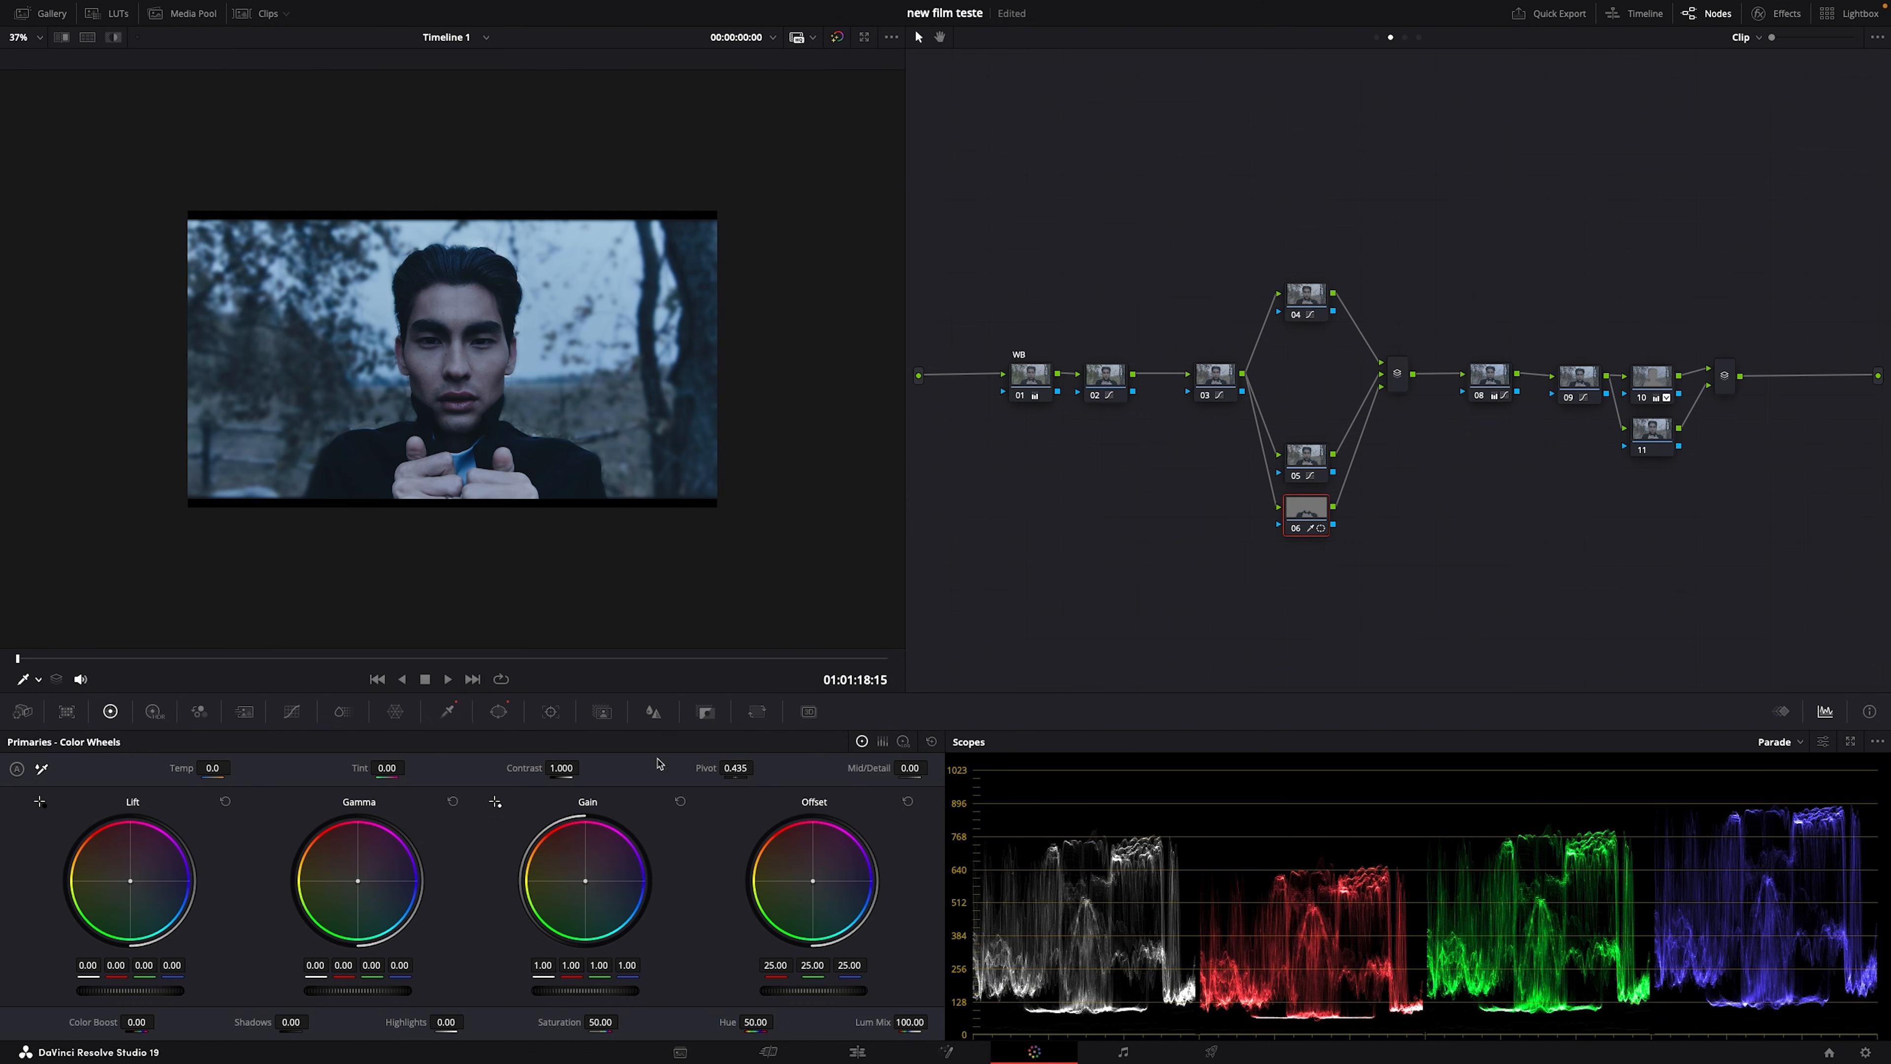
left_click(904, 742)
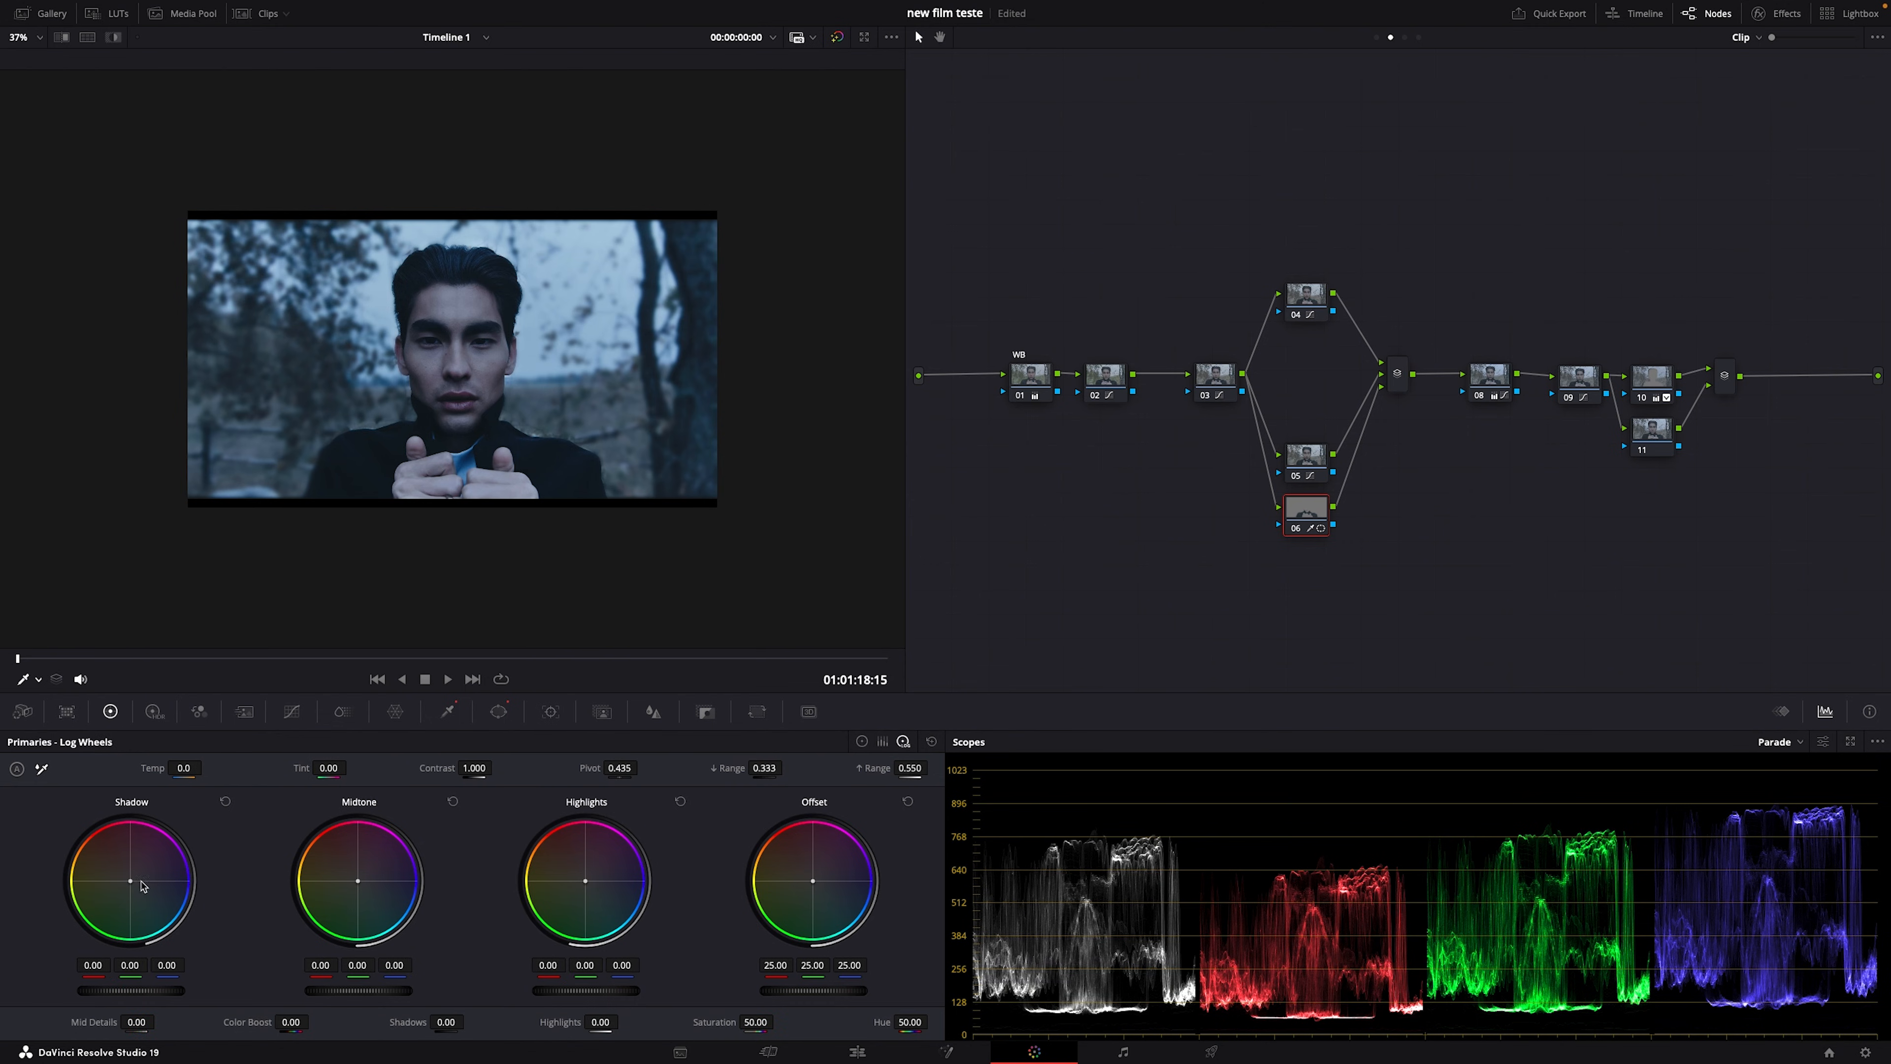
left_click_drag(137, 885, 141, 888)
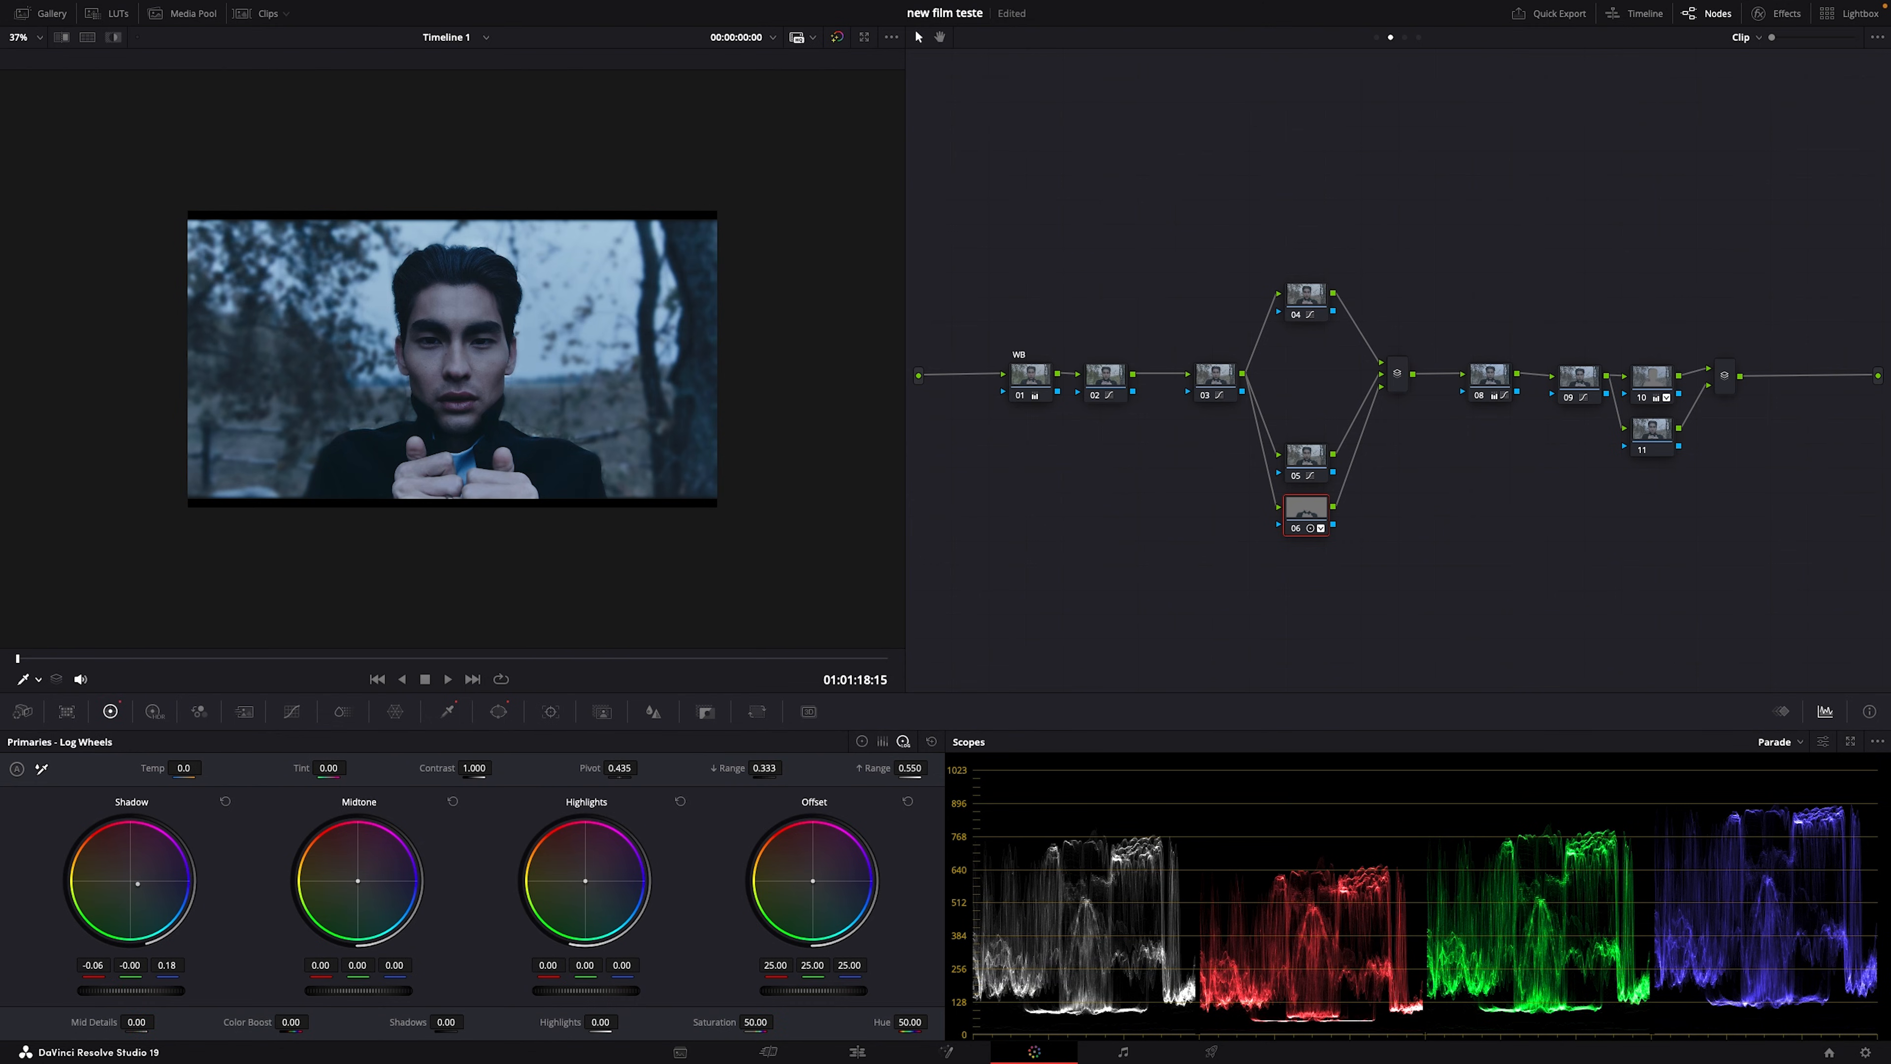
left_click_drag(141, 885, 159, 886)
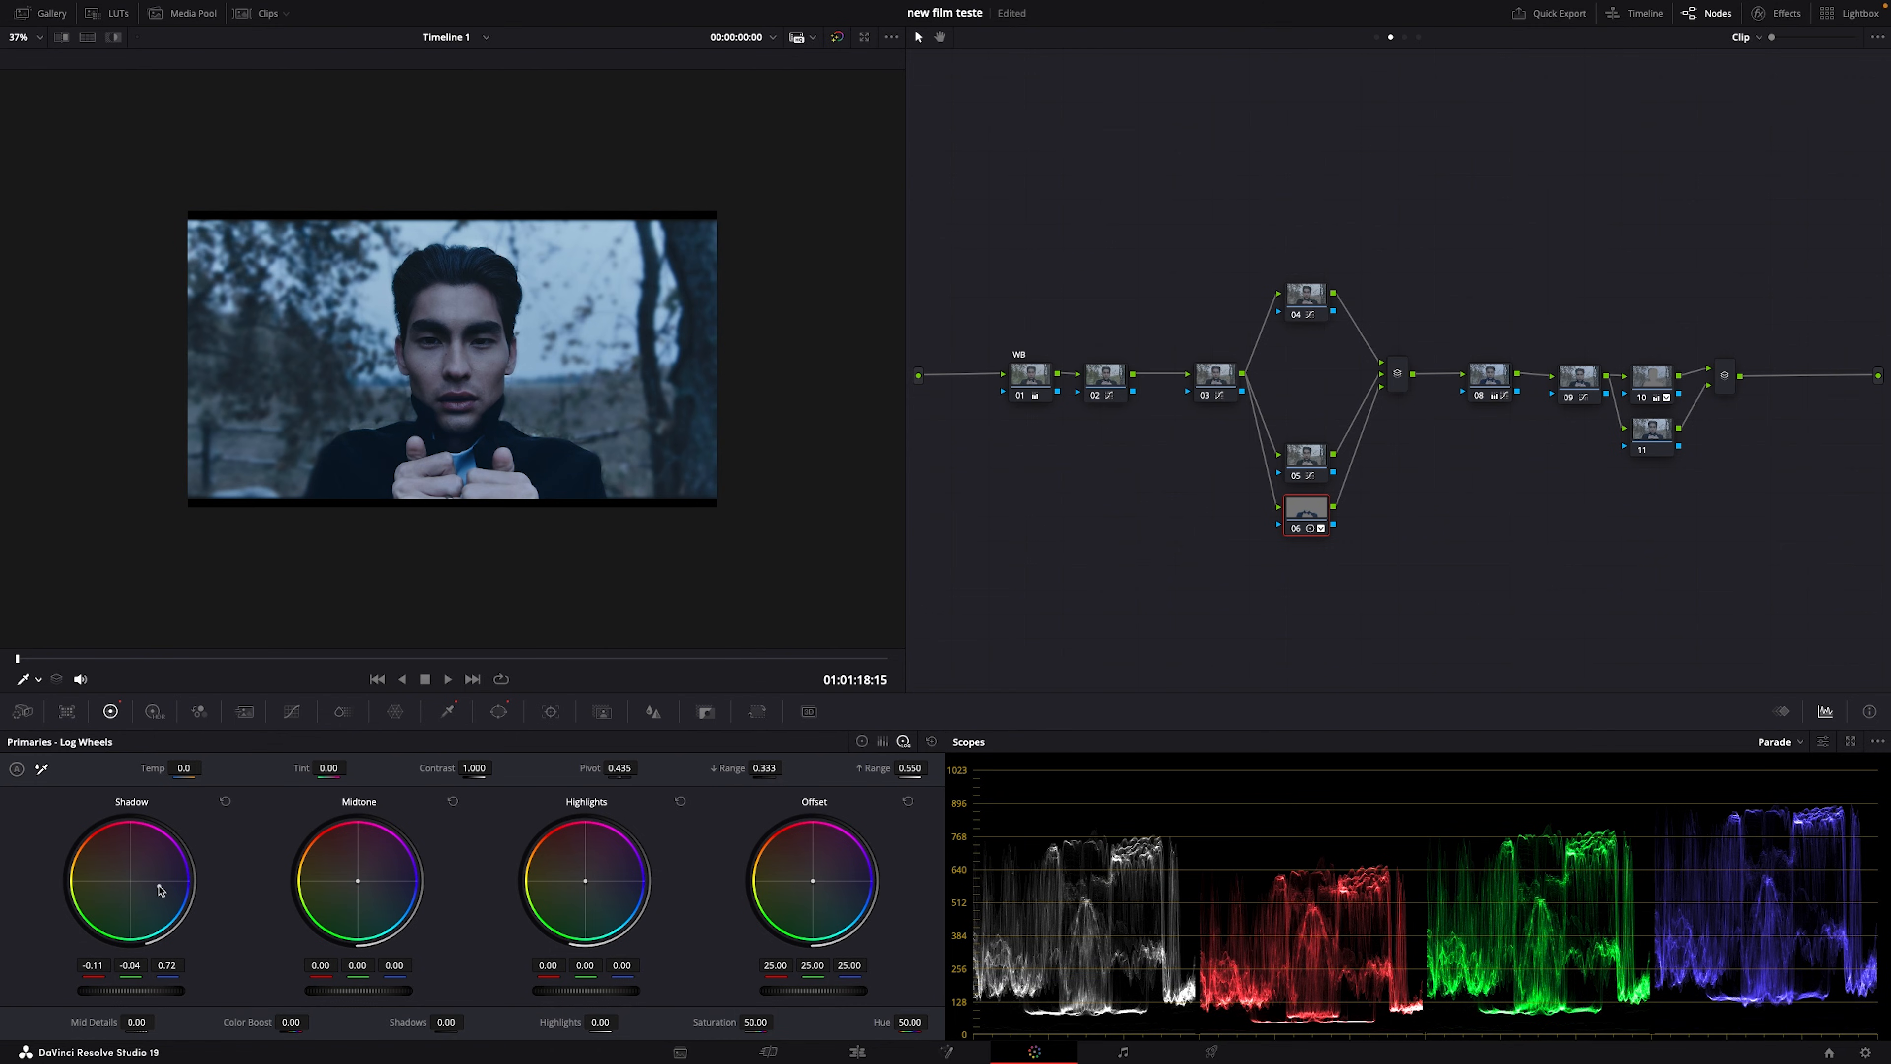
Step: Compare the clip beside the reference still in full screen, then return to grading
left_click(87, 36)
scroll(418, 468, "up", 3)
scroll(429, 494, "up", 1)
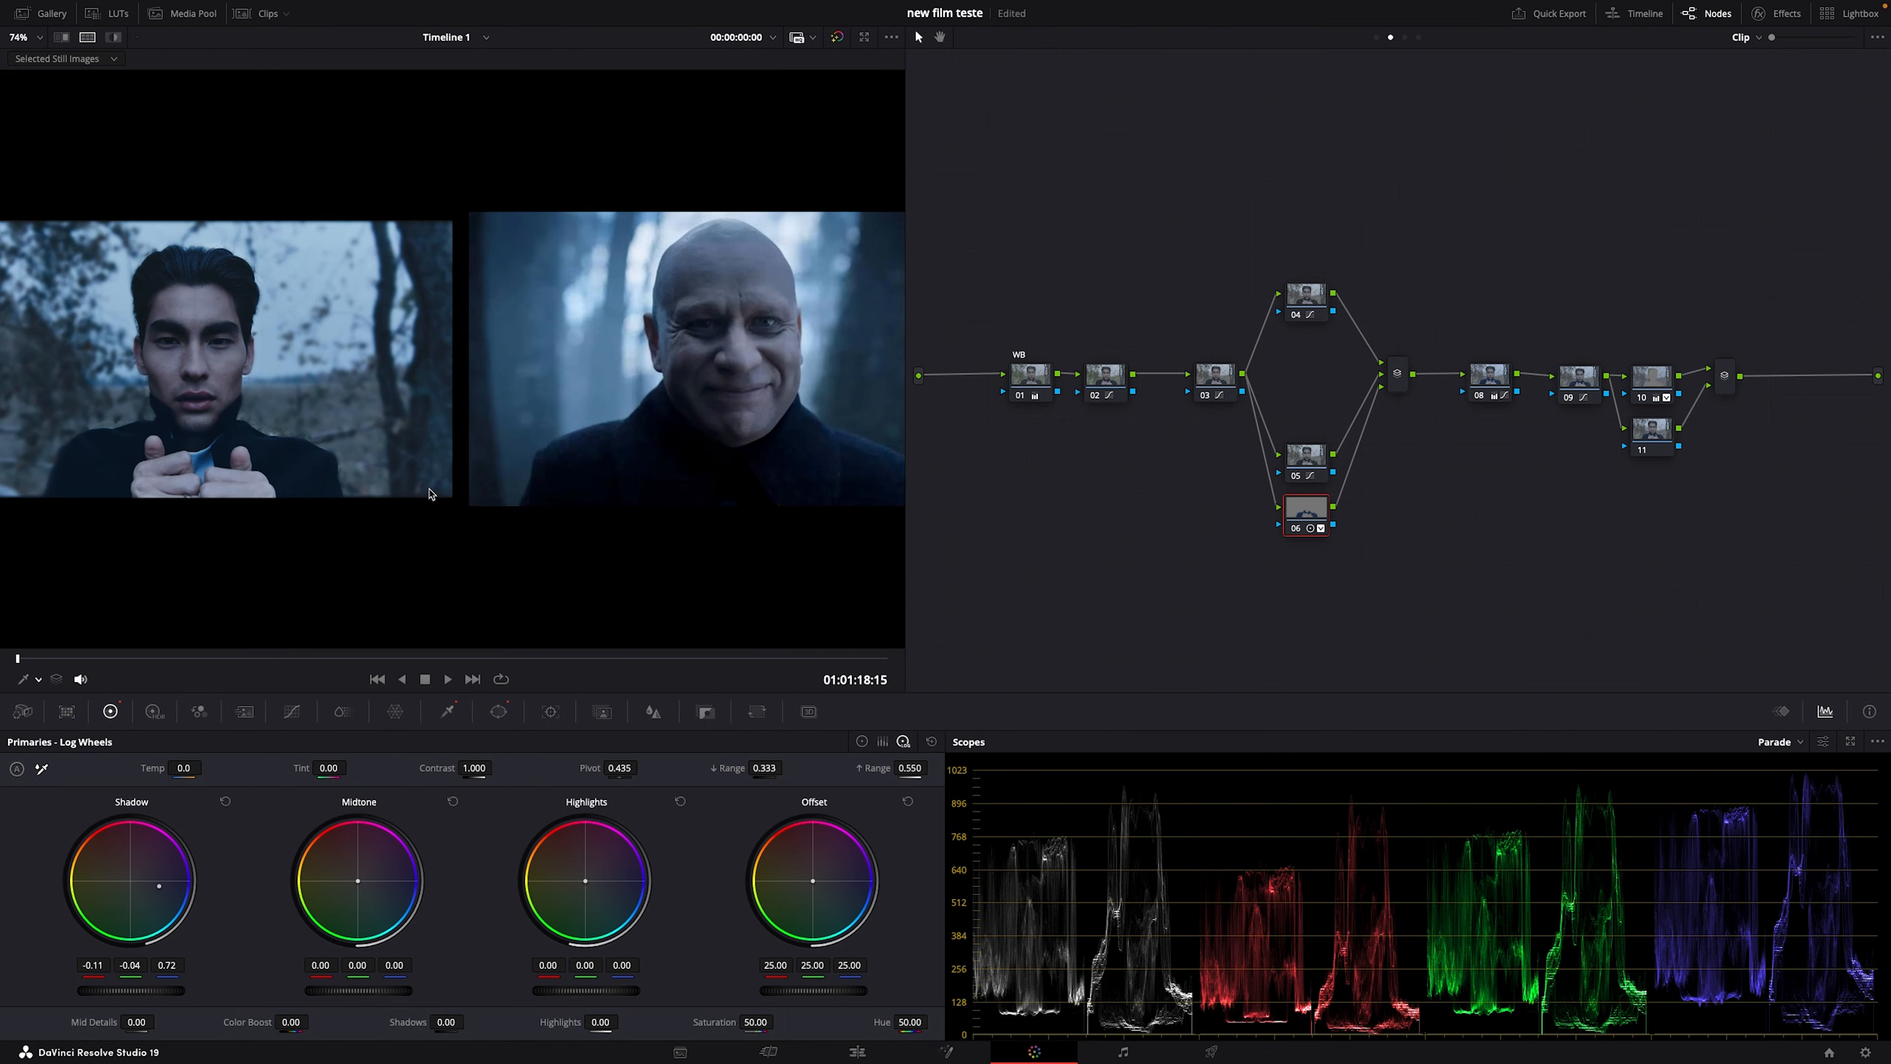
scroll(430, 494, "down", 1)
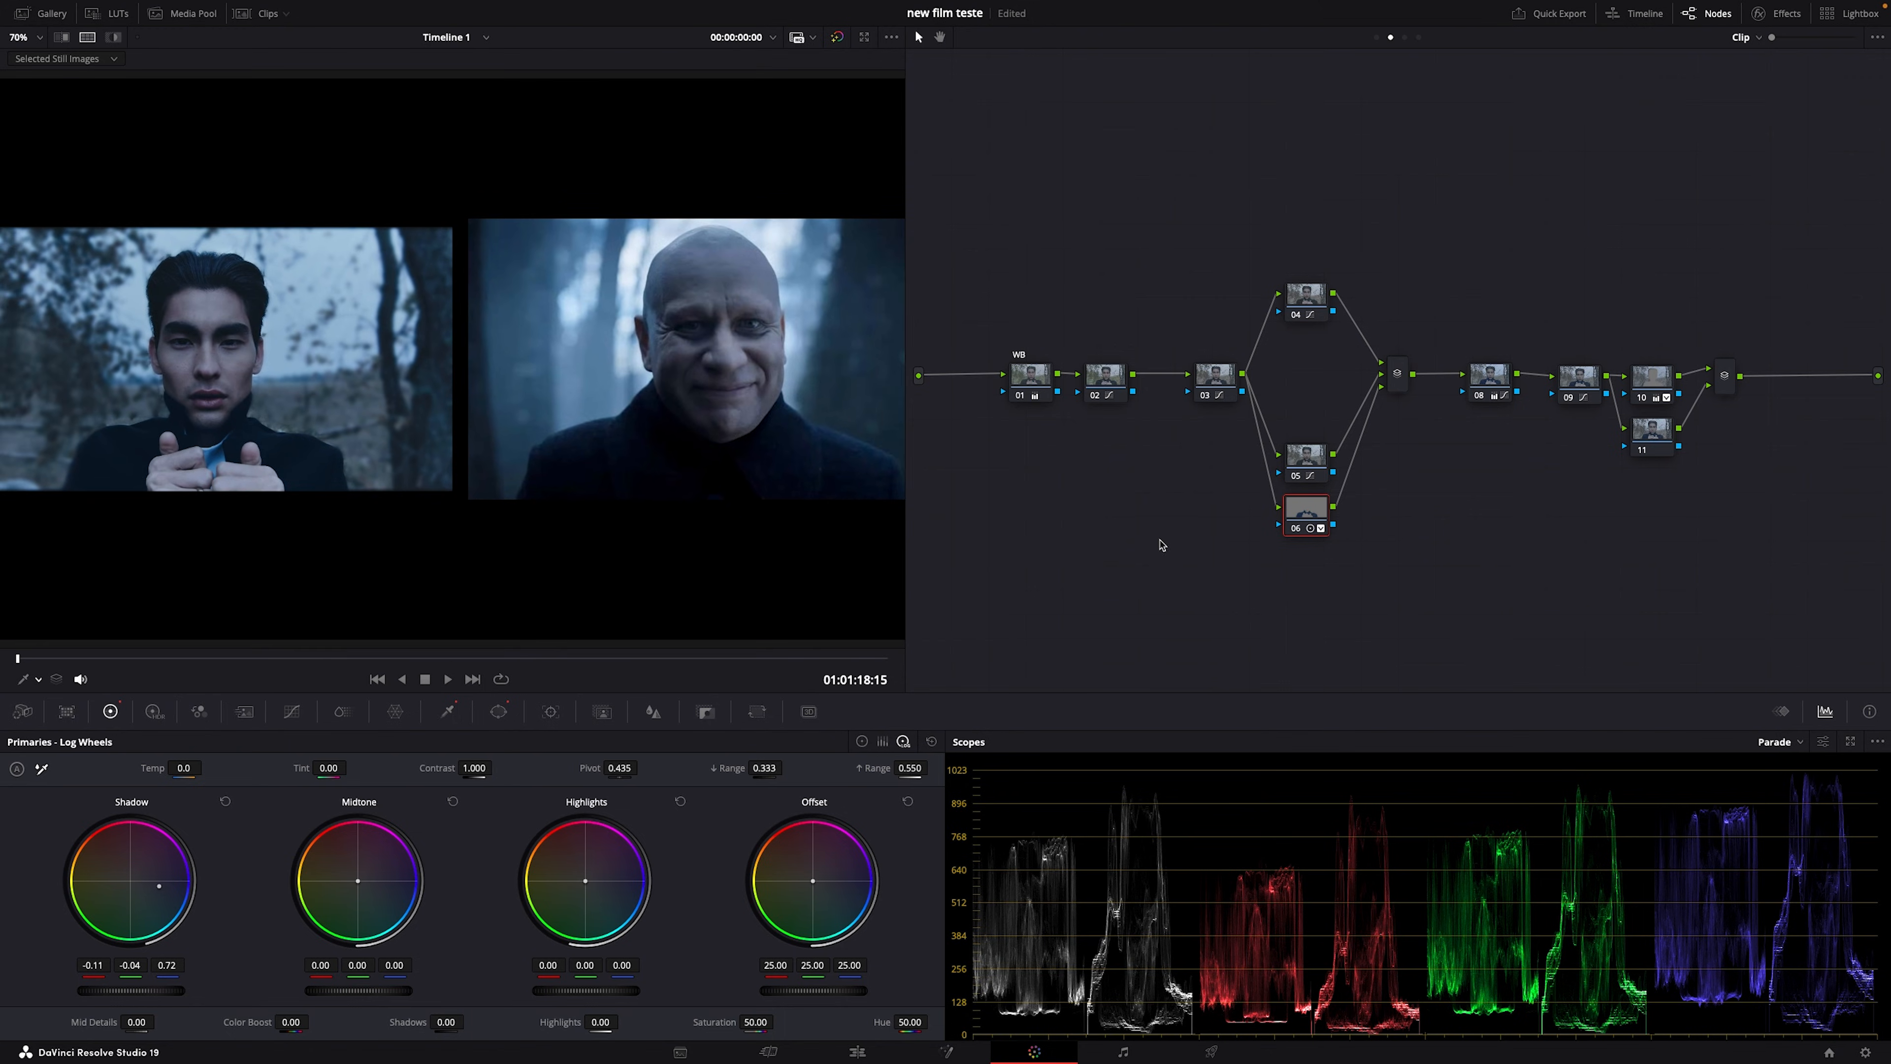
key("super+f")
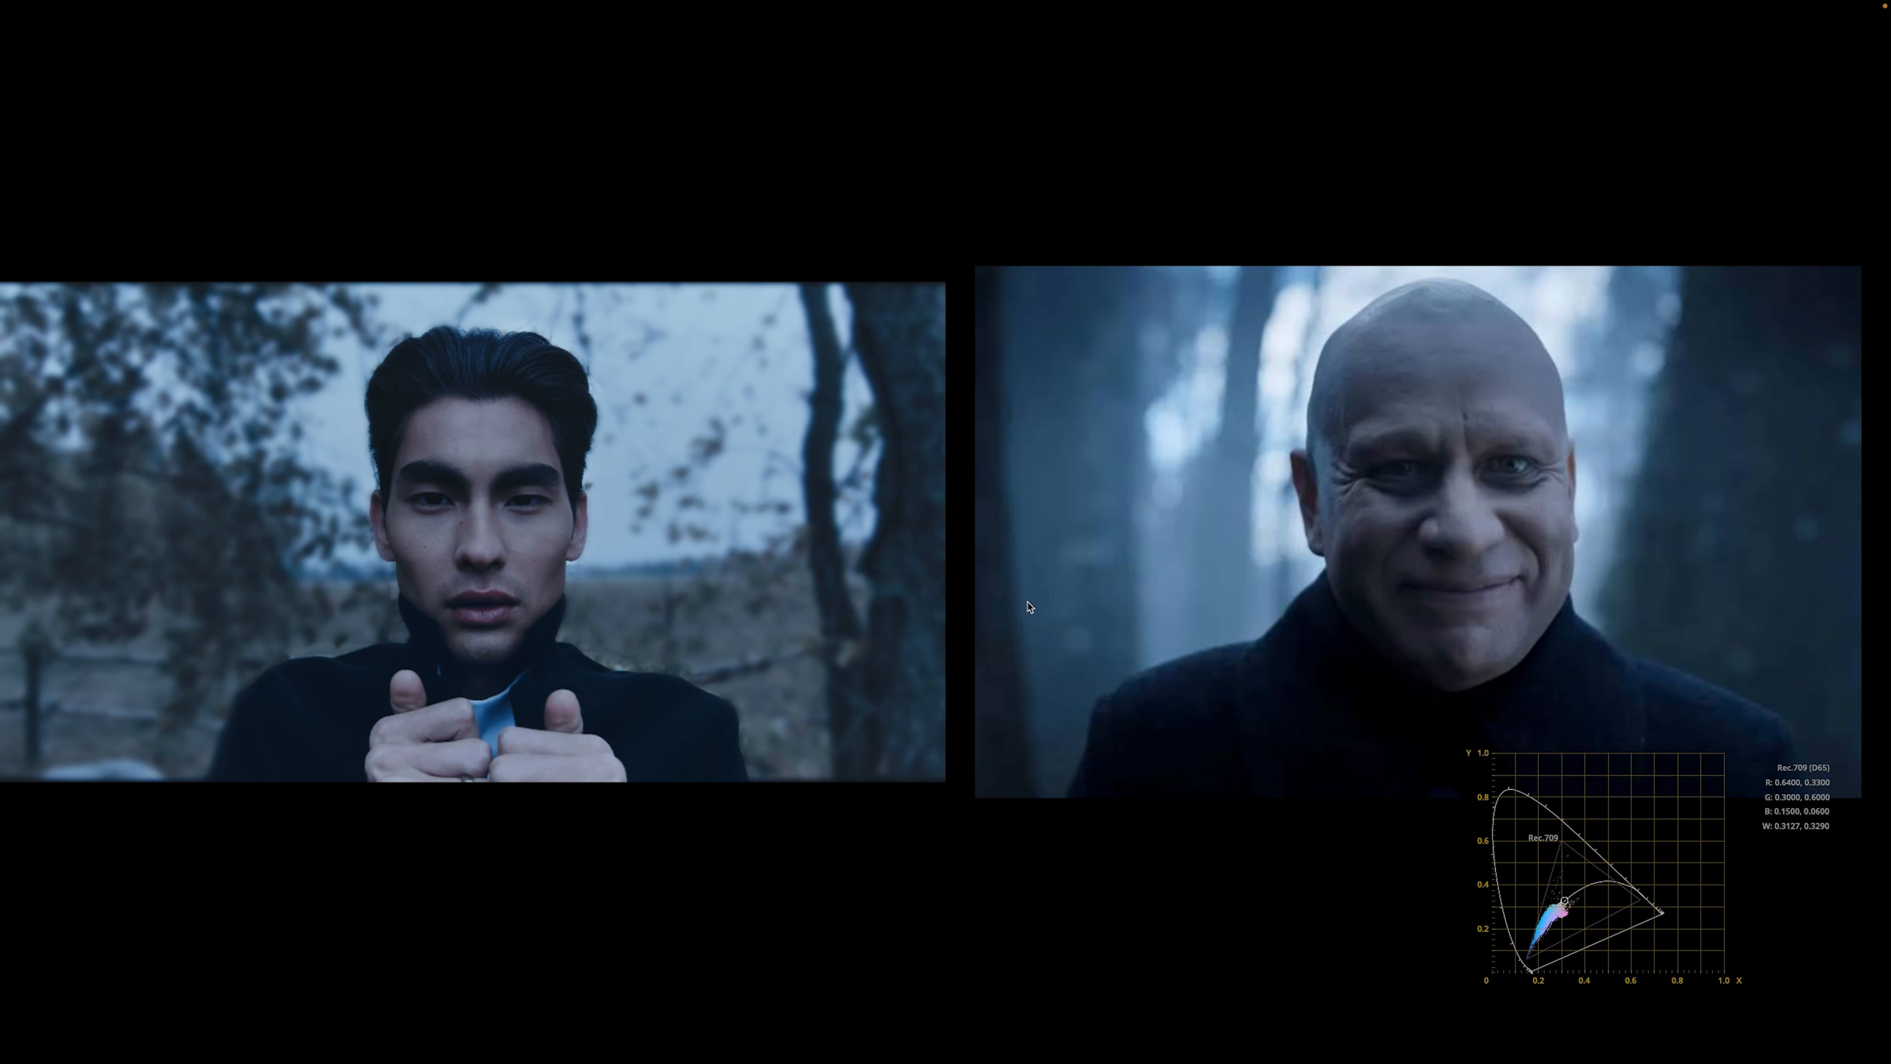
mouse_move(1332, 627)
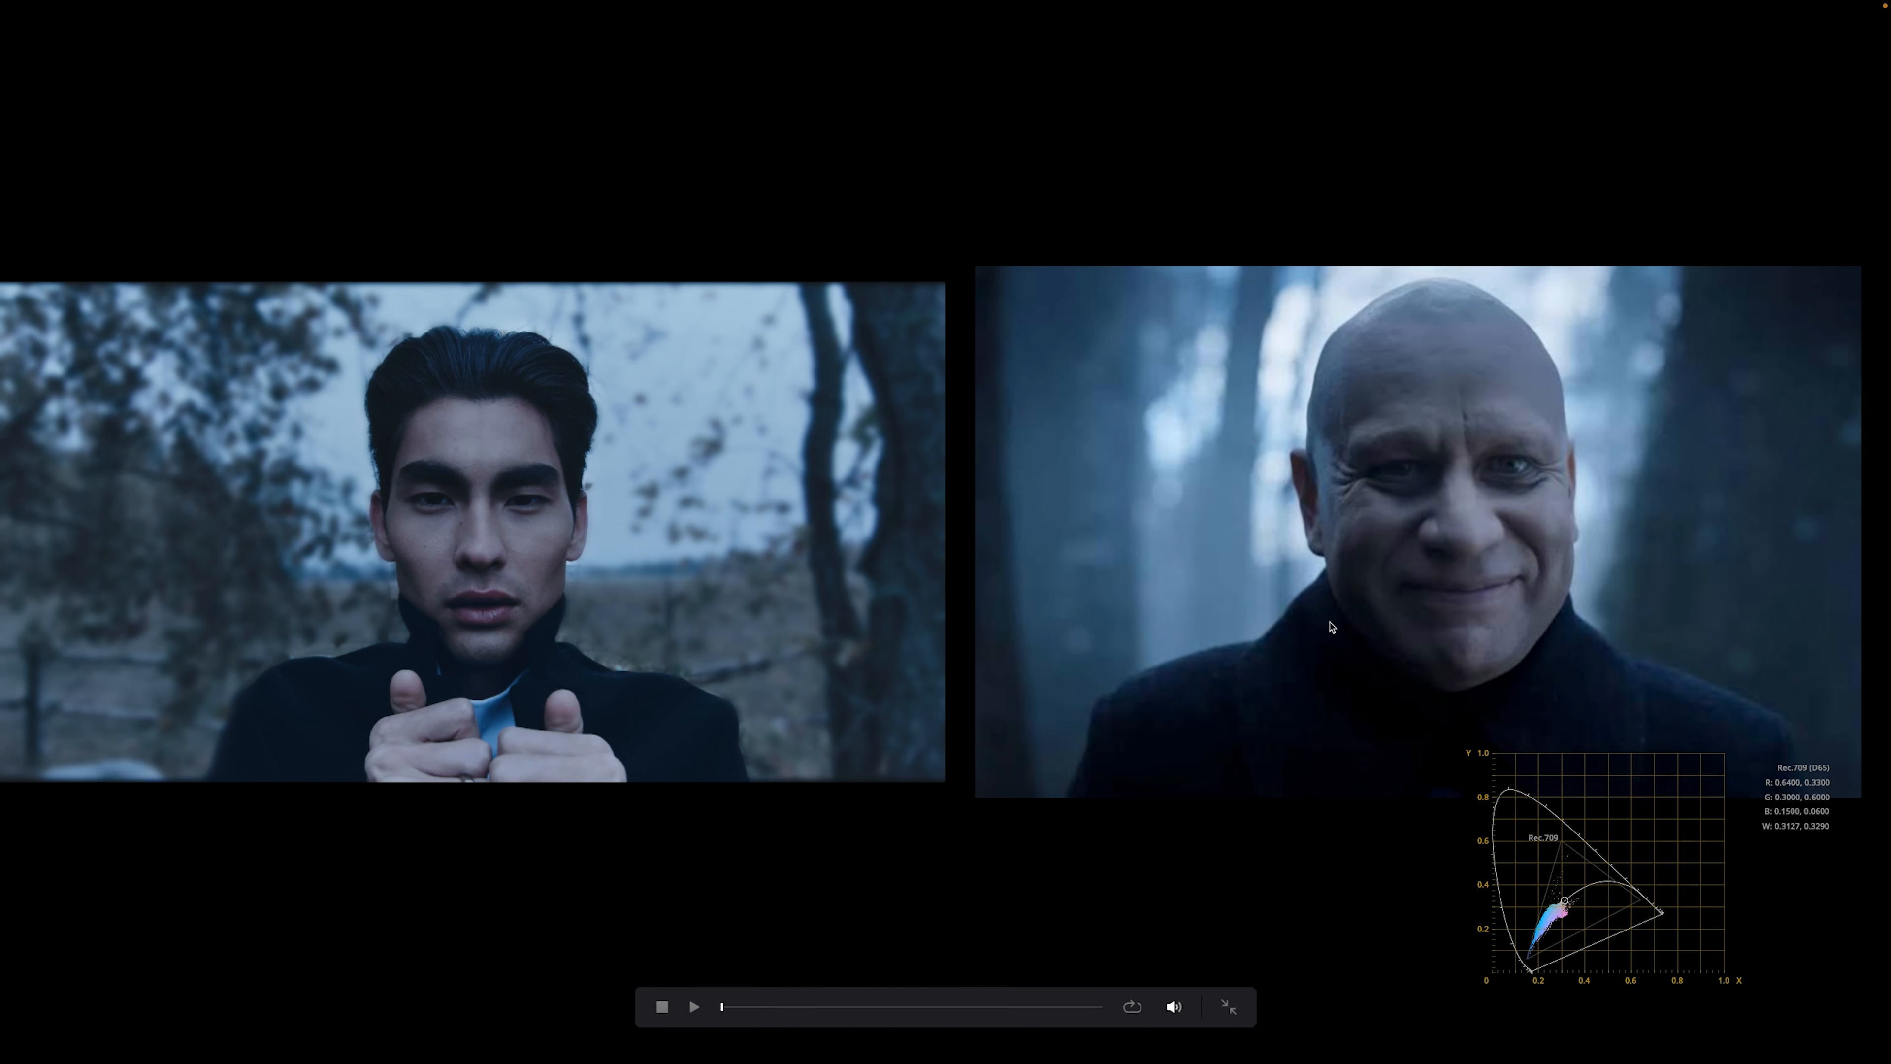
key("Escape")
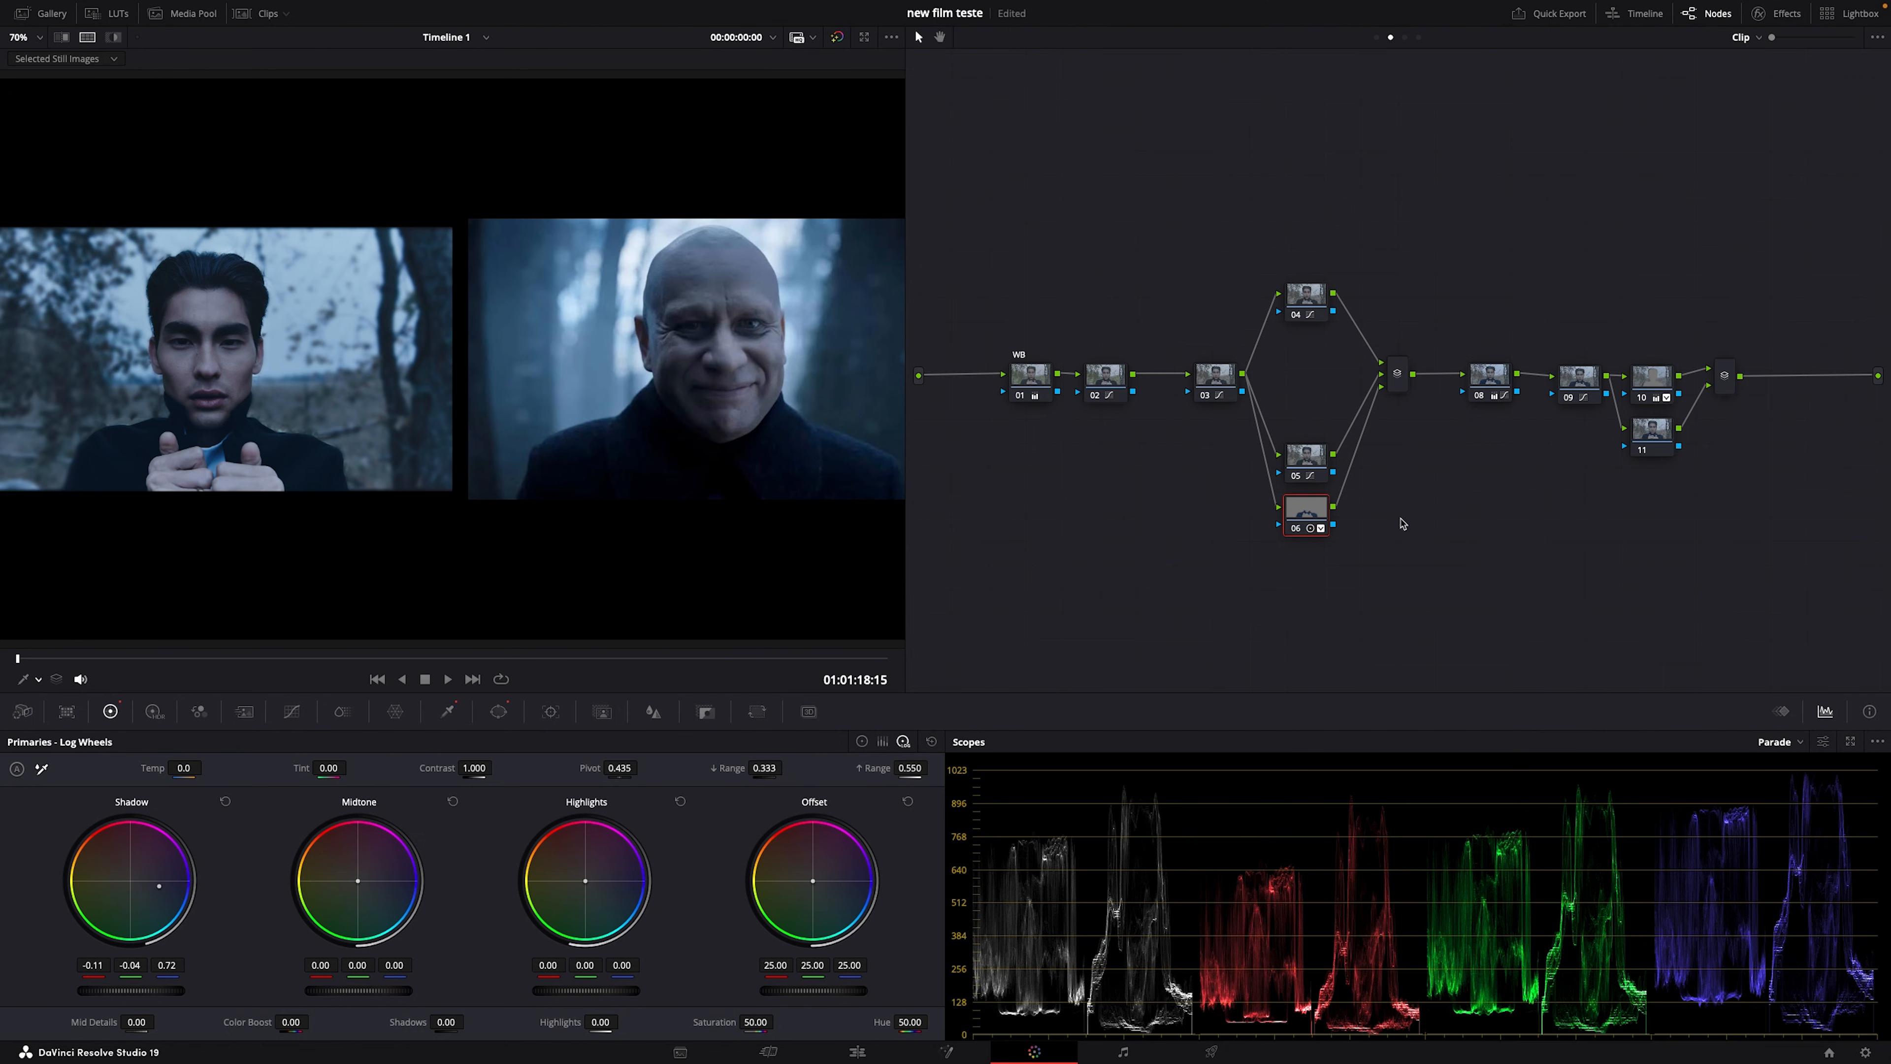
Step: Add a soft, feathered oval Circle window around the face on node 11
left_click(1631, 447)
left_click(87, 36)
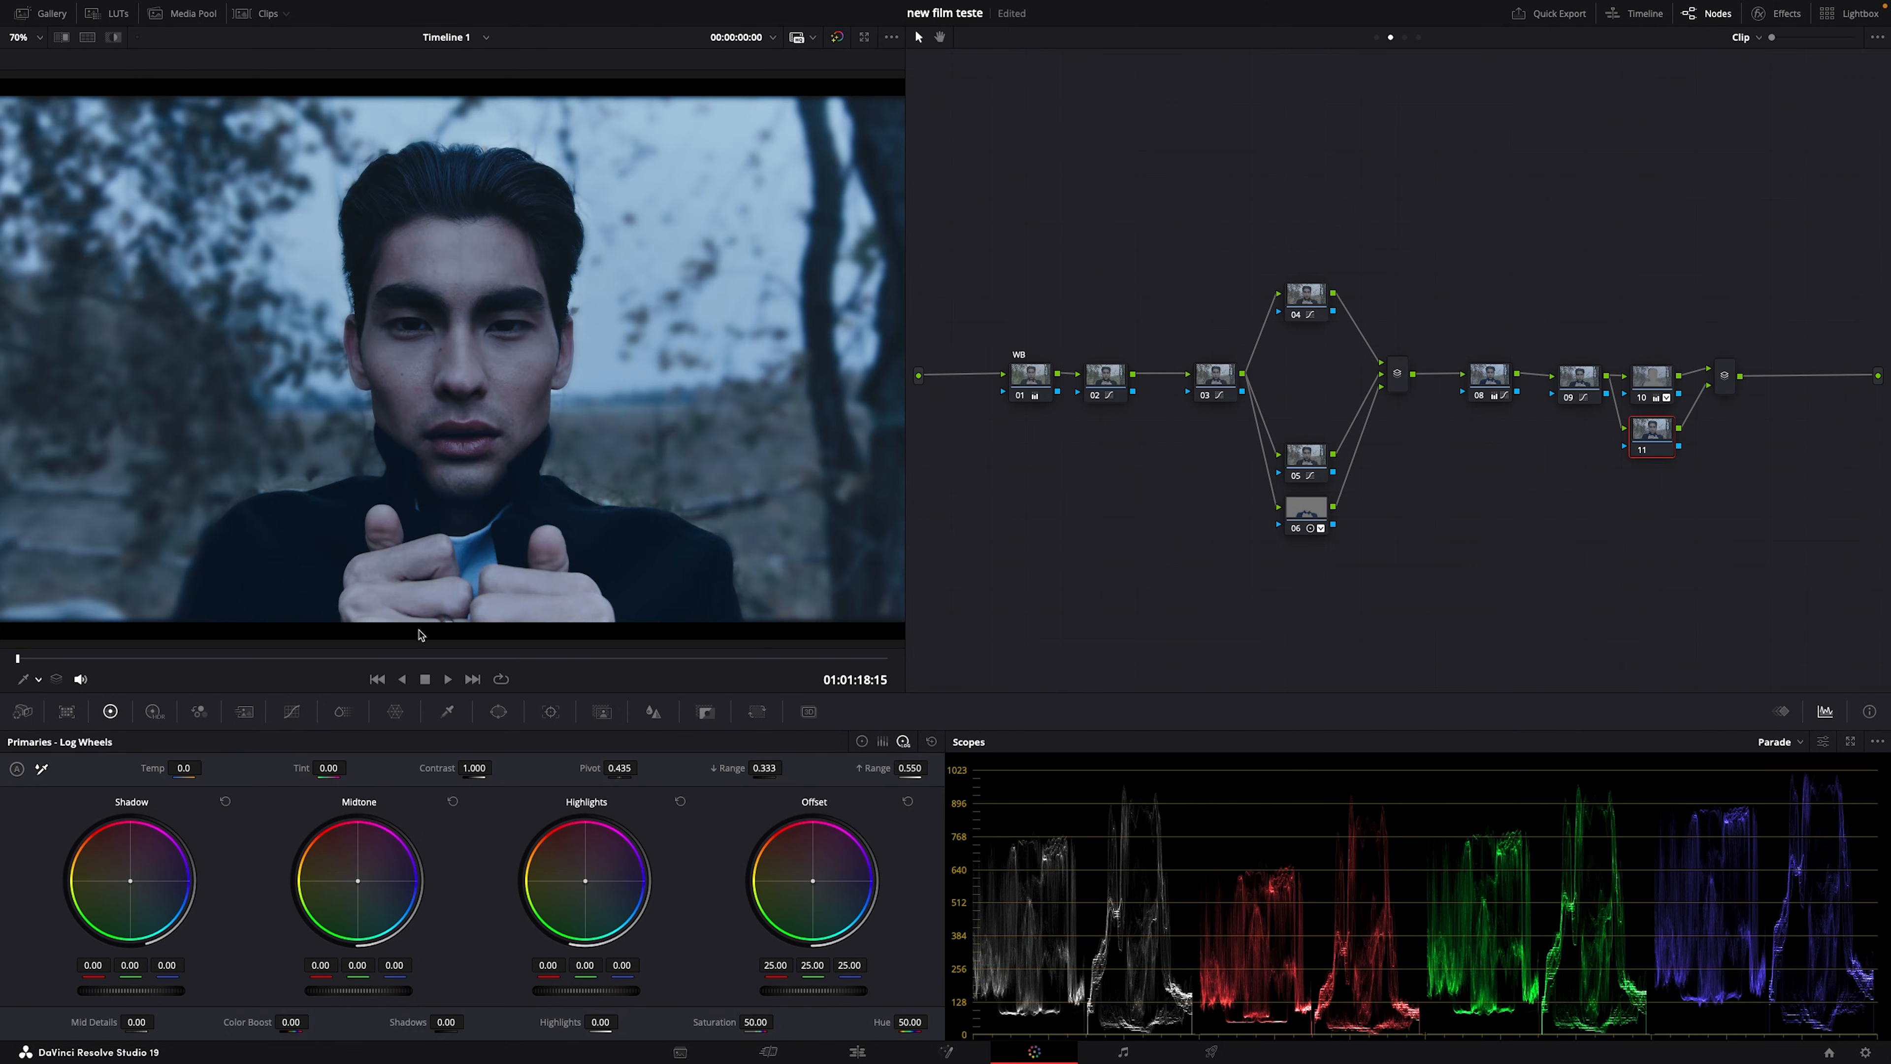
left_click(481, 713)
left_click(37, 845)
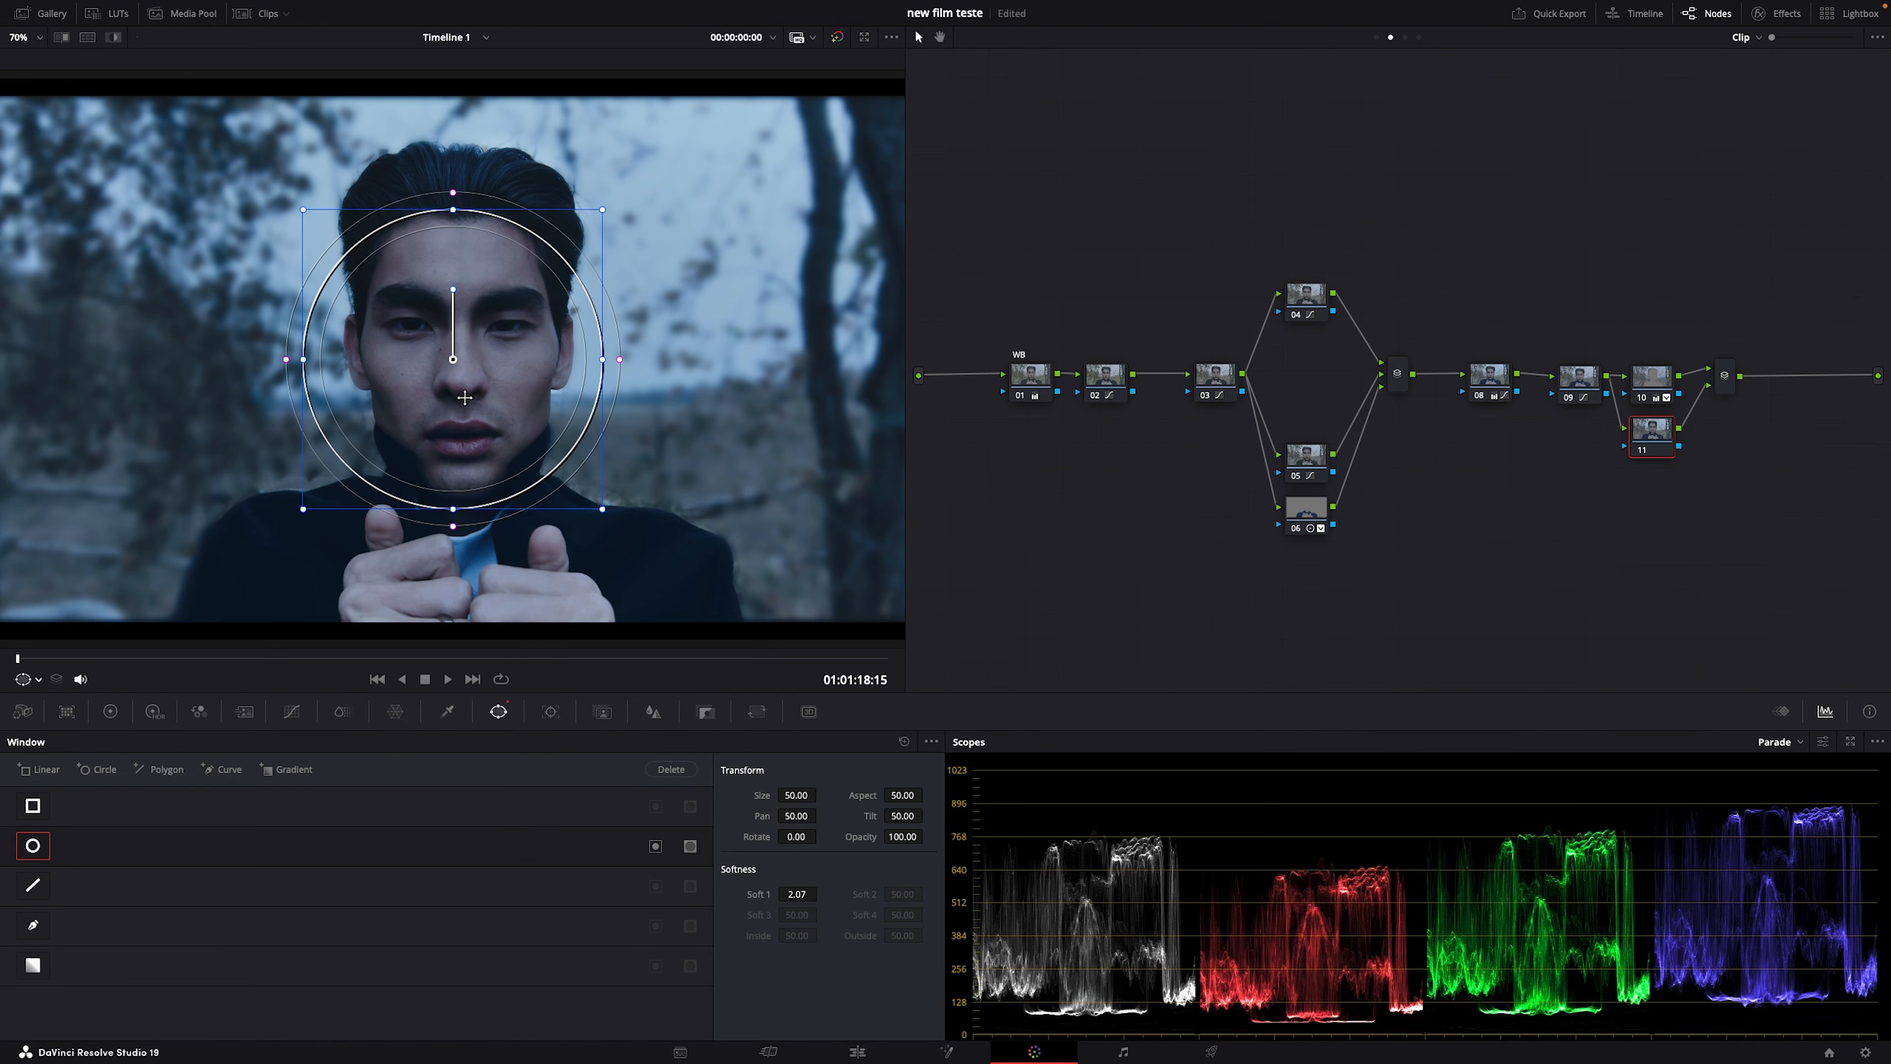
left_click_drag(304, 363, 365, 377)
left_click_drag(441, 430, 442, 396)
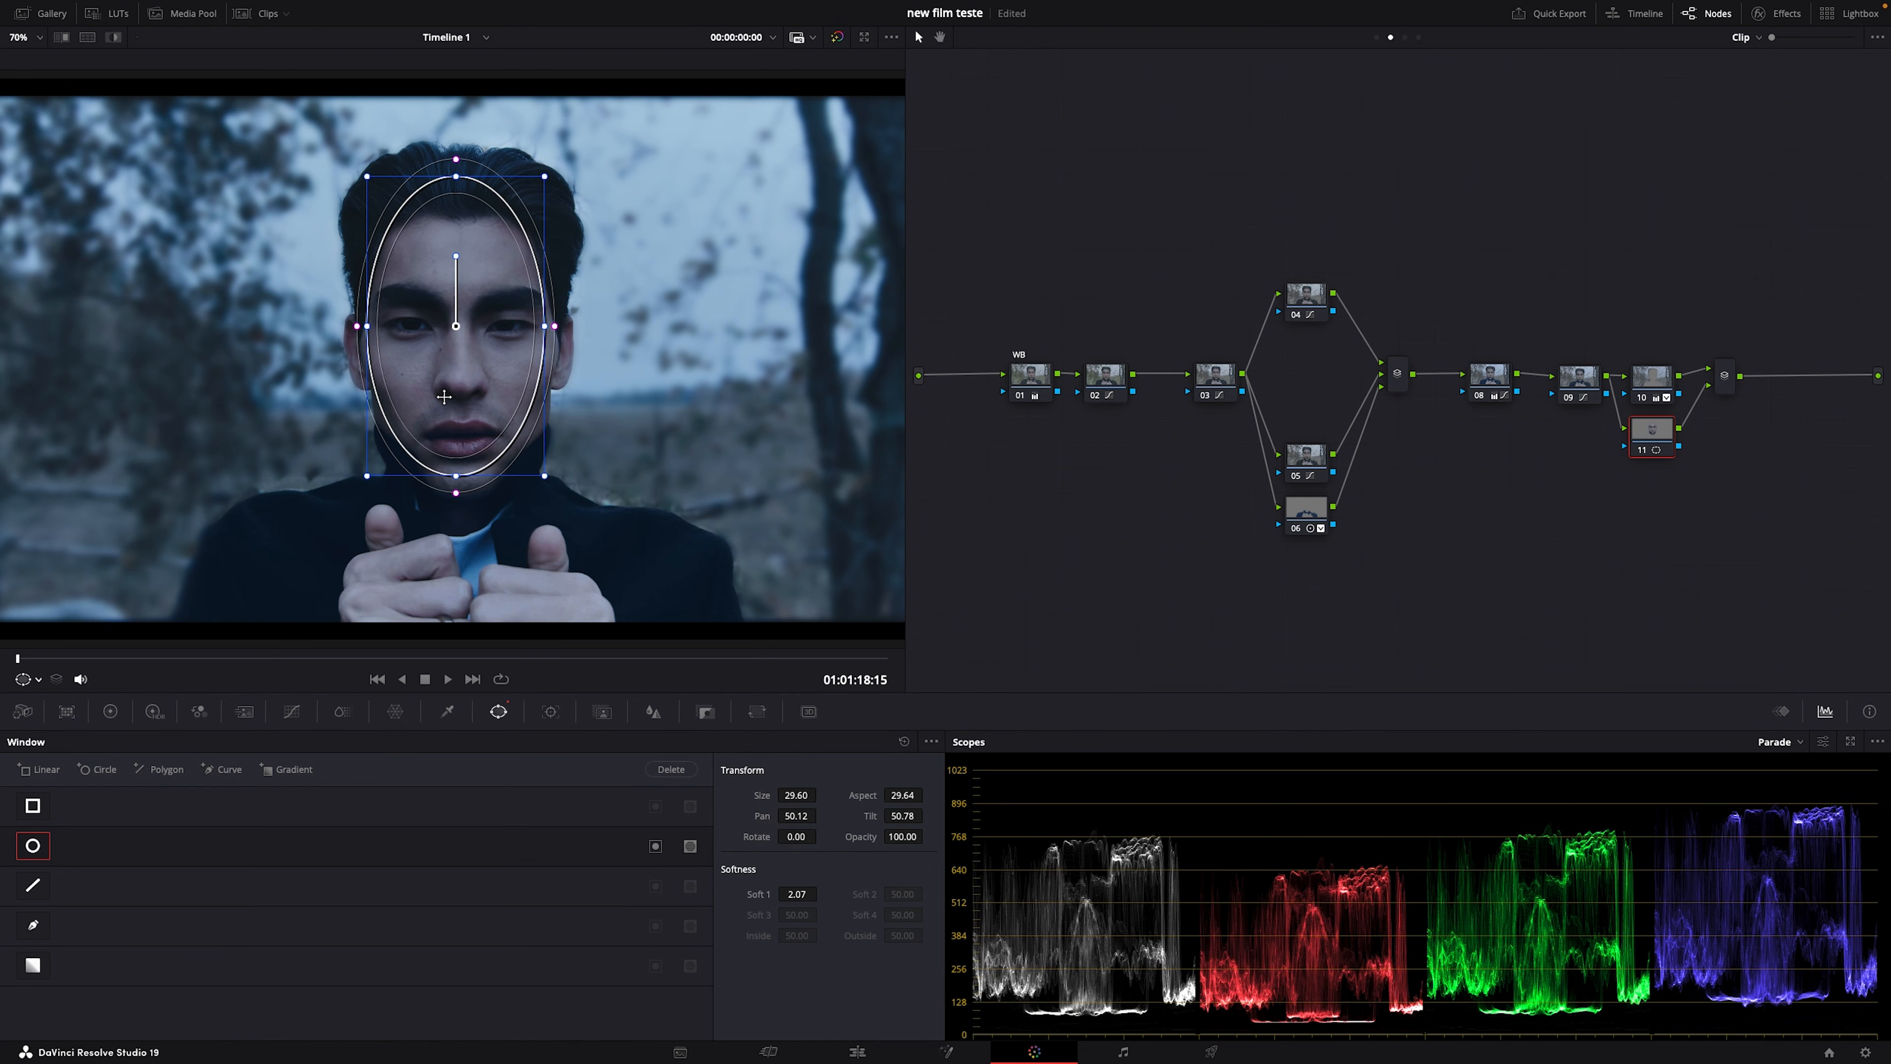
left_click_drag(555, 329, 592, 327)
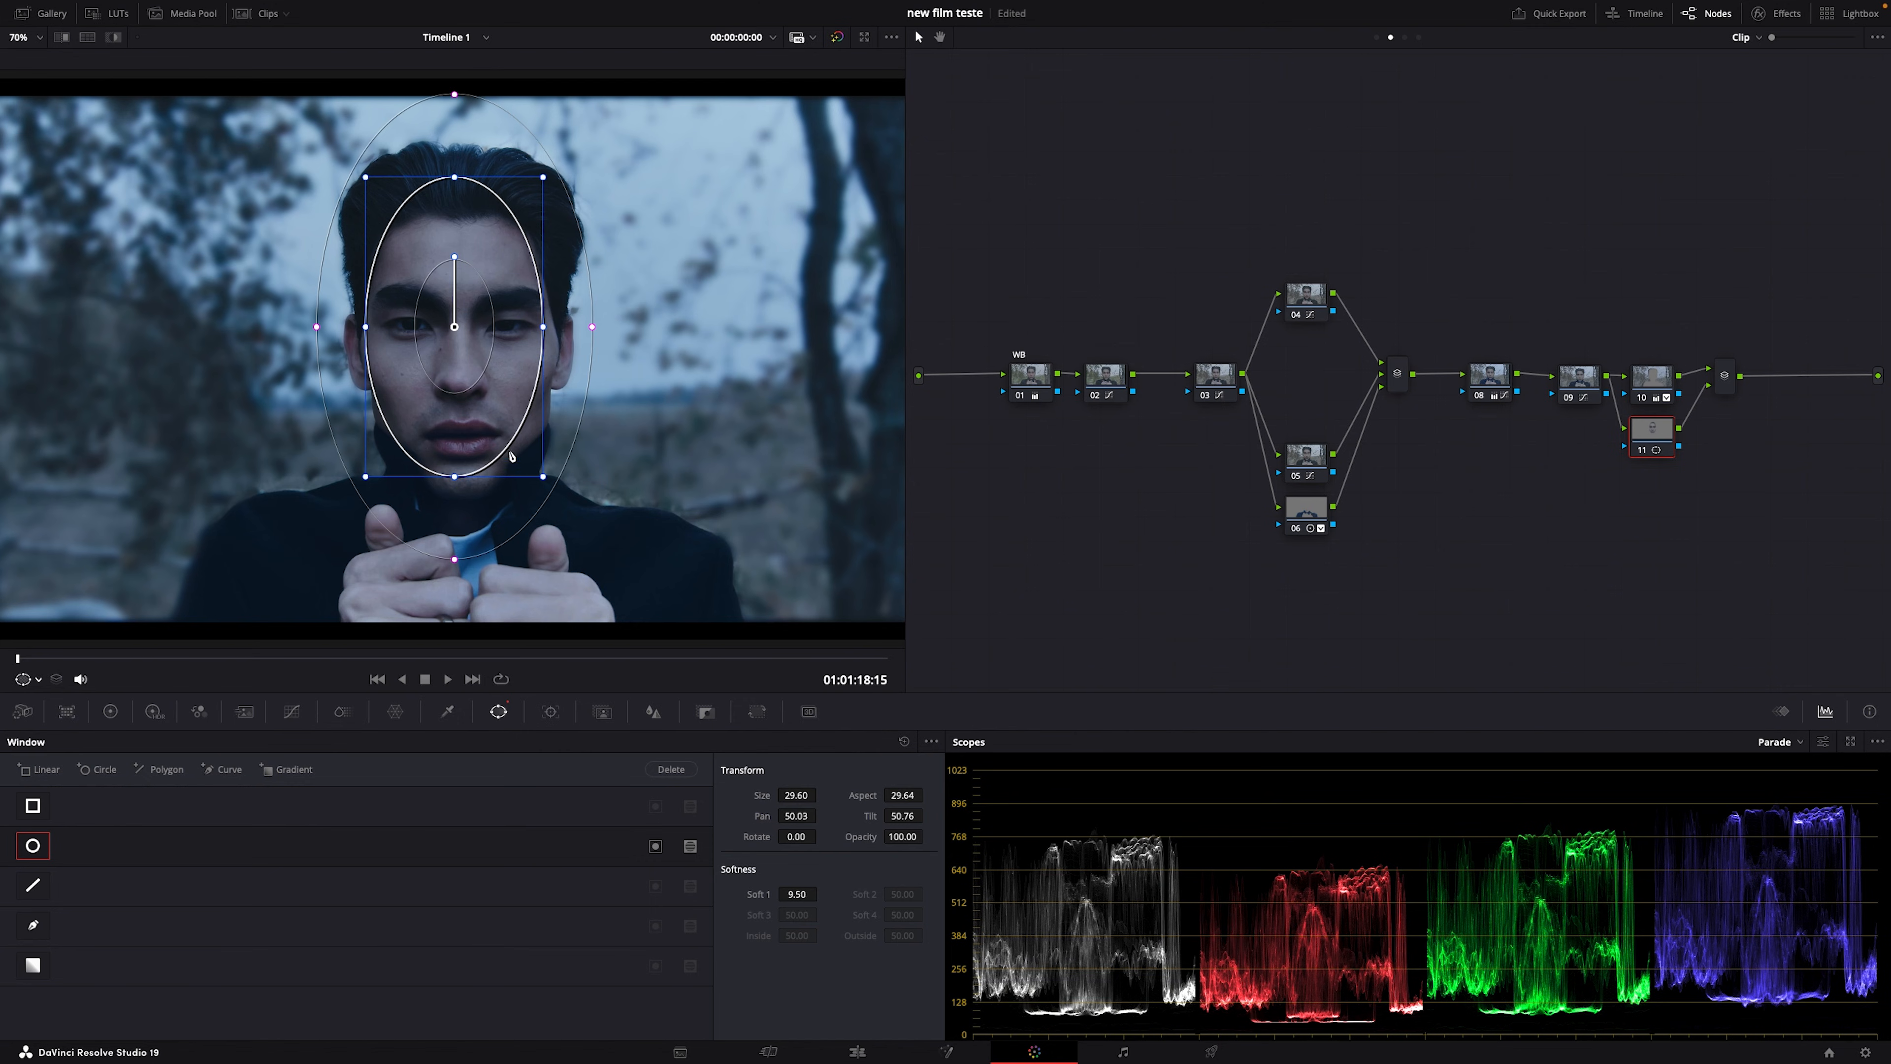
left_click_drag(526, 473, 481, 432)
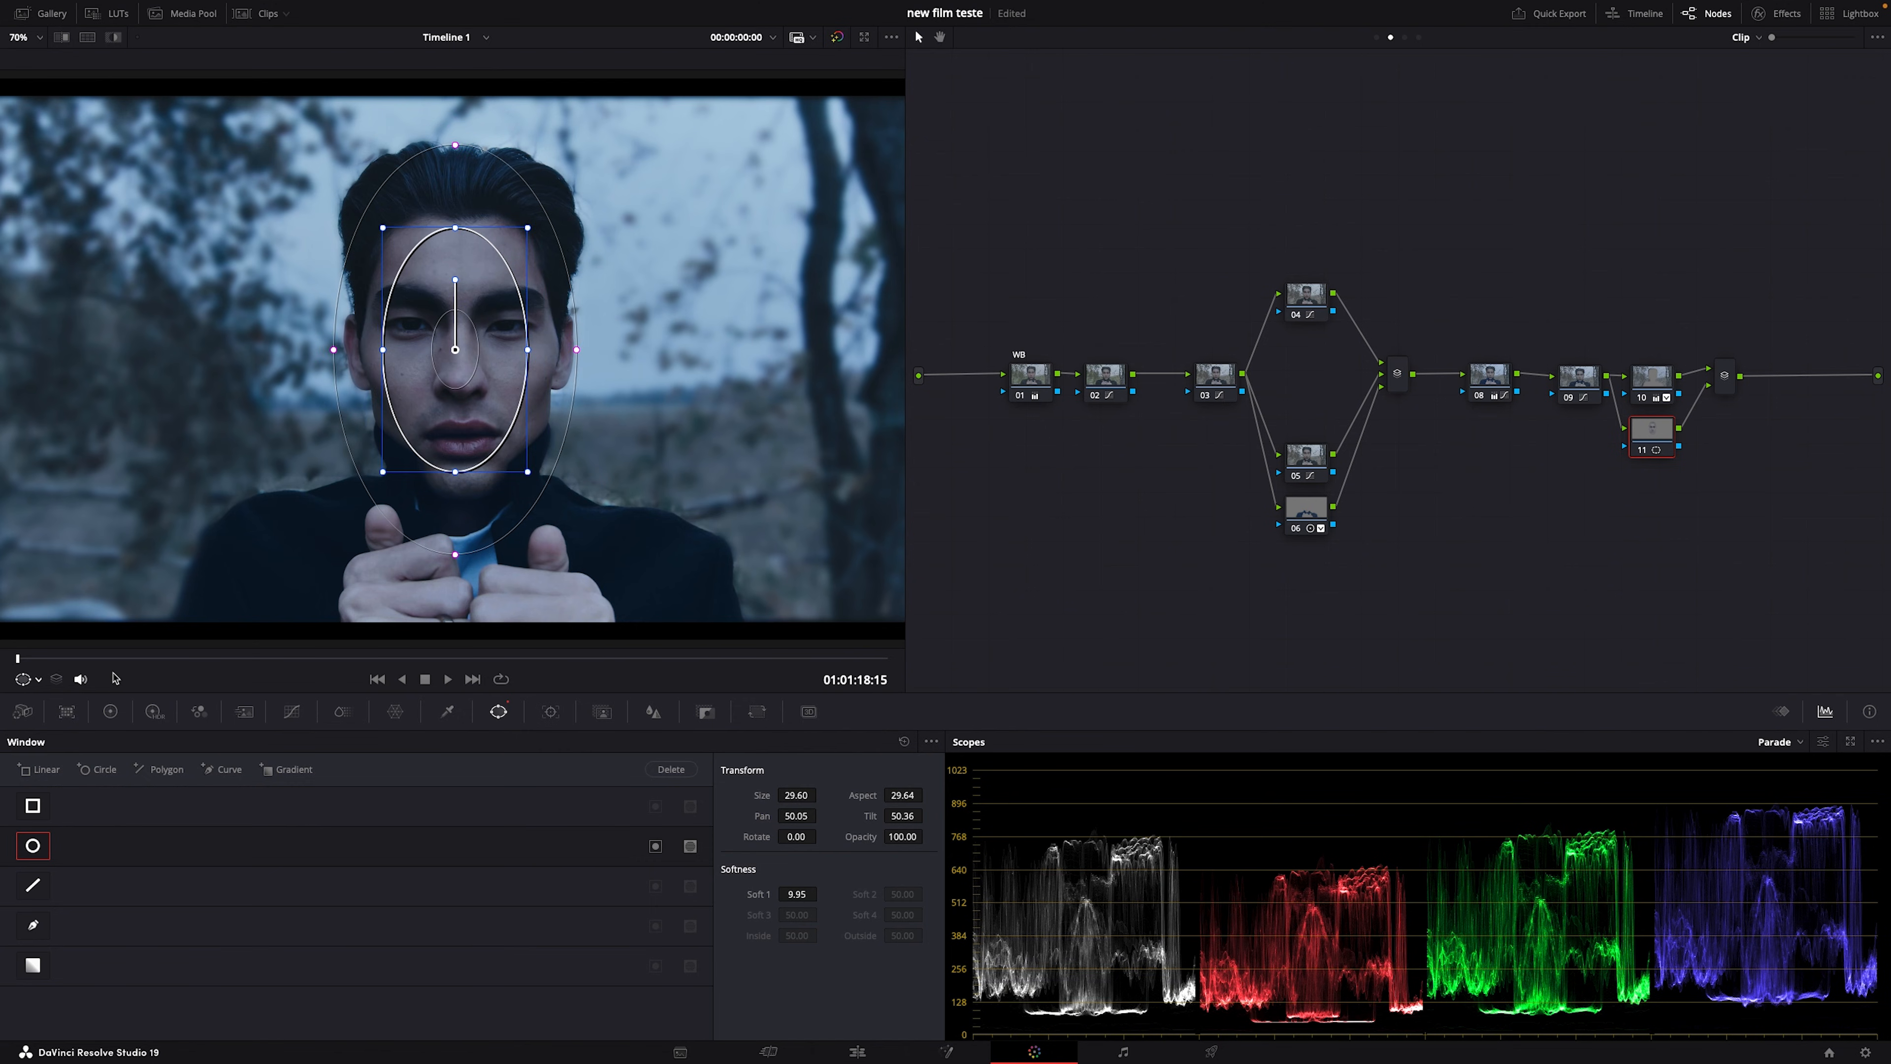
Step: Set node 11's Contrast to 1.030 and Gamma to 0.02, then restore the reference comparison
left_click(110, 711)
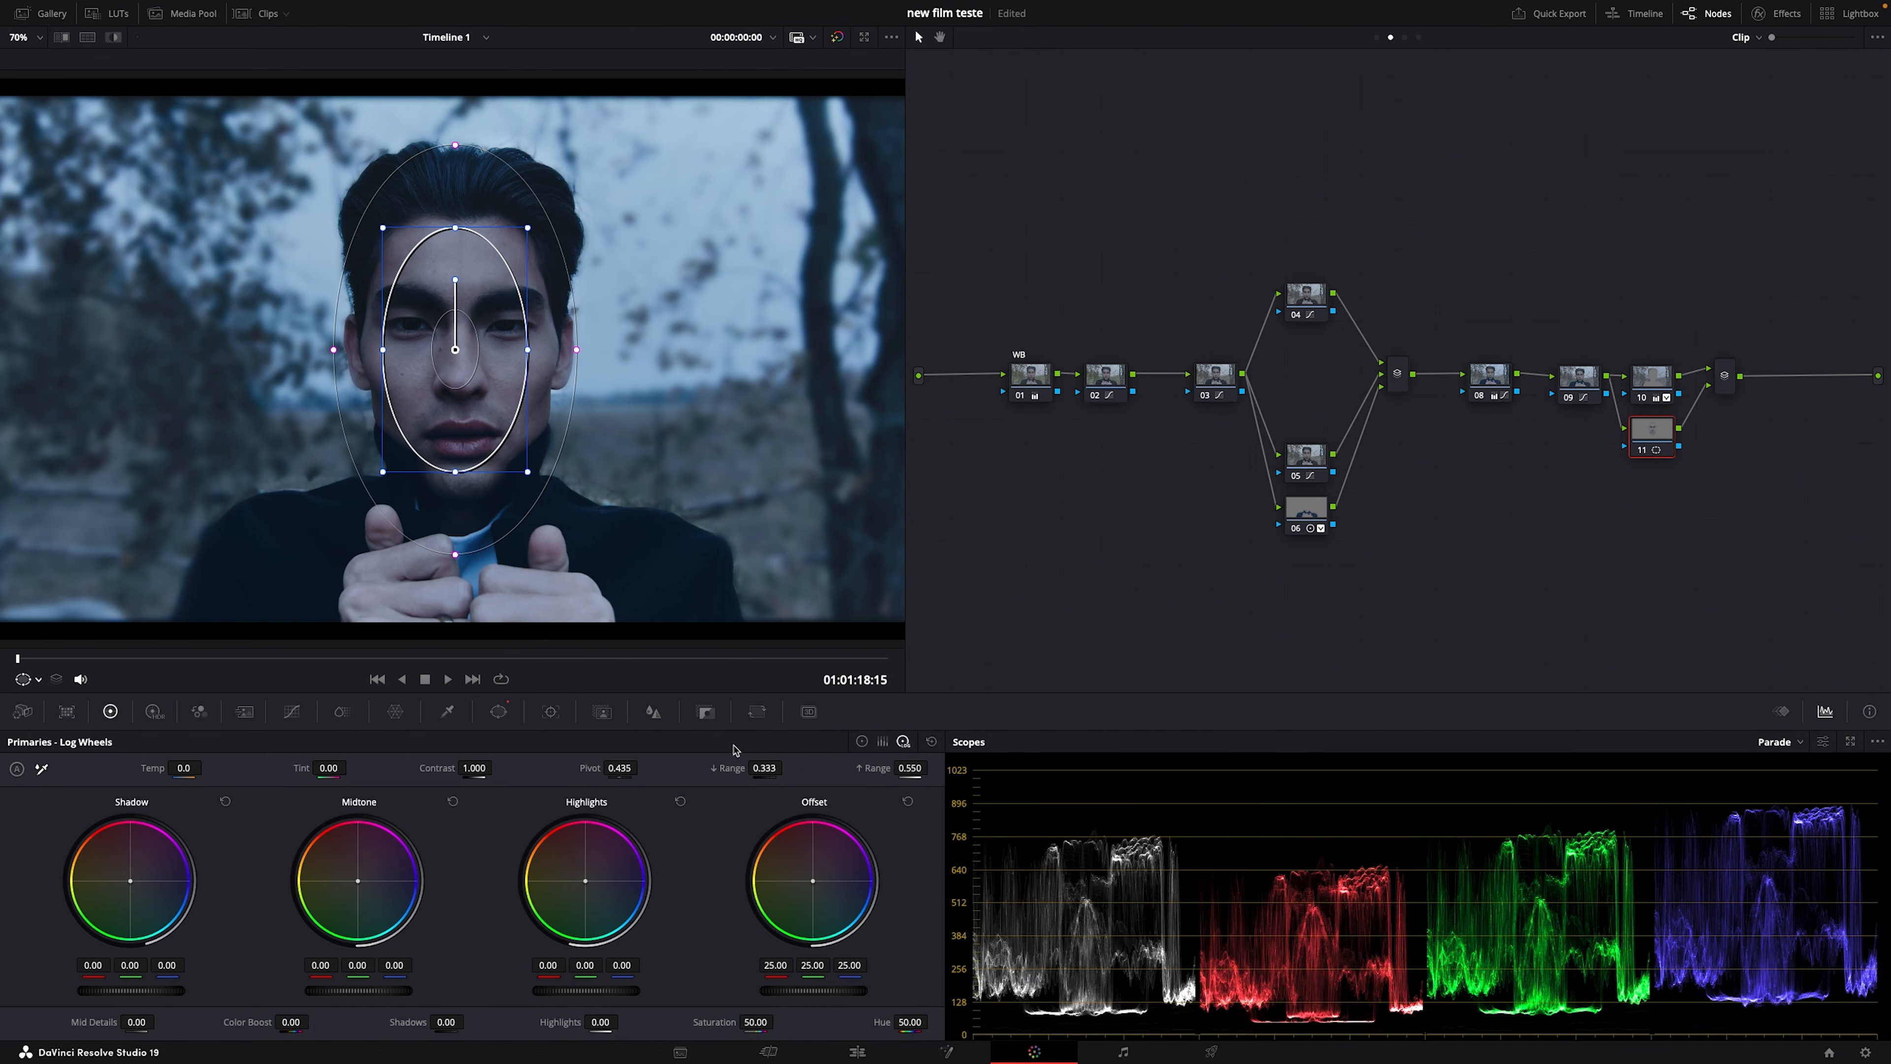
left_click(863, 741)
left_click_drag(598, 768, 610, 768)
left_click_drag(342, 1000, 359, 998)
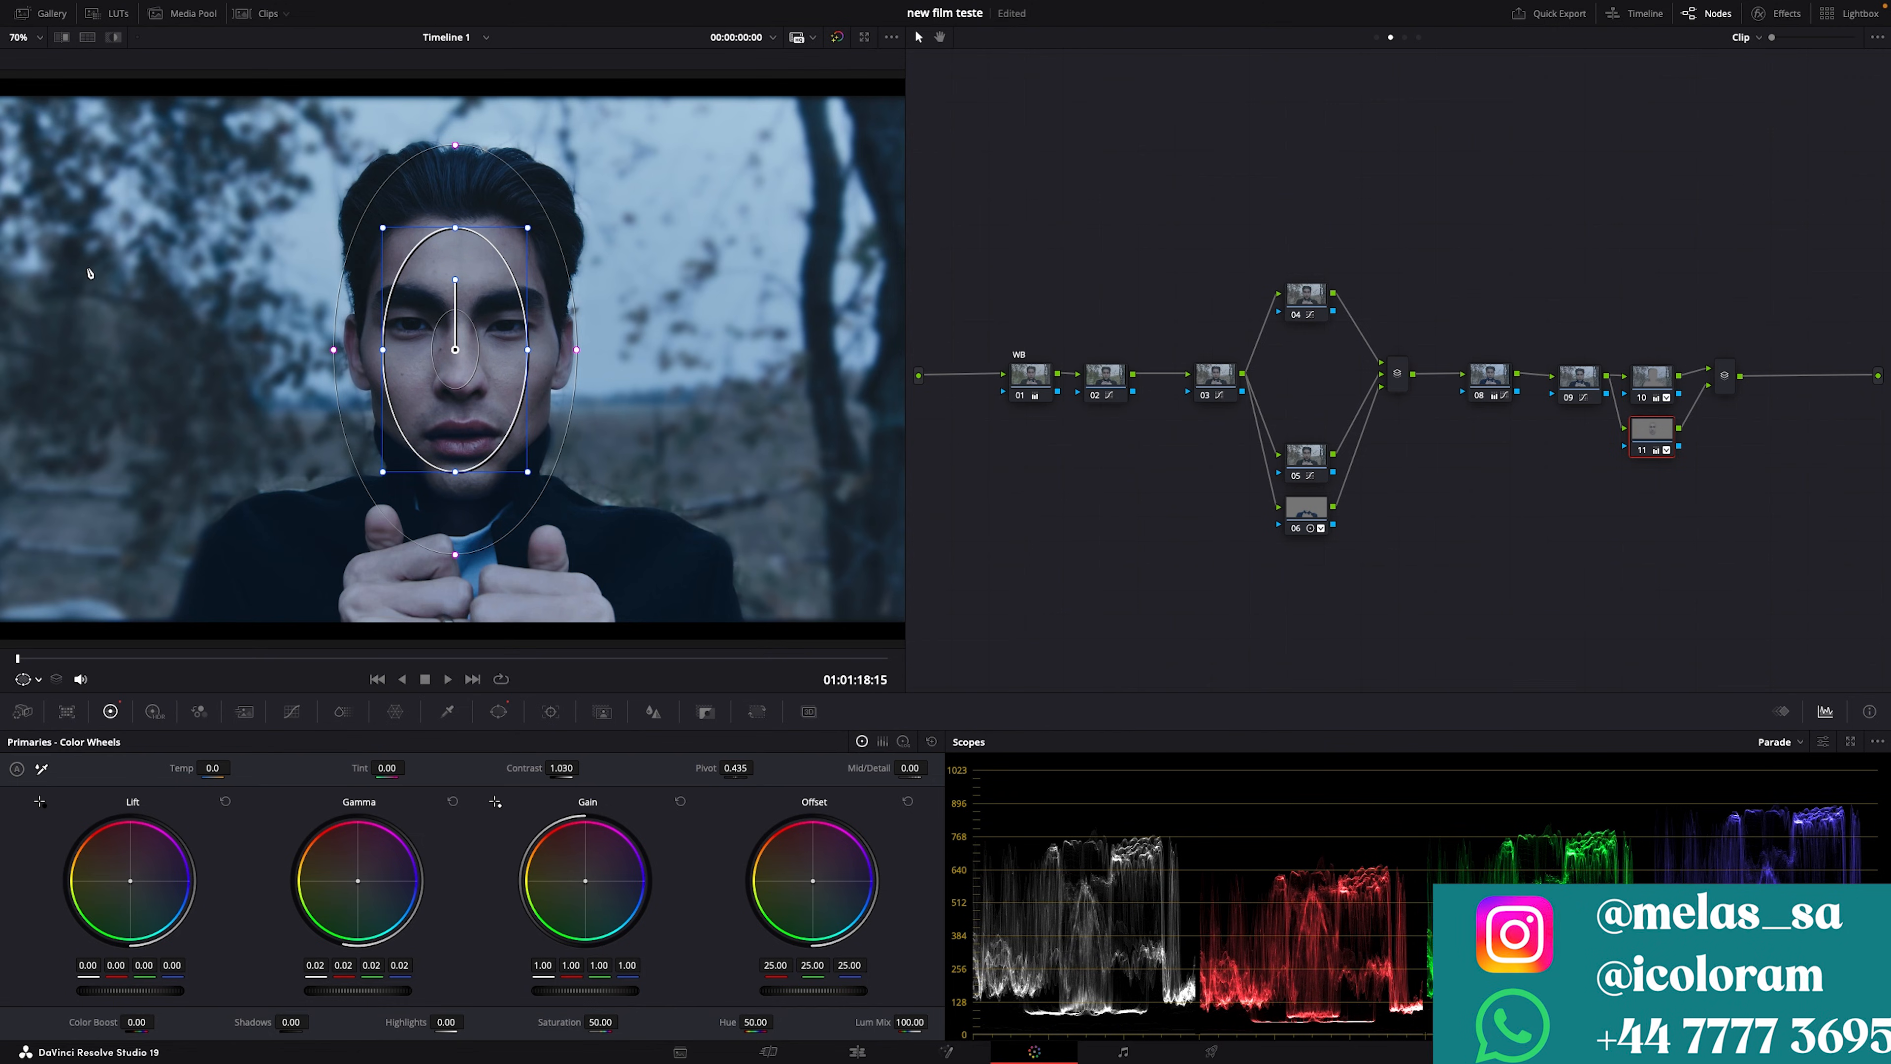
key("ctrl+alt+w")
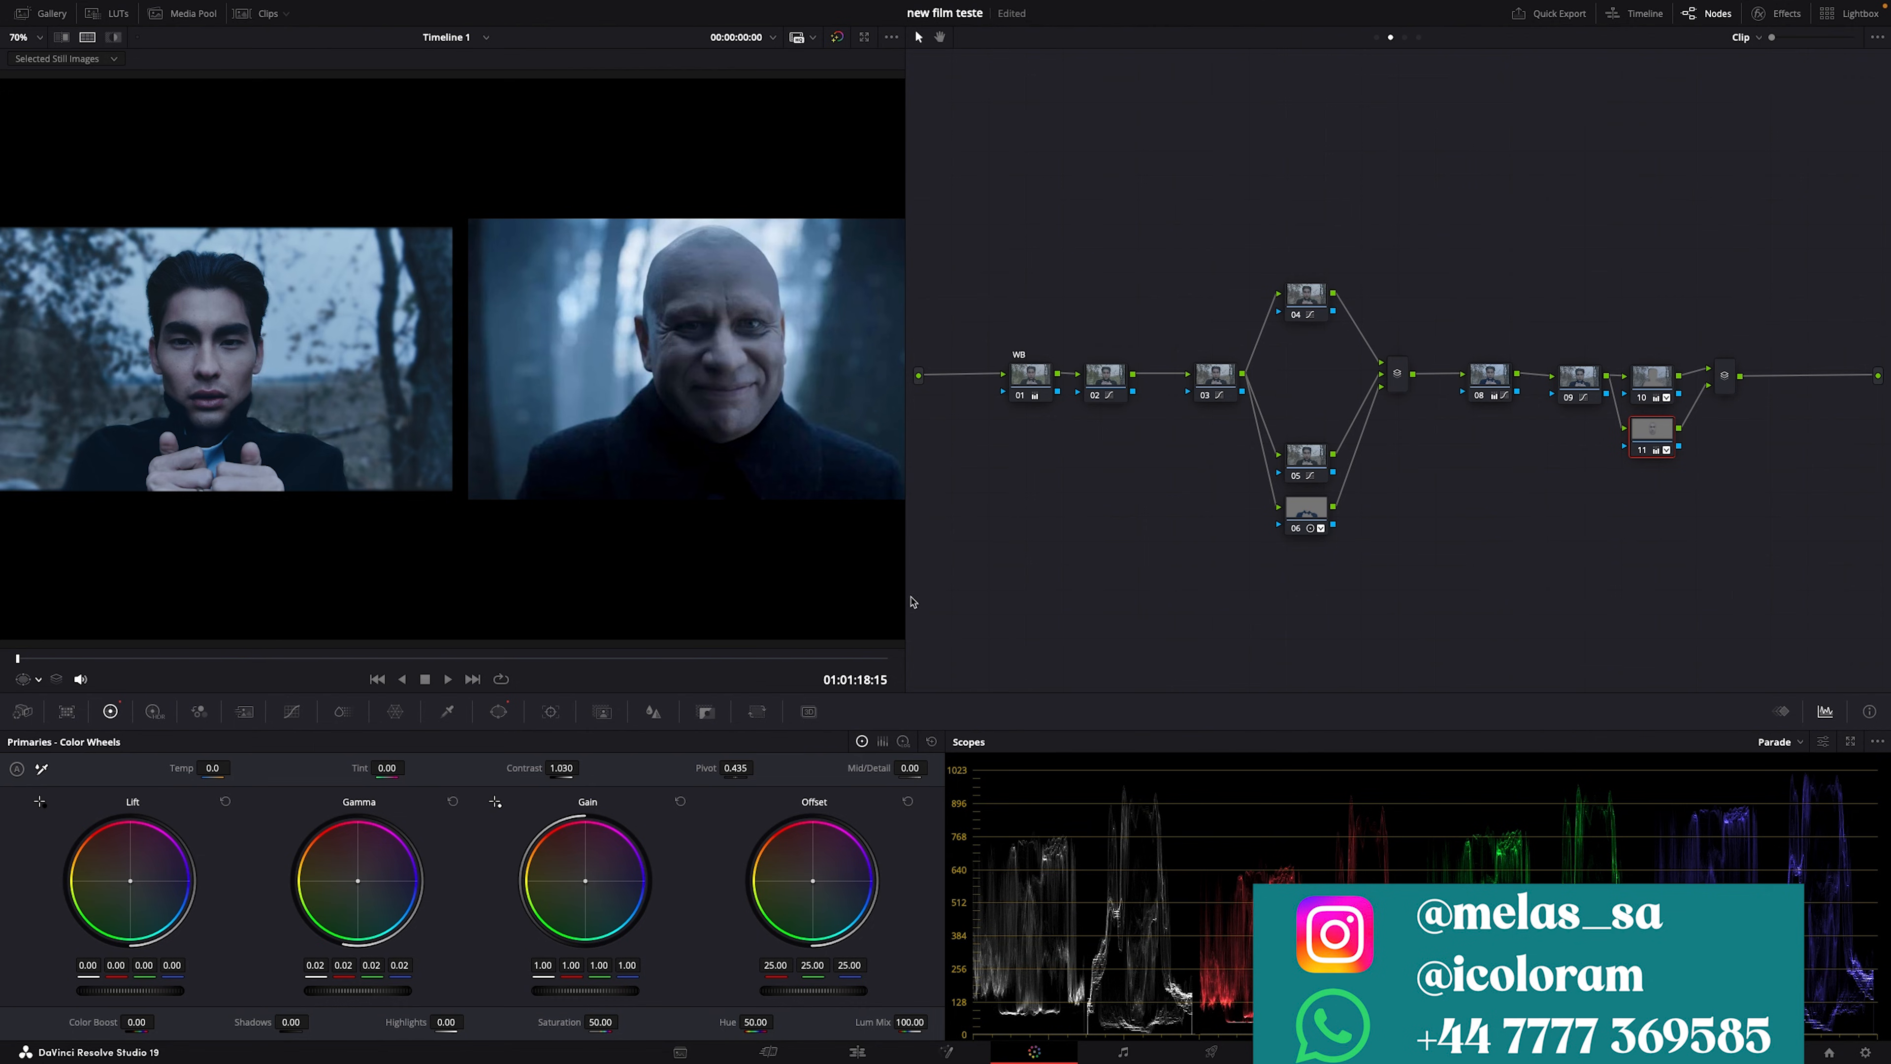
Step: Add serial node 13 after the layer mixer and apply the Glow effect to it
left_click(1730, 374)
key("alt+s")
left_click_drag(1791, 385, 1019, 524)
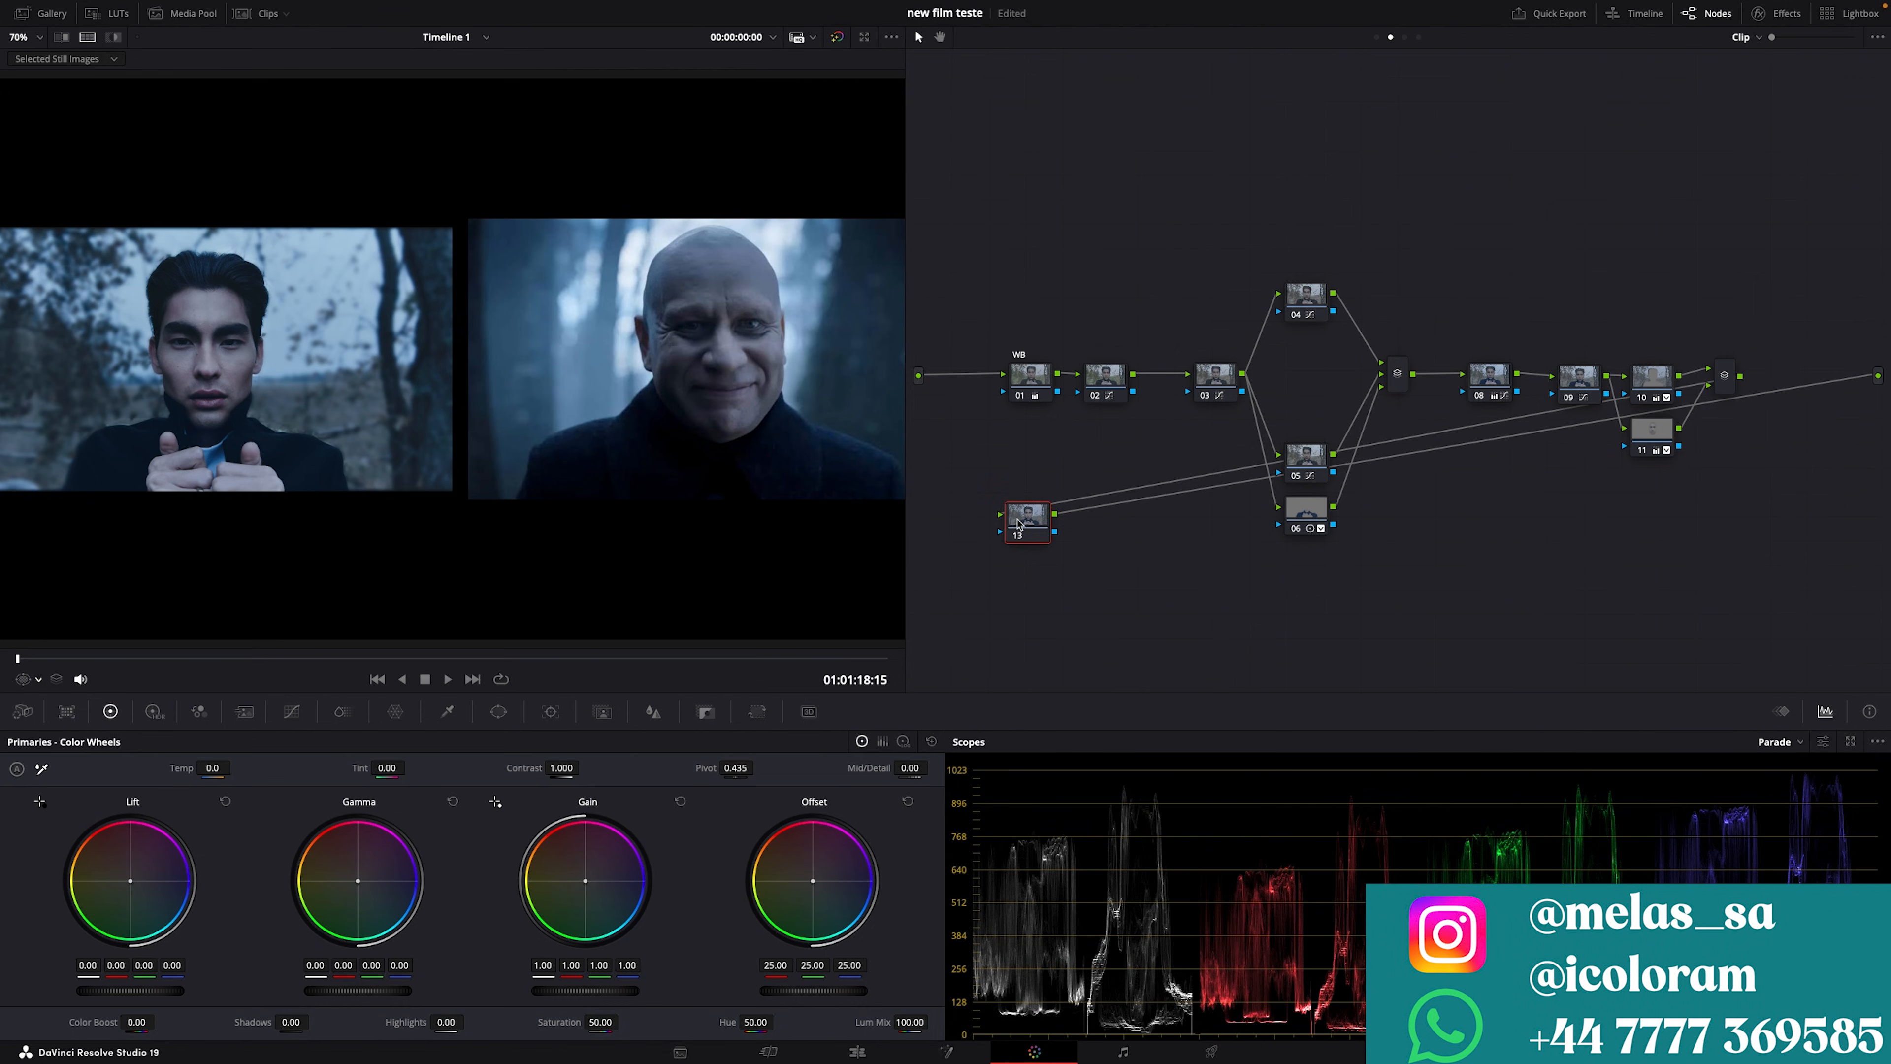
left_click(1774, 15)
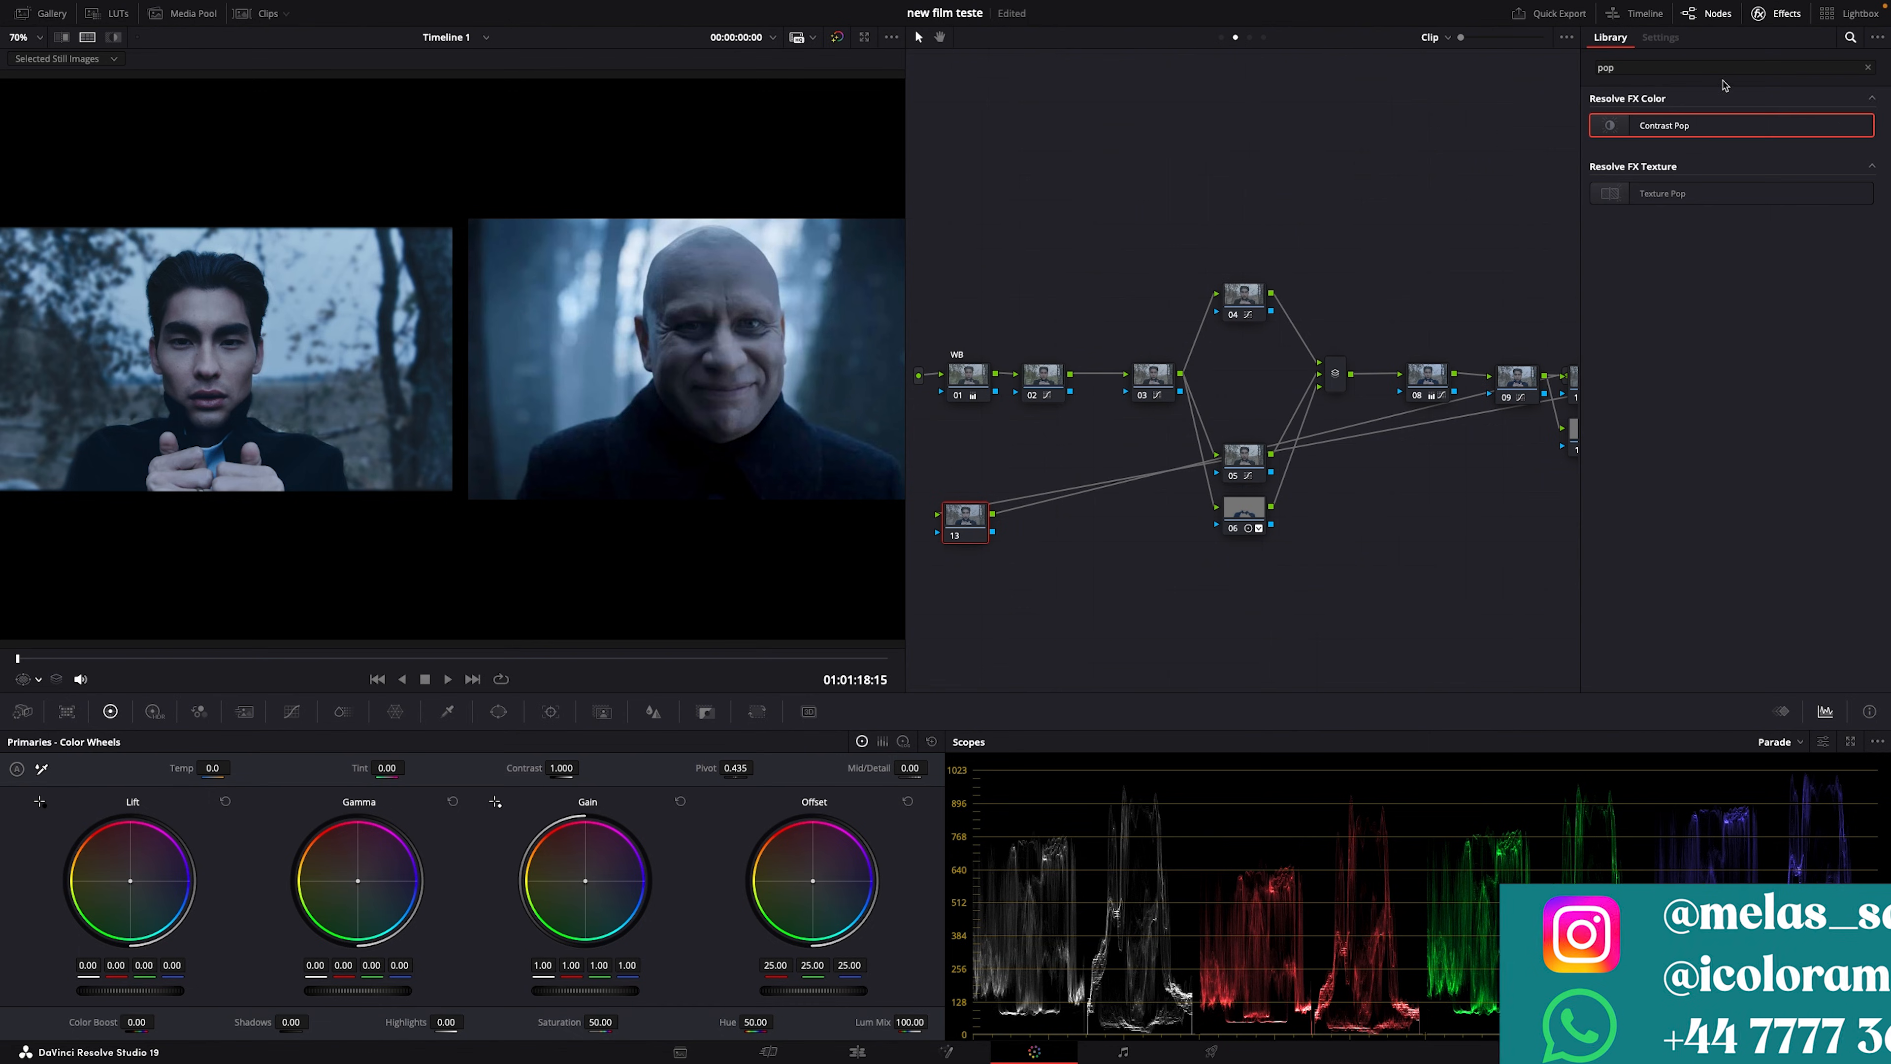
double_click(1600, 67)
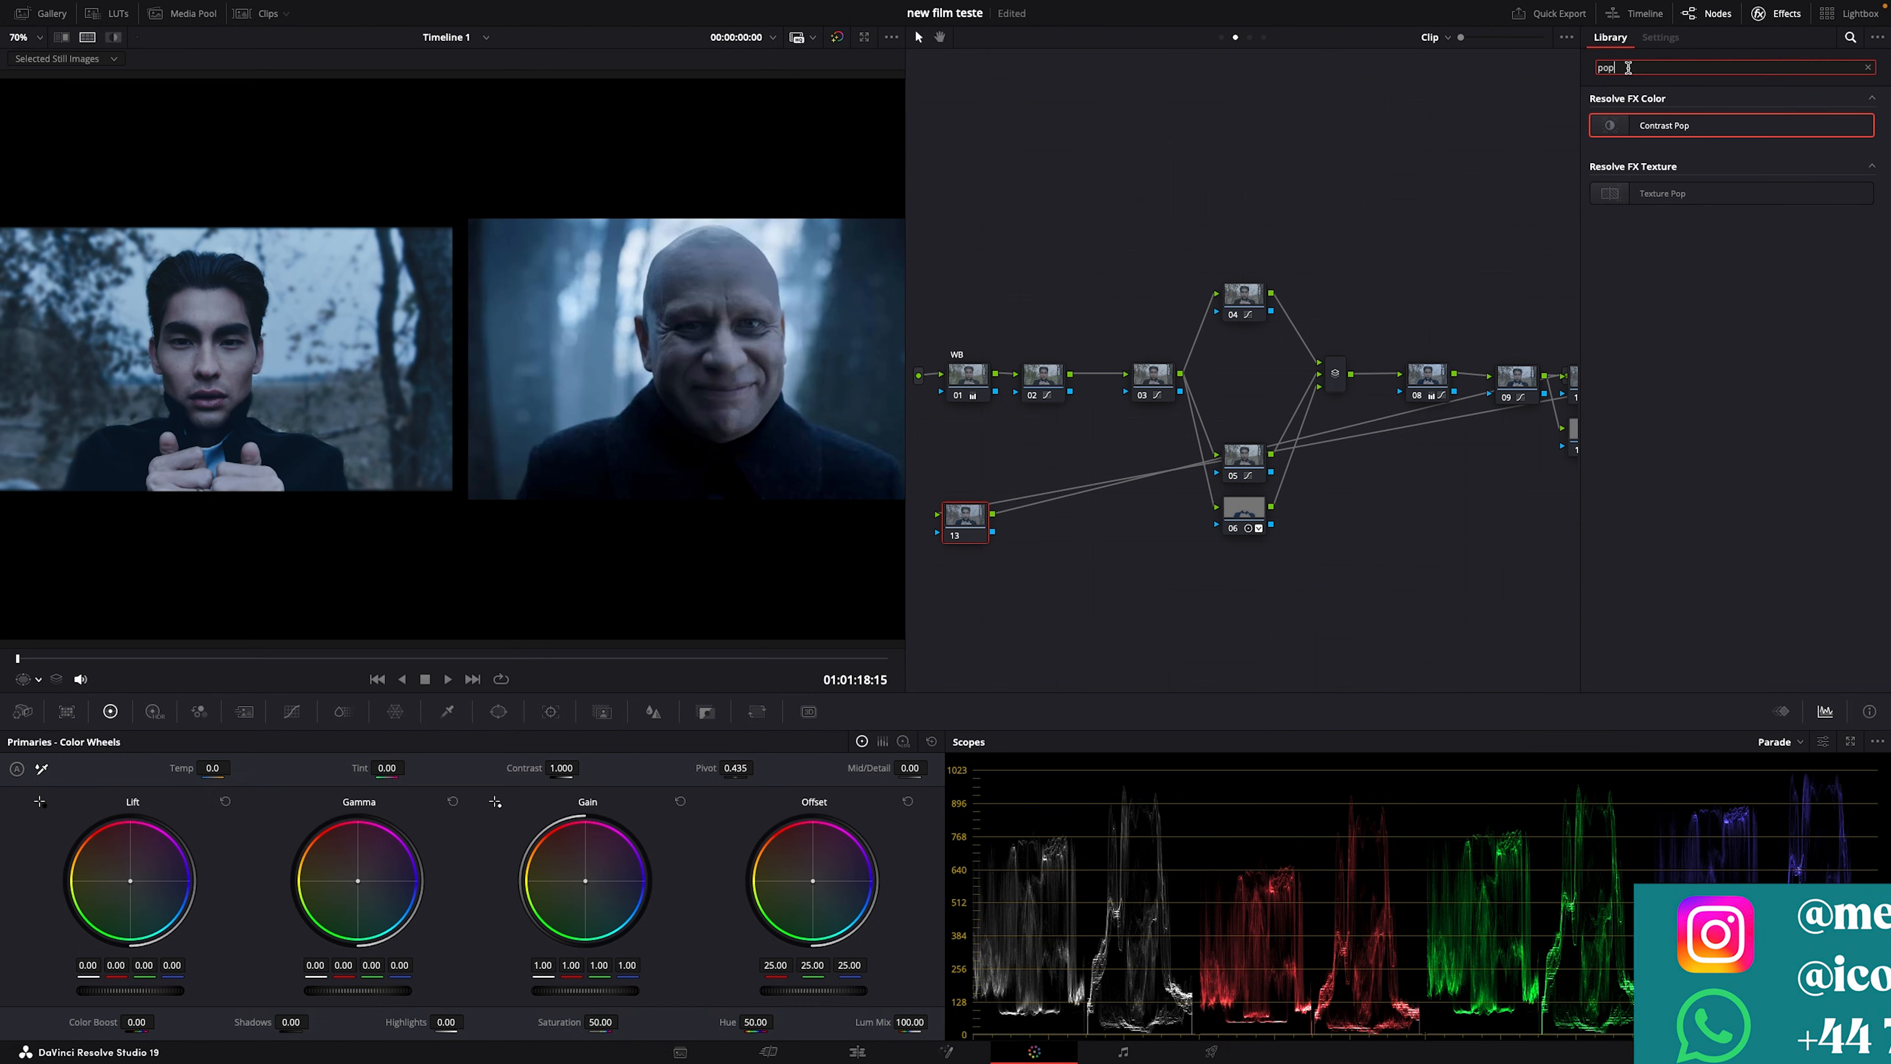
type("GLOW")
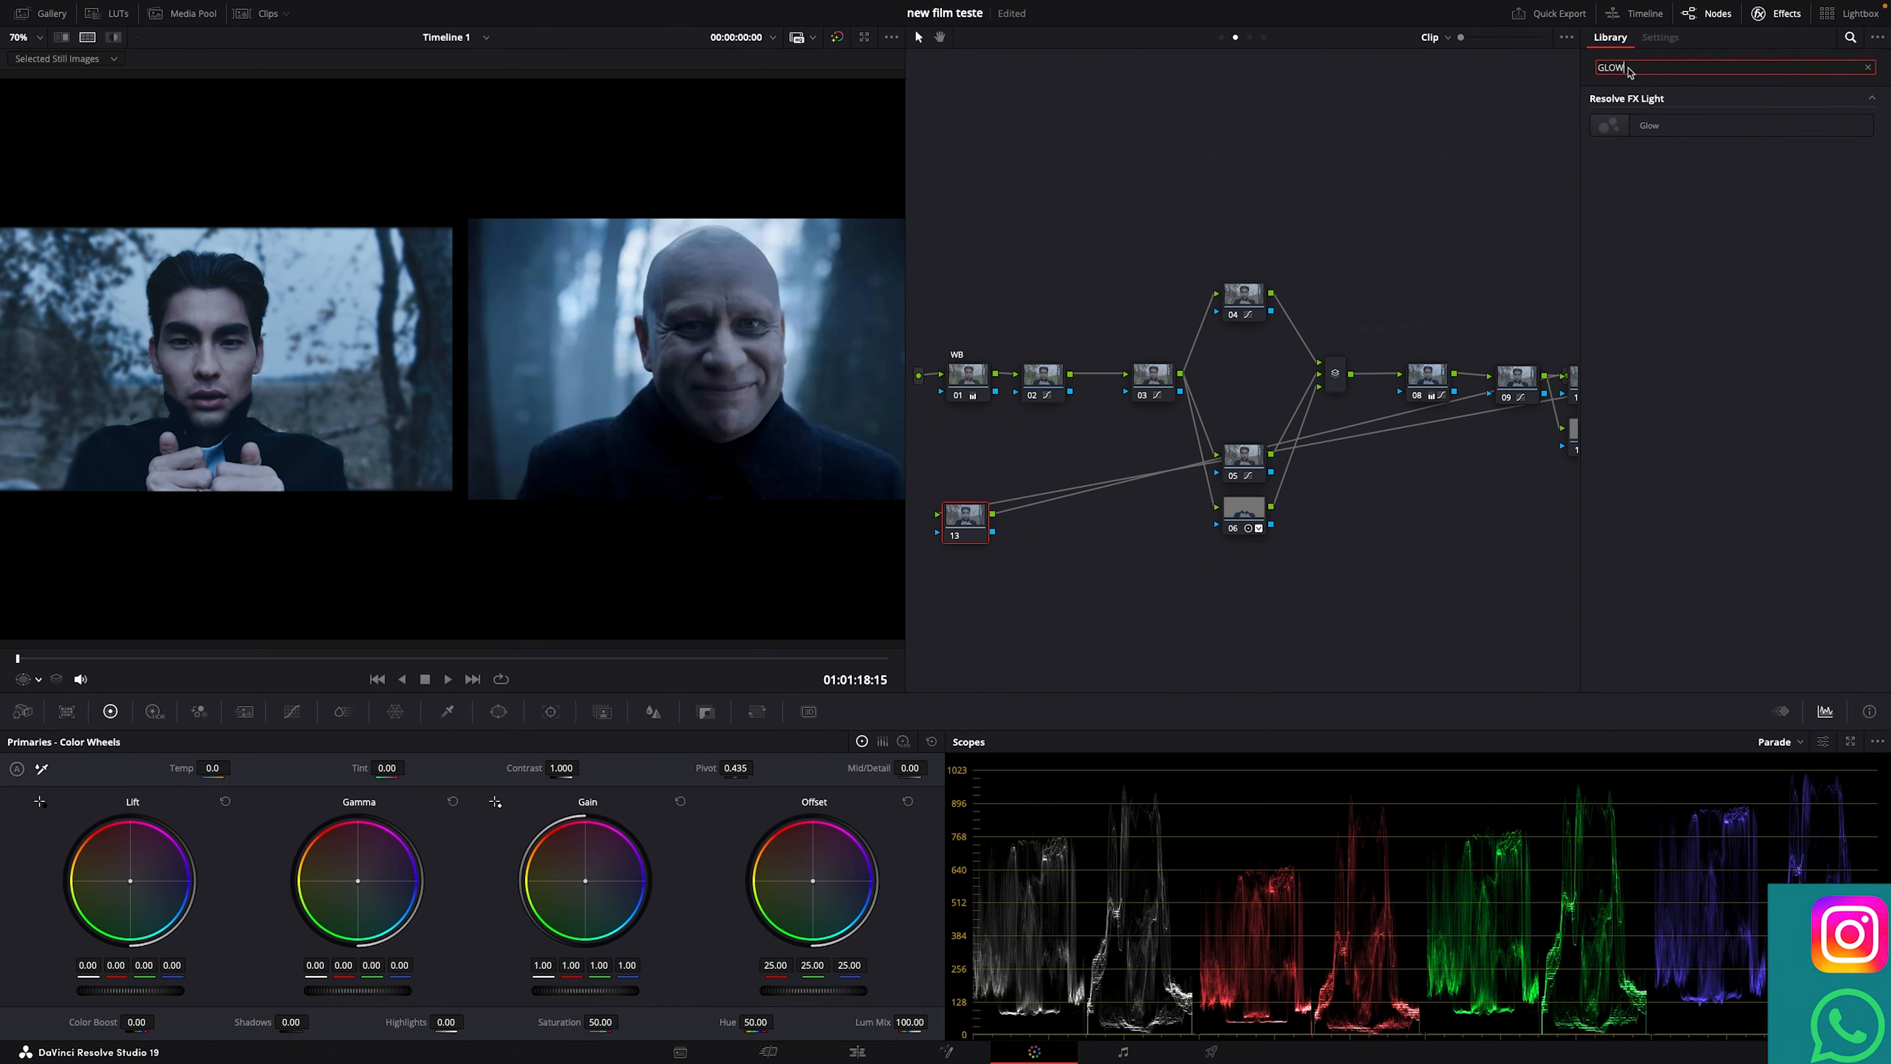
left_click_drag(1649, 125, 976, 516)
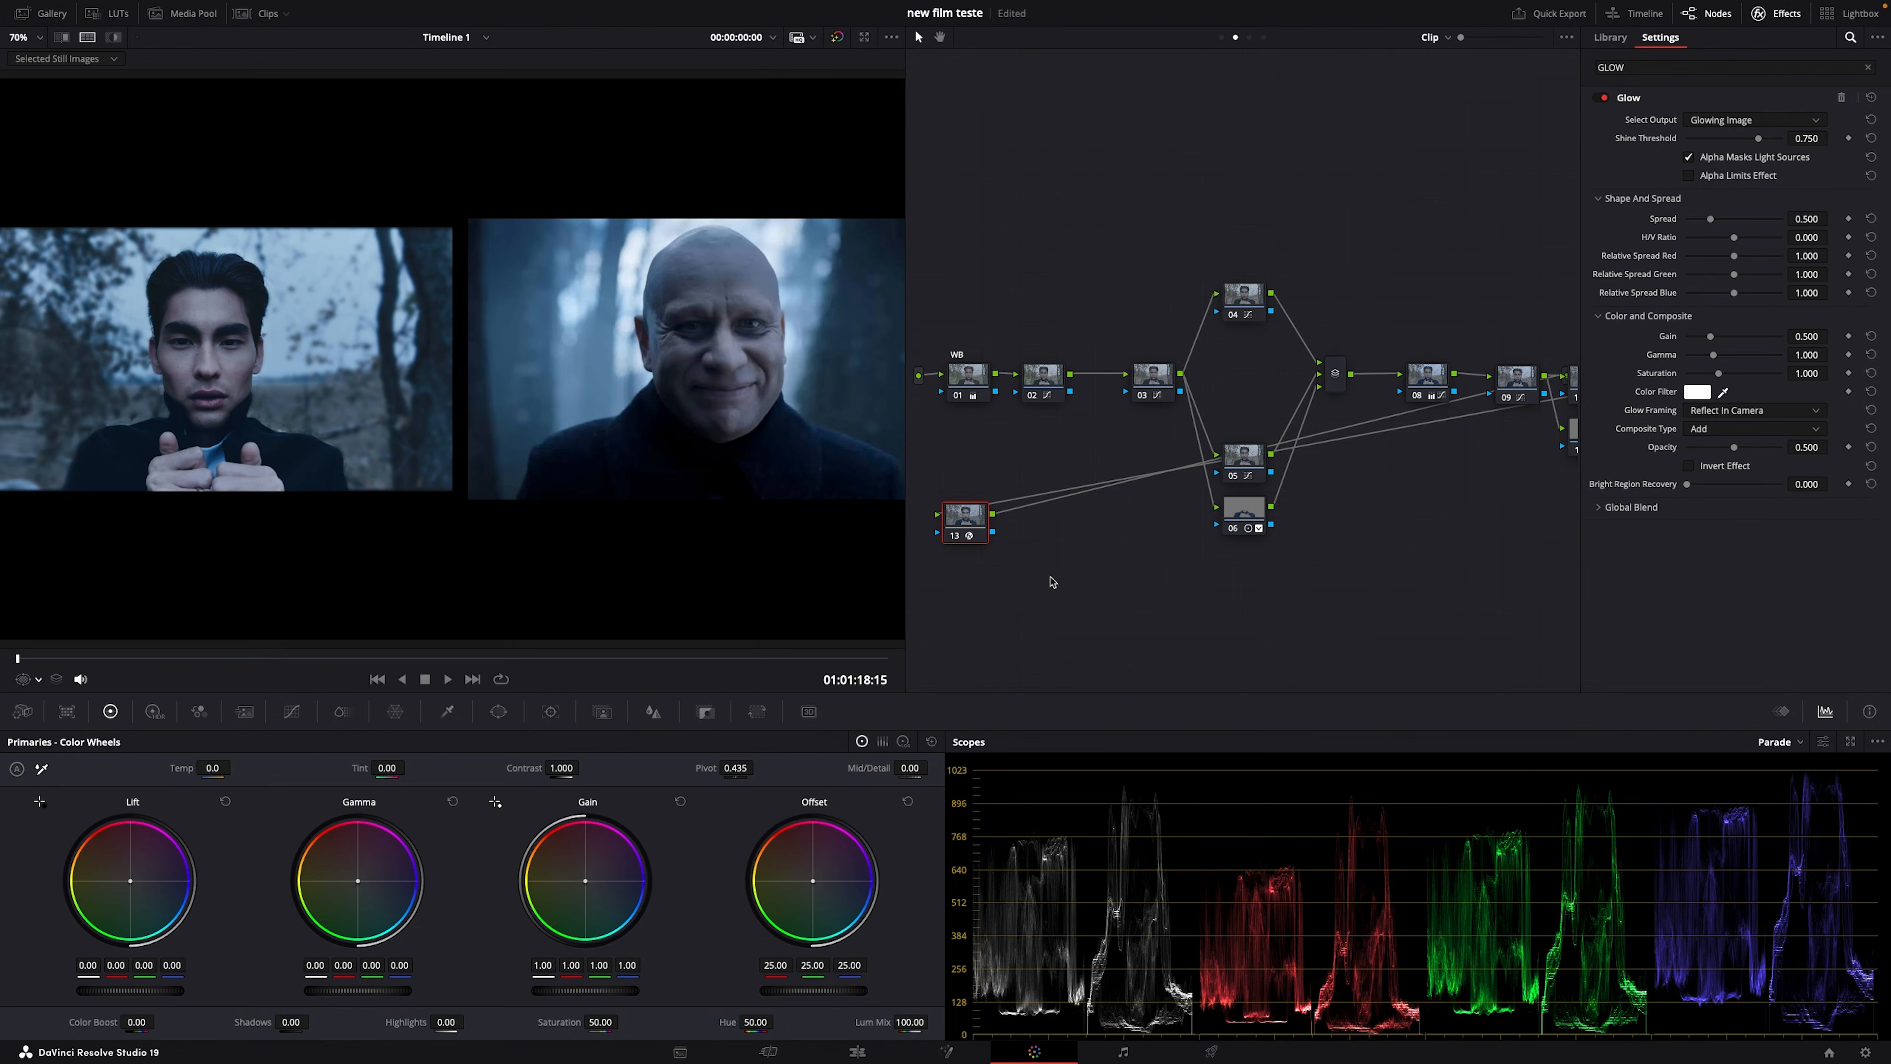
Step: Set the Glow to Softlight with Shine Threshold 0.093, Spread 0.682 and Saturation 0.302
left_click(1703, 430)
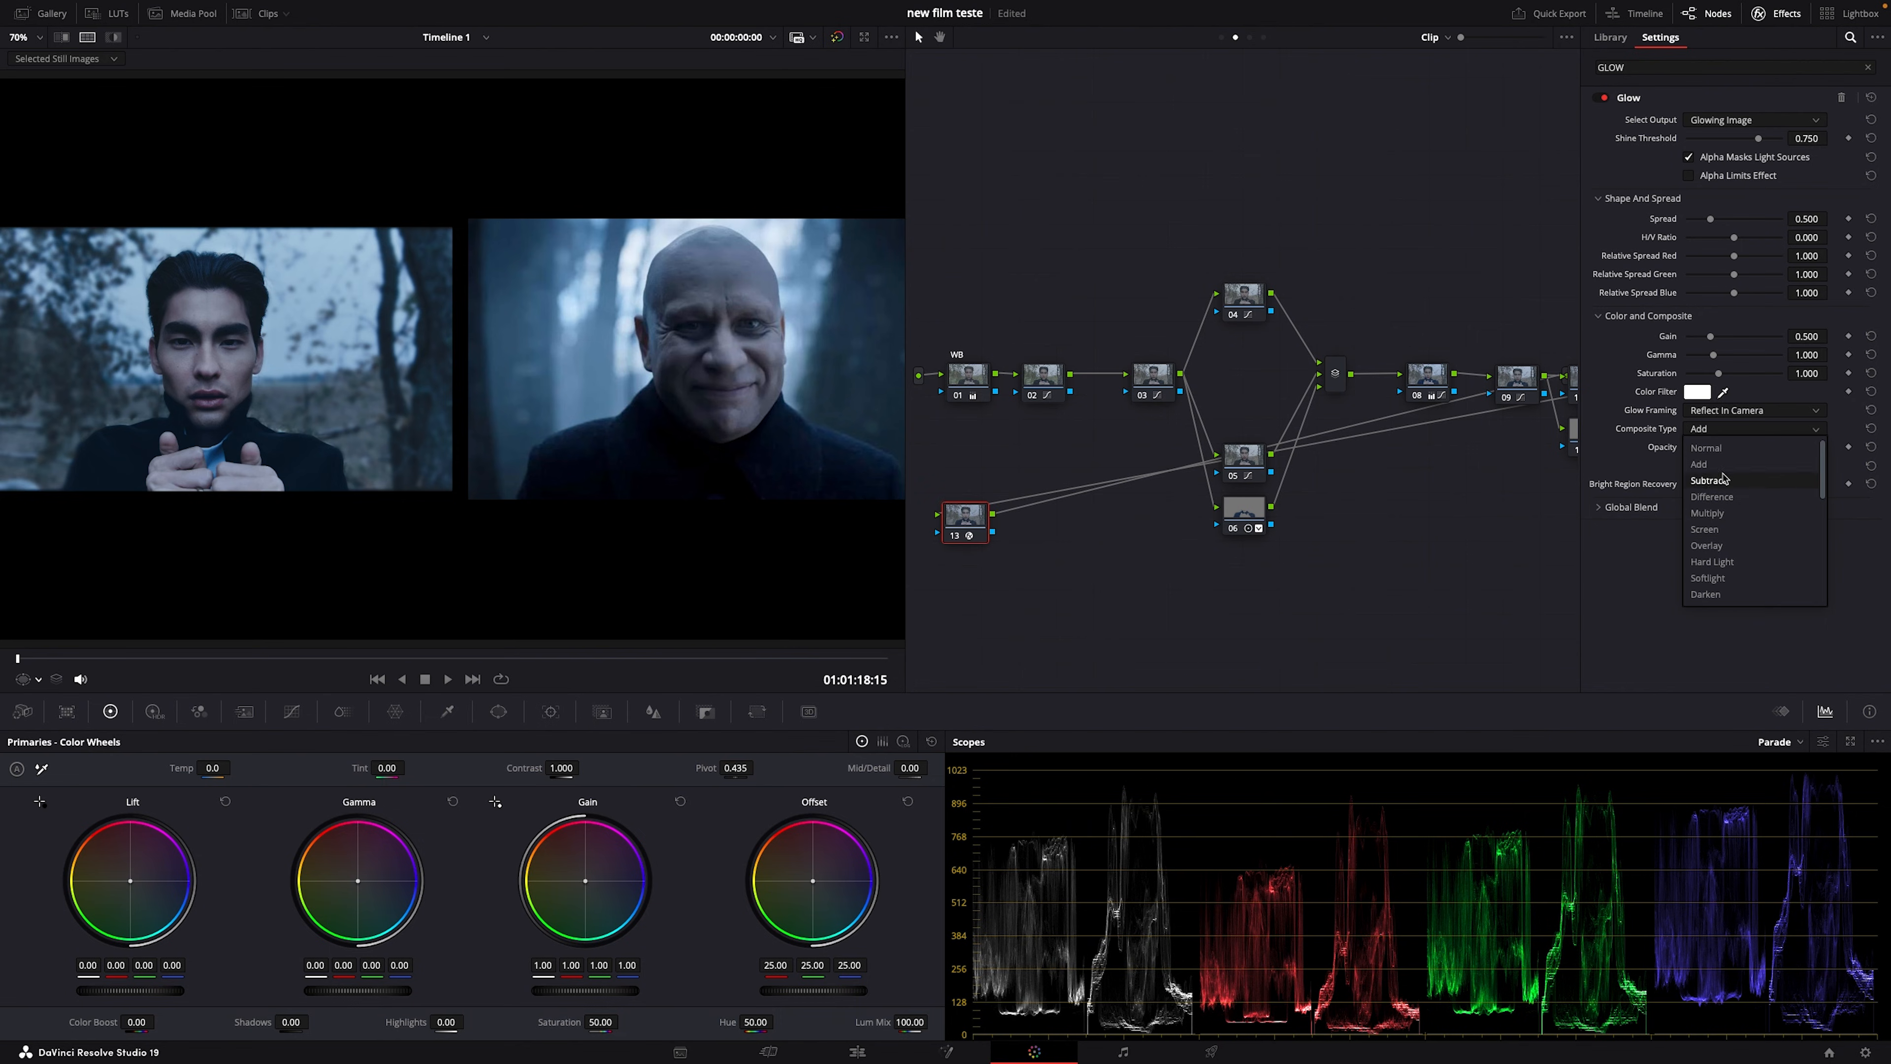
left_click(1712, 578)
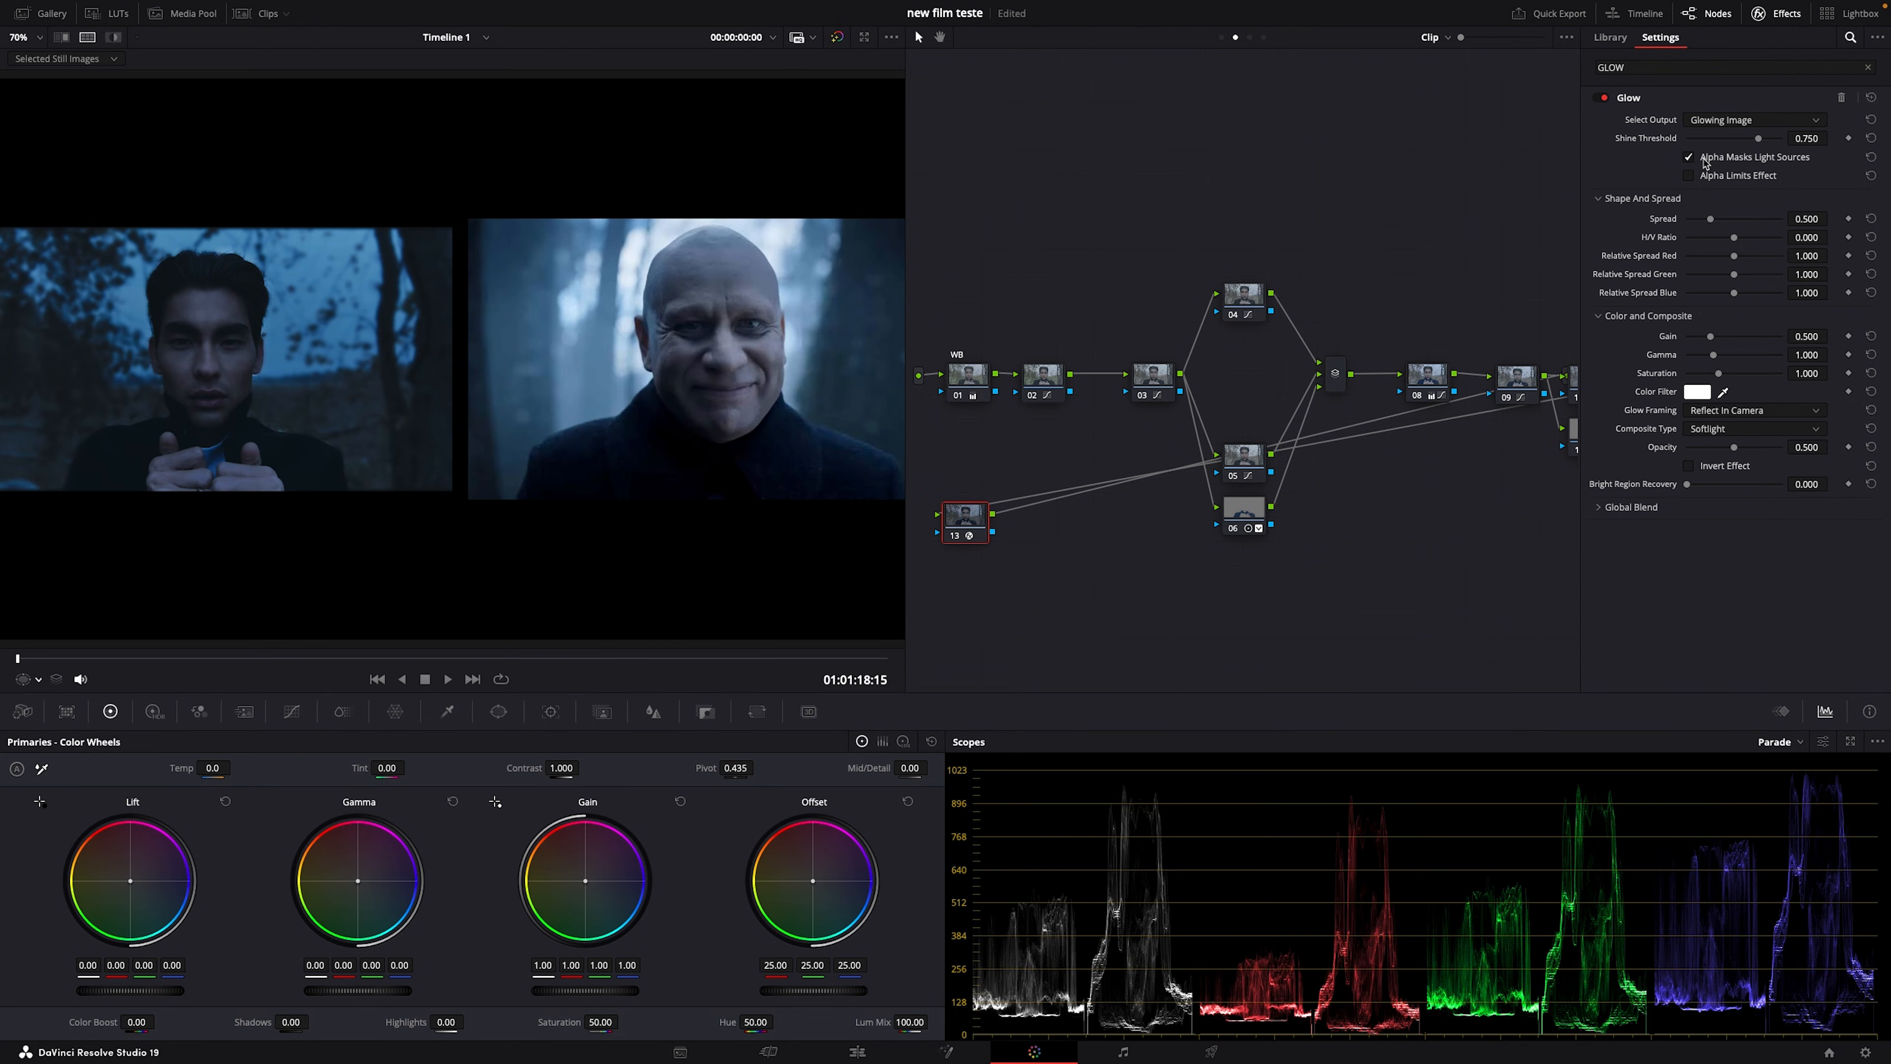
left_click(1697, 138)
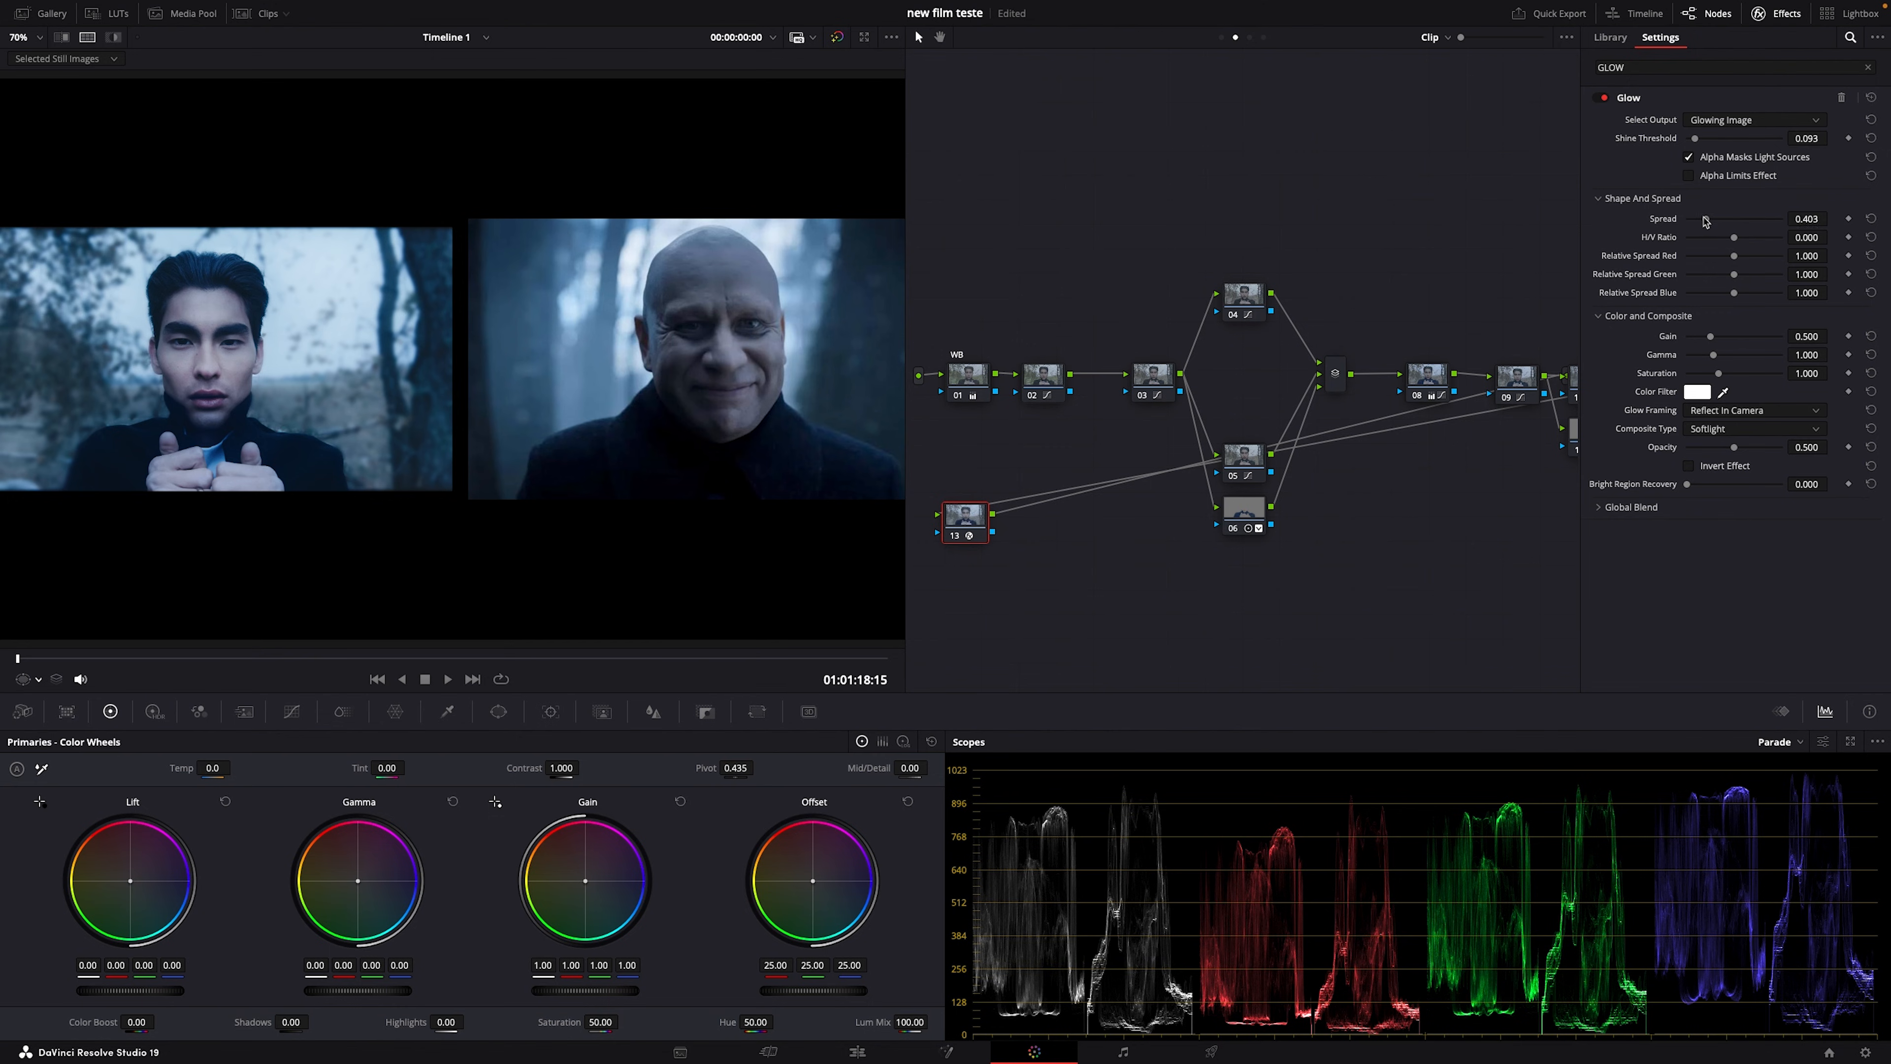
left_click_drag(1706, 221, 1720, 226)
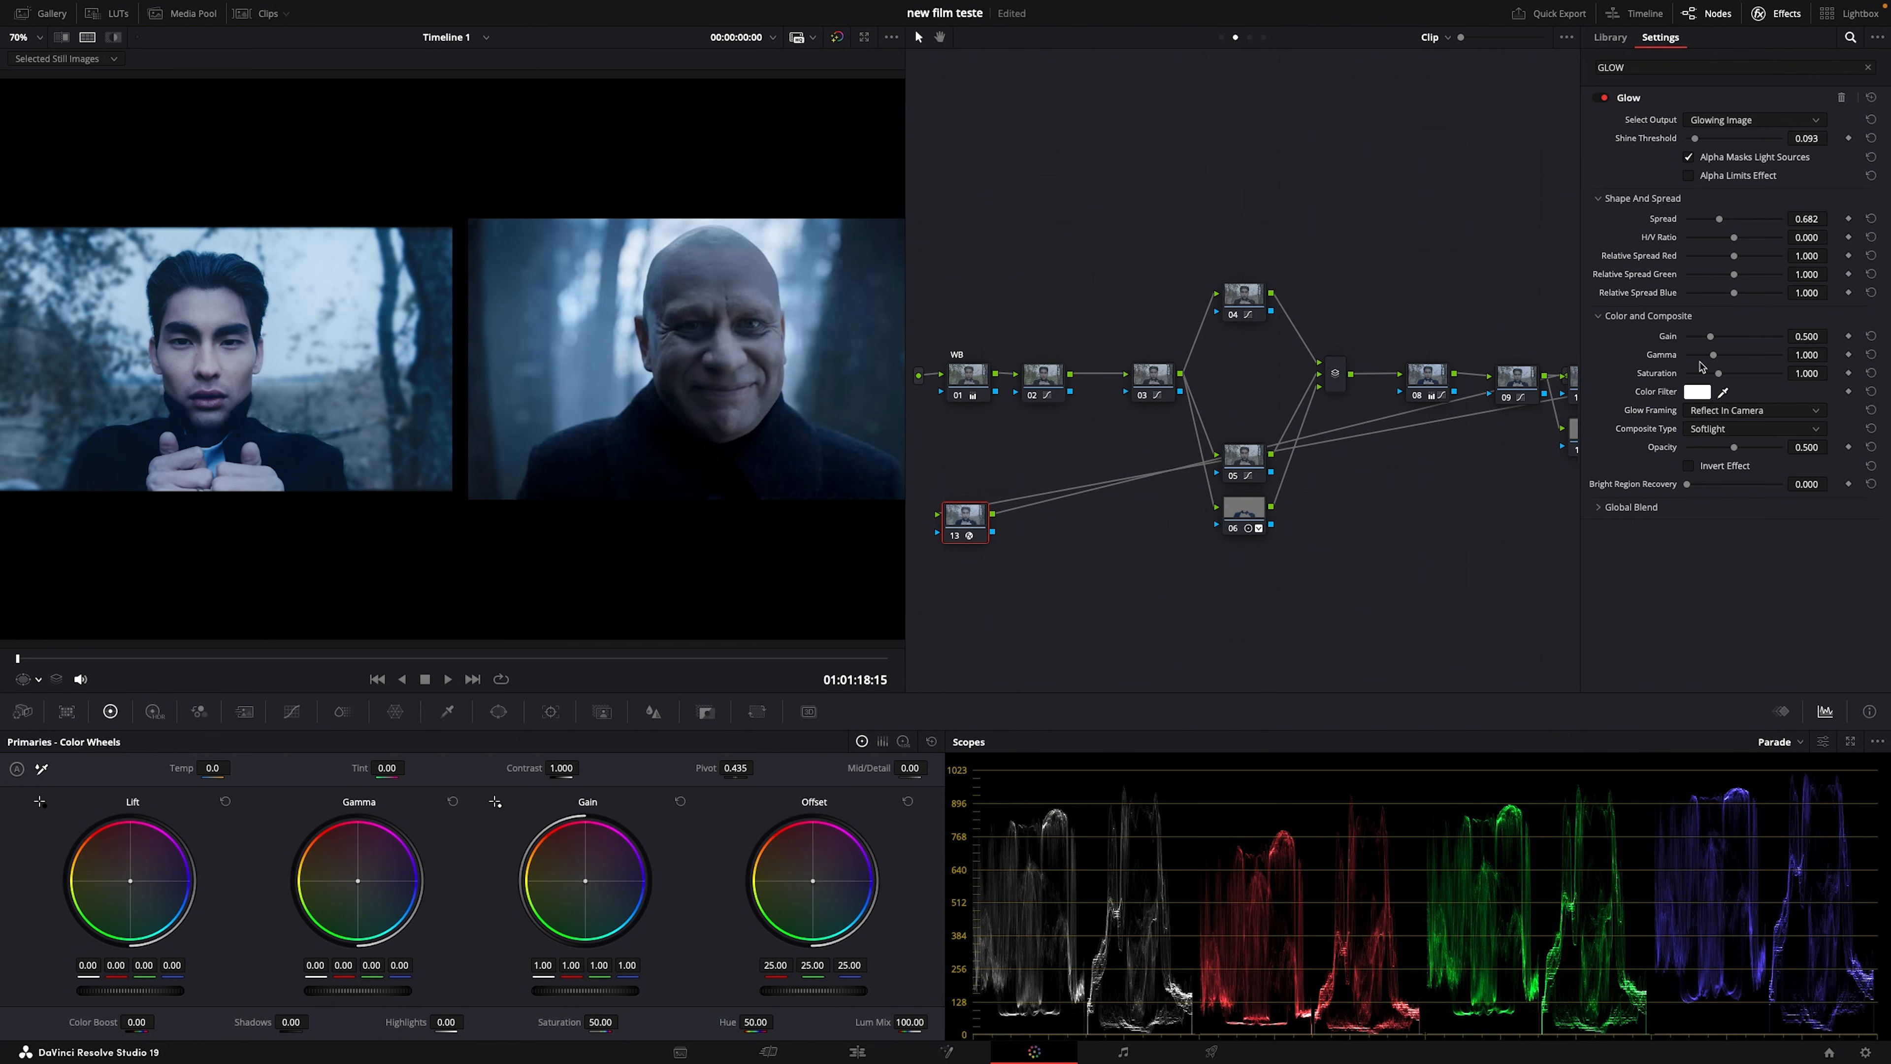
left_click_drag(1706, 374, 1698, 373)
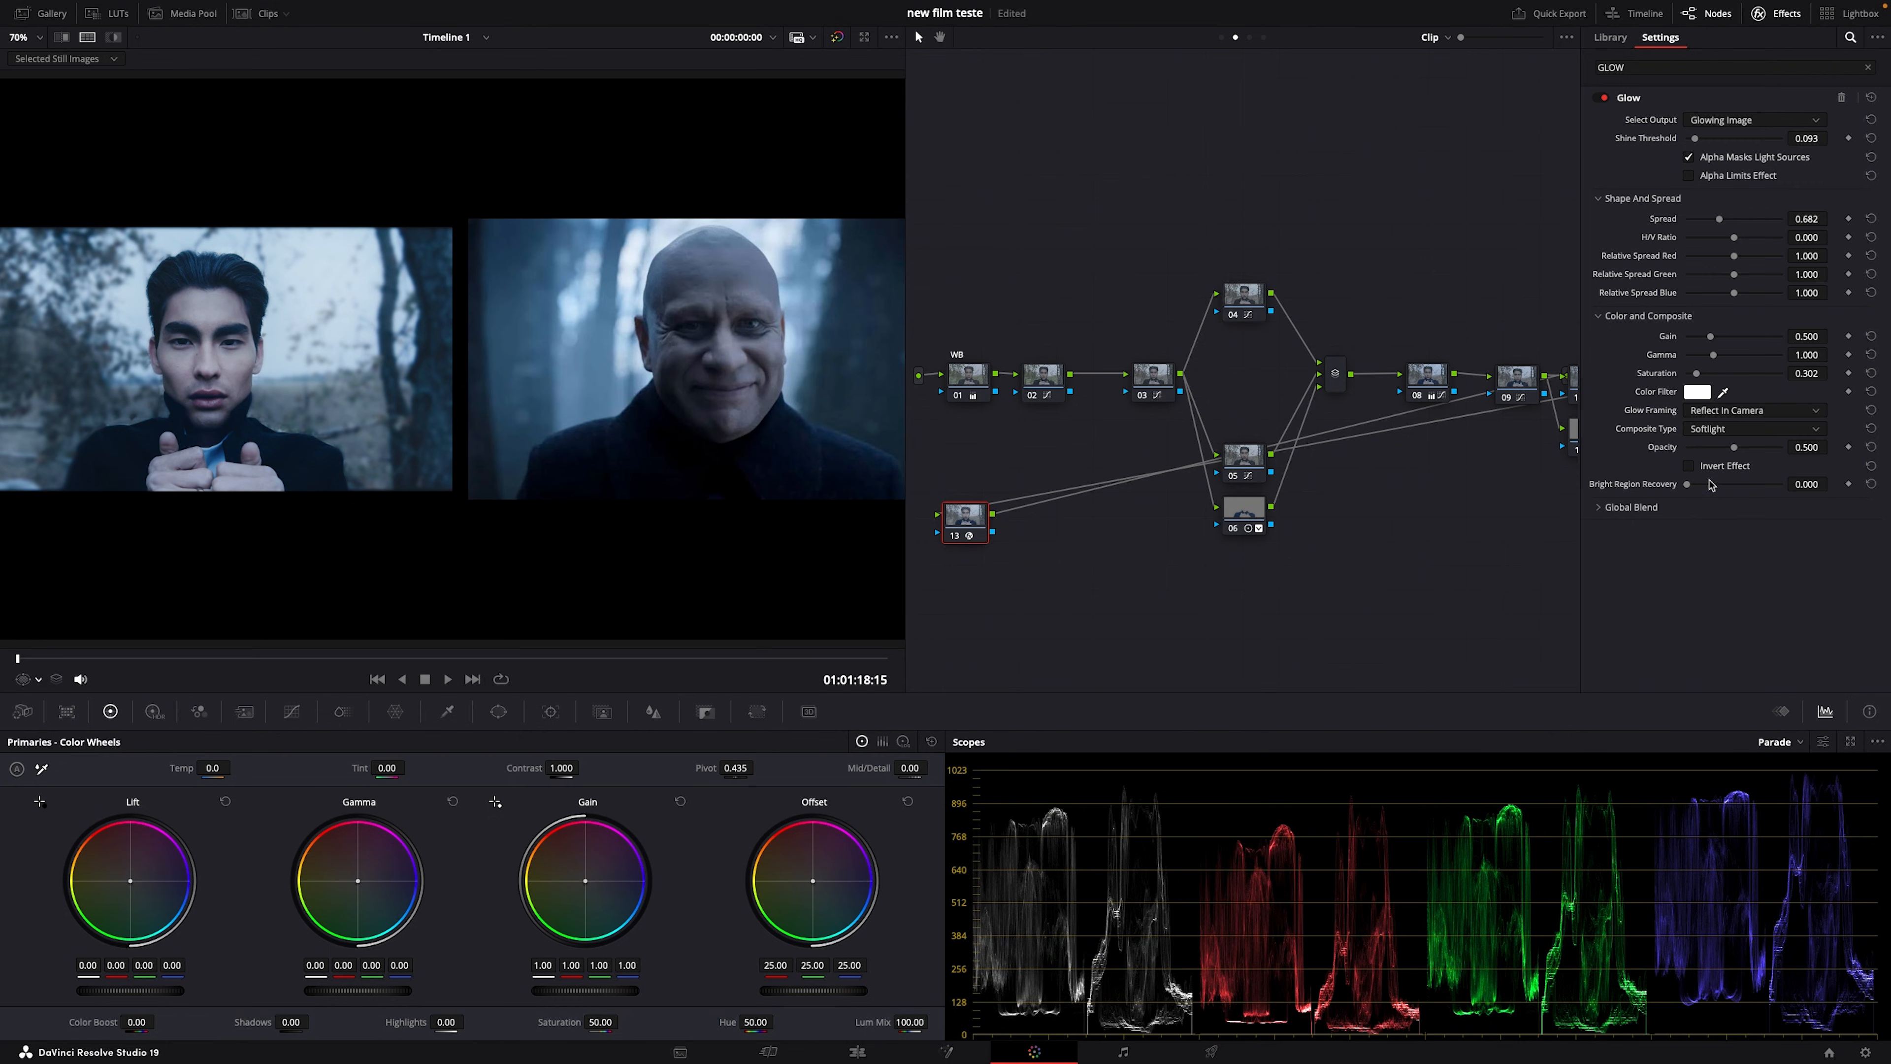
Step: Raise Bright Region Recovery to 0.326, reveal Global Blend, and view full screen
left_click_drag(1687, 484, 1708, 449)
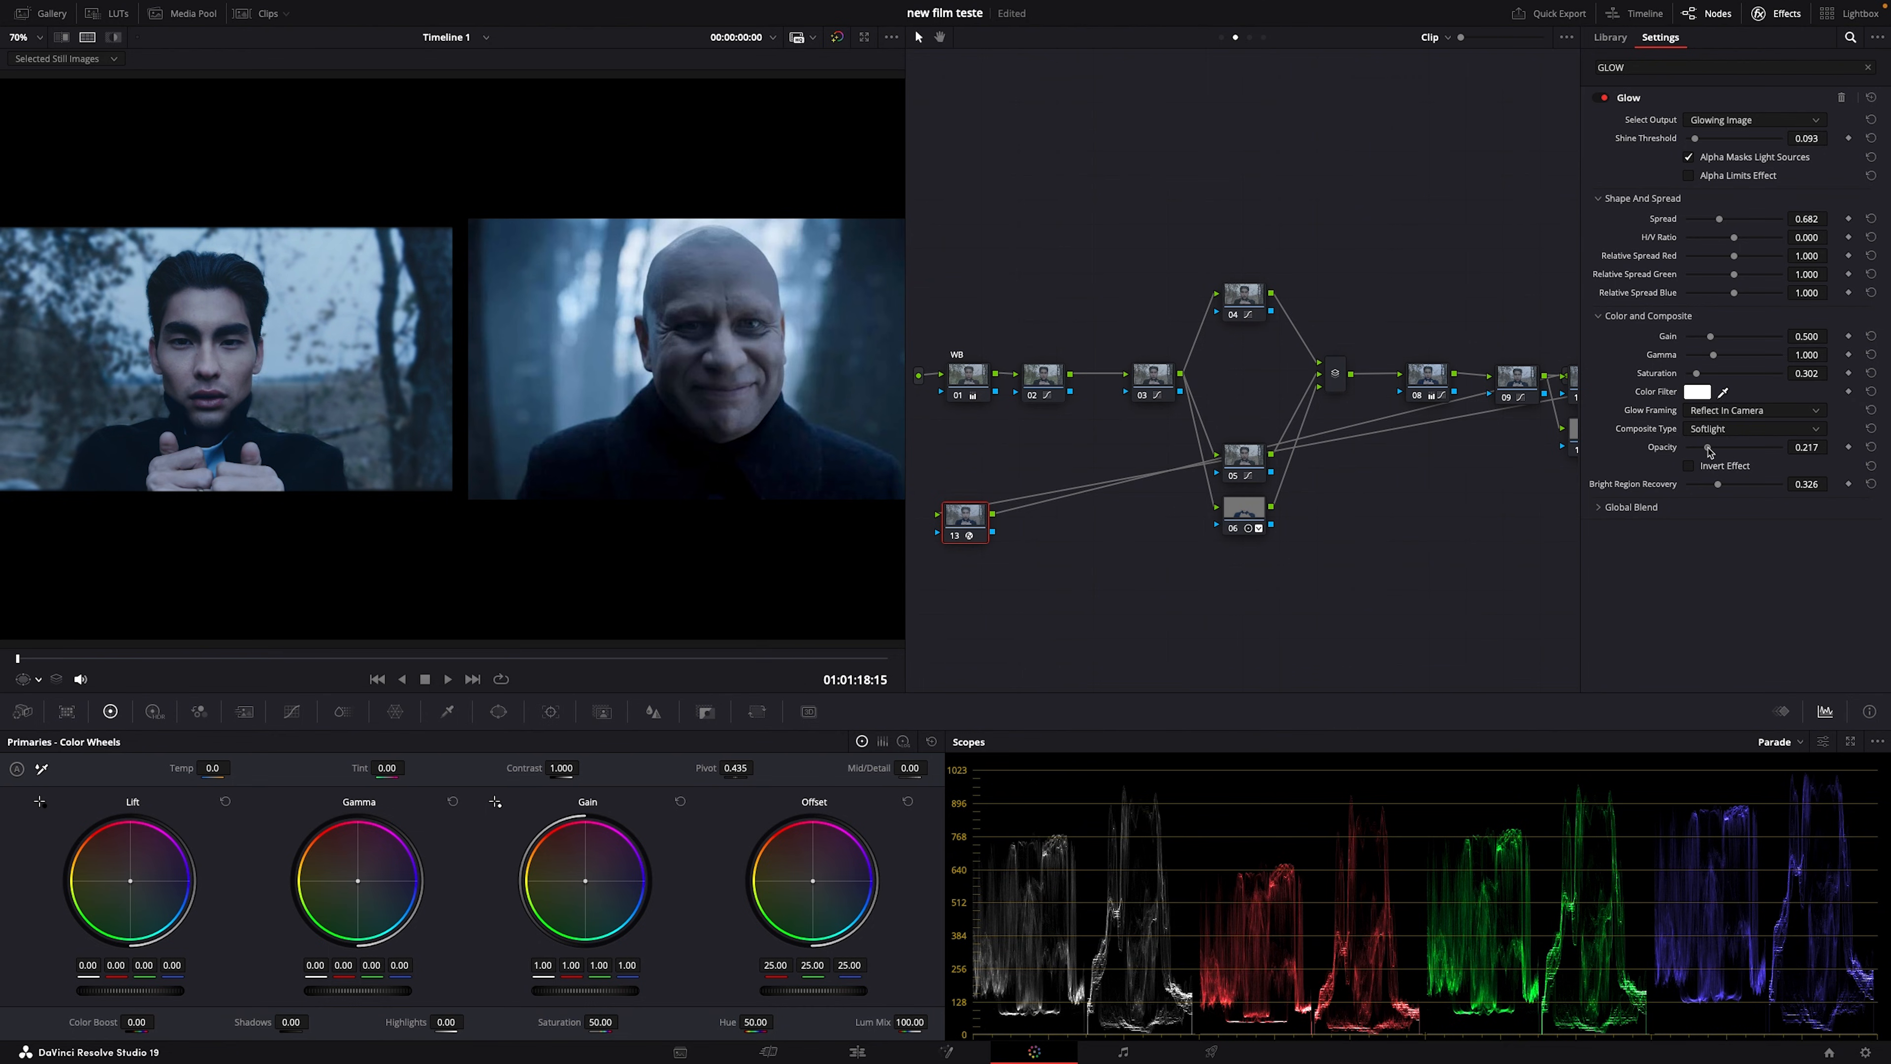
left_click(1683, 507)
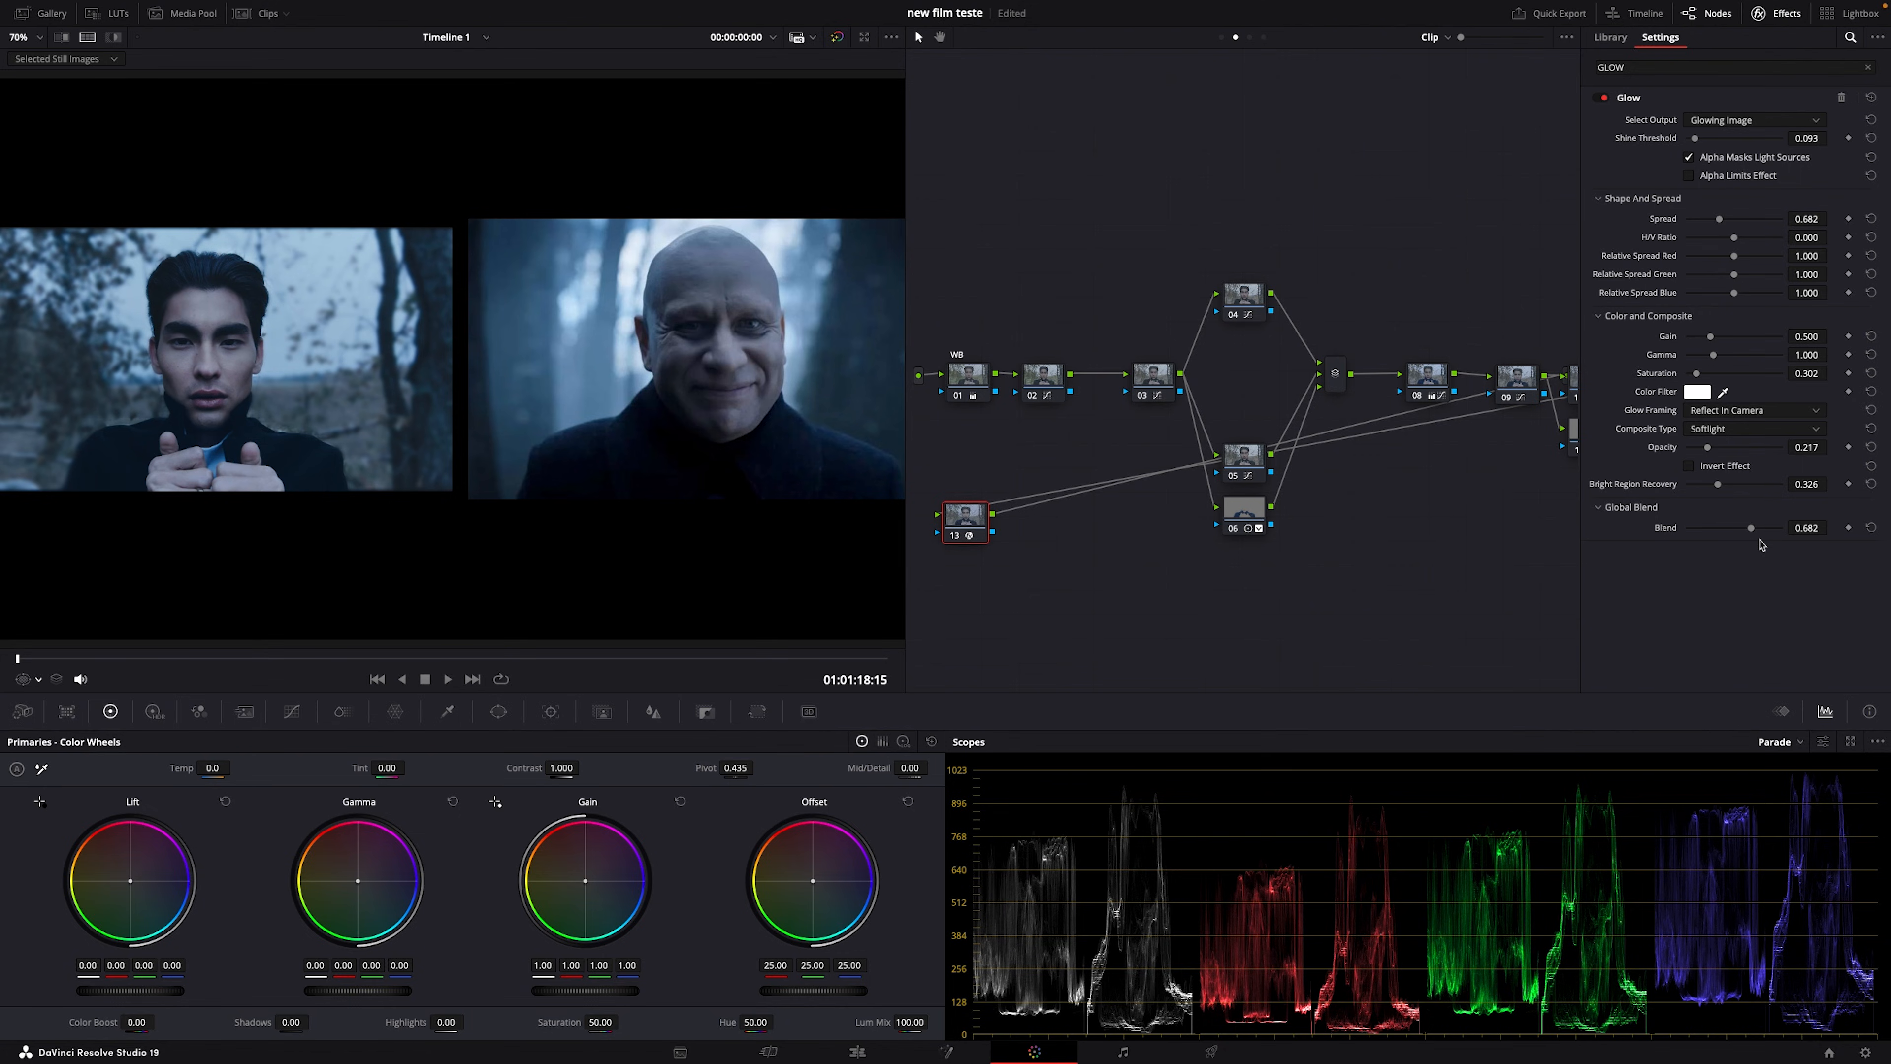
key("ctrl+f")
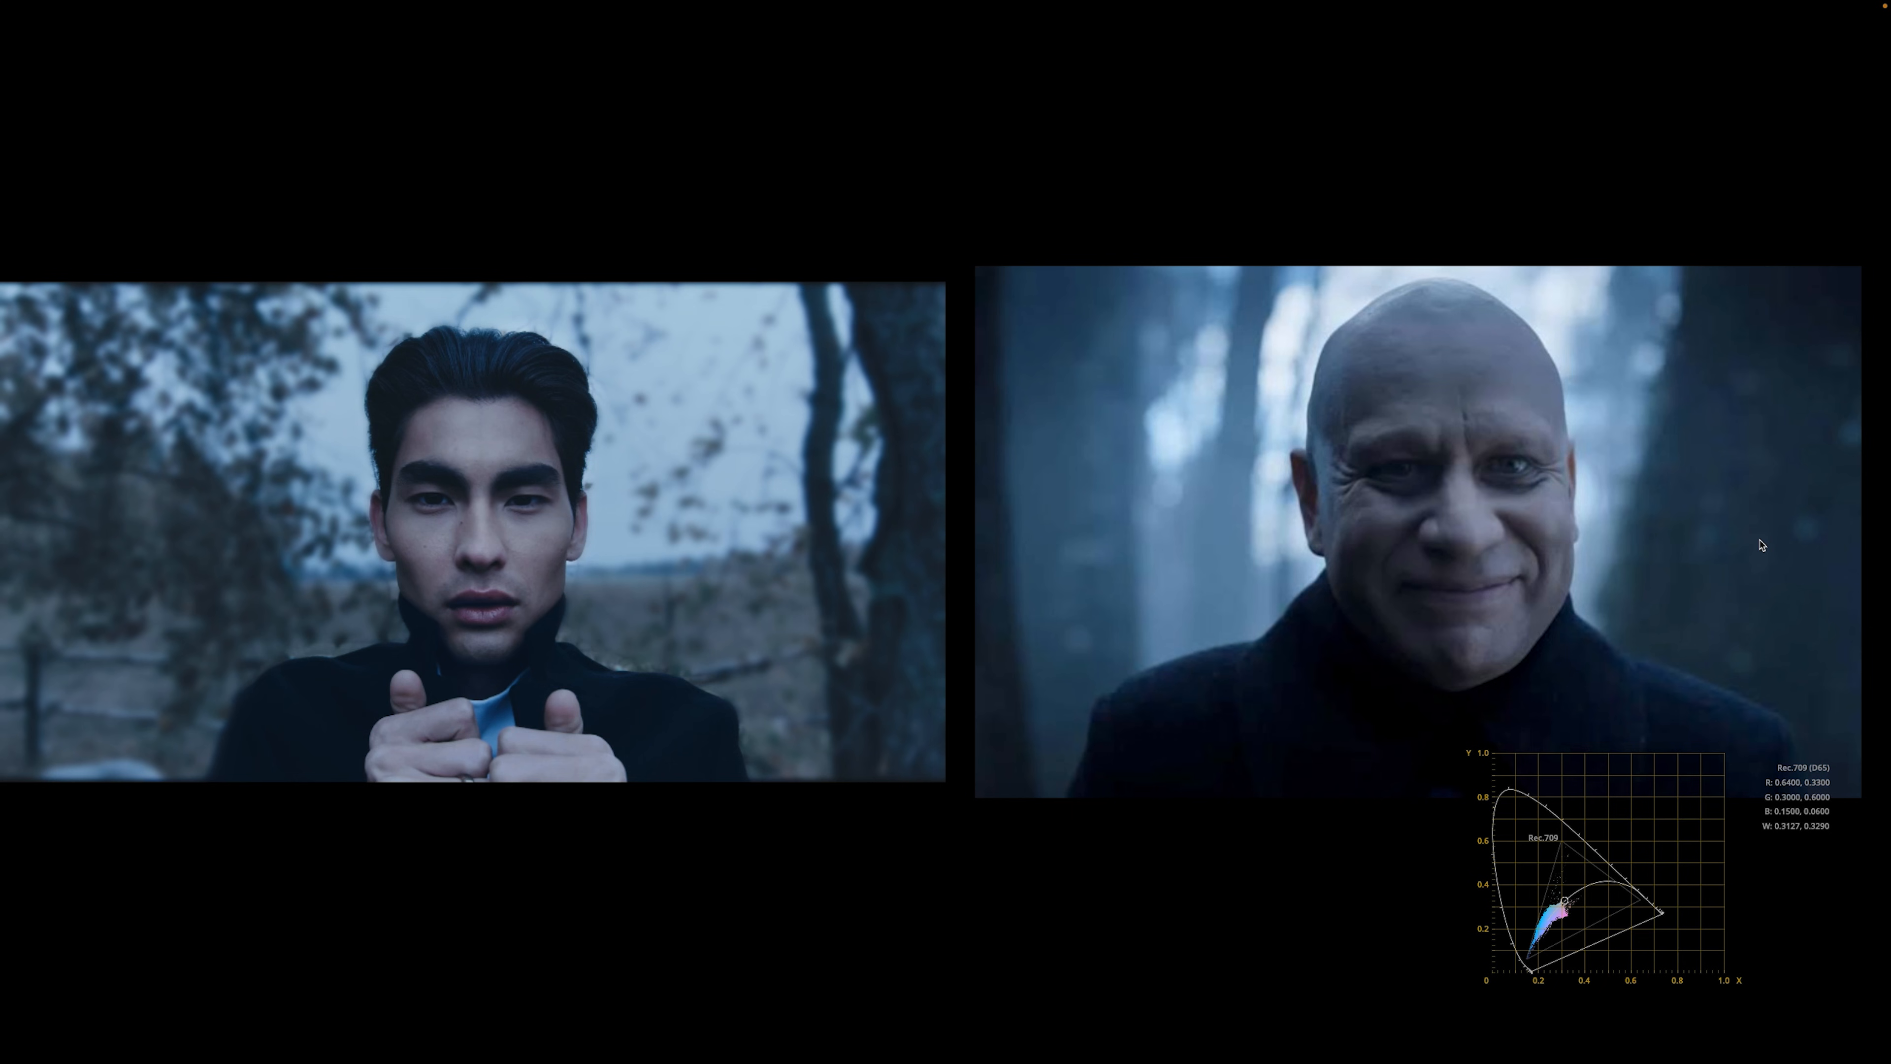
Step: Exit full screen, clean up the node graph, and set the viewer overlay to Qualifier
mouse_move(1763, 546)
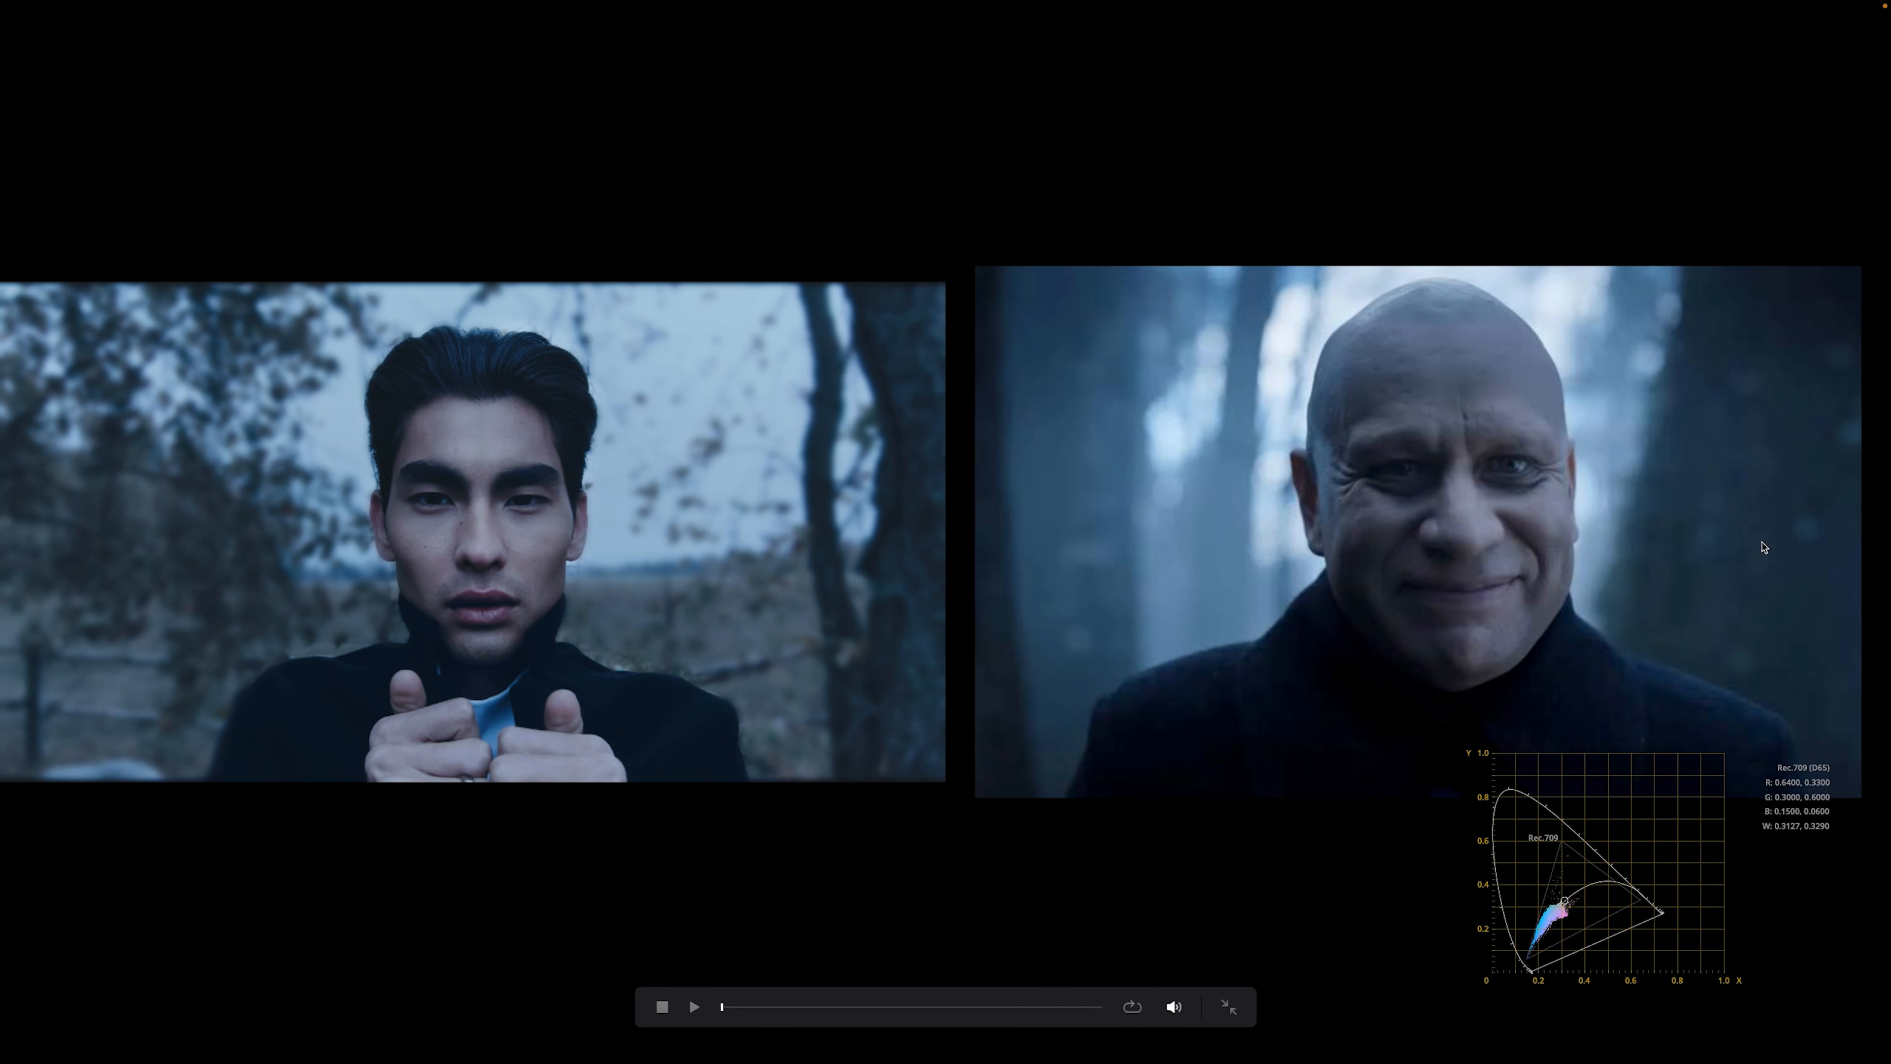
key("Escape")
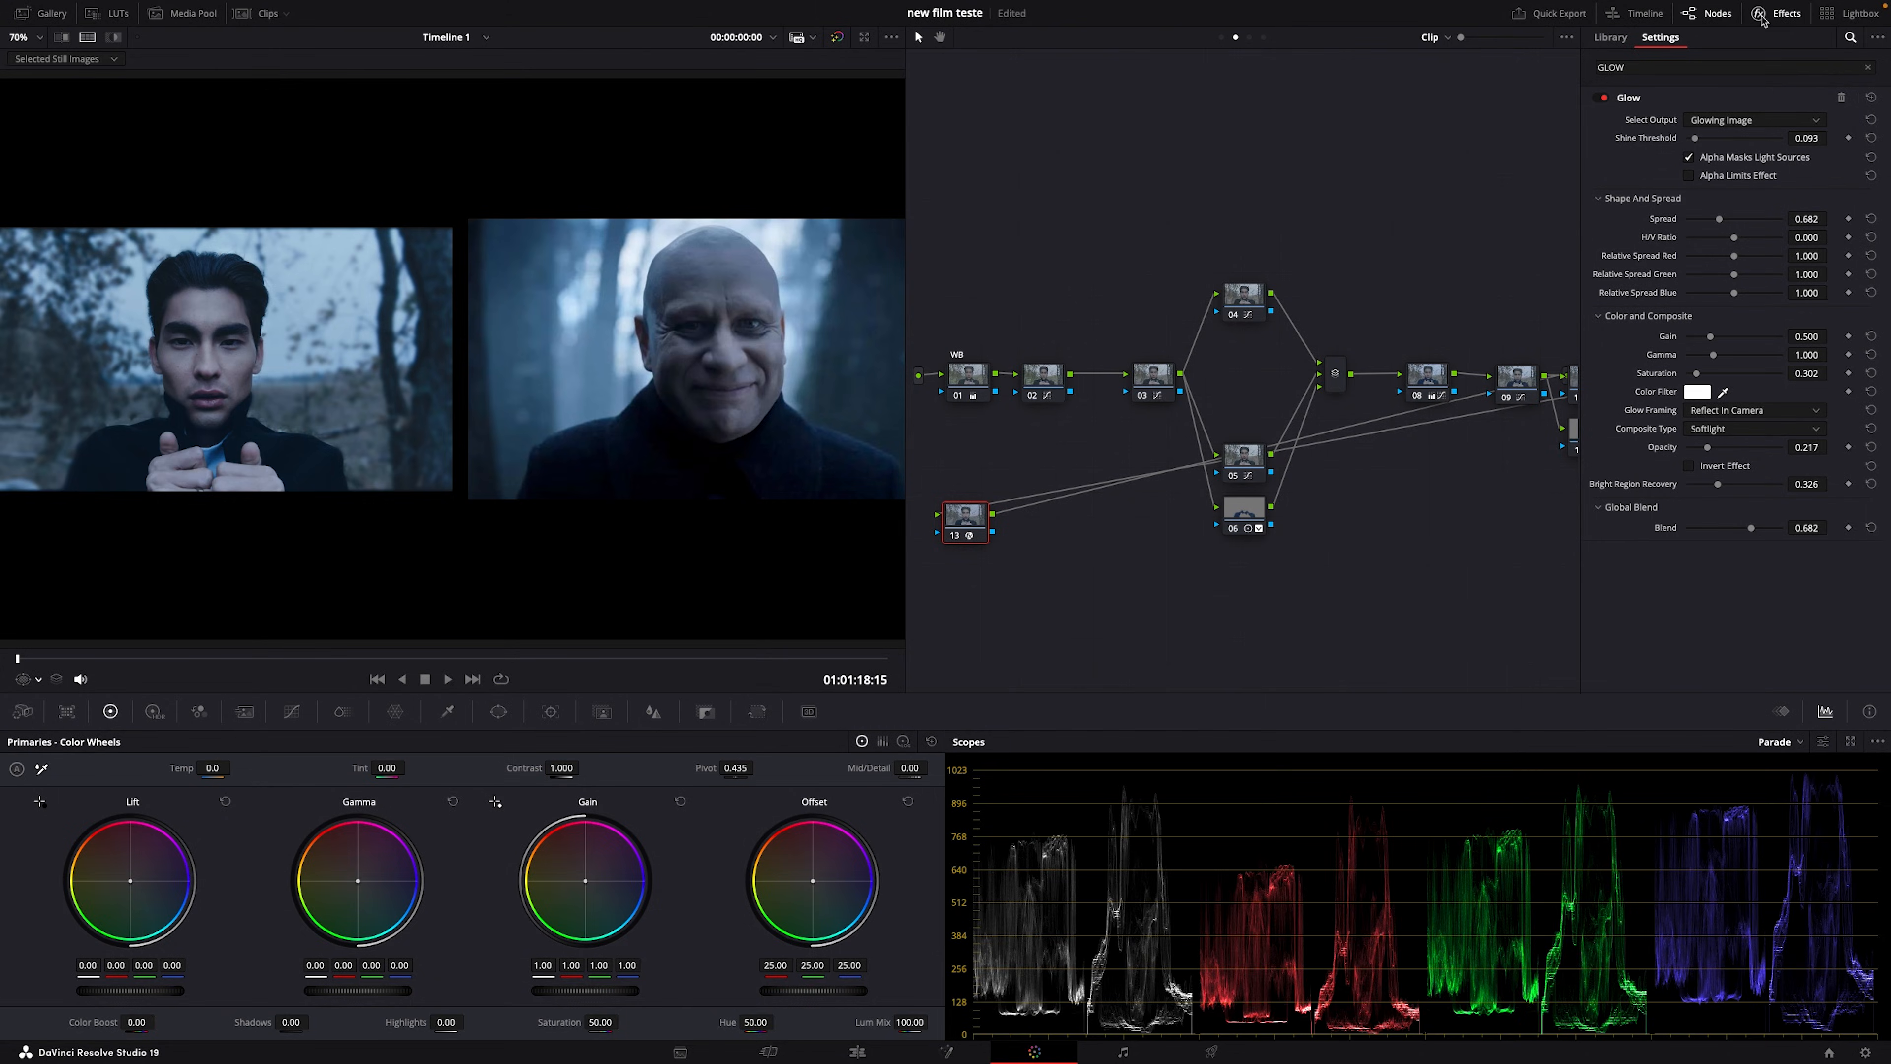
right_click(1257, 569)
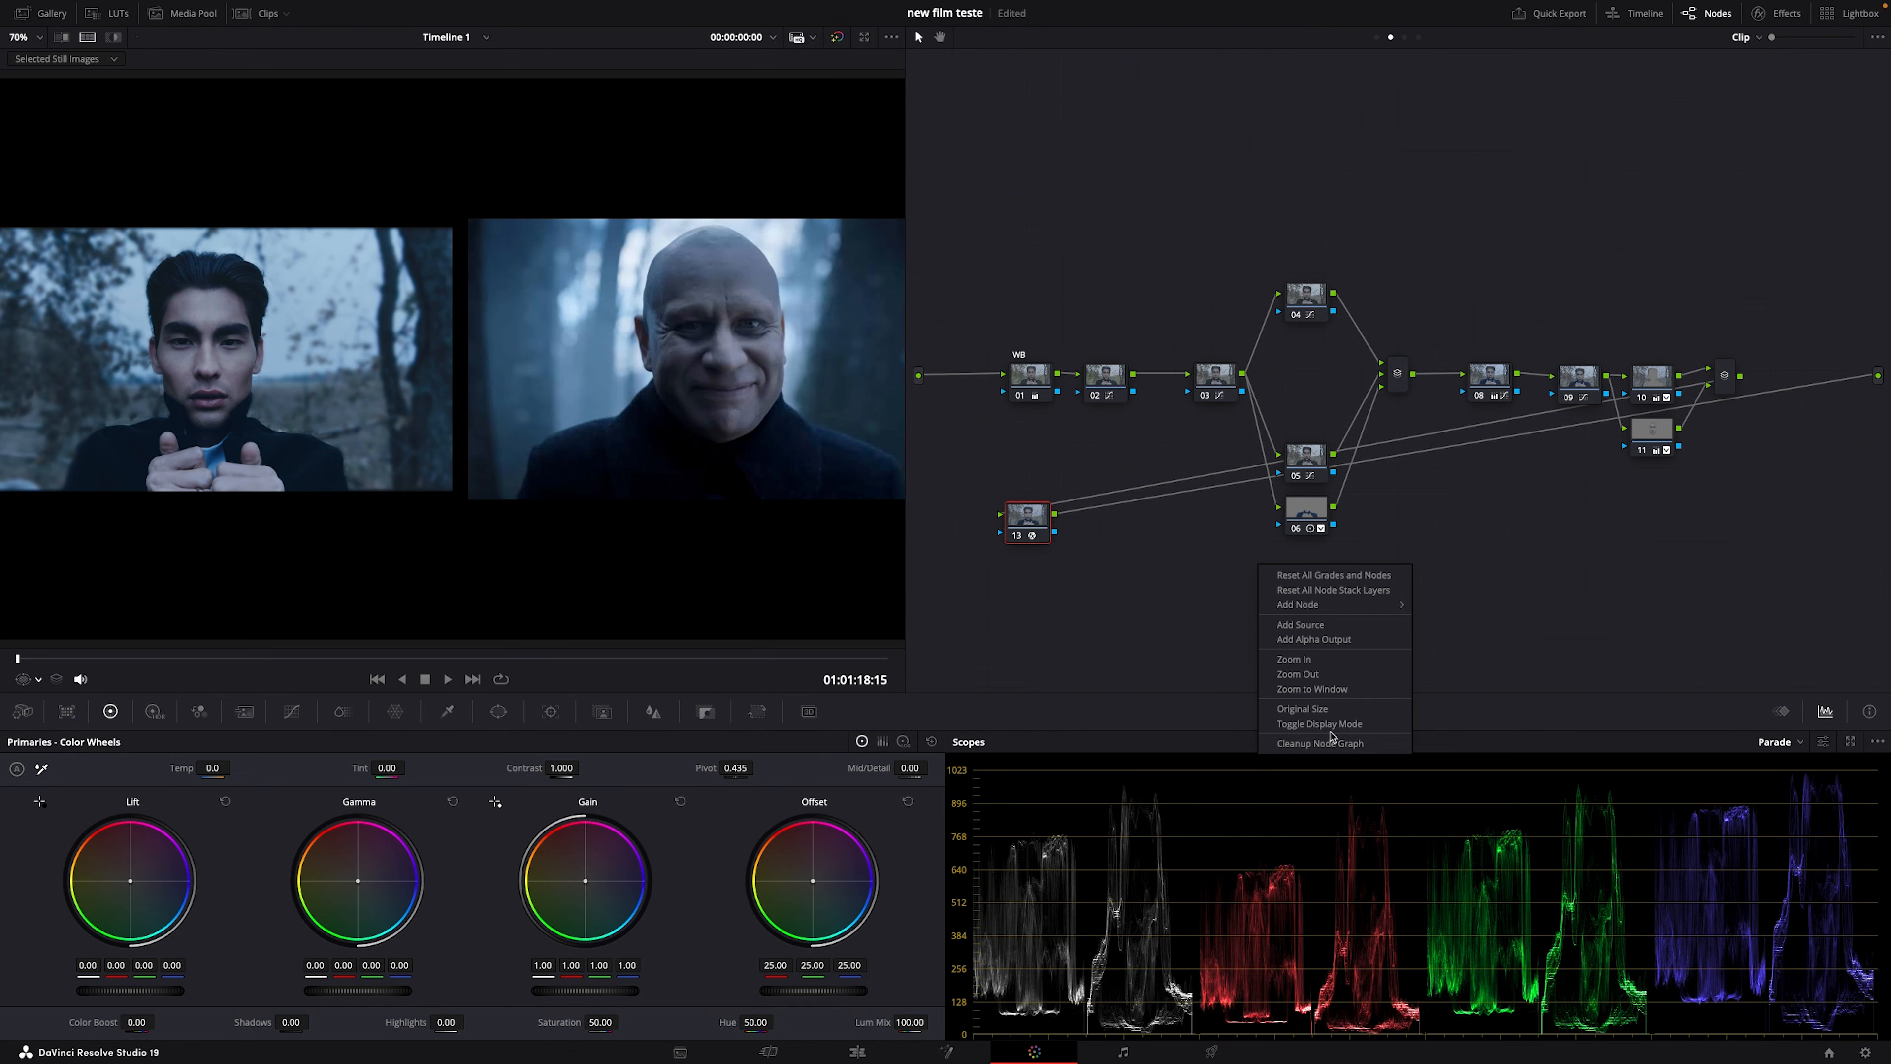
left_click(1322, 744)
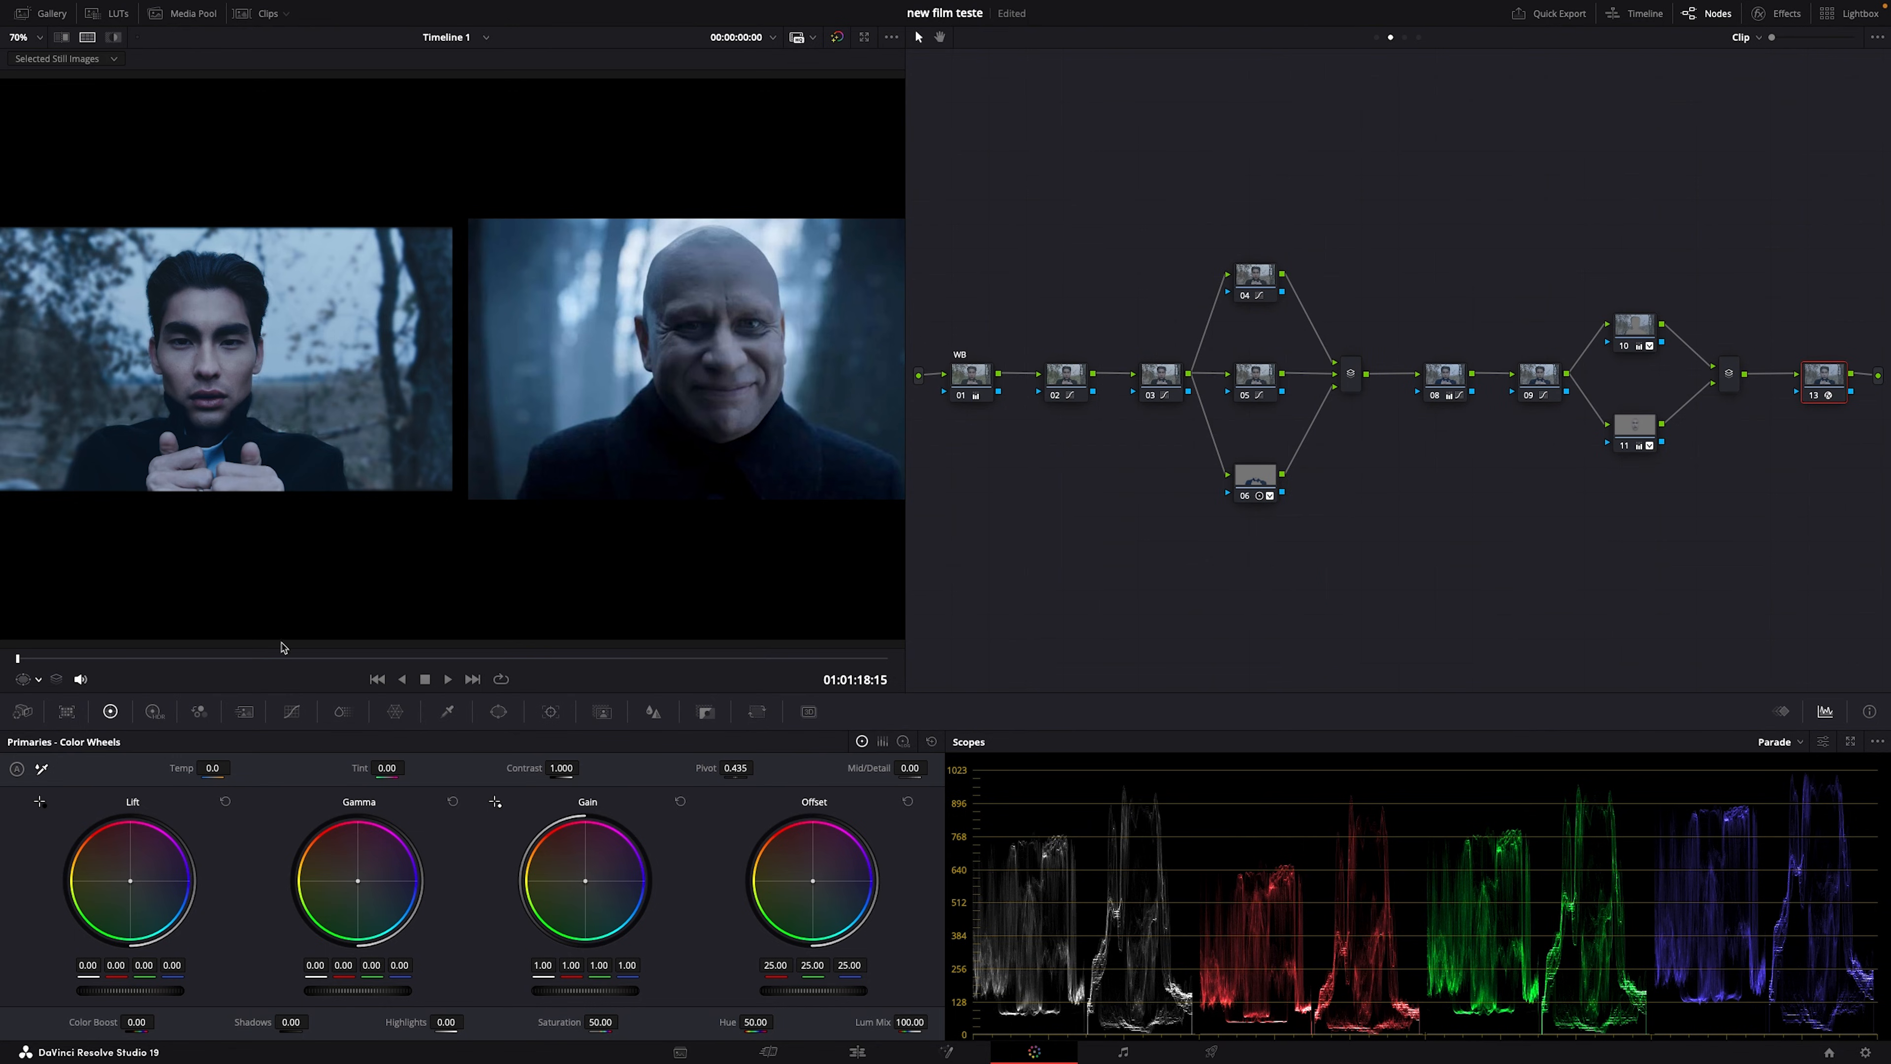
left_click(34, 680)
left_click(24, 727)
Step: Show a vertical Split Screen wipe against the reference with the viewer in color-sampling mode
double_click(387, 422)
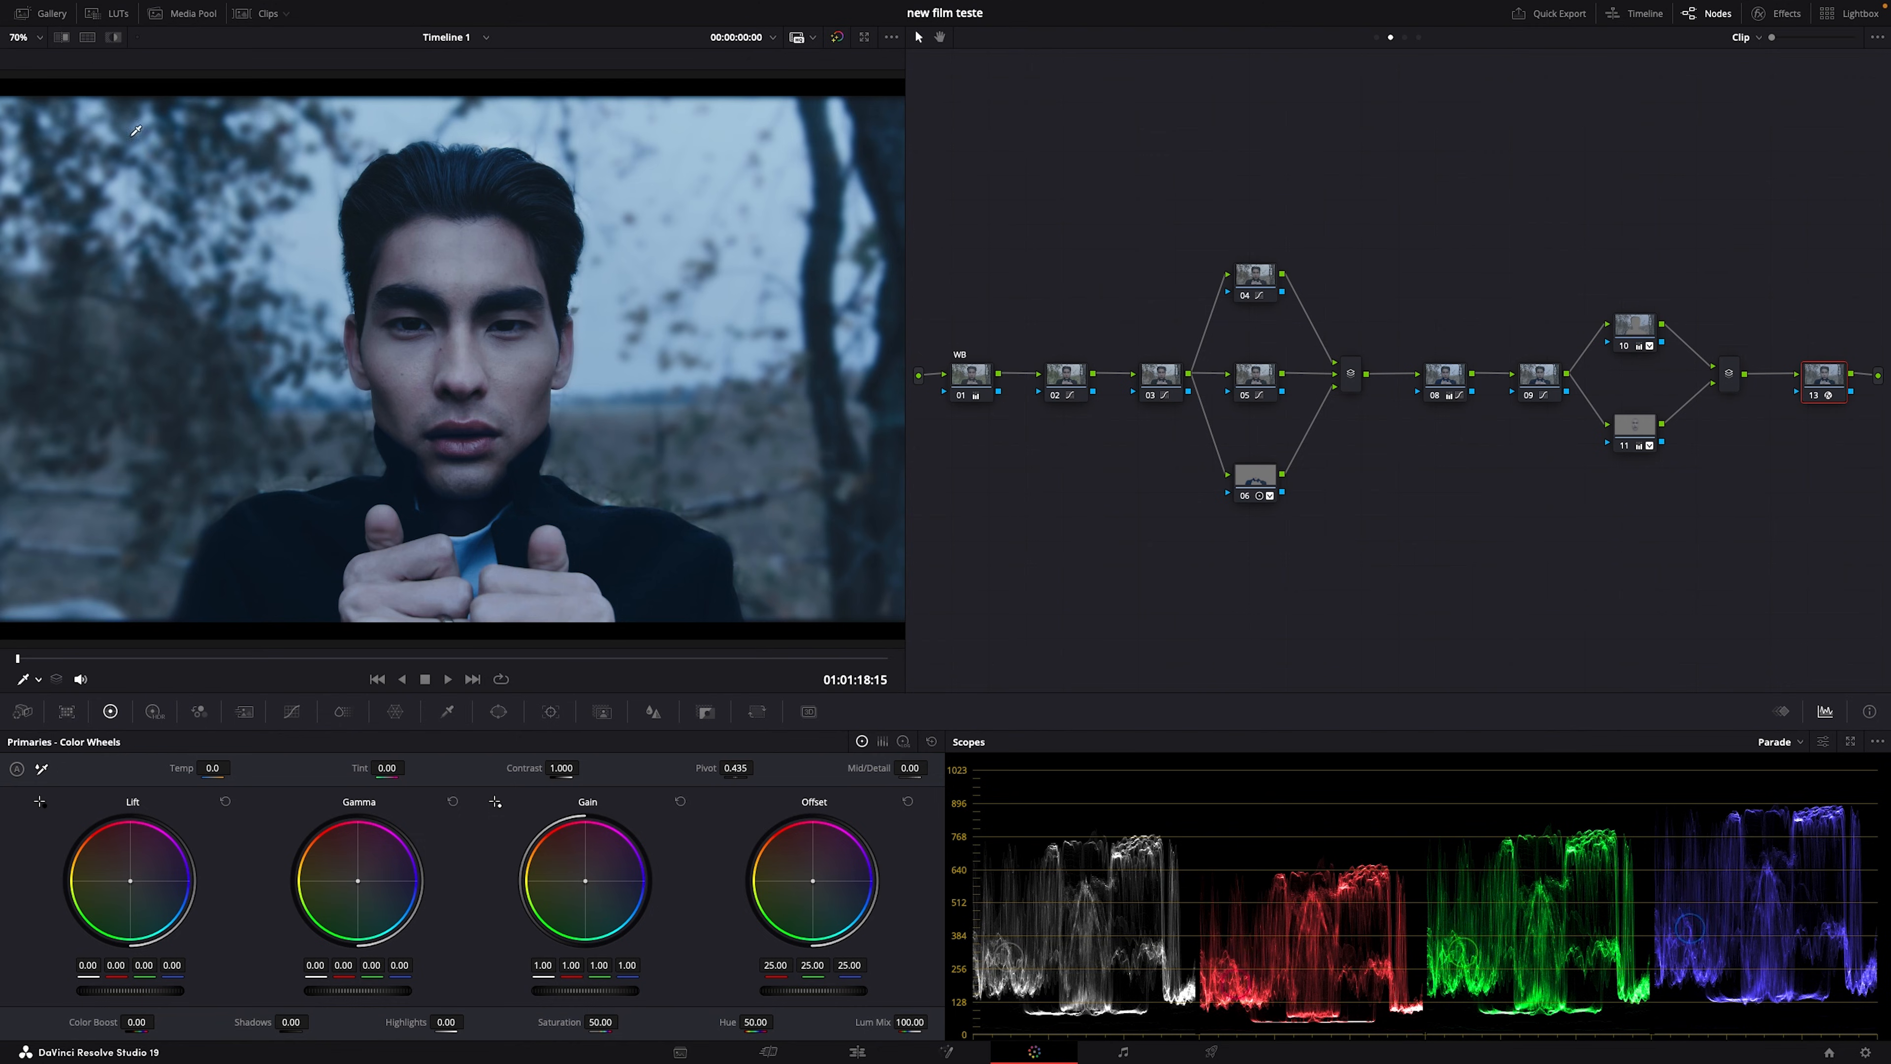
left_click(62, 37)
left_click(21, 682)
left_click(59, 720)
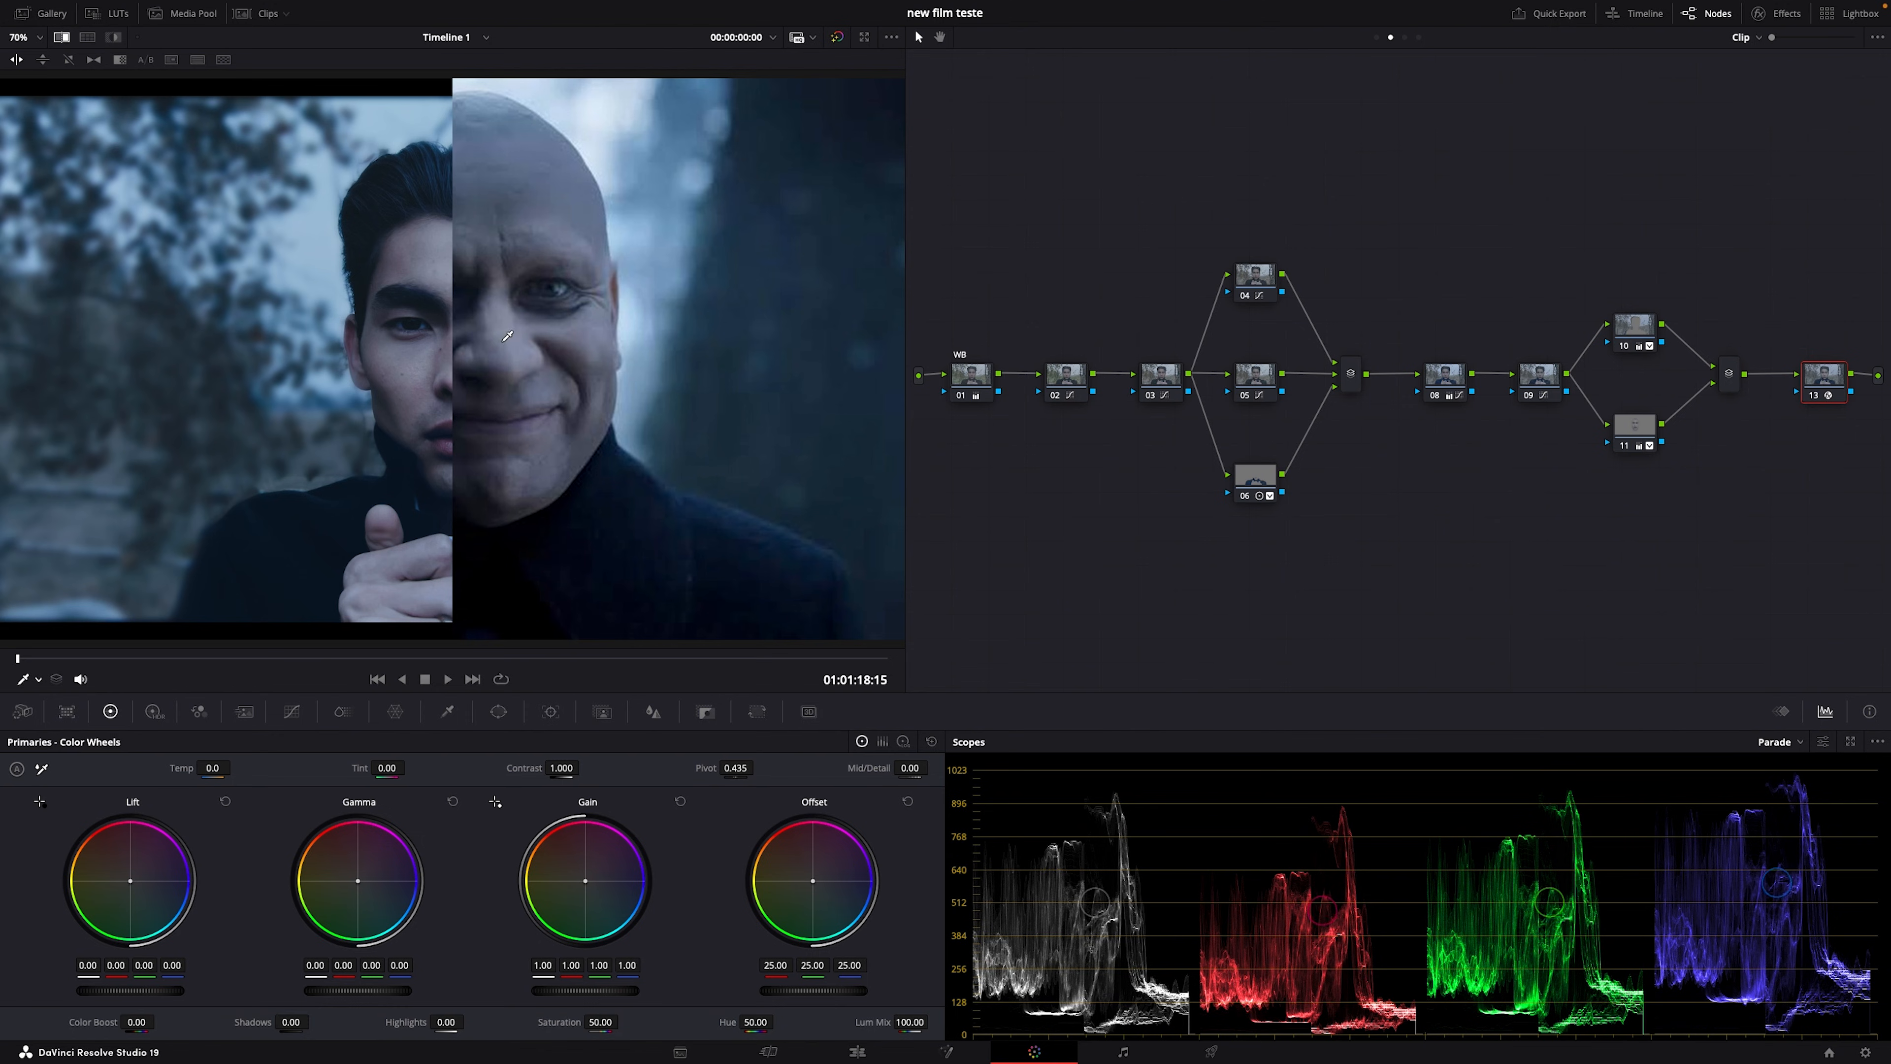
Step: Lower node 11's Gamma slightly
left_click(1634, 434)
scroll(396, 992, "down", 1)
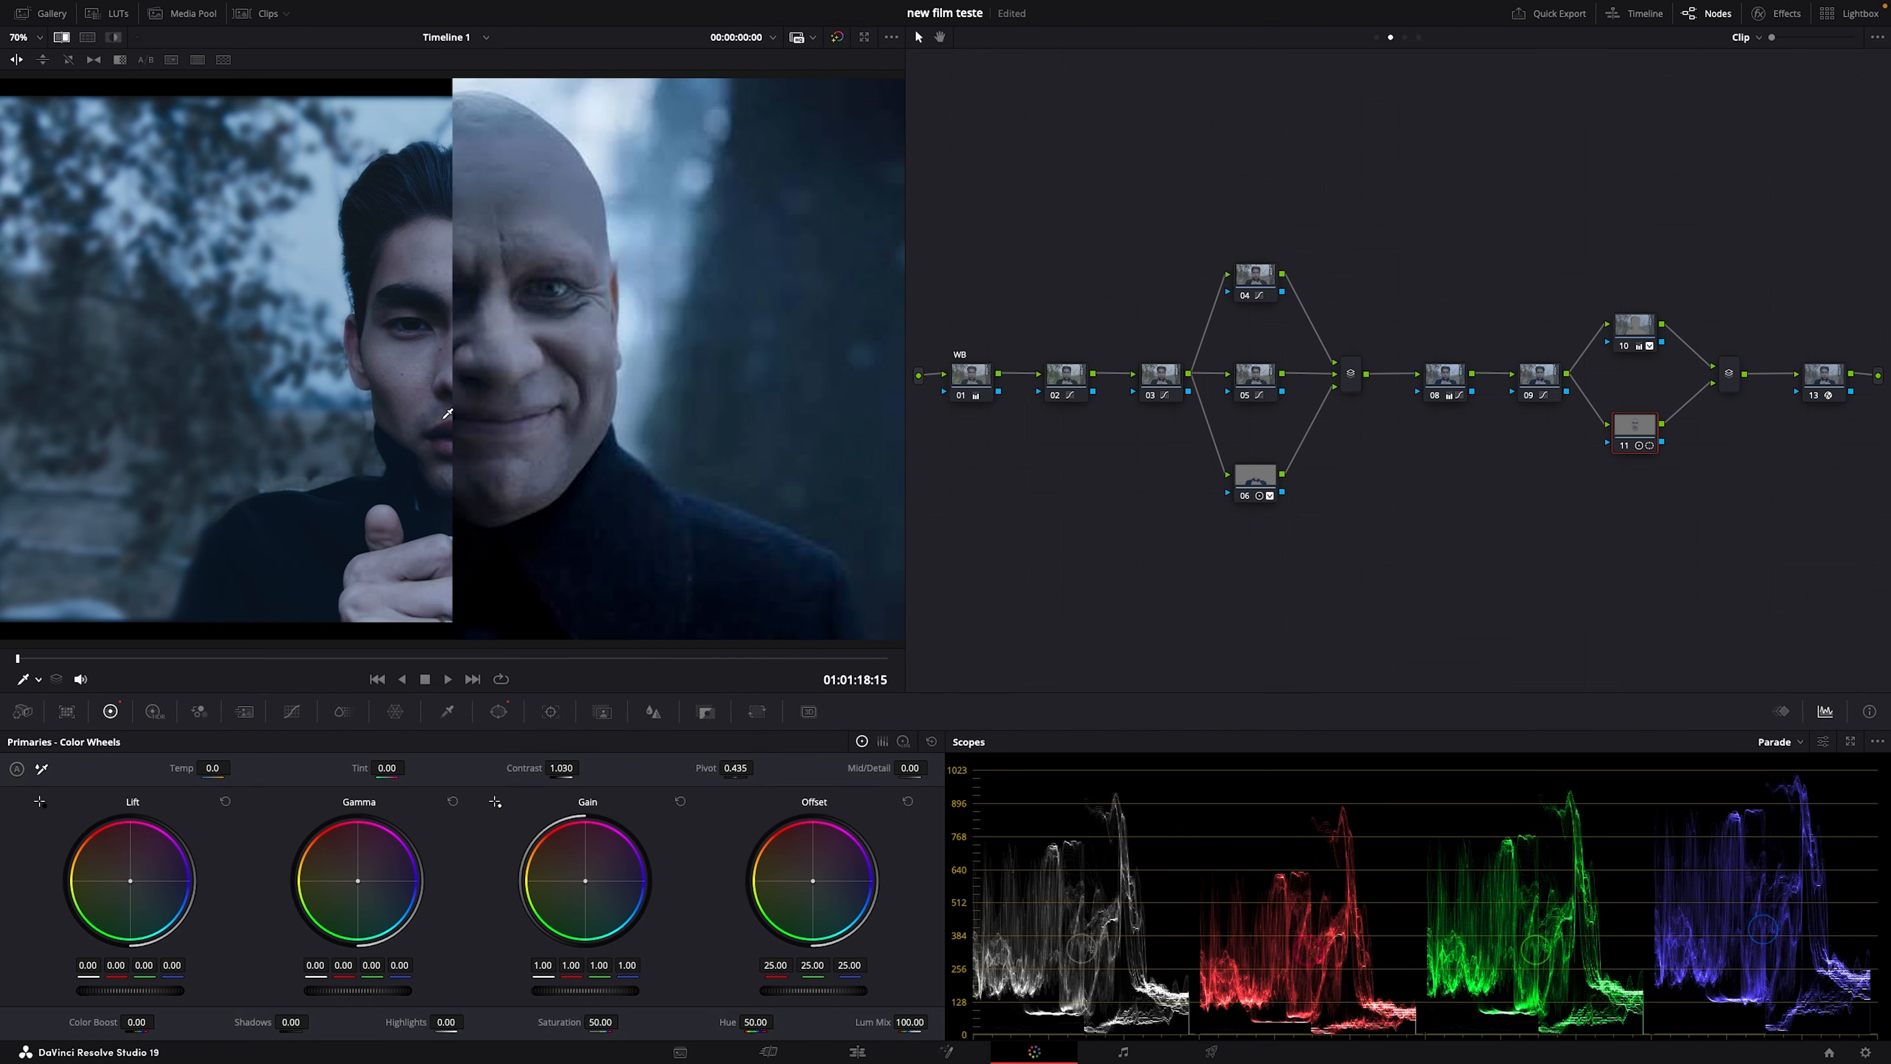
scroll(448, 413, "up", 2)
scroll(448, 412, "up", 1)
scroll(442, 424, "up", 2)
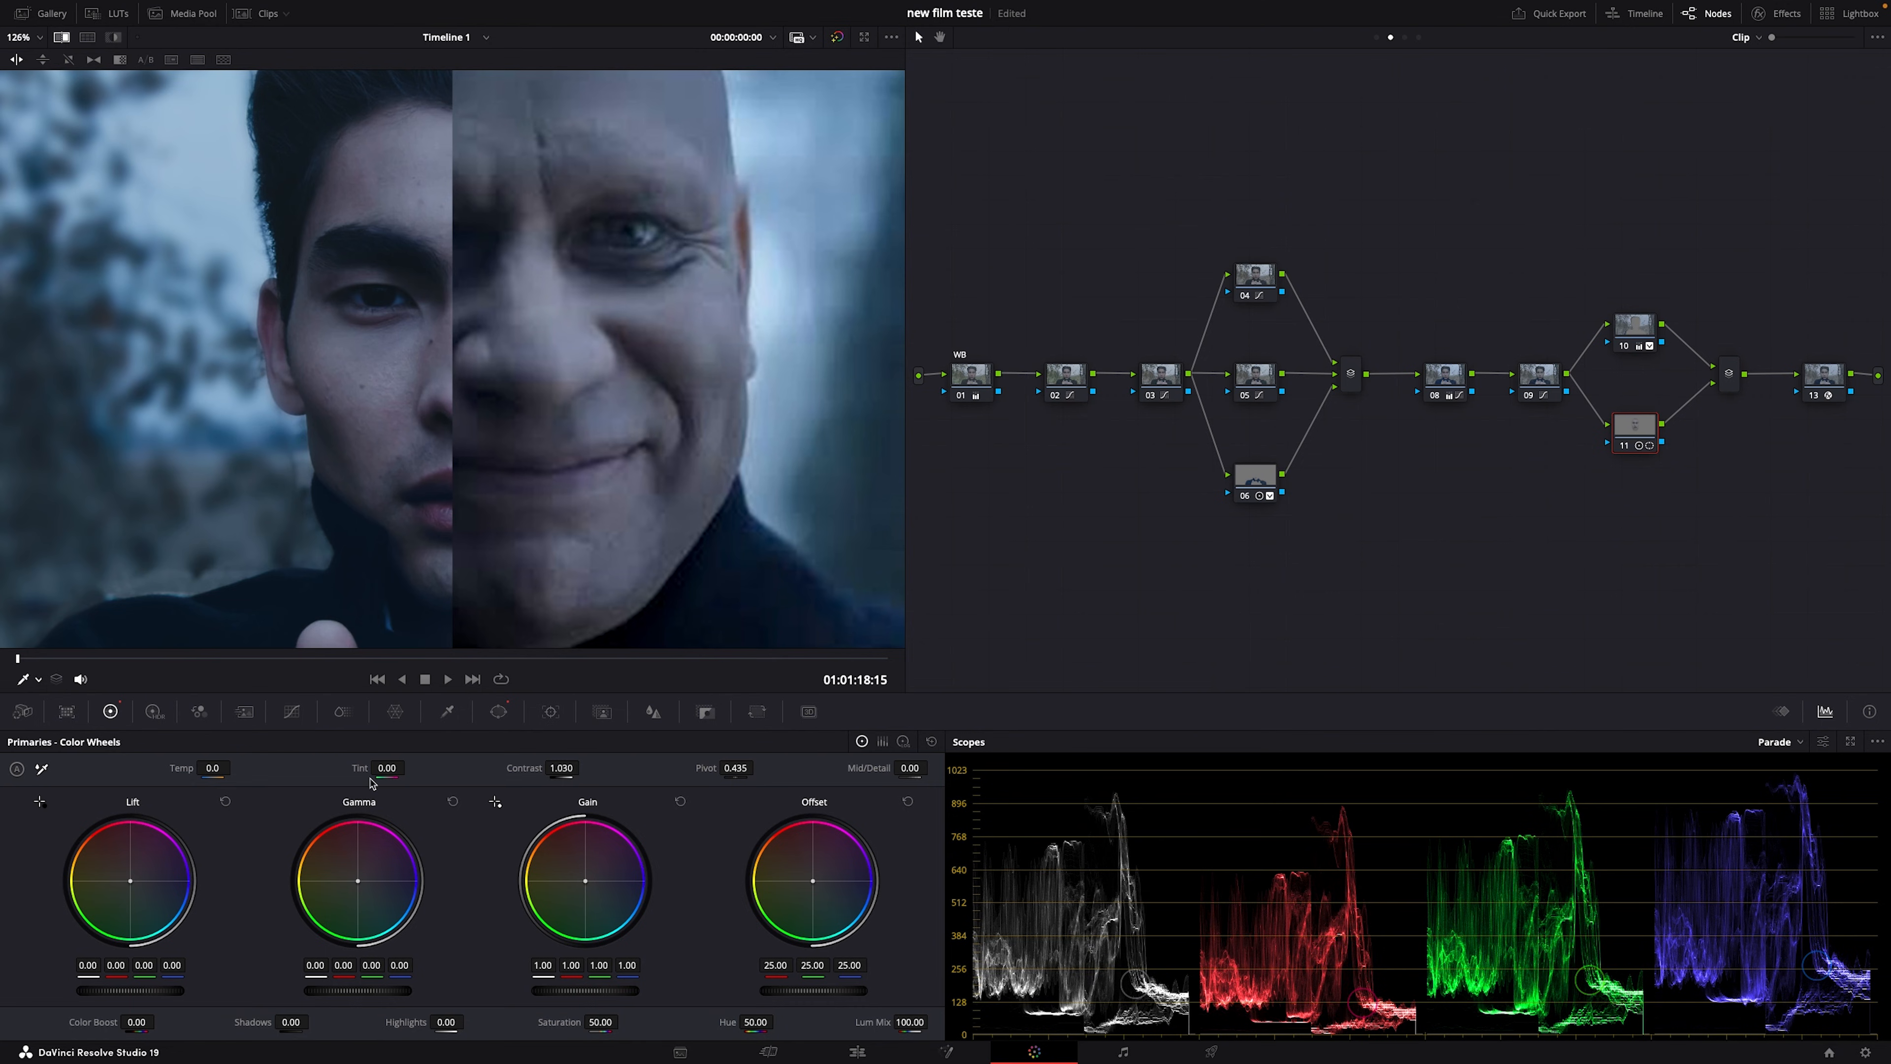
Step: Leave node 11's Tint at zero after trials and lower its Saturation to 46
left_click_drag(386, 767, 380, 768)
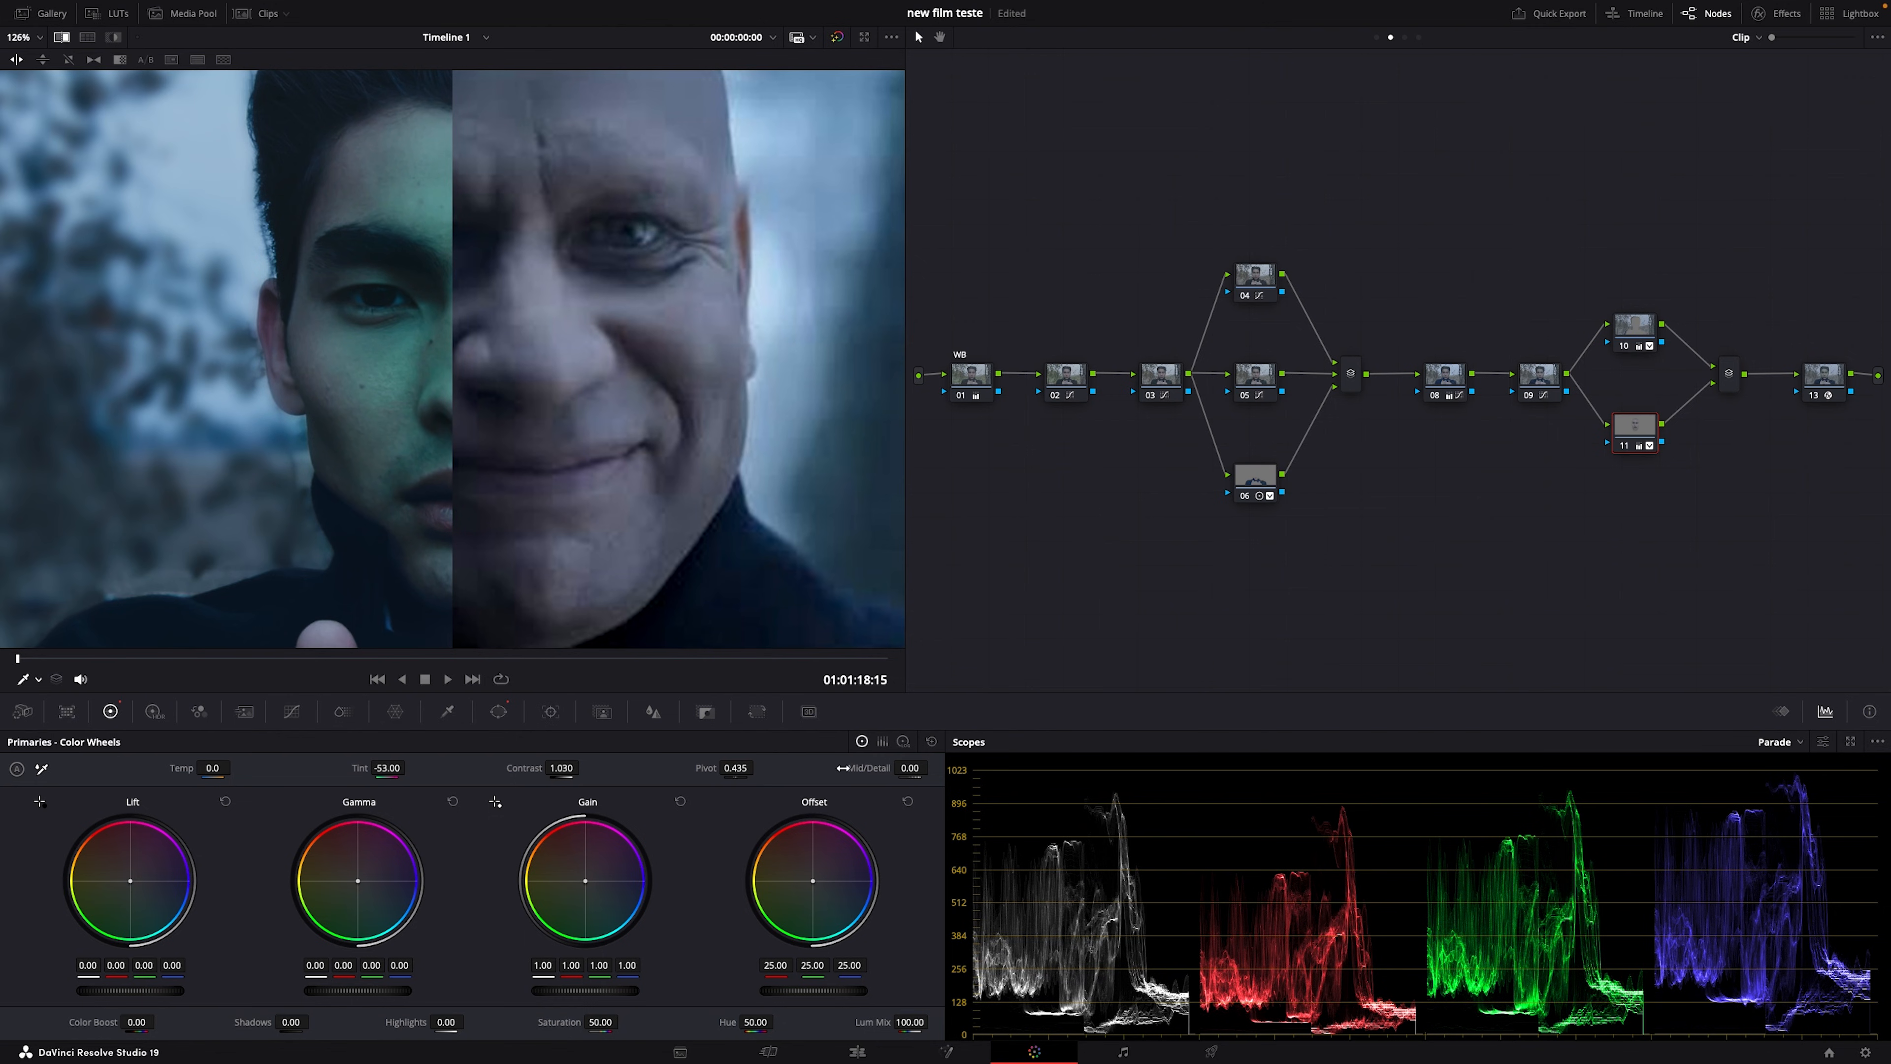
double_click(331, 767)
left_click_drag(340, 769, 354, 765)
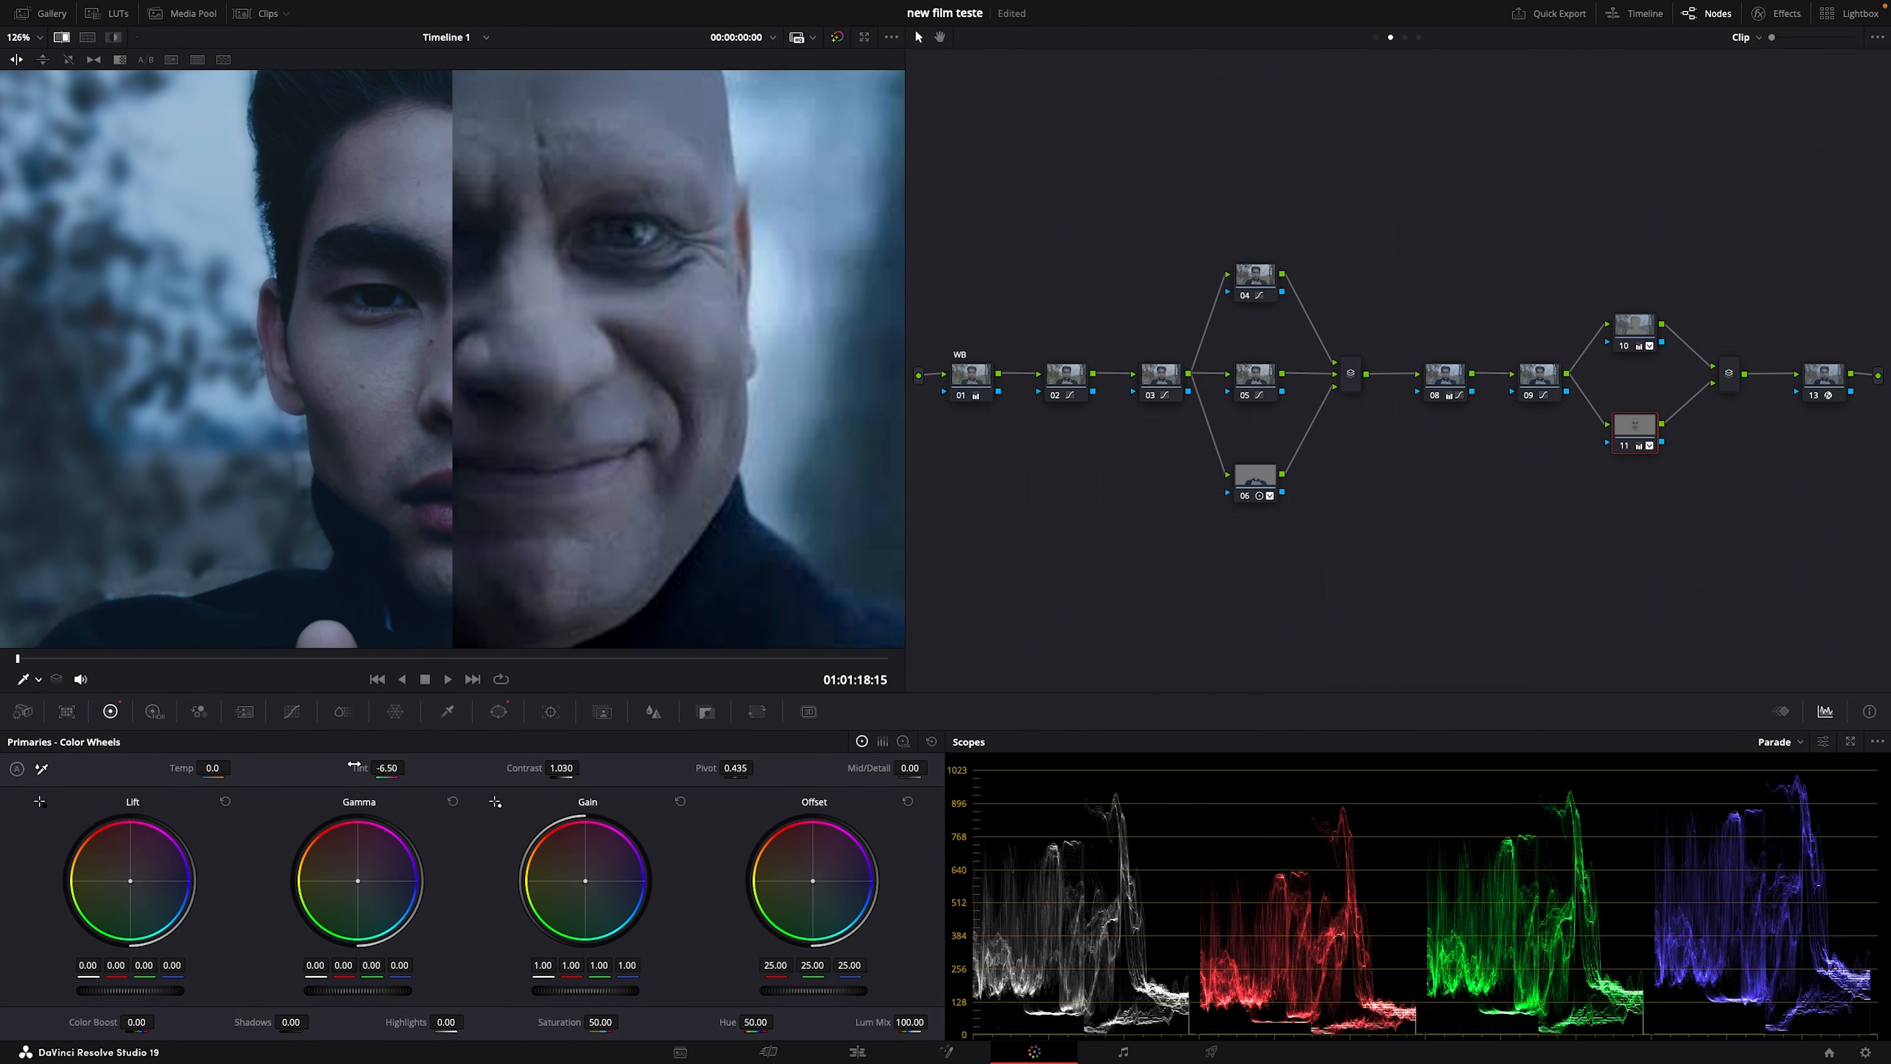
double_click(354, 767)
left_click_drag(560, 1028, 536, 1028)
Step: Replace the wipe with the clip shown beside the reference still
left_click(63, 37)
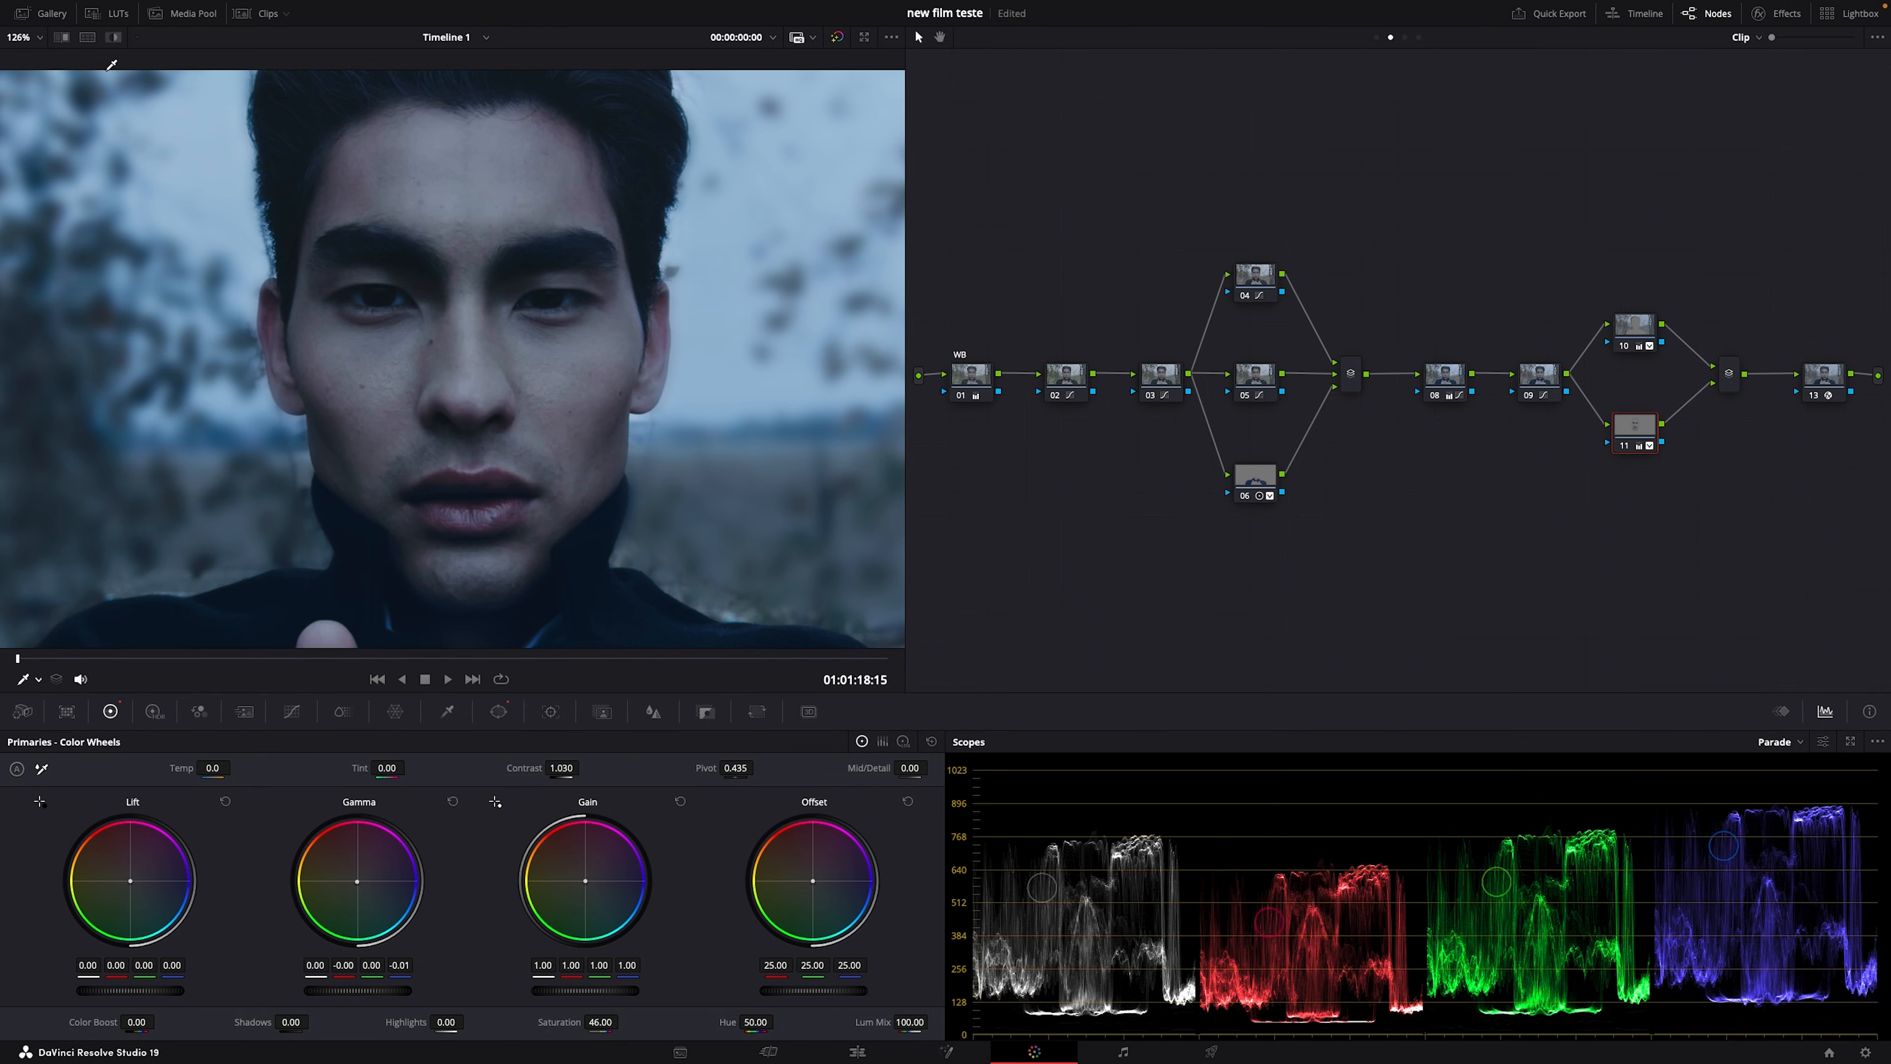
left_click(87, 38)
scroll(373, 403, "down", 5)
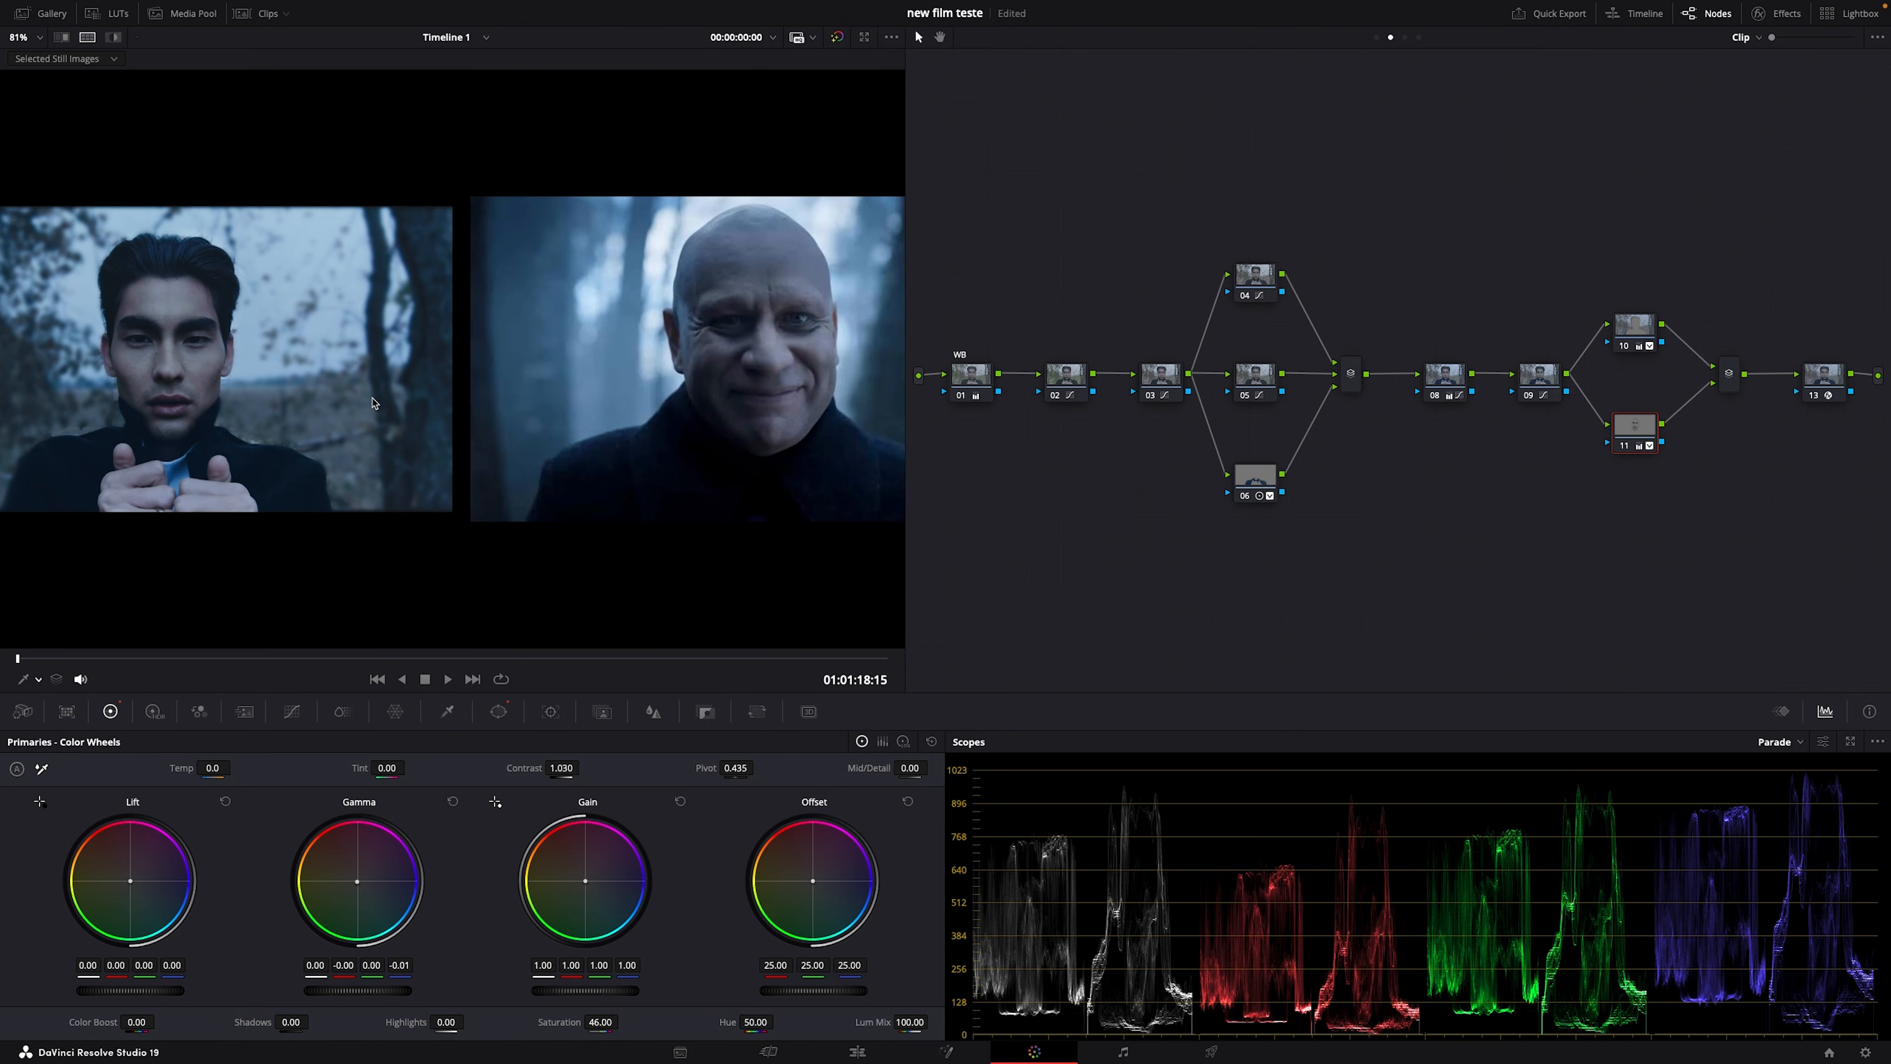
Step: Reset node 11's Gamma balance to neutral, nudge it slightly, and lower its saturation a bit more
scroll(372, 403, "down", 1)
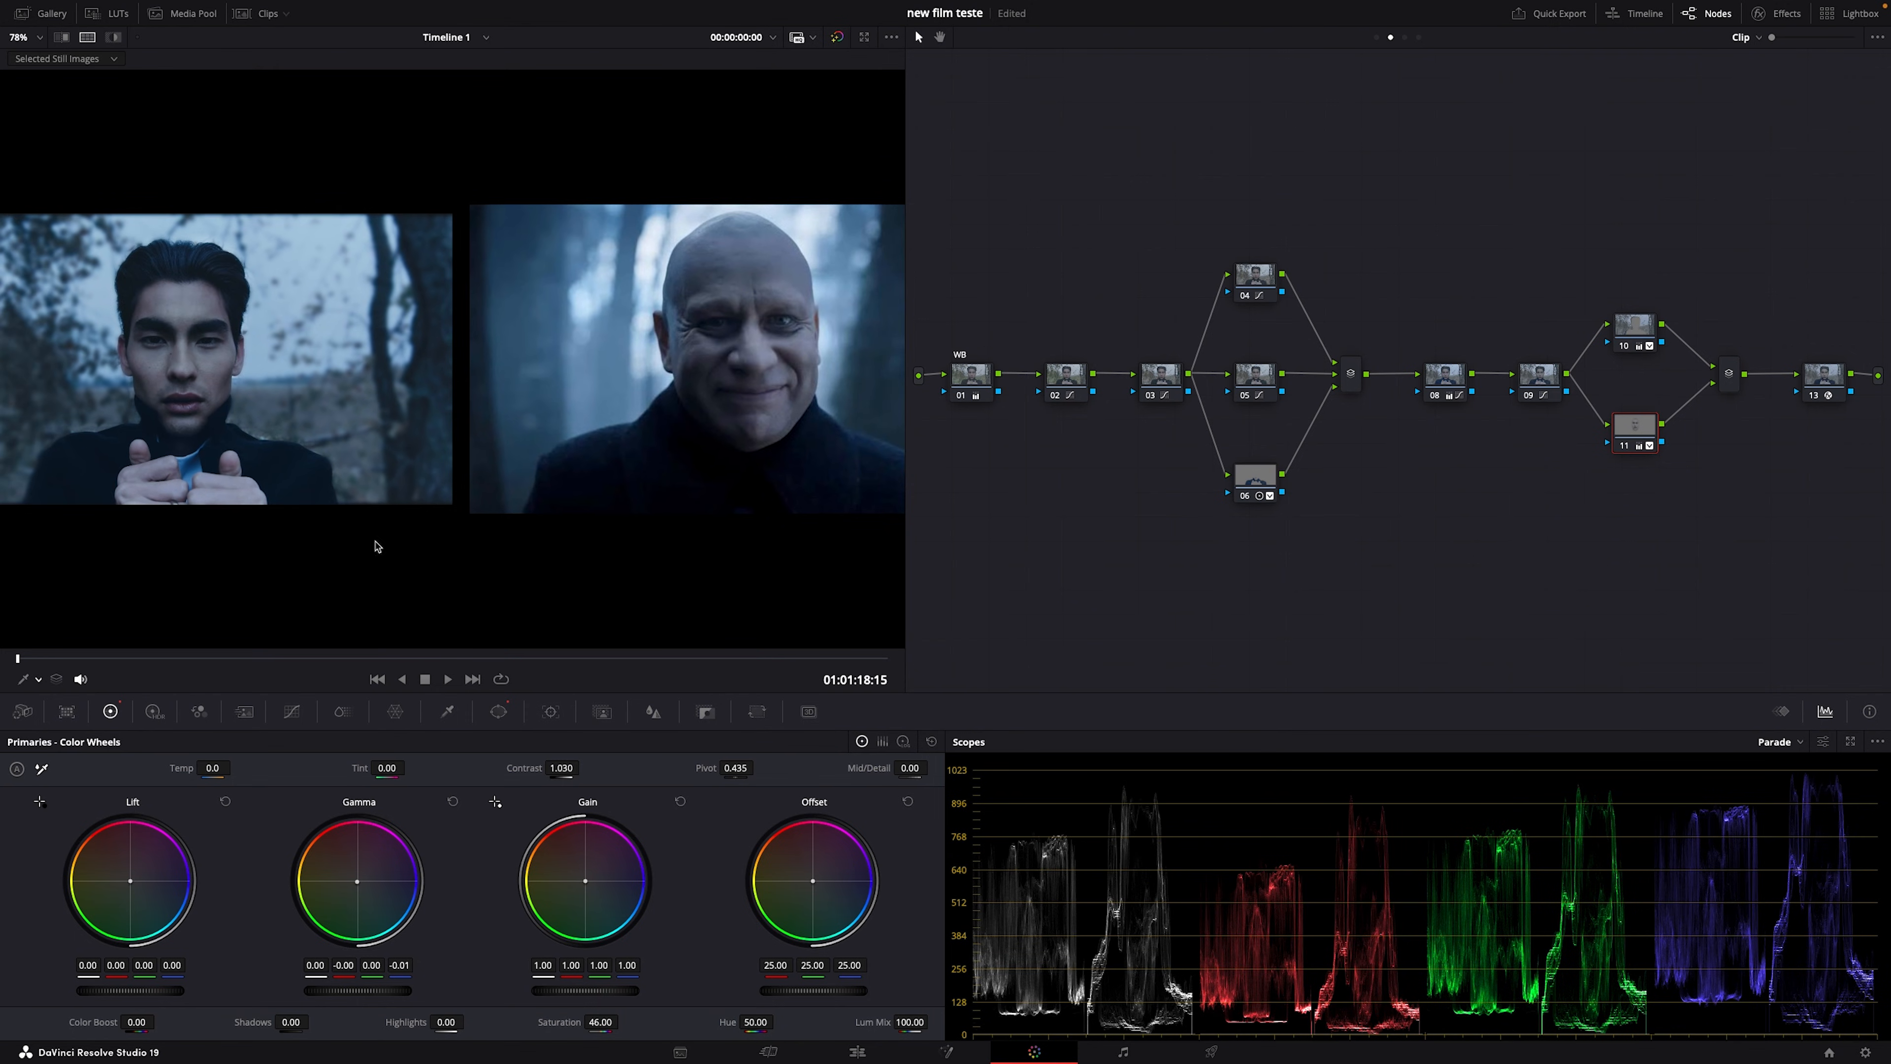
left_click(452, 801)
left_click_drag(358, 881, 356, 878)
left_click_drag(573, 1026, 564, 1026)
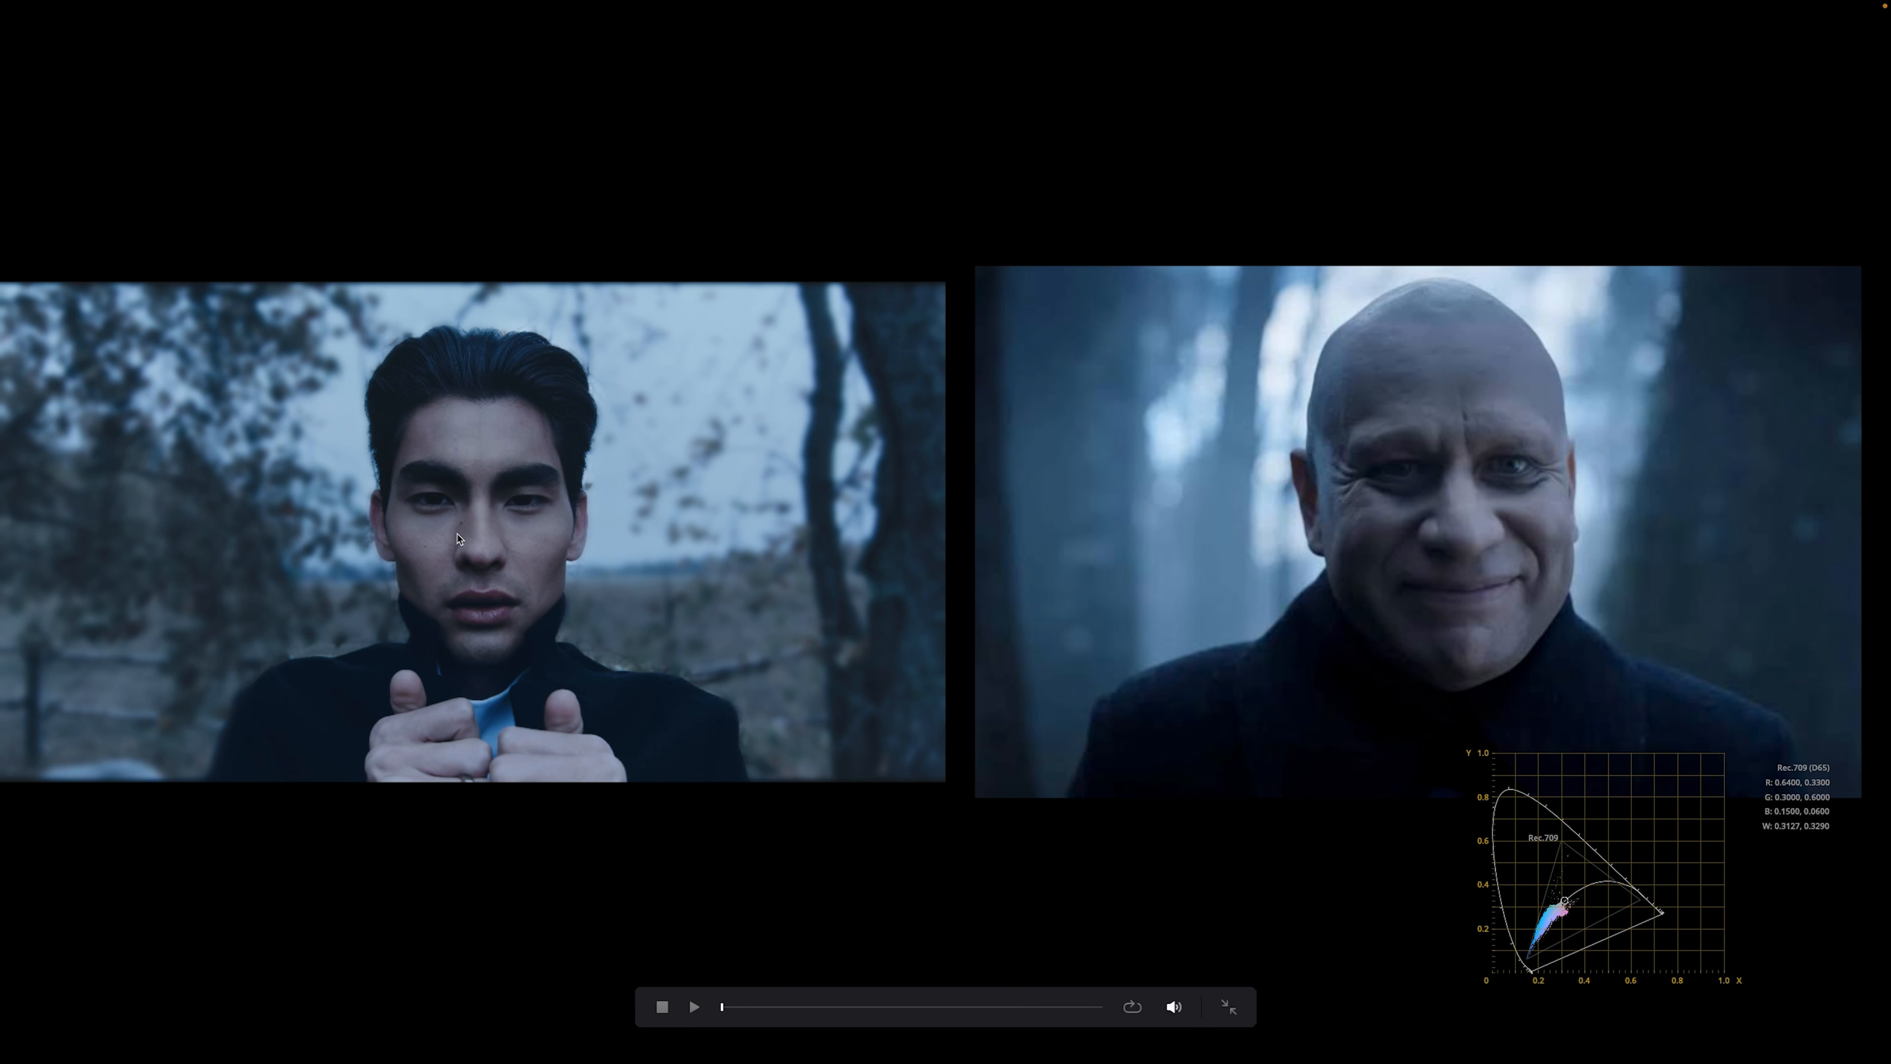
Step: Leave full screen and desaturate node 03, entering a saturation of 40
key("Escape")
left_click(1154, 378)
left_click_drag(562, 1018, 518, 1019)
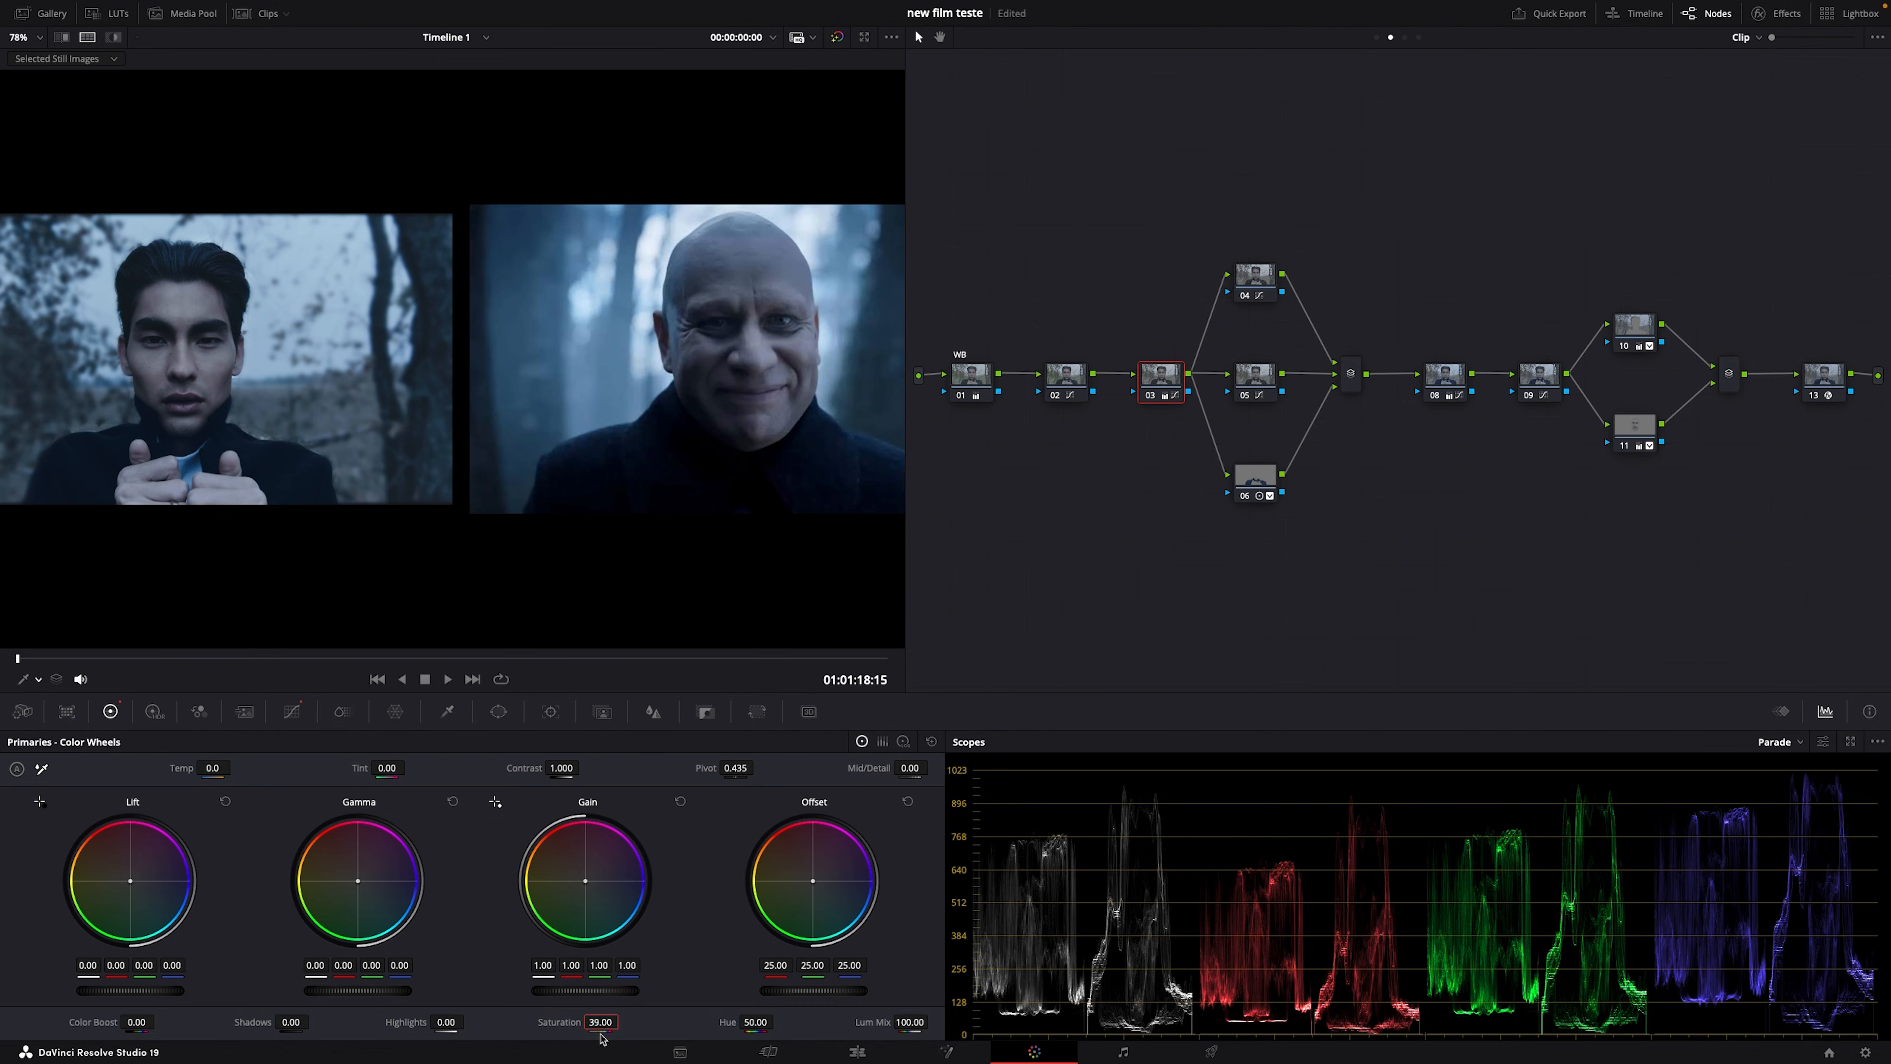
left_click(602, 1020)
key("BackSpace")
key("BackSpace")
key("BackSpace")
key("BackSpace")
key("BackSpace")
type("40")
key("Return")
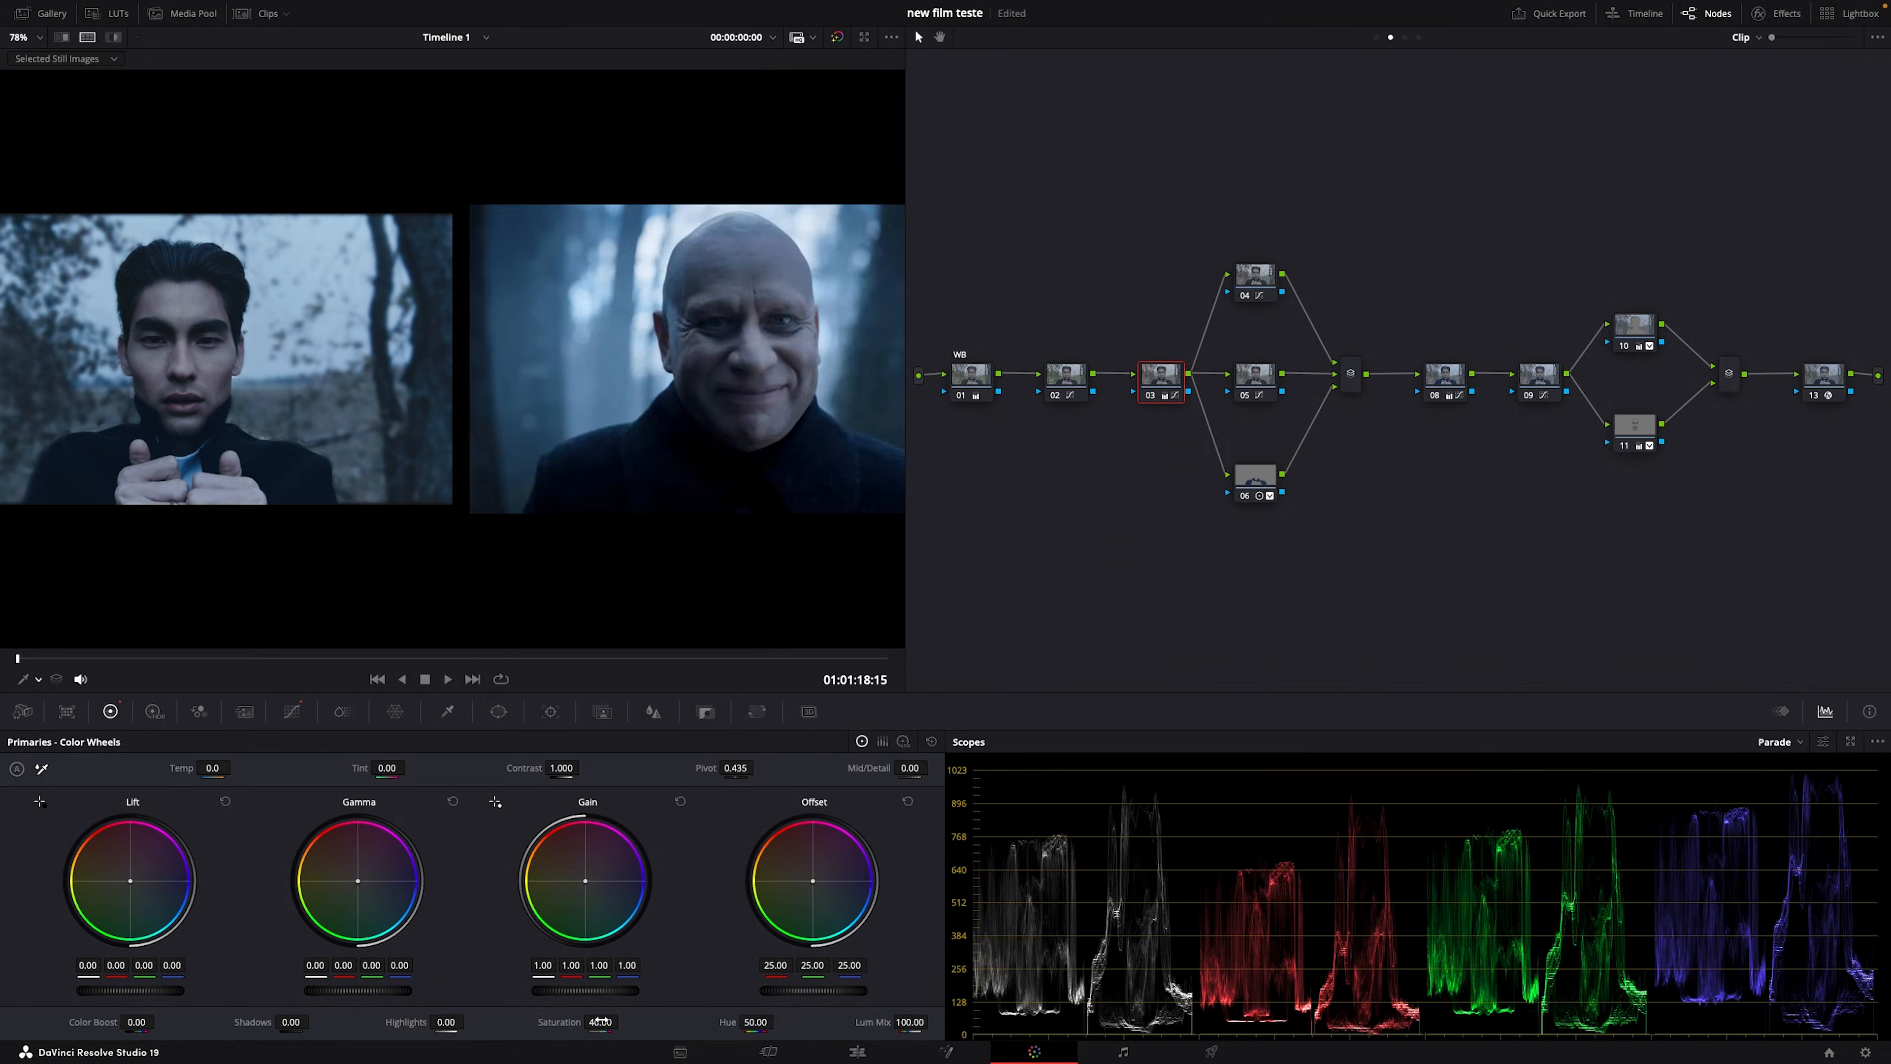
Step: Set node 03's saturation to 45 and soften node 11 with negative Mid/Detail
left_click(602, 1021)
type("40")
type("45")
key("Return")
left_click(1651, 447)
mouse_move(908, 767)
left_mouse_down()
mouse_move(847, 768)
mouse_move(876, 768)
left_mouse_up()
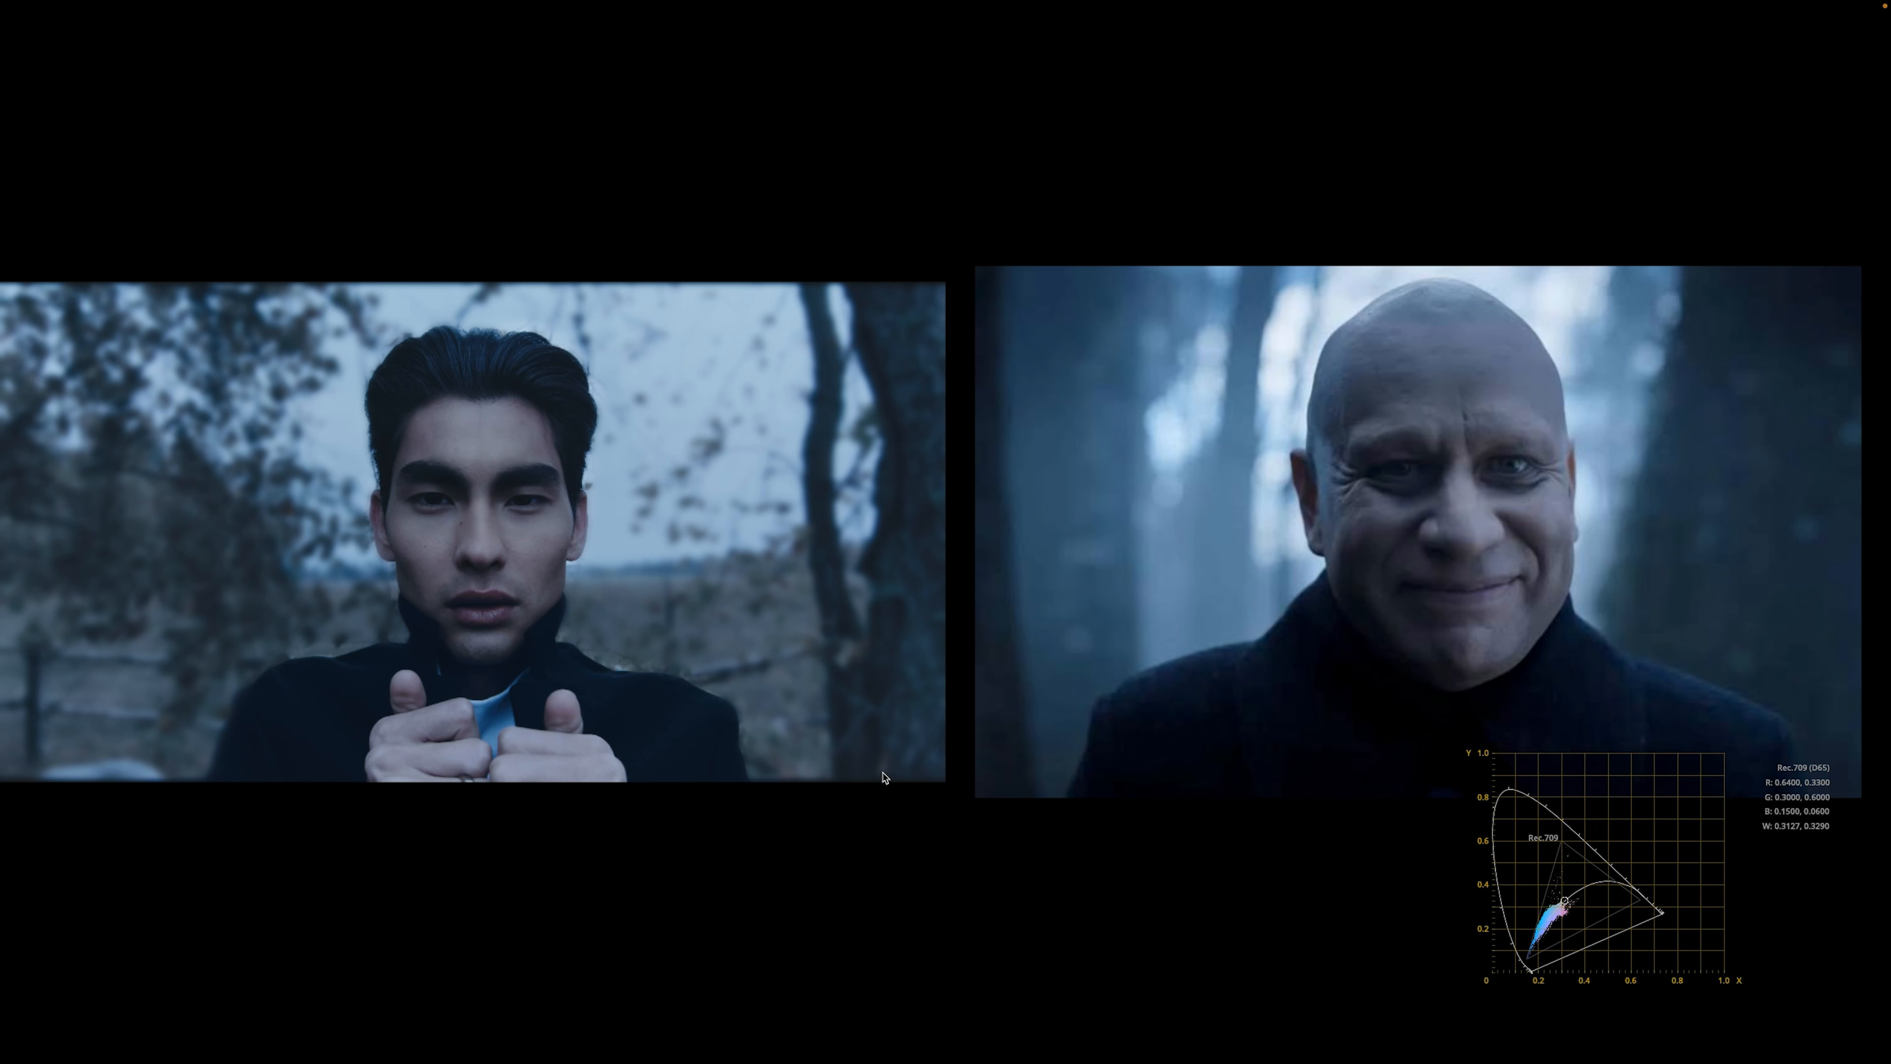
Step: Exit full screen and switch the scope display to the Vectorscope
key("Escape")
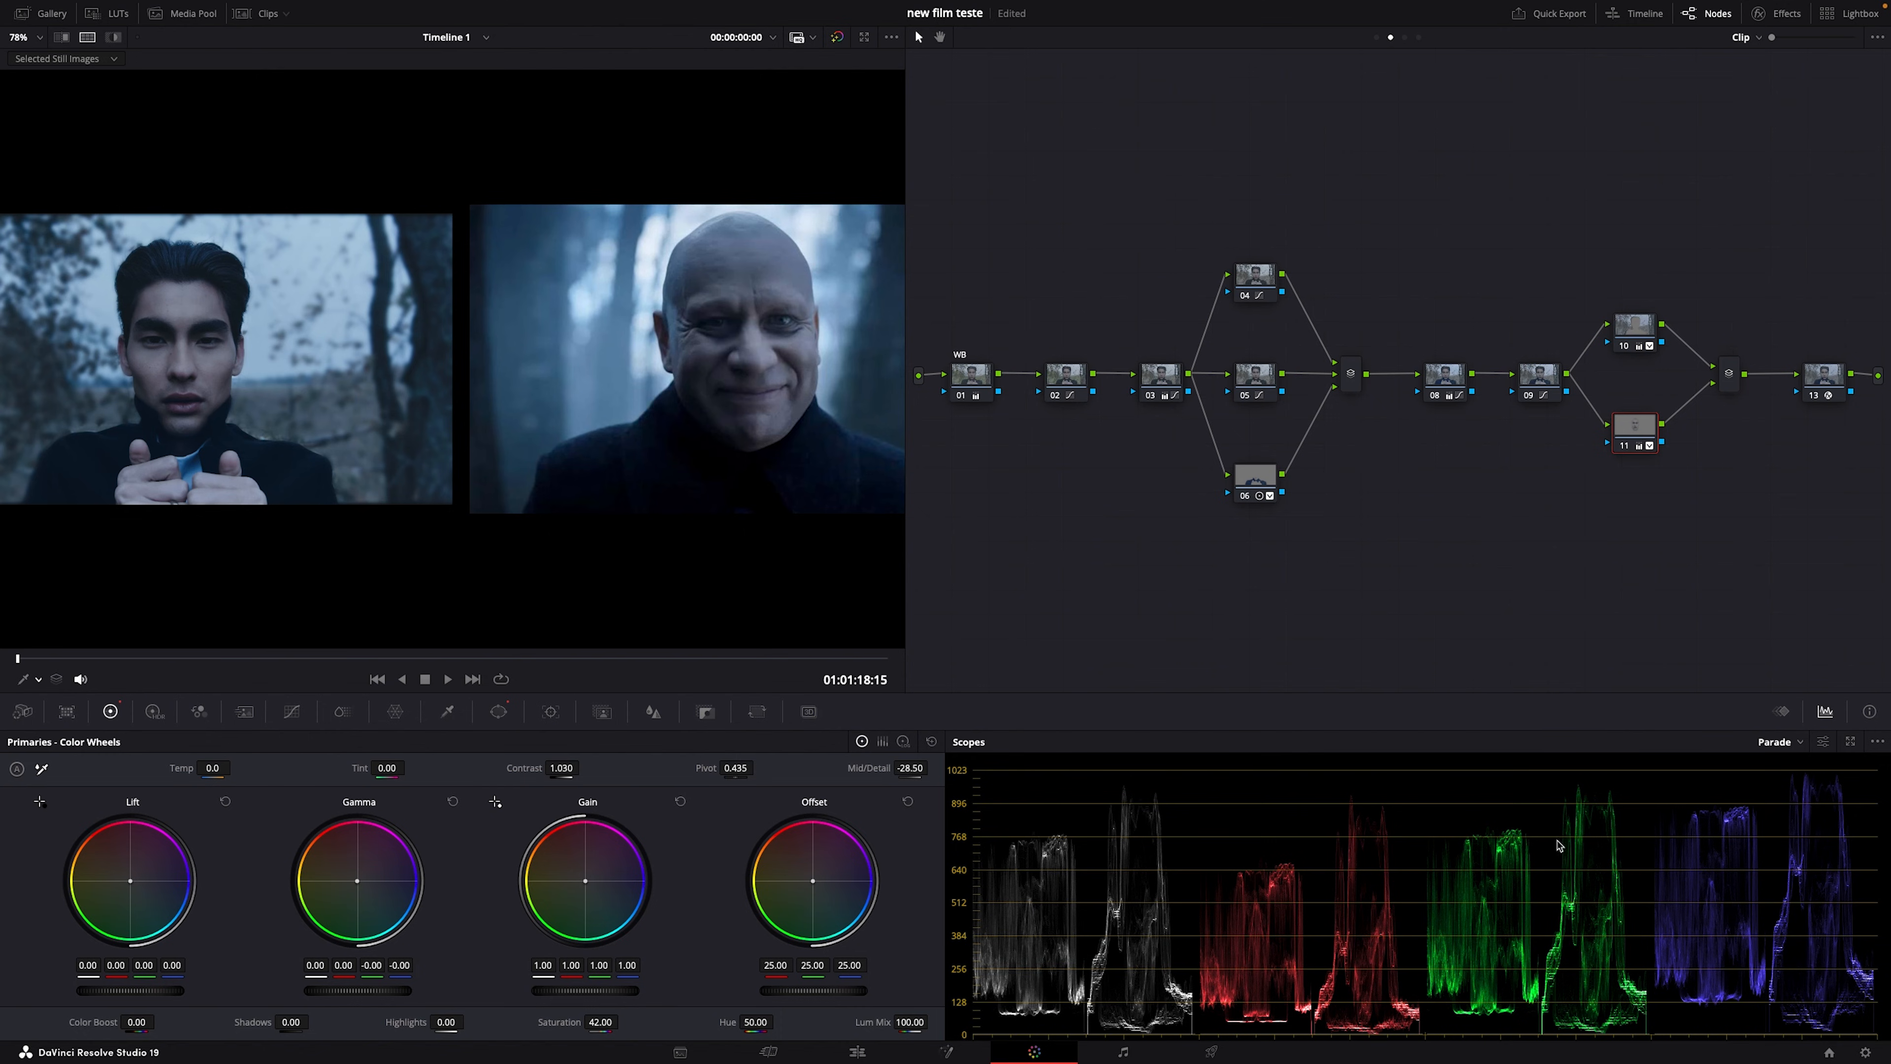
left_click(1781, 745)
left_click(1783, 765)
left_click(1779, 744)
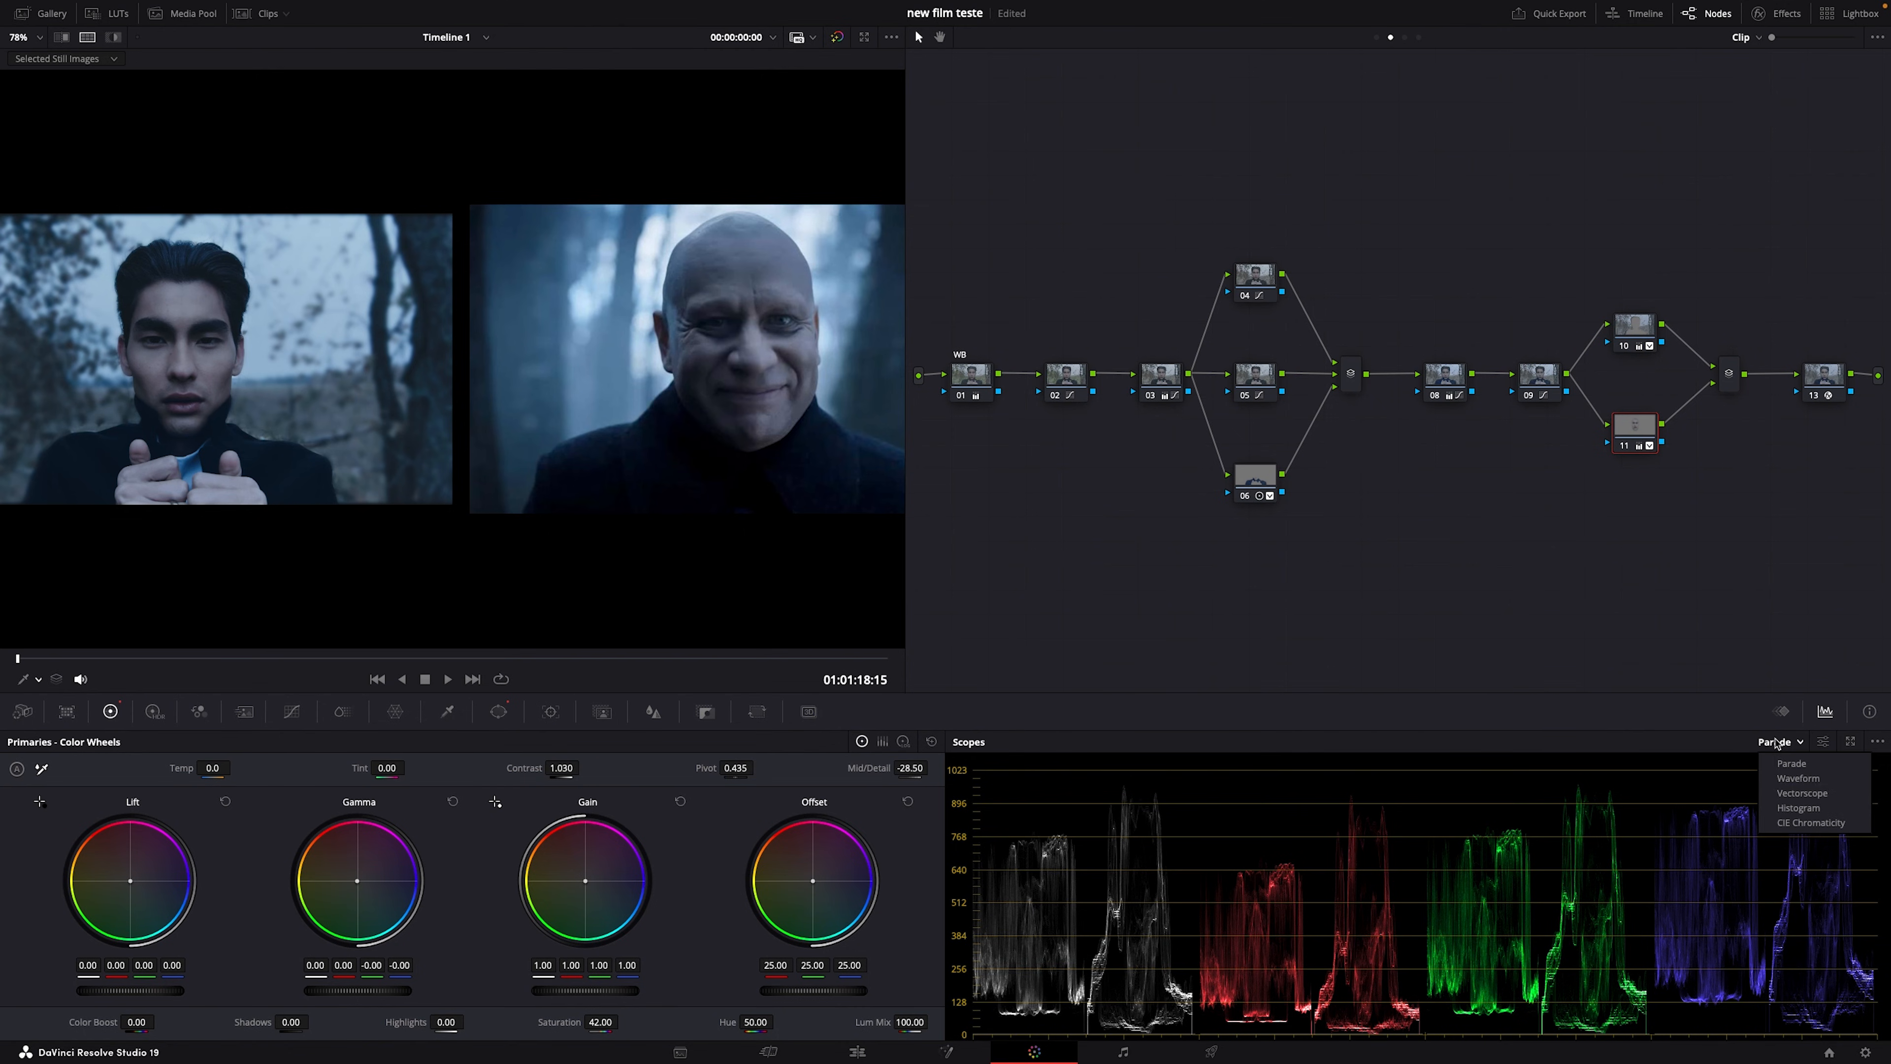
left_click(1782, 793)
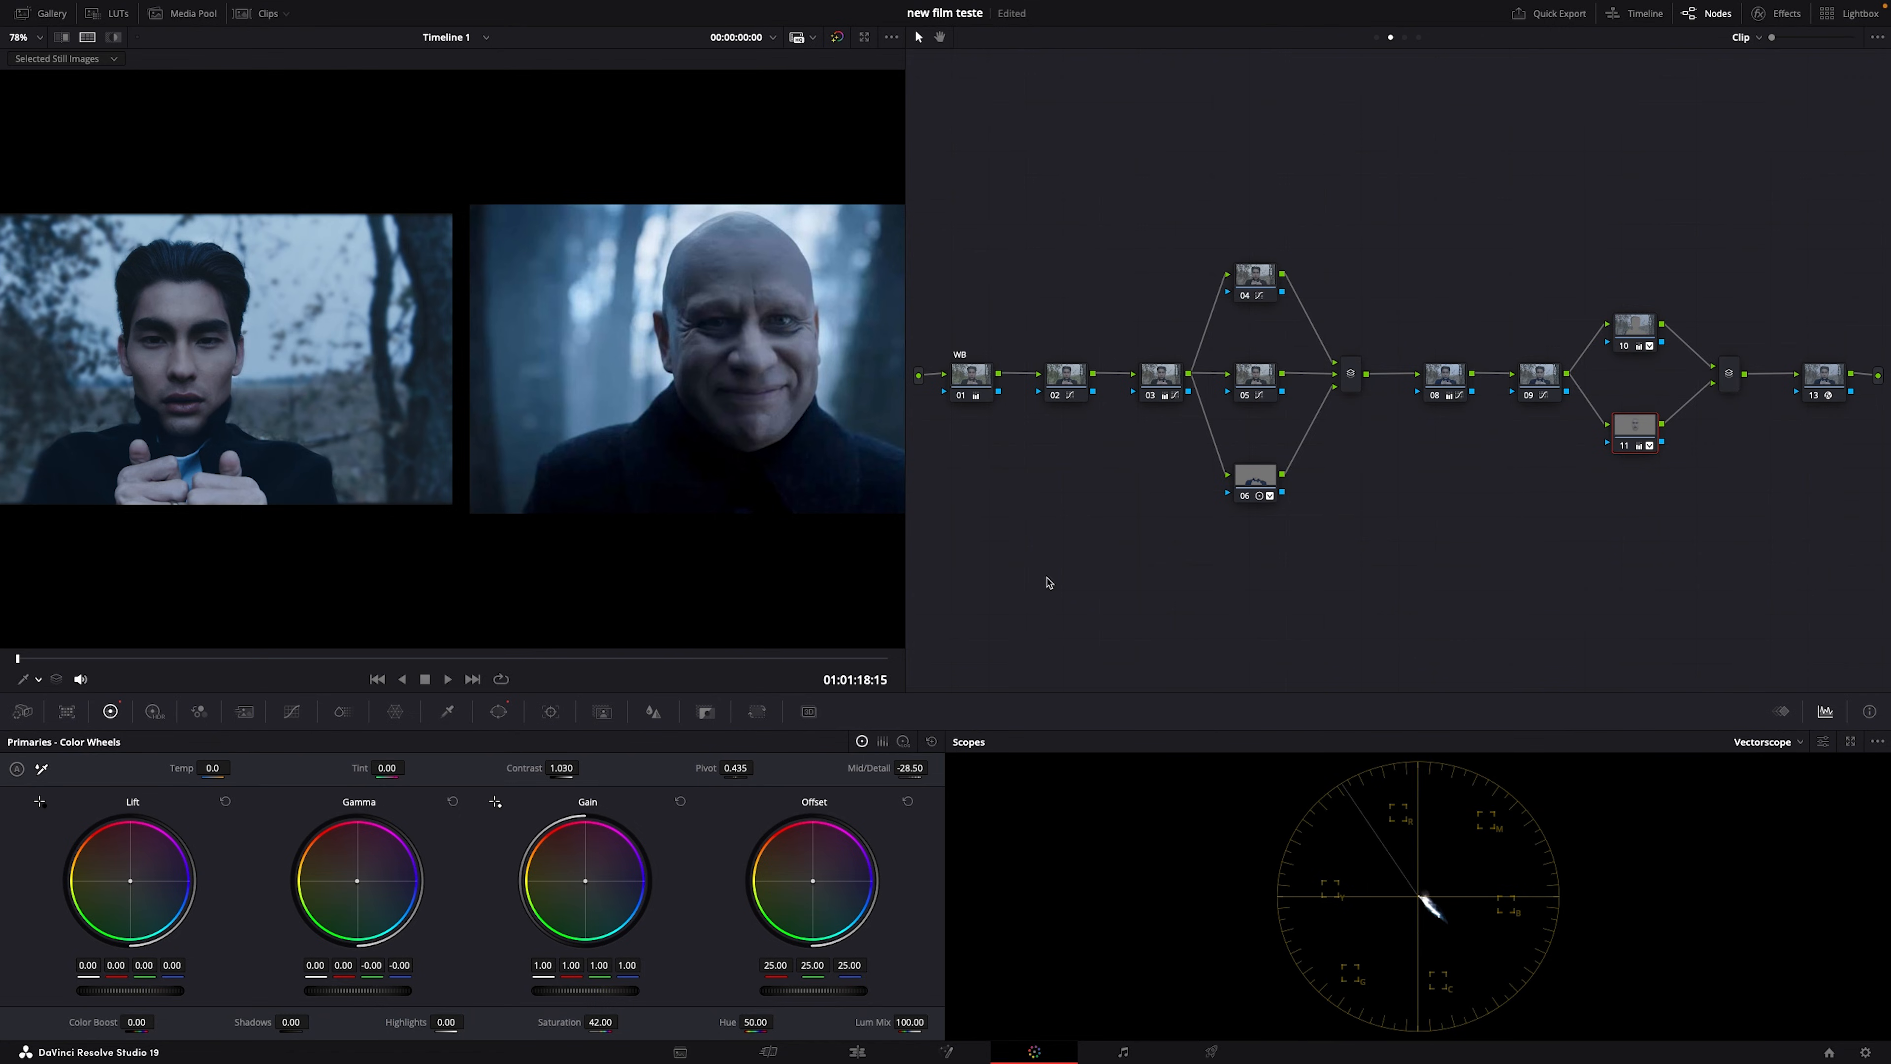
Step: Compare clip and reference in wipe mode, dragging the wipe divider further right
left_click(86, 39)
left_click(85, 39)
left_click(84, 43)
left_click(86, 39)
left_click(61, 39)
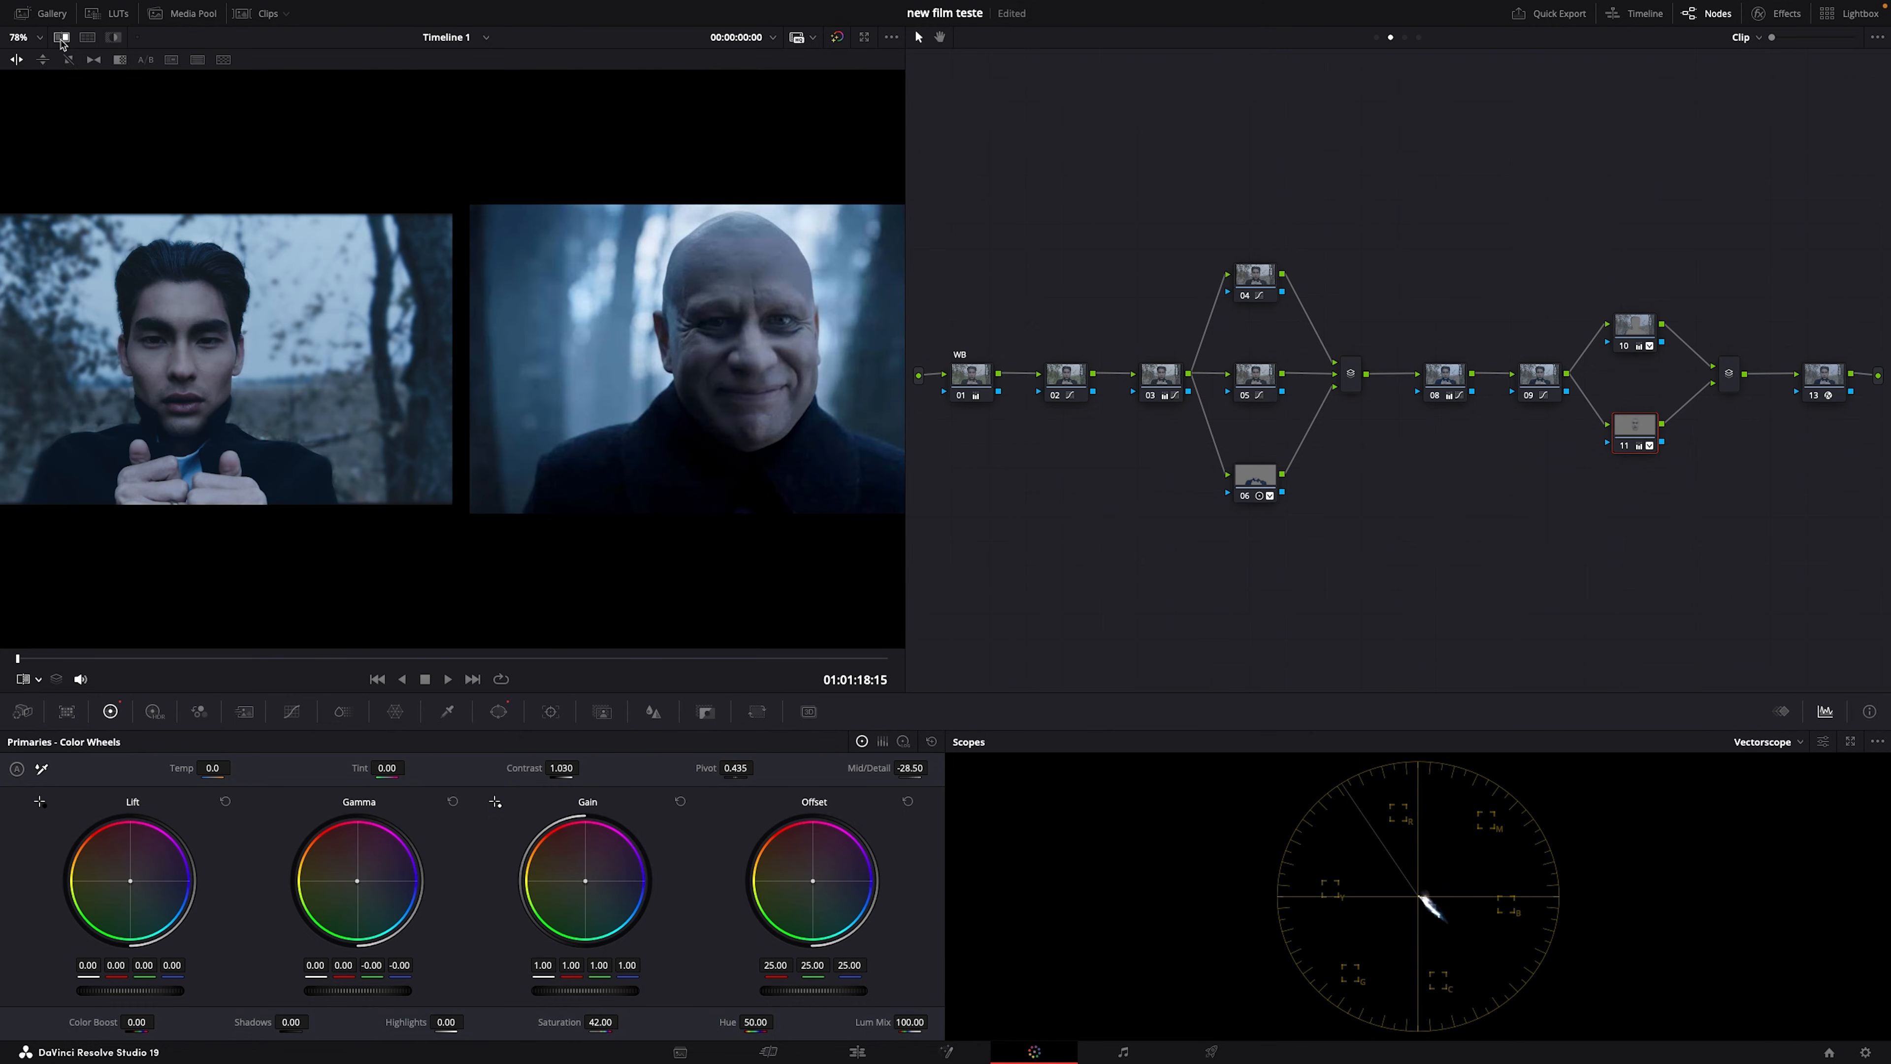
scroll(496, 333, "up", 2)
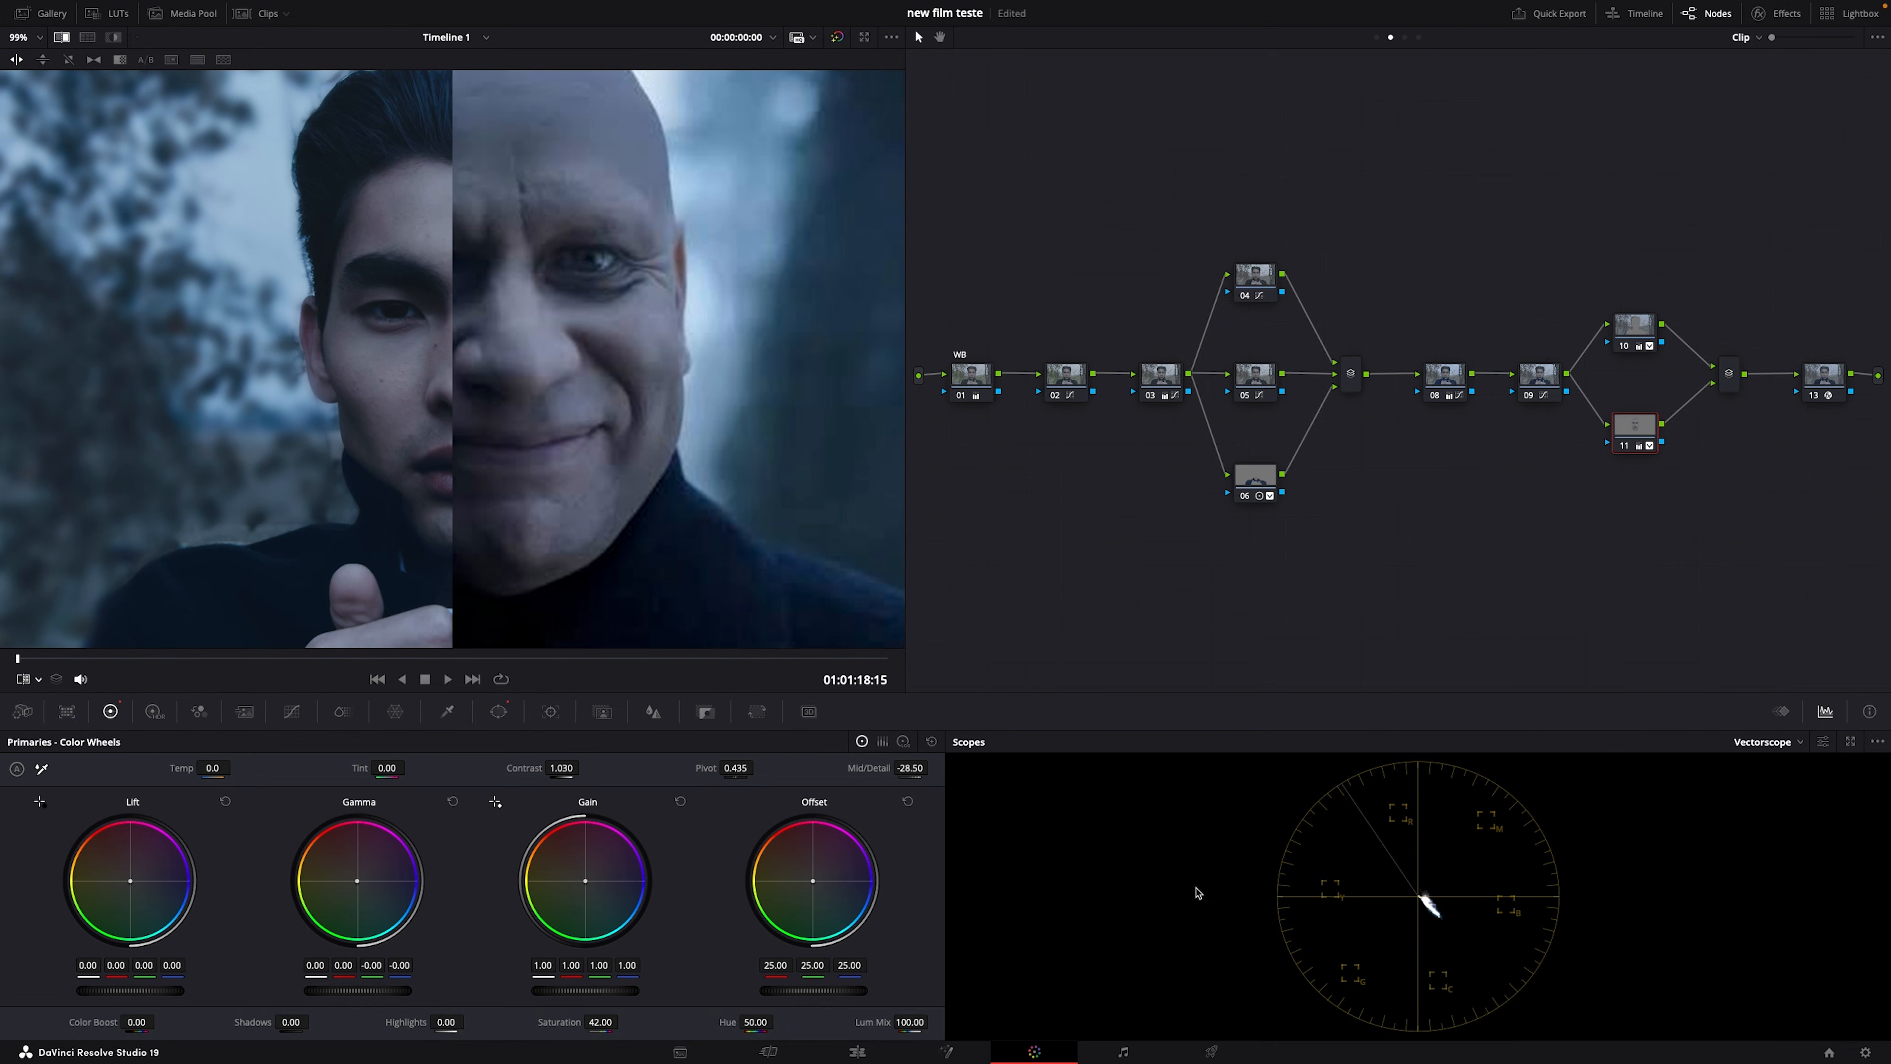
scroll(510, 526, "up", 2)
scroll(511, 526, "down", 3)
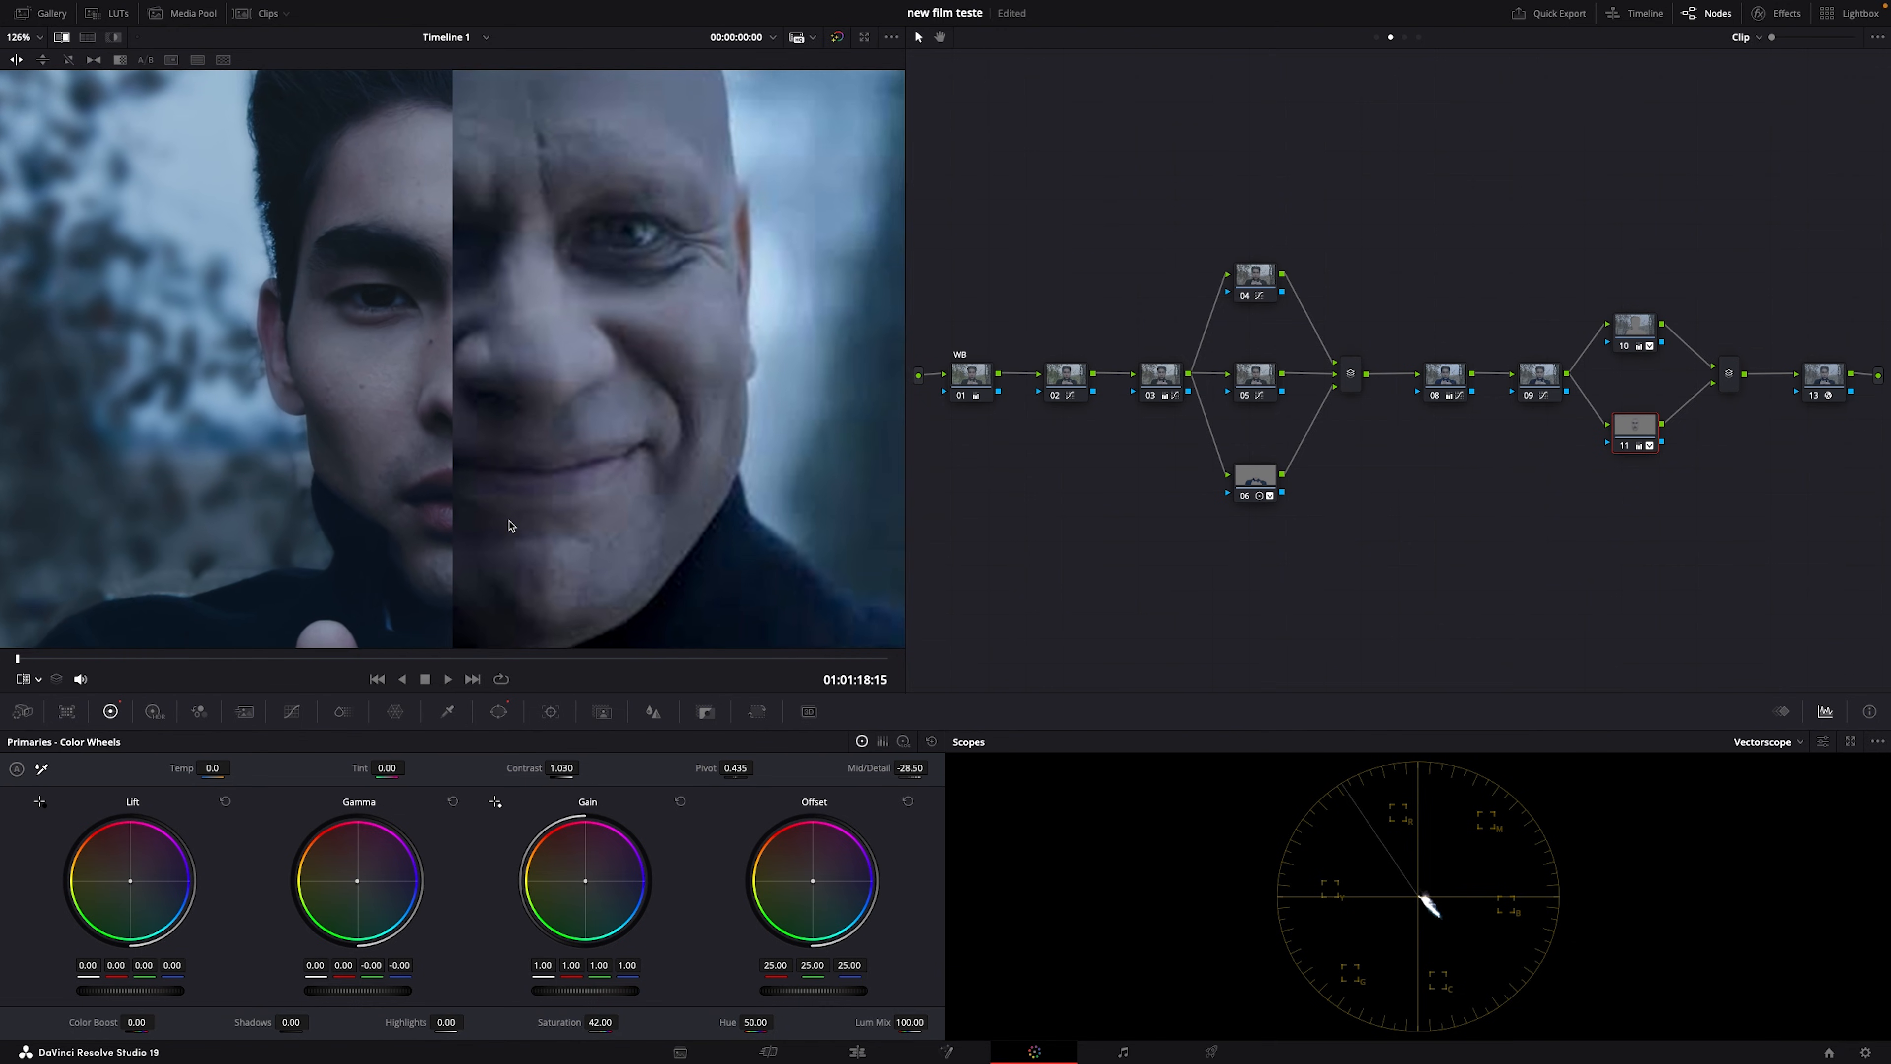
scroll(510, 526, "down", 4)
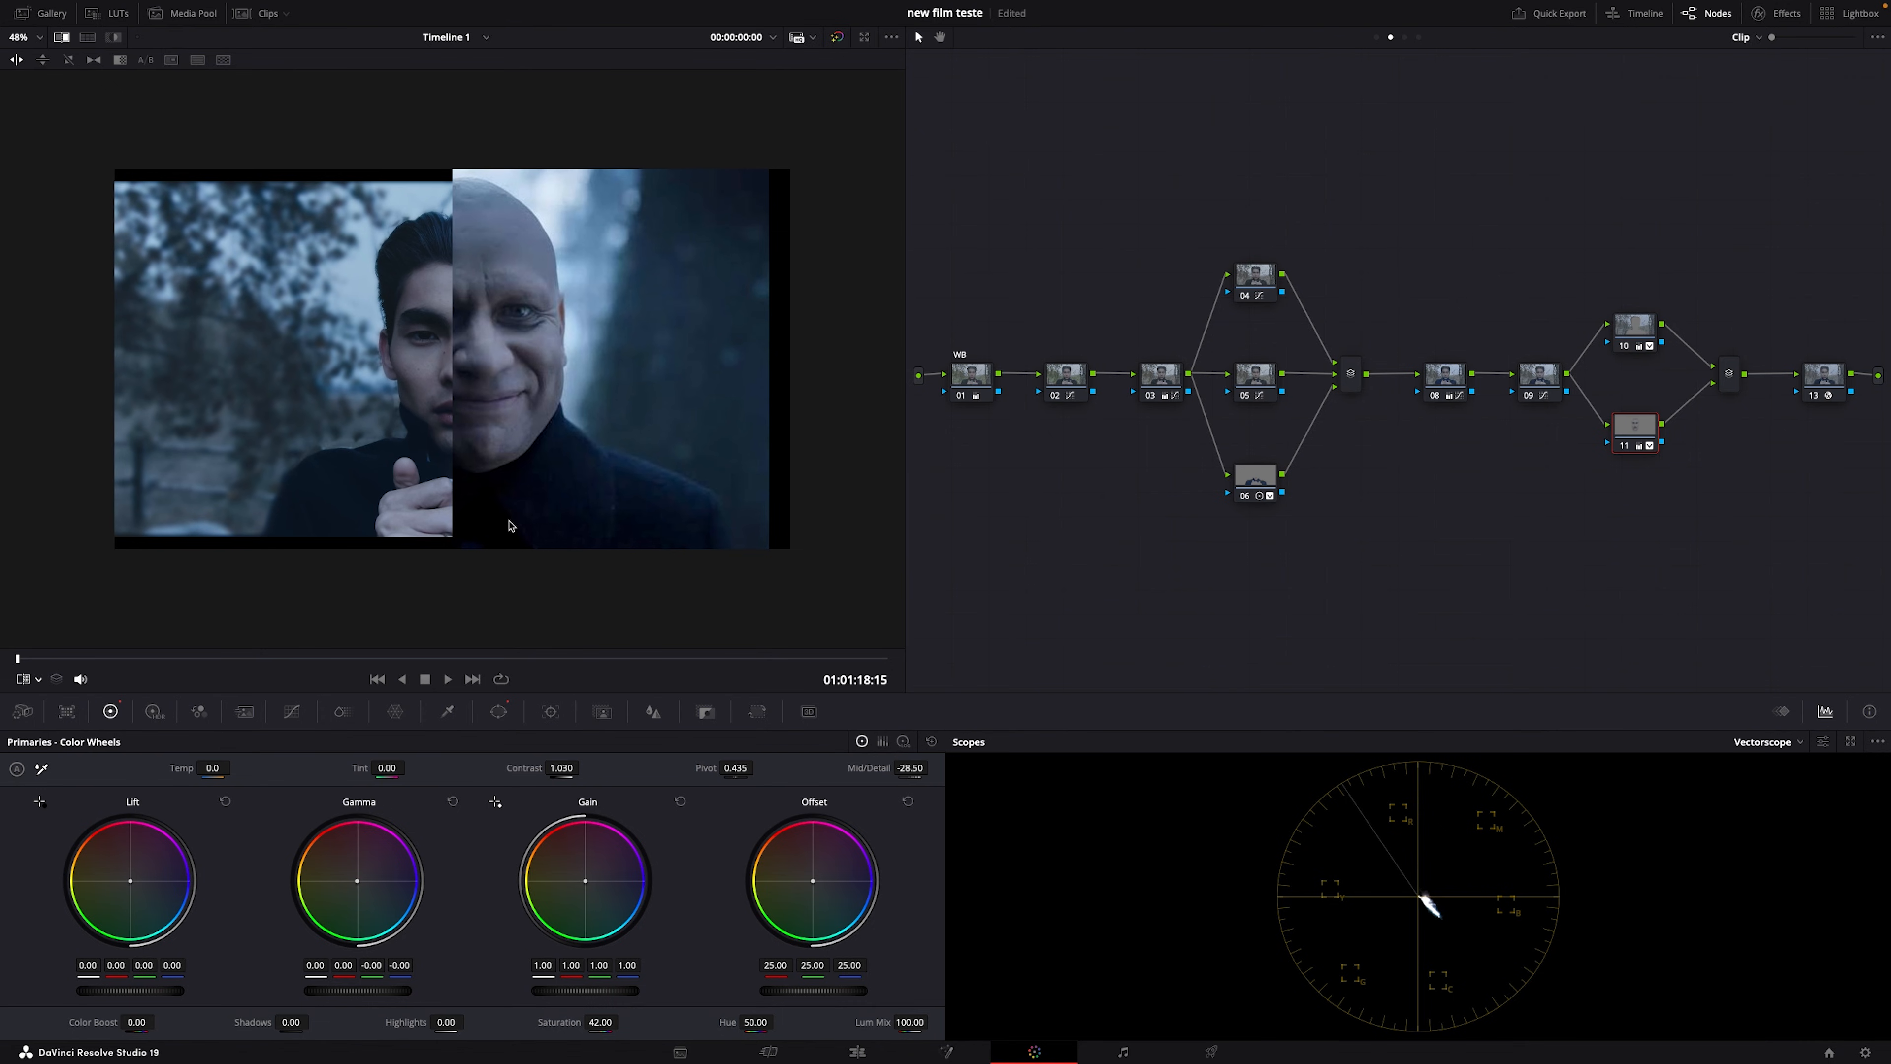
scroll(510, 526, "down", 1)
left_click_drag(757, 445, 1018, 460)
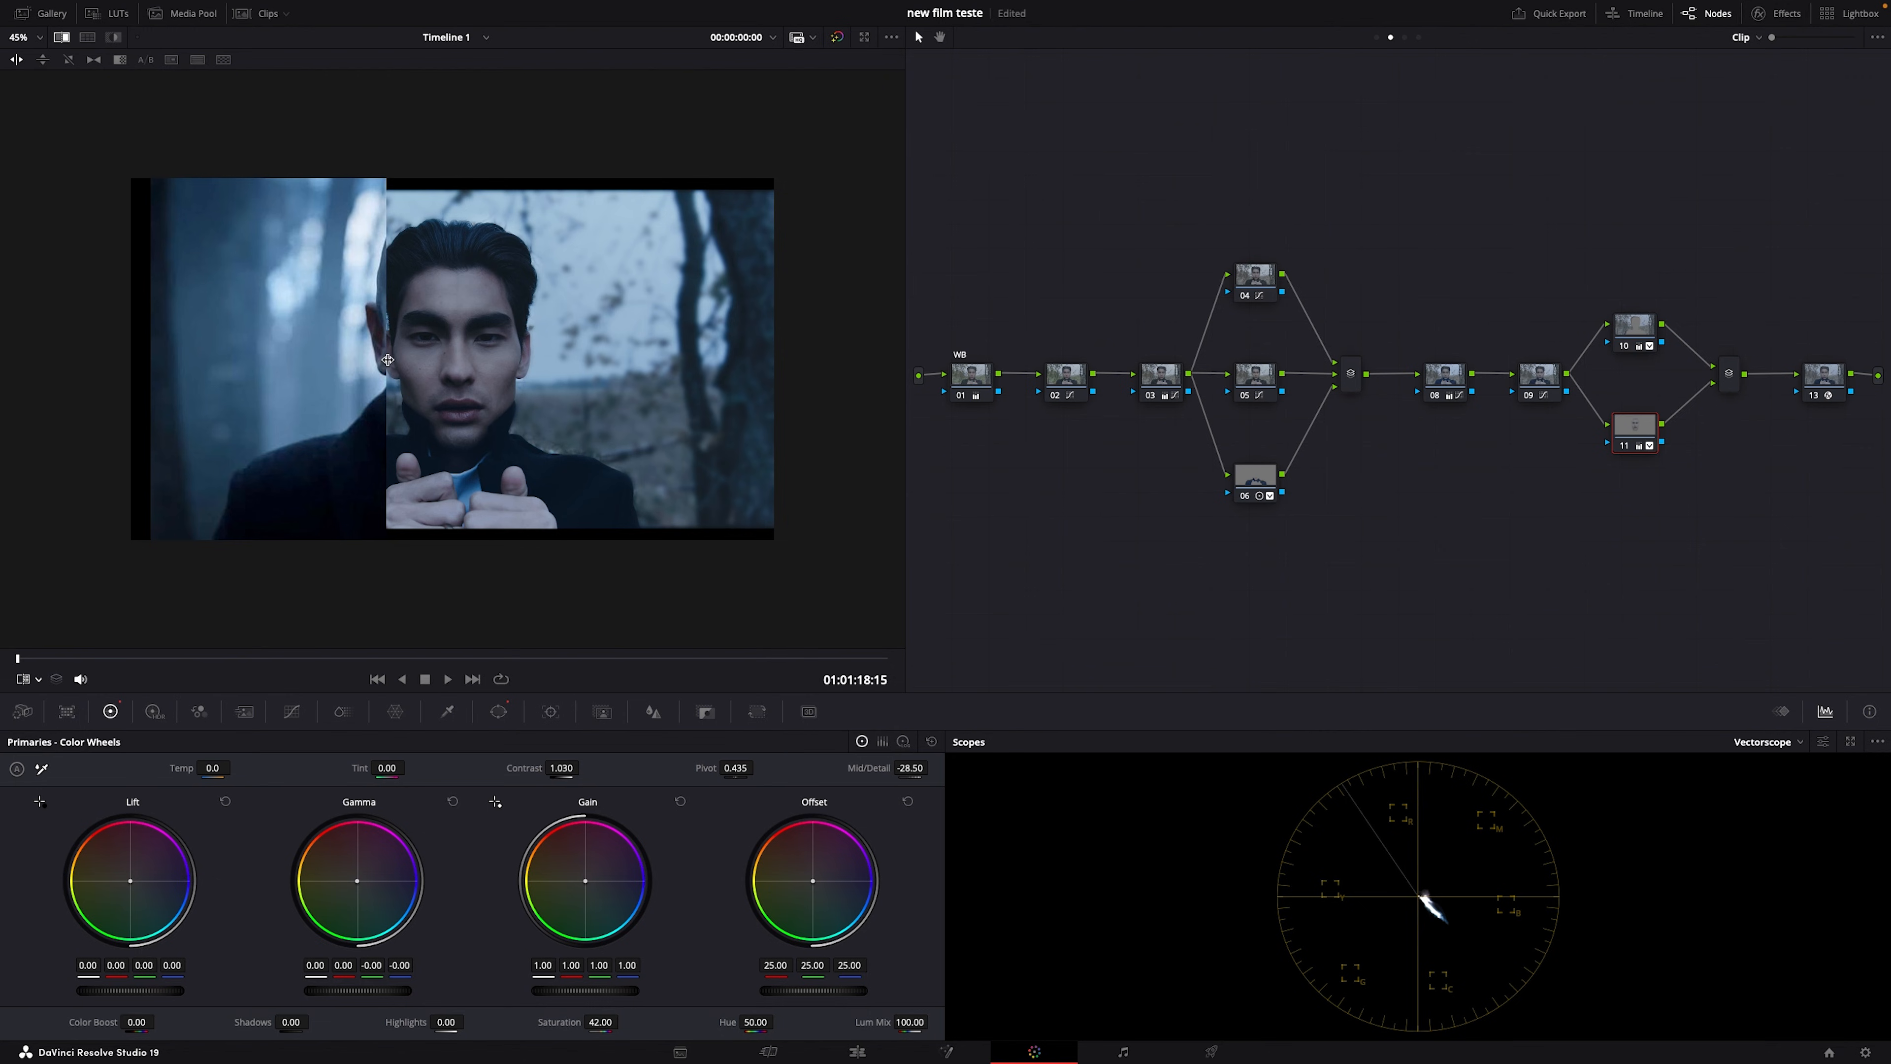
left_click_drag(415, 362, 567, 362)
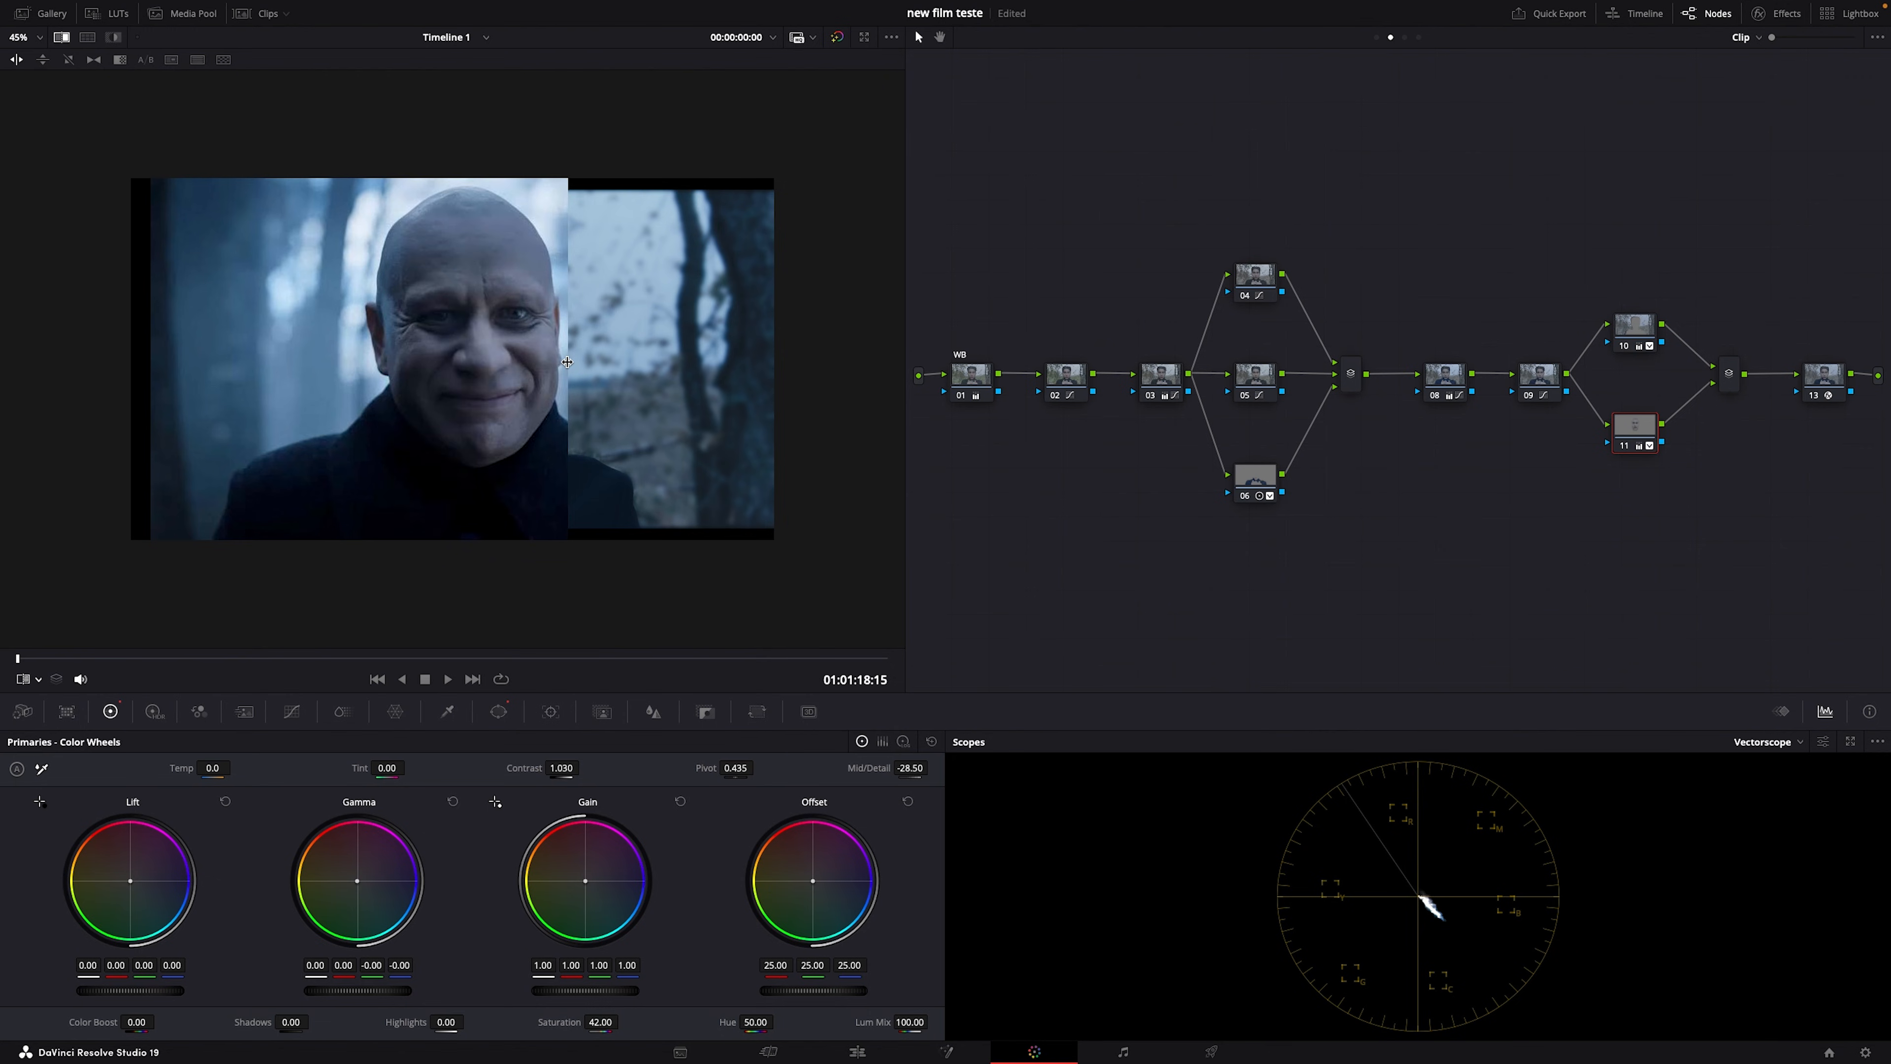